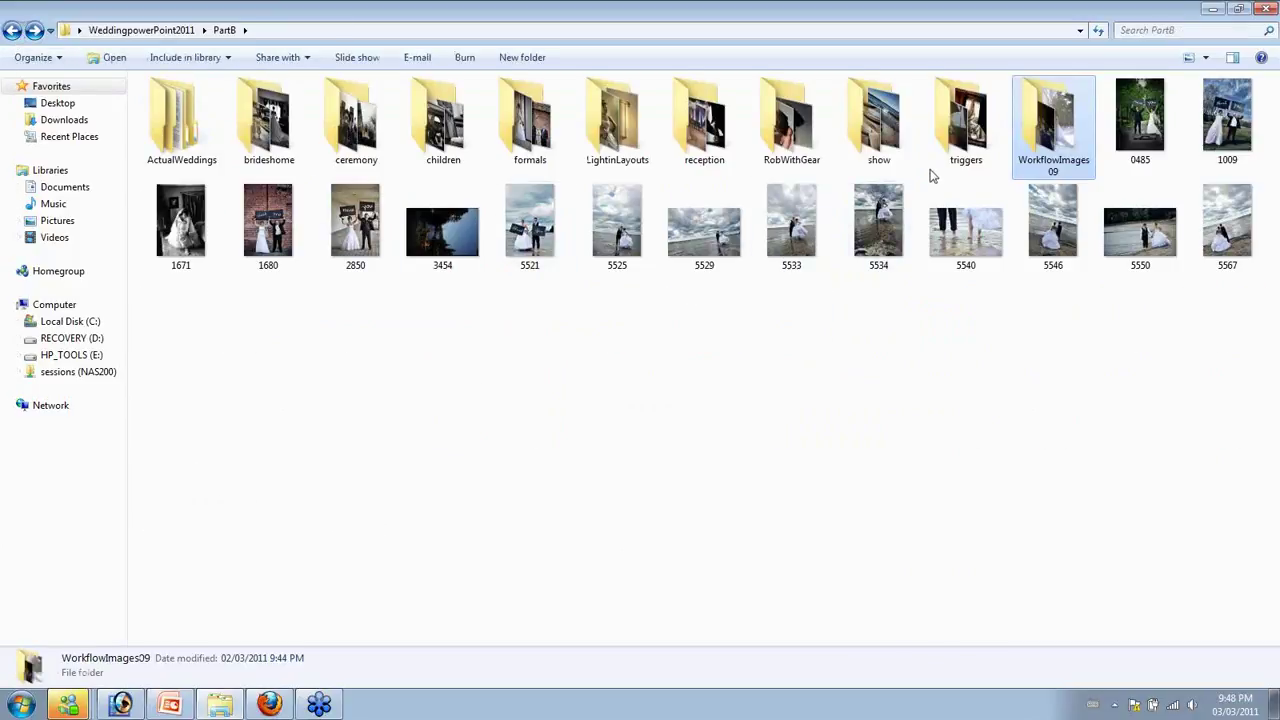
Open the first couple's folder inside ActualWeddings and preview photo 0001 in Windows Photo Viewer
{"action": "double_click", "coordinate": [185, 140]}
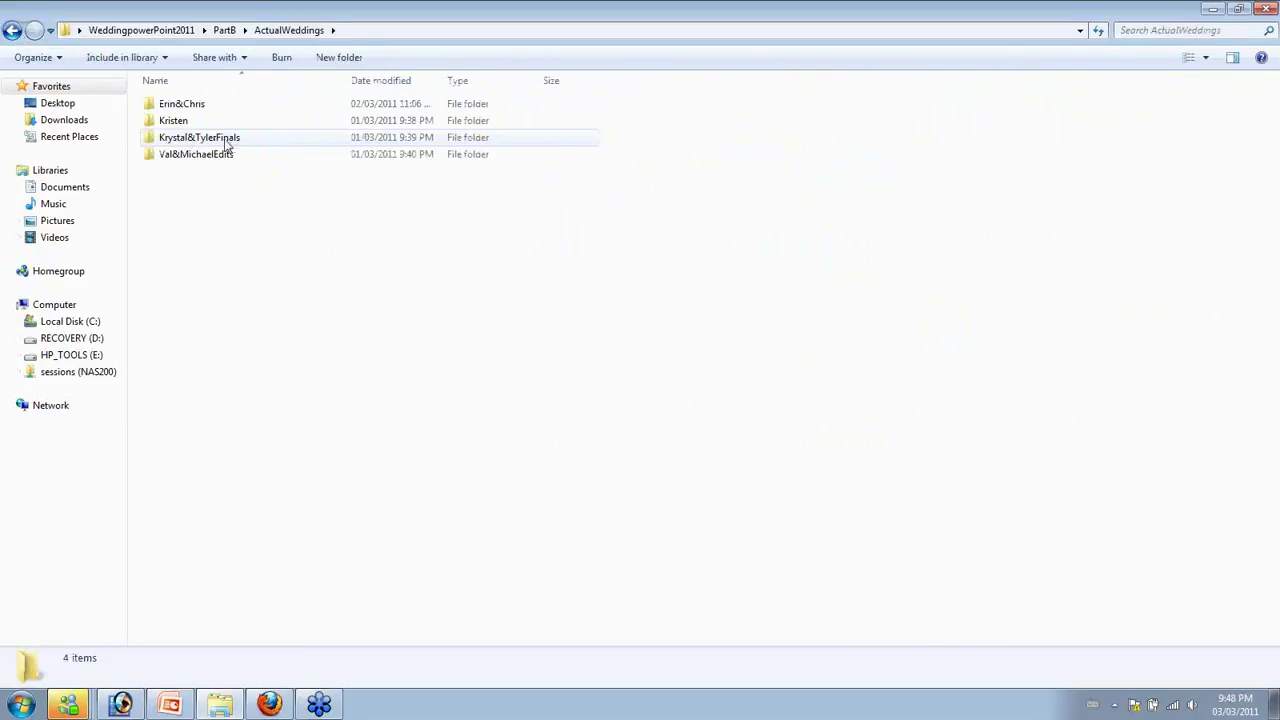
{"action": "double_click", "coordinate": [196, 108]}
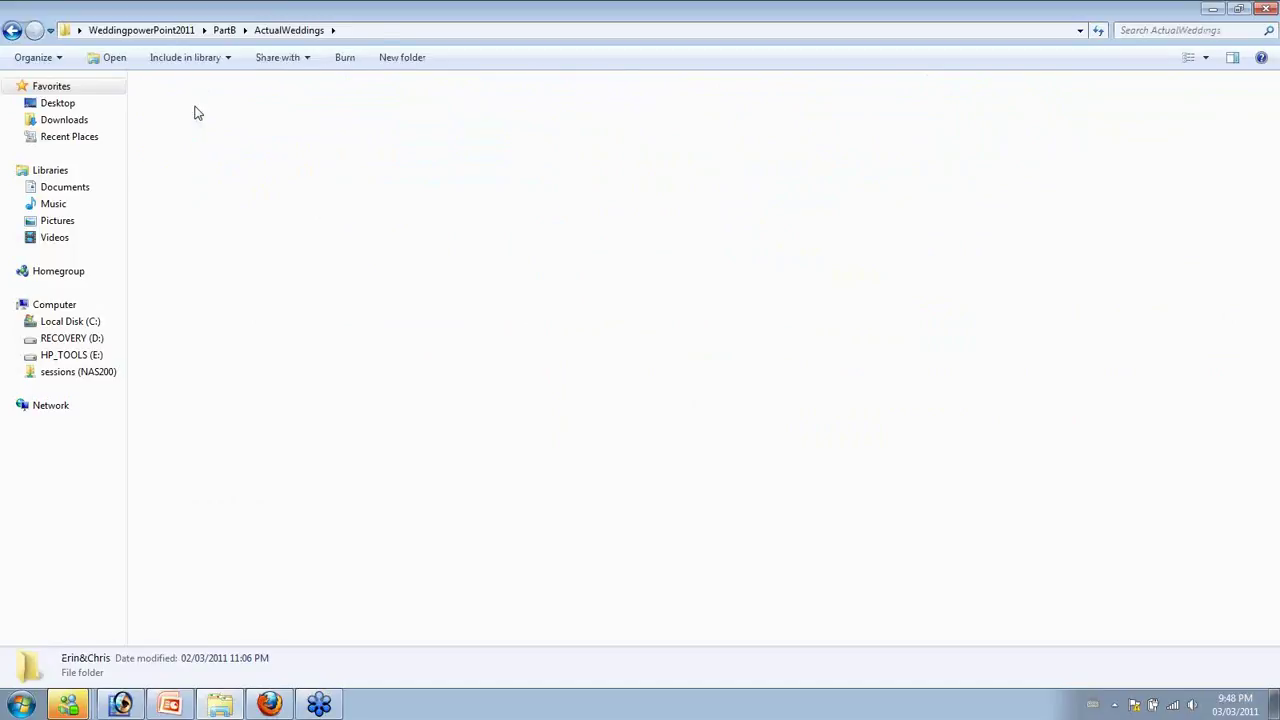
{"action": "right_click", "coordinate": [196, 110]}
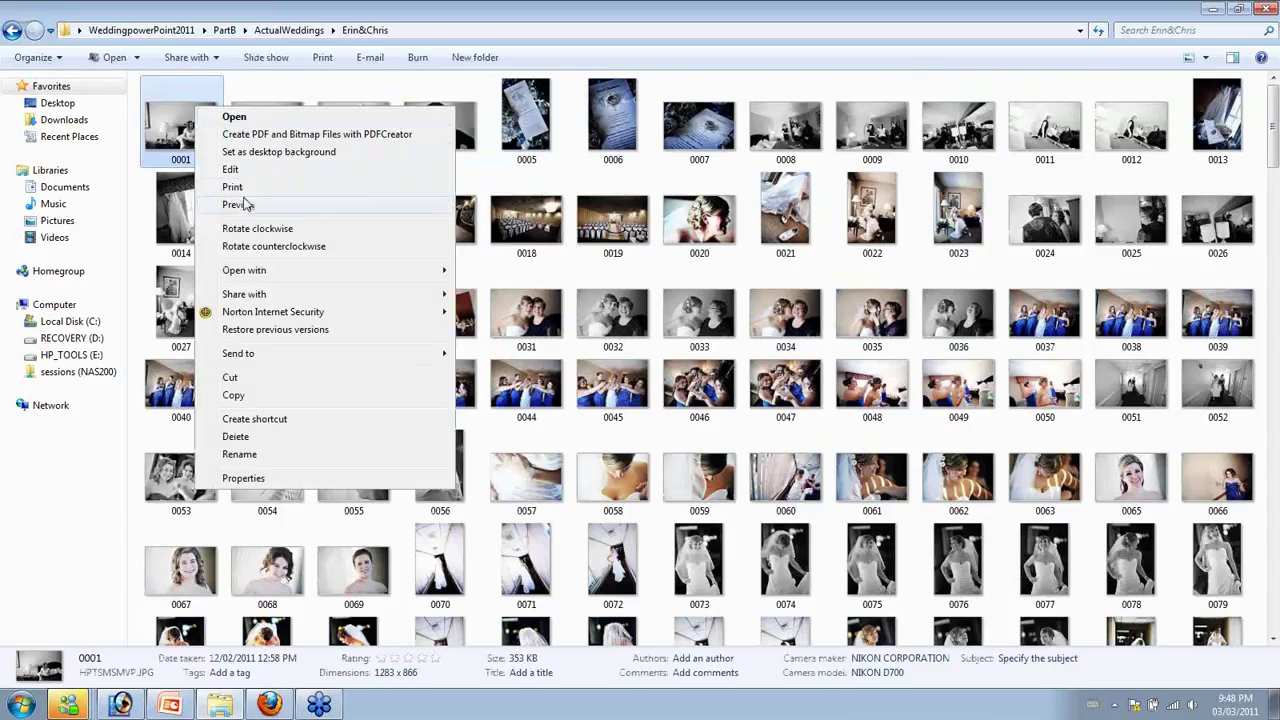
{"action": "left_click", "coordinate": [240, 204]}
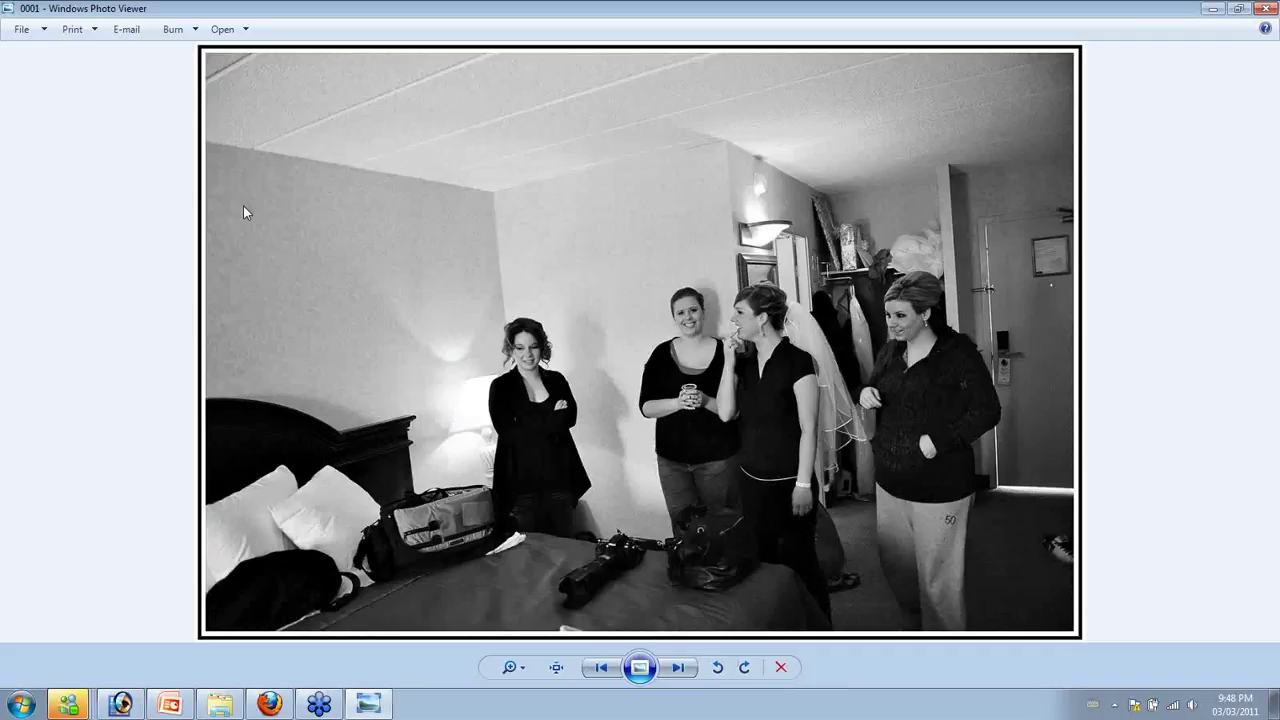
Review the hotel room preparation and invitation detail photos in sequence, through to the black-and-white shot of the hanging wedding dress
{"action": "key", "text": "Right"}
{"action": "key", "text": "Right"}
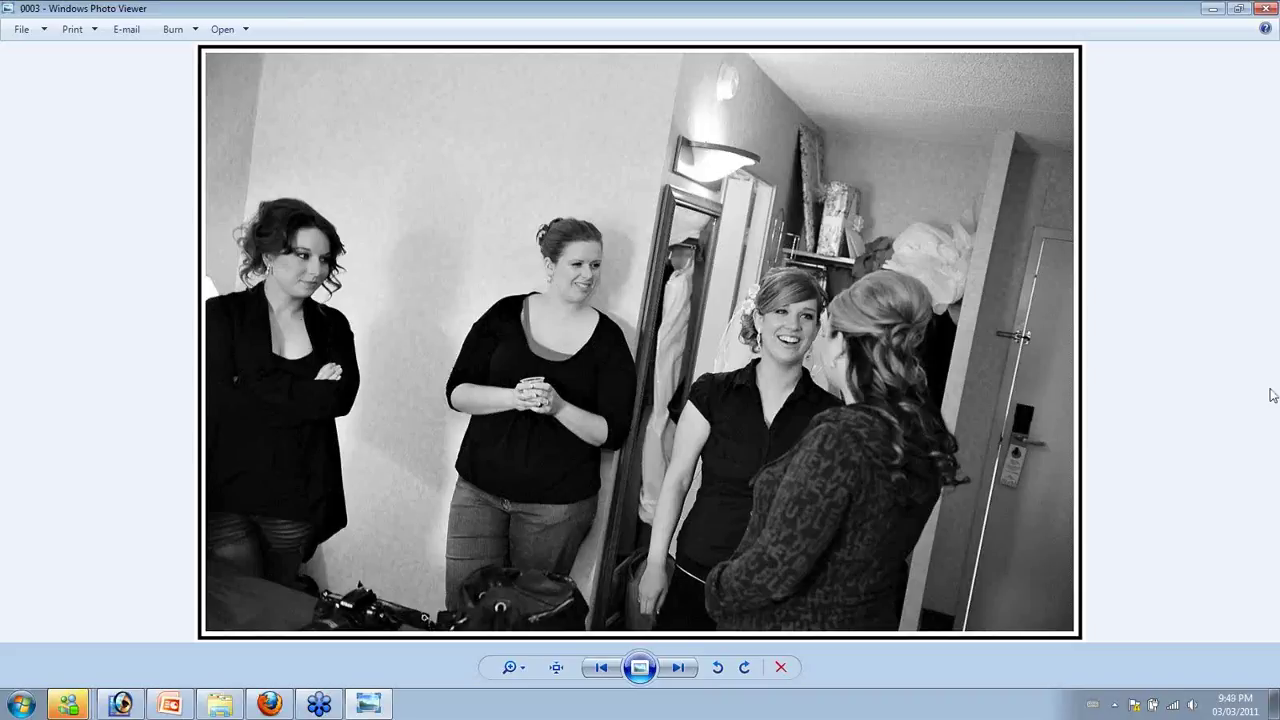
{"action": "key", "text": "Right"}
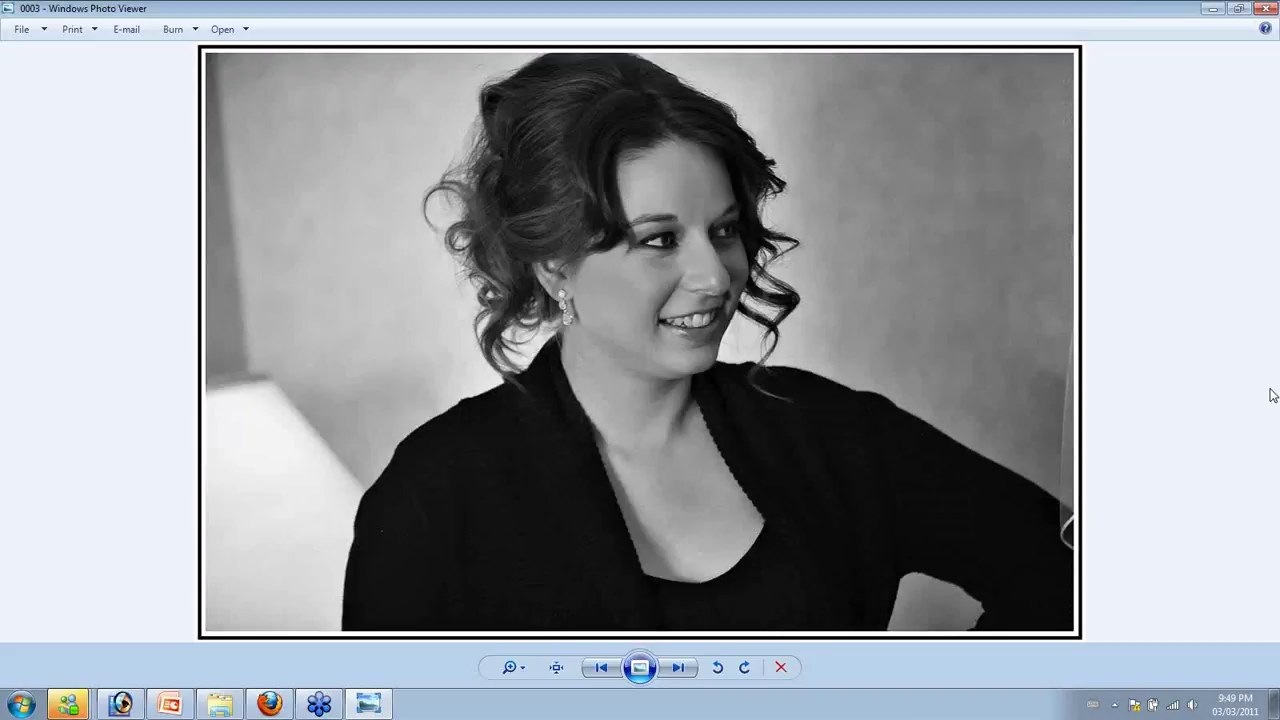
{"action": "key", "text": "Right"}
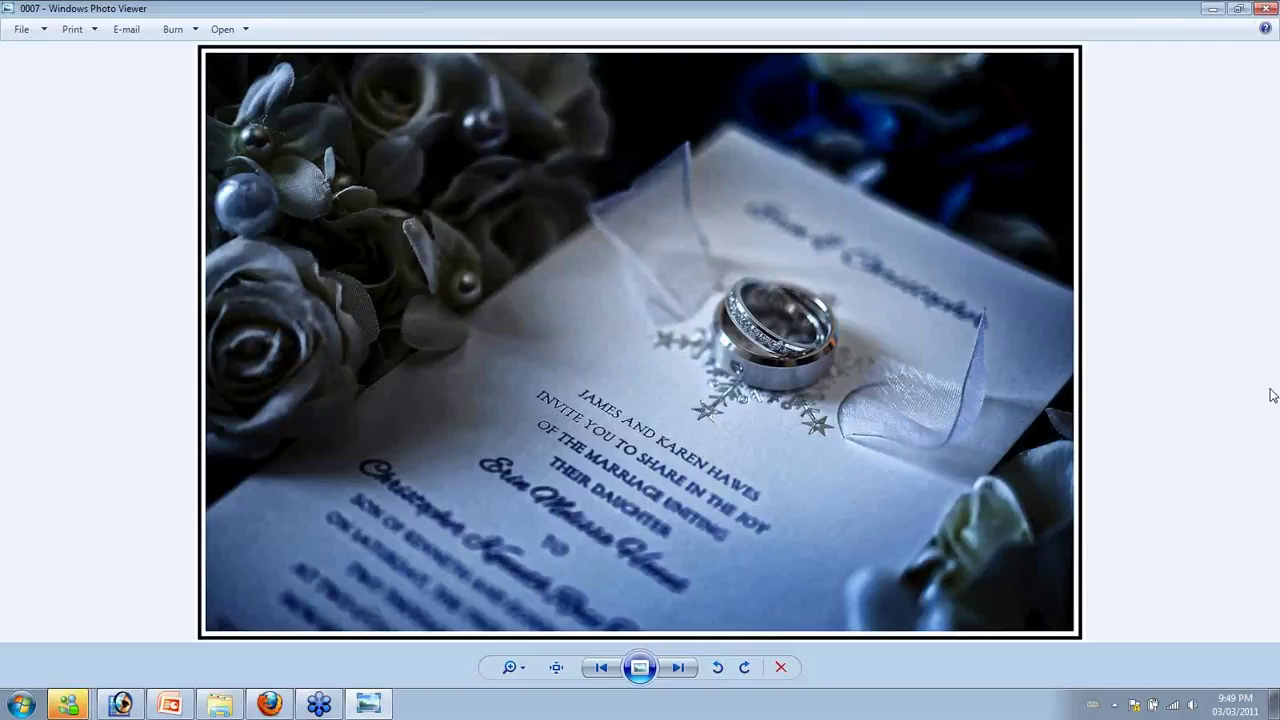
{"action": "key", "text": "Right"}
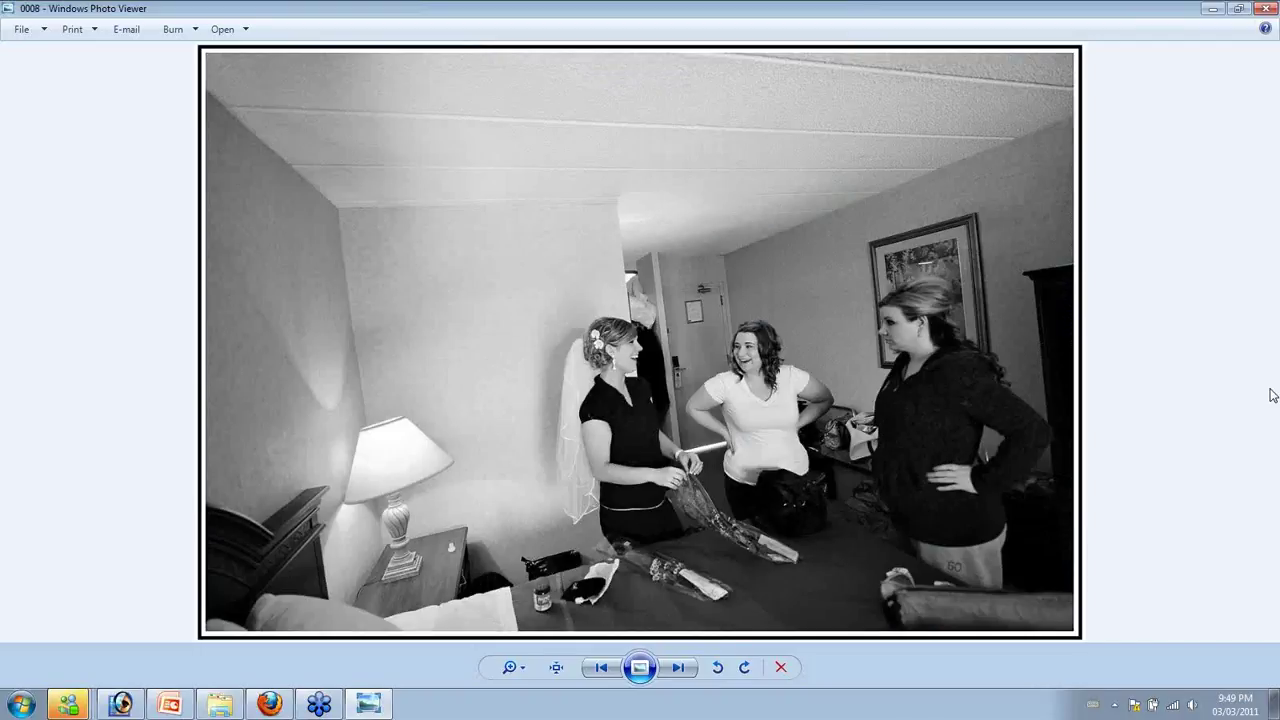
{"action": "key", "text": "Right"}
{"action": "key", "text": "Right"}
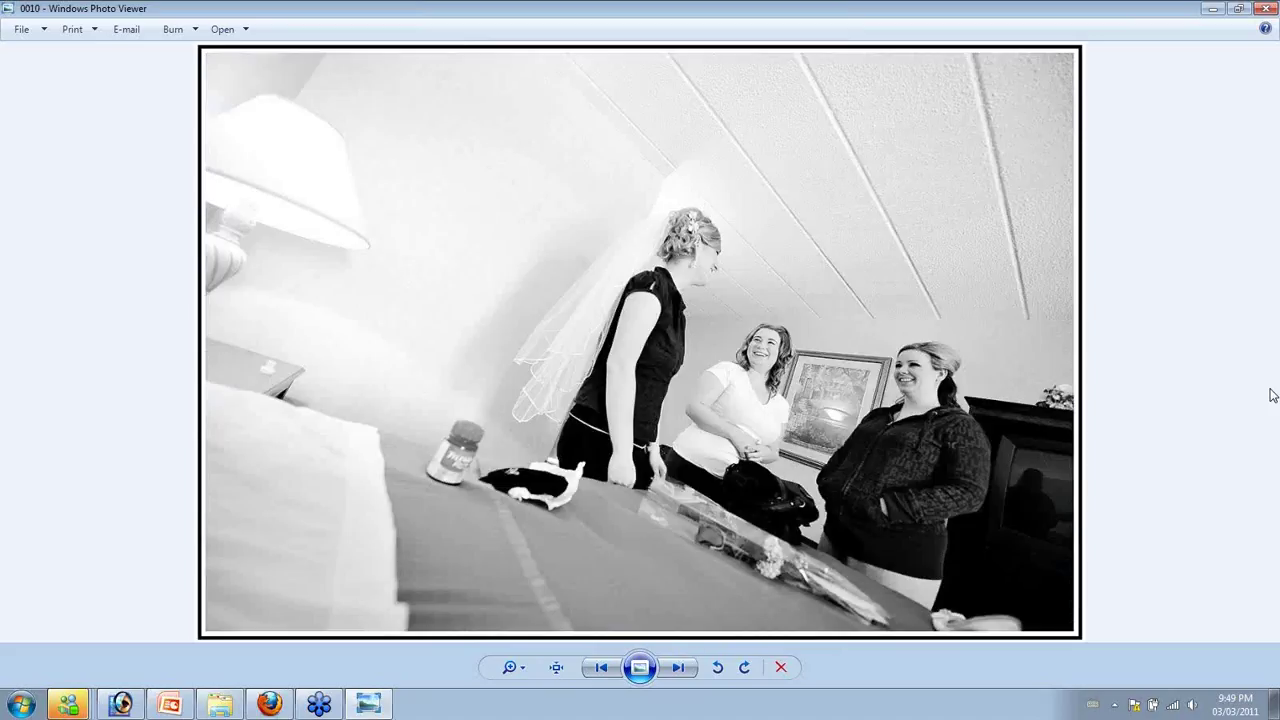
{"action": "key", "text": "Right"}
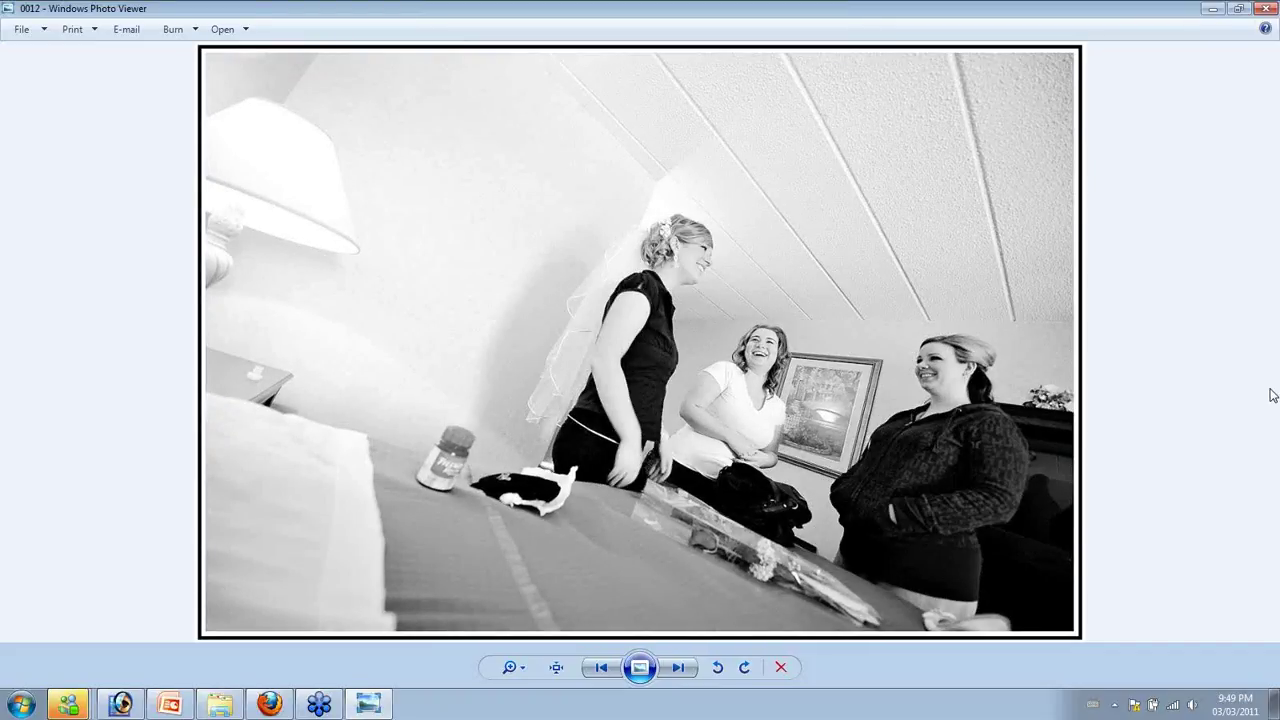
{"action": "key", "text": "Right"}
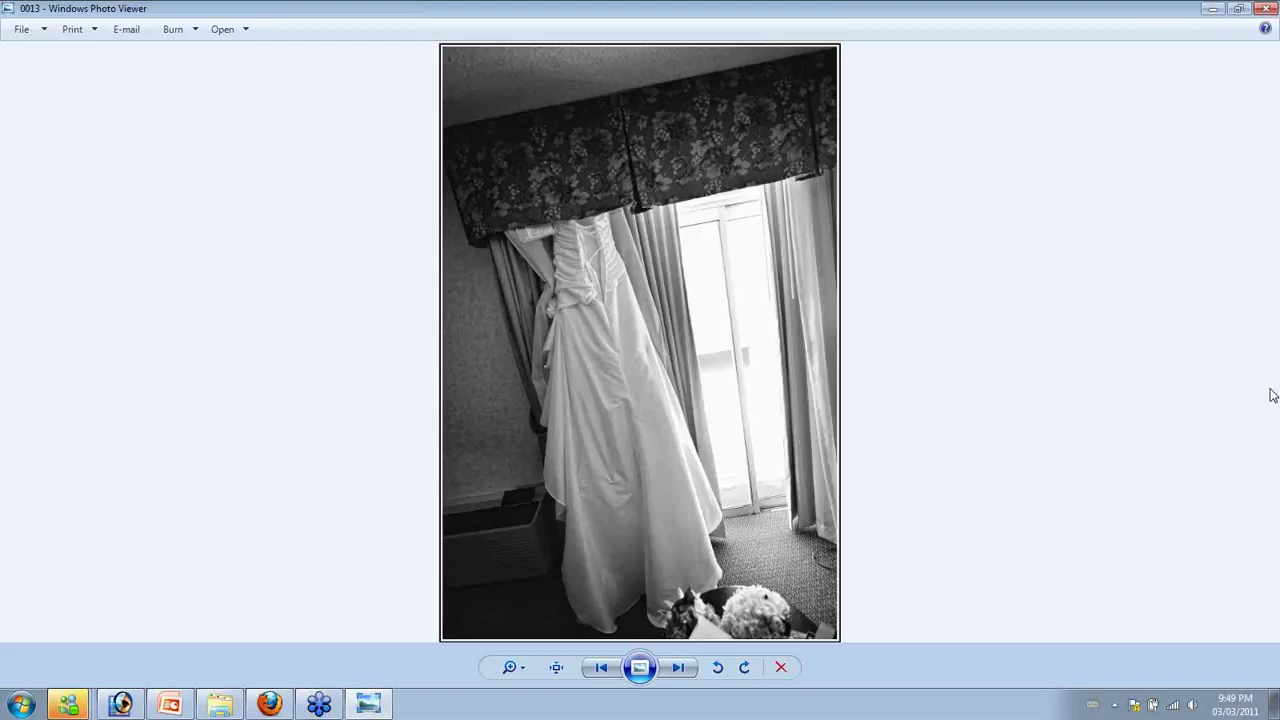
Compare the colour and black-and-white shots of the bride's shoes, then the two wide views of the empty ceremony room
{"action": "key", "text": "Right"}
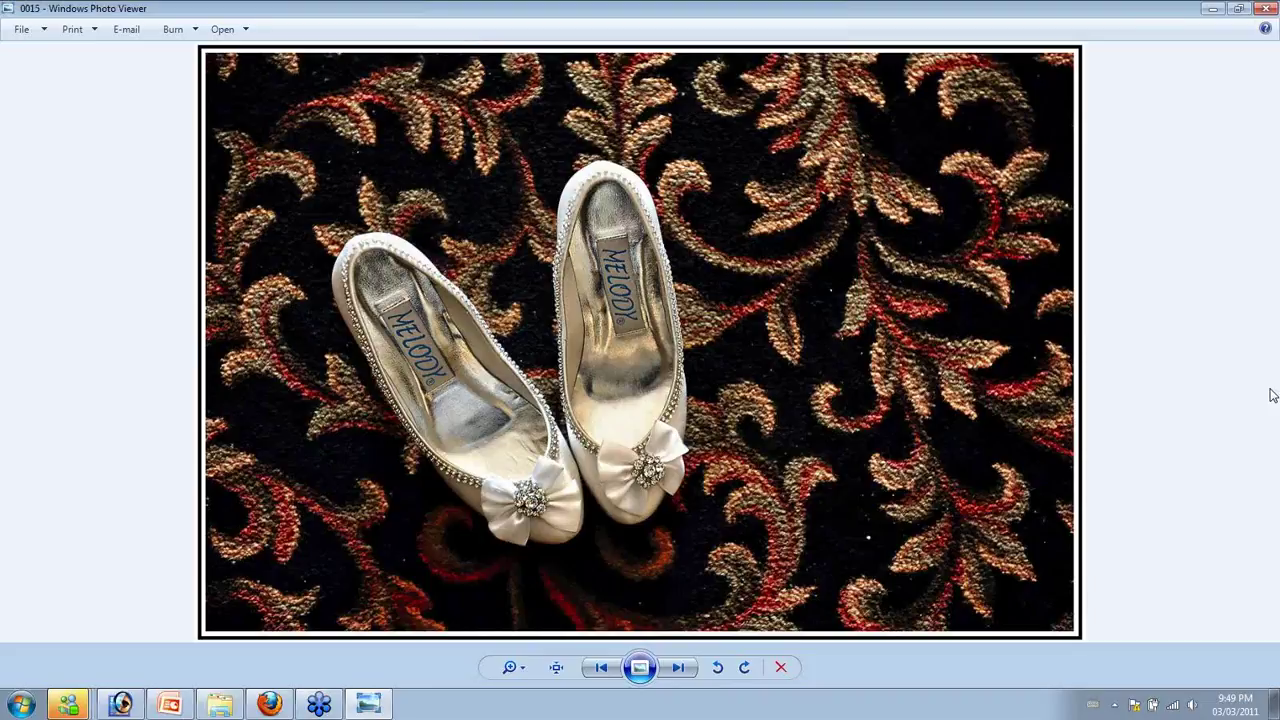
{"action": "key", "text": "Right"}
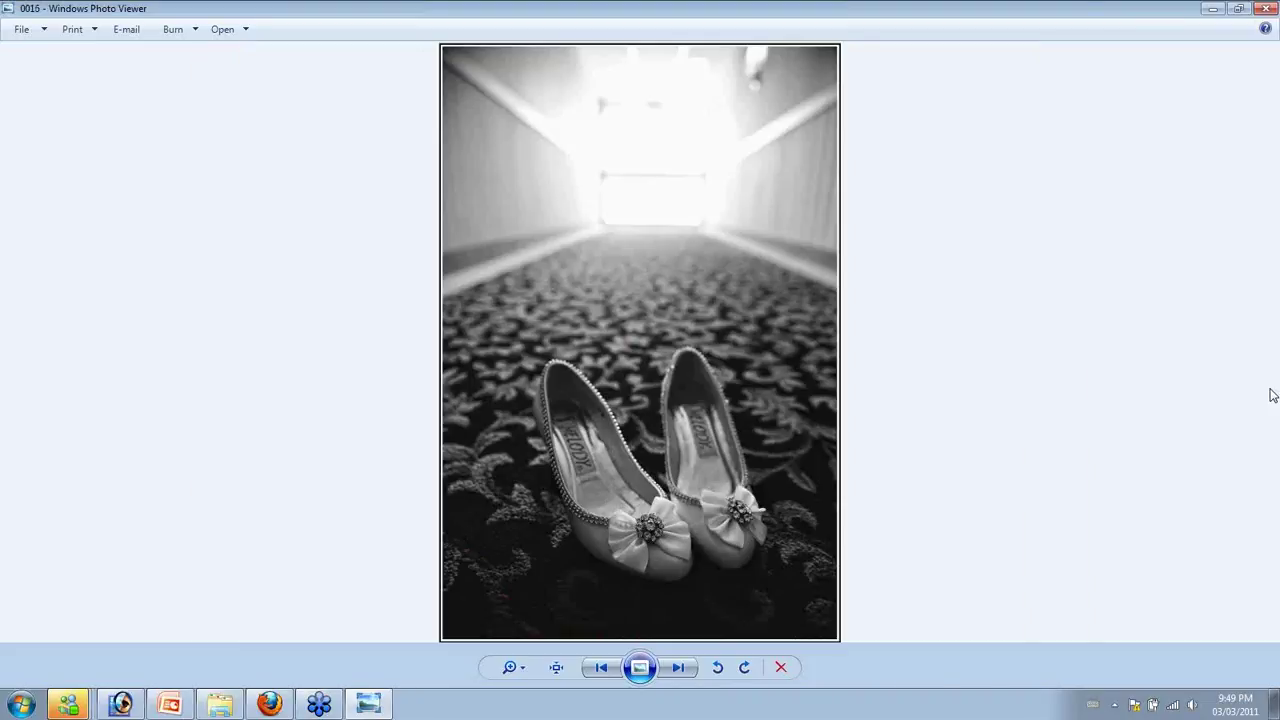
{"action": "key", "text": "Left"}
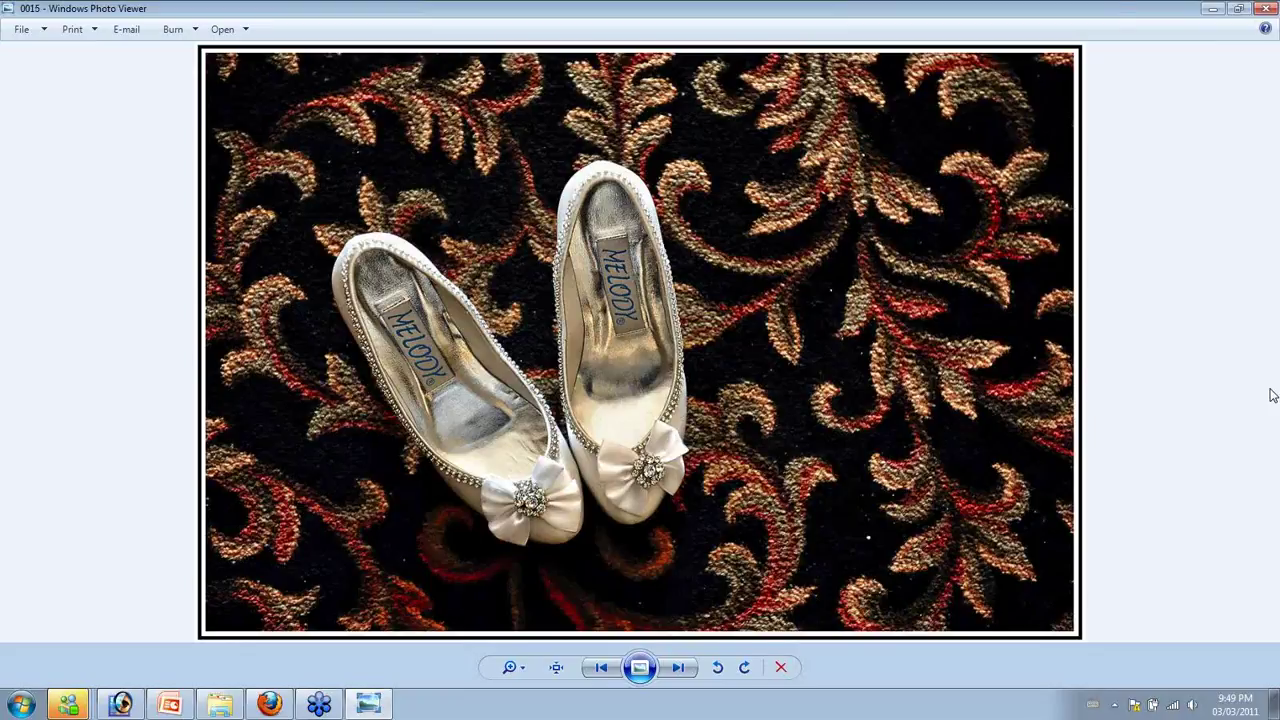
{"action": "key", "text": "Right"}
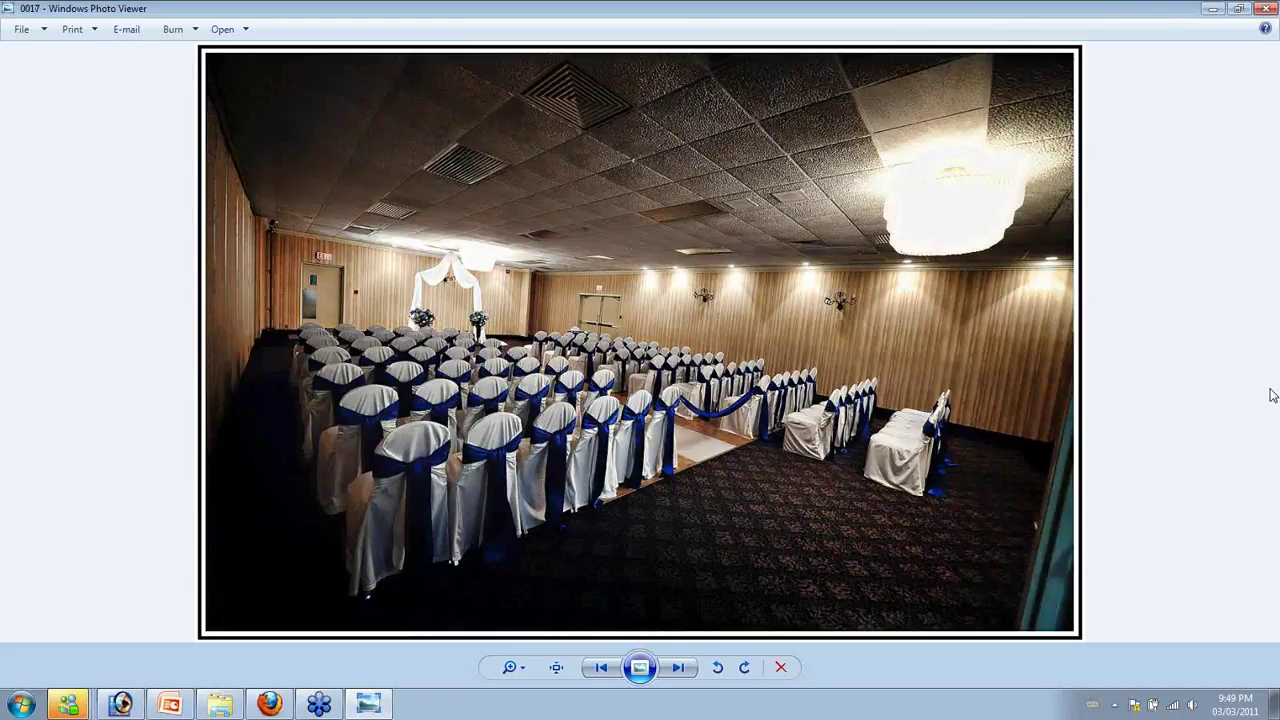
{"action": "key", "text": "Right"}
{"action": "key", "text": "Left"}
{"action": "key", "text": "Right"}
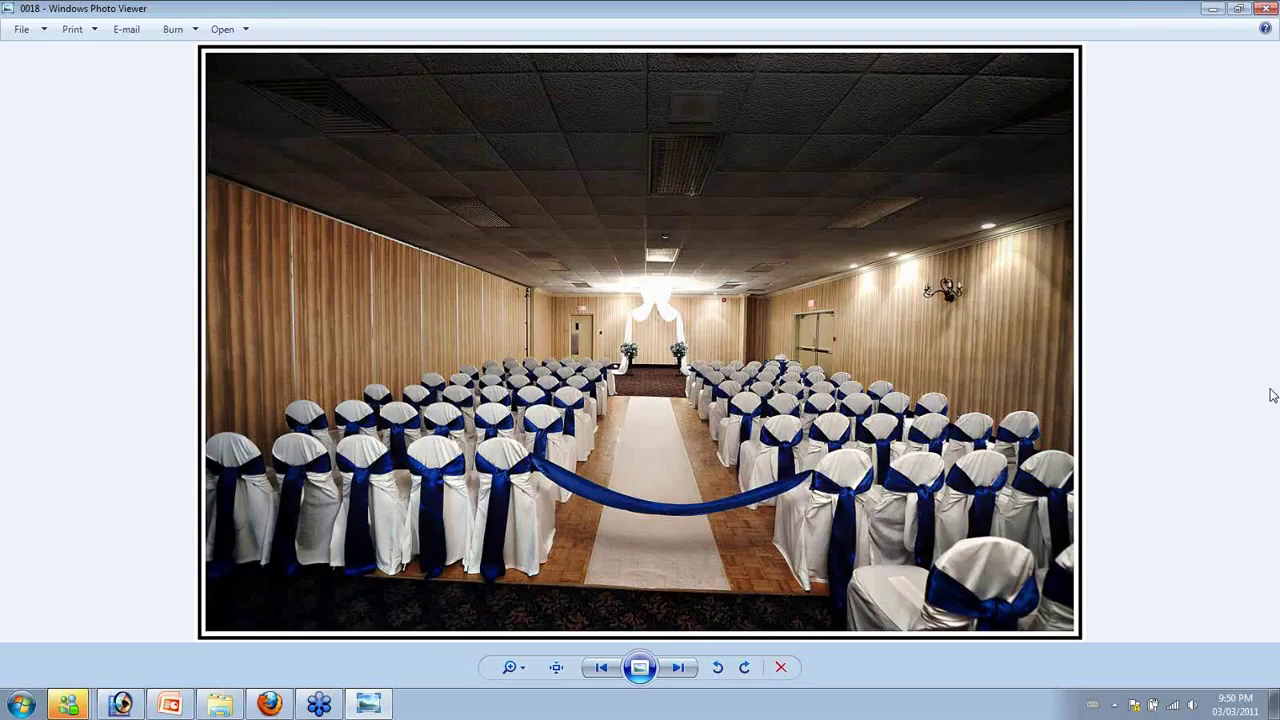
Examine the photos of the bride putting on her shoes and the older woman in black lace in the hotel room
{"action": "key", "text": "Right"}
{"action": "key", "text": "Right"}
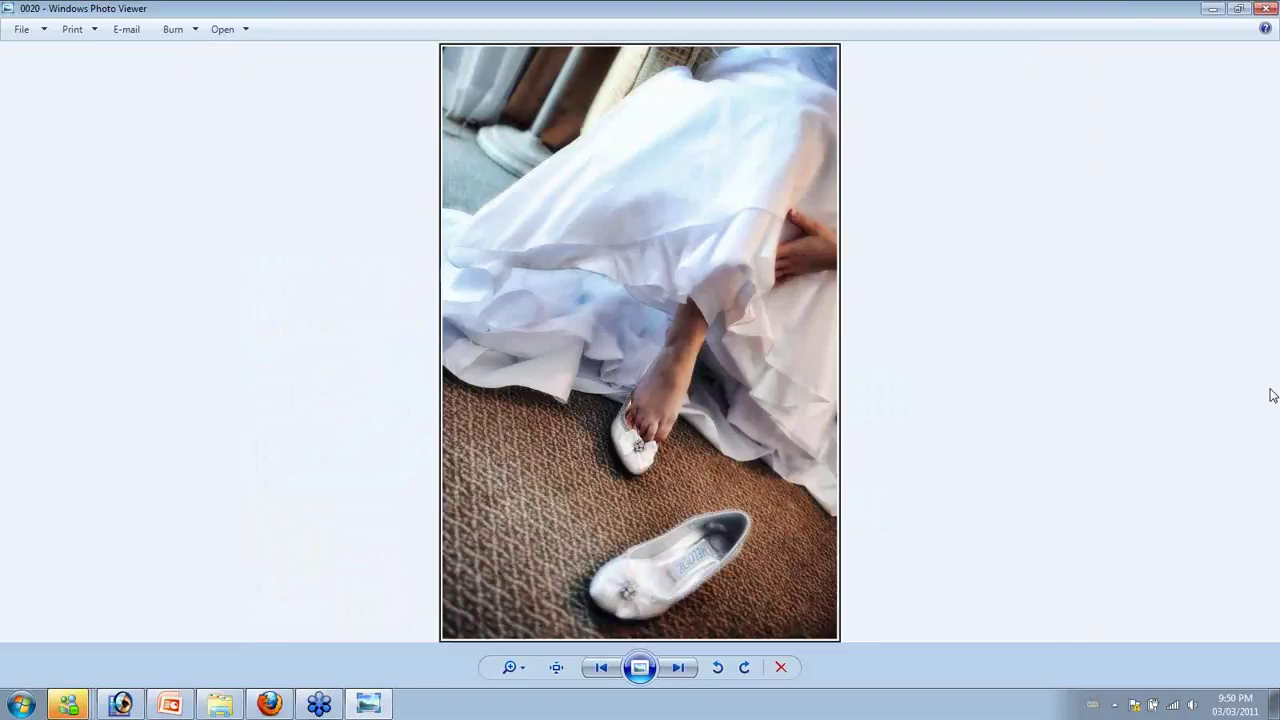
{"action": "key", "text": "Right"}
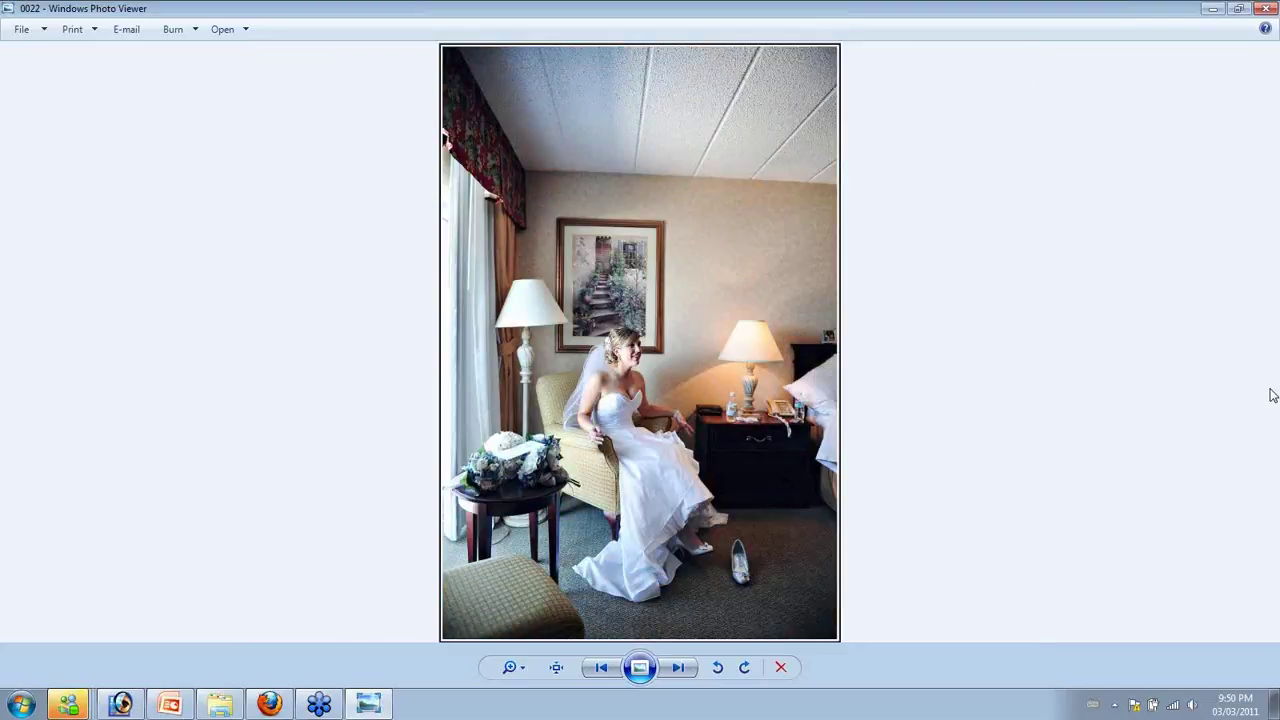
{"action": "key", "text": "Right"}
{"action": "key", "text": "Right"}
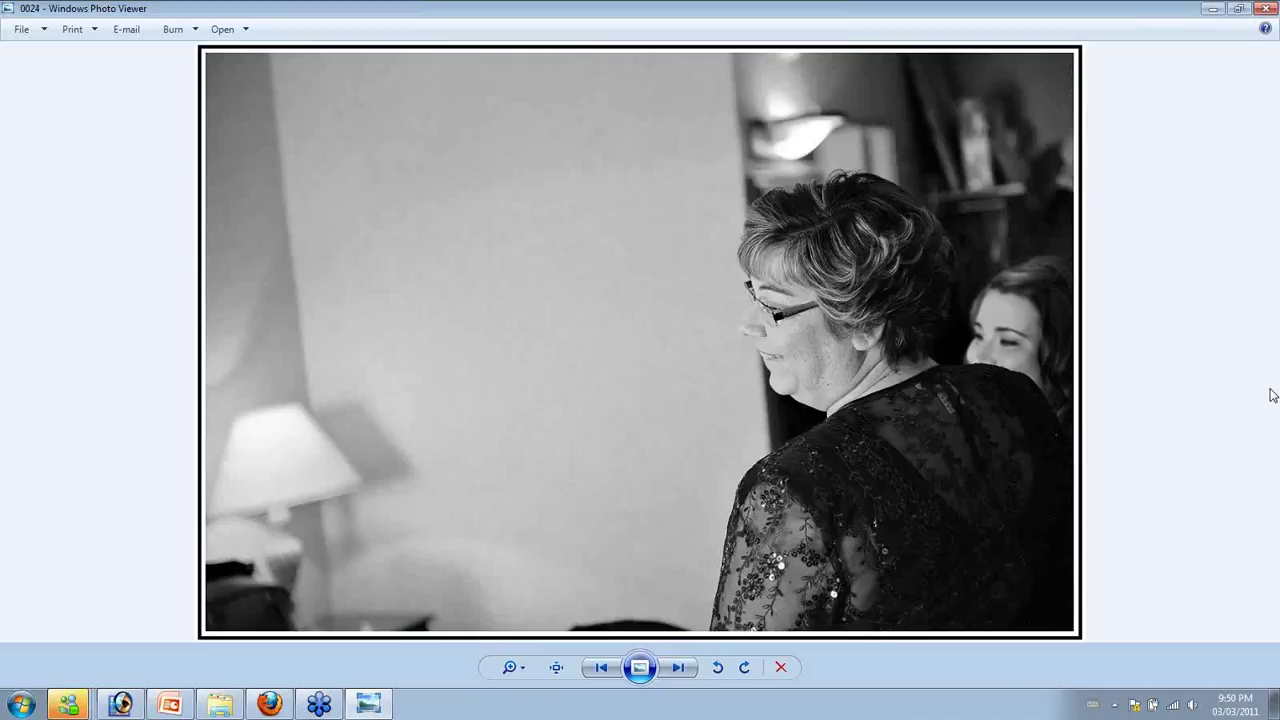
{"action": "key", "text": "Right"}
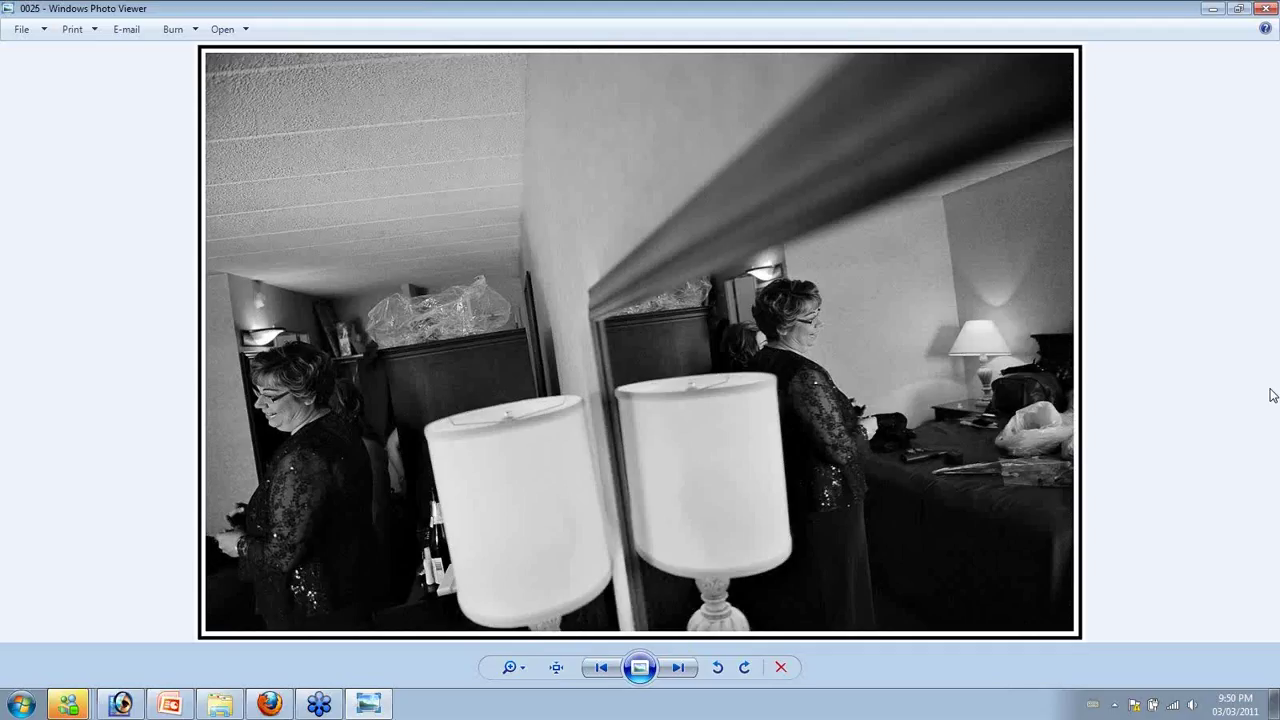
{"action": "key", "text": "Right"}
{"action": "key", "text": "Right"}
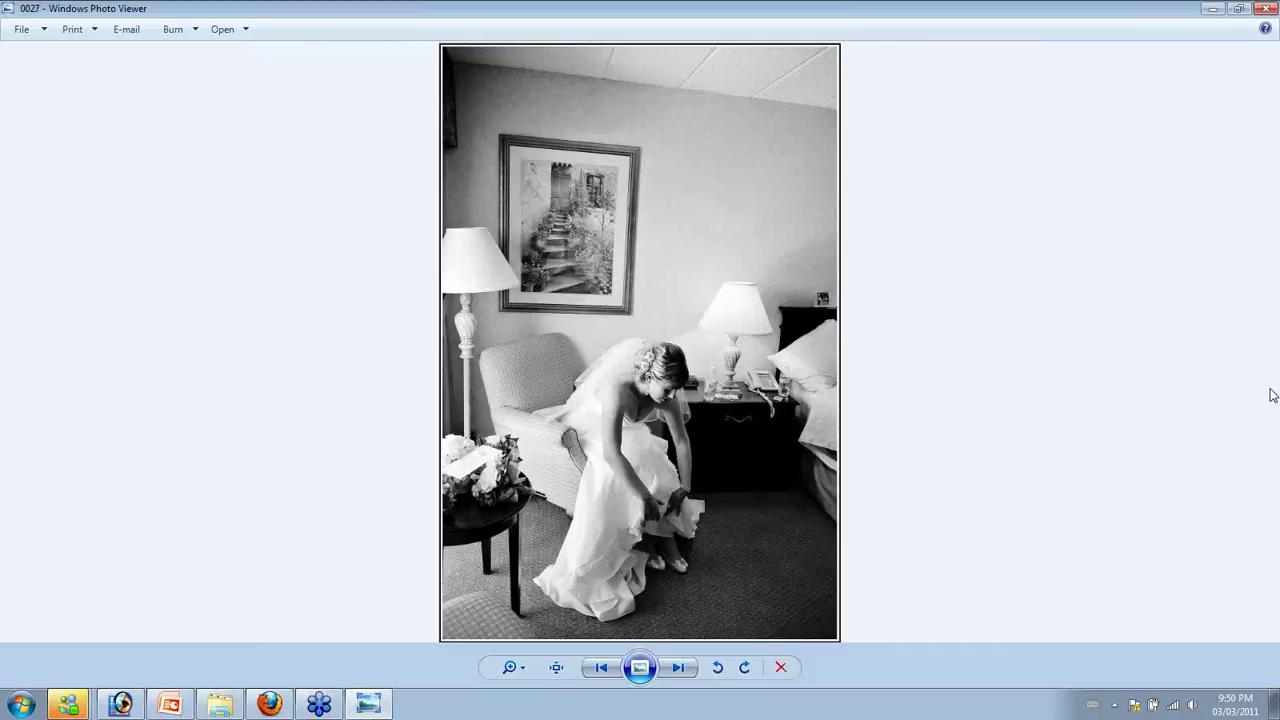
{"action": "key", "text": "Right"}
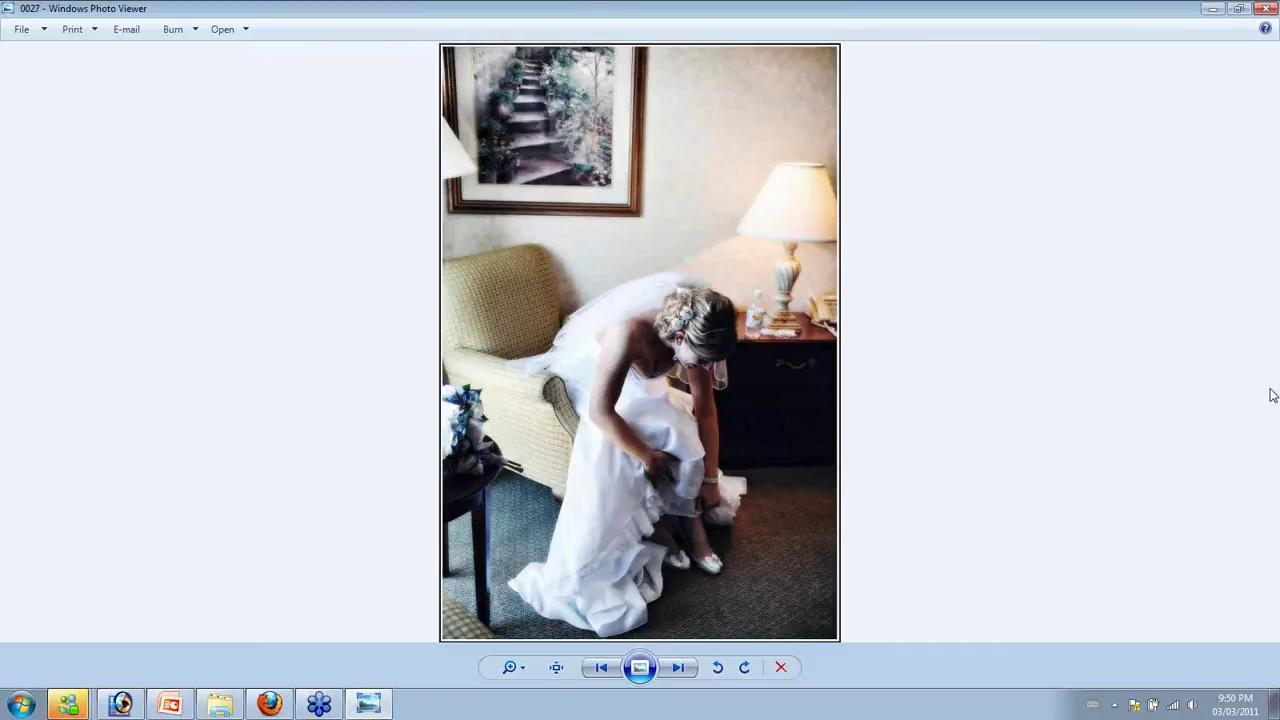
View the bridesmaid pouring champagne and the portraits of the bride with the older woman, through to photo 0034
{"action": "key", "text": "Right"}
{"action": "key", "text": "Right"}
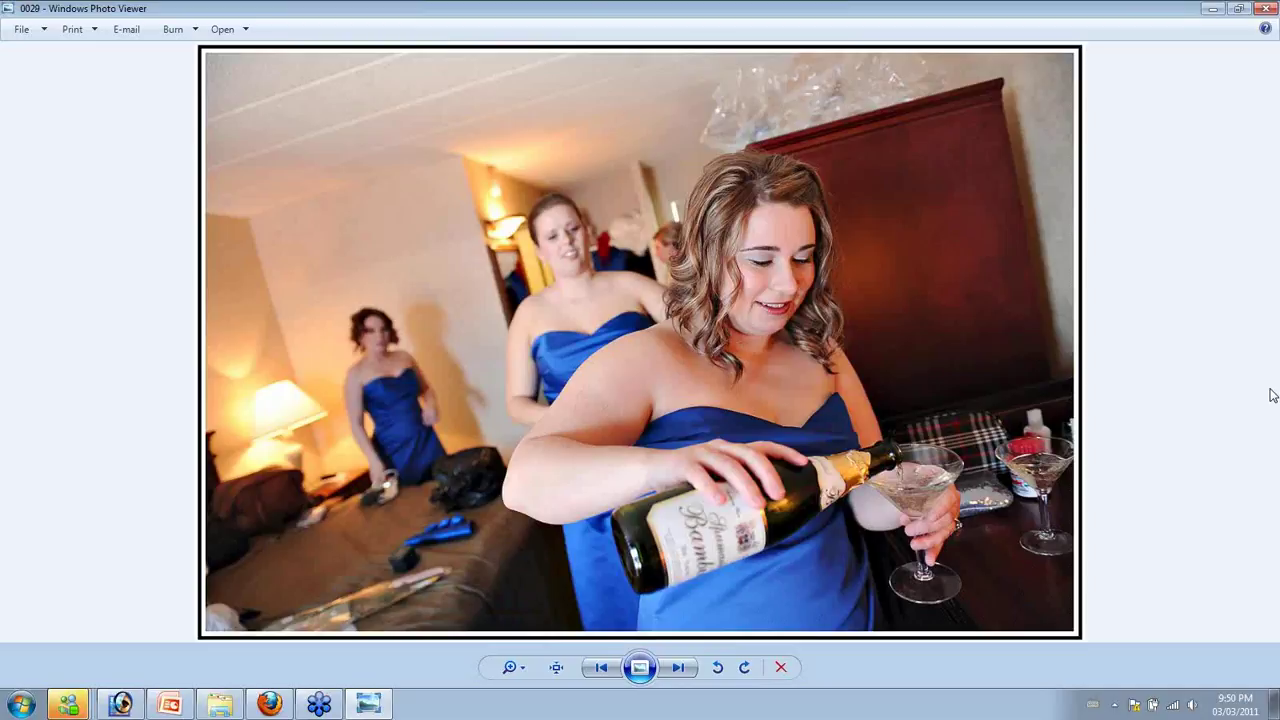
{"action": "key", "text": "Right"}
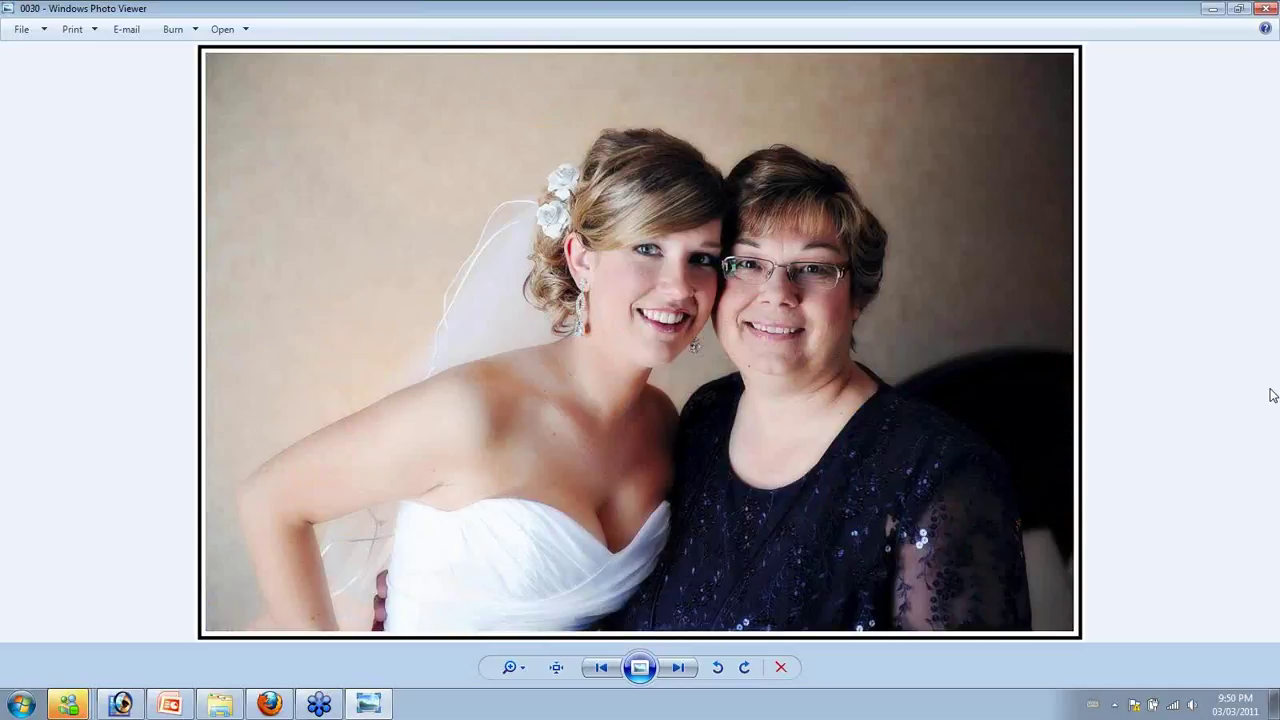
{"action": "key", "text": "Right"}
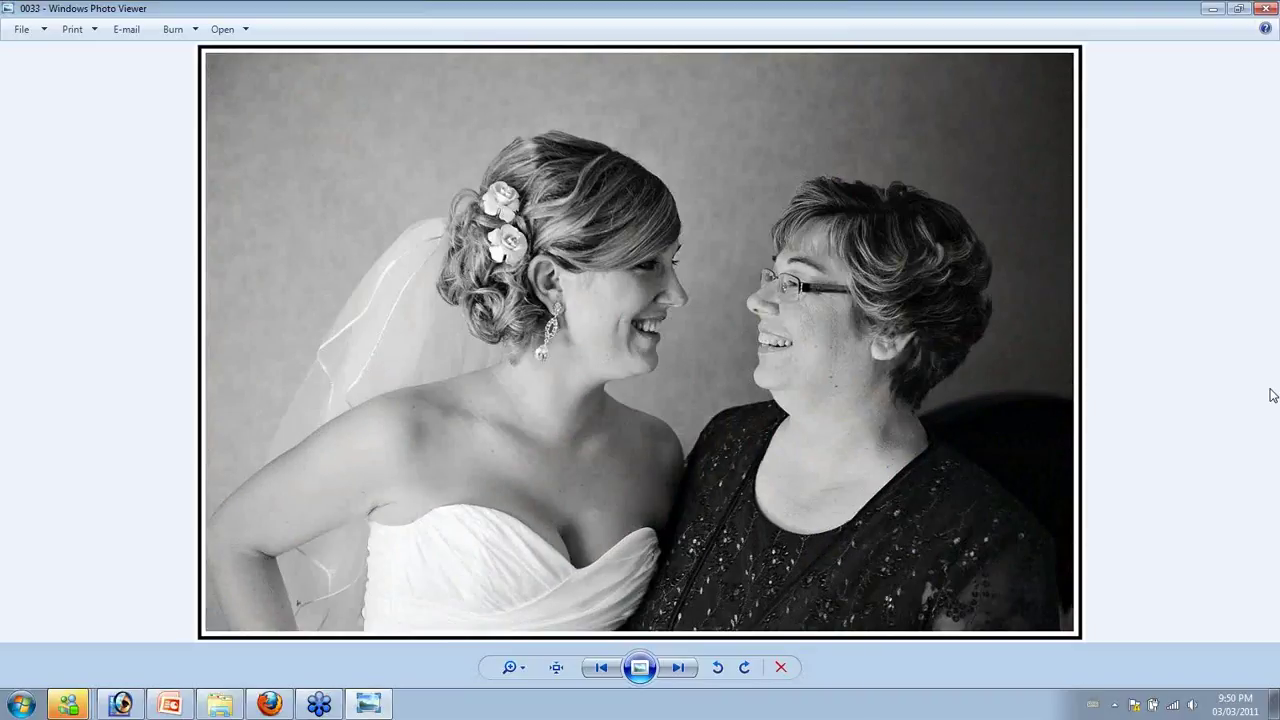
{"action": "key", "text": "Right"}
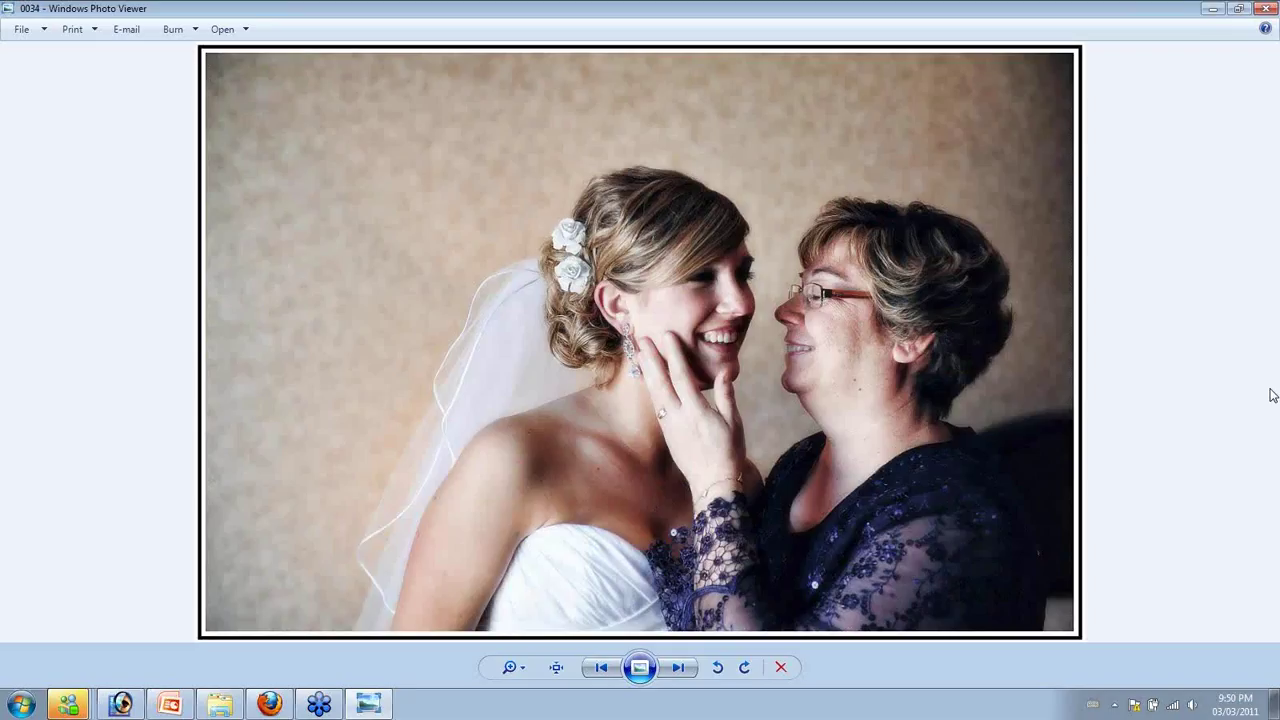
Go through the bridal party's champagne toast series, from the group line-up to the overhead close-up in photo 0046
{"action": "key", "text": "Right"}
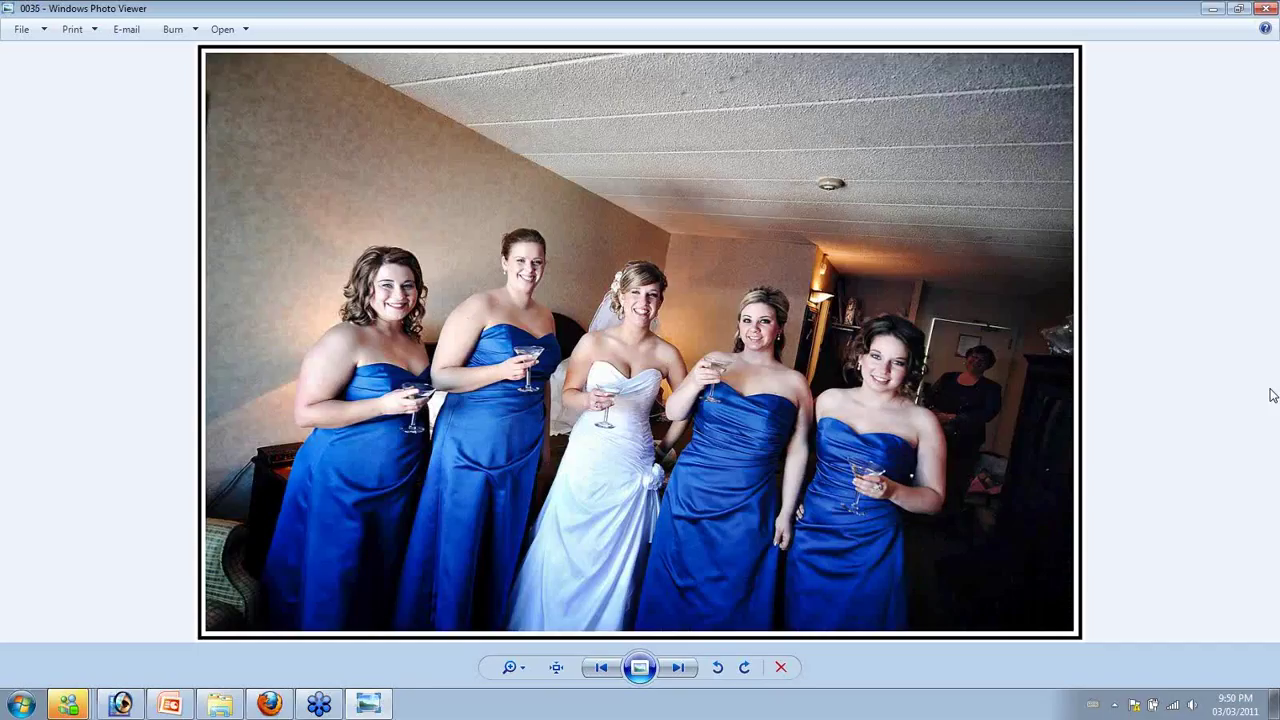
{"action": "key", "text": "Right"}
{"action": "key", "text": "Right"}
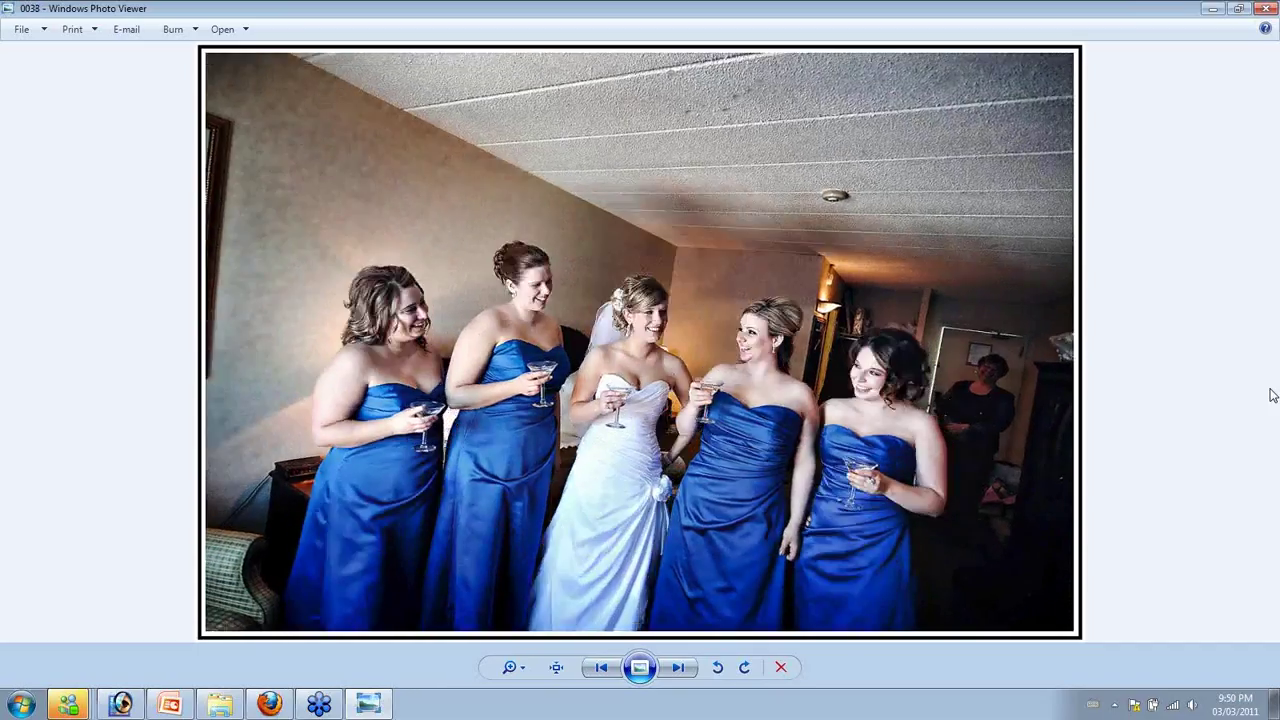
{"action": "key", "text": "Right"}
{"action": "key", "text": "Right"}
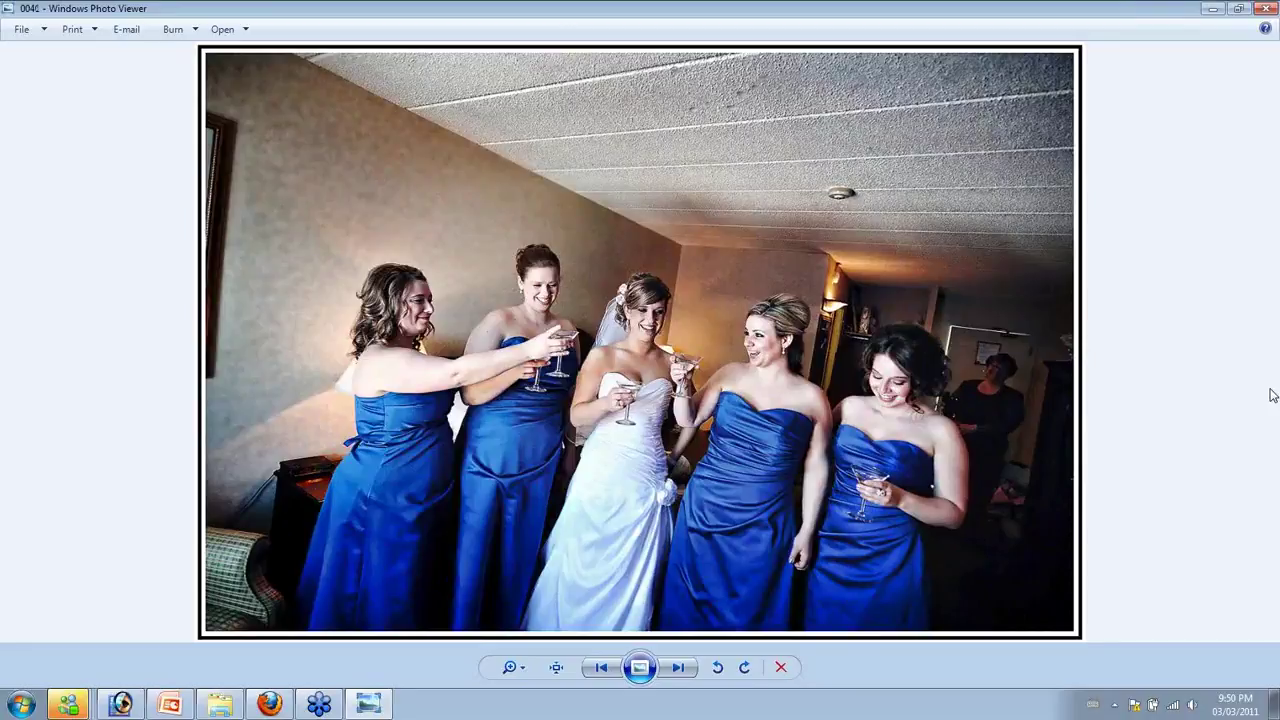
{"action": "key", "text": "Right"}
{"action": "key", "text": "Right"}
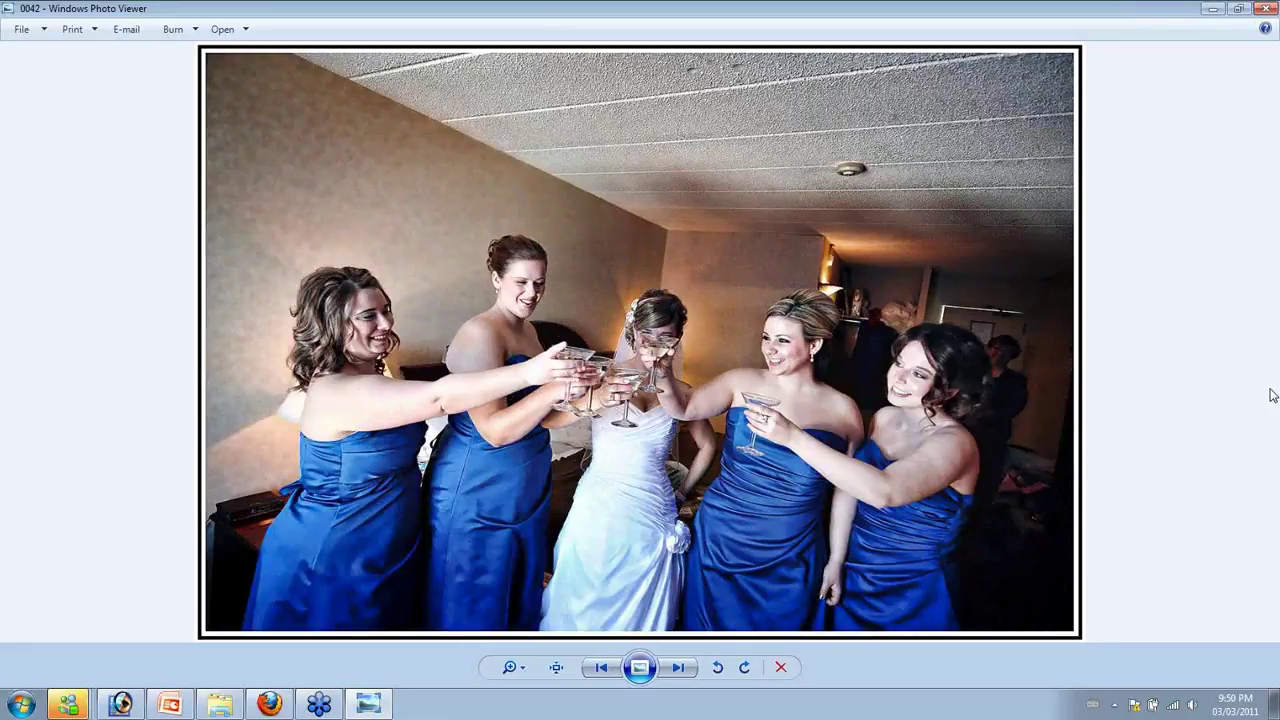
{"action": "key", "text": "Right"}
{"action": "key", "text": "Right"}
{"action": "key", "text": "Right"}
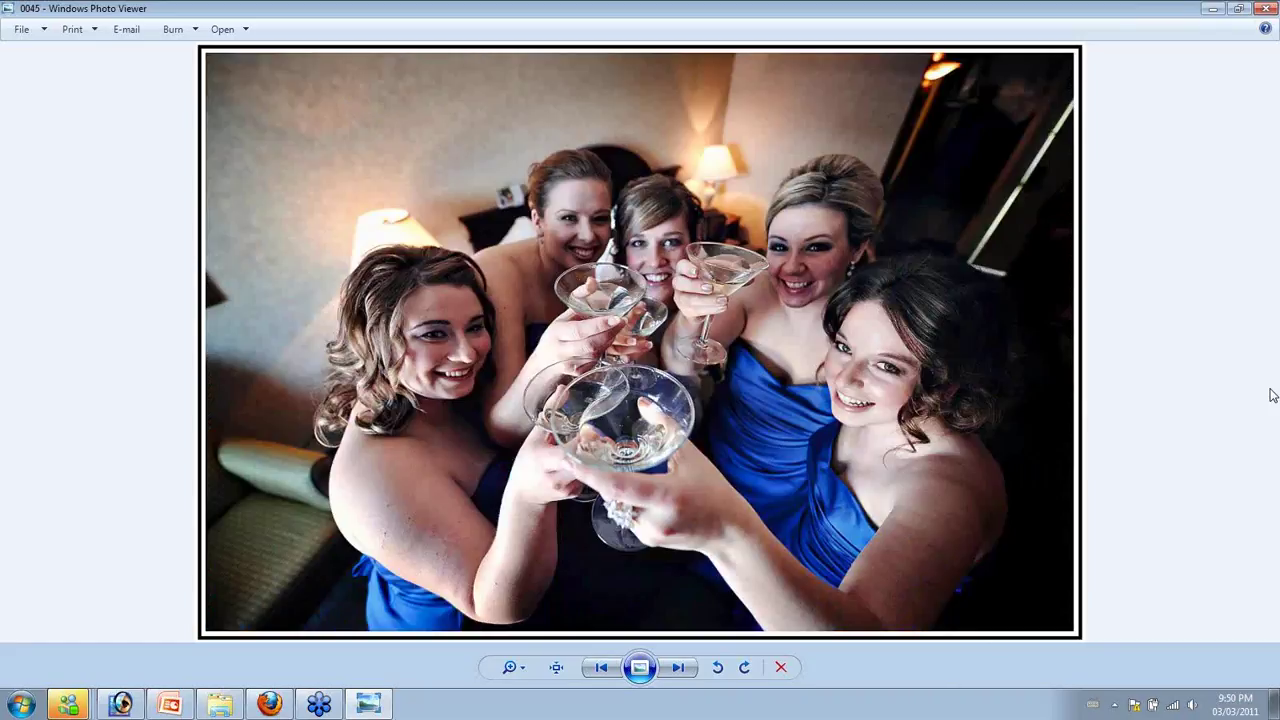
{"action": "key", "text": "Right"}
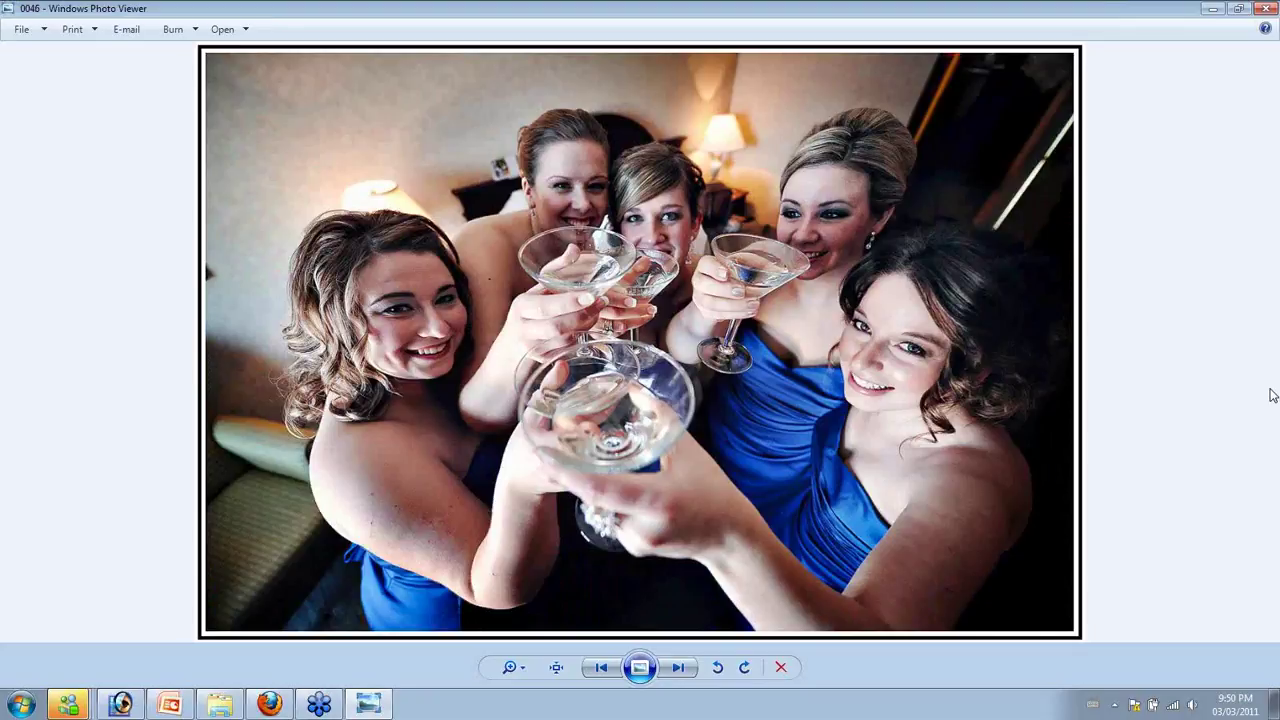
View the photos of the bride's veil being fixed and continue to the hallway walk in photo 0051
{"action": "key", "text": "Right"}
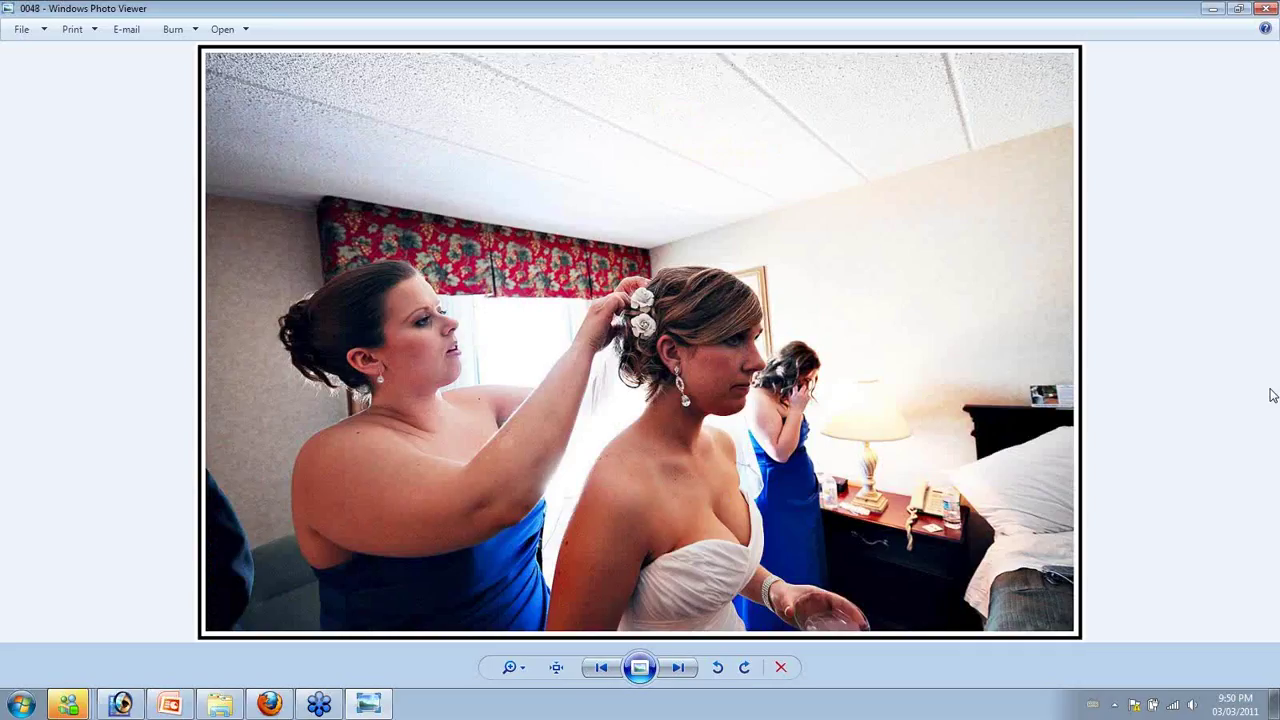
{"action": "key", "text": "Right"}
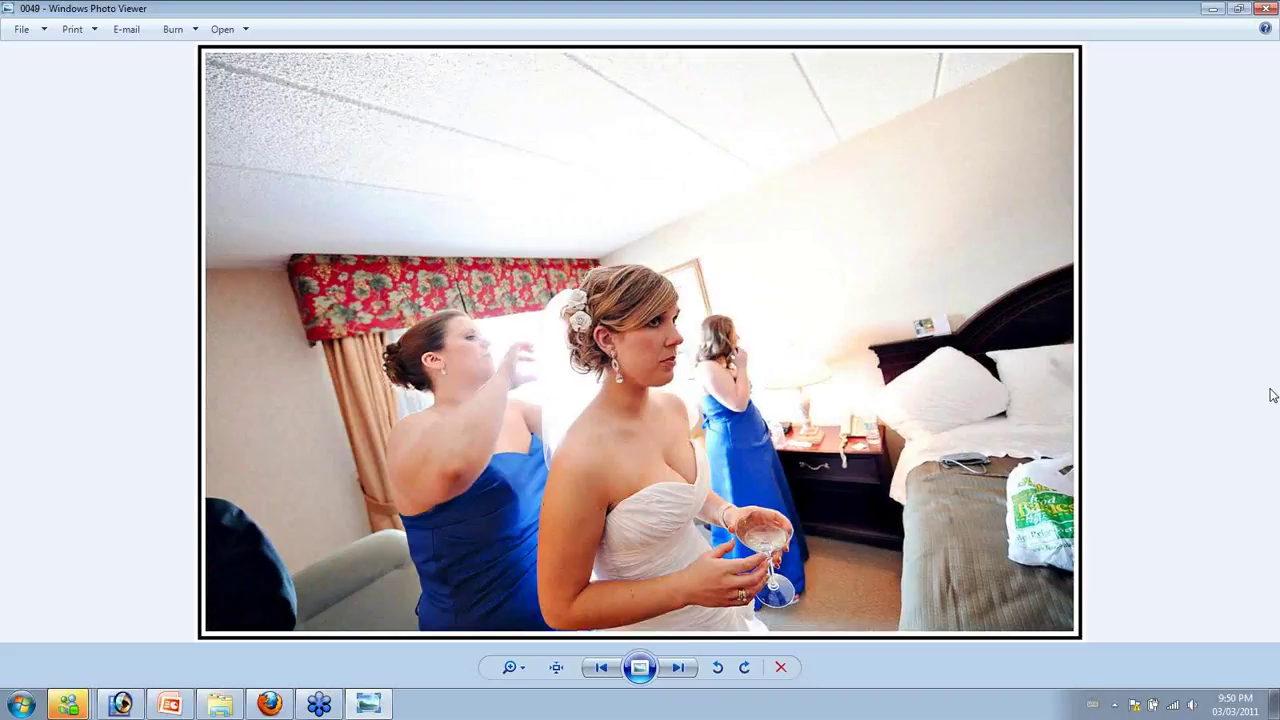
{"action": "key", "text": "Right"}
{"action": "key", "text": "Right"}
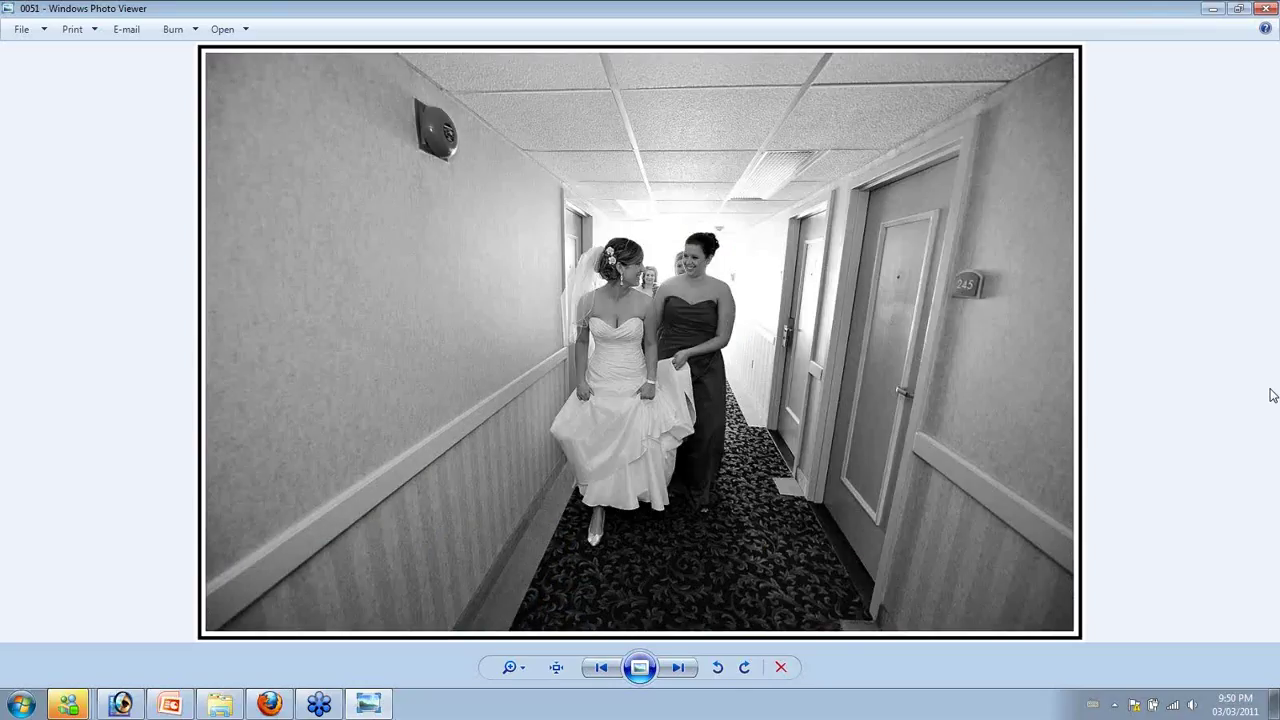
View the bride's staircase descent, the bridesmaids holding their glasses, and the veil close-ups of the bride looking down, through photo 0058
{"action": "key", "text": "Right"}
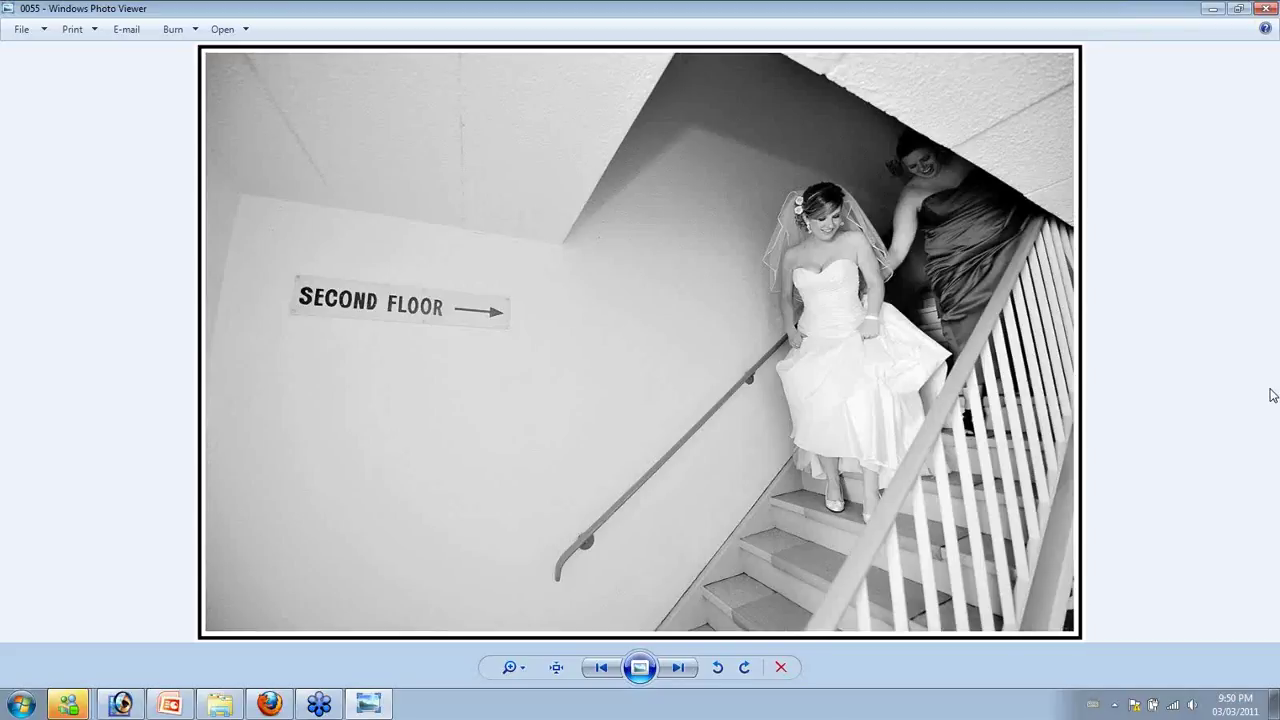
{"action": "key", "text": "Right"}
{"action": "key", "text": "Right"}
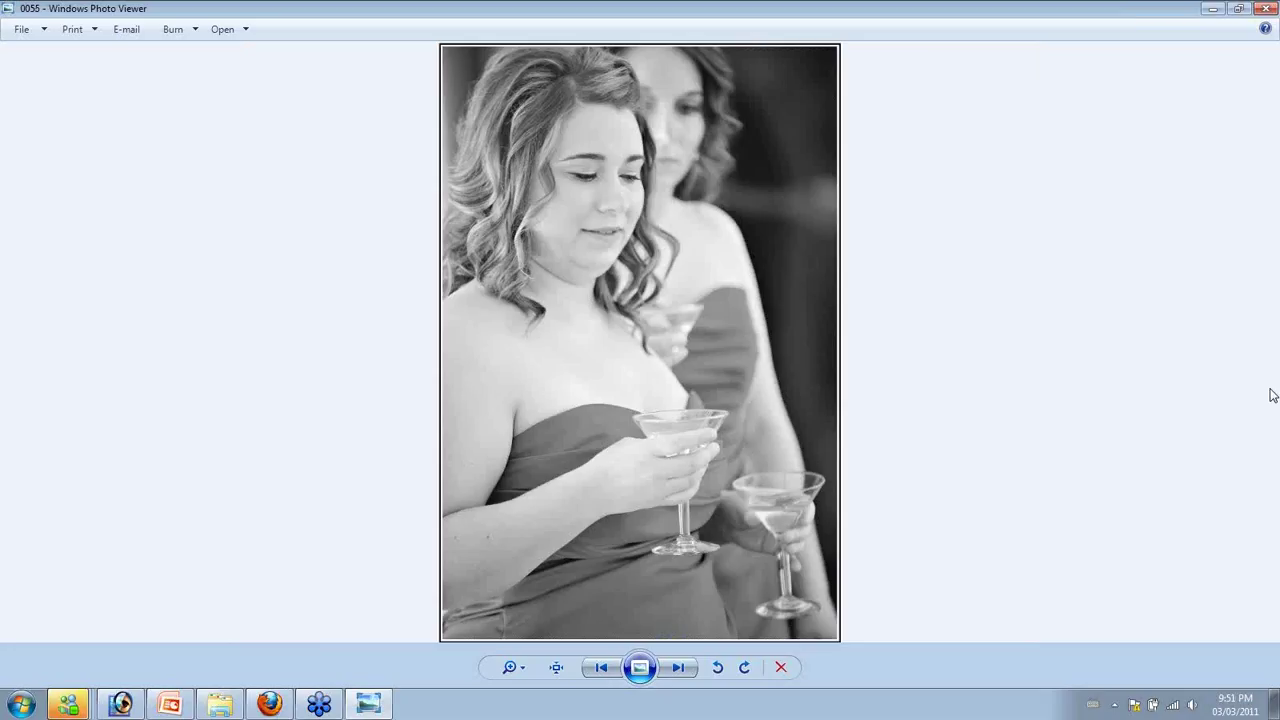
{"action": "key", "text": "Right"}
{"action": "key", "text": "Right"}
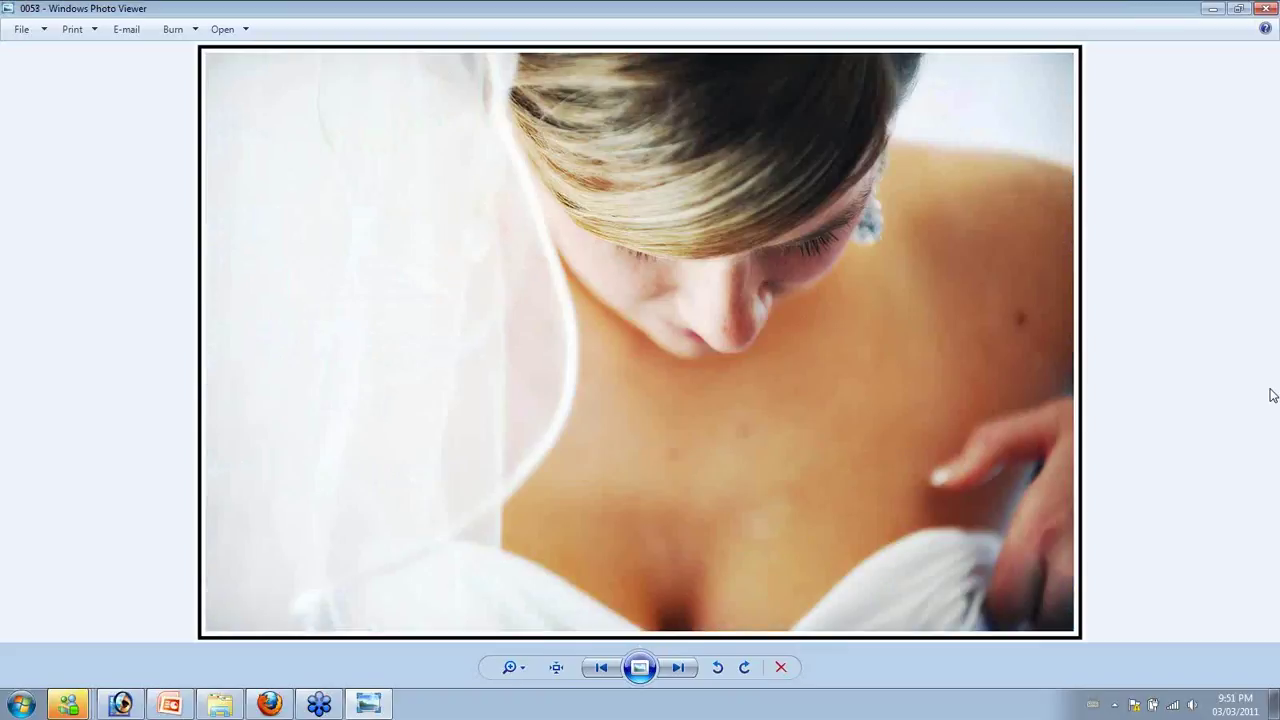
{"action": "key", "text": "Right"}
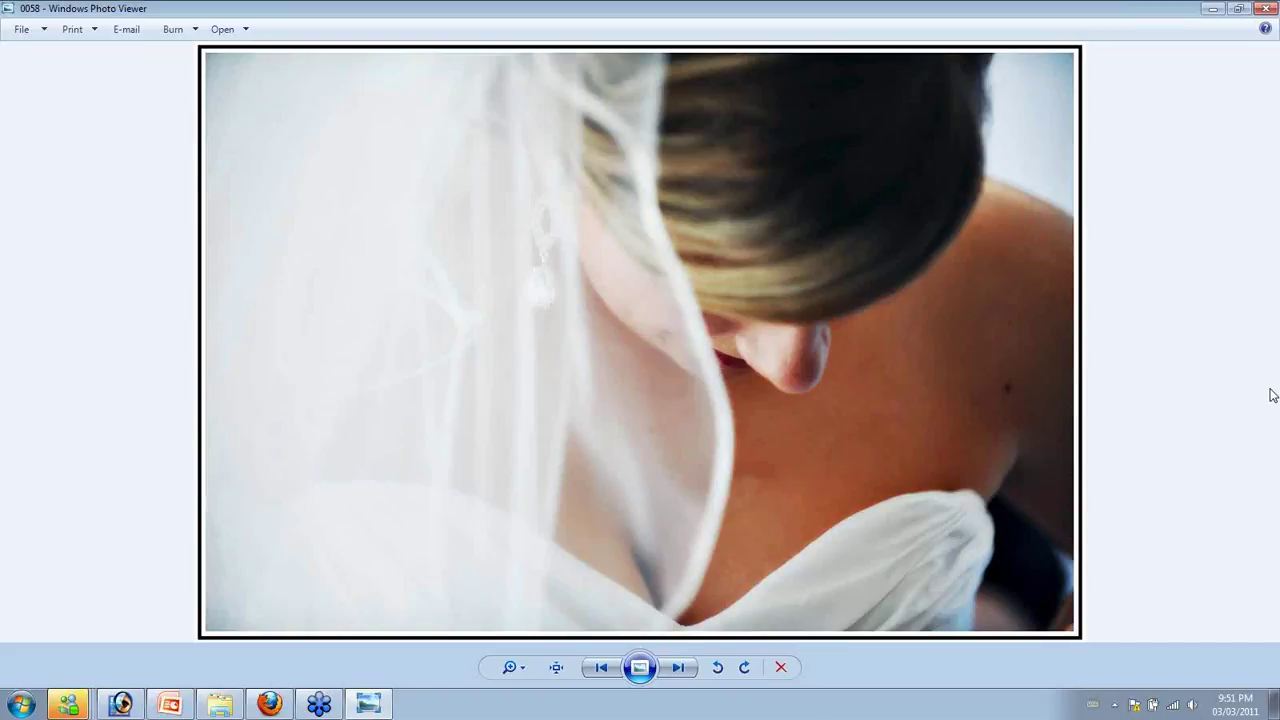
View the bride beside the window blinds and her close-ups with stripes of sunlight, photos 0060 to 0062
{"action": "key", "text": "Right"}
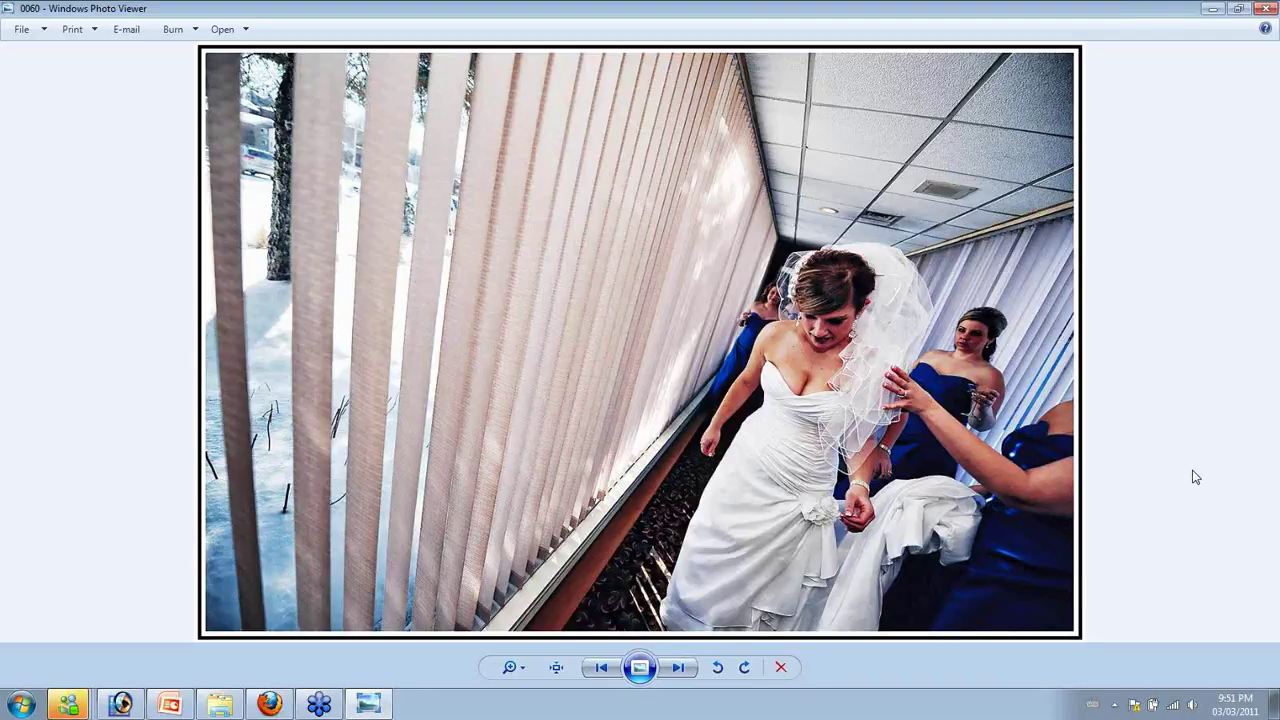
{"action": "key", "text": "Right"}
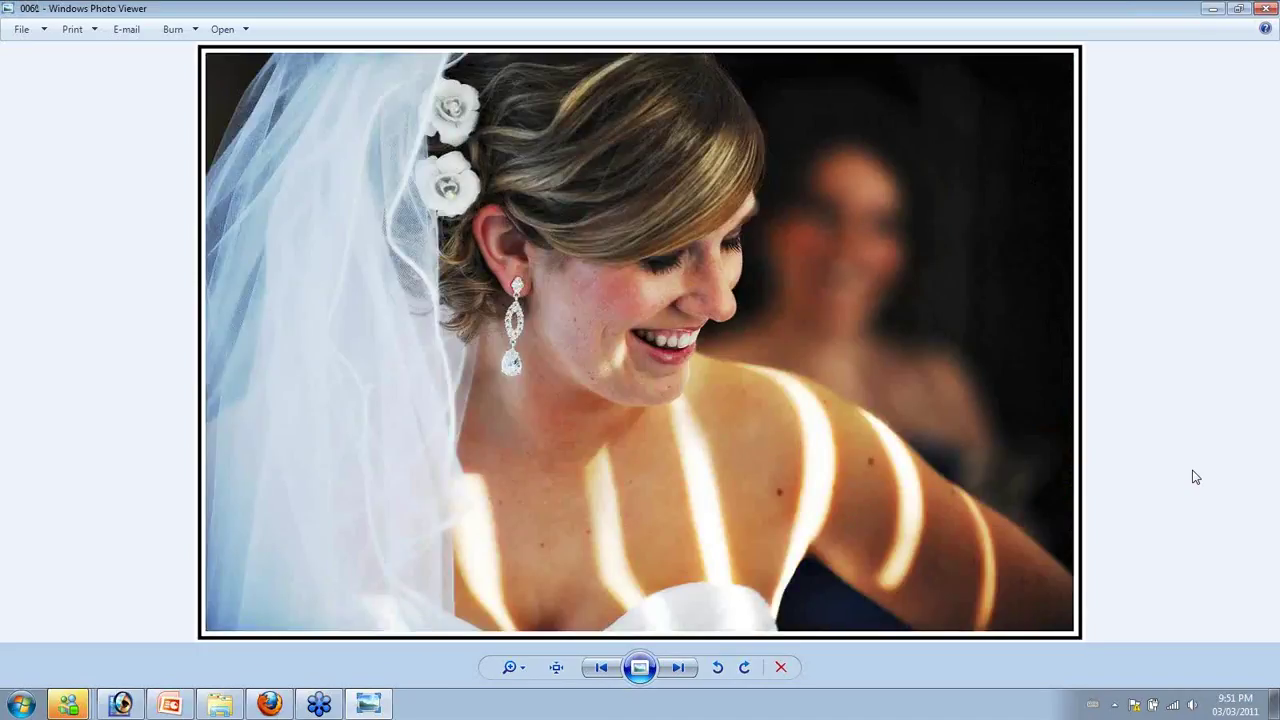
{"action": "key", "text": "Right"}
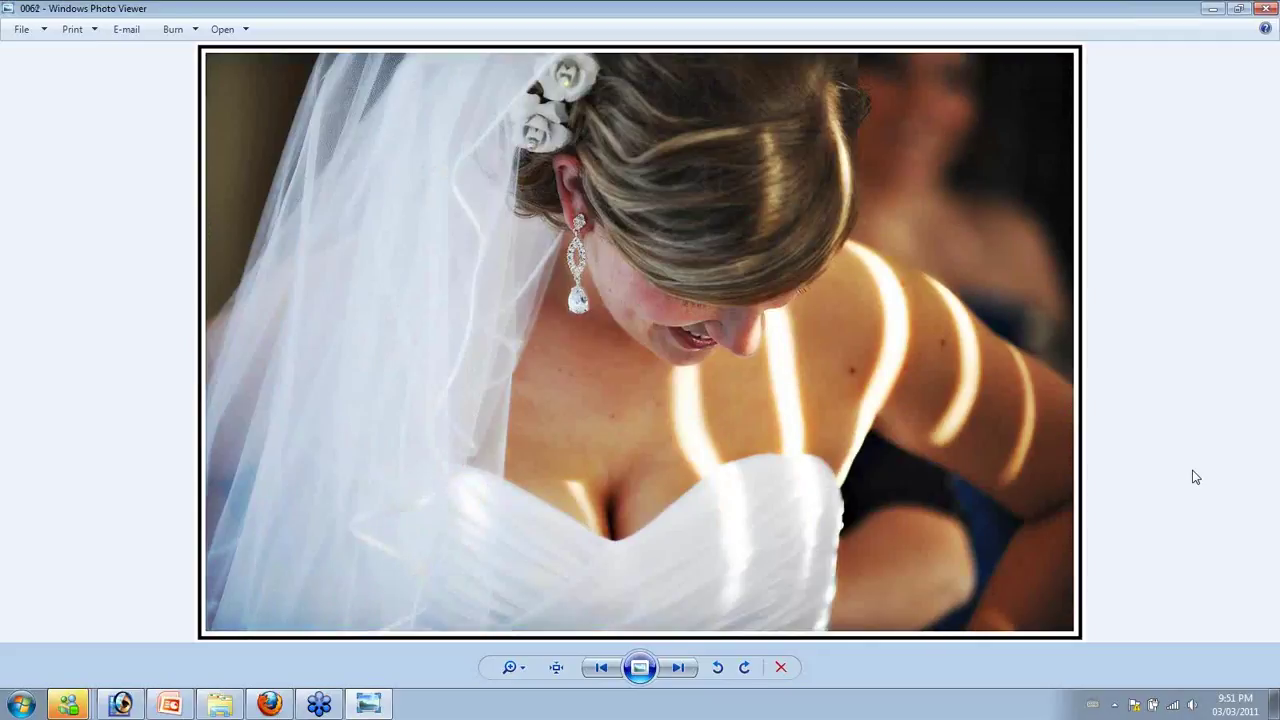
Look through the bridesmaid photos, from the one holding two glasses to the close-up portrait in photo 0068
{"action": "key", "text": "Right"}
{"action": "key", "text": "Right"}
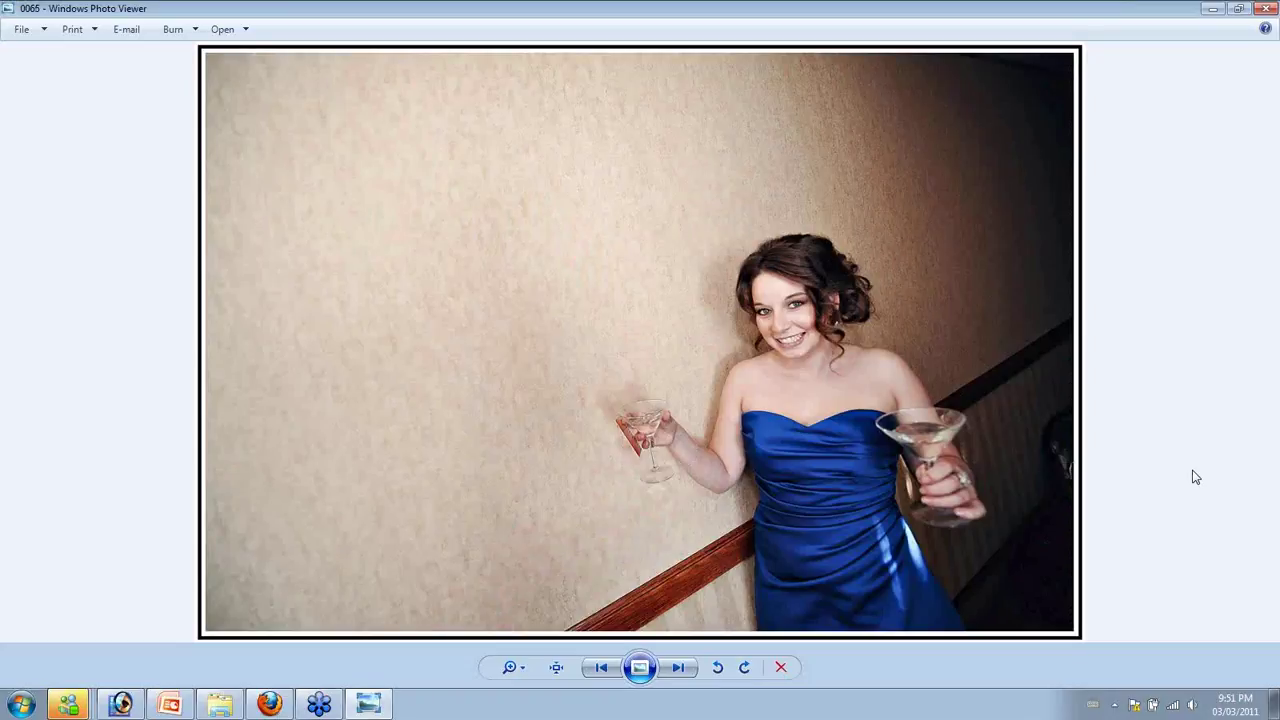
{"action": "key", "text": "Right"}
{"action": "key", "text": "Right"}
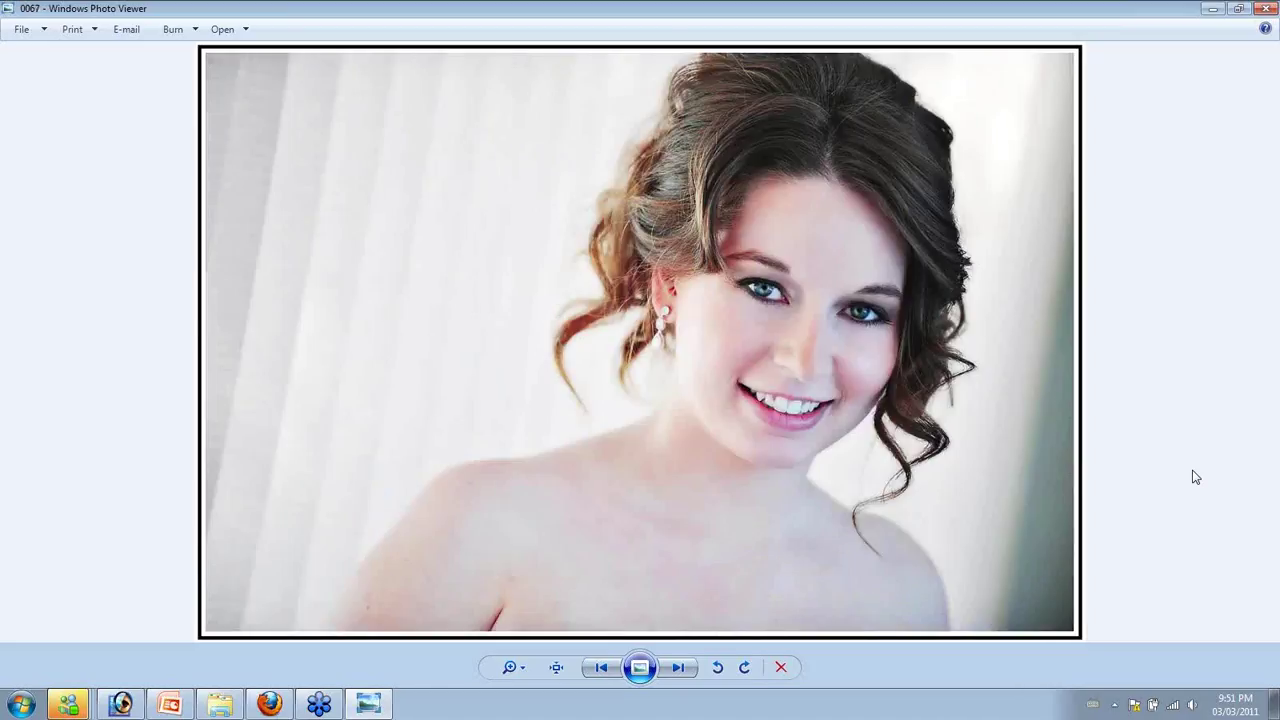
{"action": "key", "text": "Right"}
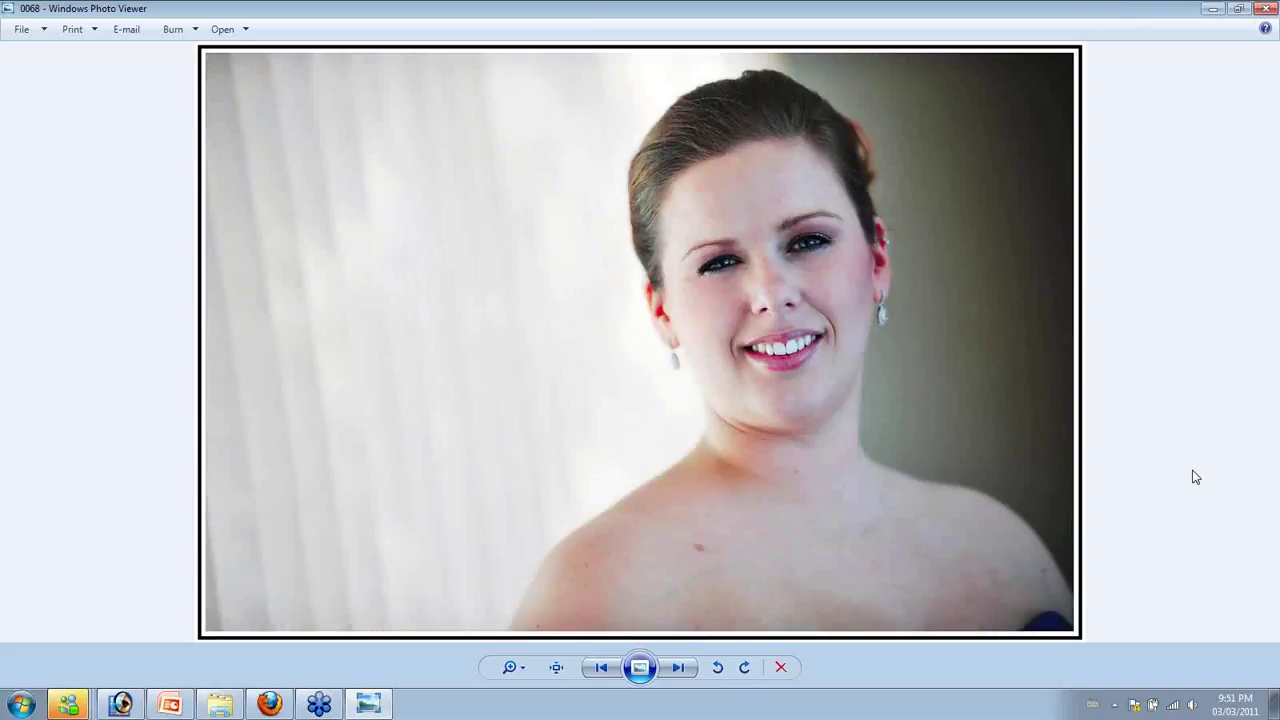
Compare the black-and-white portraits of the bride posing with her hand on her hip, going back and forth between them
{"action": "key", "text": "Right"}
{"action": "key", "text": "Right"}
{"action": "key", "text": "Right"}
{"action": "key", "text": "Right"}
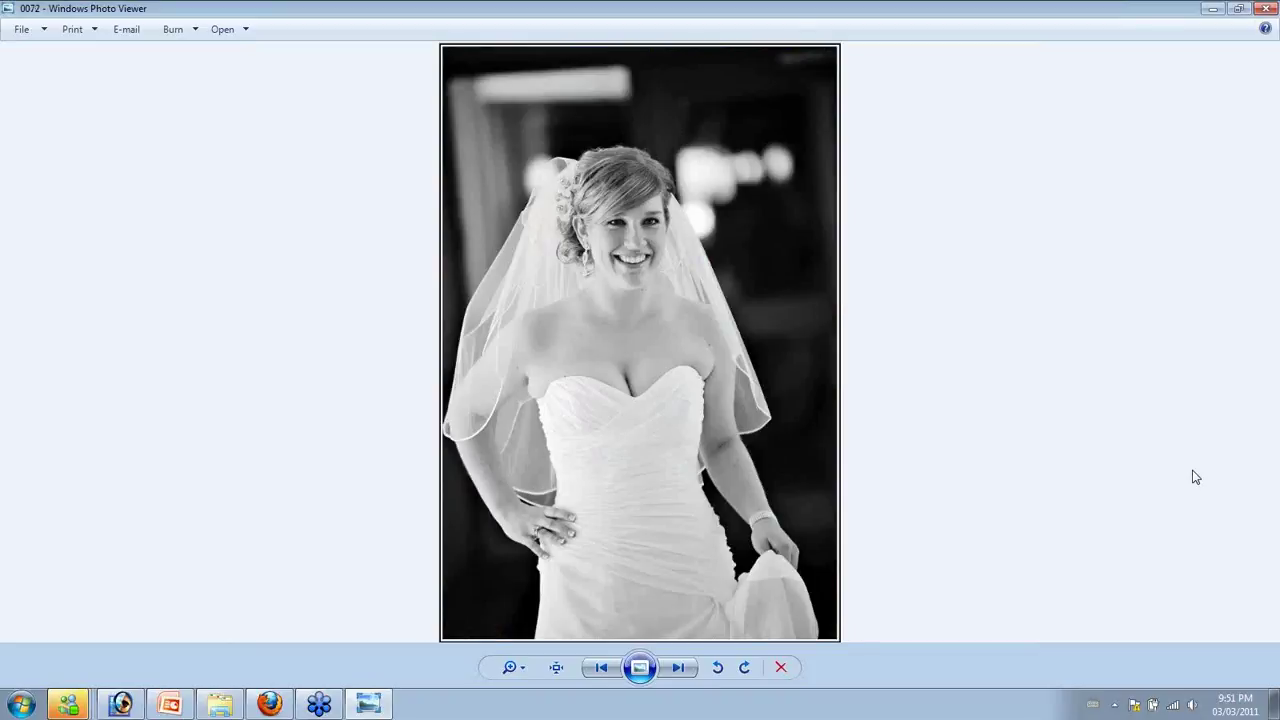
{"action": "key", "text": "Right"}
{"action": "key", "text": "Right"}
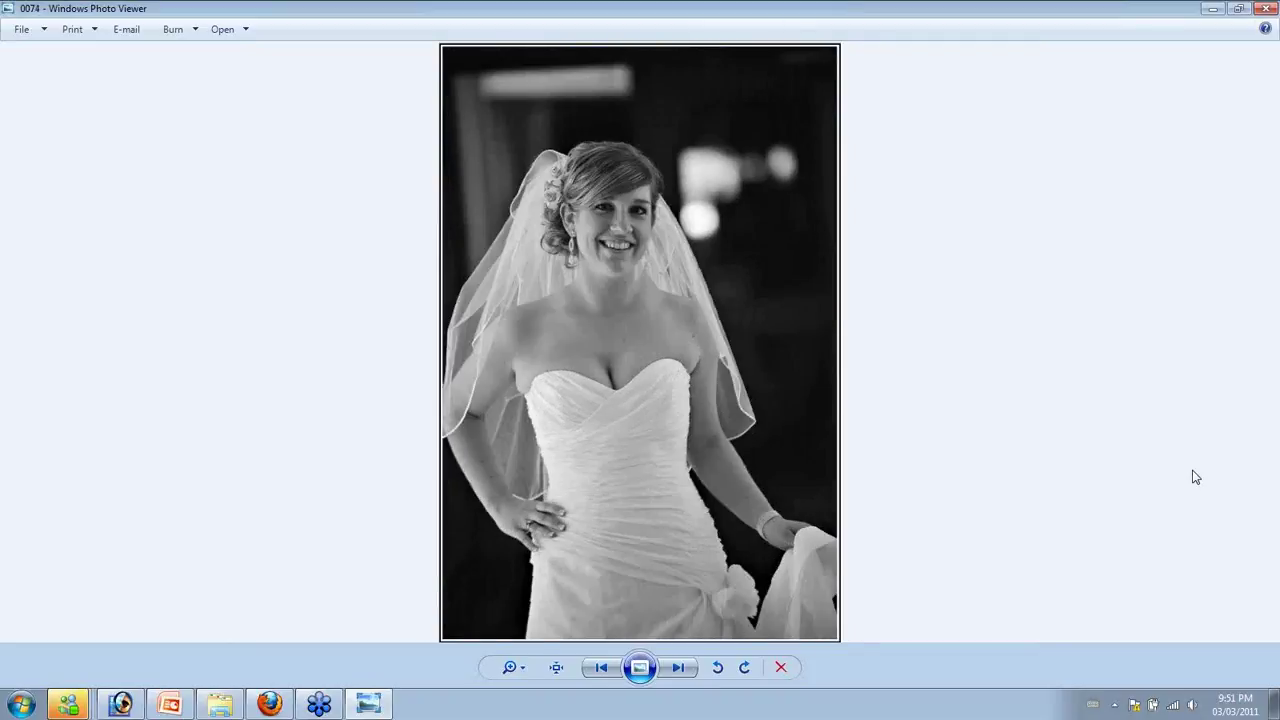
{"action": "key", "text": "Left"}
{"action": "key", "text": "Left"}
{"action": "key", "text": "Left"}
{"action": "key", "text": "Left"}
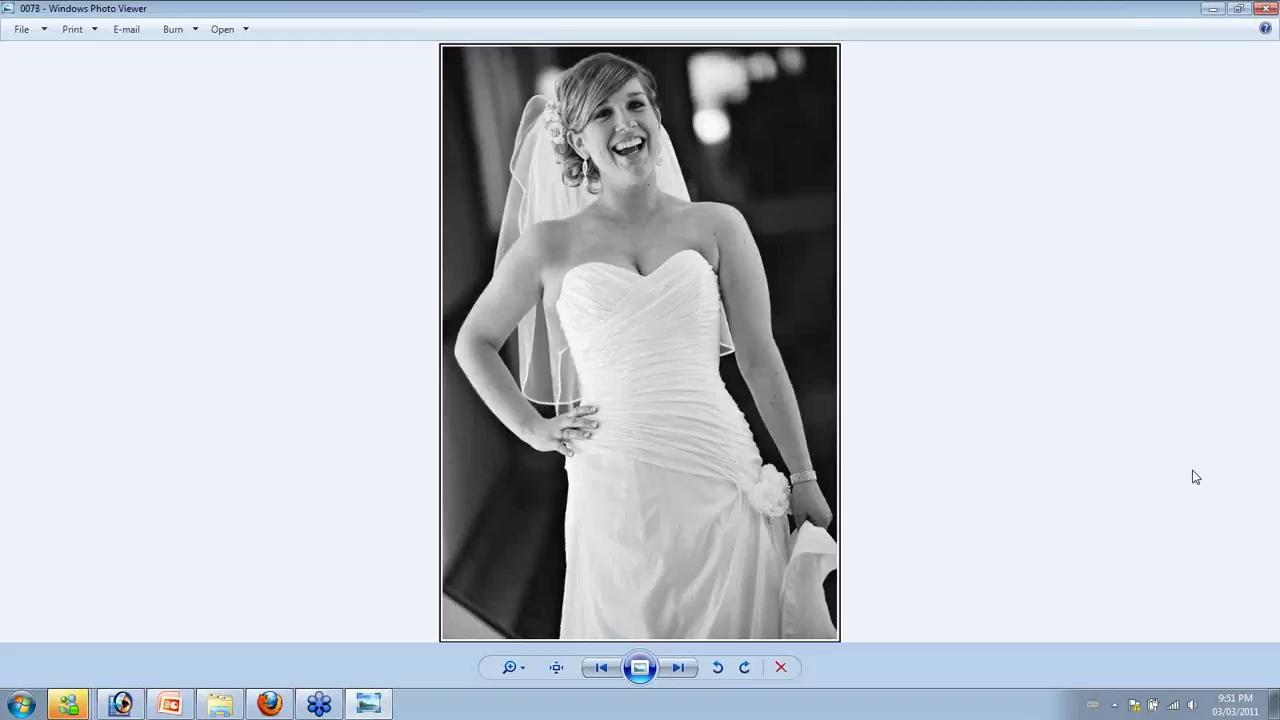
View the colour portraits of the bride looking down and from behind, continuing to the wide hallway pose
{"action": "key", "text": "Right"}
{"action": "key", "text": "Right"}
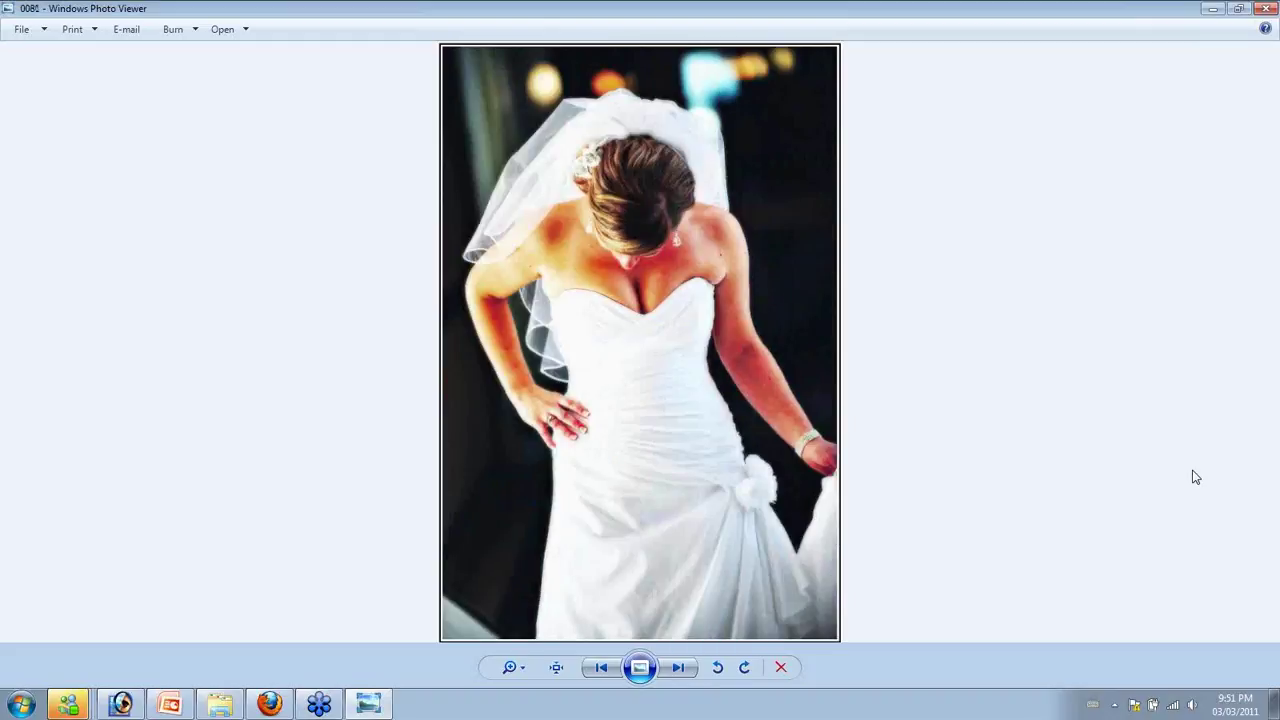
{"action": "key", "text": "Right"}
{"action": "key", "text": "Right"}
{"action": "key", "text": "Left"}
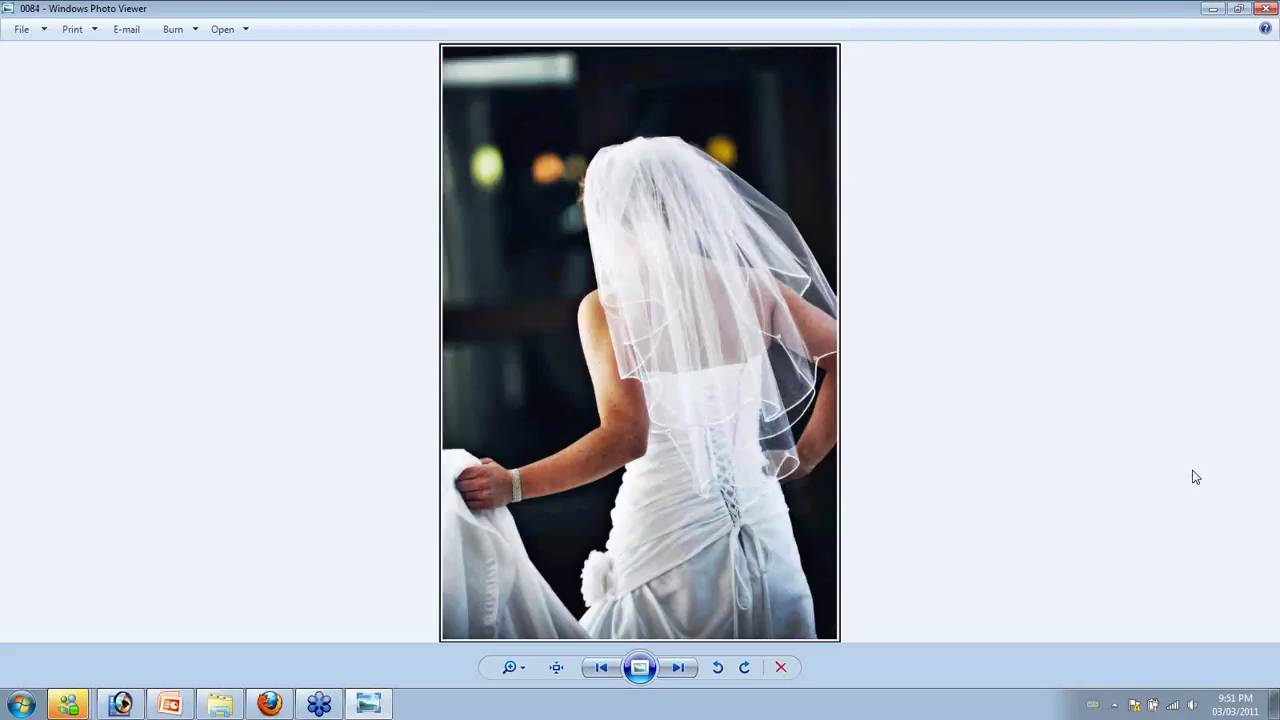
{"action": "key", "text": "Right"}
{"action": "key", "text": "Right"}
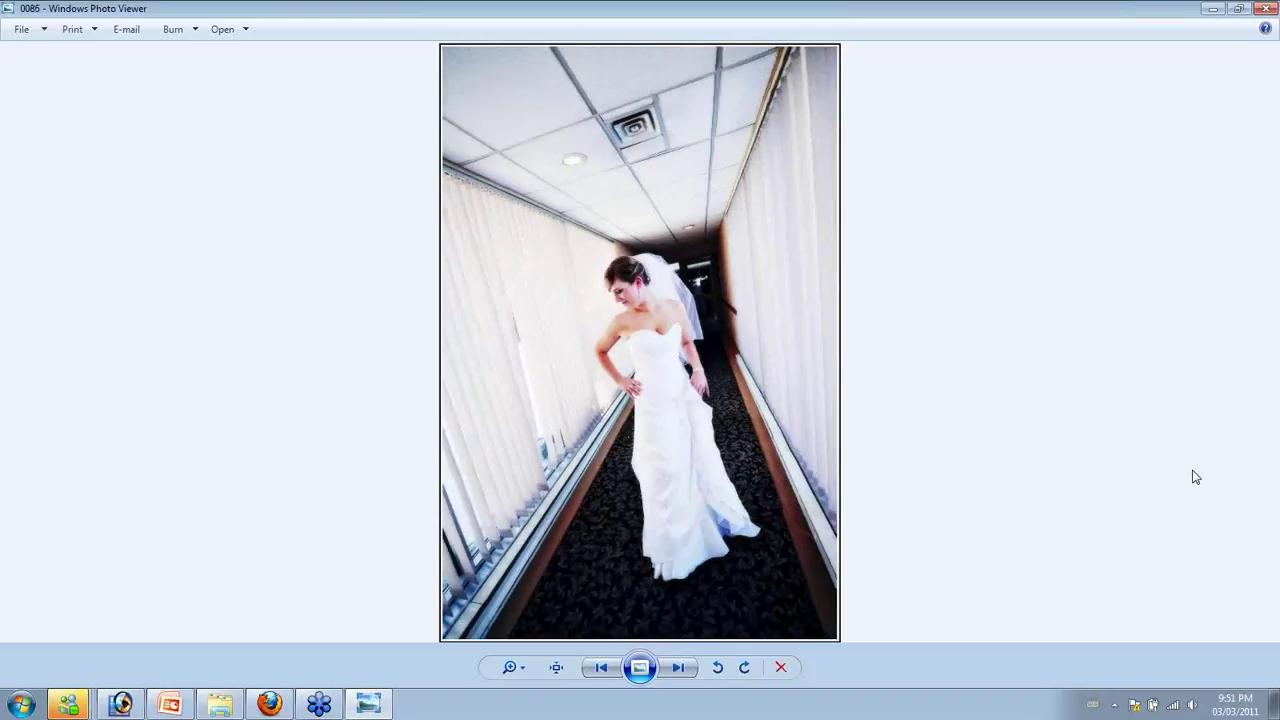
Revisit the previous bride portraits, then go through her full-length hallway poses to the close-up of her shoes in photo 0099
{"action": "key", "text": "Left"}
{"action": "key", "text": "Left"}
{"action": "key", "text": "Left"}
{"action": "key", "text": "Right"}
{"action": "key", "text": "Right"}
{"action": "key", "text": "Right"}
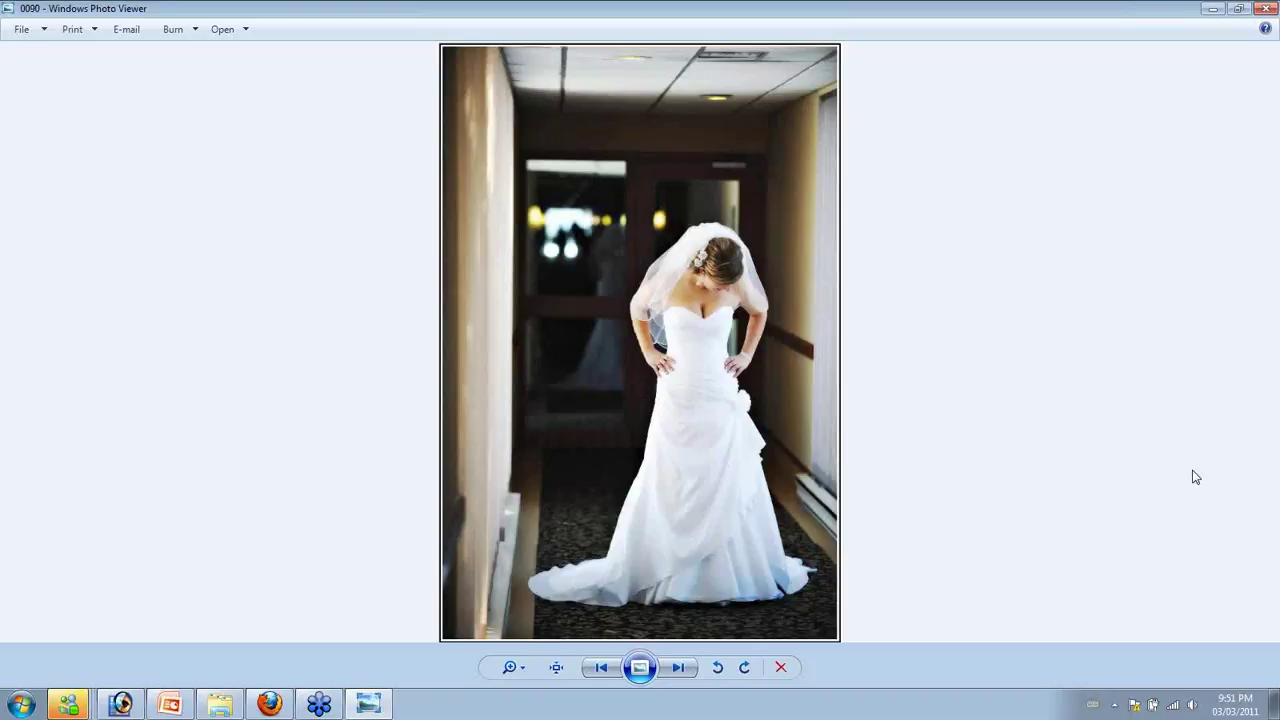
{"action": "key", "text": "Right"}
{"action": "key", "text": "Right"}
{"action": "key", "text": "Right"}
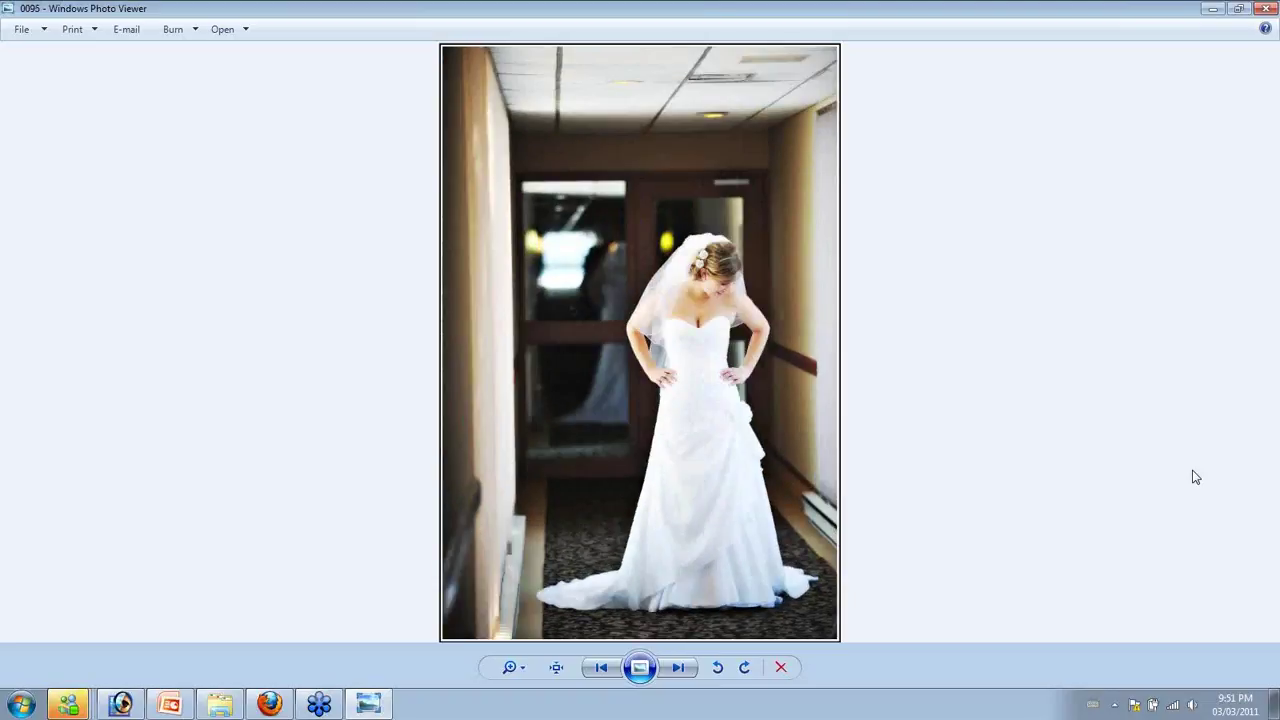
{"action": "key", "text": "Right"}
{"action": "key", "text": "Right"}
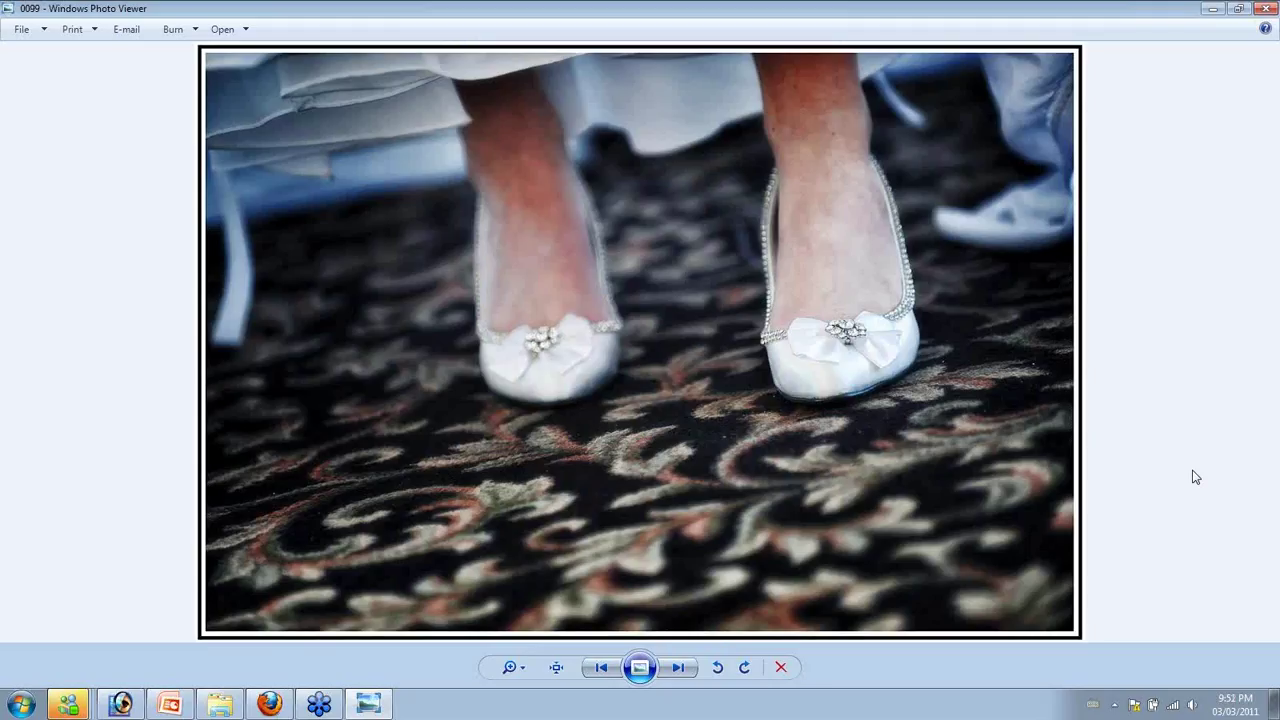
Go through the paired portraits of the bride with each bridesmaid, from photo 0102 to photo 0114
{"action": "key", "text": "Right"}
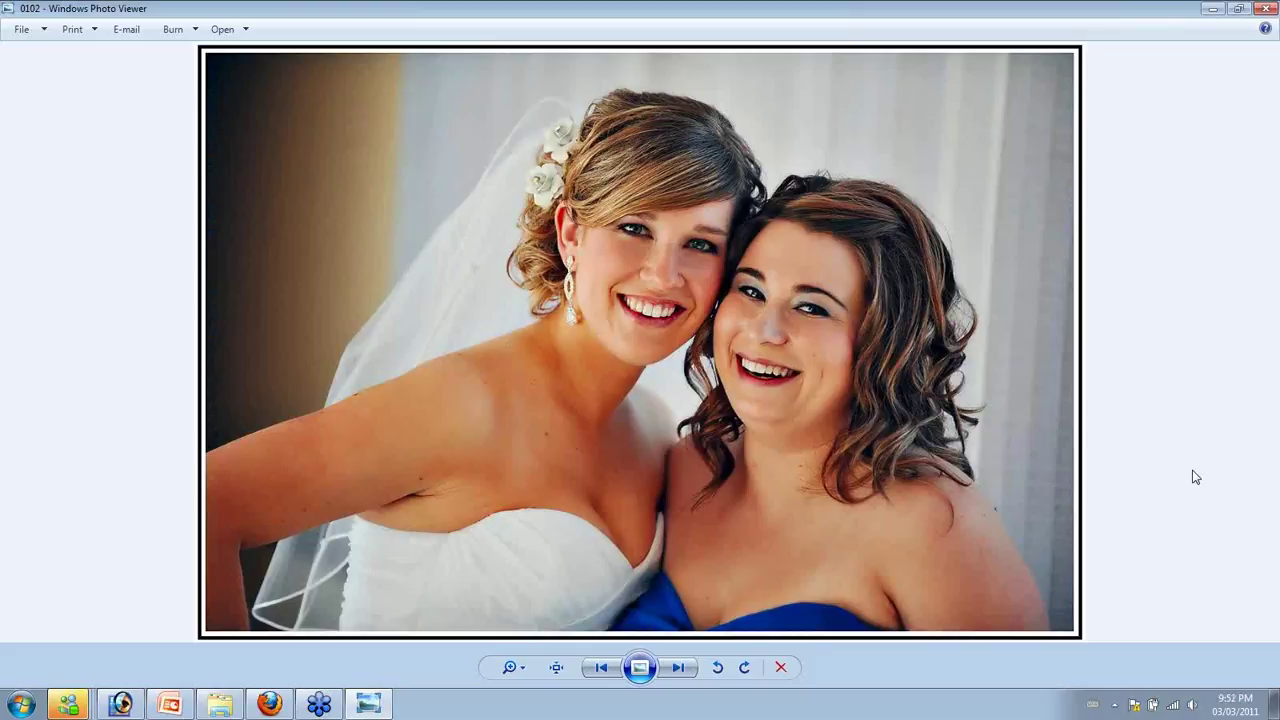
{"action": "key", "text": "Right"}
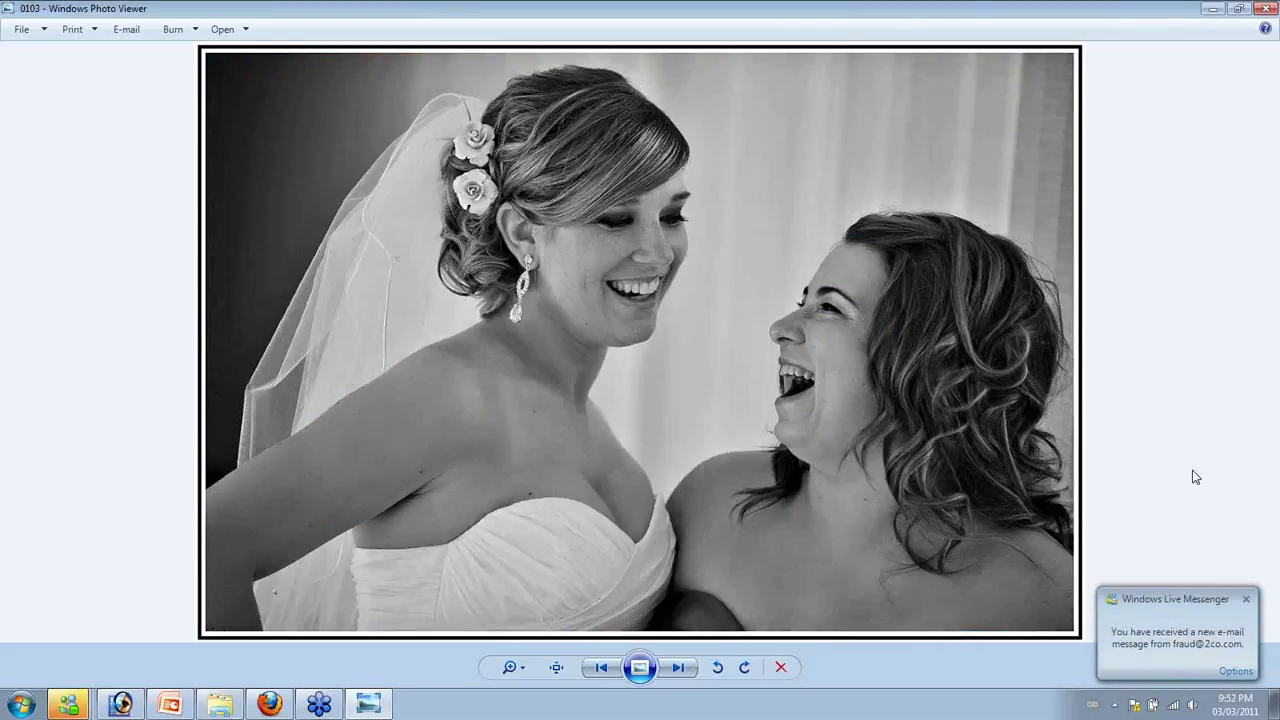
{"action": "key", "text": "Right"}
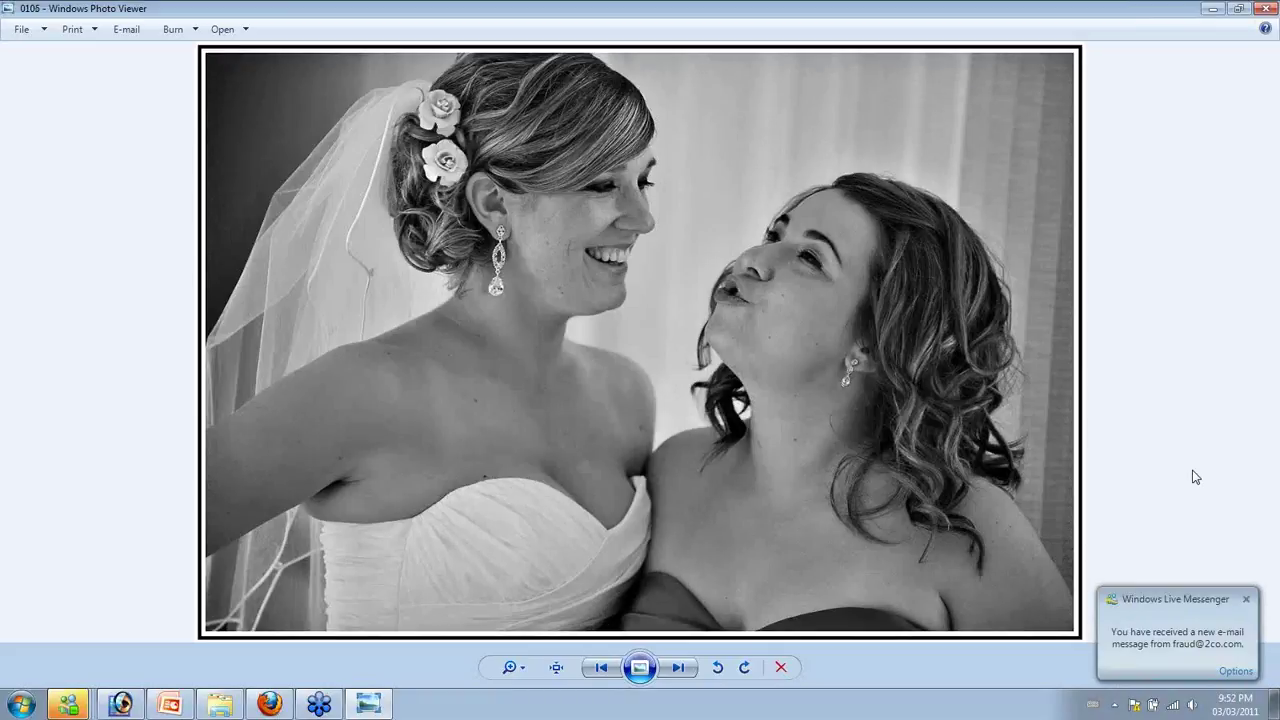
{"action": "key", "text": "Right"}
{"action": "key", "text": "Right"}
{"action": "key", "text": "Right"}
{"action": "key", "text": "Right"}
{"action": "key", "text": "Right"}
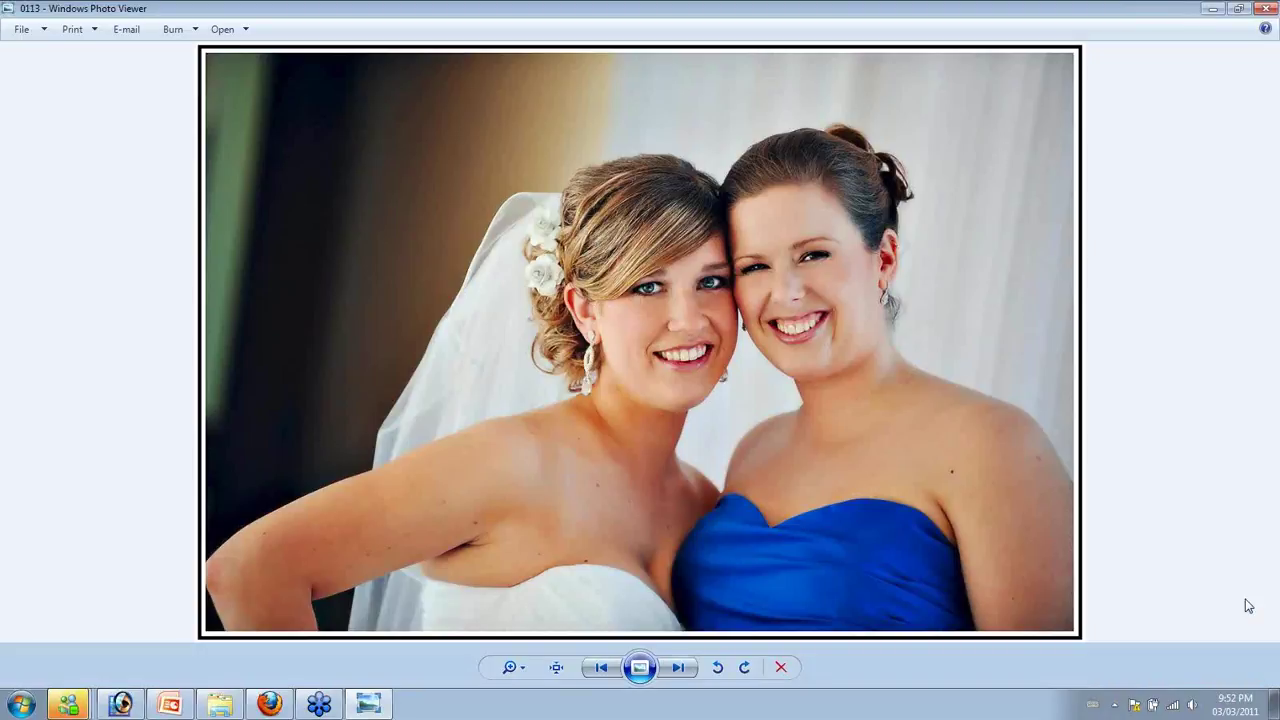
{"action": "key", "text": "Right"}
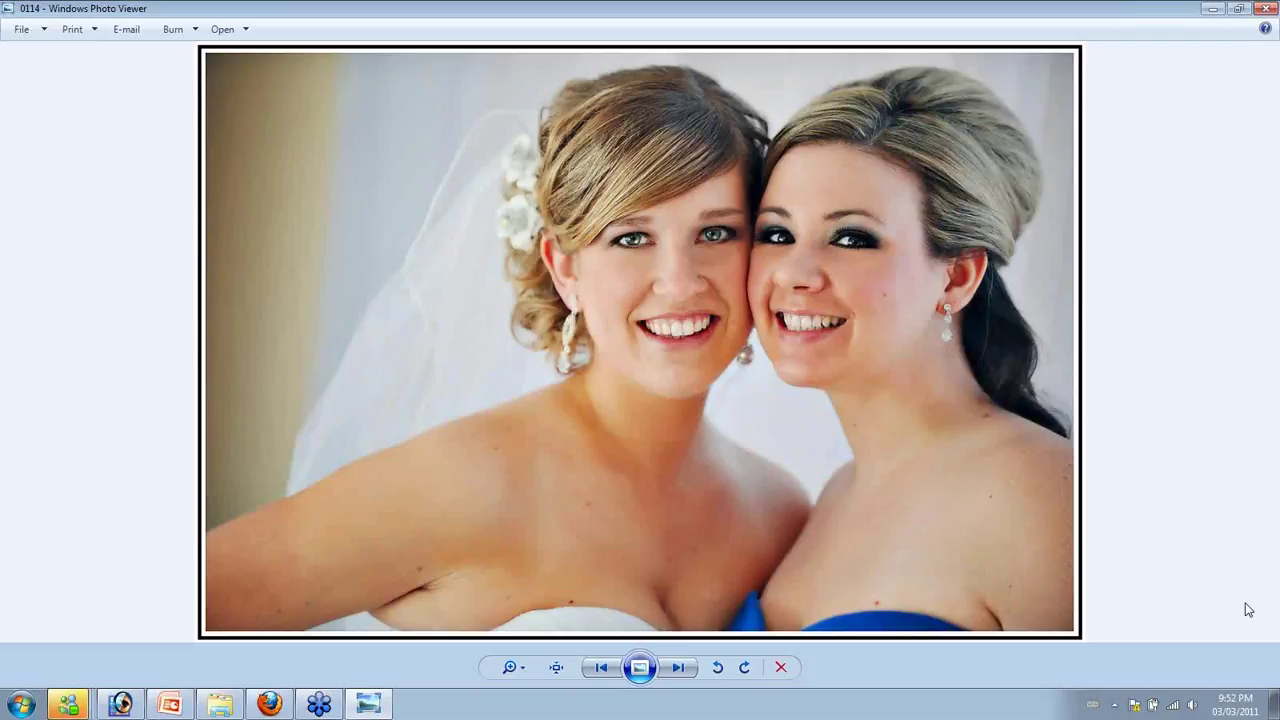
View the group portraits of the bride with her four bridesmaids, photos 0115 to 0118
{"action": "key", "text": "Right"}
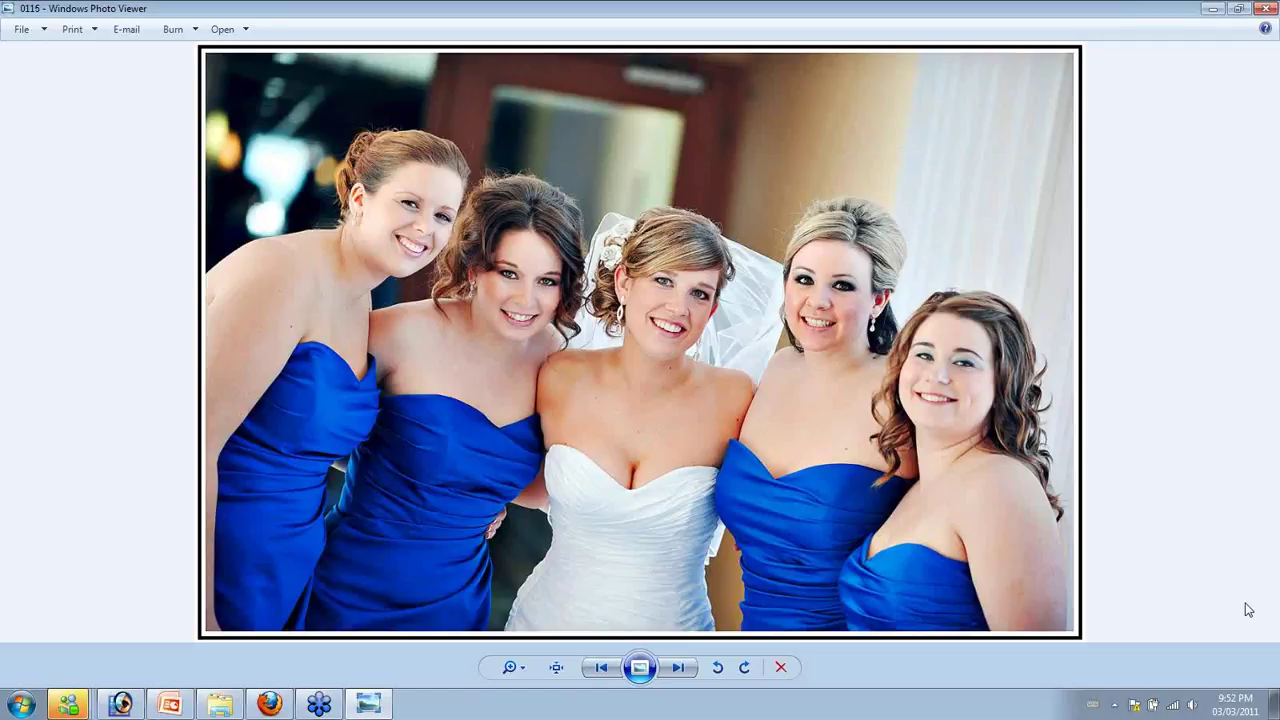
{"action": "key", "text": "Right"}
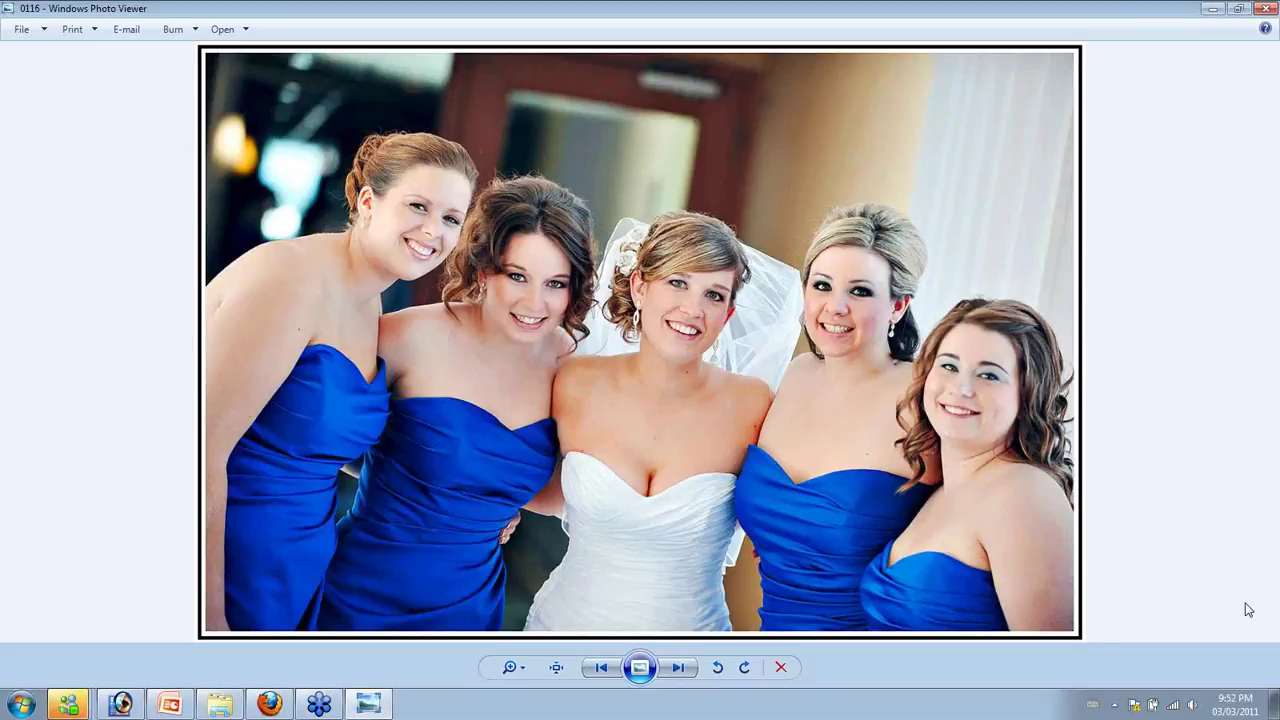
{"action": "key", "text": "Right"}
{"action": "key", "text": "Right"}
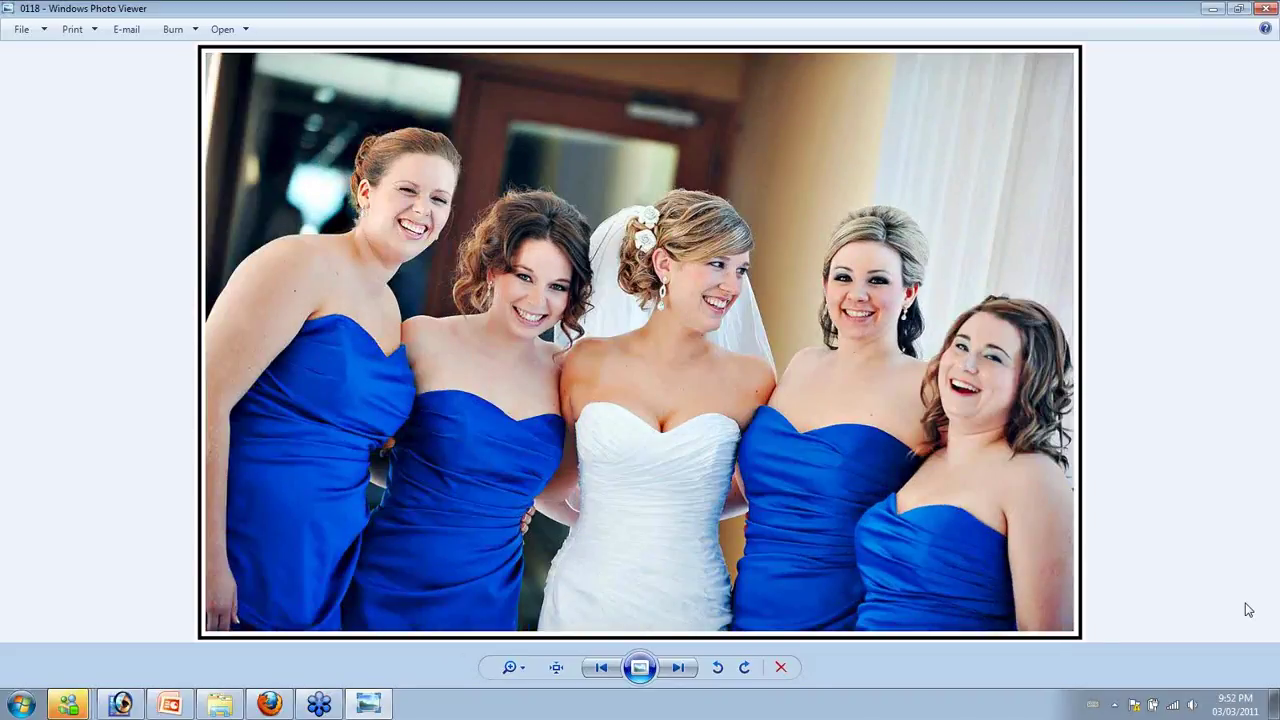
Examine the bride's solo veil portraits, photo 0123 in colour and photo 0124 in black and white
{"action": "key", "text": "Right"}
{"action": "key", "text": "Right"}
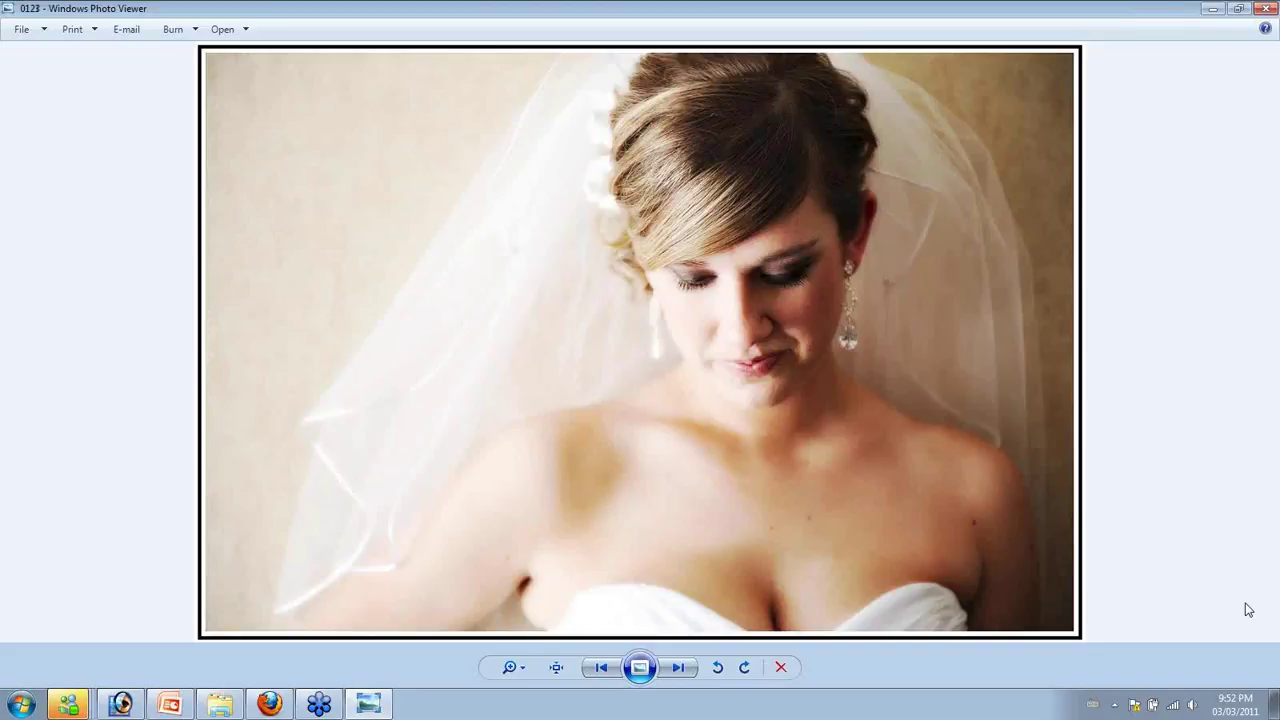
{"action": "key", "text": "Right"}
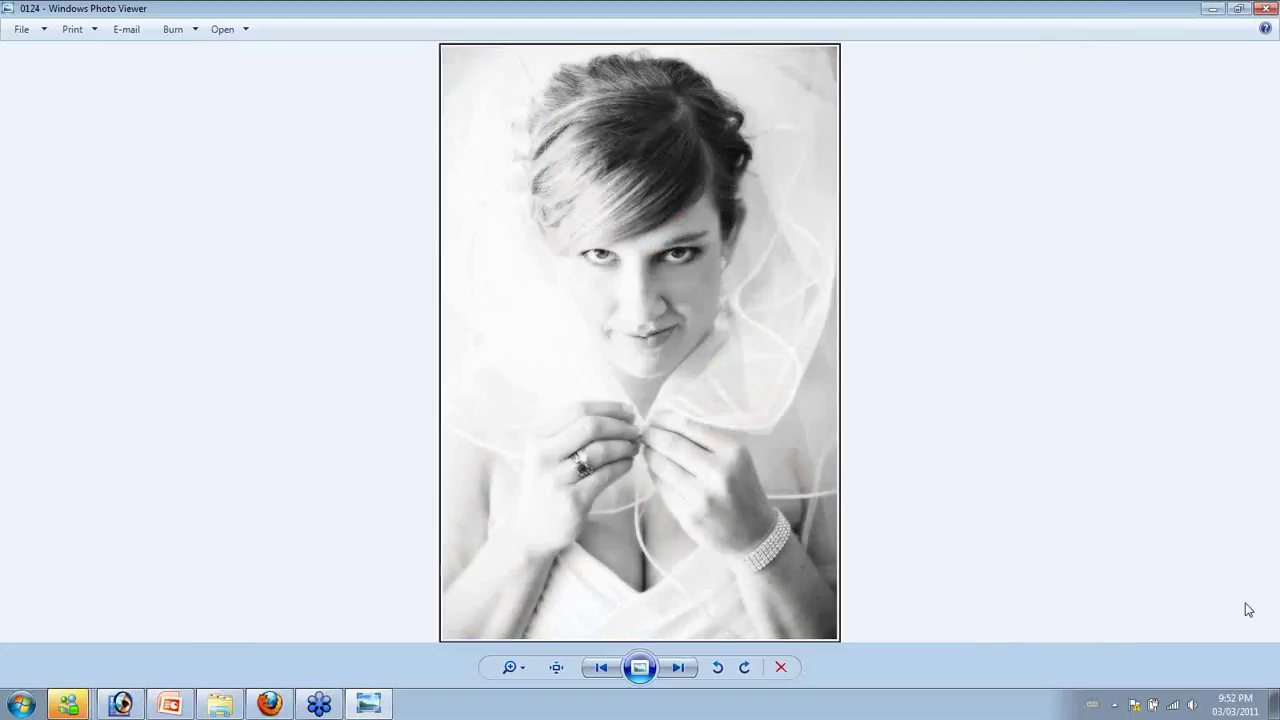
View the older man waiting at the window, the onlookers' reactions, and his first look at the bride, through photo 0132
{"action": "key", "text": "Right"}
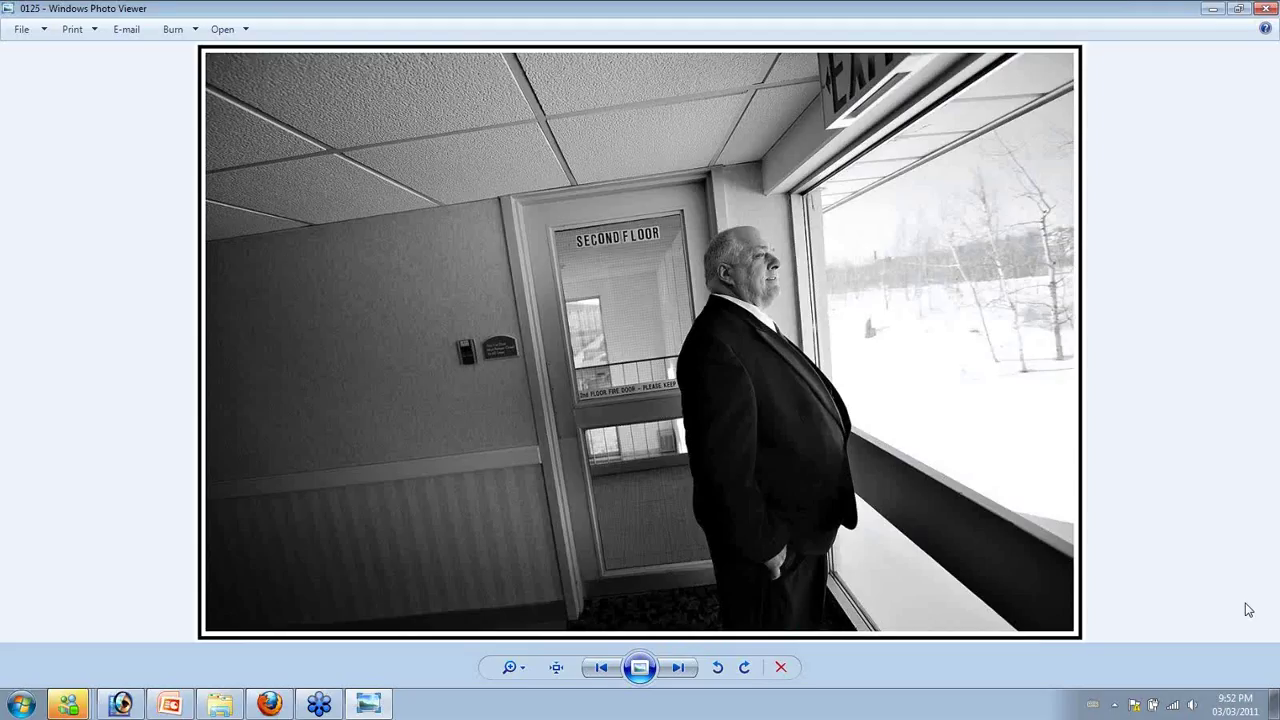
{"action": "key", "text": "Right"}
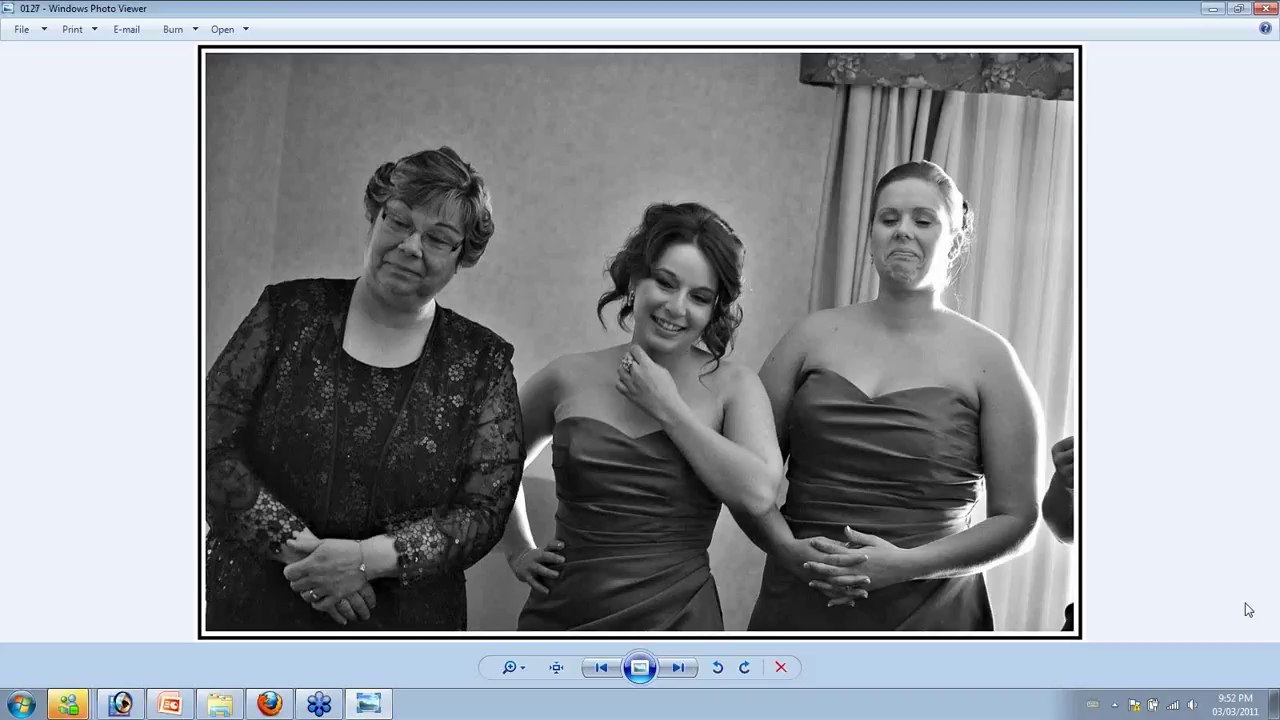
{"action": "key", "text": "Right"}
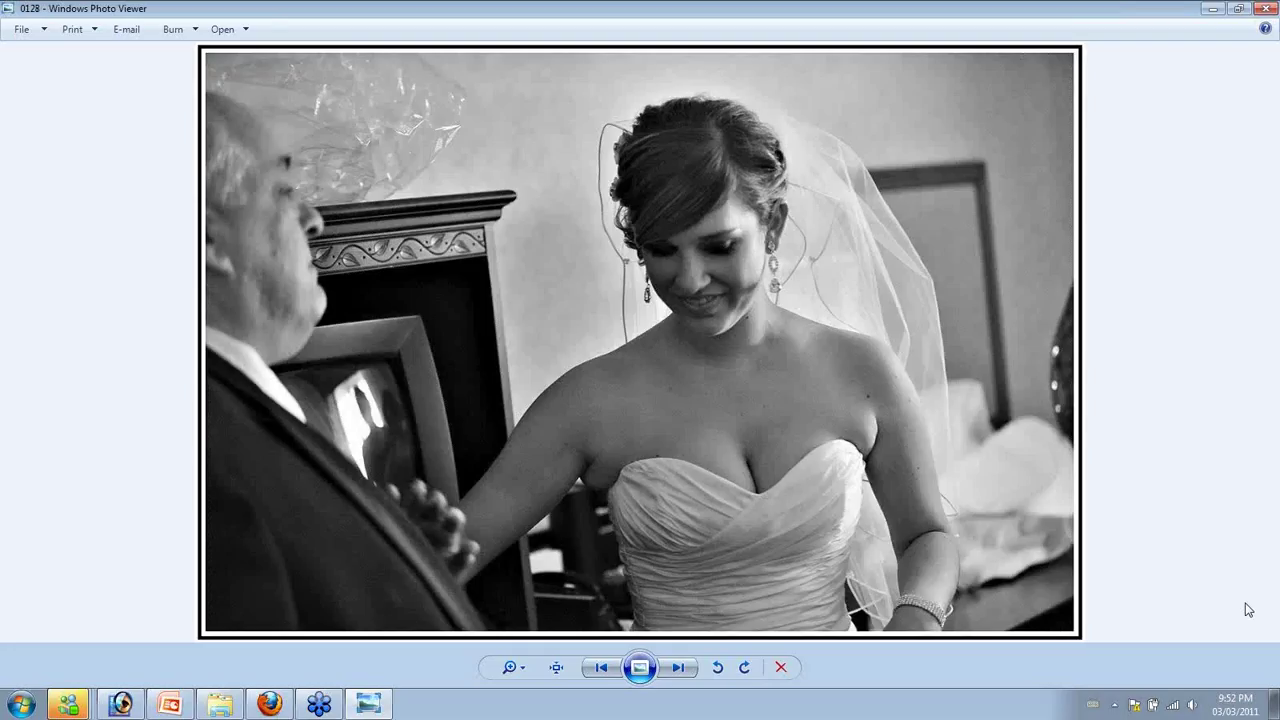
{"action": "key", "text": "Right"}
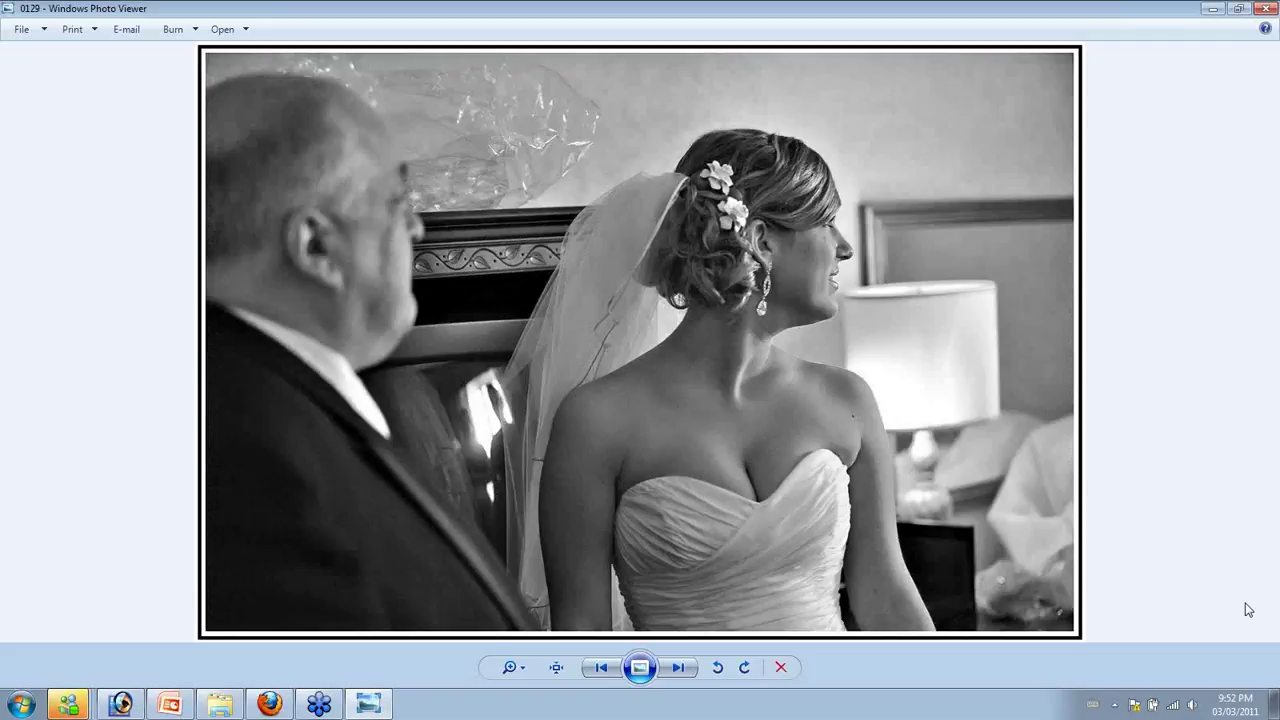
{"action": "key", "text": "Right"}
{"action": "key", "text": "Right"}
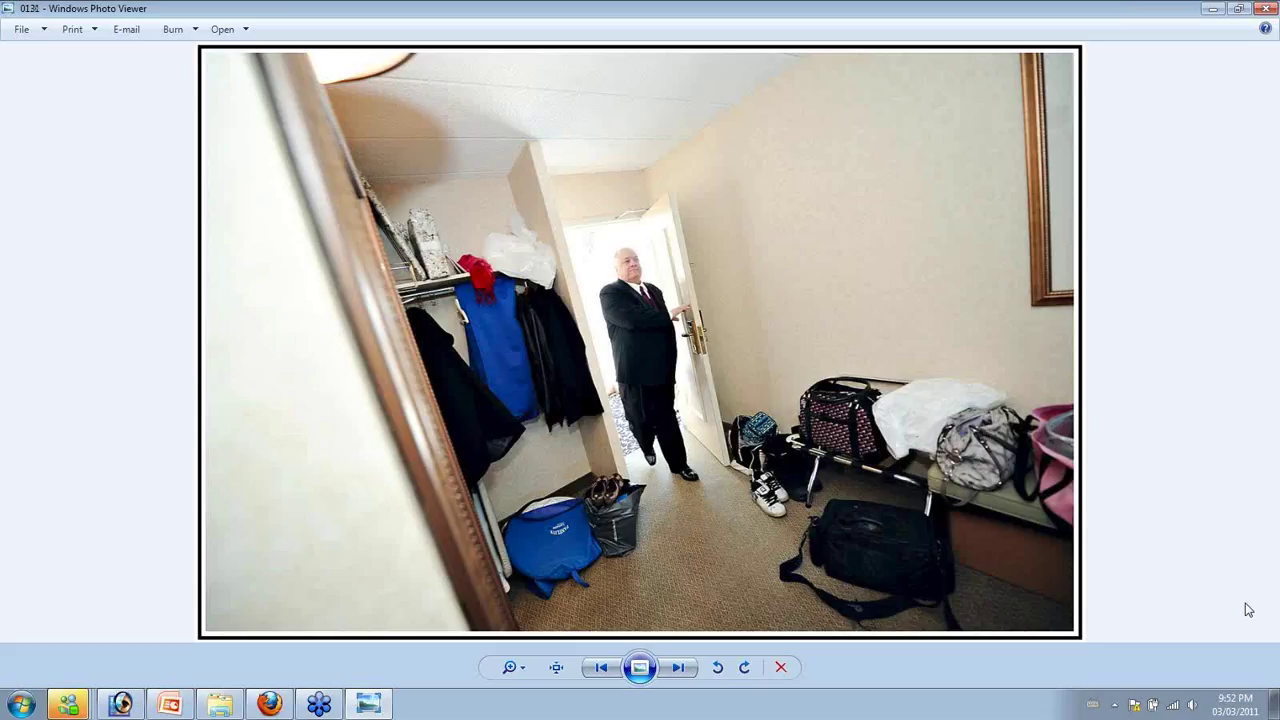
{"action": "key", "text": "Right"}
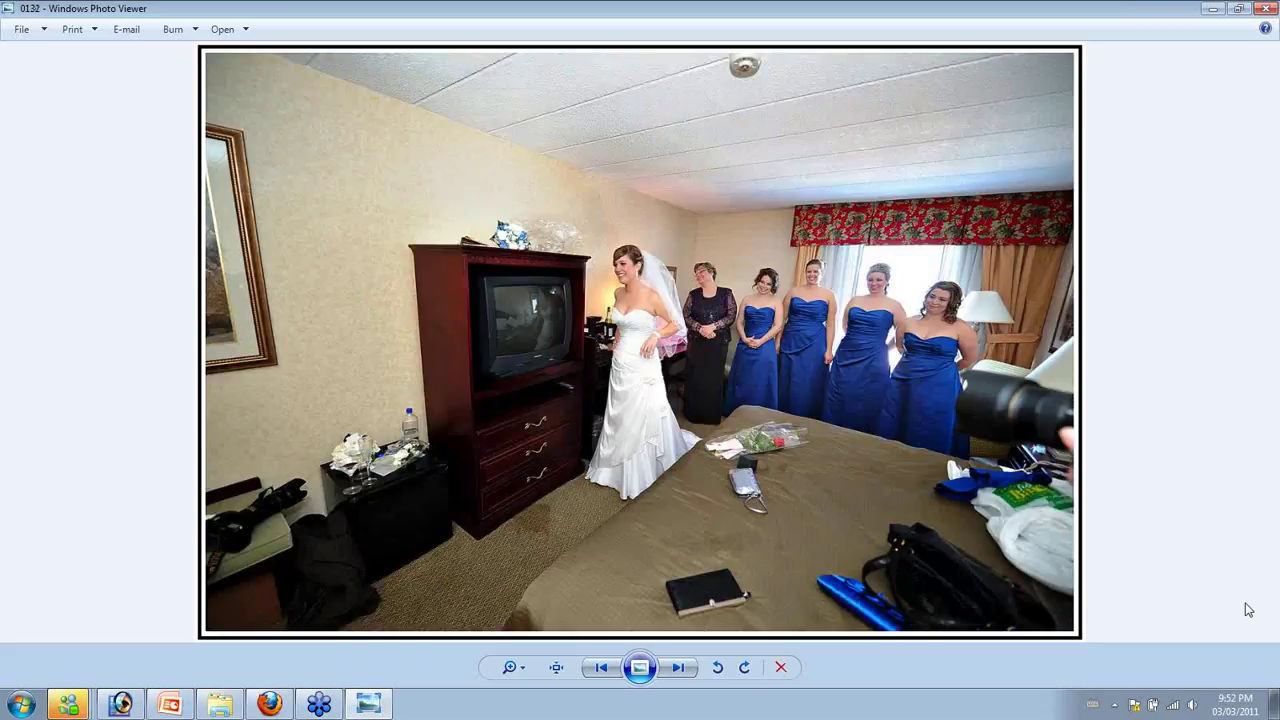
View the older man greeting and hugging the bride, then her pinning on his boutonniere, through photo 0140
{"action": "key", "text": "Right"}
{"action": "key", "text": "Right"}
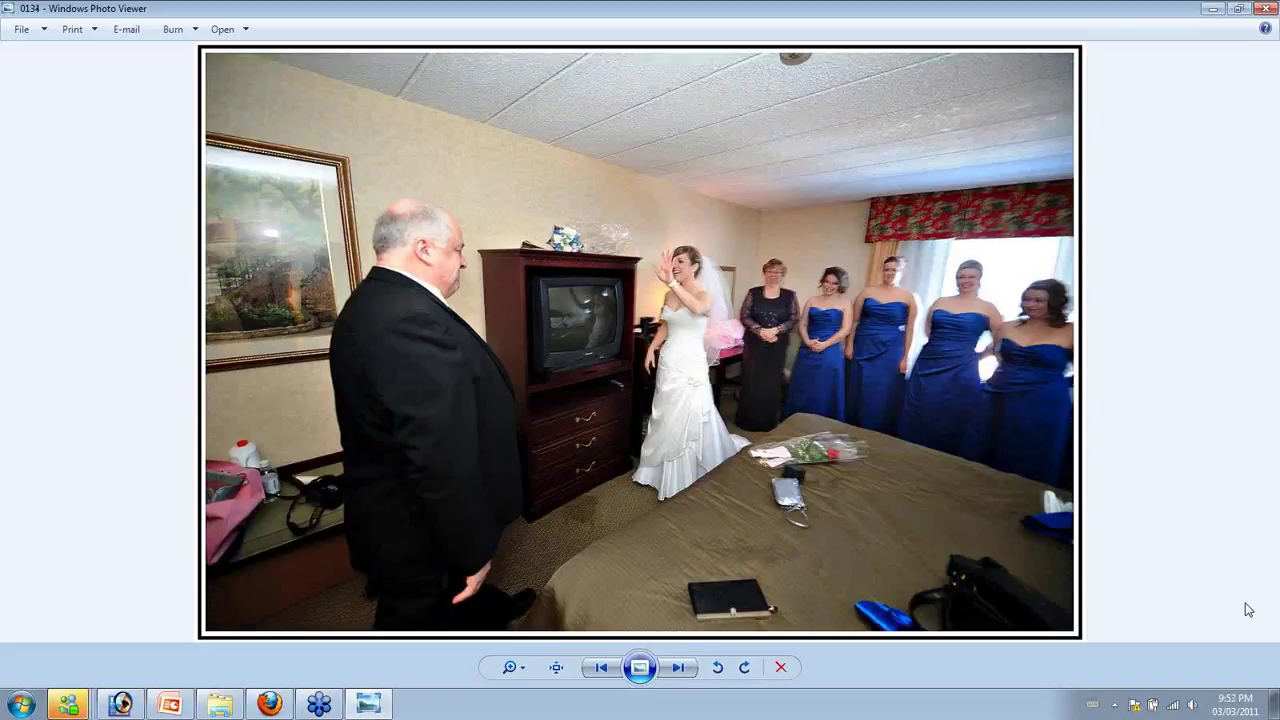
{"action": "key", "text": "Right"}
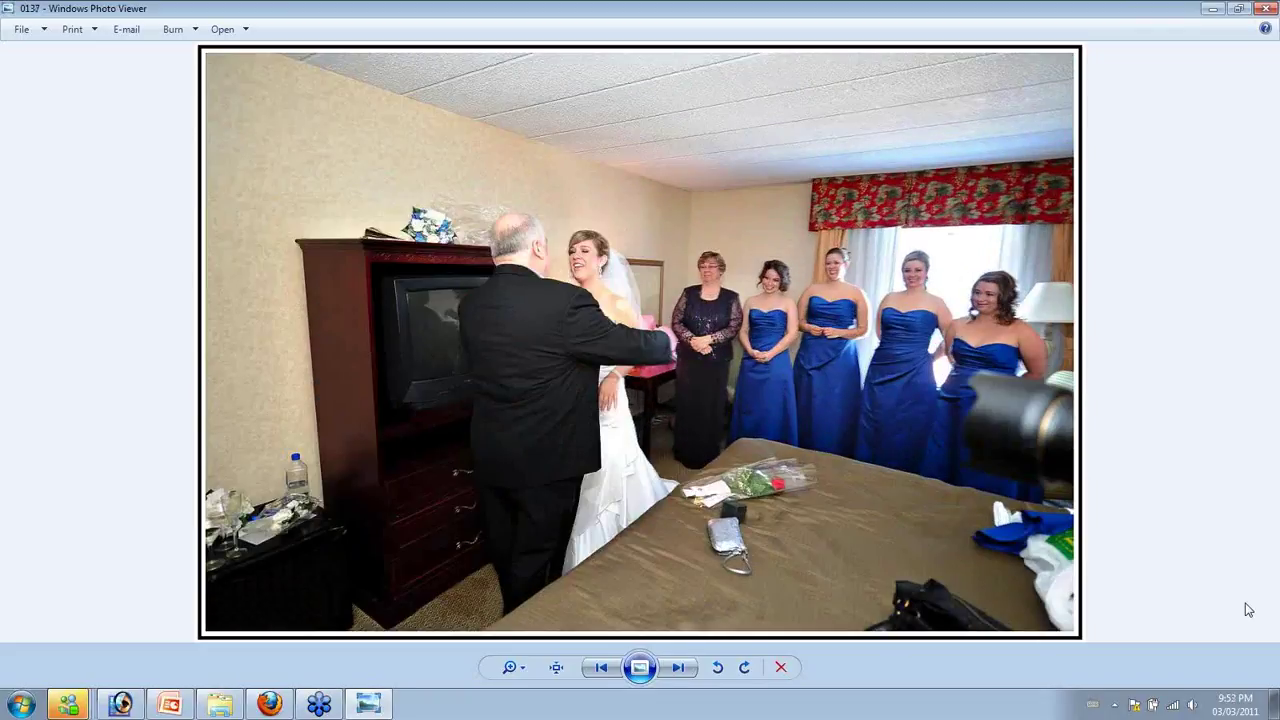
{"action": "key", "text": "Right"}
{"action": "key", "text": "Right"}
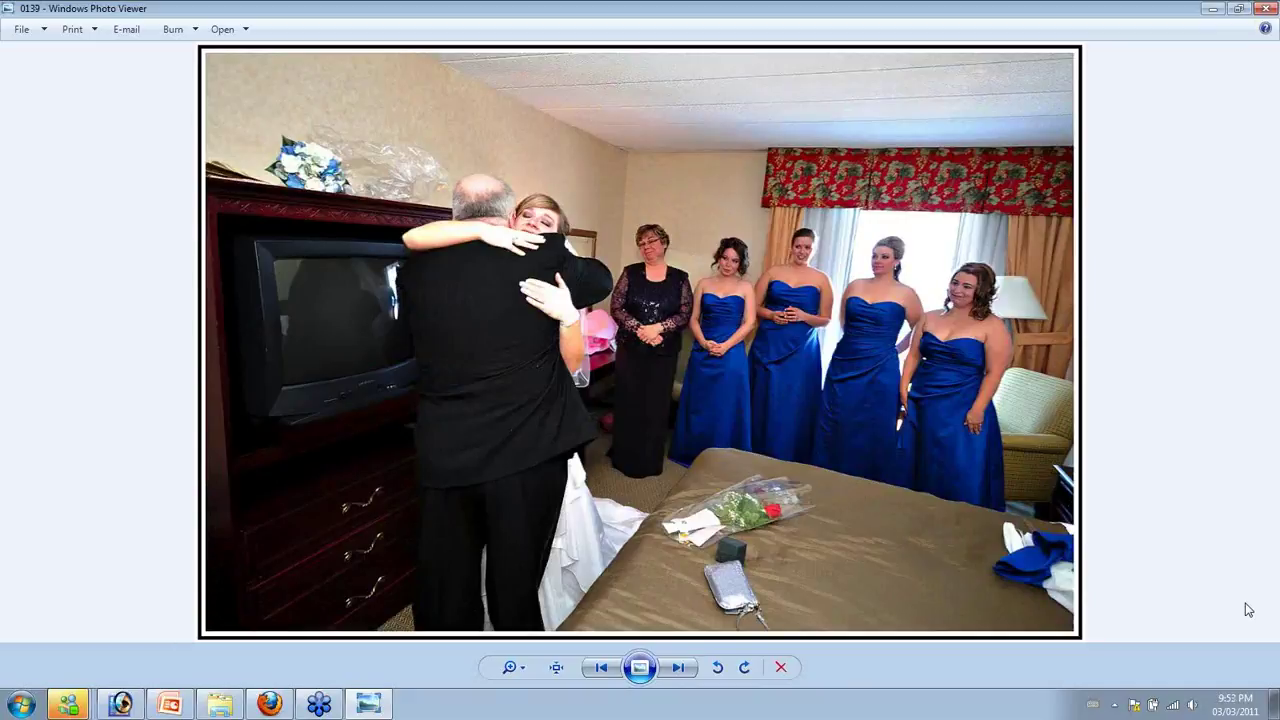
{"action": "key", "text": "Right"}
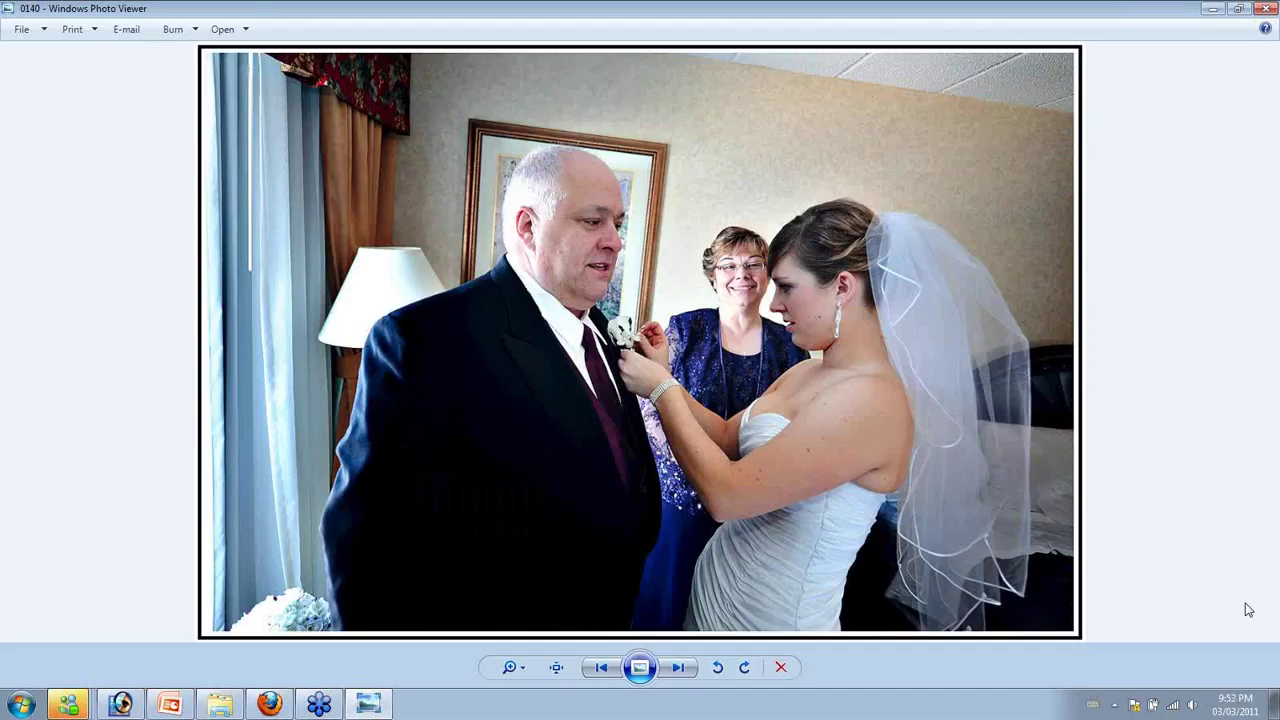
View the bride's hotel-room portraits with the older man, the family of four, and the young man in glasses, starting at photo 0143
{"action": "key", "text": "Right"}
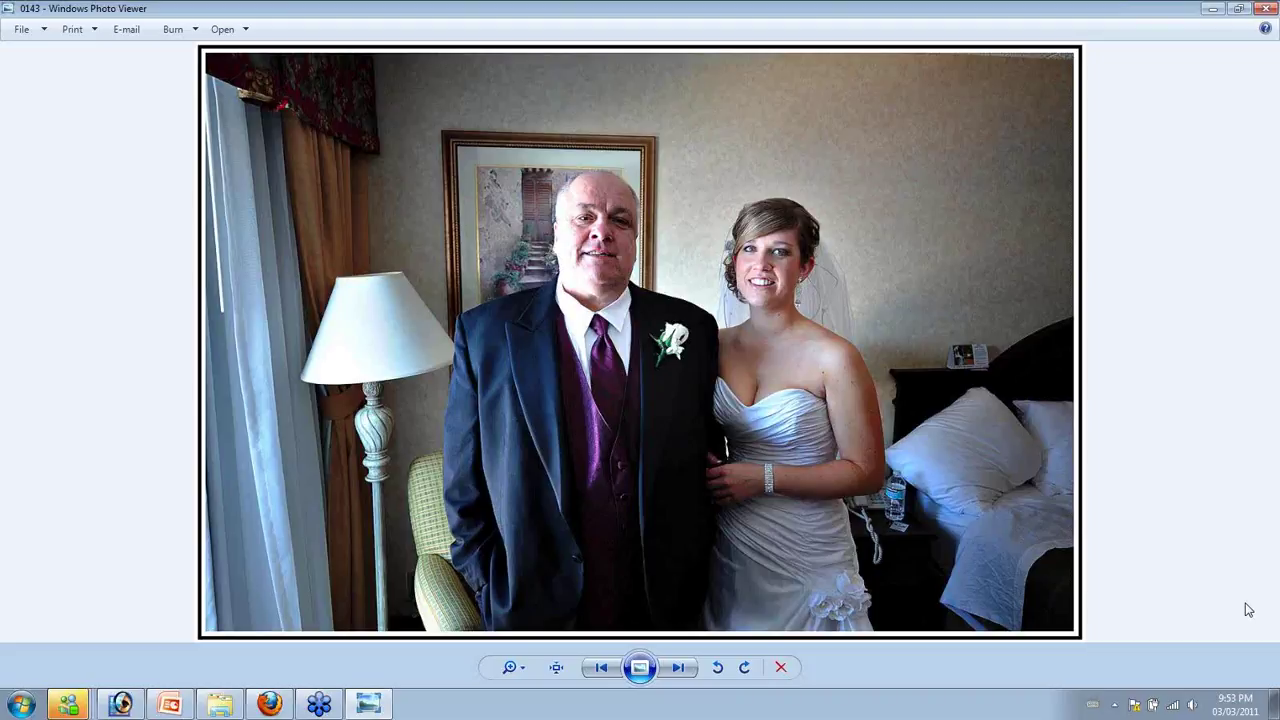
{"action": "key", "text": "Right"}
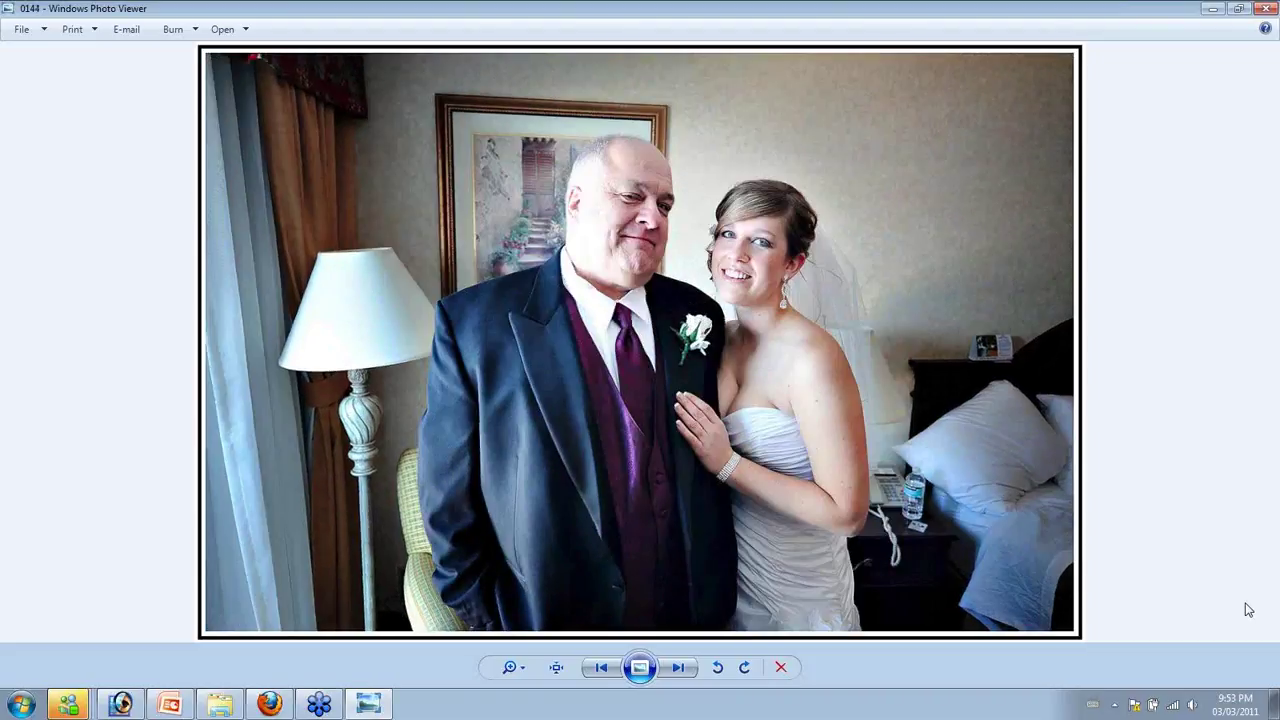
{"action": "key", "text": "Right"}
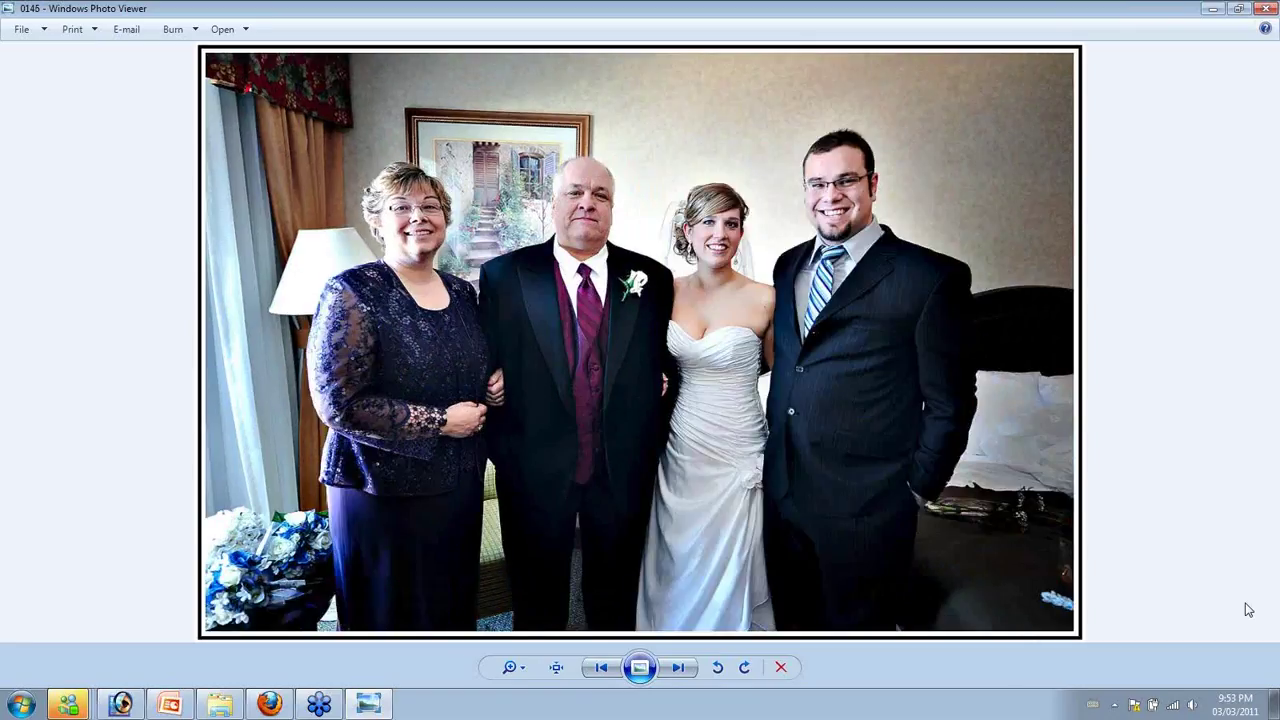
{"action": "key", "text": "Right"}
{"action": "key", "text": "Left"}
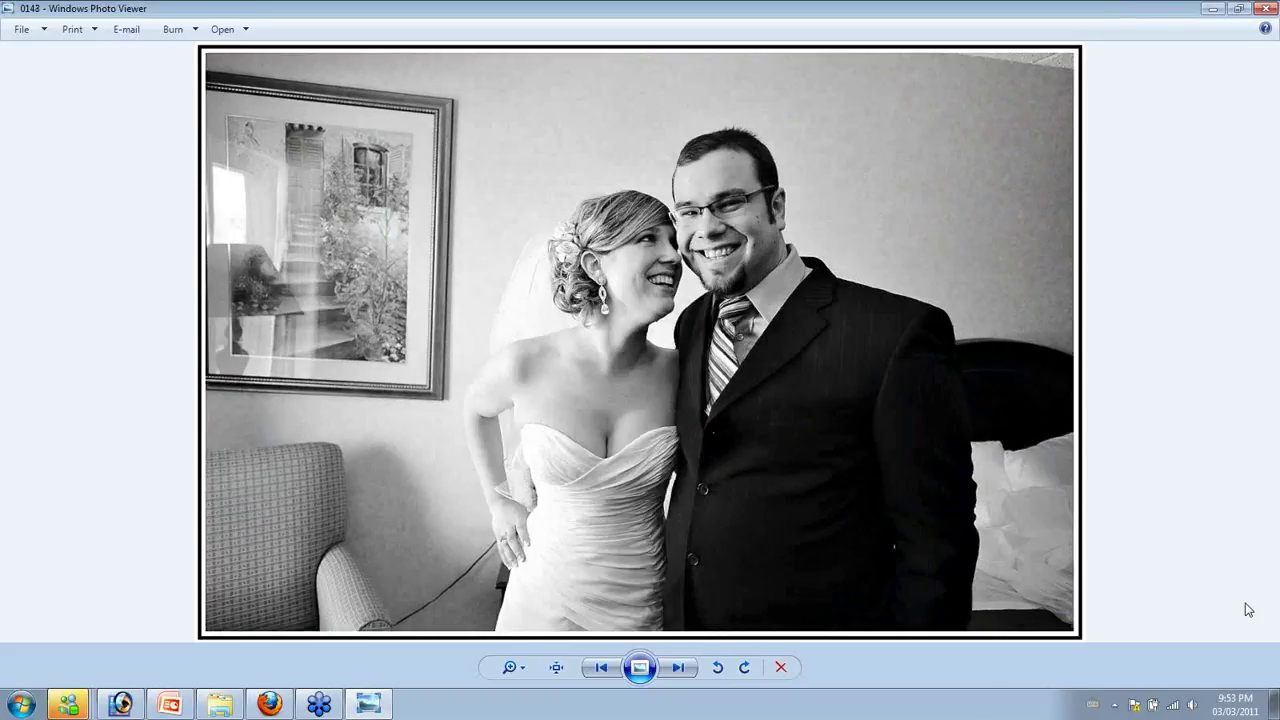
Compare the colour and sepia portraits of the bride holding her bouquet with the older couple blurred behind her
{"action": "key", "text": "Right"}
{"action": "key", "text": "Right"}
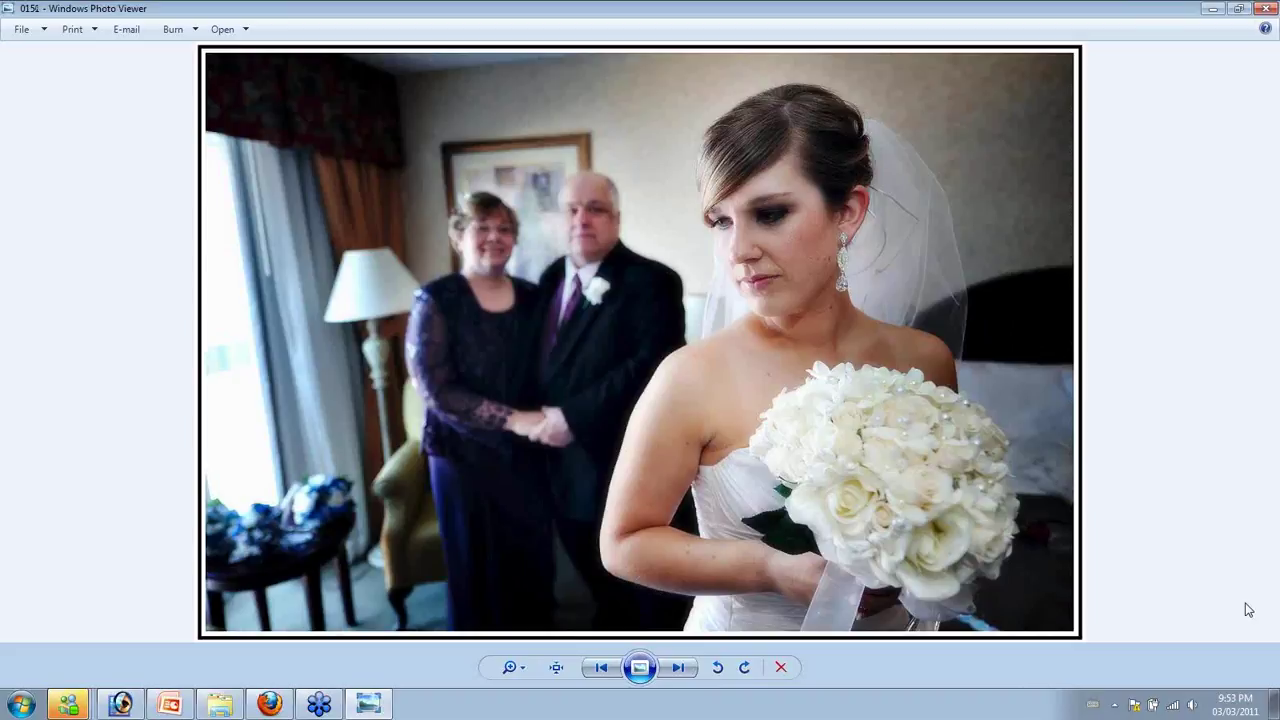
{"action": "key", "text": "Right"}
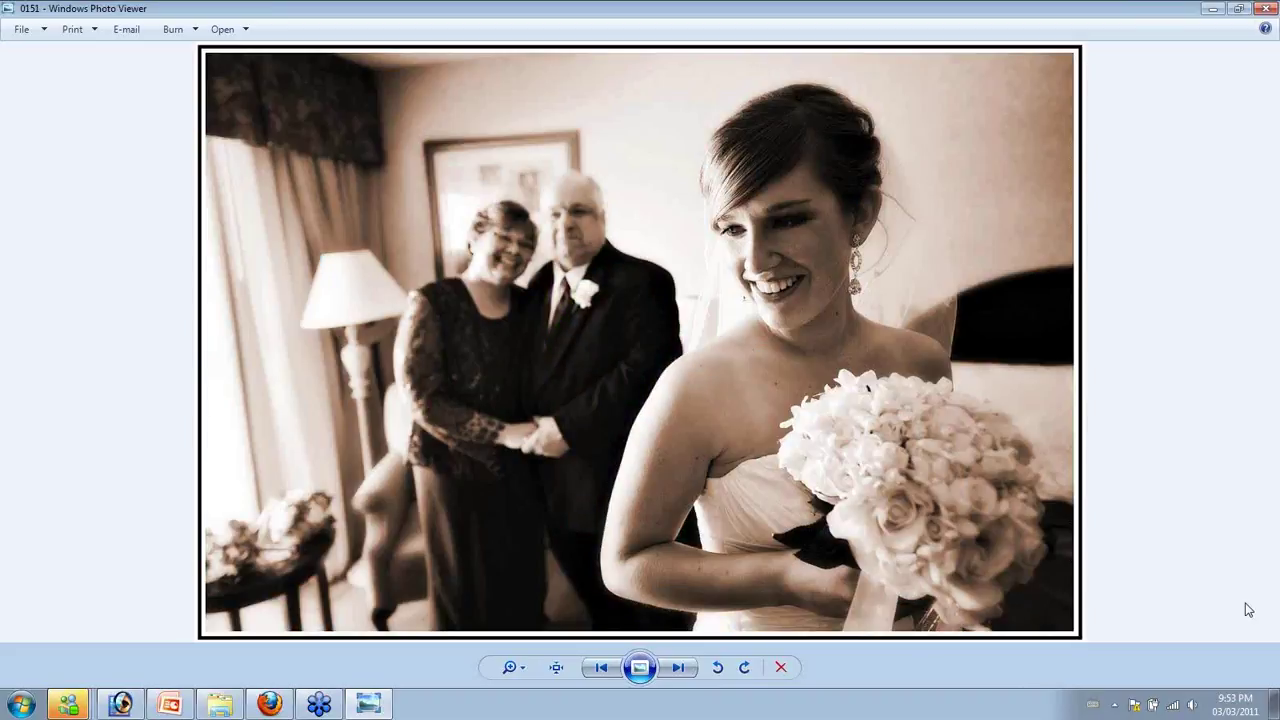
Go through the photos of the five men in tuxedos walking across the snow, from photo 0153 to photo 0159
{"action": "key", "text": "Right"}
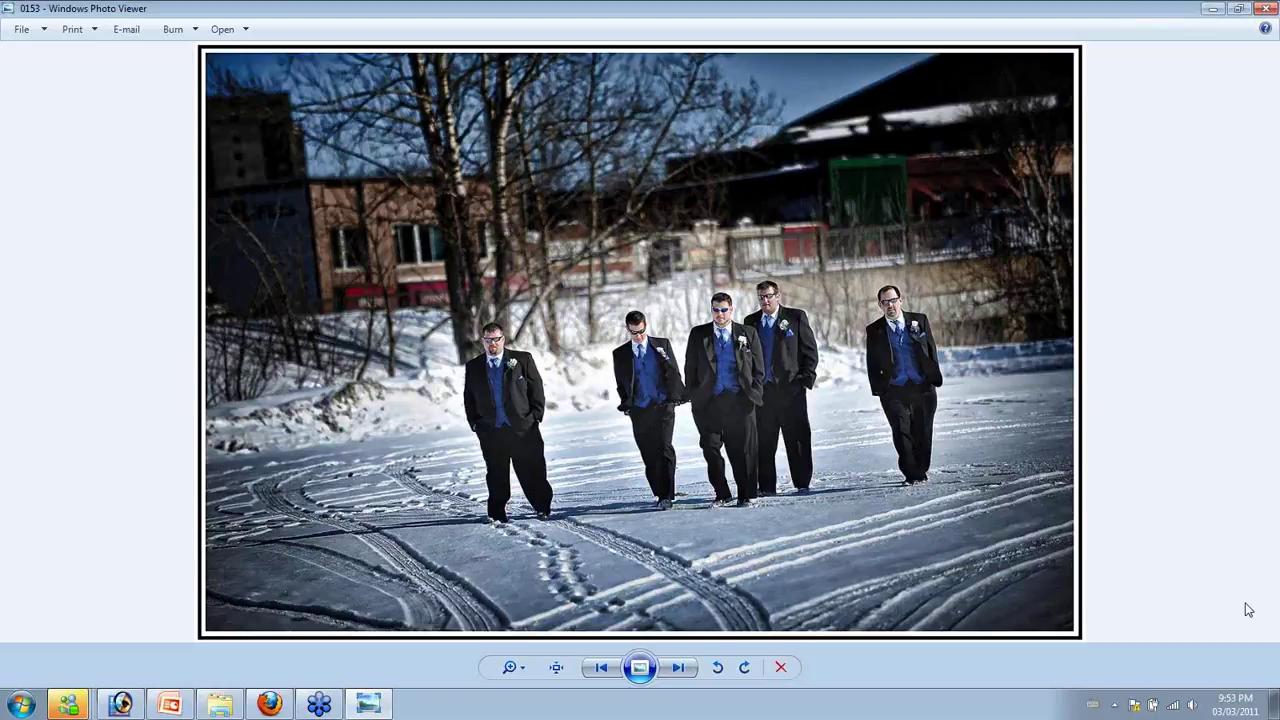
{"action": "key", "text": "Right"}
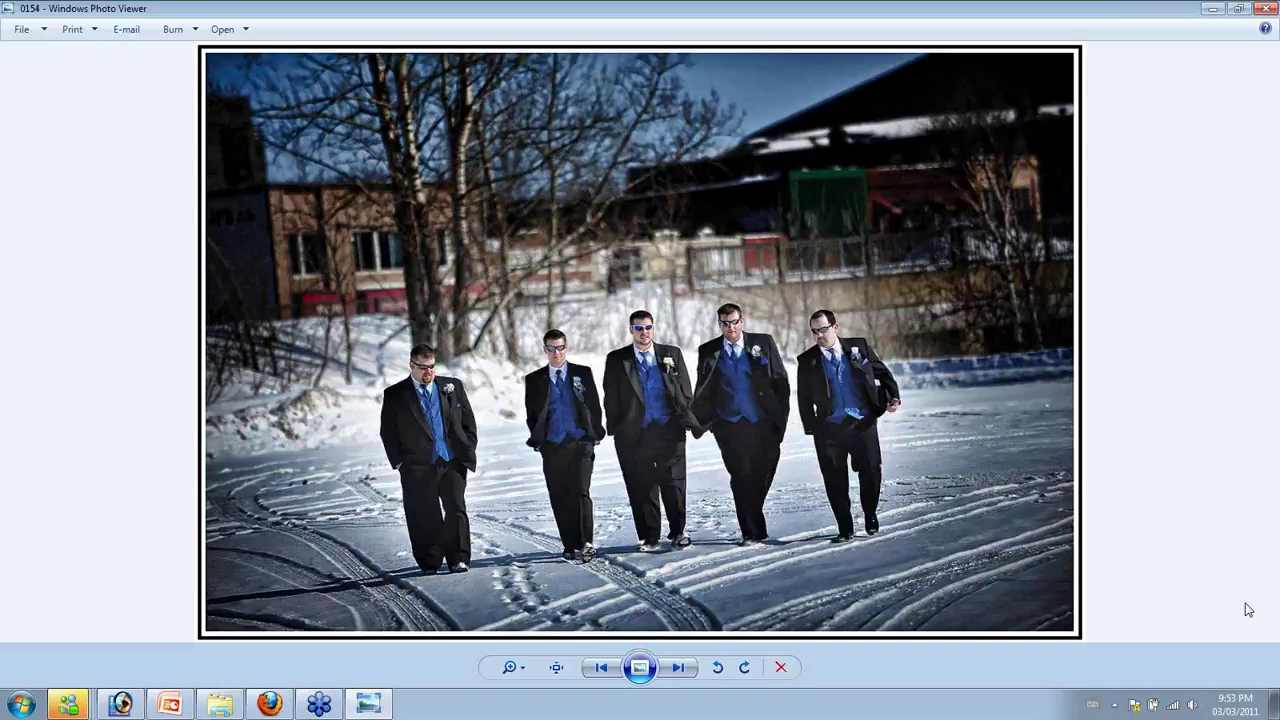
{"action": "key", "text": "Right"}
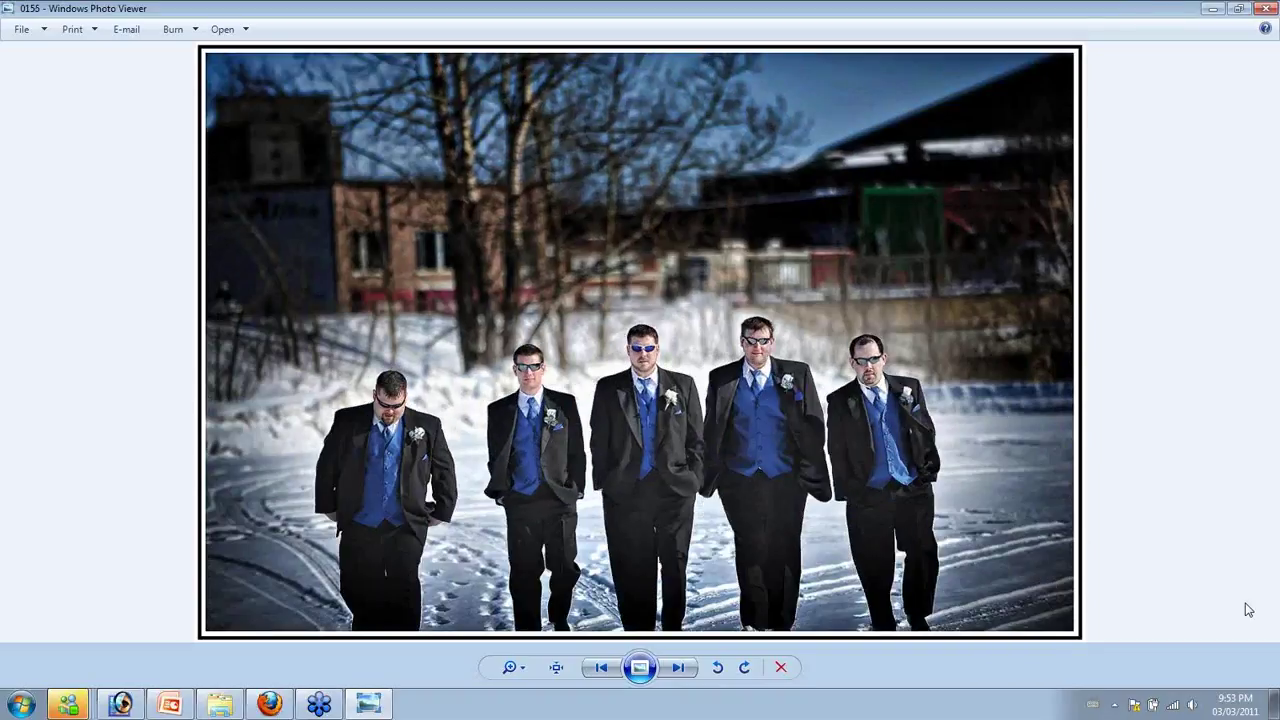
{"action": "key", "text": "Right"}
{"action": "key", "text": "Right"}
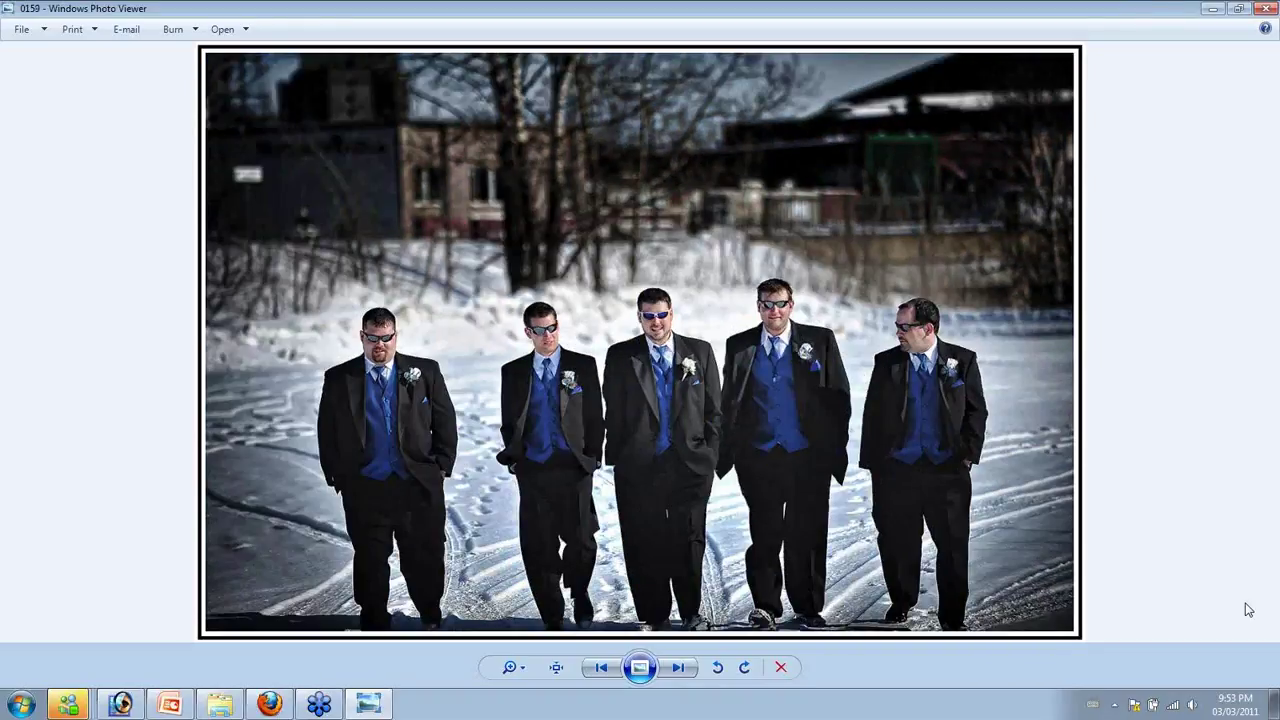
View the men's indoor group poses and the individual portraits that follow, from photo 0160 to photo 0165
{"action": "key", "text": "Right"}
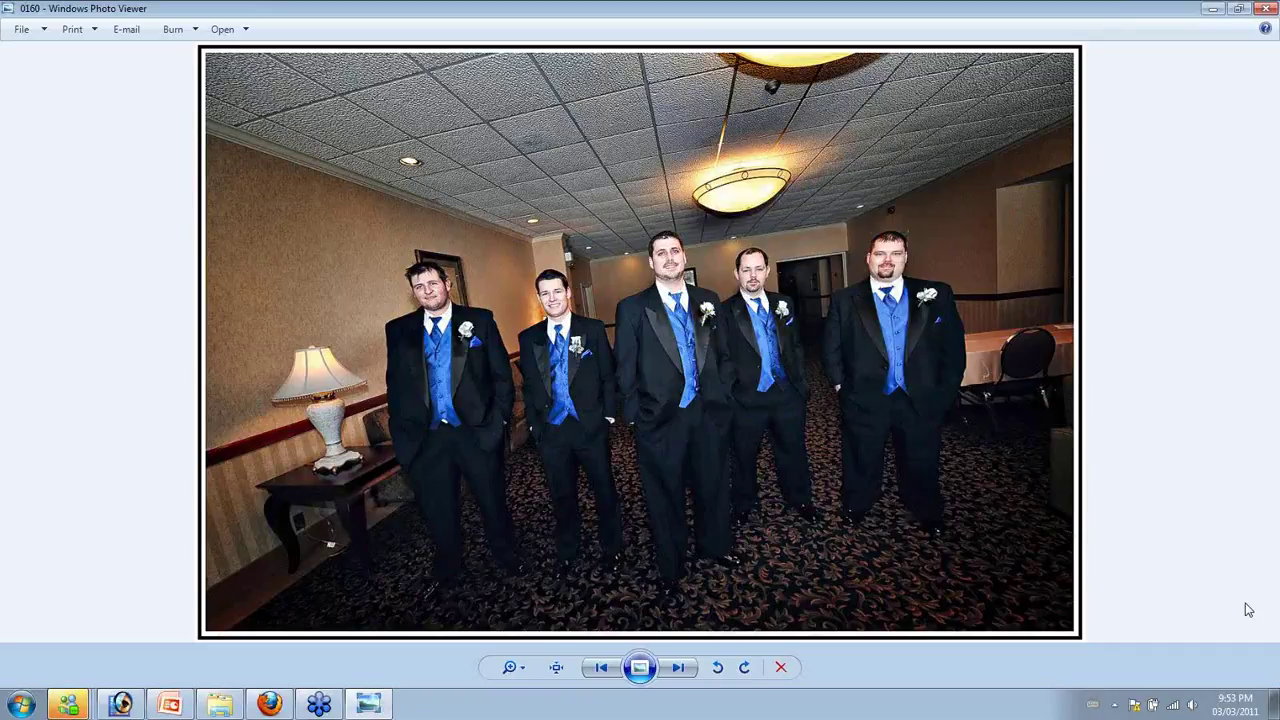
{"action": "key", "text": "Right"}
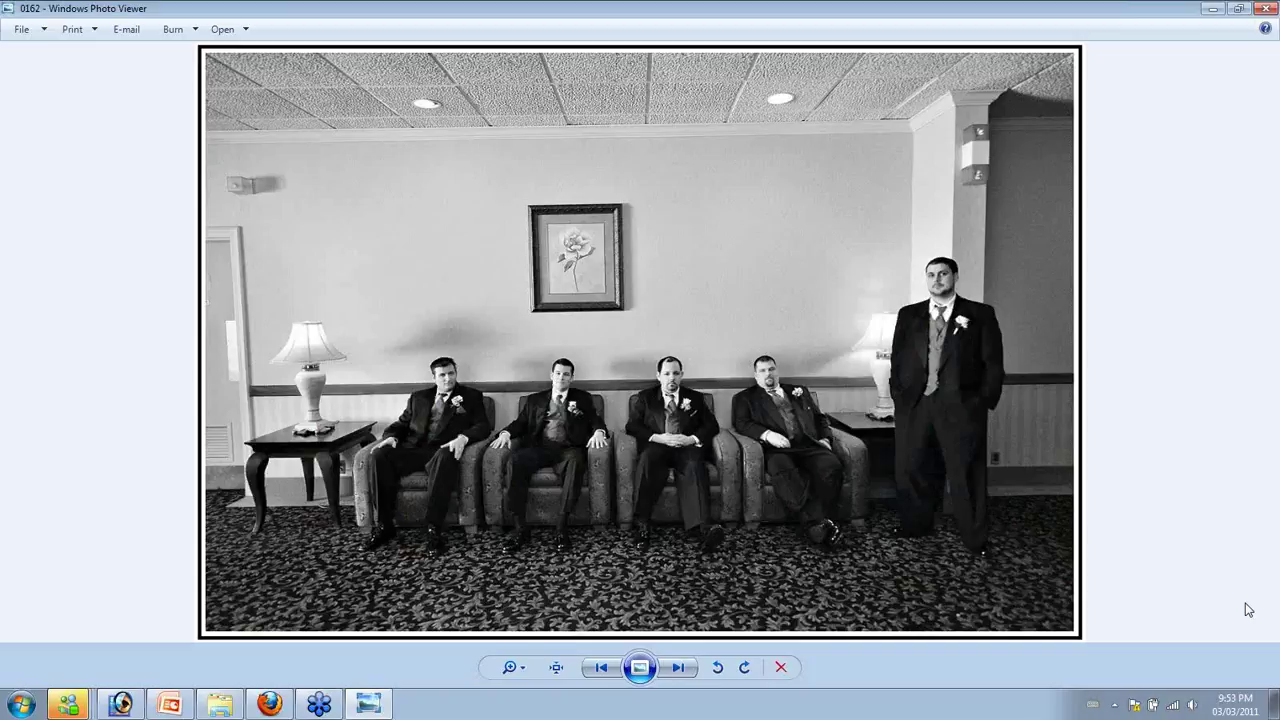
{"action": "key", "text": "Right"}
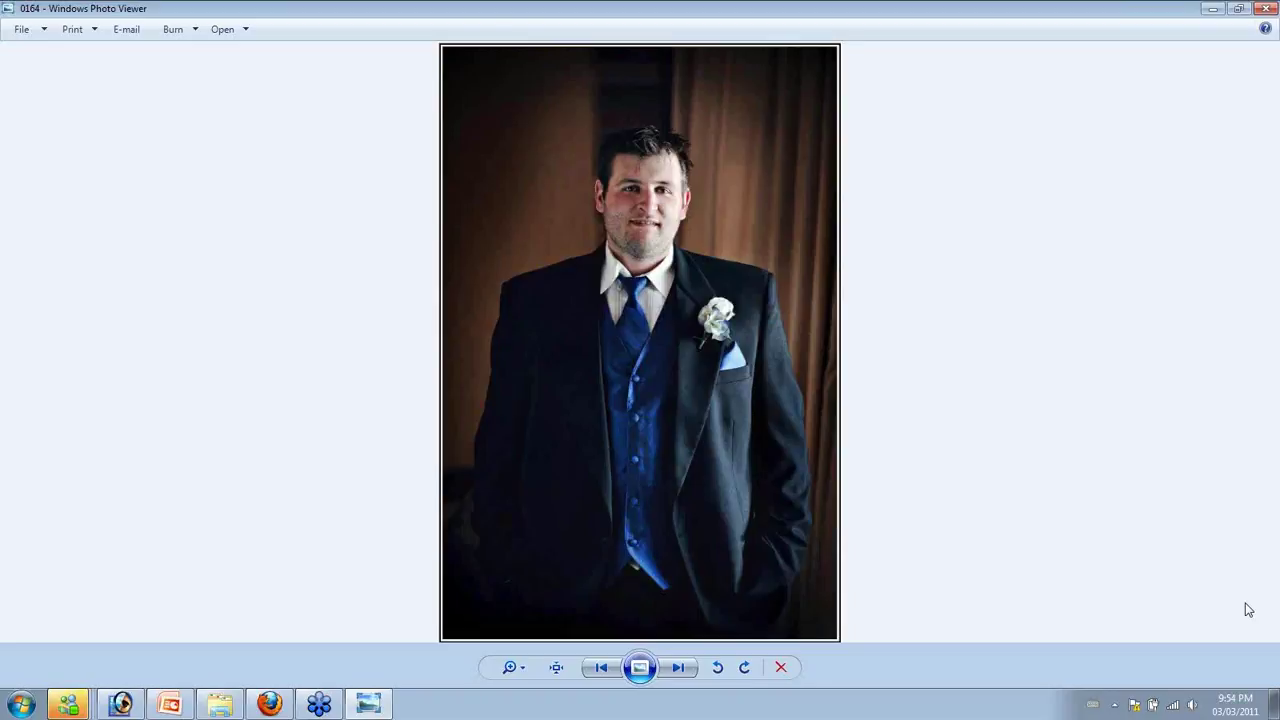
{"action": "key", "text": "Right"}
{"action": "key", "text": "Right"}
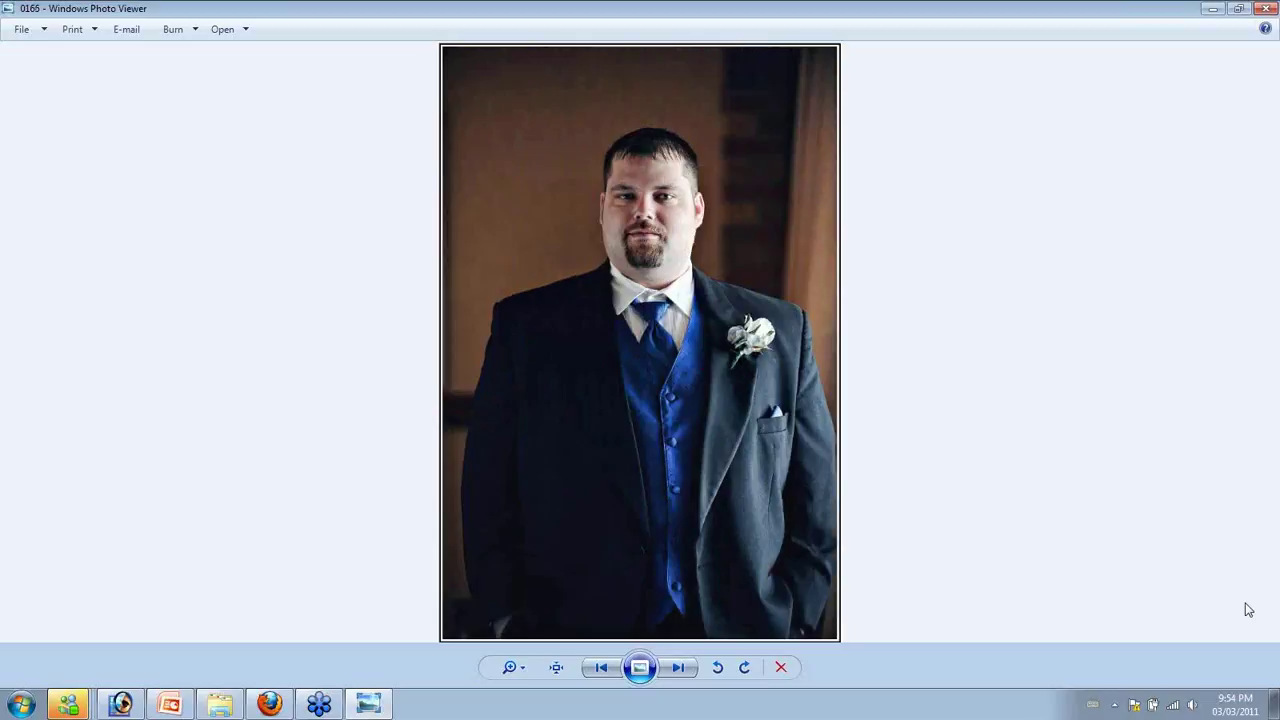
View the black-and-white candids of the men getting ready in the lobby, continuing to the smiling portrait in photo 0172
{"action": "key", "text": "Right"}
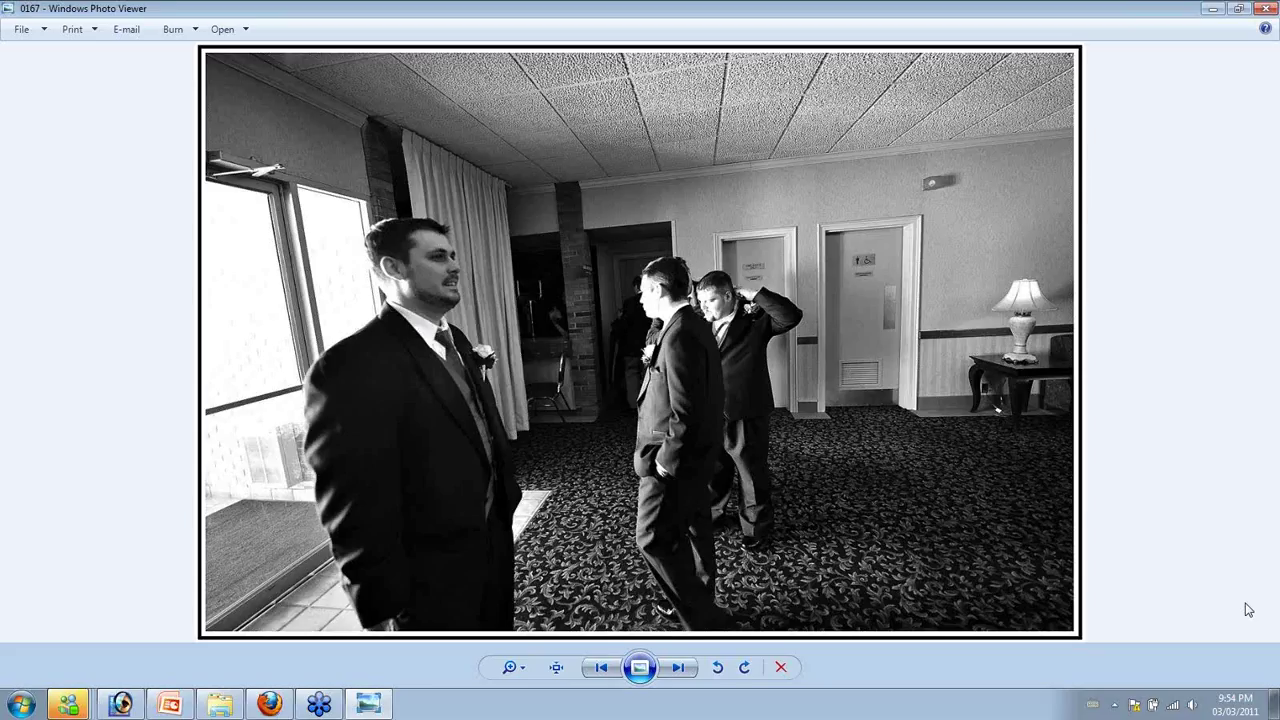
{"action": "key", "text": "Right"}
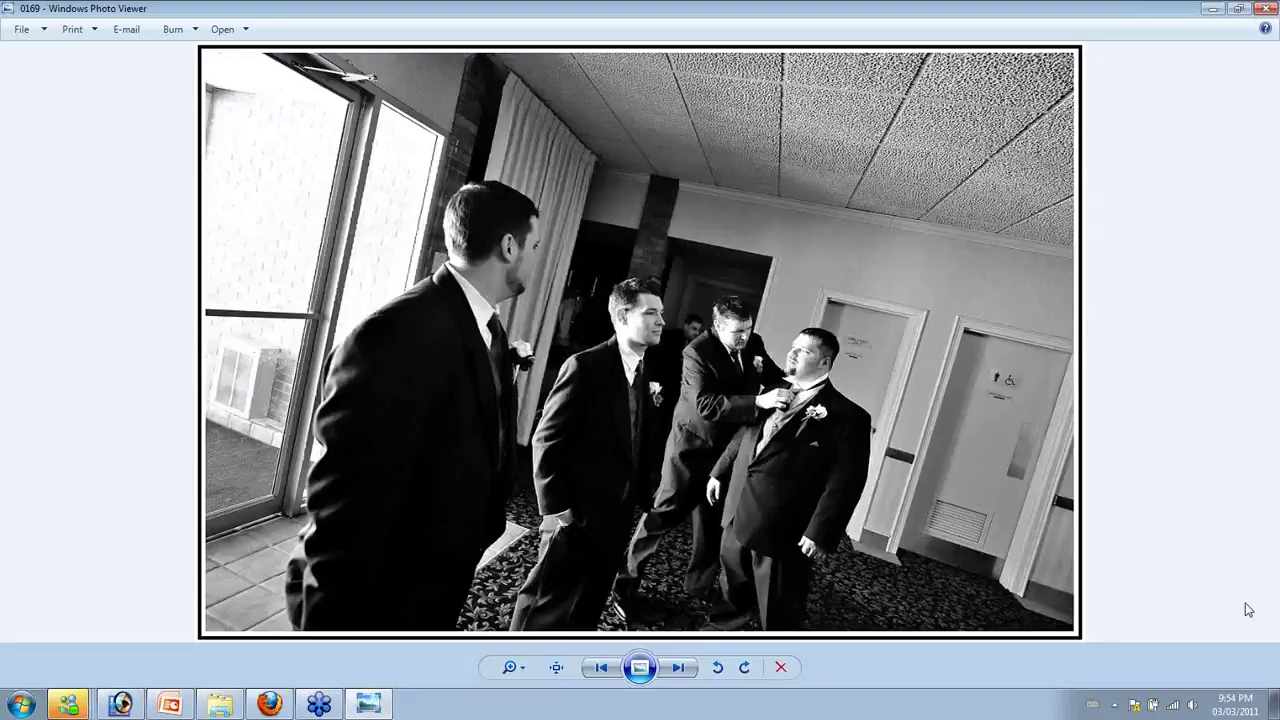
{"action": "key", "text": "Right"}
{"action": "key", "text": "Right"}
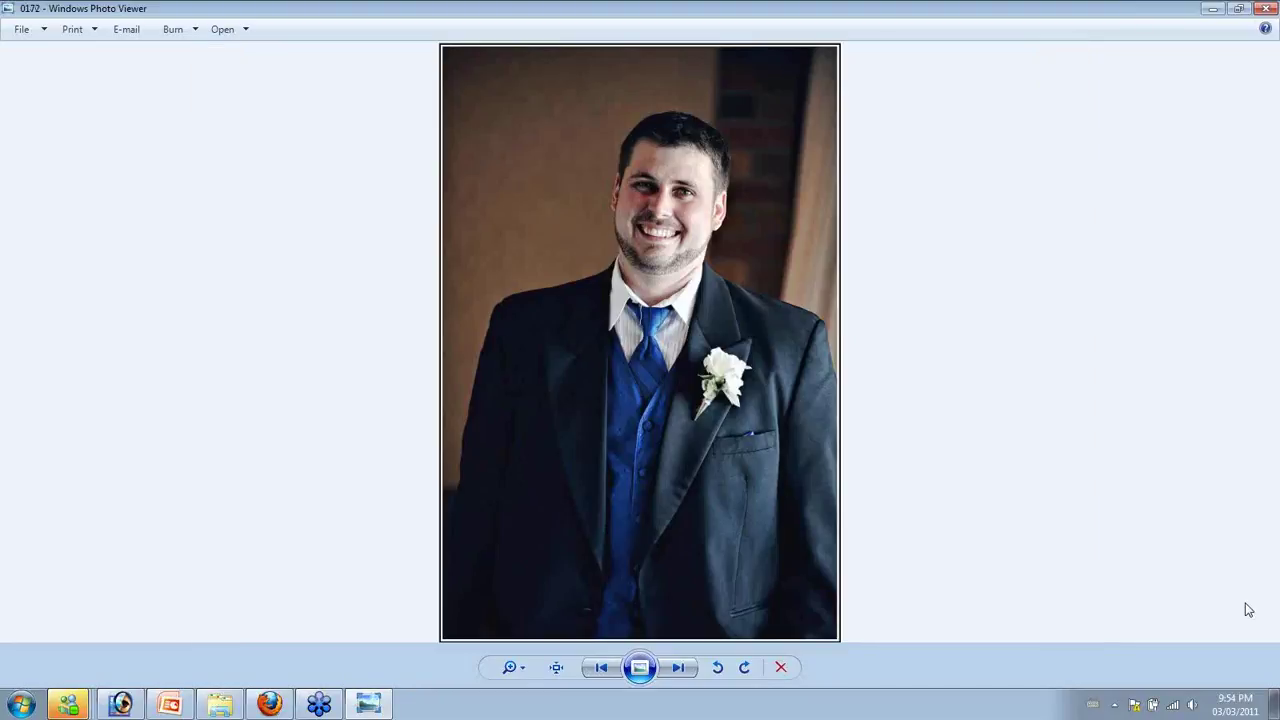
Examine the black-and-white candids of the embrace by the window and the laughing family members, through photo 0183
{"action": "key", "text": "Right"}
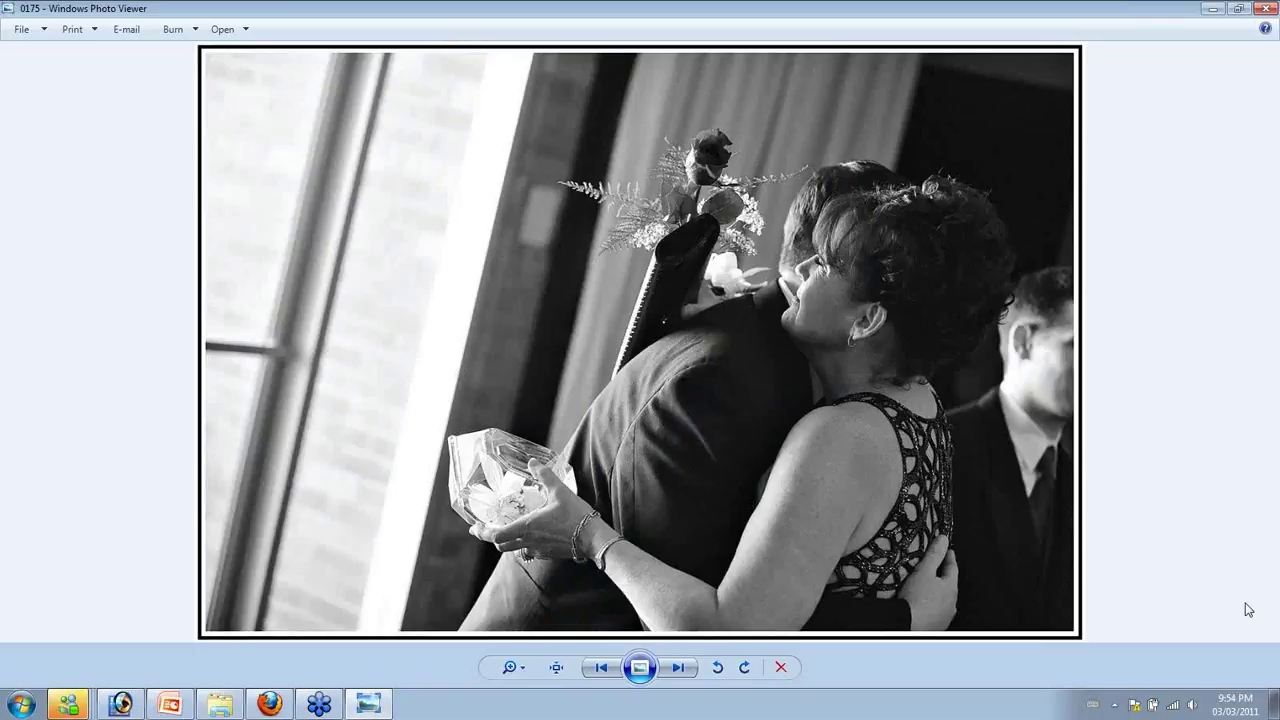
{"action": "key", "text": "Right"}
{"action": "key", "text": "Right"}
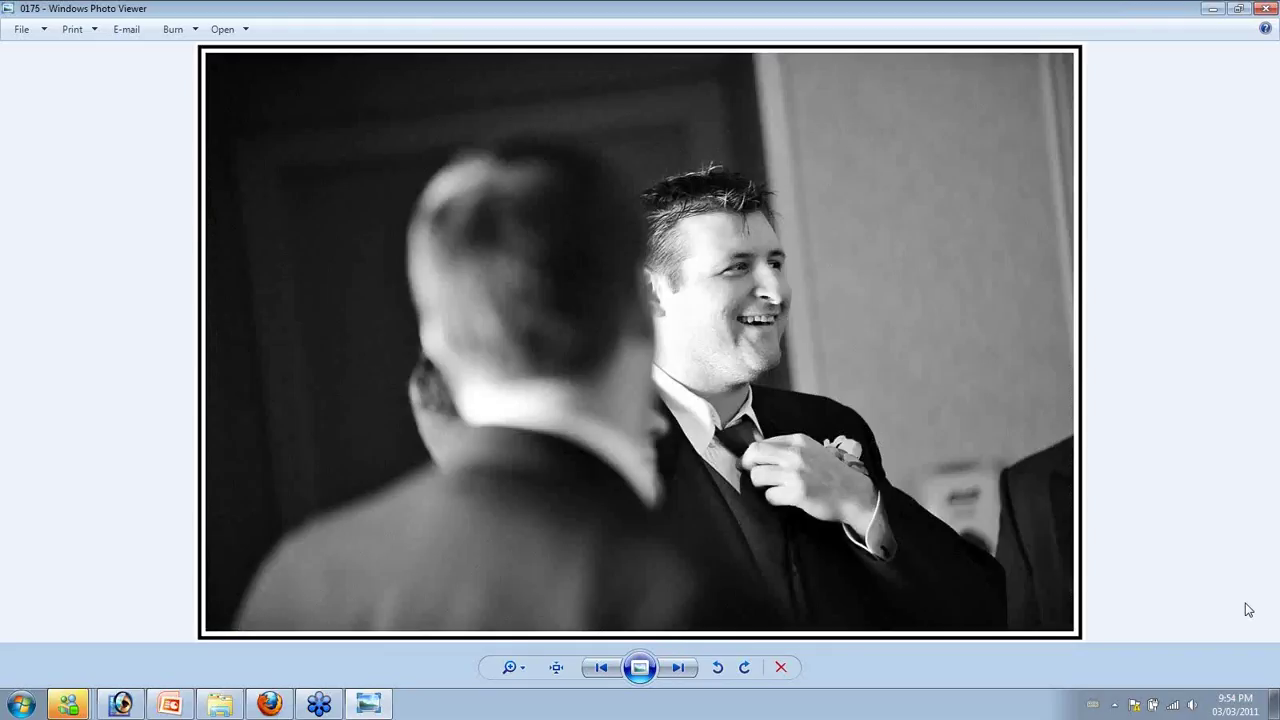
{"action": "key", "text": "Right"}
{"action": "key", "text": "Right"}
{"action": "key", "text": "Right"}
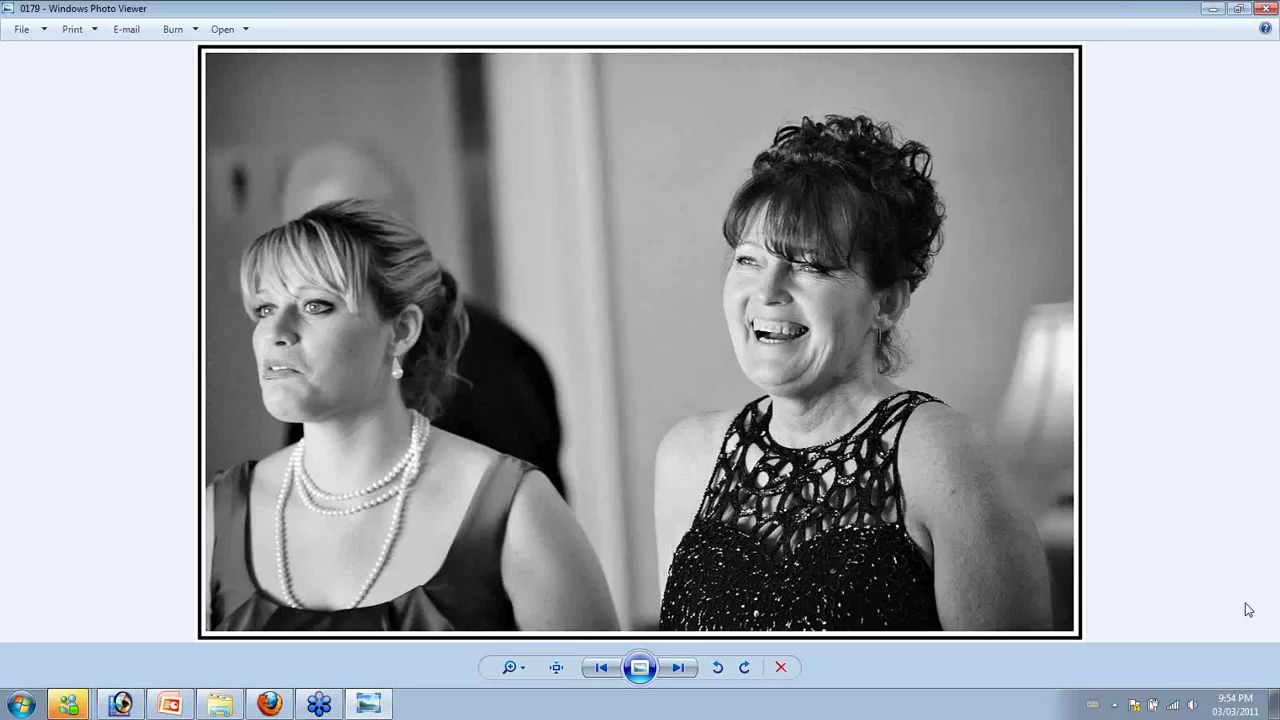
{"action": "key", "text": "Right"}
{"action": "key", "text": "Right"}
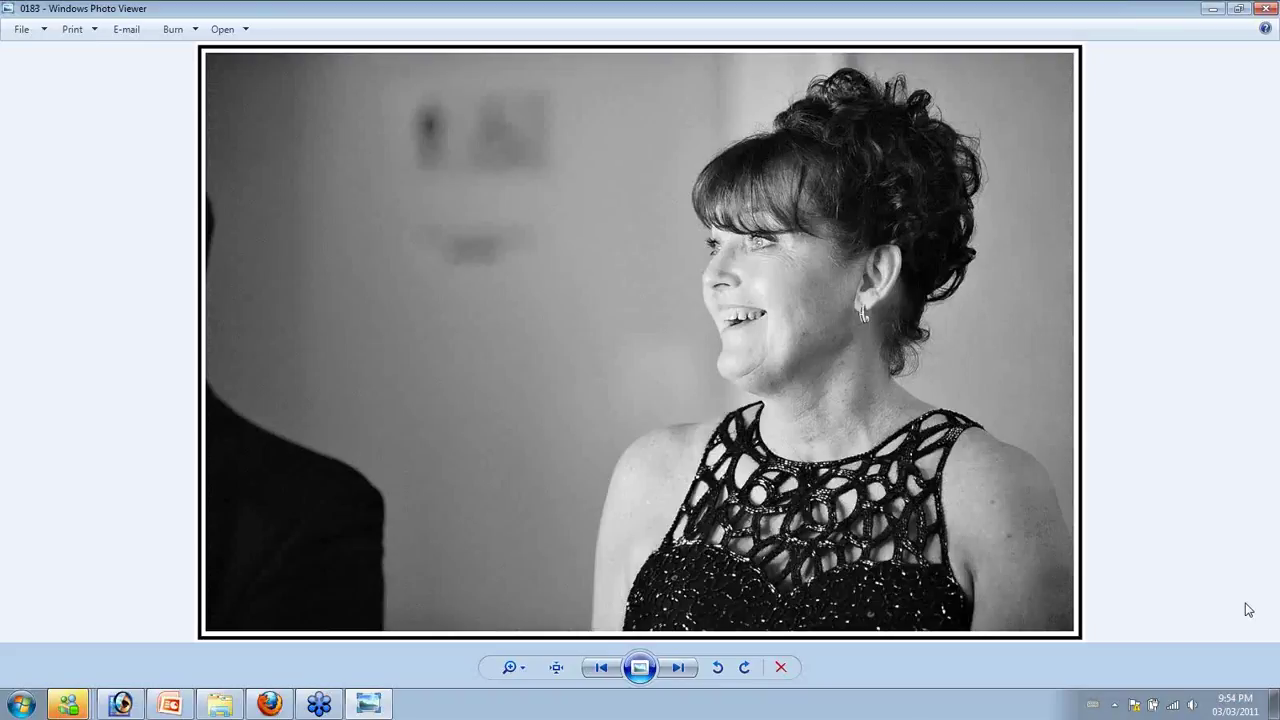
Go through the black-and-white candids of guests hugging and talking before the ceremony, through photo 0194
{"action": "key", "text": "Right"}
{"action": "key", "text": "Right"}
{"action": "key", "text": "Right"}
{"action": "key", "text": "Right"}
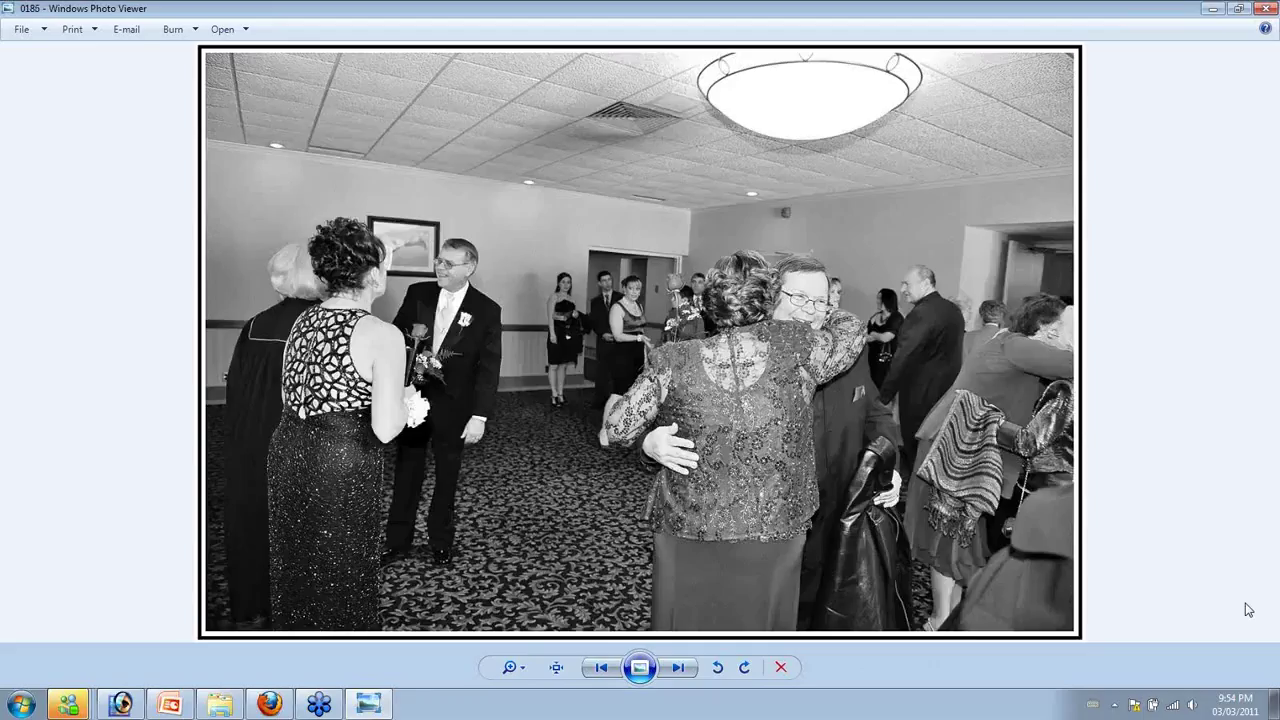
{"action": "key", "text": "Right"}
{"action": "key", "text": "Right"}
{"action": "key", "text": "Right"}
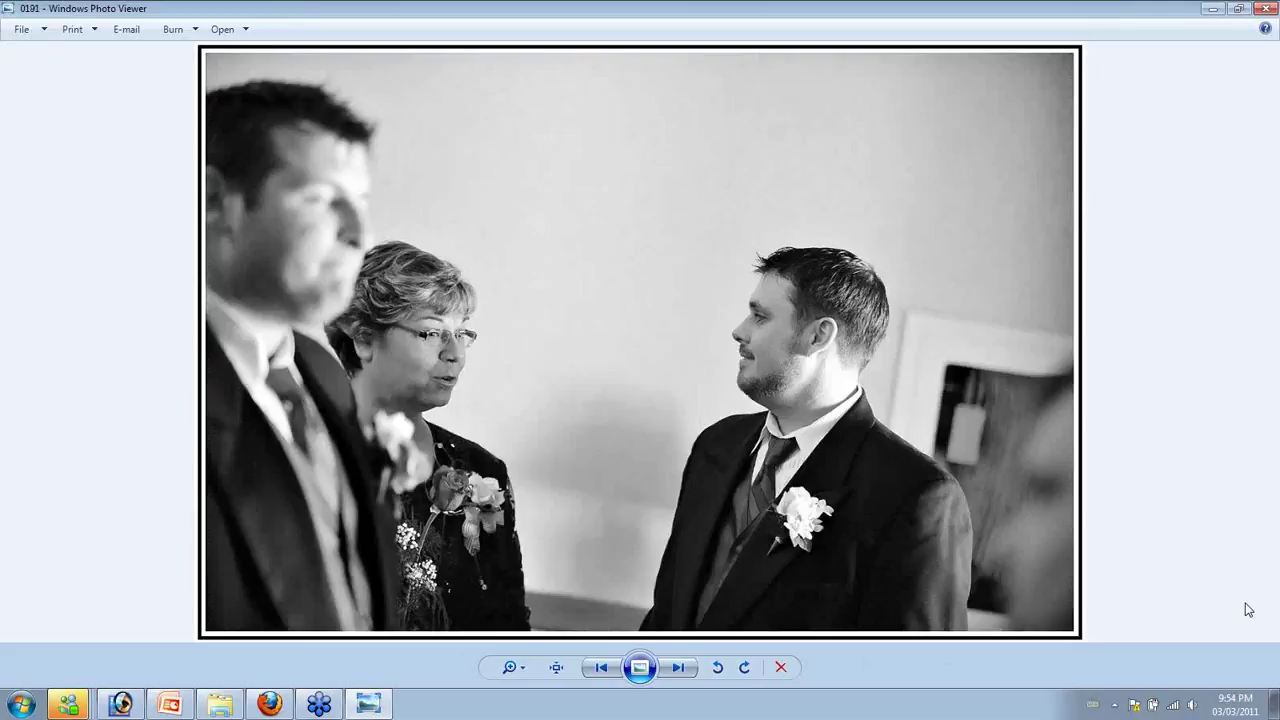
{"action": "key", "text": "Right"}
{"action": "key", "text": "Right"}
{"action": "key", "text": "Right"}
{"action": "key", "text": "Right"}
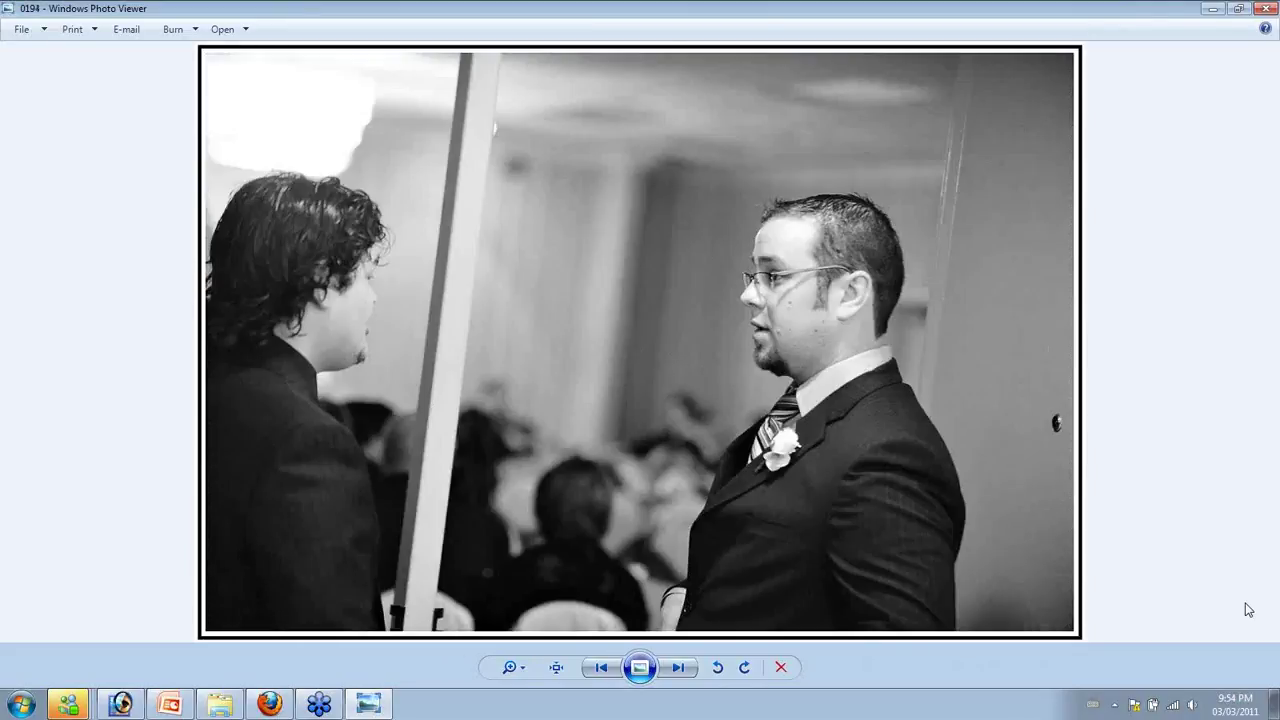
View the bride and bridesmaids posing on the dance floor from photo 0201, continuing to the men and parents in photo 0209
{"action": "key", "text": "Right"}
{"action": "key", "text": "Right"}
{"action": "key", "text": "Right"}
{"action": "key", "text": "Right"}
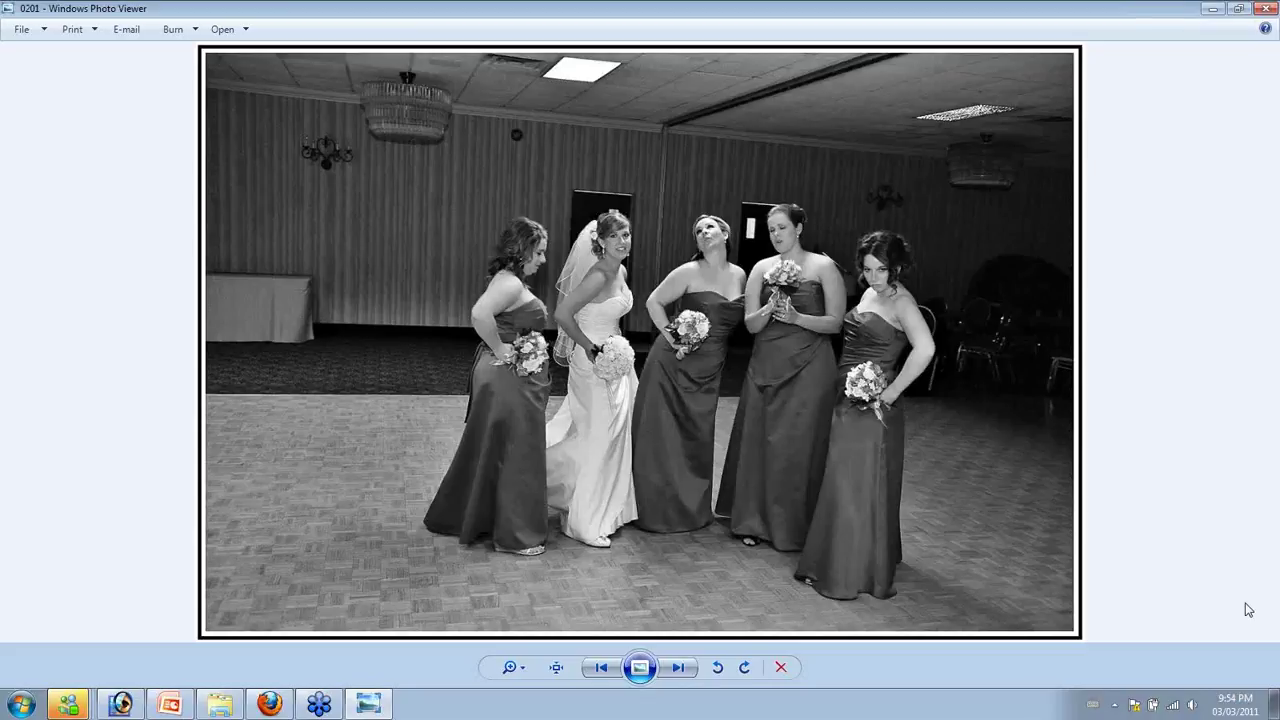
{"action": "key", "text": "Right"}
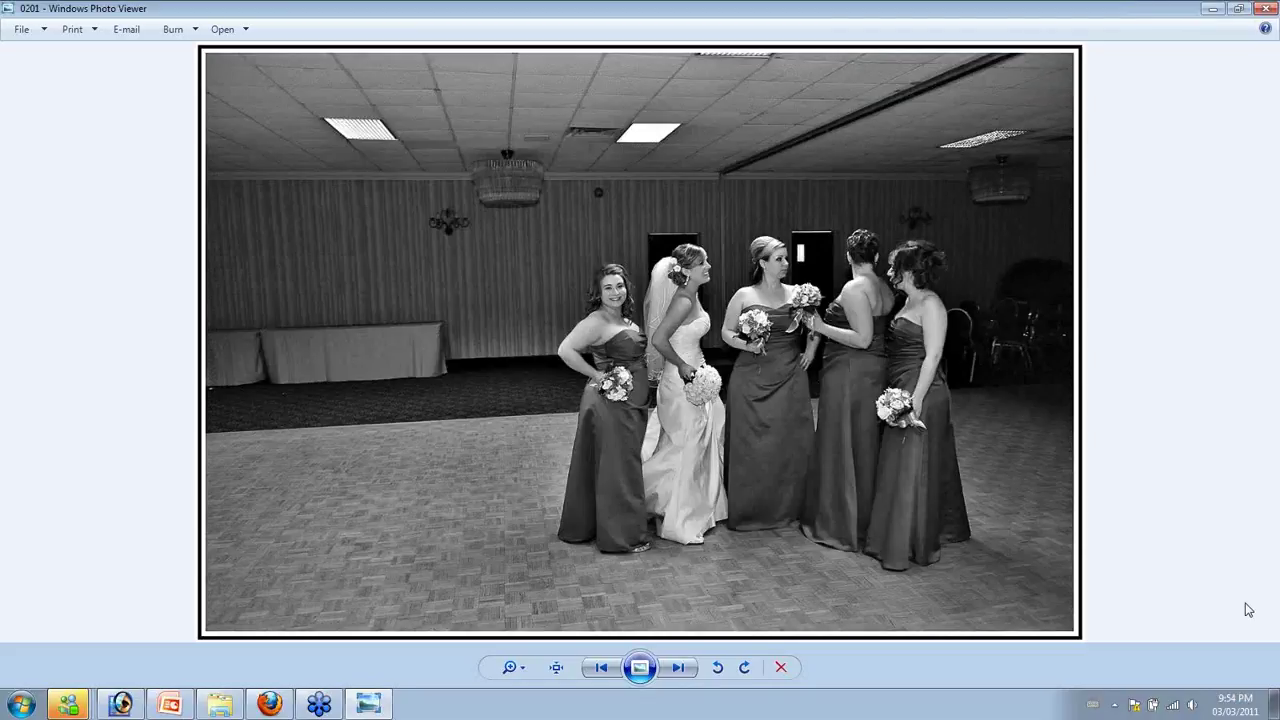
{"action": "key", "text": "Right"}
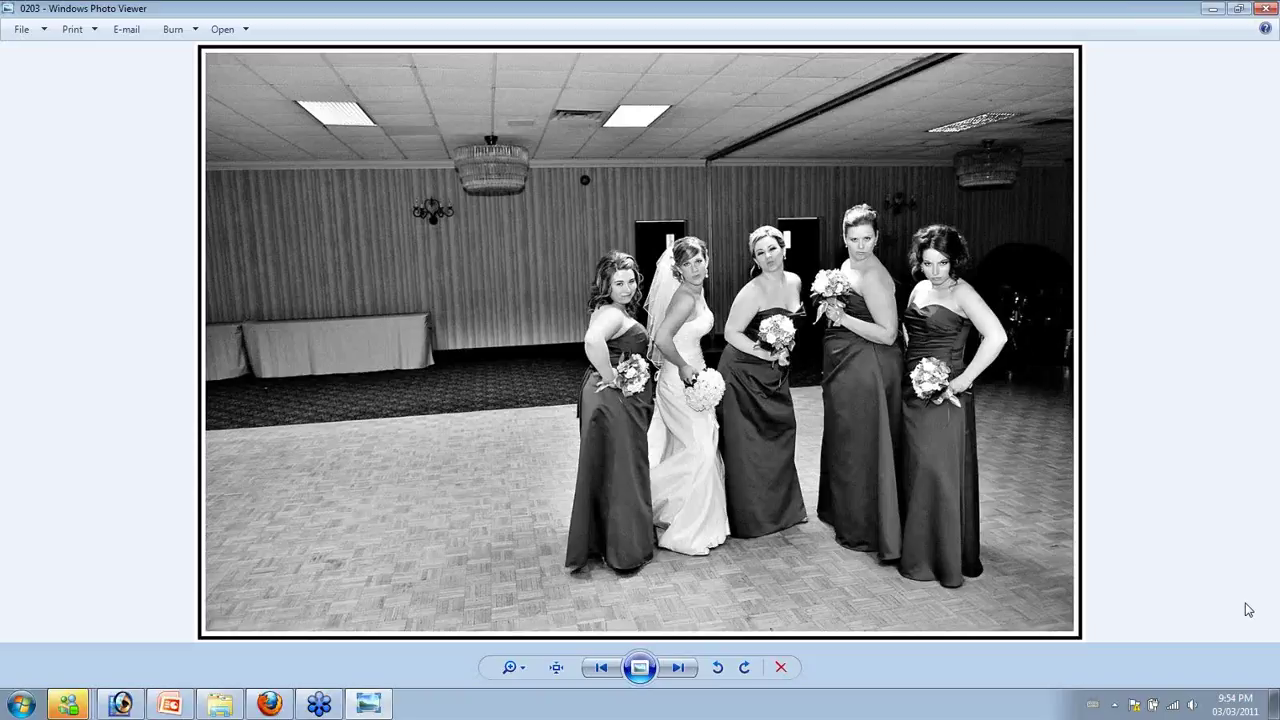
{"action": "key", "text": "Right"}
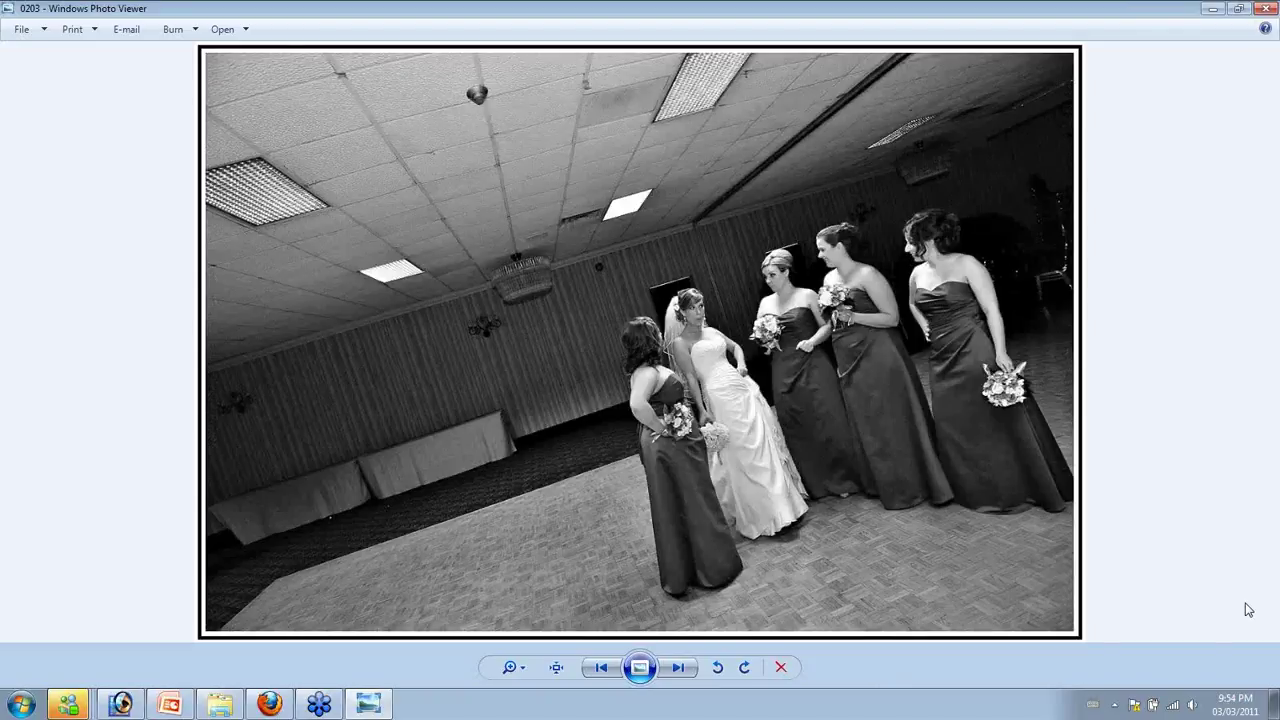
{"action": "key", "text": "Right"}
{"action": "key", "text": "Right"}
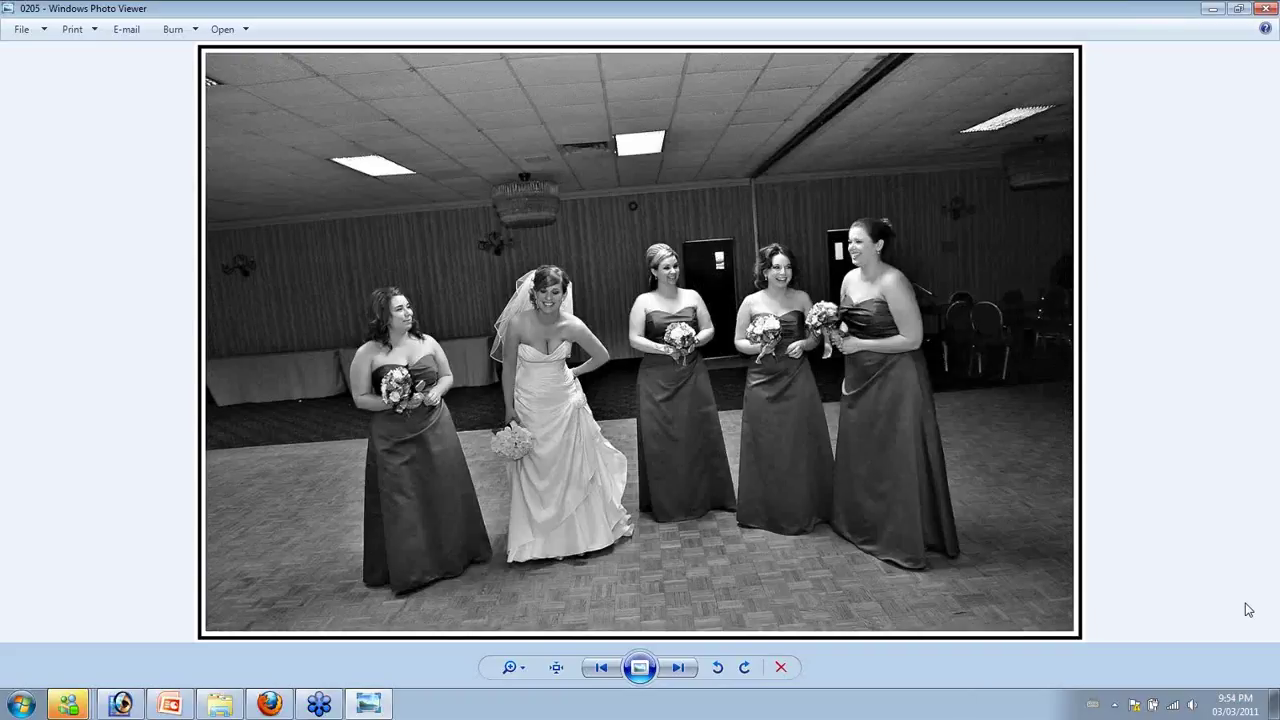
{"action": "key", "text": "Right"}
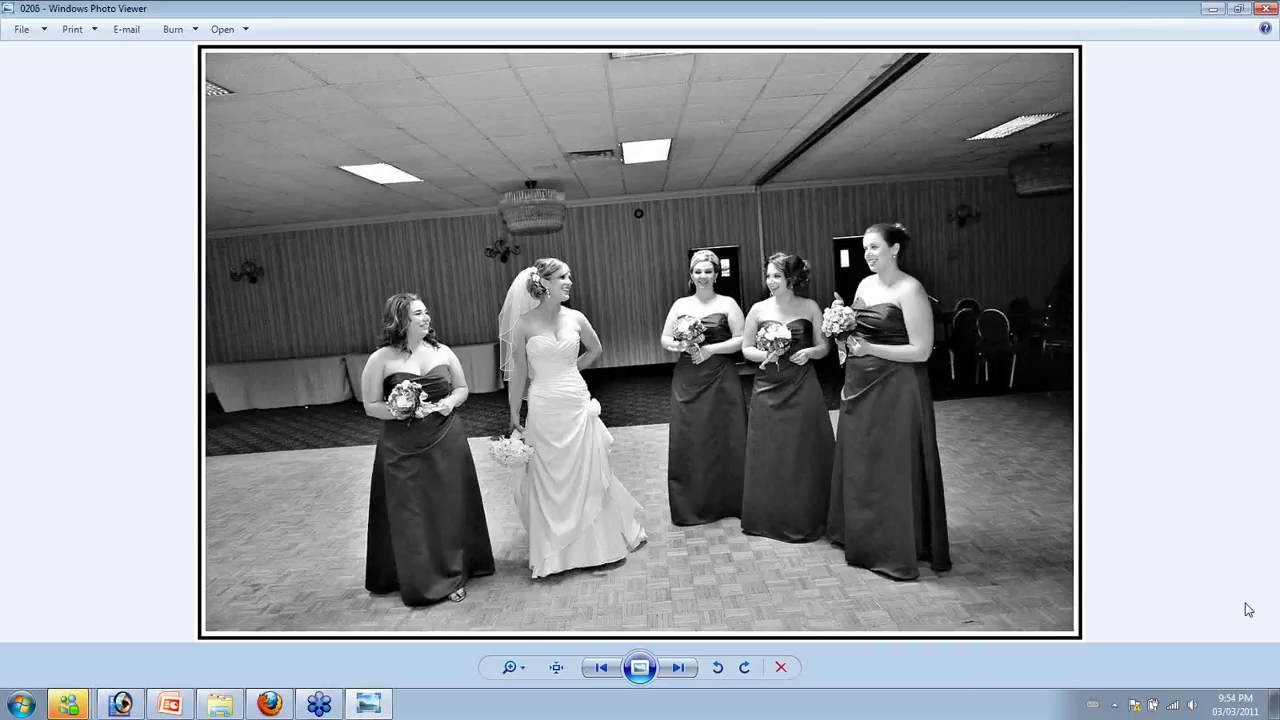
{"action": "key", "text": "Right"}
{"action": "key", "text": "Right"}
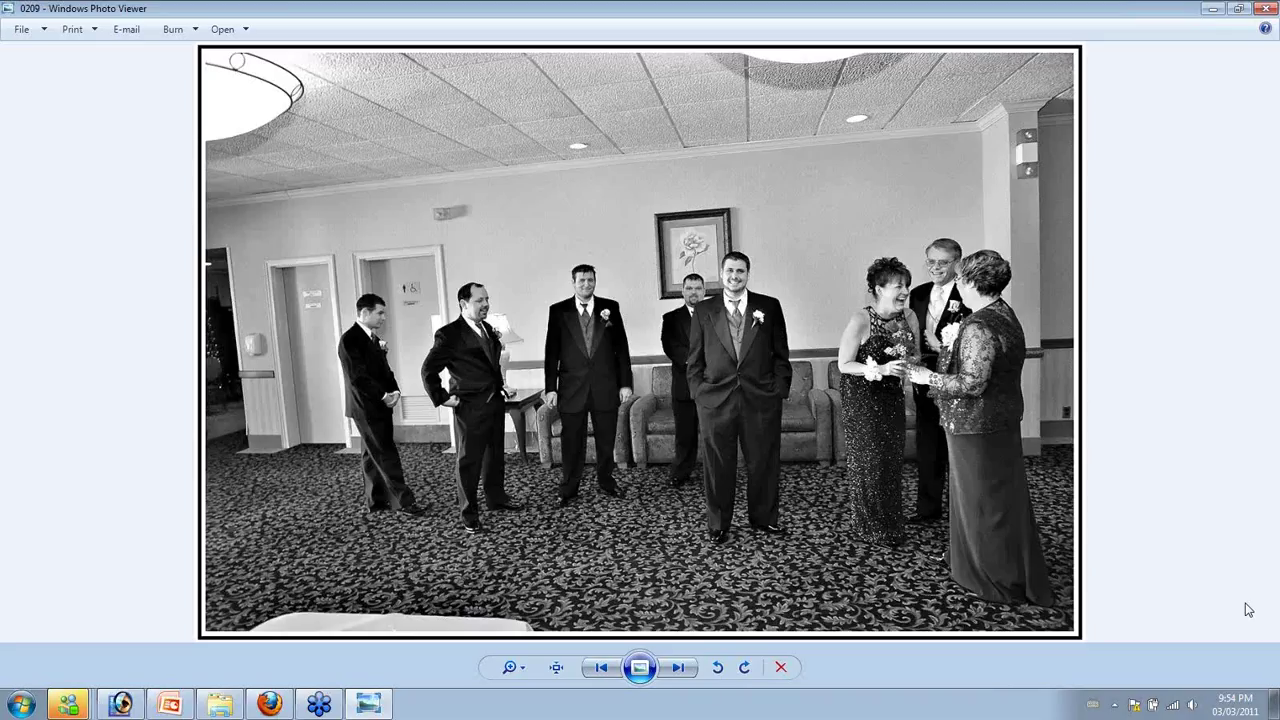
View the black-and-white candids of the men and parents waiting, continuing to the groom's aisle entrance with his parents in photo 0217
{"action": "key", "text": "Right"}
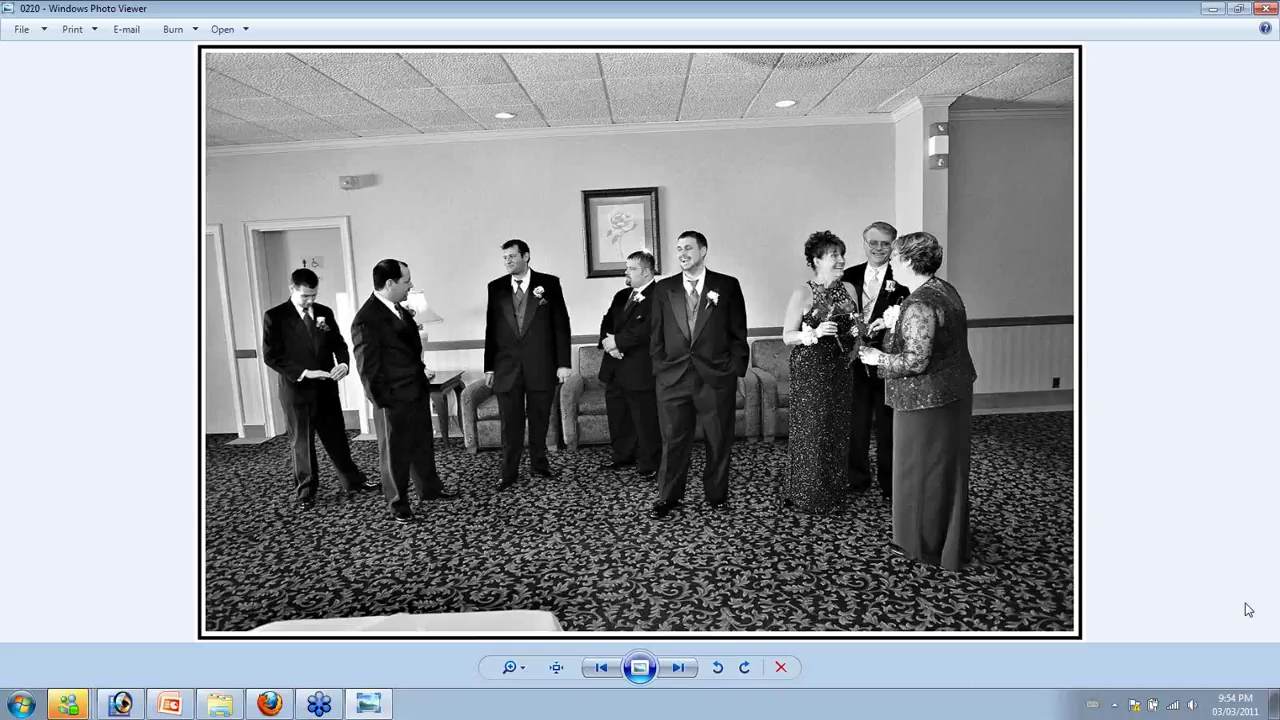
{"action": "key", "text": "Right"}
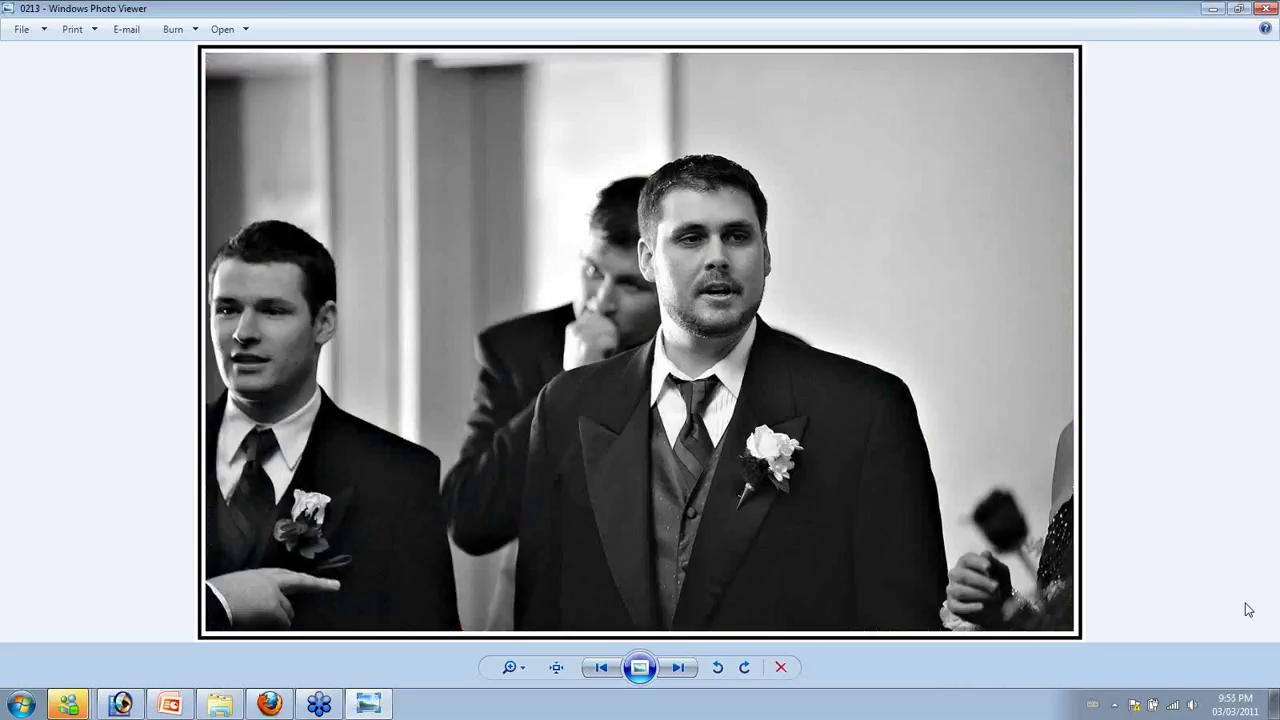
{"action": "key", "text": "Right"}
{"action": "key", "text": "Right"}
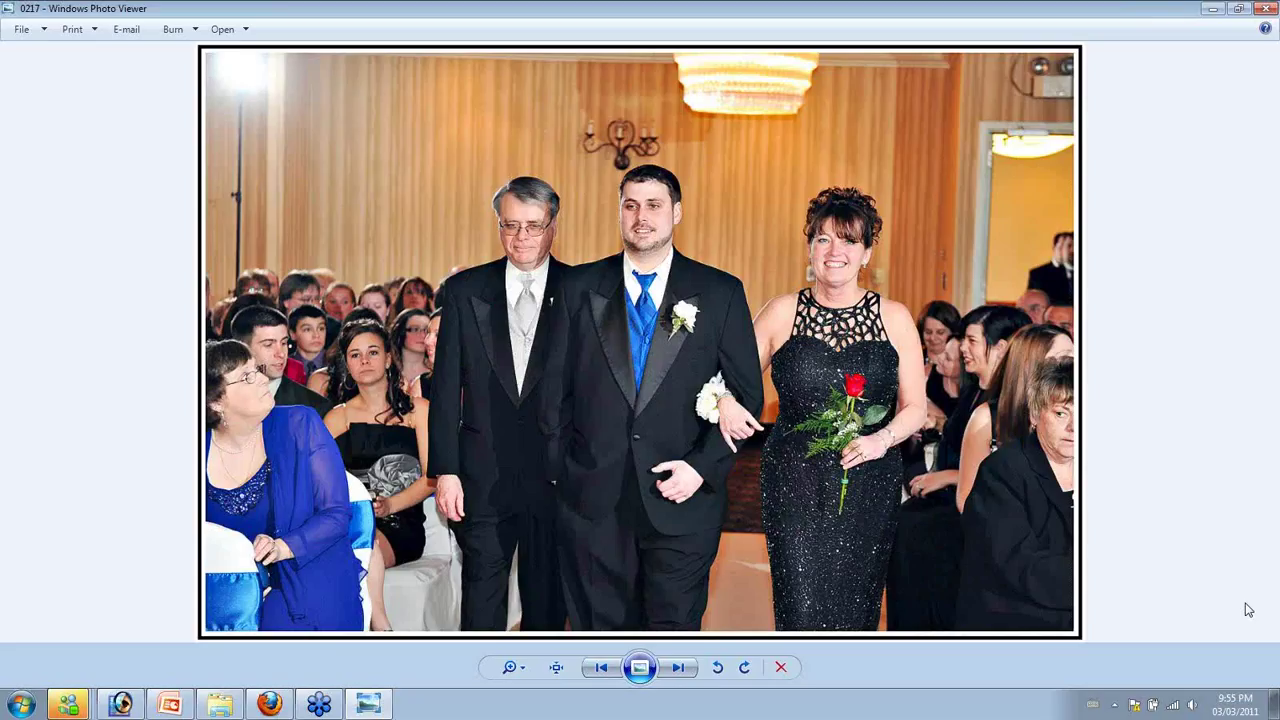
Go through the processional photos of the bridesmaids walking up the aisle, continuing to the bride and her father in photo 0224
{"action": "key", "text": "Right"}
{"action": "key", "text": "Right"}
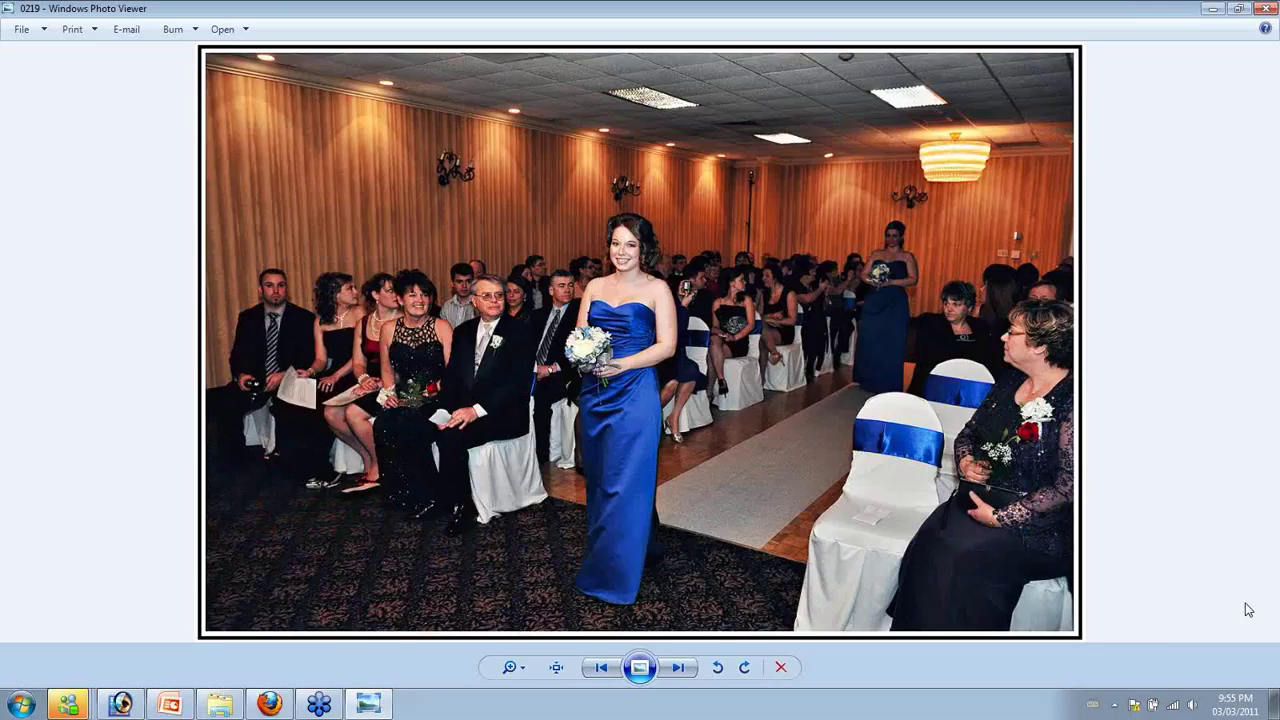
{"action": "key", "text": "Right"}
{"action": "key", "text": "Right"}
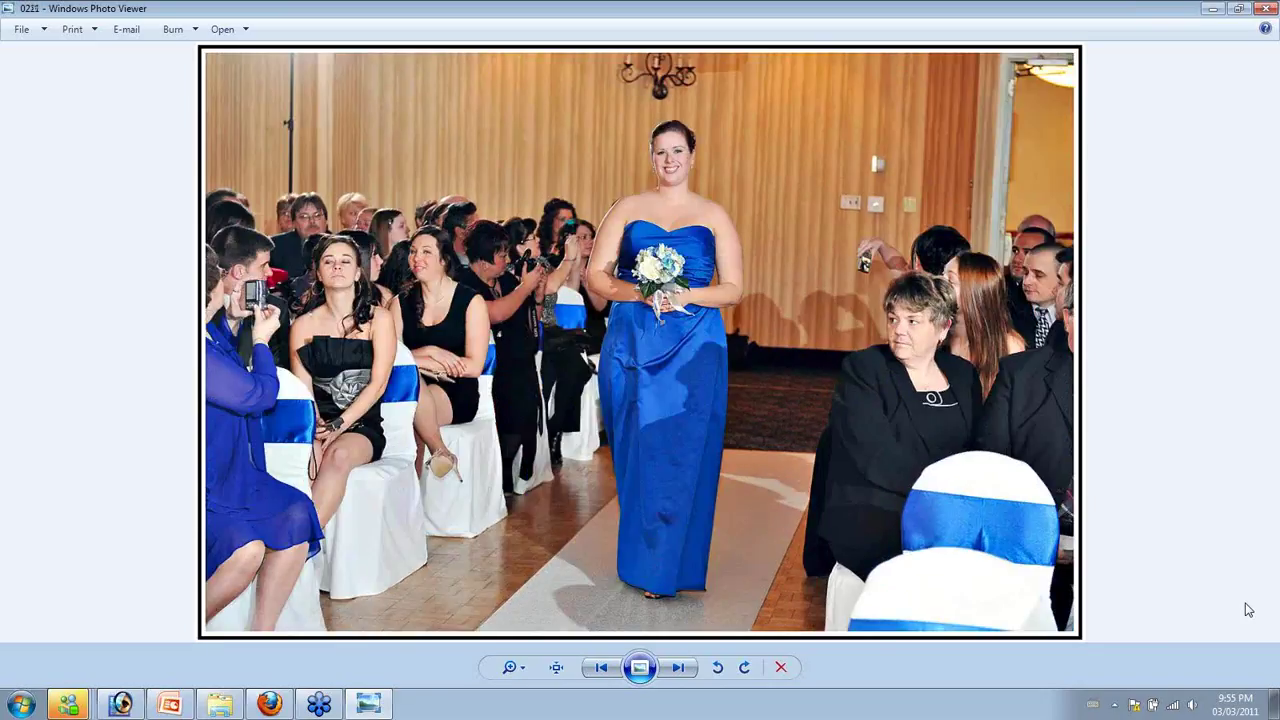
{"action": "key", "text": "Right"}
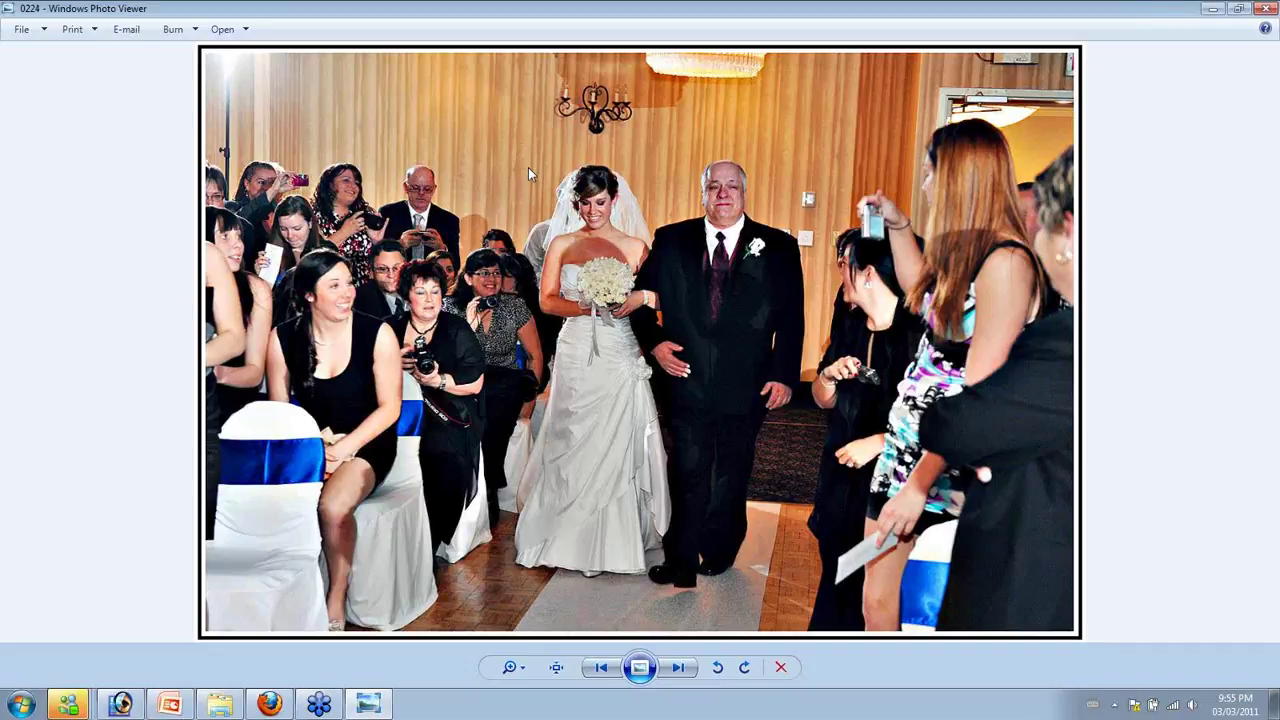
Compare the bride and father's aisle shot with the black-and-white view of the men framed in the doorway, ending at photo 0227
{"action": "key", "text": "Right"}
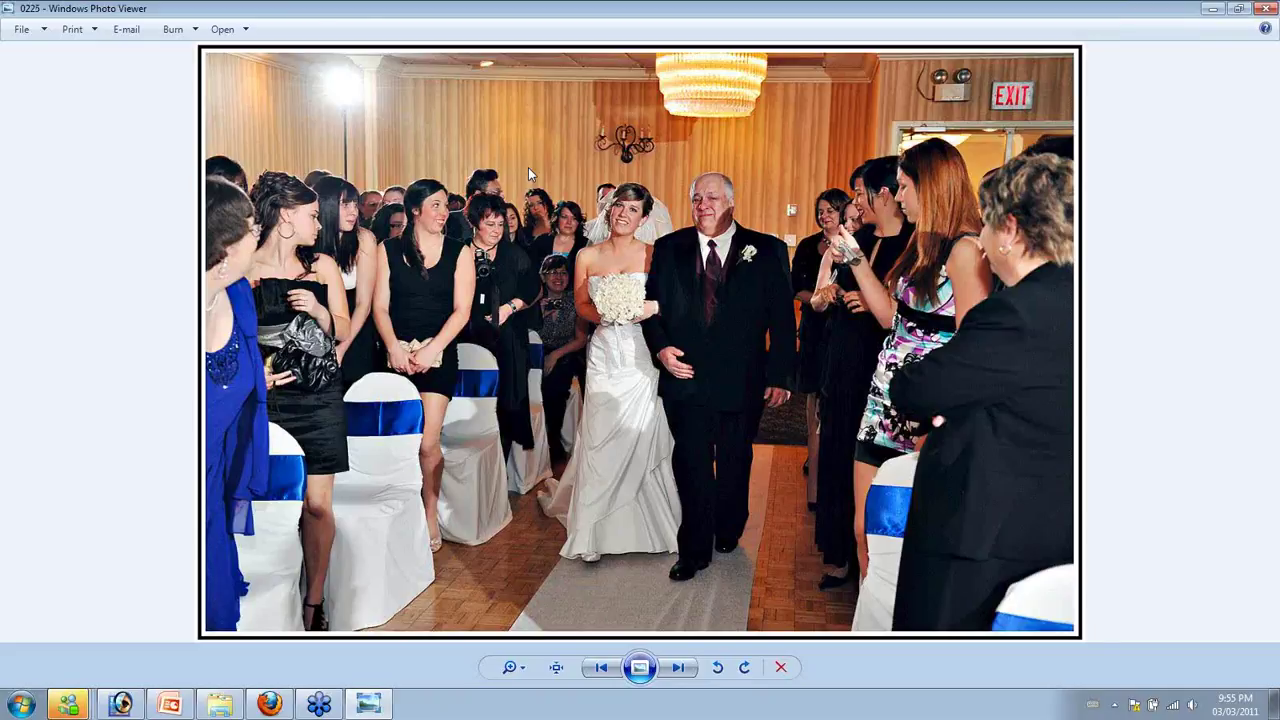
{"action": "key", "text": "Right"}
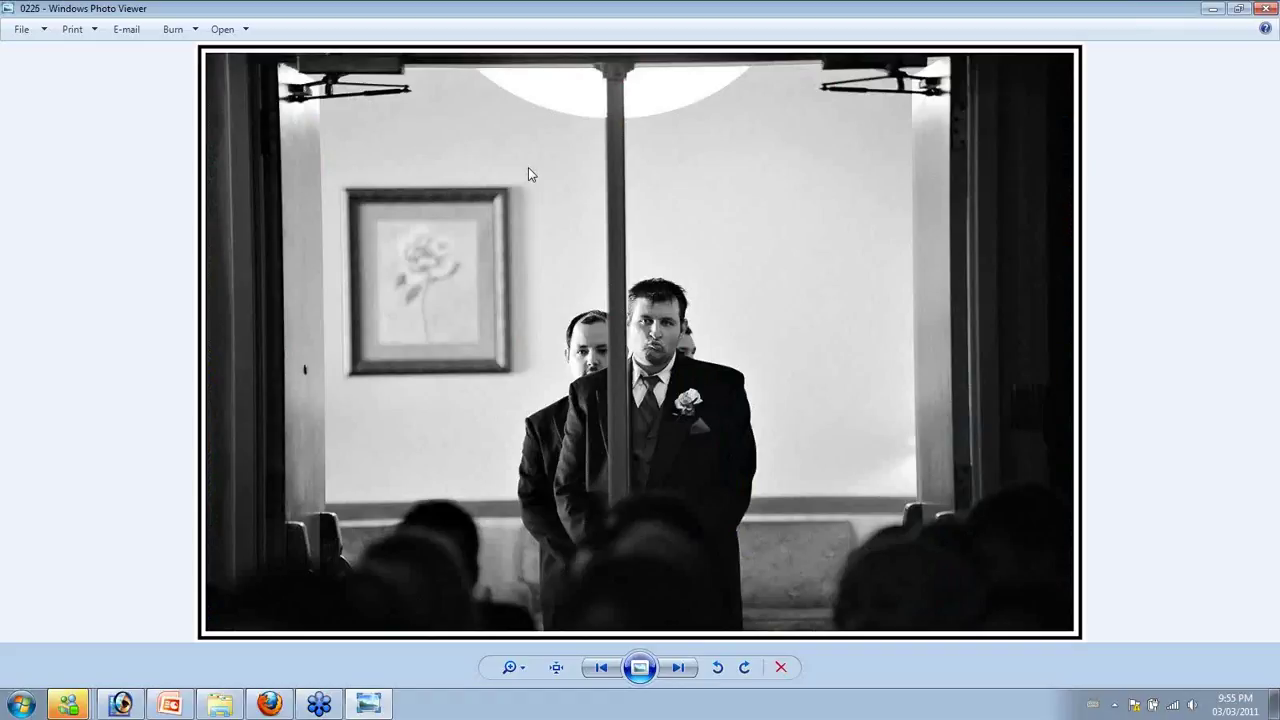
{"action": "key", "text": "Right"}
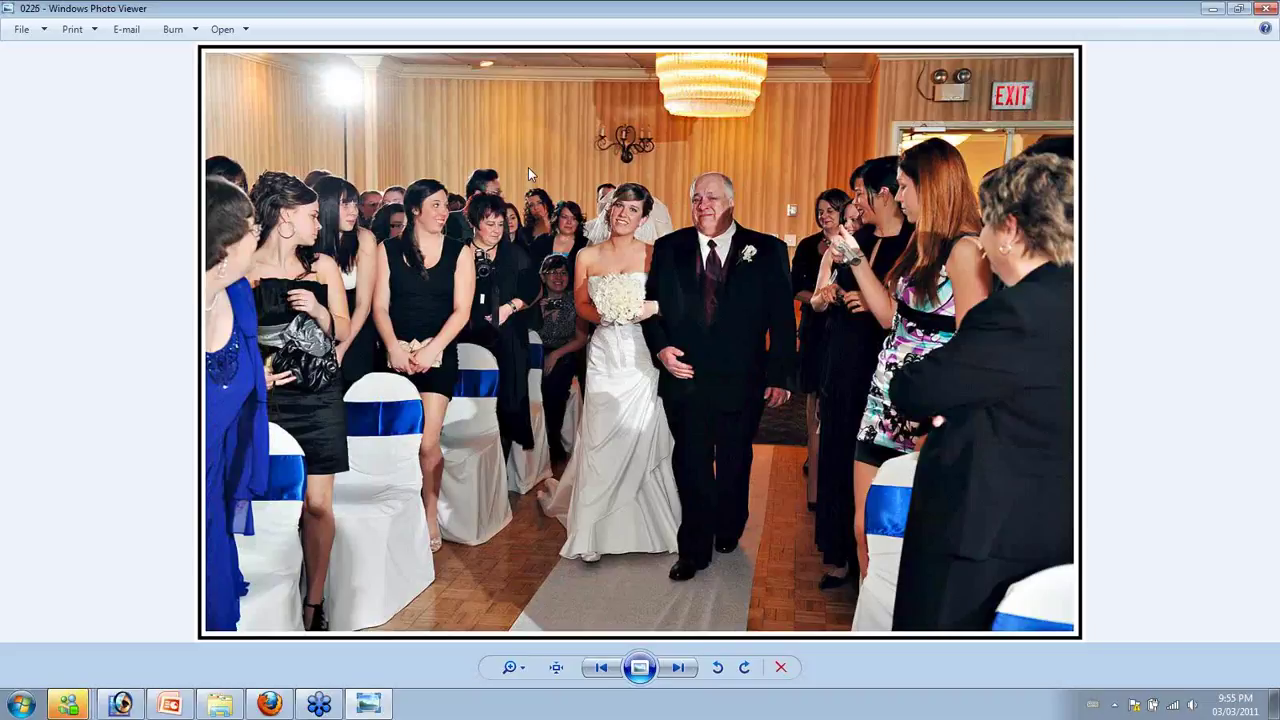
{"action": "key", "text": "Left"}
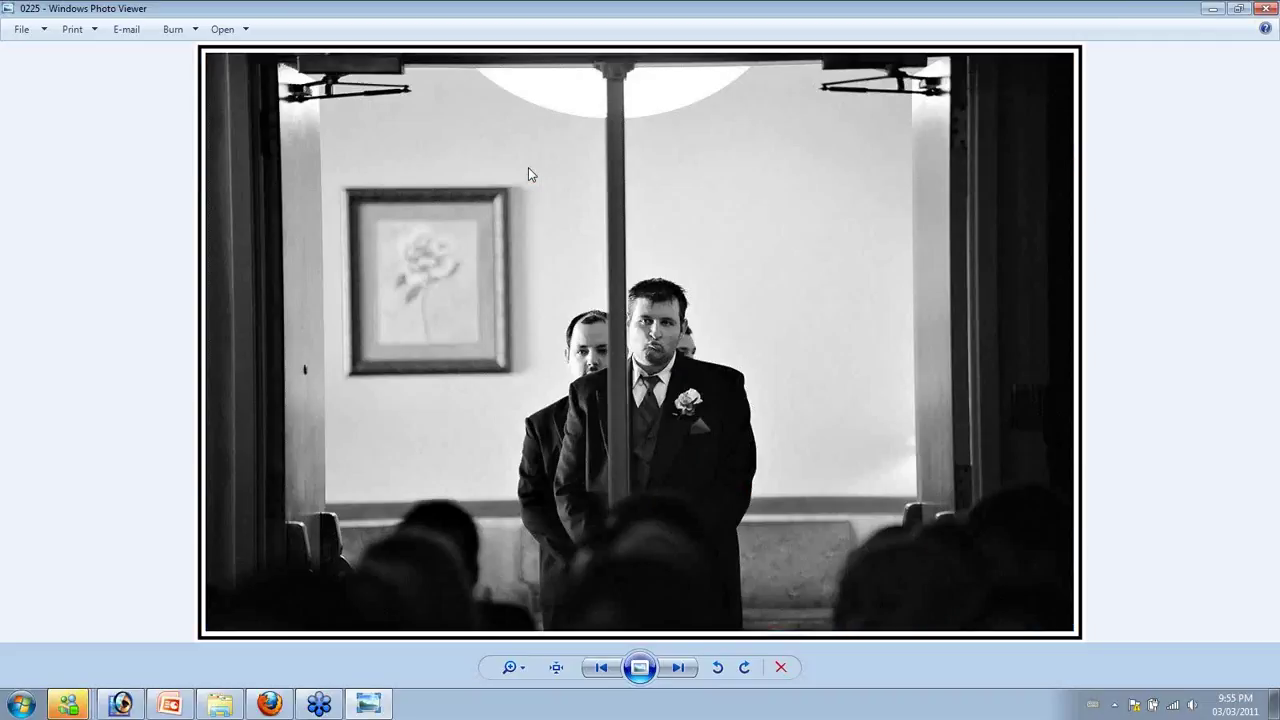
{"action": "key", "text": "Right"}
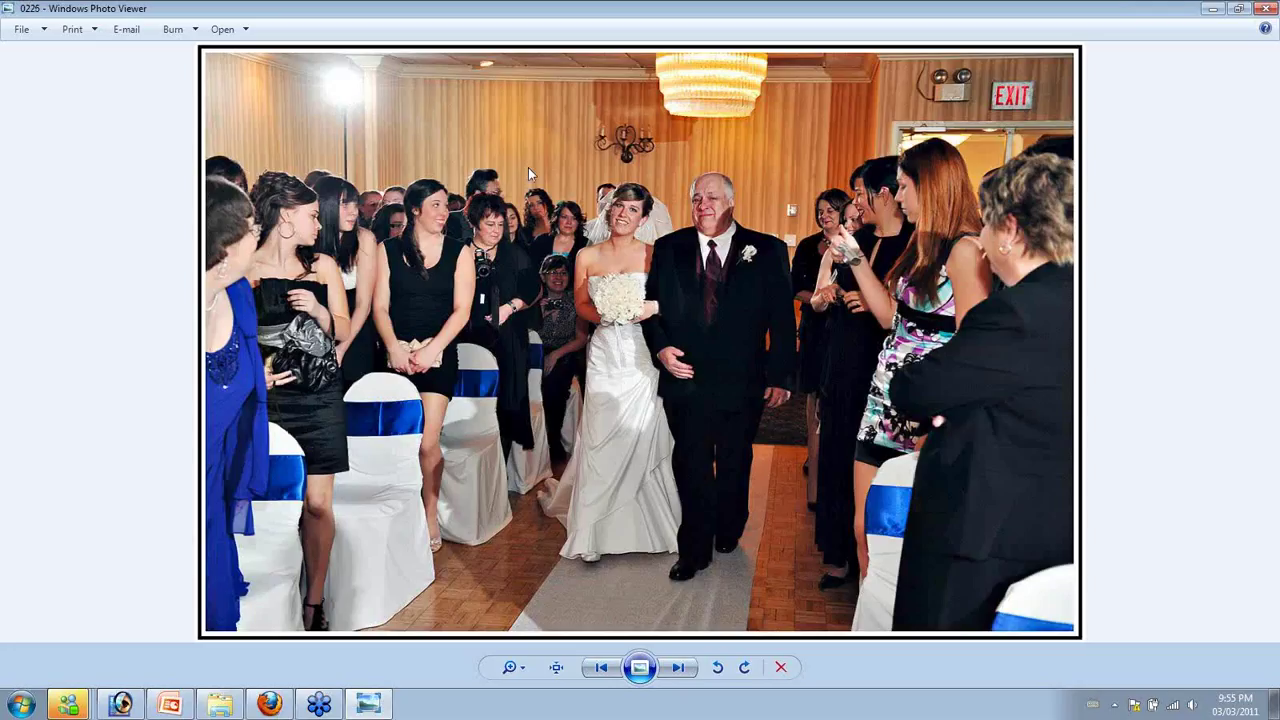
{"action": "key", "text": "Left"}
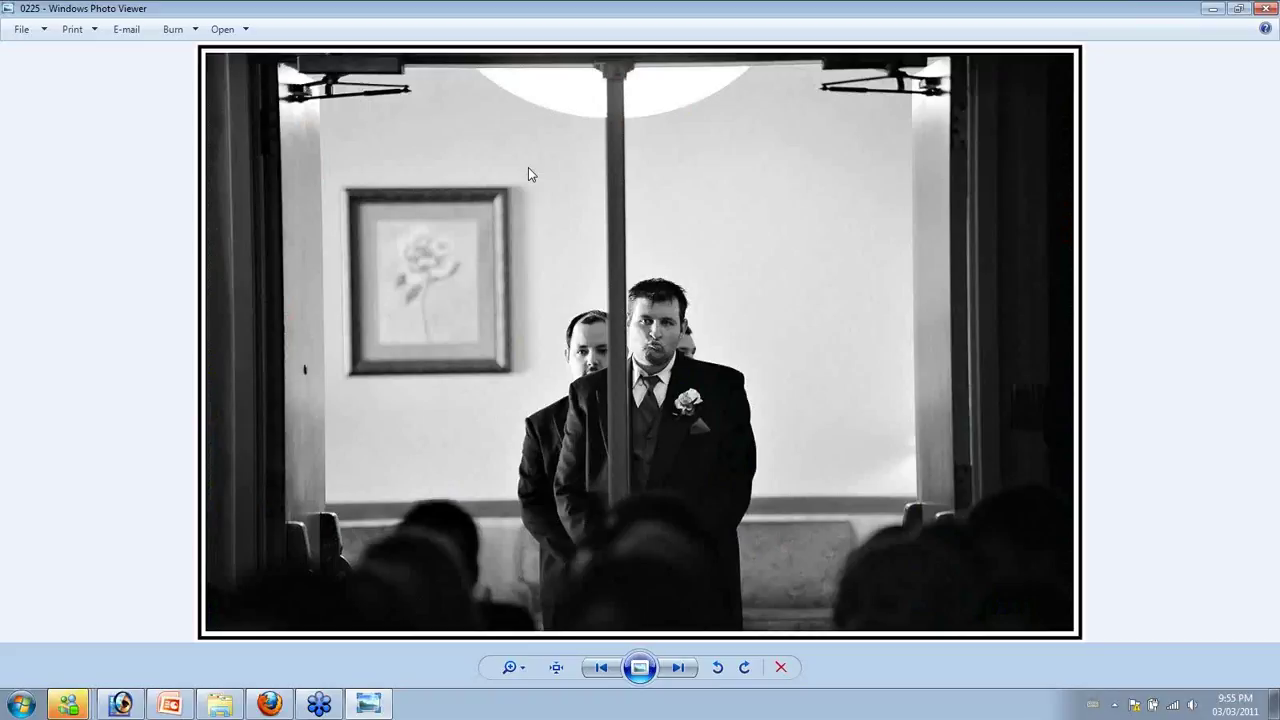
{"action": "key", "text": "Right"}
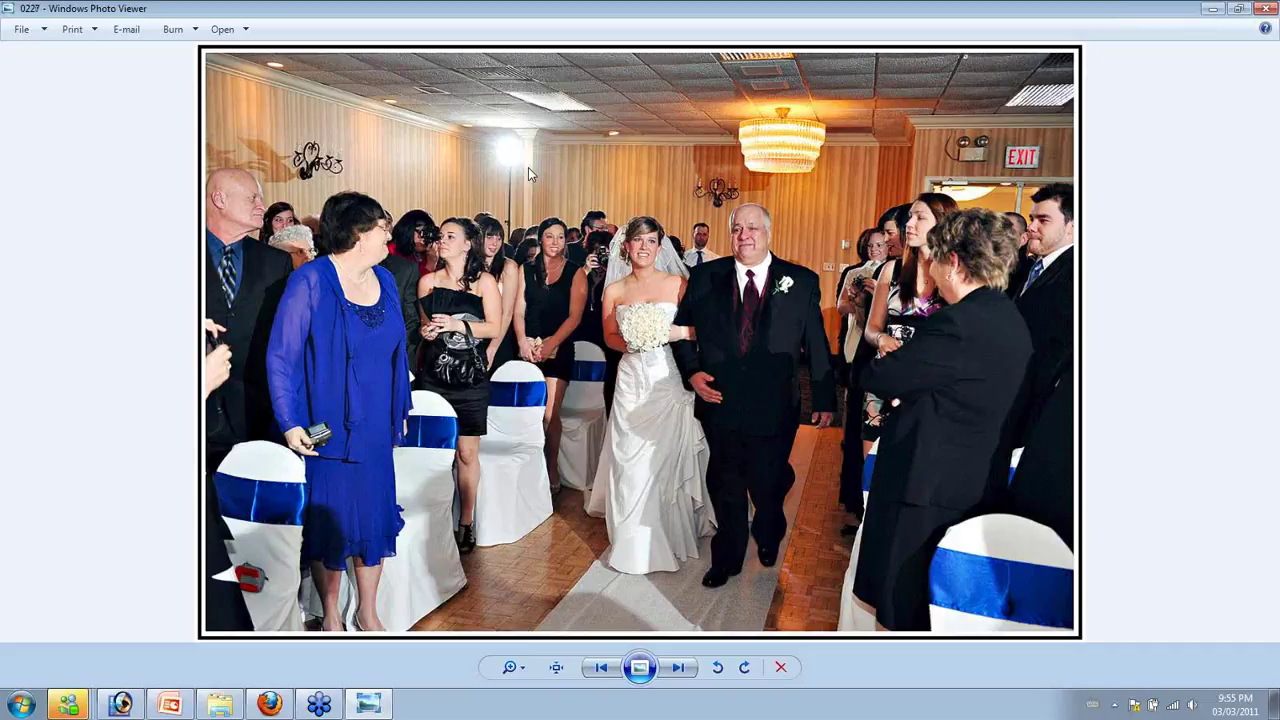
View the officiant with the waiting groomsmen, the bride and father arriving, and the father greeting the groom in photo 0233
{"action": "key", "text": "Right"}
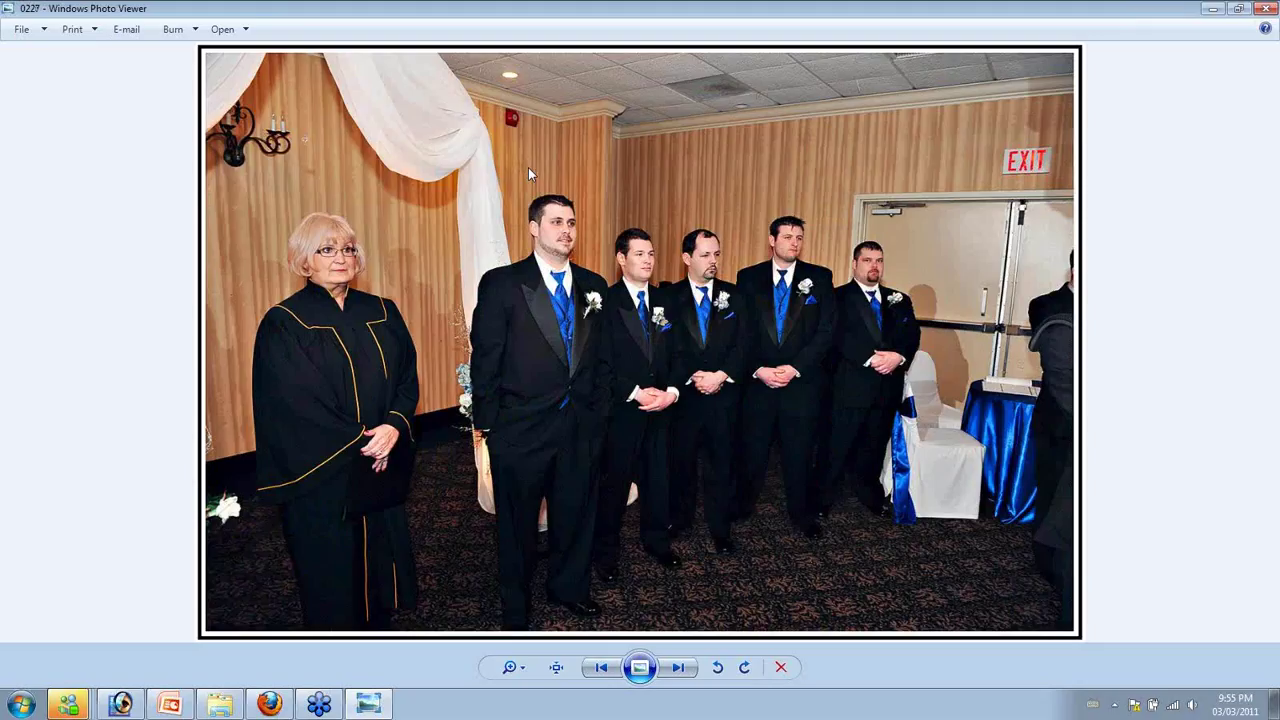
{"action": "key", "text": "Right"}
{"action": "key", "text": "Right"}
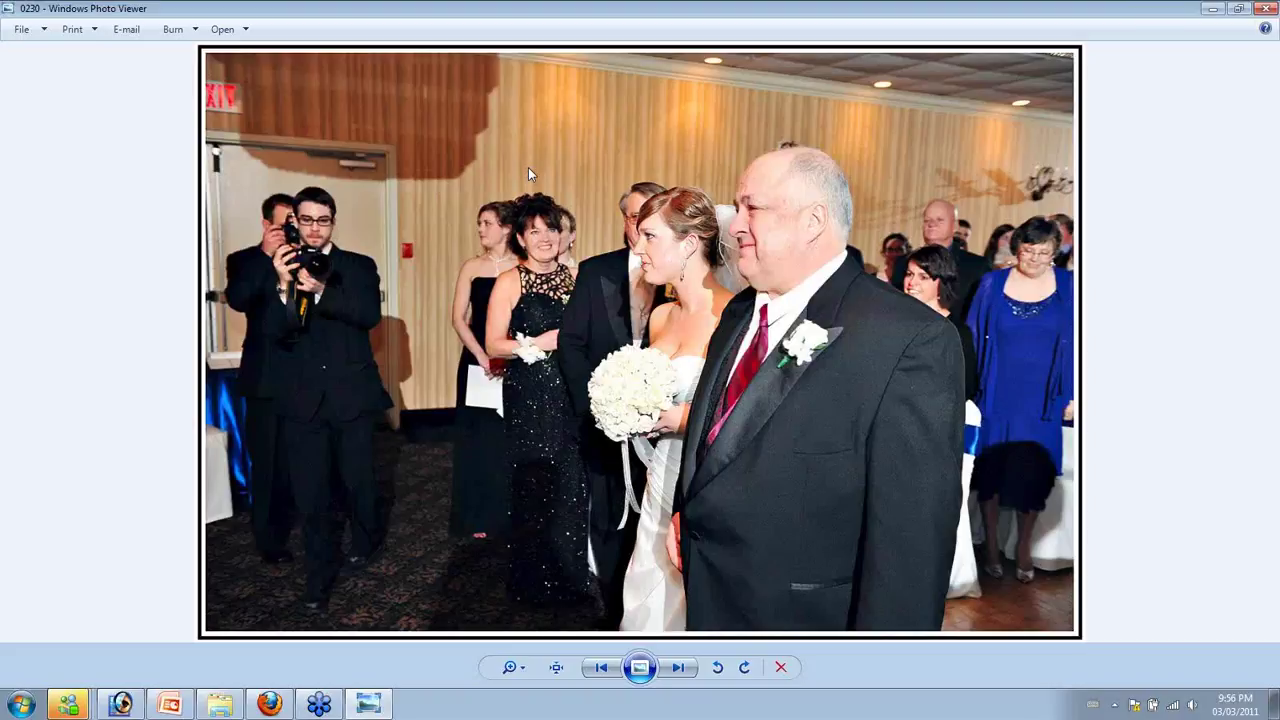
{"action": "key", "text": "Right"}
{"action": "key", "text": "Right"}
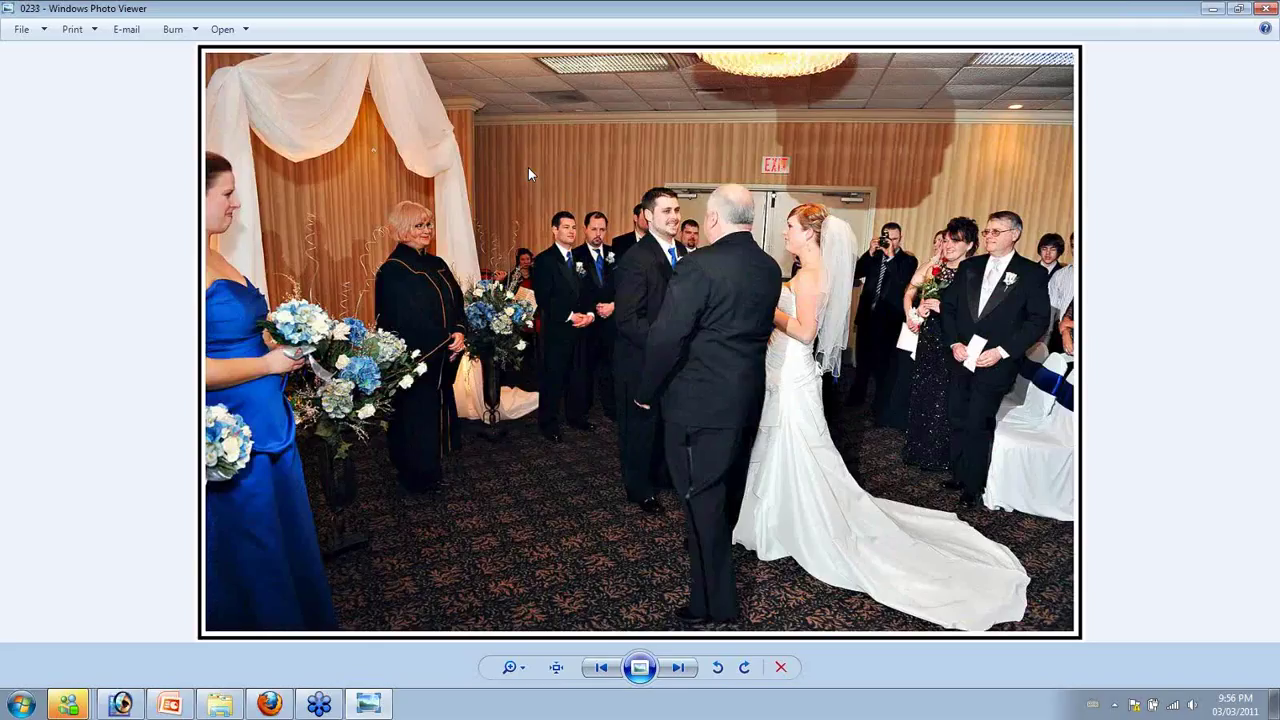
Return to the close view of the bride and father, and review the handover sequence through the couple's embrace
{"action": "key", "text": "Left"}
{"action": "key", "text": "Left"}
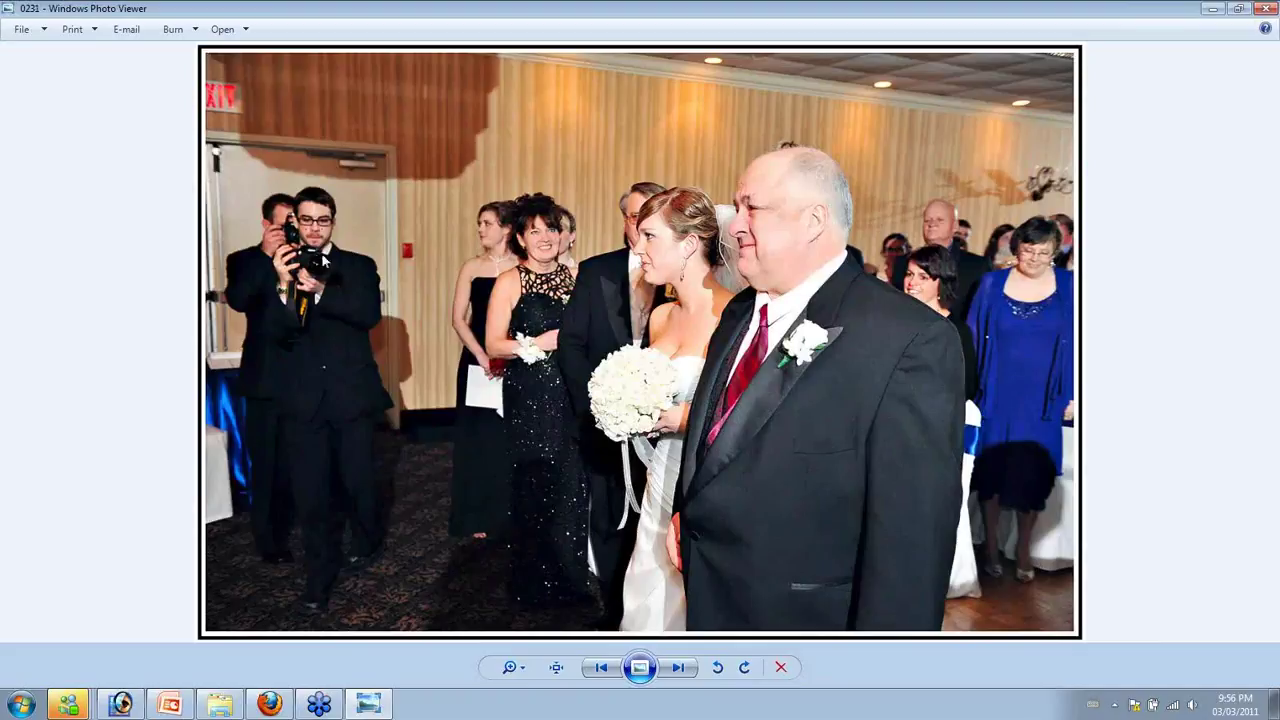
{"action": "key", "text": "Right"}
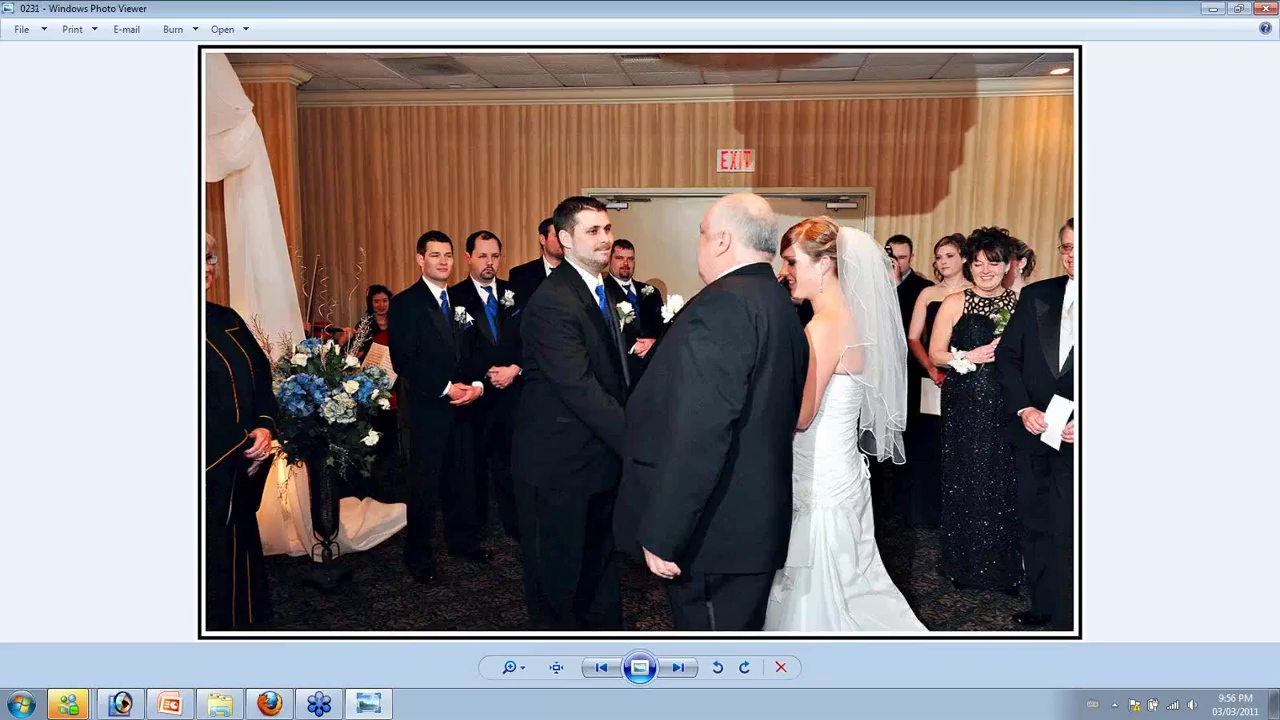
{"action": "key", "text": "Right"}
{"action": "key", "text": "Right"}
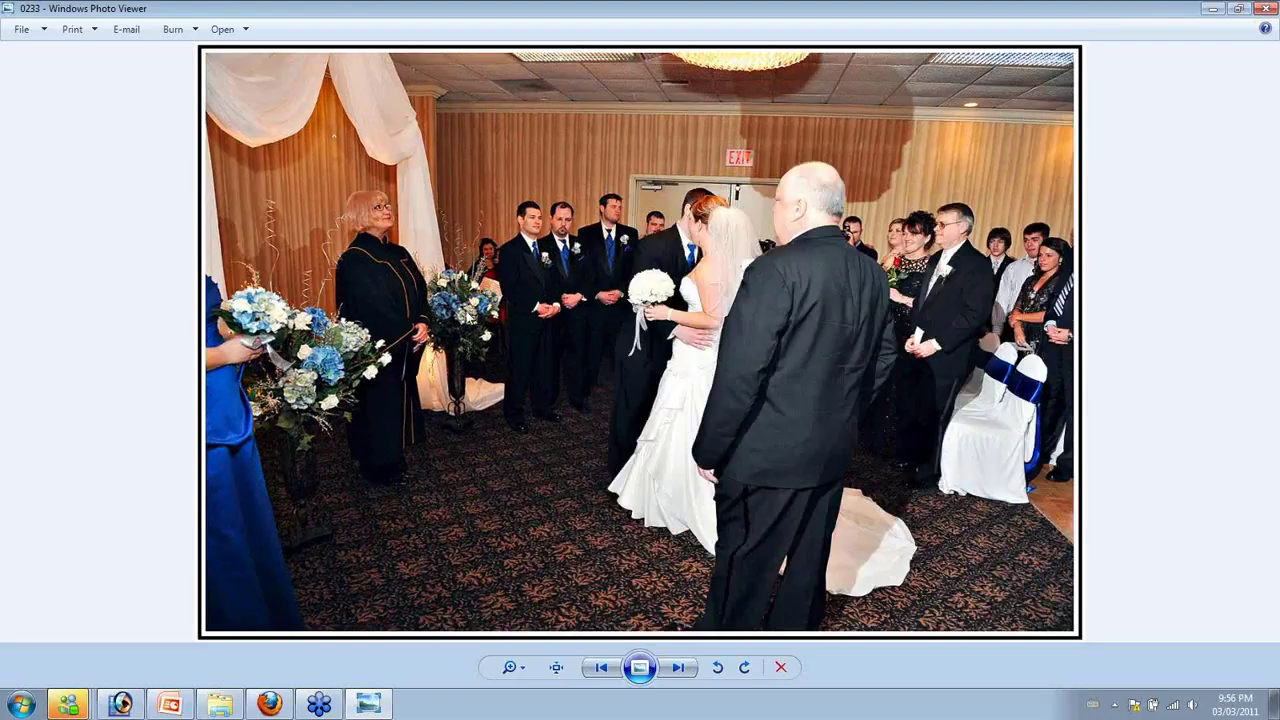
Examine the black-and-white ceremony close-ups of the groom, the standing guests and the emotional bride, through photo 0241
{"action": "key", "text": "Right"}
{"action": "key", "text": "Right"}
{"action": "key", "text": "Right"}
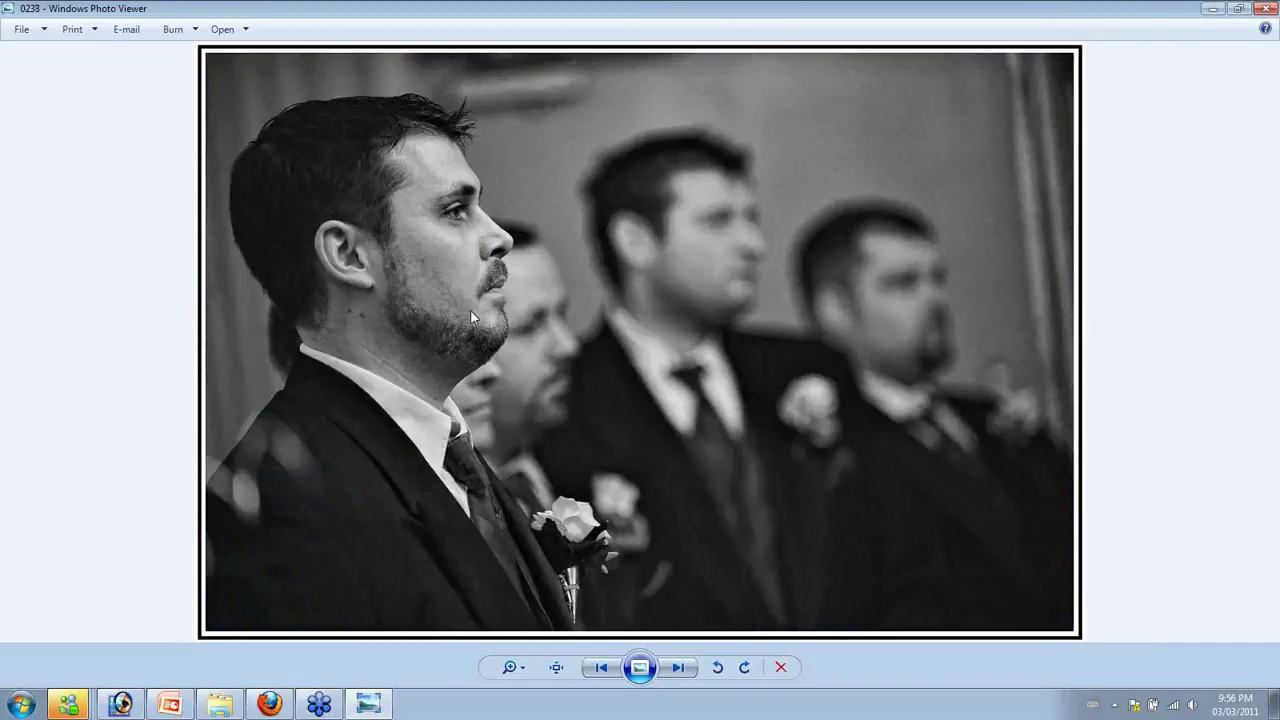
{"action": "key", "text": "Right"}
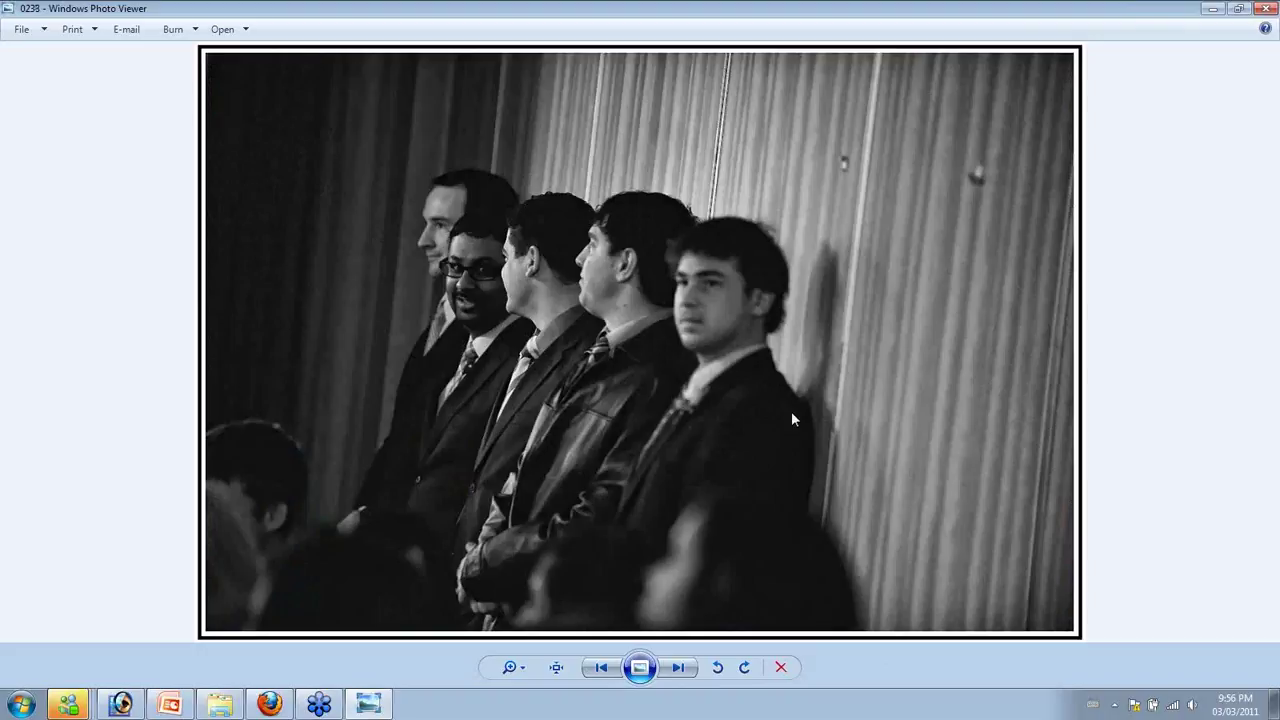
{"action": "key", "text": "Right"}
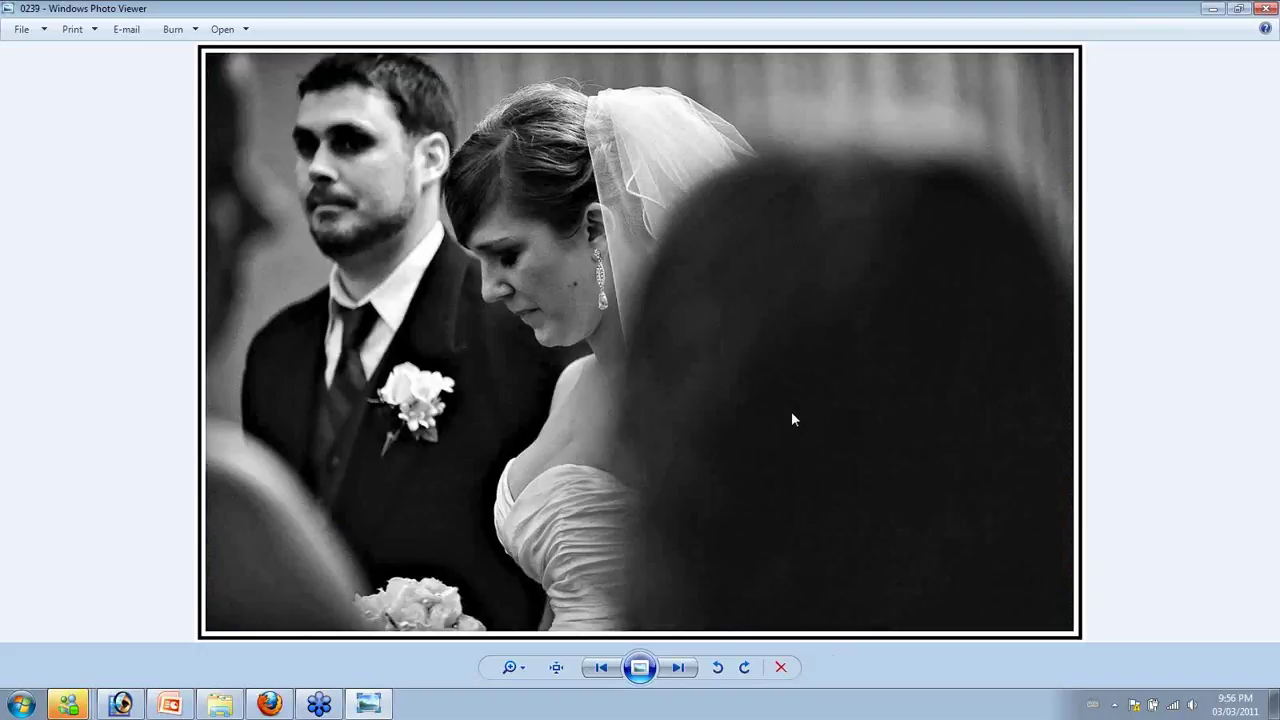
{"action": "key", "text": "Right"}
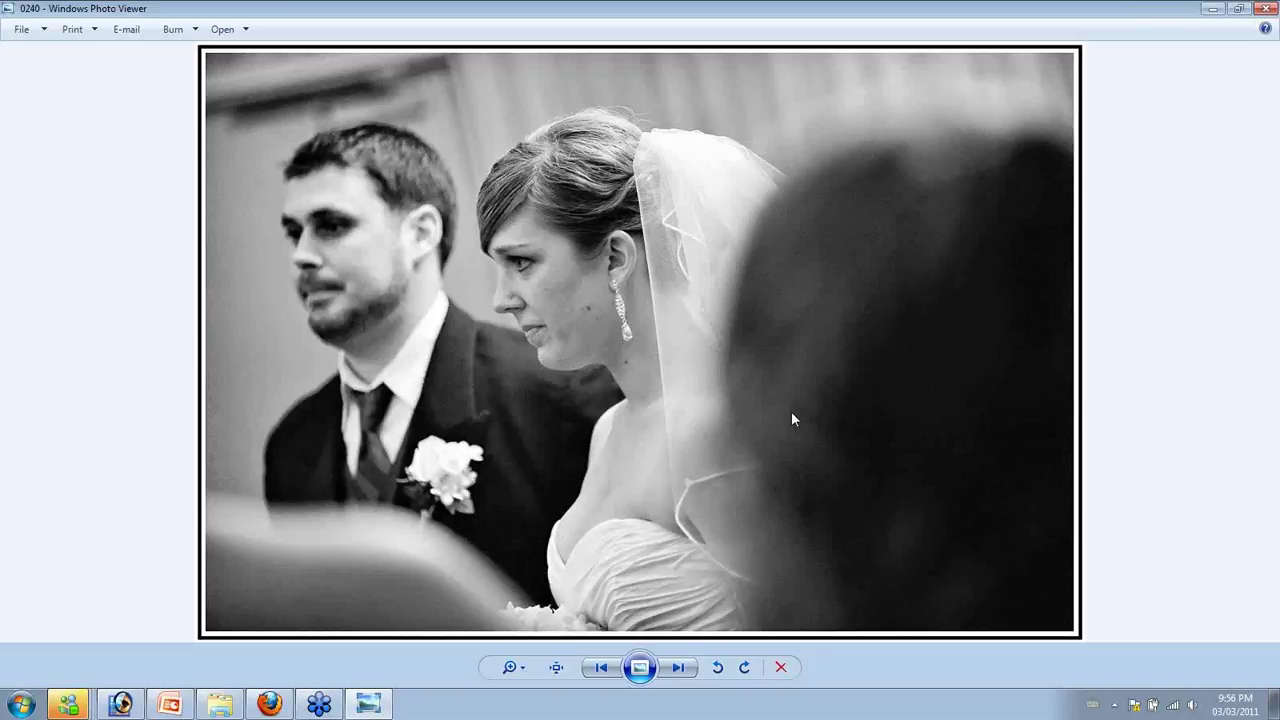
{"action": "key", "text": "Right"}
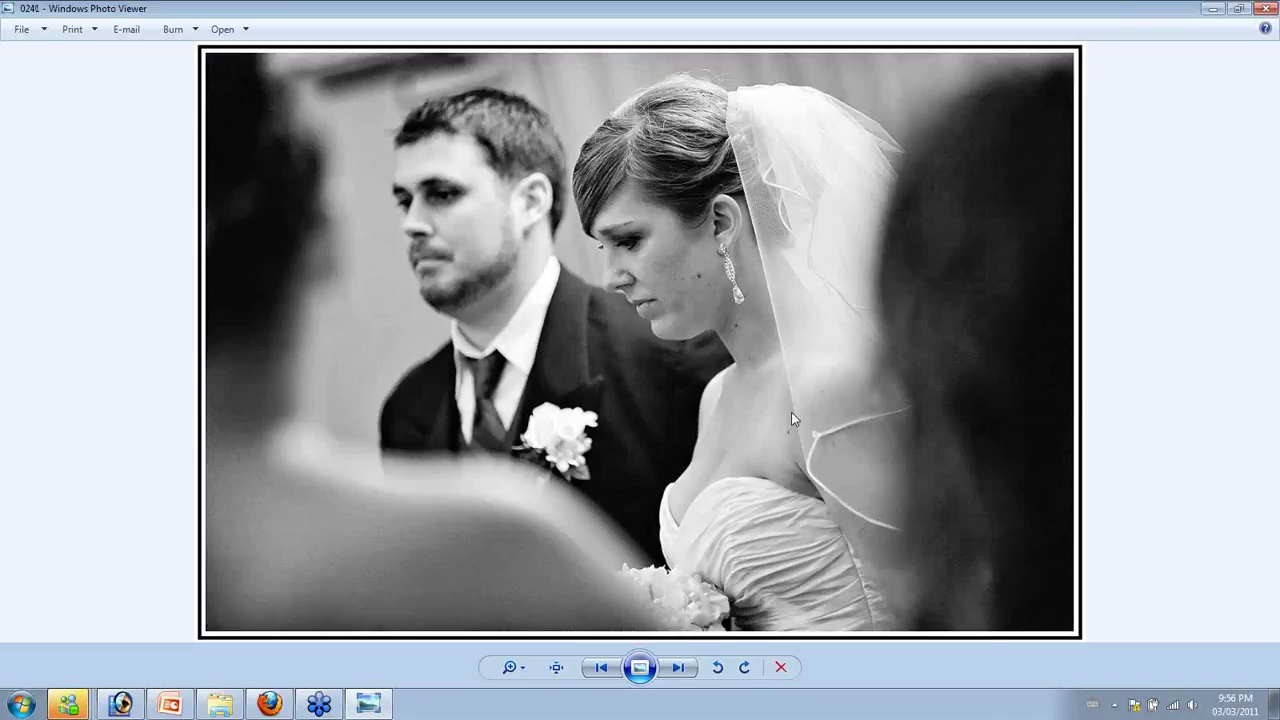
View the wide ceremony shot from the back of the aisle in photo 0243, continuing through the black-and-white groomsmen shots
{"action": "key", "text": "Right"}
{"action": "key", "text": "Right"}
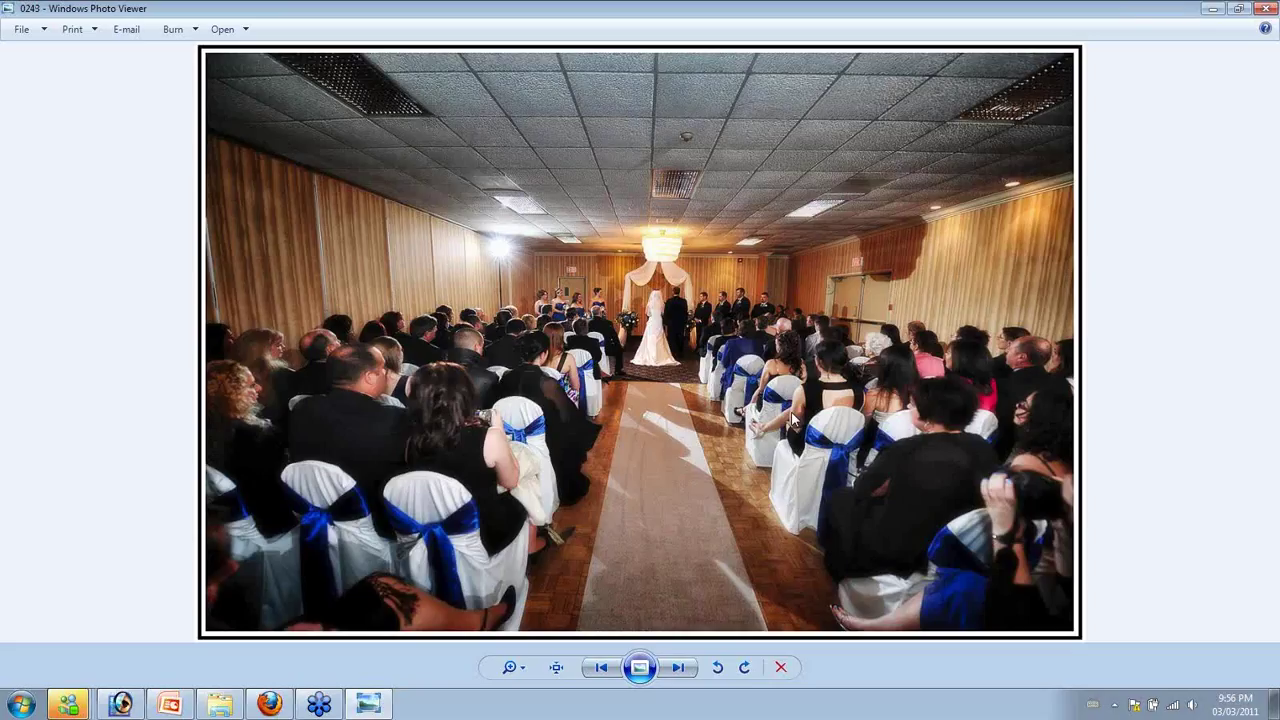
{"action": "key", "text": "Right"}
{"action": "key", "text": "Right"}
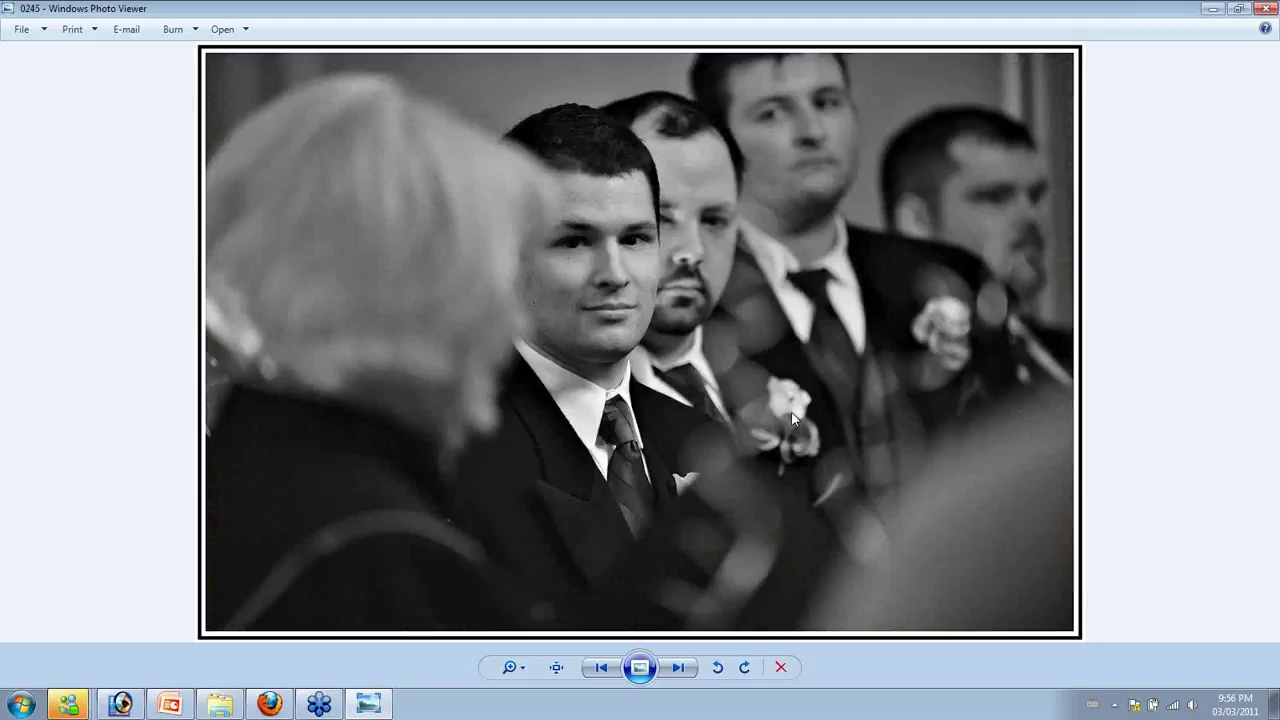
{"action": "key", "text": "Right"}
{"action": "key", "text": "Right"}
{"action": "key", "text": "Right"}
{"action": "key", "text": "Right"}
{"action": "key", "text": "Right"}
{"action": "key", "text": "Right"}
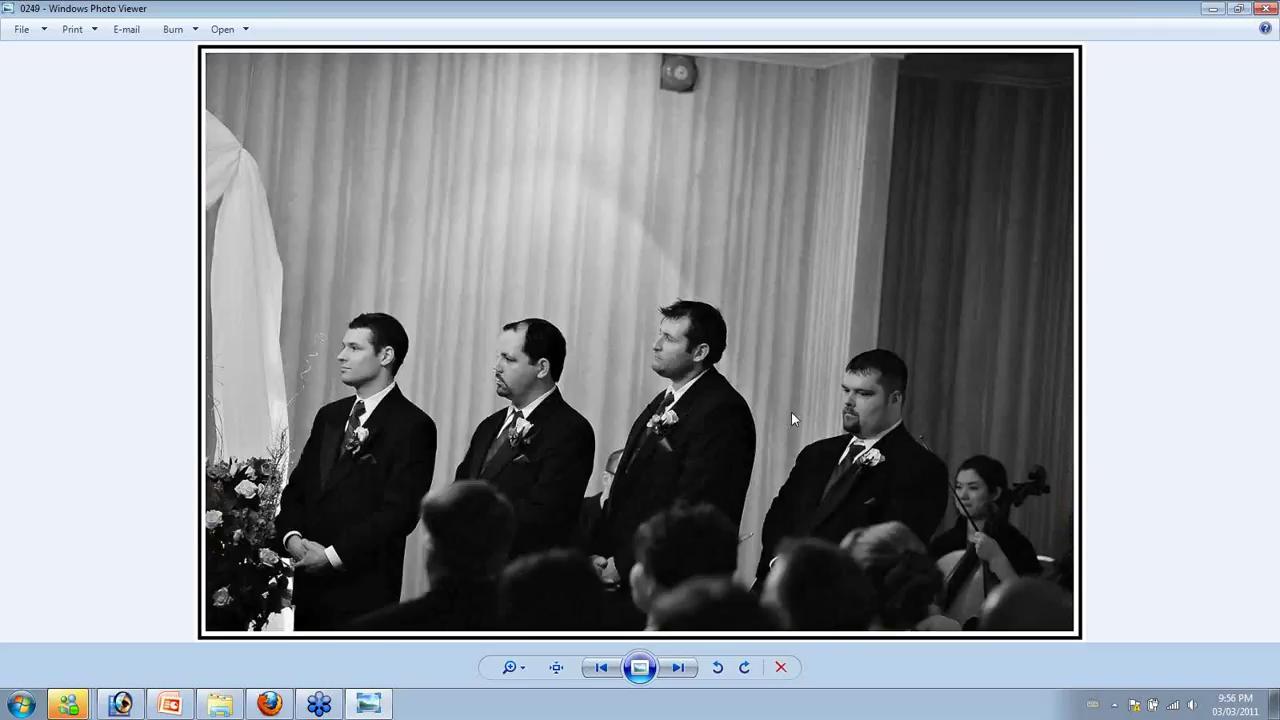
Go through the ceremony overview in photo 0252 and the reader's black-and-white portrait, continuing to the couple holding hands in photo 0259
{"action": "key", "text": "Right"}
{"action": "key", "text": "Right"}
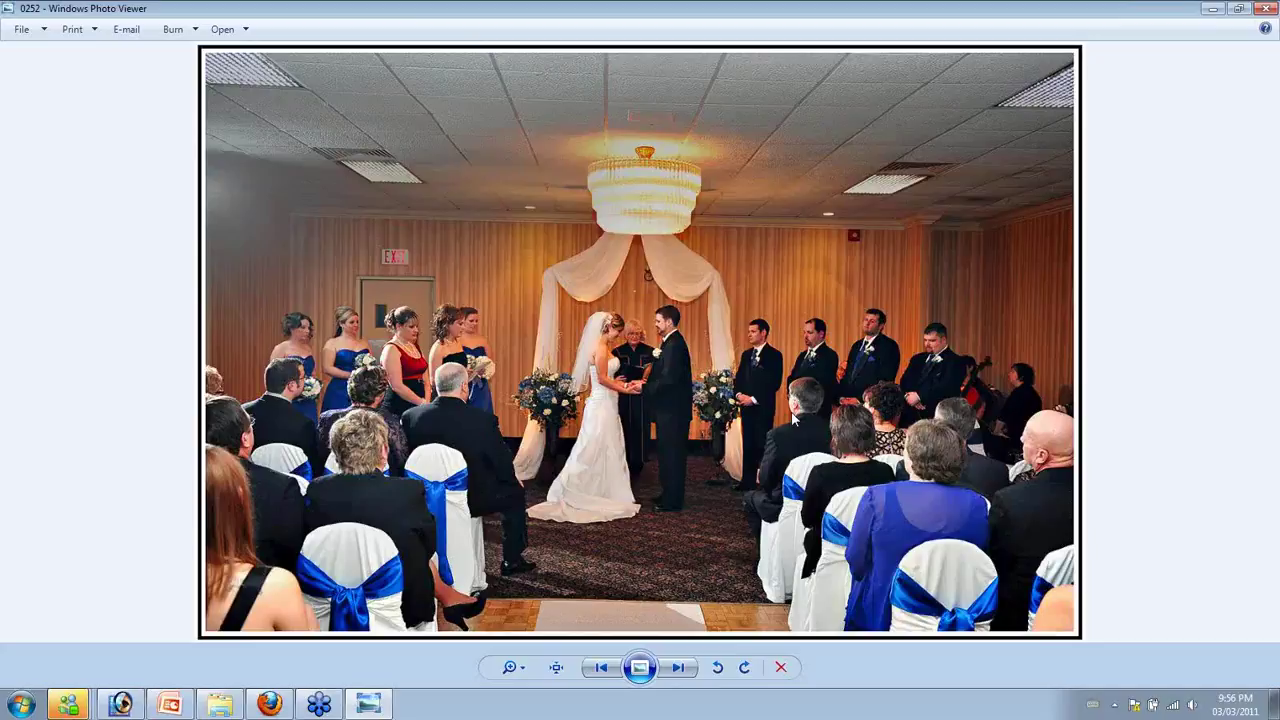
{"action": "key", "text": "Right"}
{"action": "key", "text": "Right"}
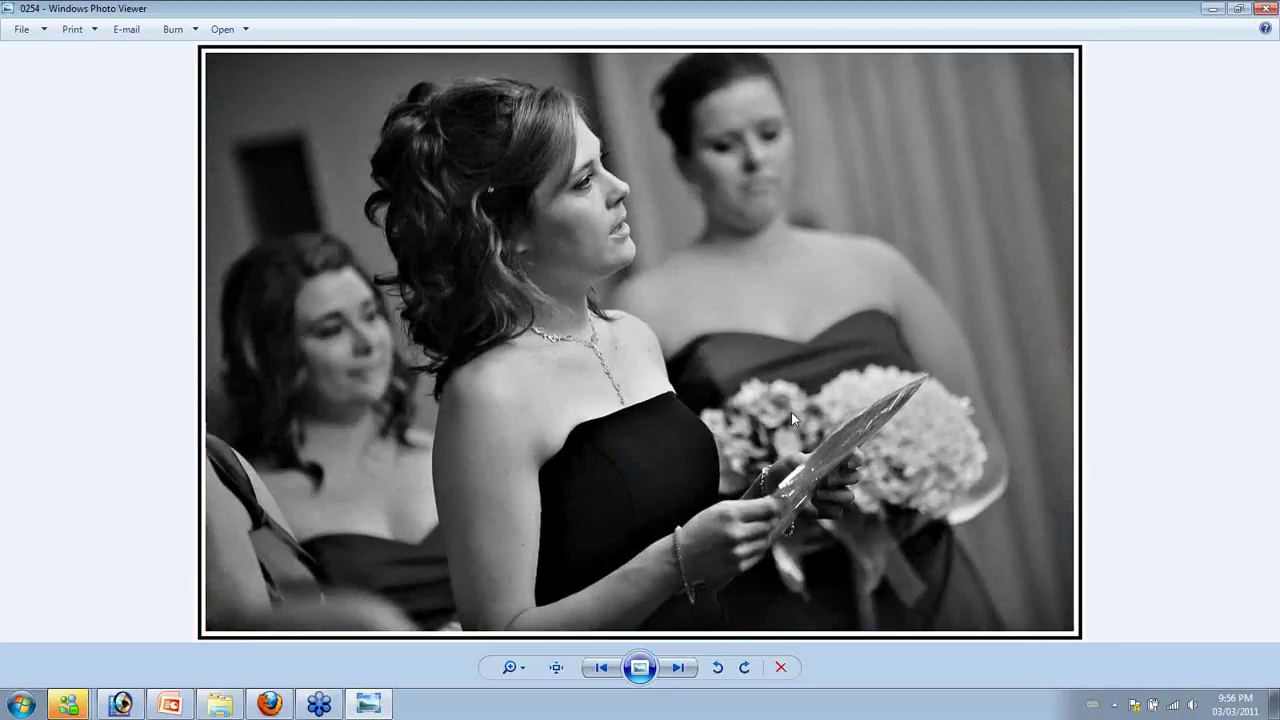
{"action": "key", "text": "Right"}
{"action": "key", "text": "Right"}
{"action": "key", "text": "Right"}
{"action": "key", "text": "Right"}
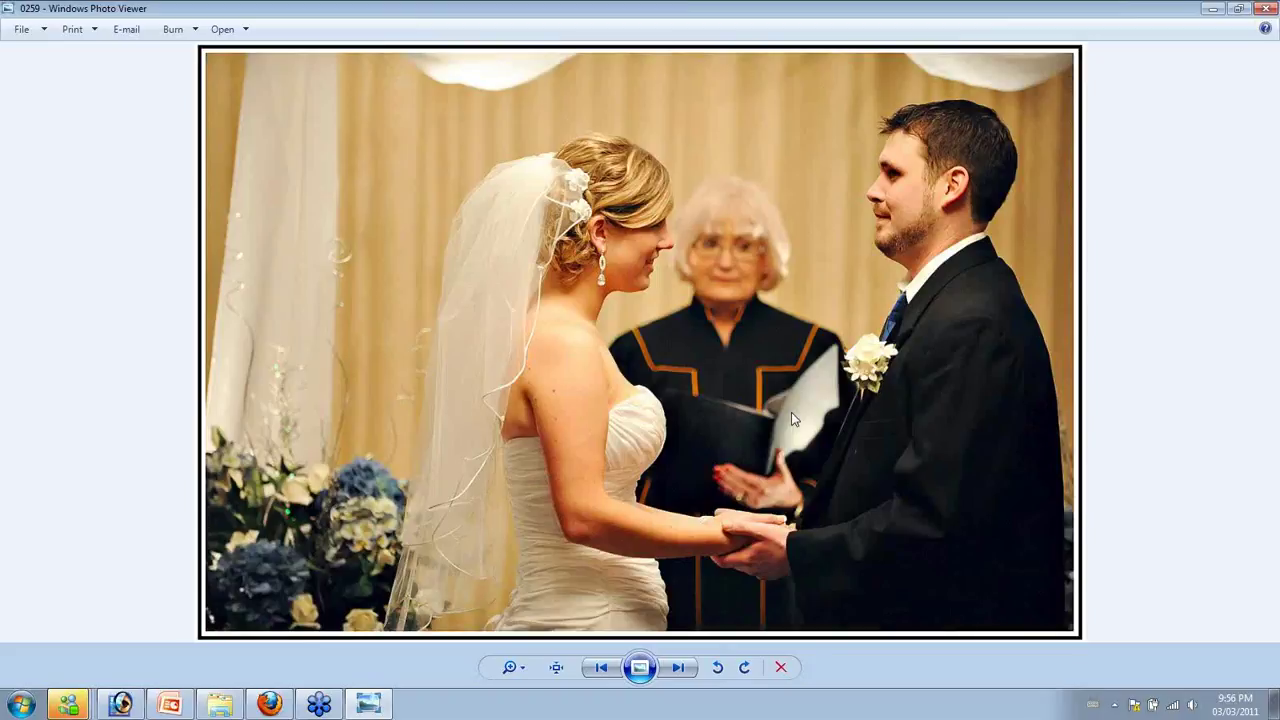
Examine the vow photos from the laughing couple in 0261 through the bride and parent close-ups to the couple before the officiant
{"action": "key", "text": "Right"}
{"action": "key", "text": "Right"}
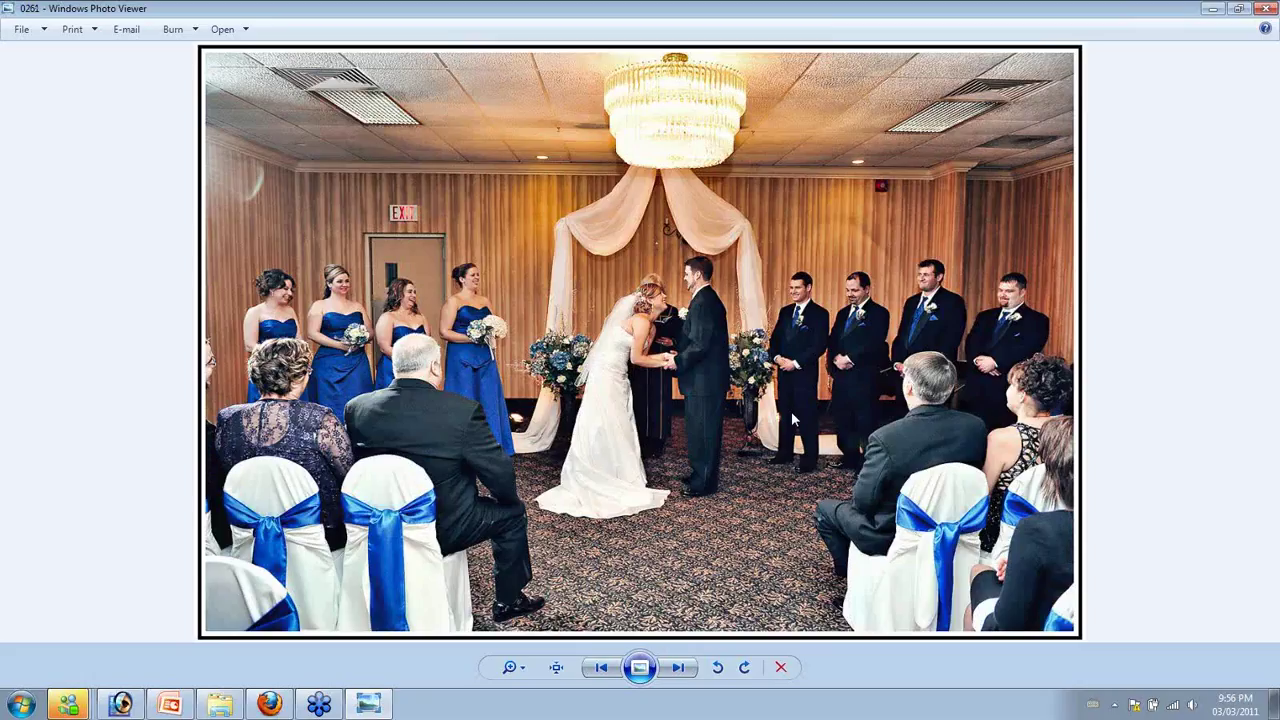
{"action": "key", "text": "Right"}
{"action": "key", "text": "Right"}
{"action": "key", "text": "Right"}
{"action": "key", "text": "Right"}
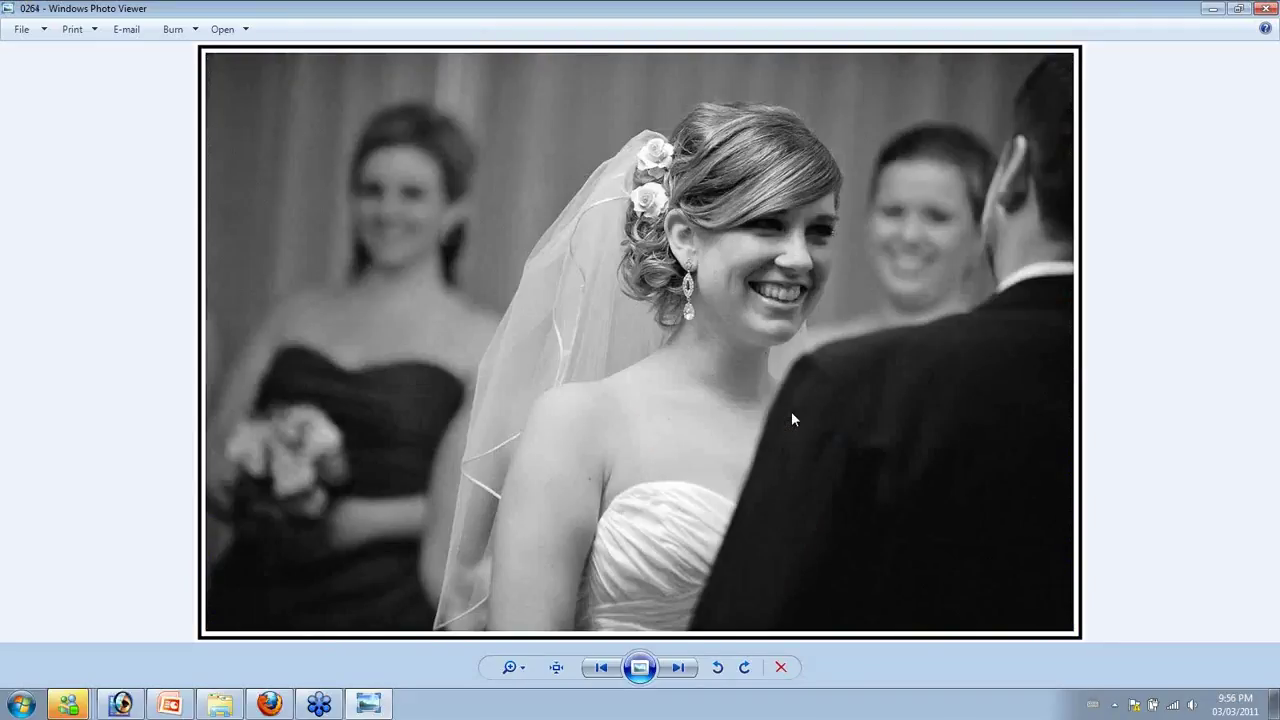
{"action": "key", "text": "Right"}
{"action": "key", "text": "Right"}
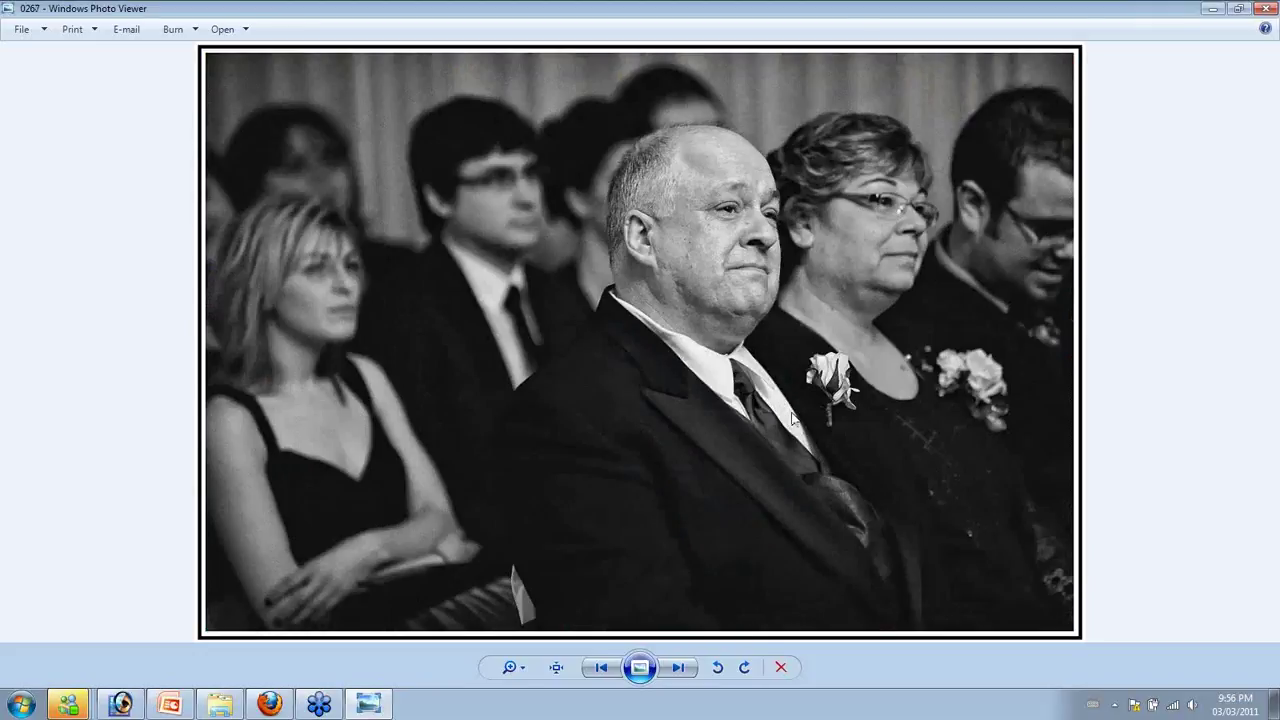
{"action": "key", "text": "Right"}
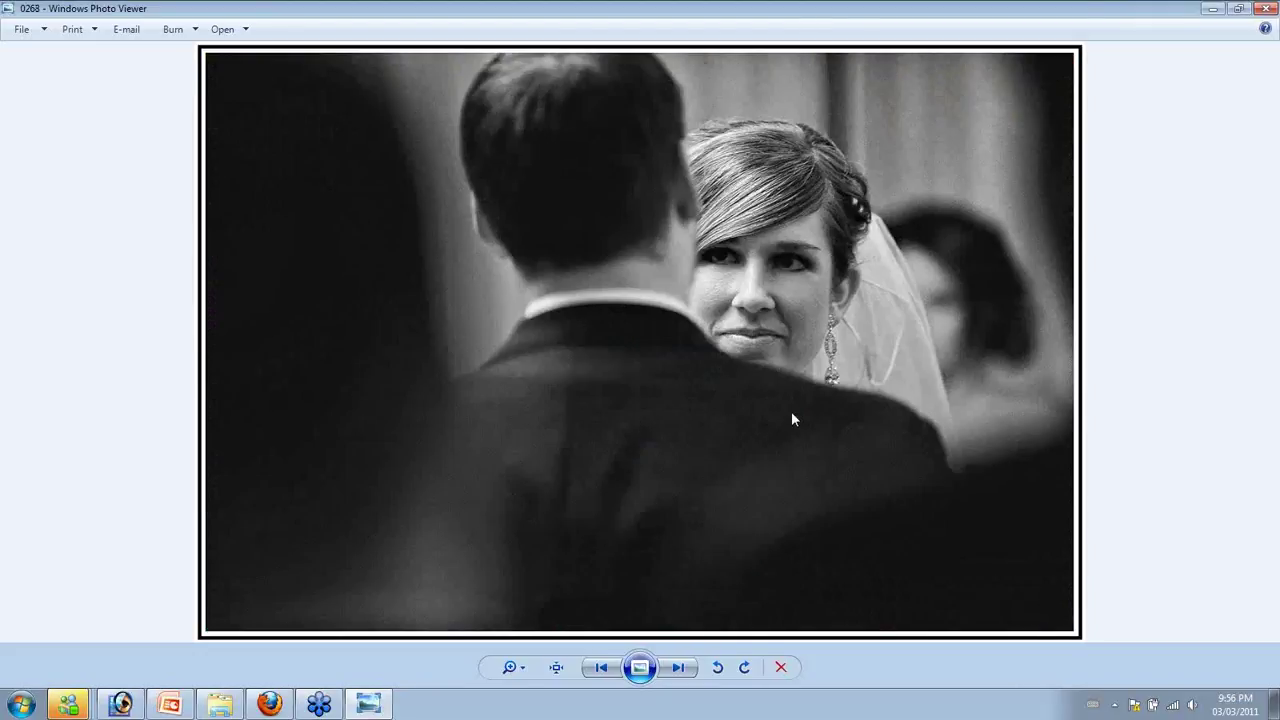
{"action": "key", "text": "Right"}
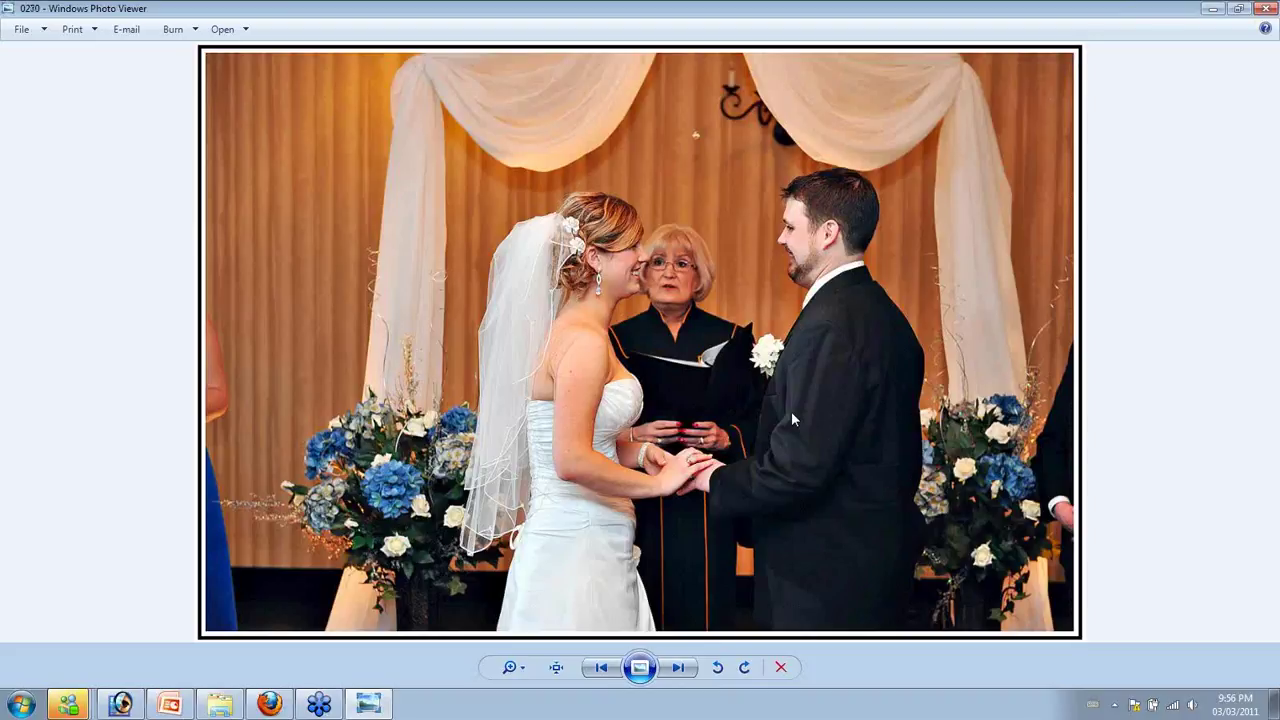
View the black-and-white bridesmaids photo 0271 and the ring close-up 0273, continuing to the register signing in photo 0288
{"action": "key", "text": "Right"}
{"action": "key", "text": "Right"}
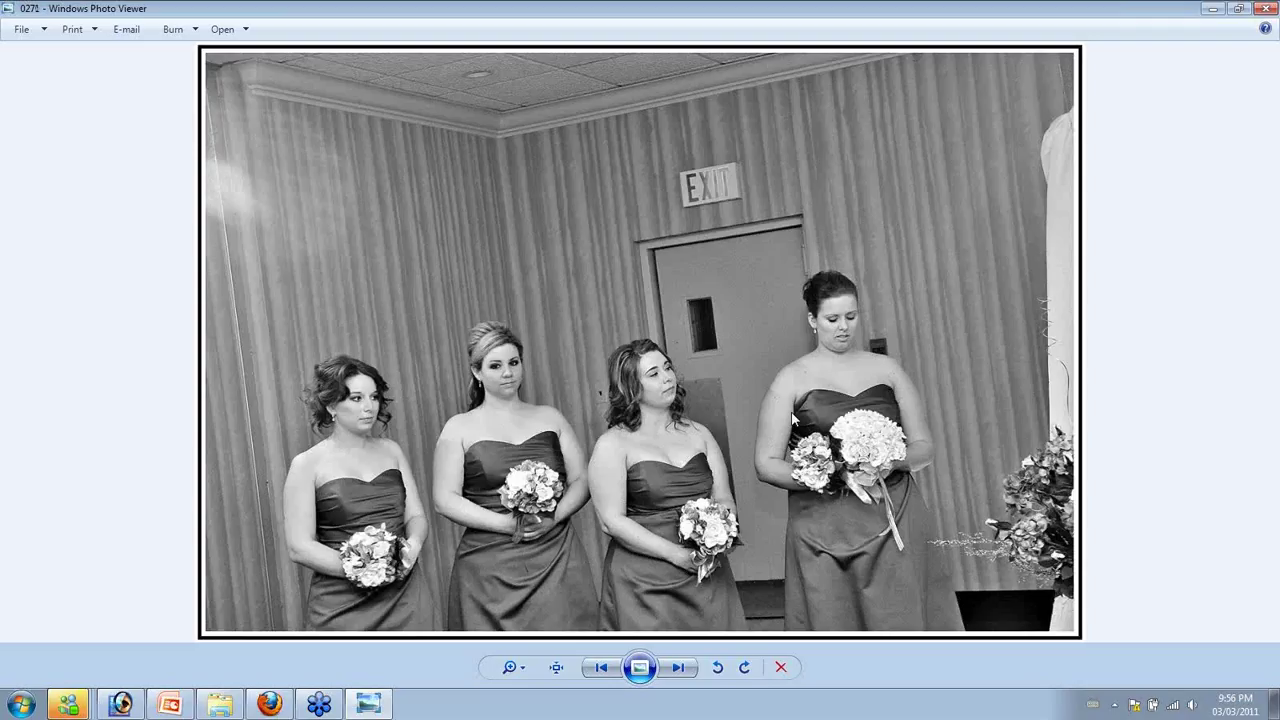
{"action": "key", "text": "Right"}
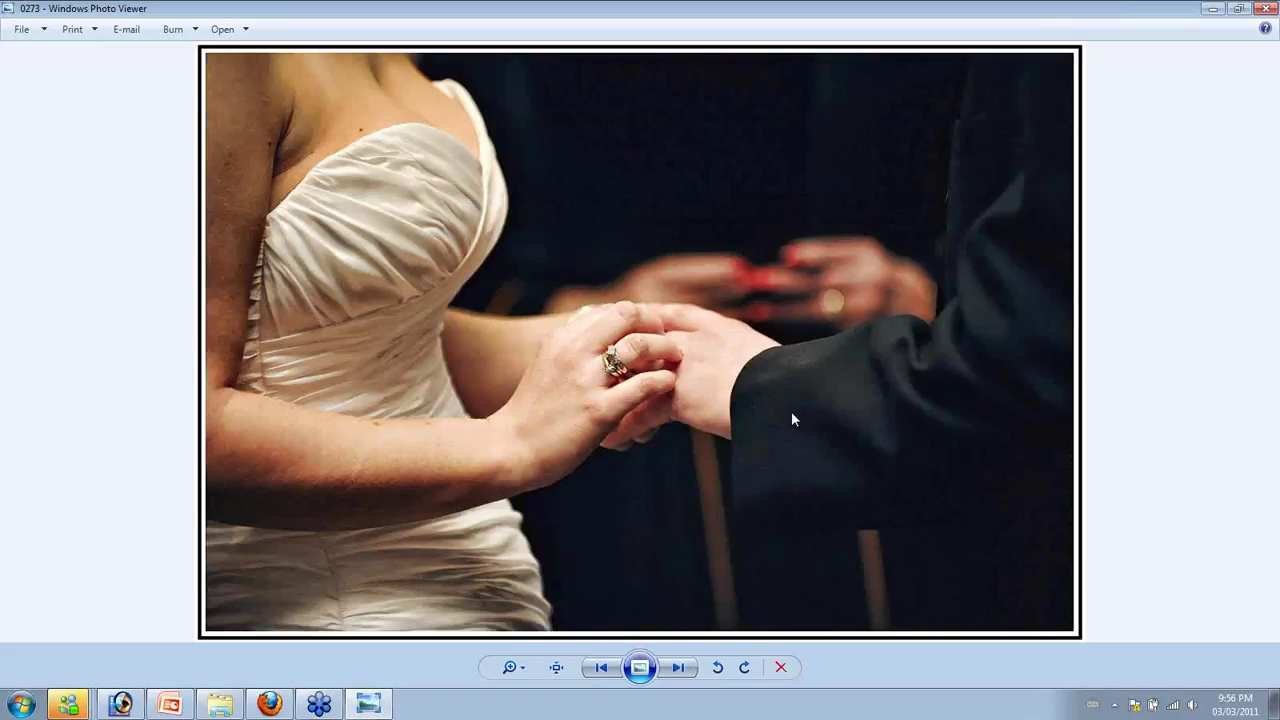
{"action": "key", "text": "Right"}
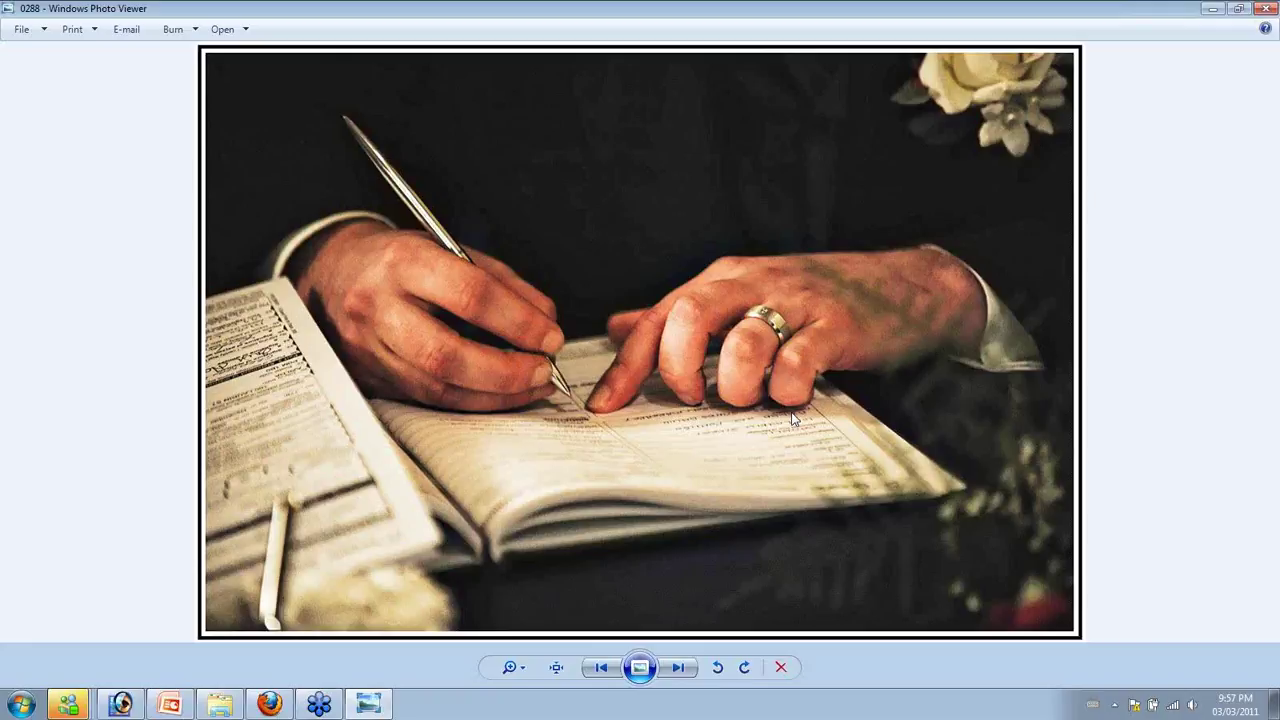
Go through the couple posing before the seated guests and the bride's black-and-white portrait to the violinist in photo 0291
{"action": "key", "text": "Right"}
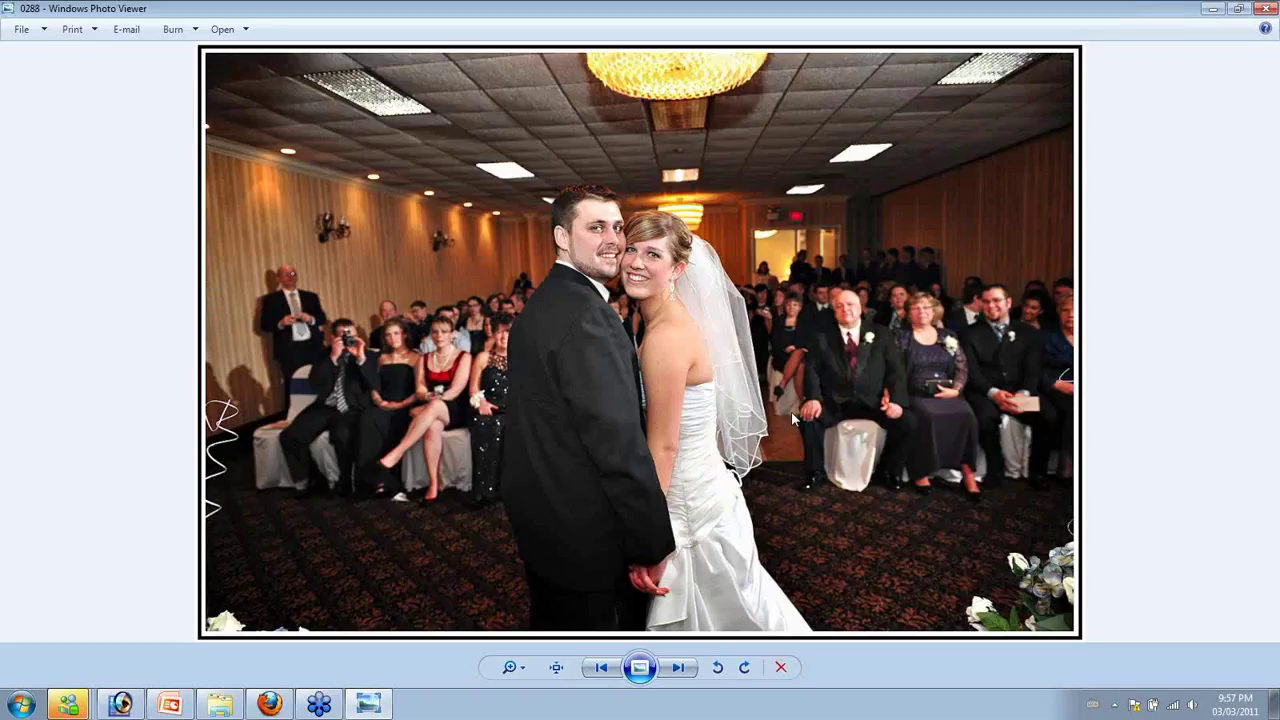
{"action": "key", "text": "Right"}
{"action": "key", "text": "Right"}
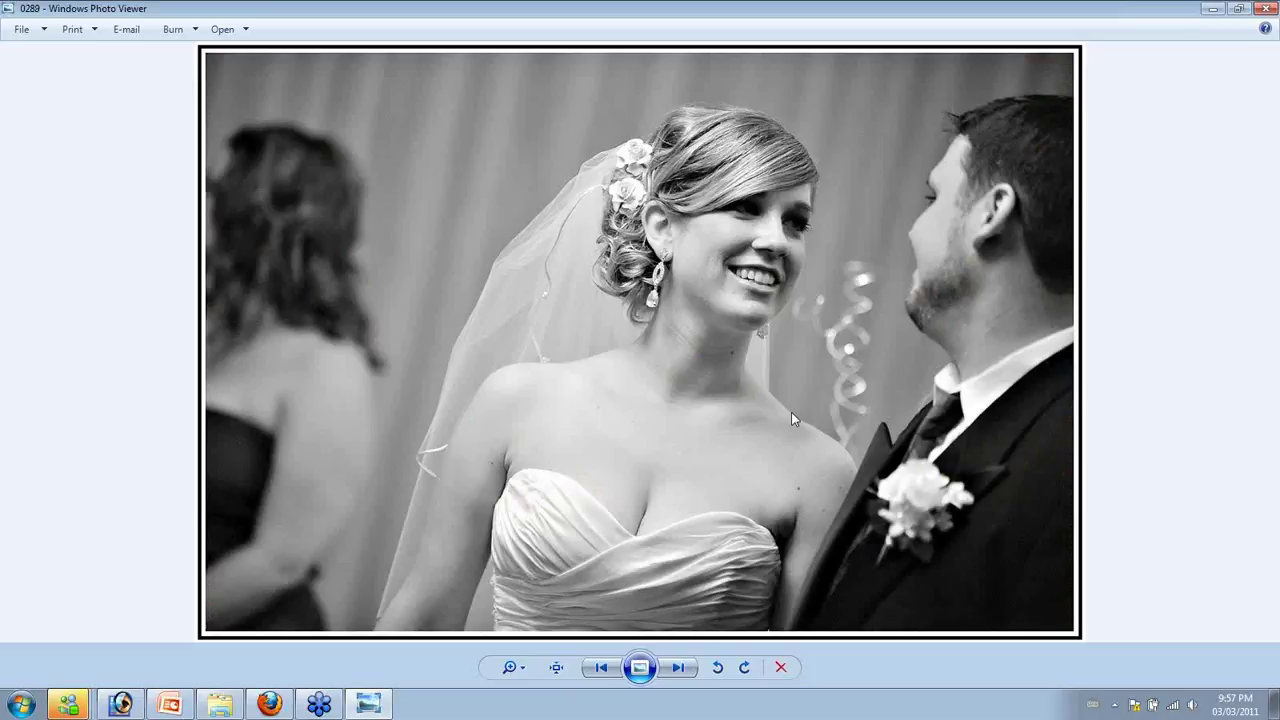
{"action": "key", "text": "Right"}
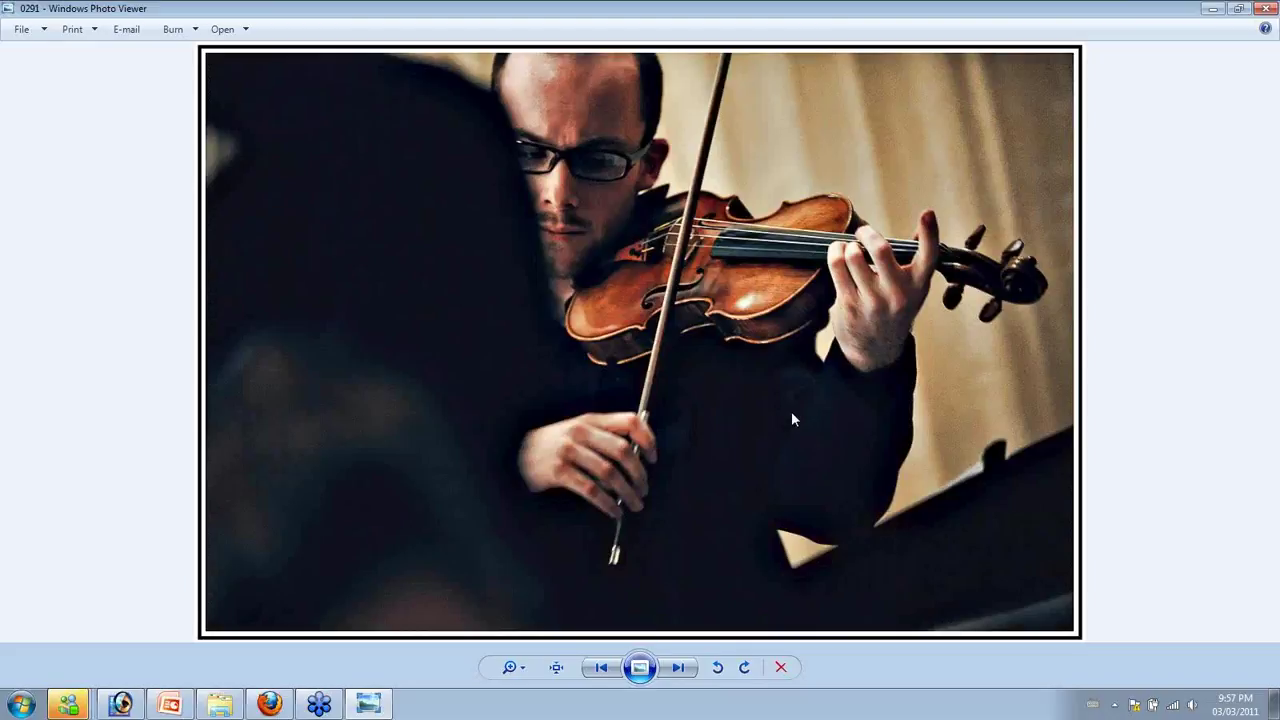
View the recessional photos from the couple leaving the altar and walking up the aisle through photo 0297 outside the ceremony room
{"action": "key", "text": "Right"}
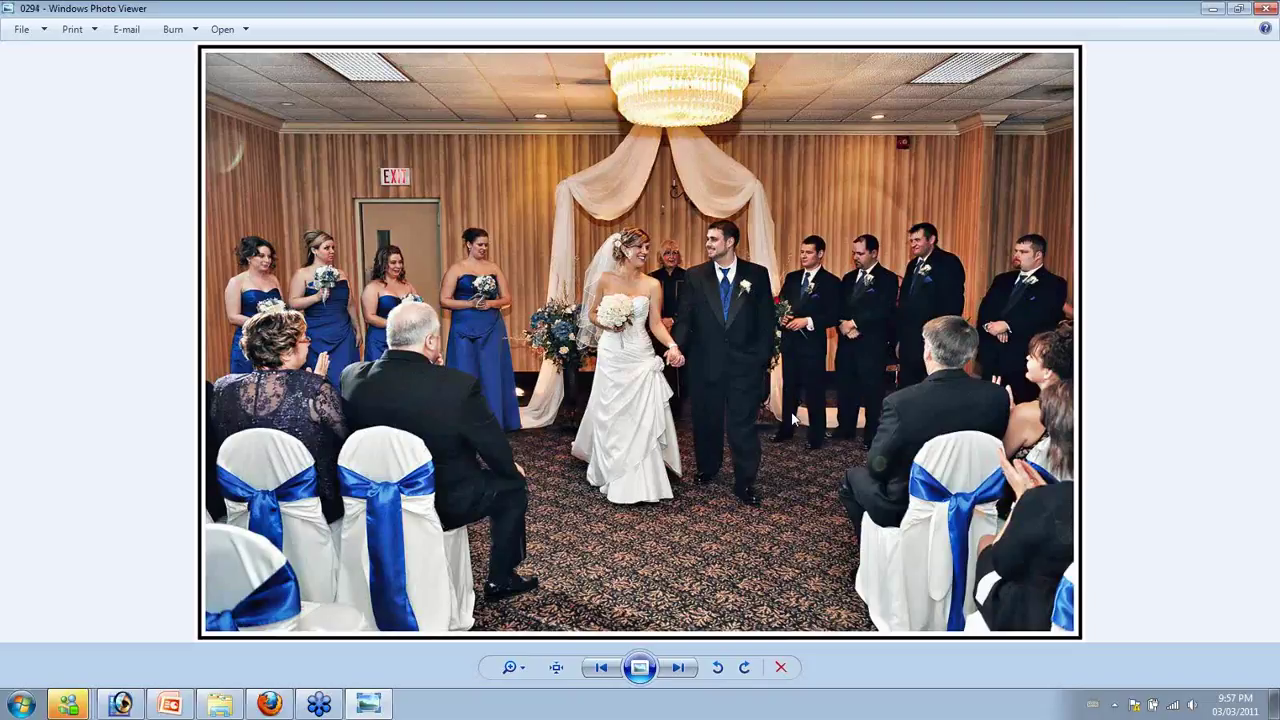
{"action": "key", "text": "Right"}
{"action": "key", "text": "Right"}
{"action": "key", "text": "Right"}
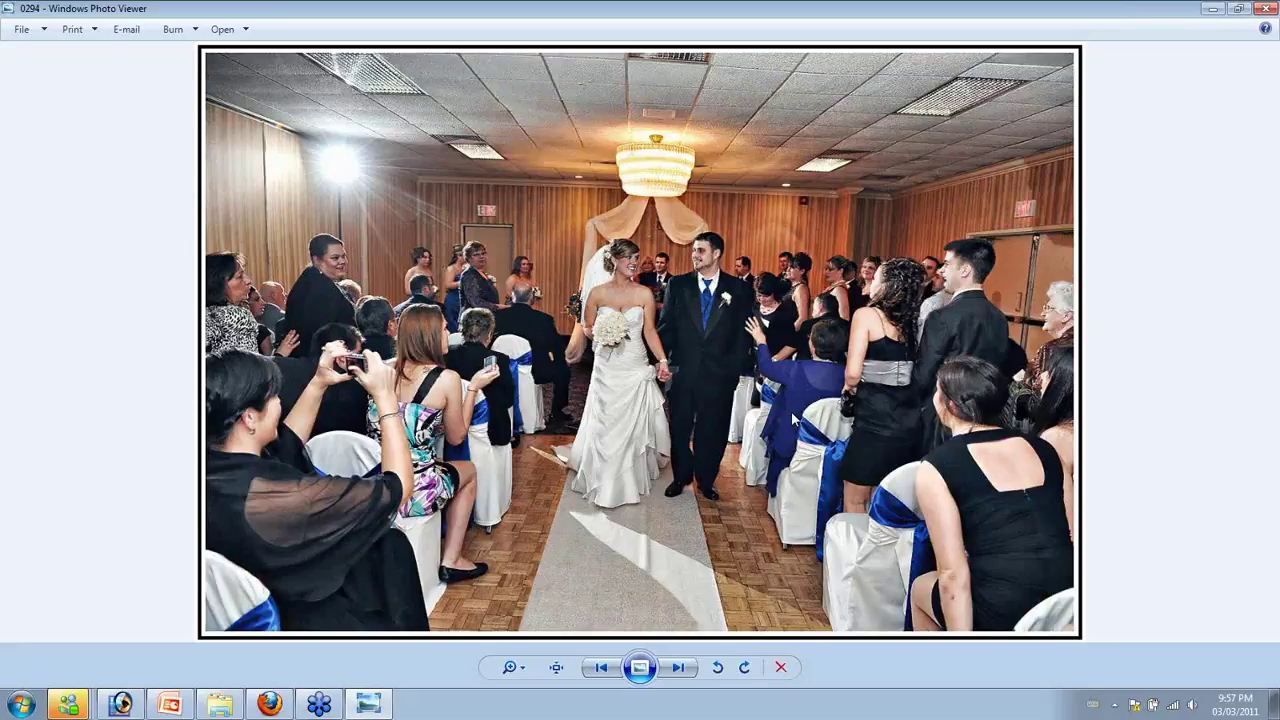
{"action": "key", "text": "Right"}
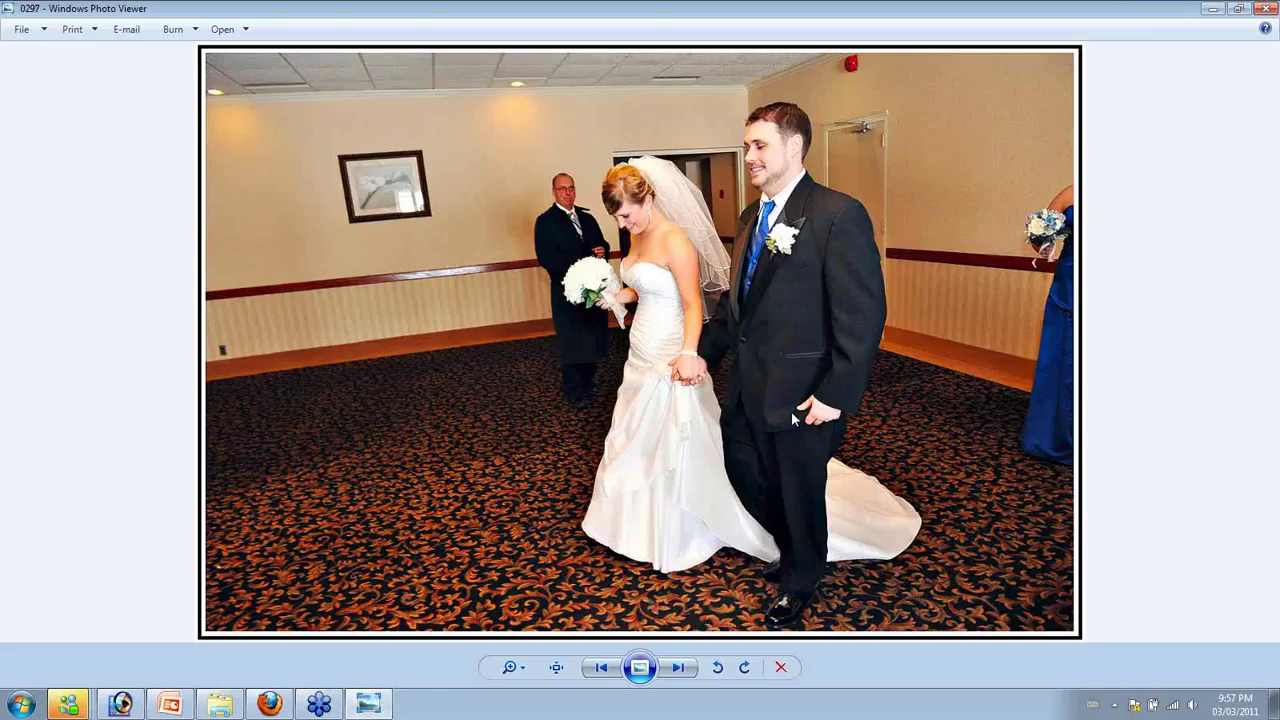
Examine the black-and-white photos of guests hugging the bride after the ceremony, from photo 0300 through 0303
{"action": "key", "text": "Right"}
{"action": "key", "text": "Right"}
{"action": "key", "text": "Right"}
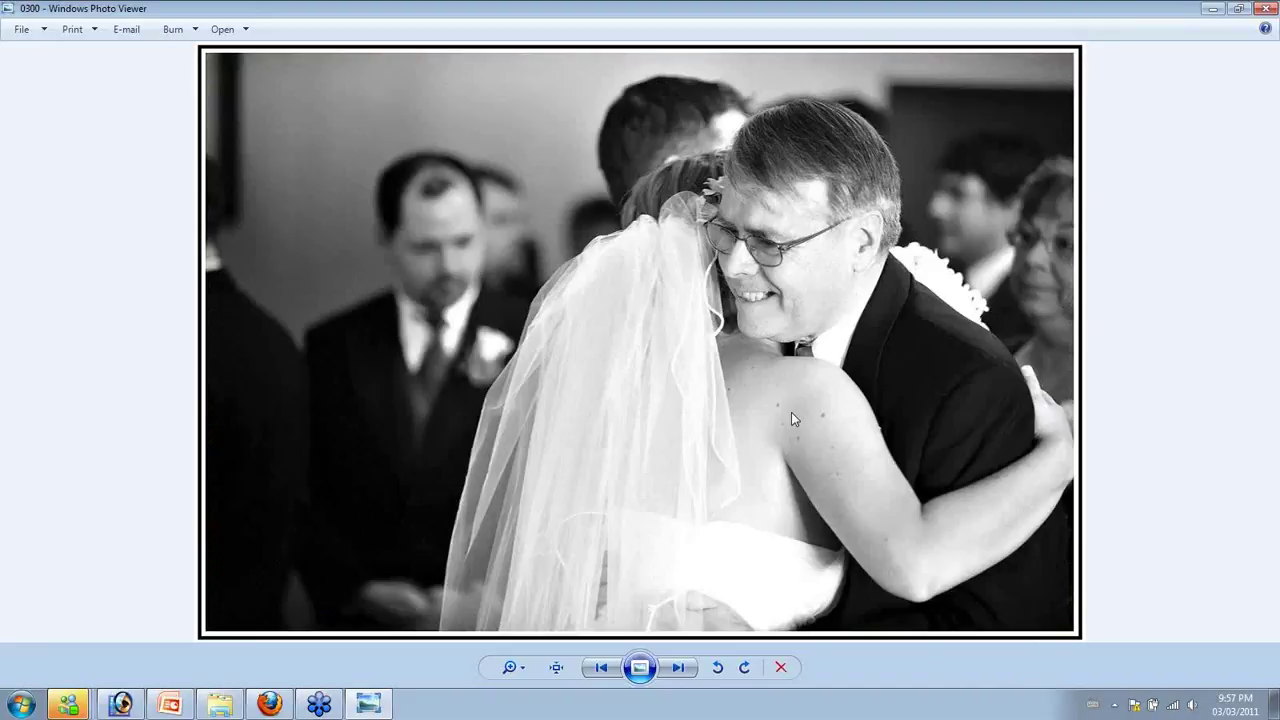
{"action": "key", "text": "Right"}
{"action": "key", "text": "Right"}
{"action": "key", "text": "Right"}
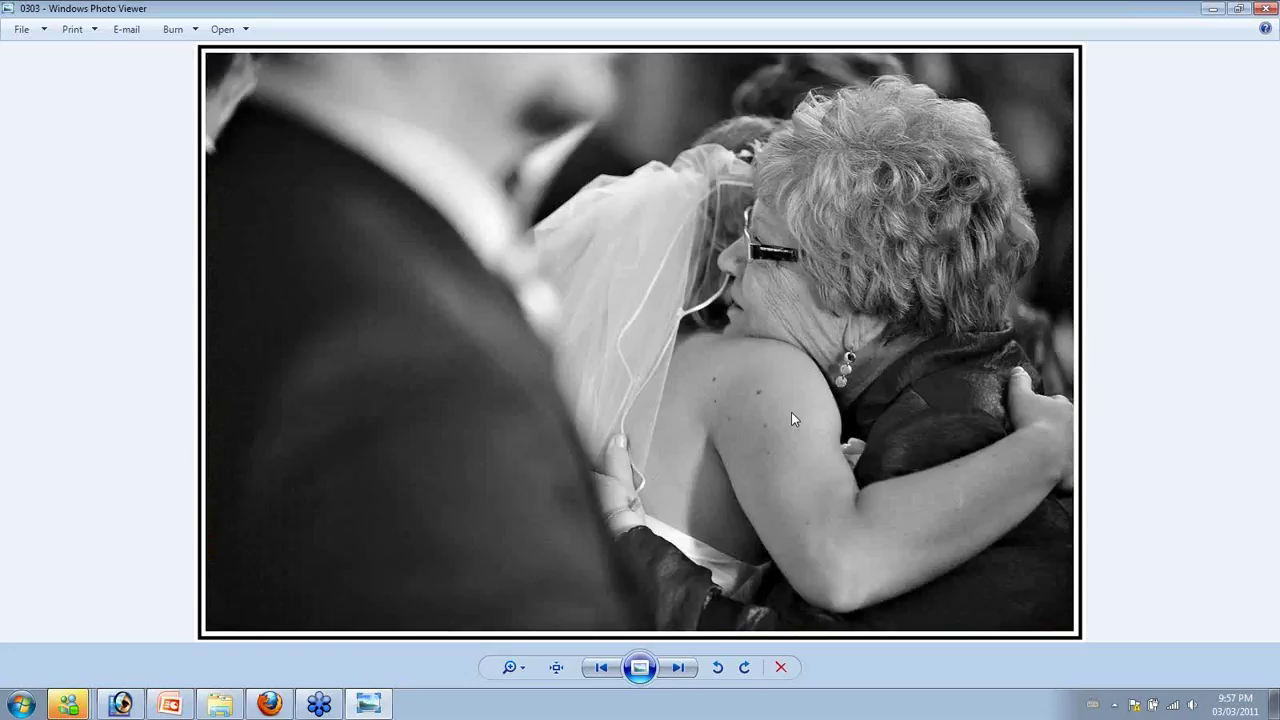
Continue through the black-and-white greeting shots from photo 0305 to the smiling groom between two guests in photo 0309
{"action": "key", "text": "Right"}
{"action": "key", "text": "Right"}
{"action": "key", "text": "Right"}
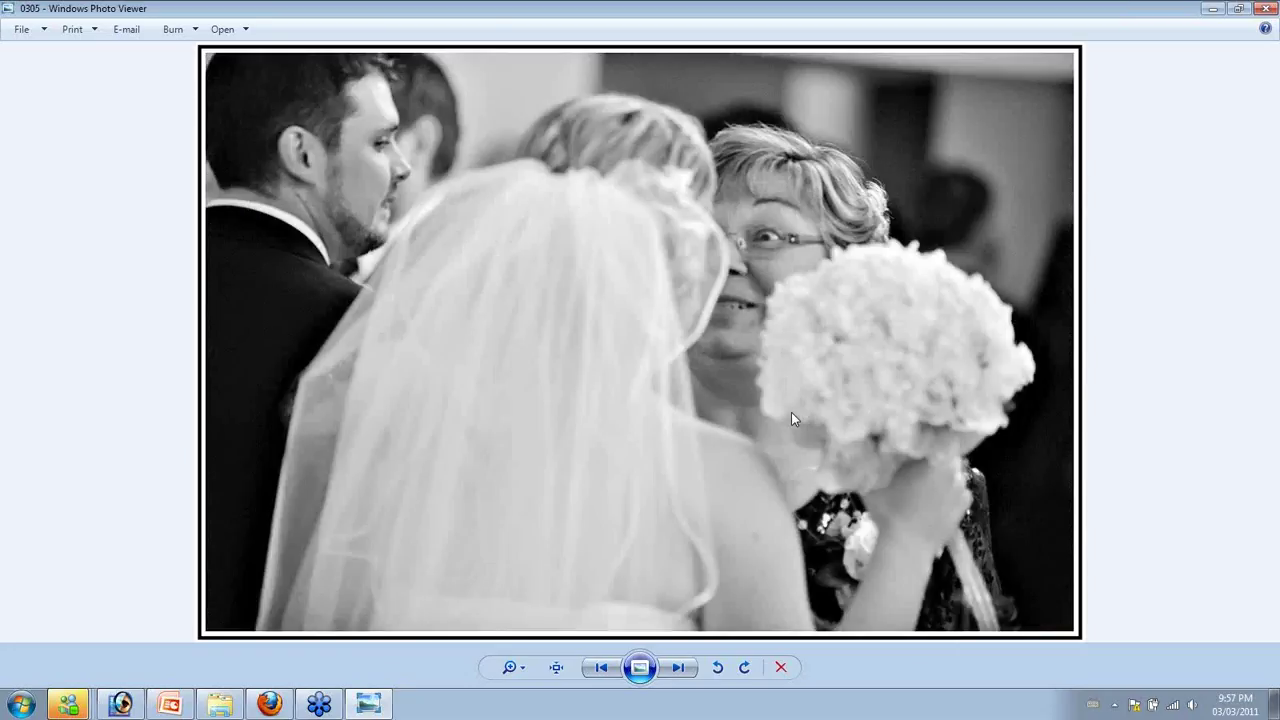
{"action": "key", "text": "Right"}
{"action": "key", "text": "Right"}
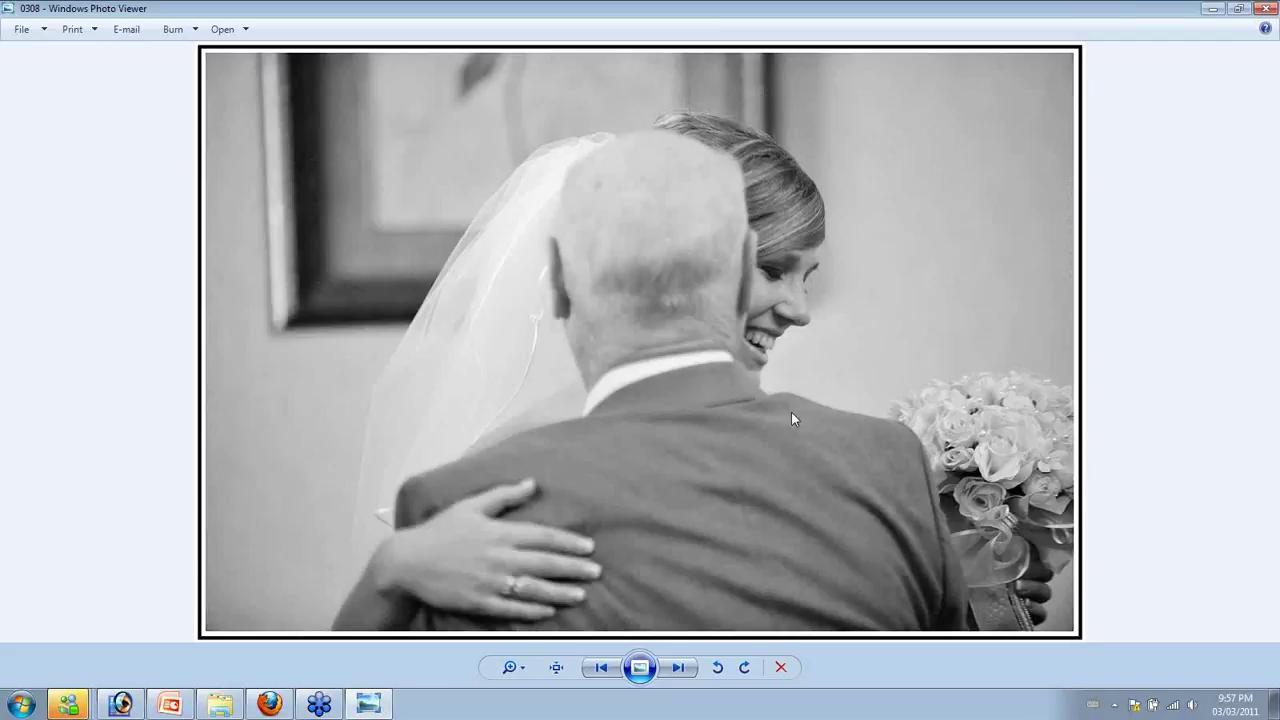
{"action": "key", "text": "Right"}
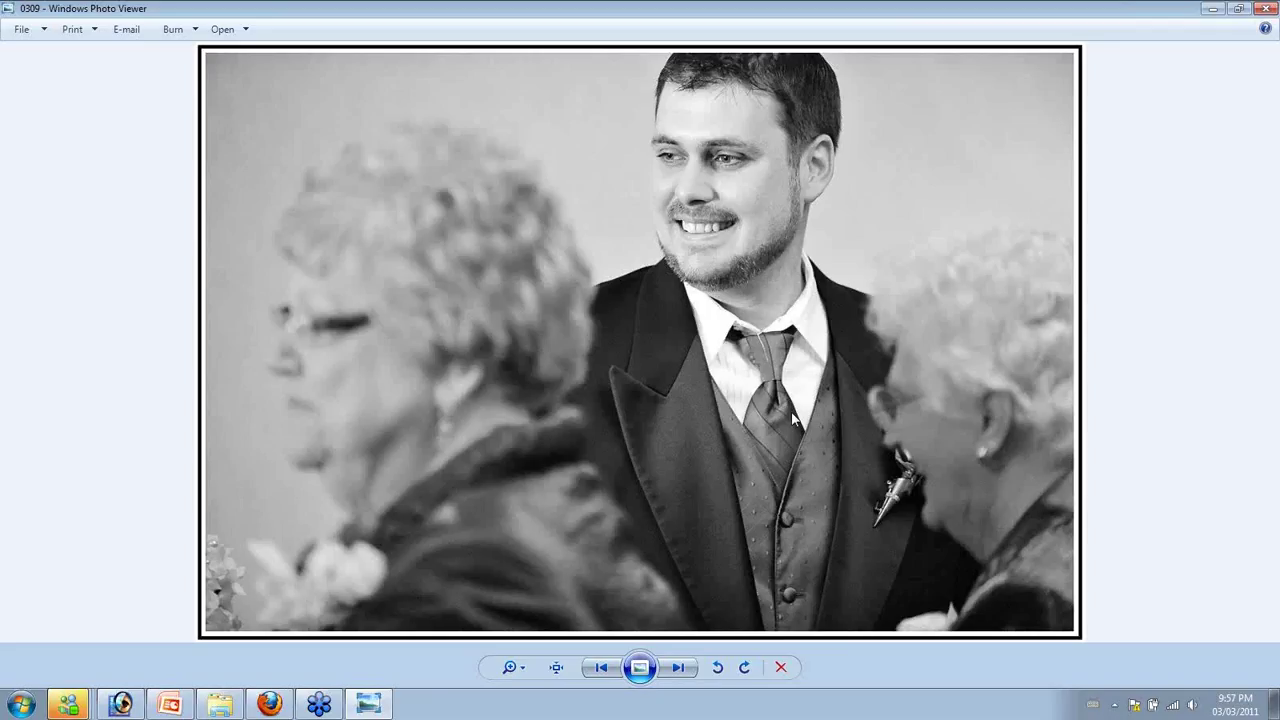
Go through the formal family portraits from the couple with two older women in 0311 to the older couple's portrait in 0320
{"action": "key", "text": "Right"}
{"action": "key", "text": "Right"}
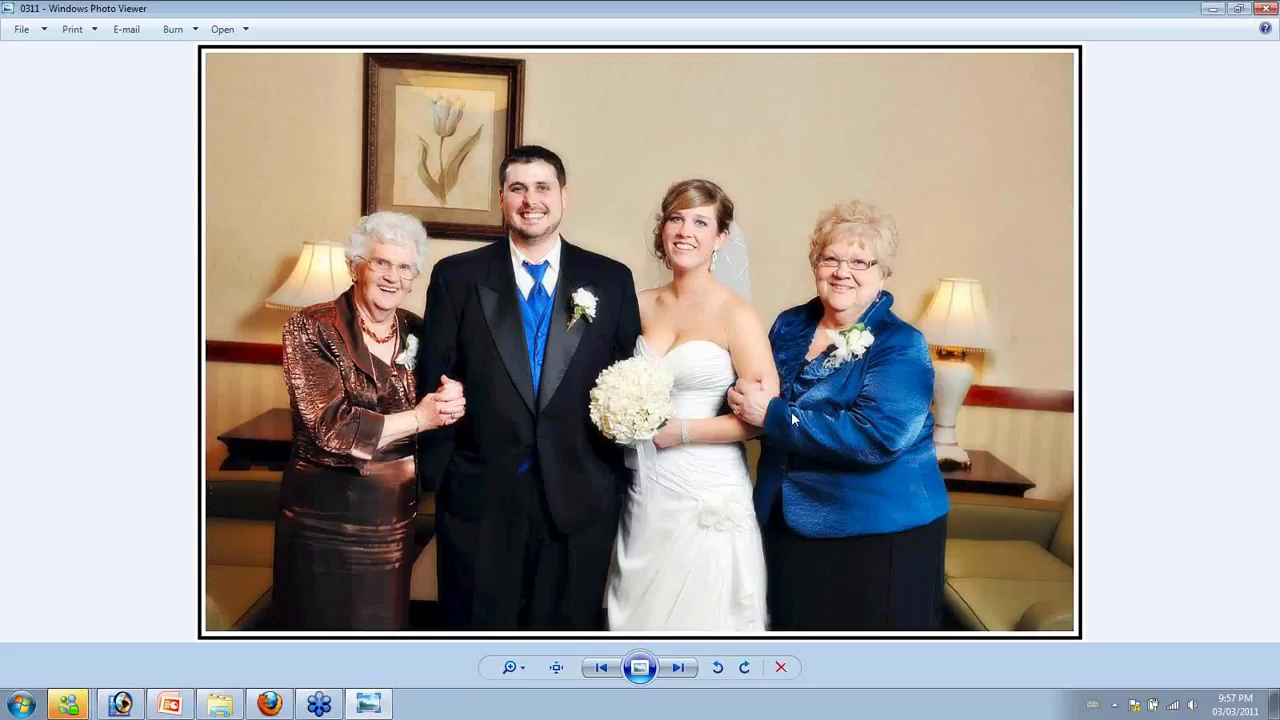
{"action": "key", "text": "Right"}
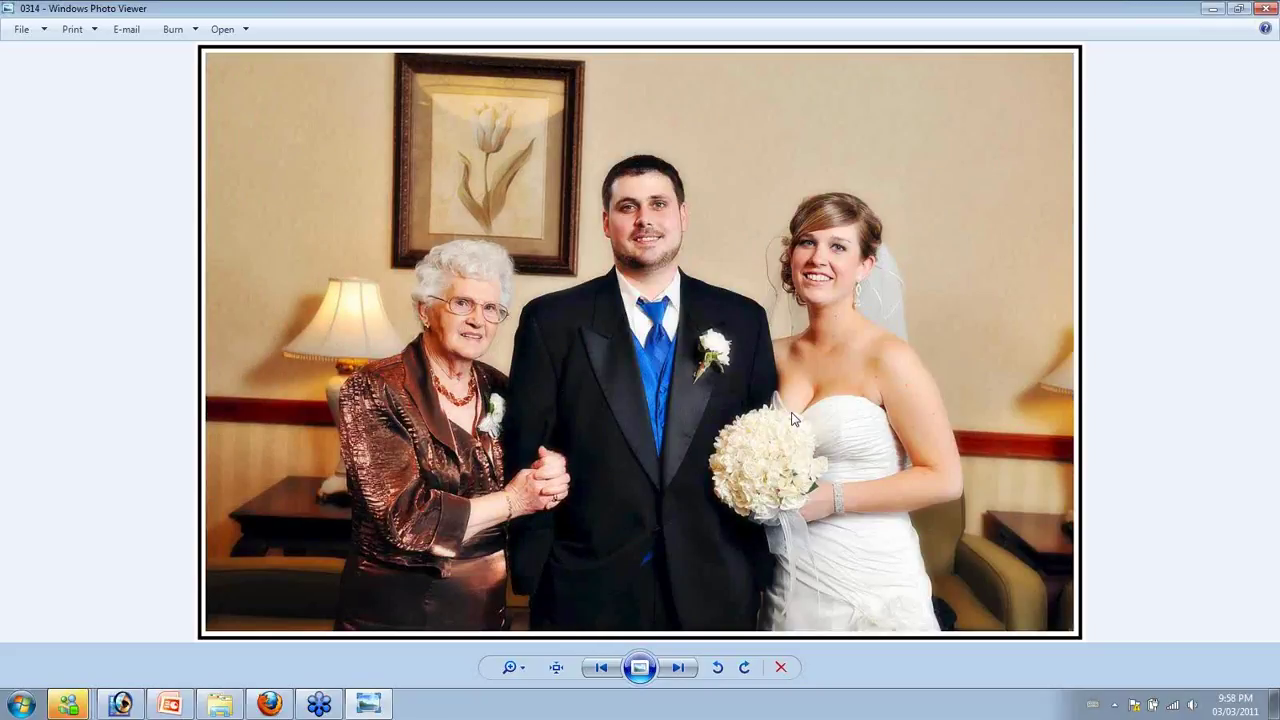
{"action": "key", "text": "Right"}
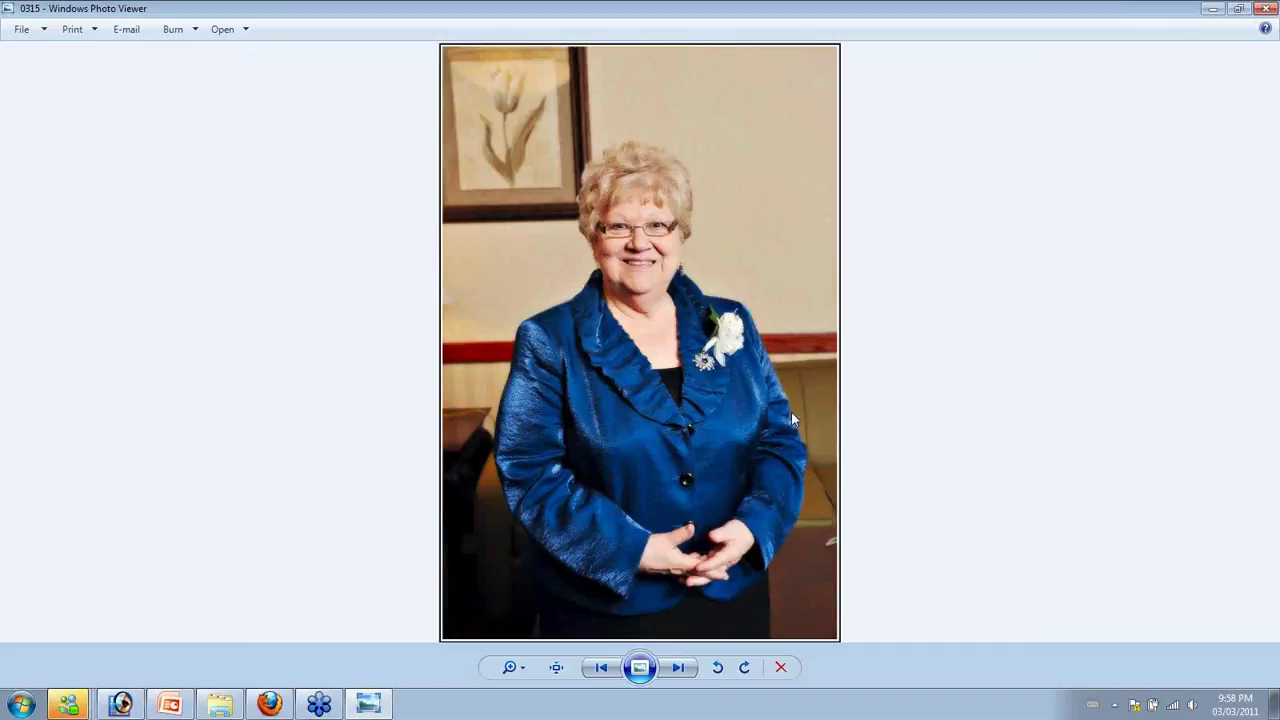
{"action": "key", "text": "Right"}
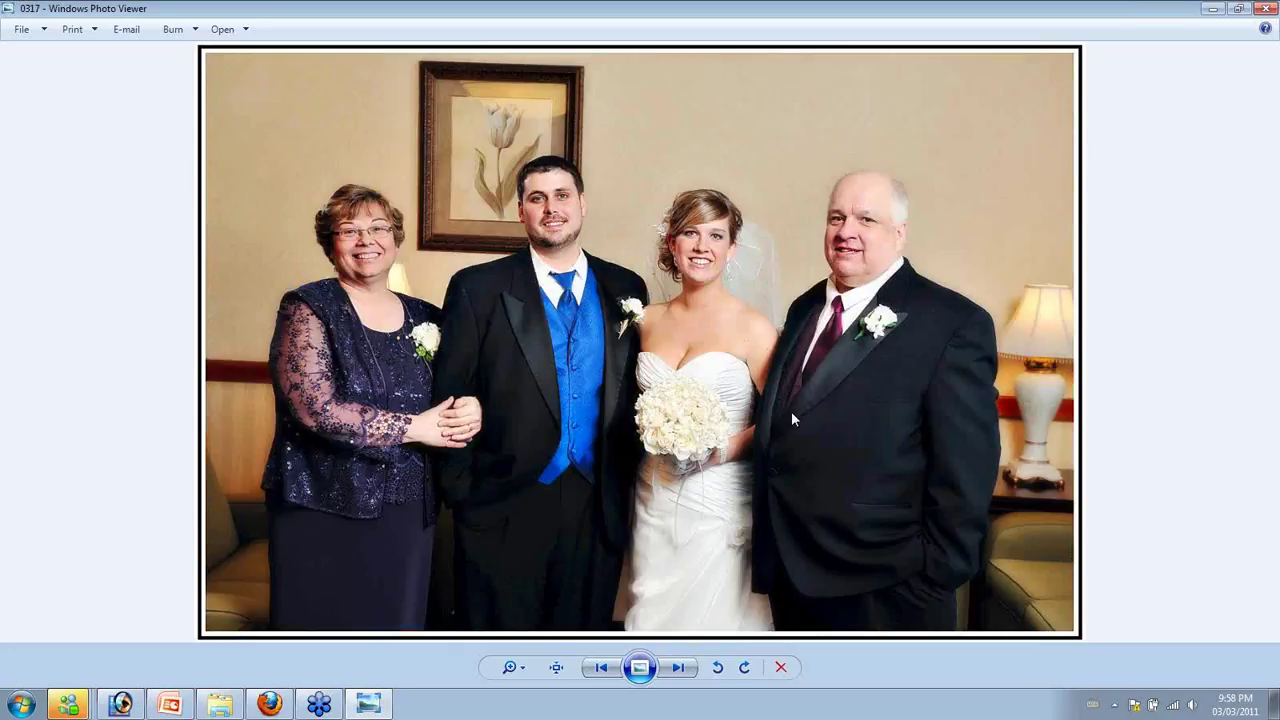
{"action": "key", "text": "Right"}
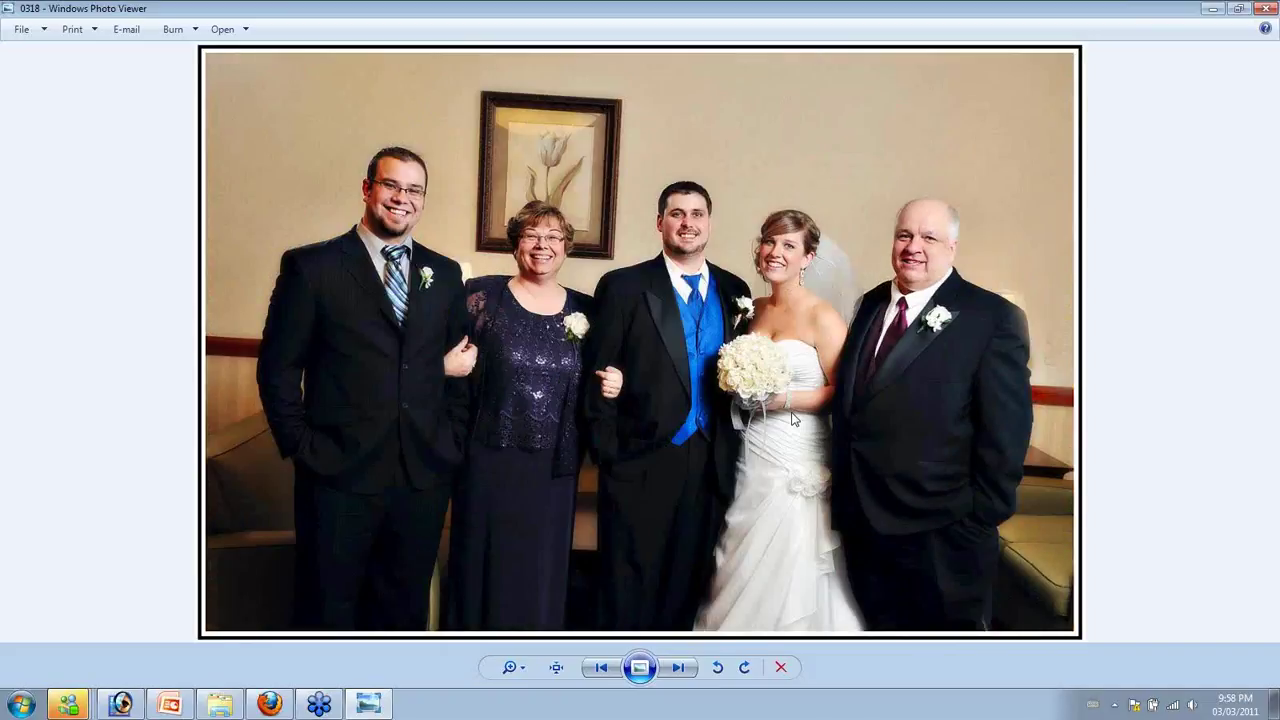
{"action": "key", "text": "Right"}
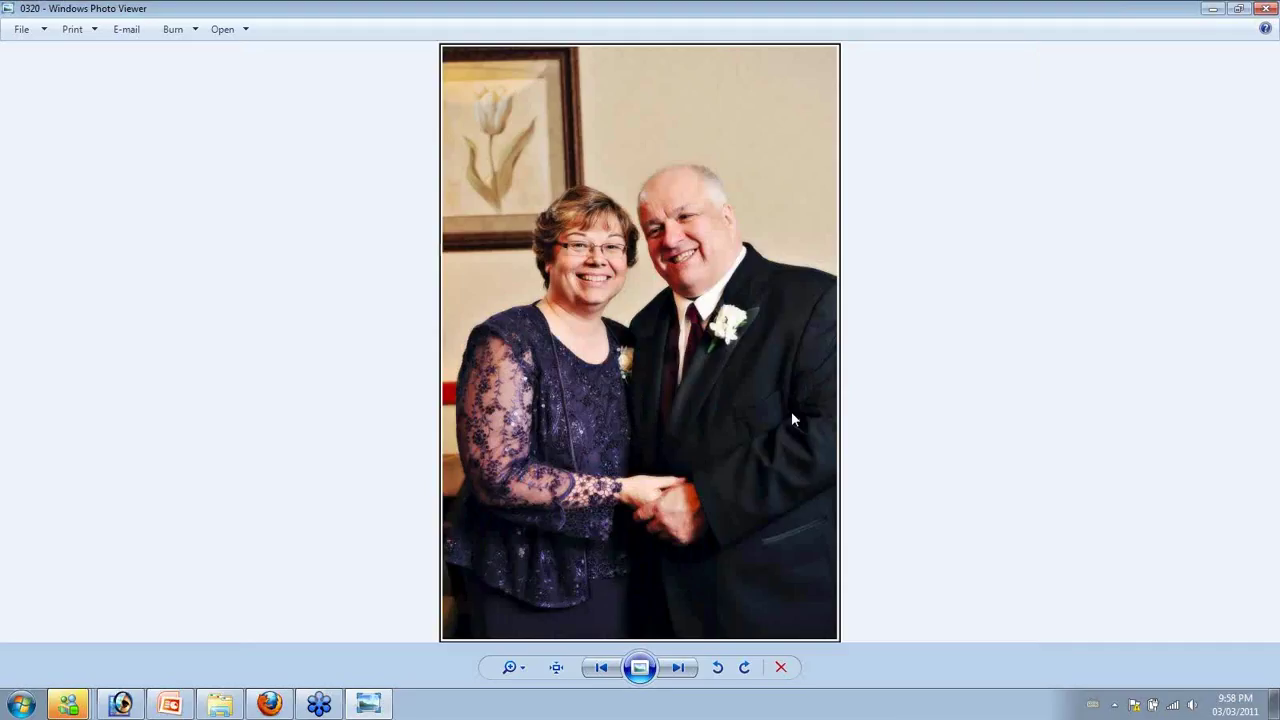
View the larger family group portraits from photo 0322, continuing to the couple with the woman in red in photo 0330
{"action": "key", "text": "Right"}
{"action": "key", "text": "Right"}
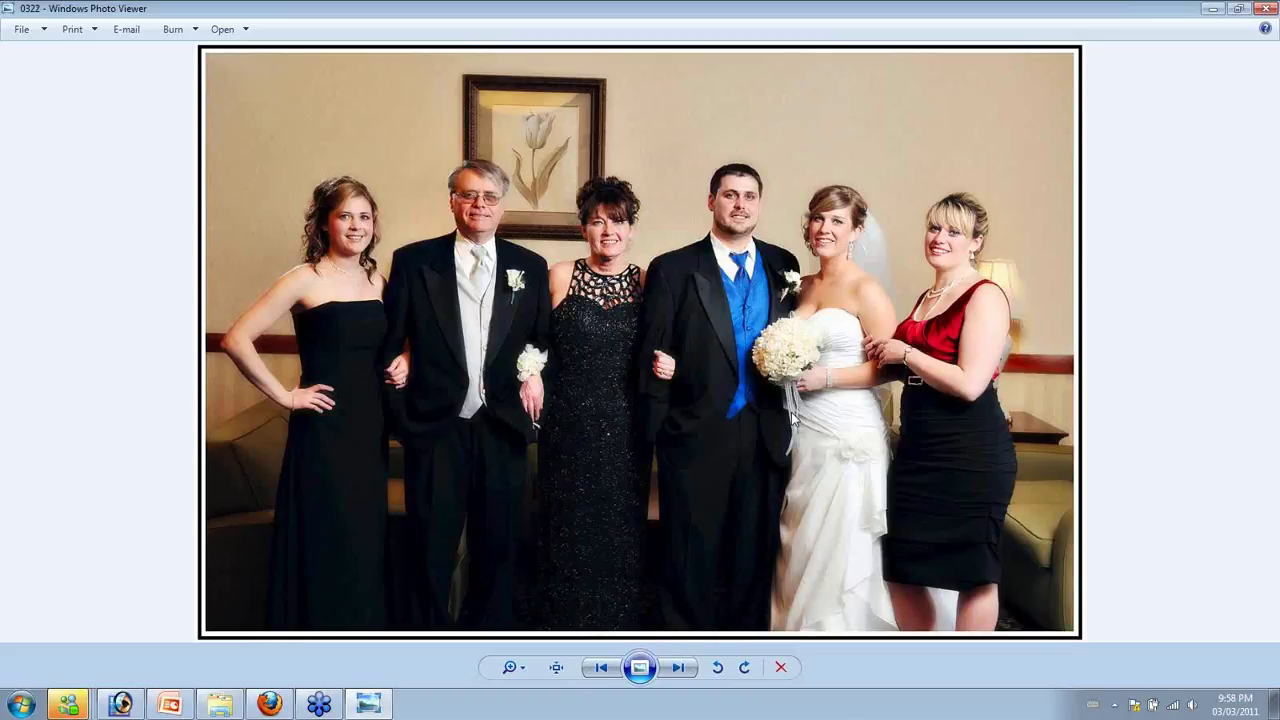
{"action": "key", "text": "Right"}
{"action": "key", "text": "Right"}
{"action": "key", "text": "Right"}
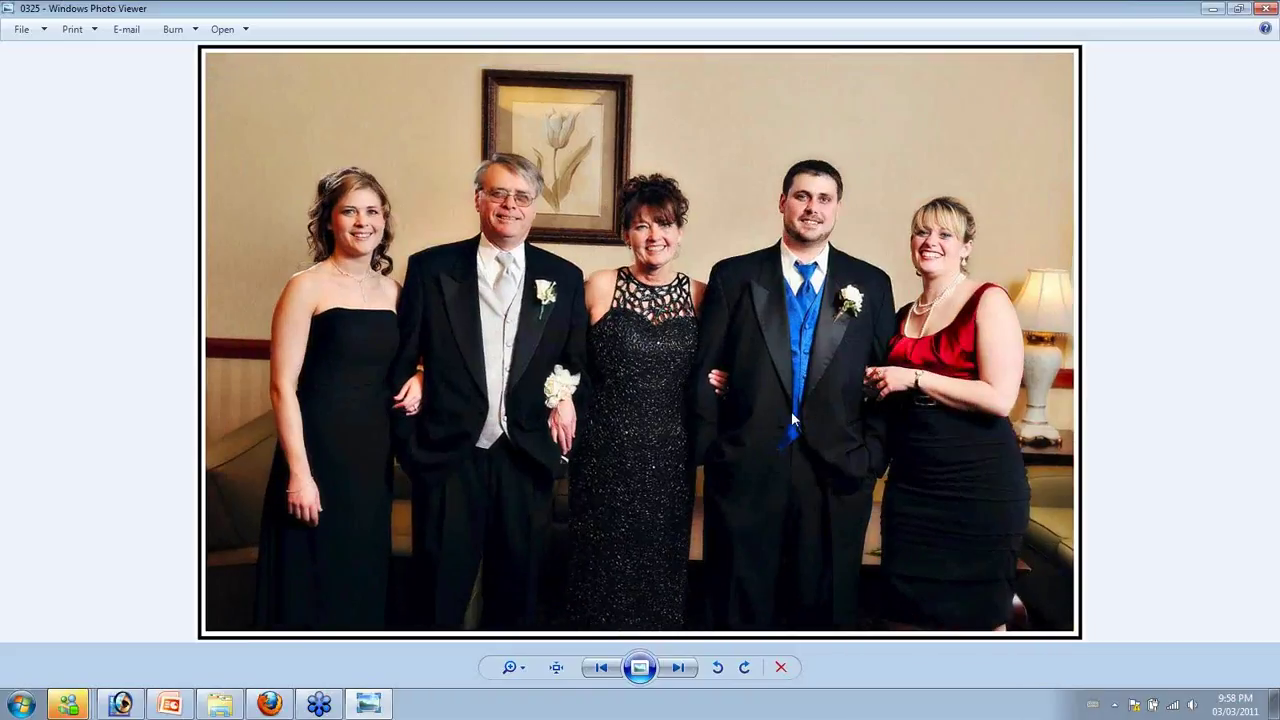
{"action": "key", "text": "Right"}
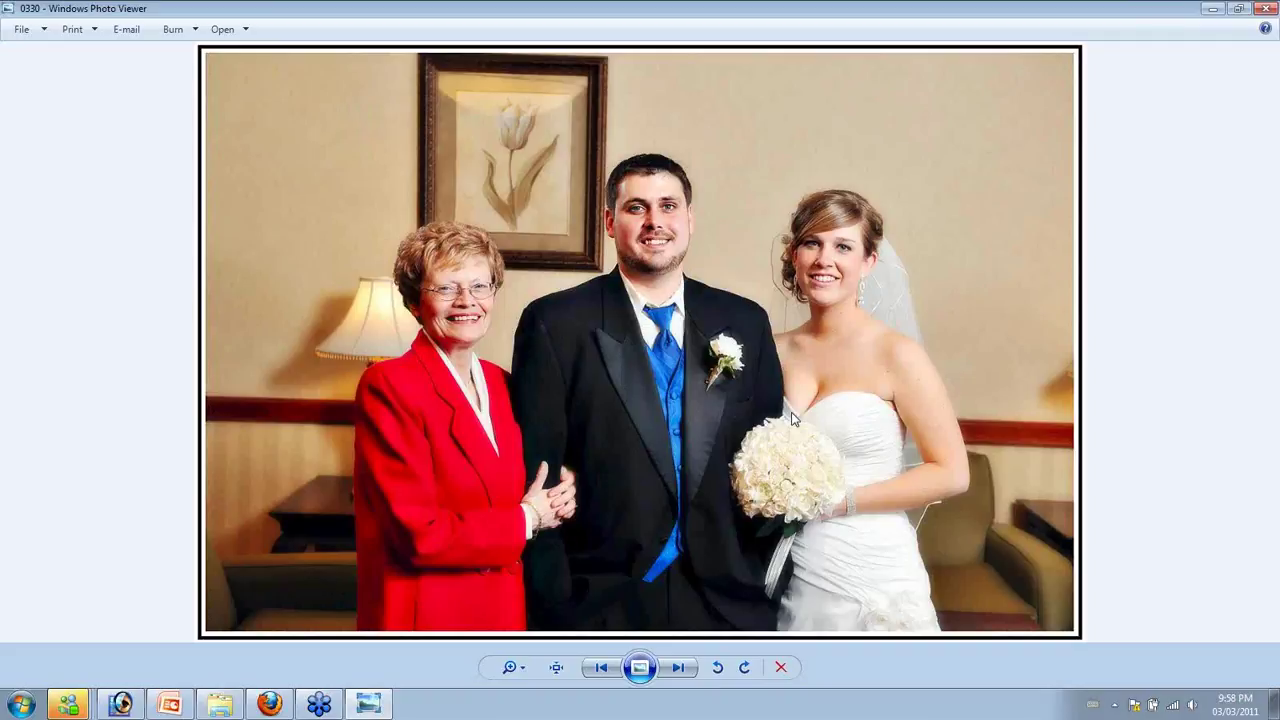
View the close-up portraits of the couple around photo 0334, continuing to the tilted wedding-party shots in the snow through 0338
{"action": "key", "text": "Right"}
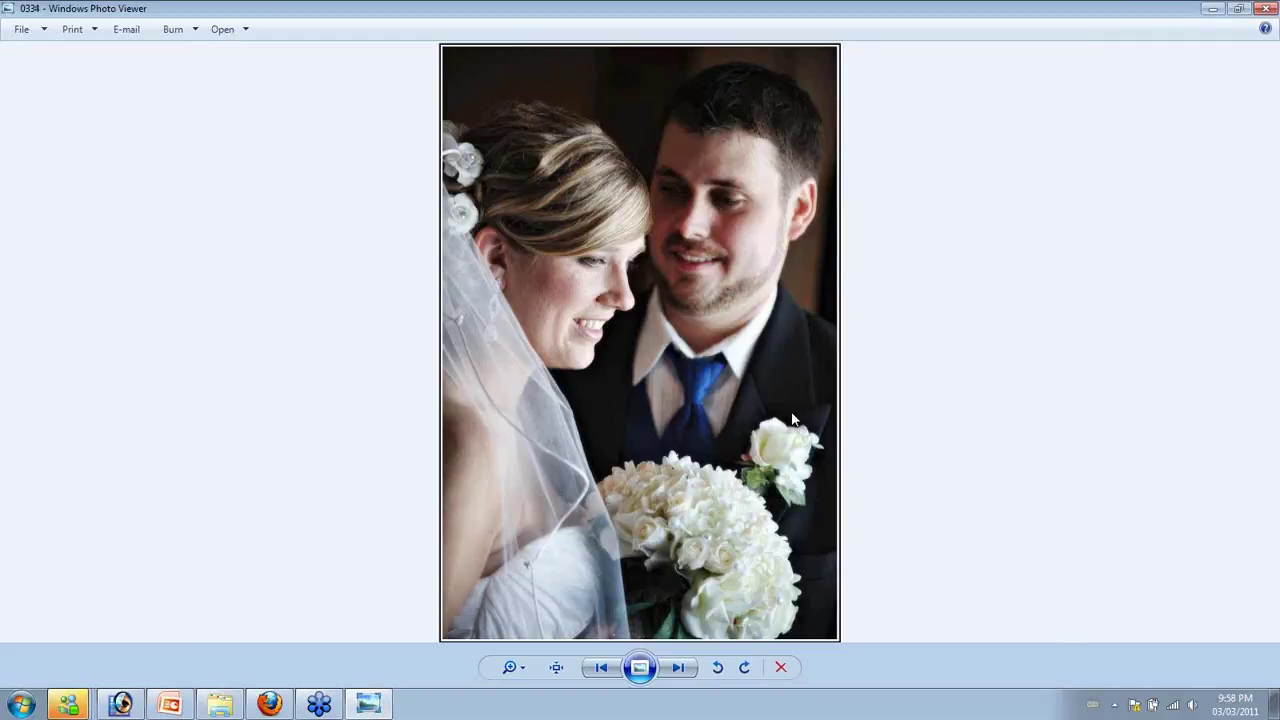
{"action": "key", "text": "Right"}
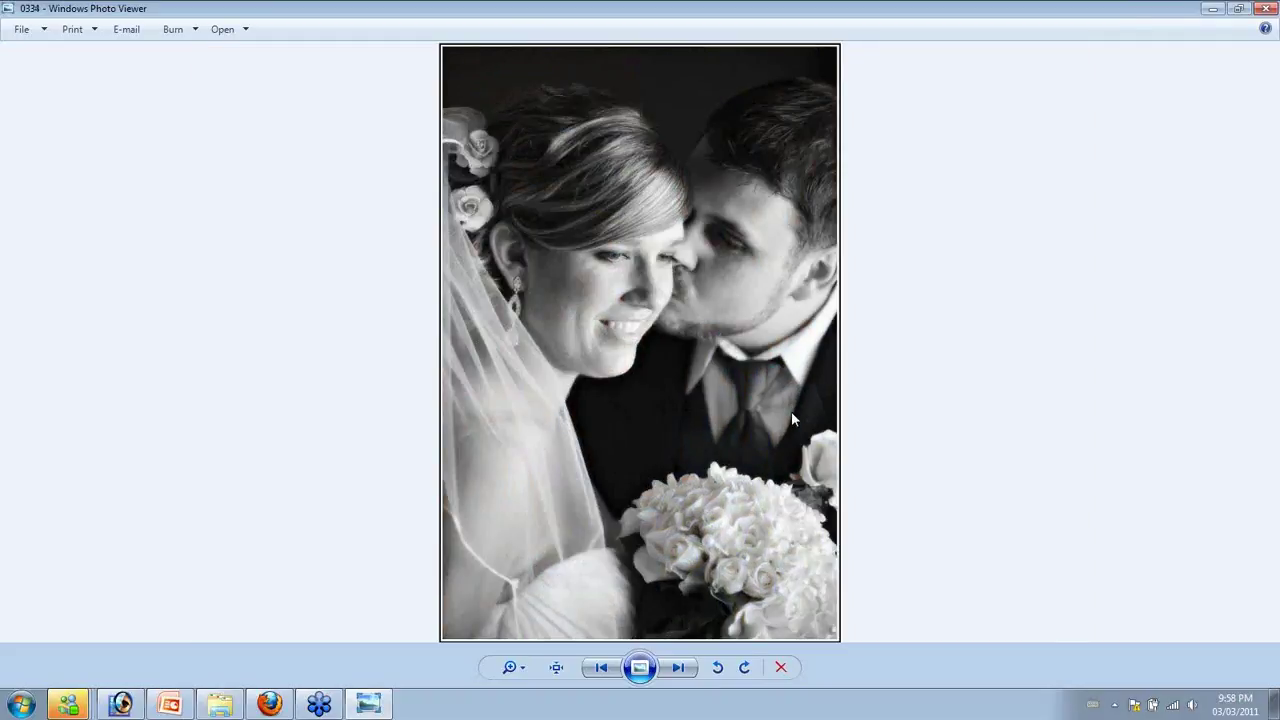
{"action": "key", "text": "Right"}
{"action": "key", "text": "Right"}
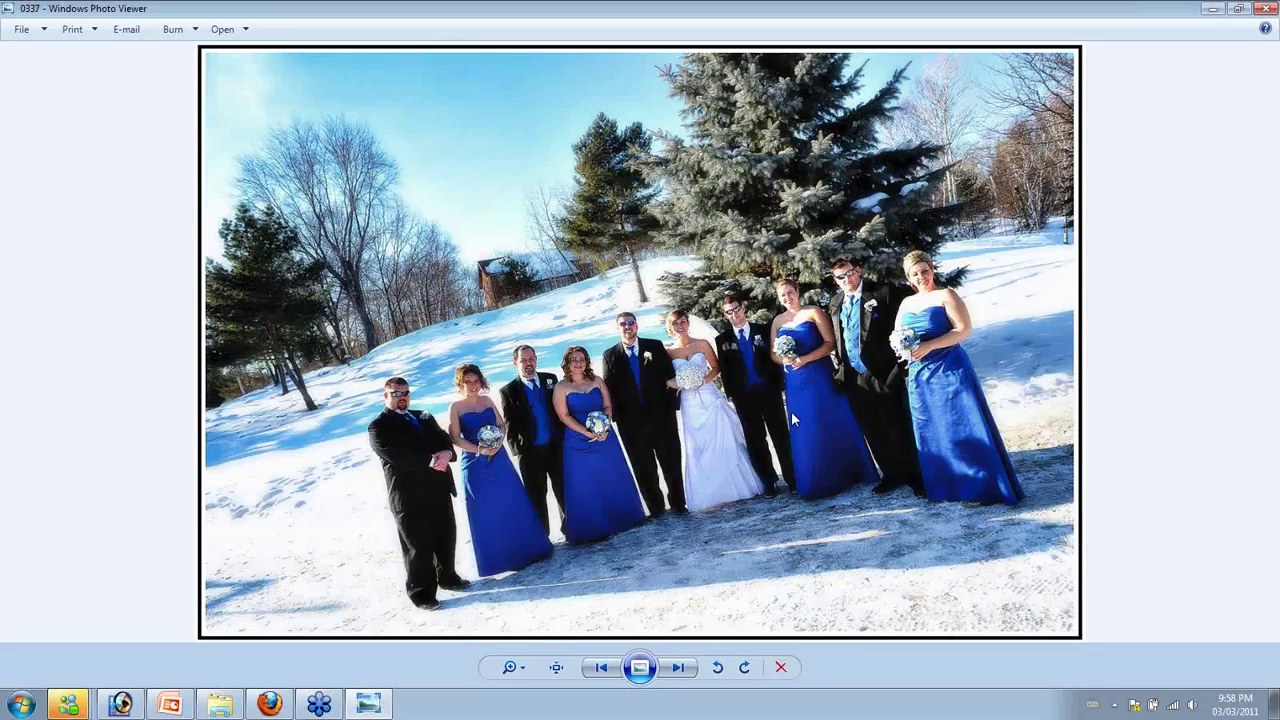
{"action": "key", "text": "Right"}
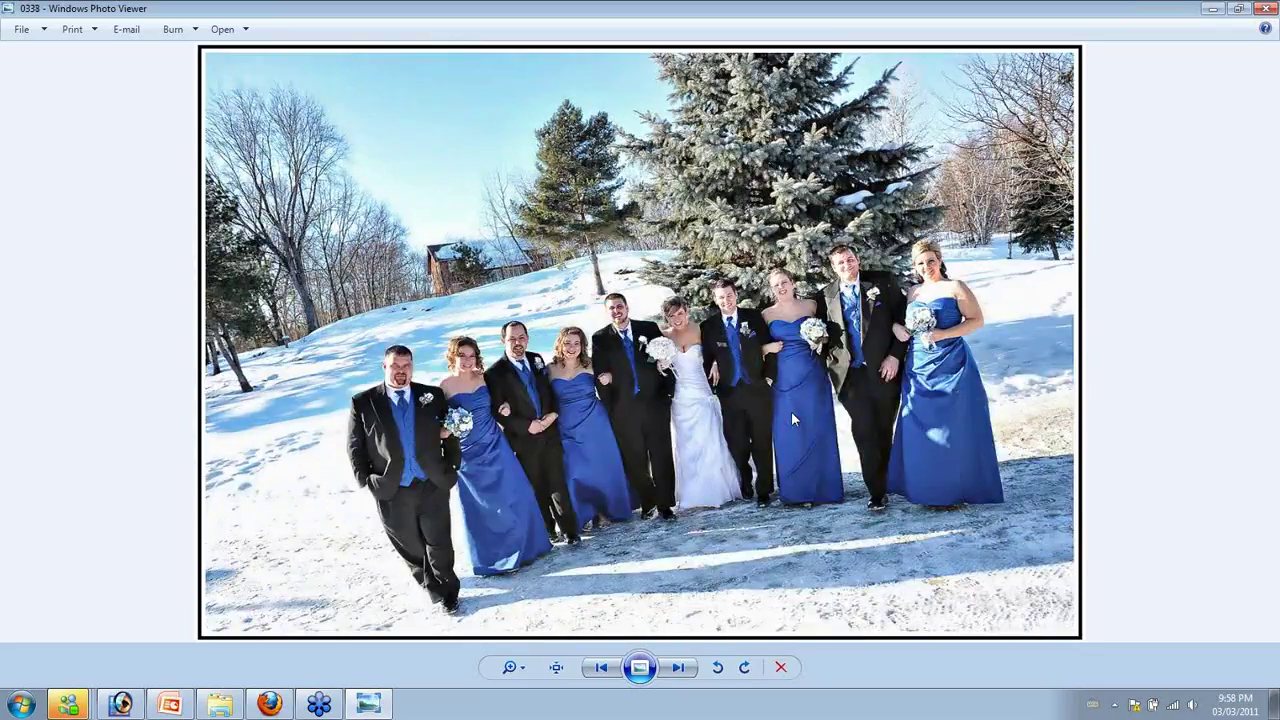
View the black-and-white shot of the wedding party from behind in 0347, continuing to the full group beside the bench in 0355
{"action": "key", "text": "Right"}
{"action": "key", "text": "Right"}
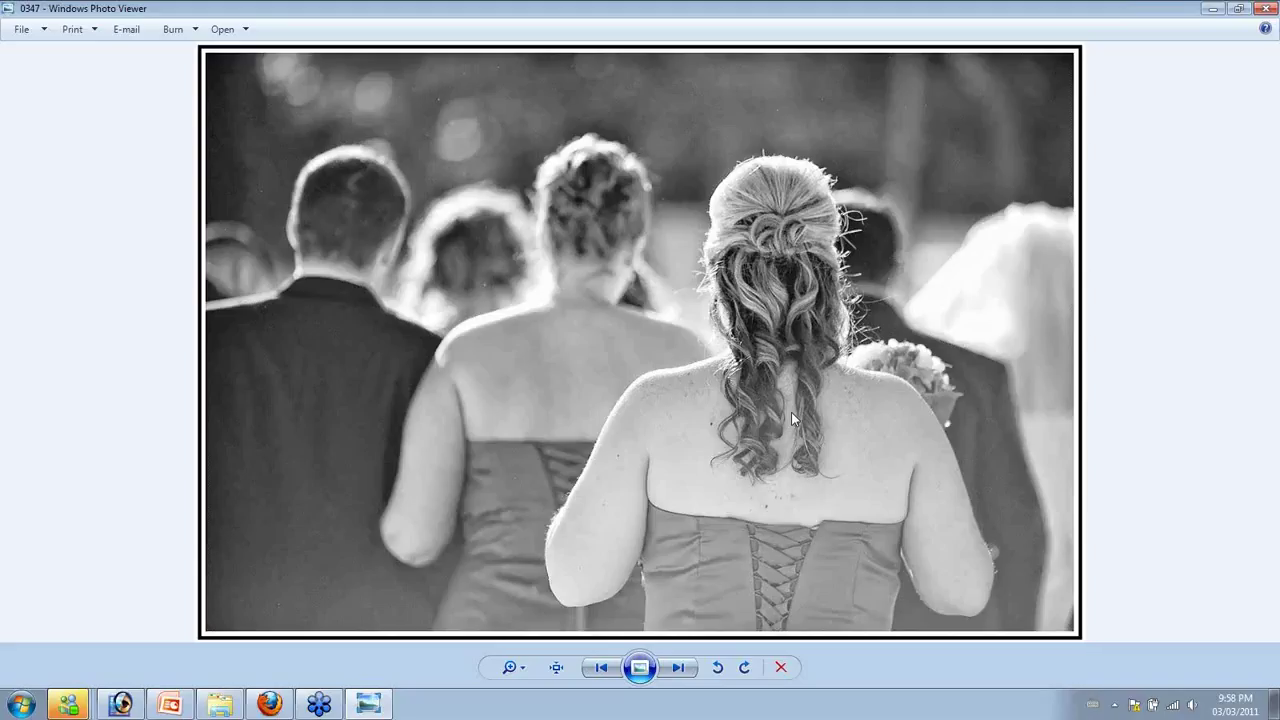
{"action": "key", "text": "Right"}
{"action": "key", "text": "Right"}
{"action": "key", "text": "Right"}
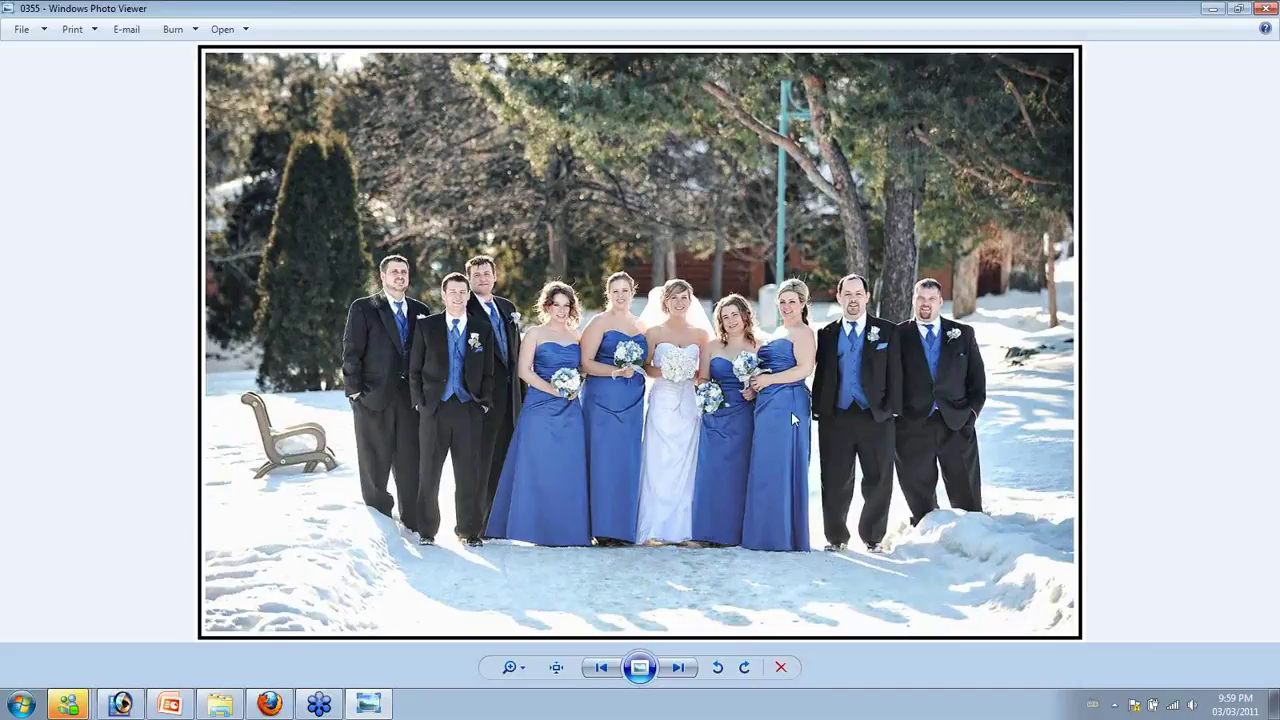
Look at the walking bridesmaids in 0358 and the black-and-white groomsmen in the snow, then return to the group photo by the bench
{"action": "key", "text": "Right"}
{"action": "key", "text": "Right"}
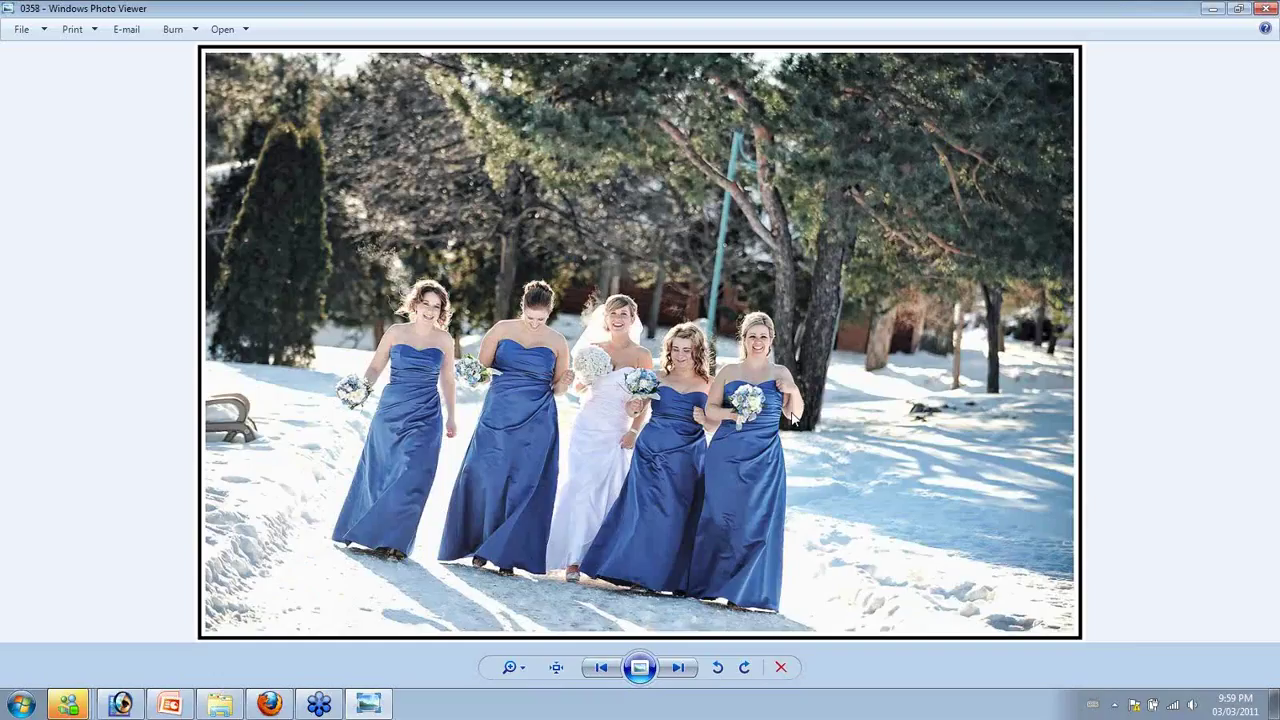
{"action": "key", "text": "Right"}
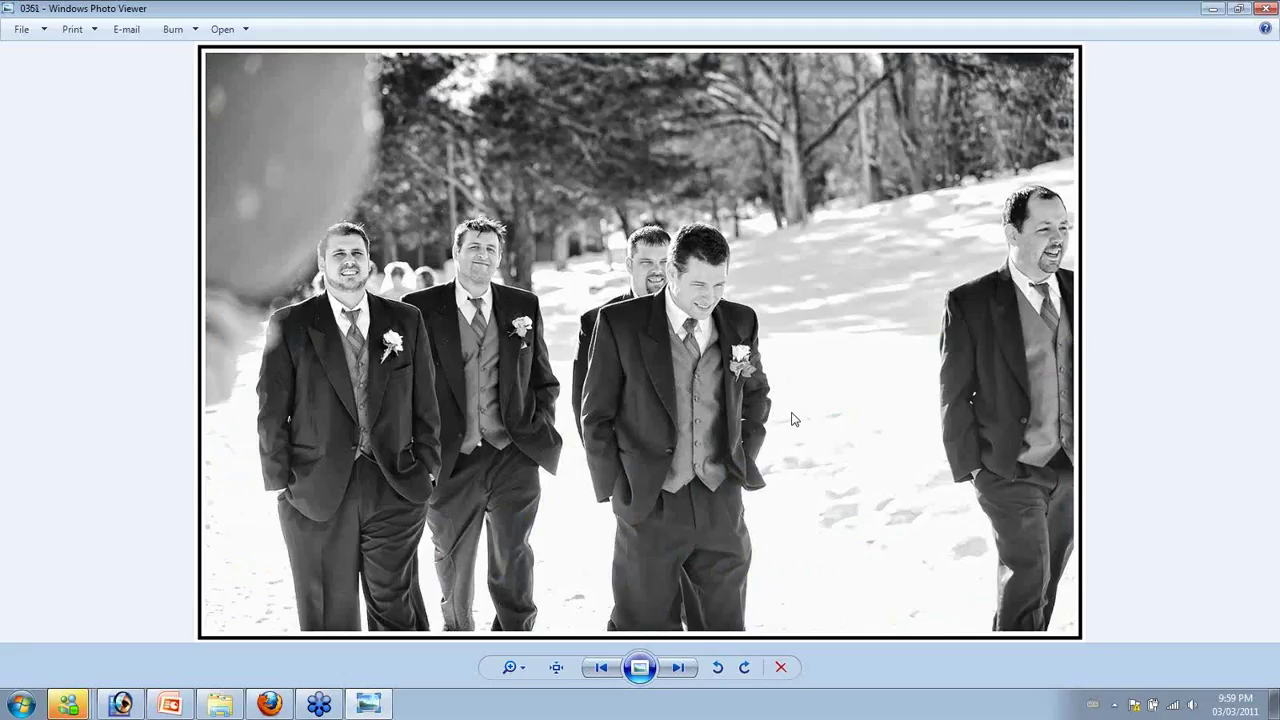
{"action": "key", "text": "Right"}
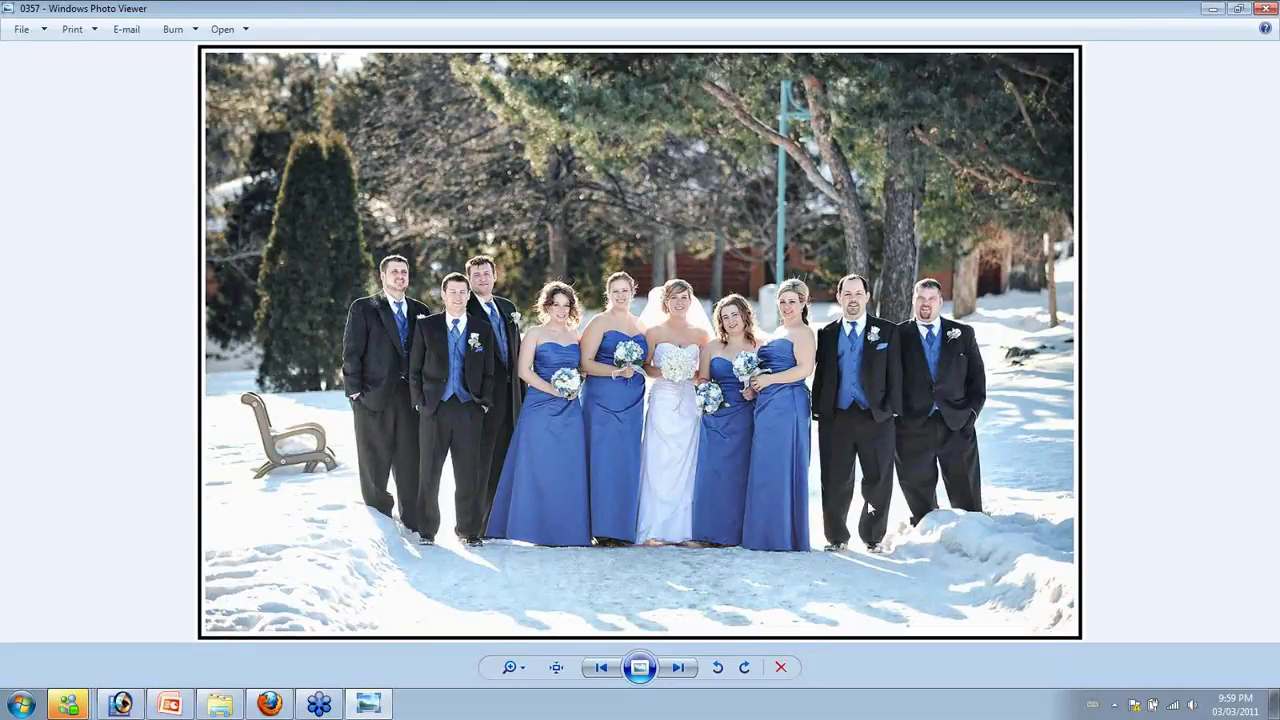
Step through the sequence of the bride and bridesmaids walking along the snowy path, from photo 0358 through 0362
{"action": "key", "text": "Right"}
{"action": "key", "text": "Right"}
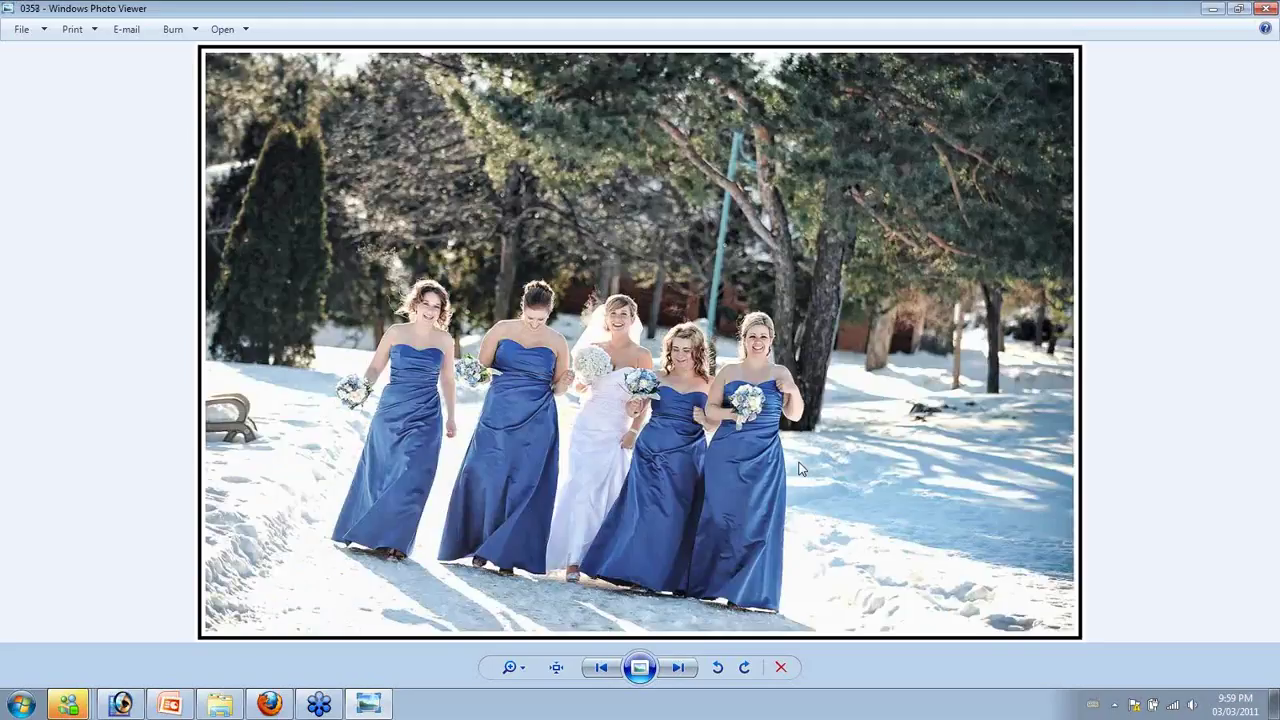
{"action": "key", "text": "Right"}
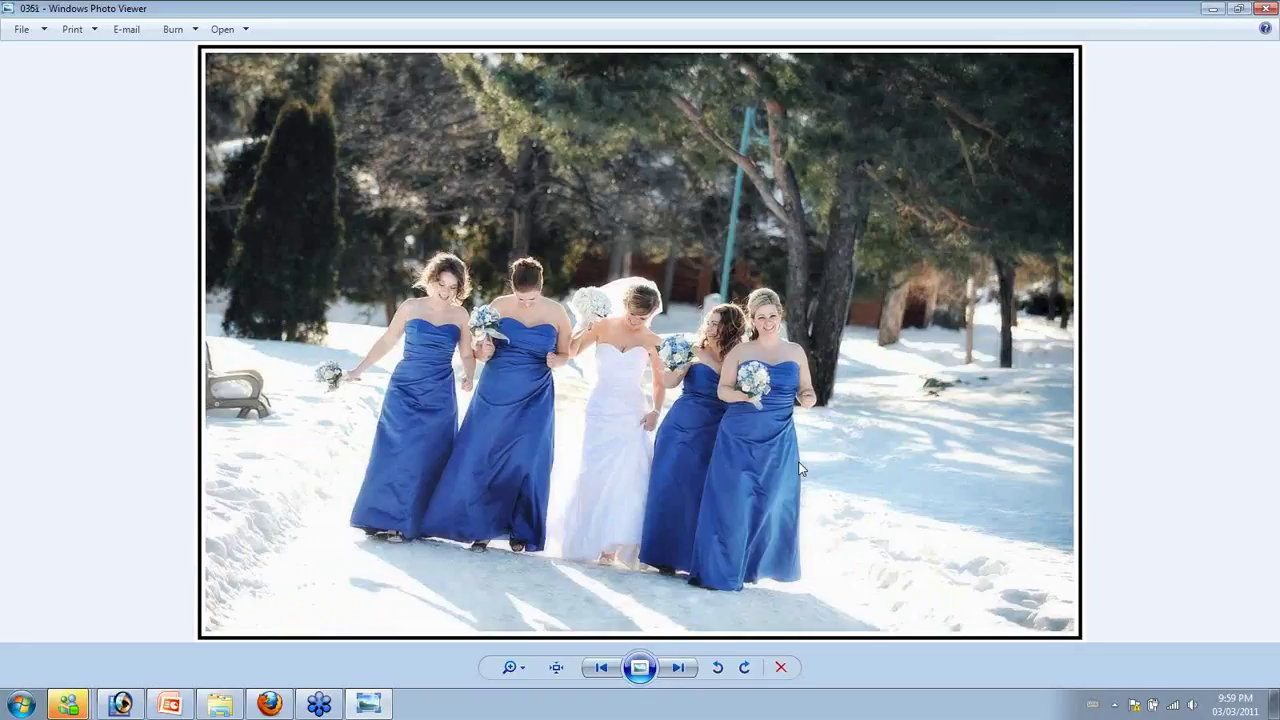
{"action": "key", "text": "Right"}
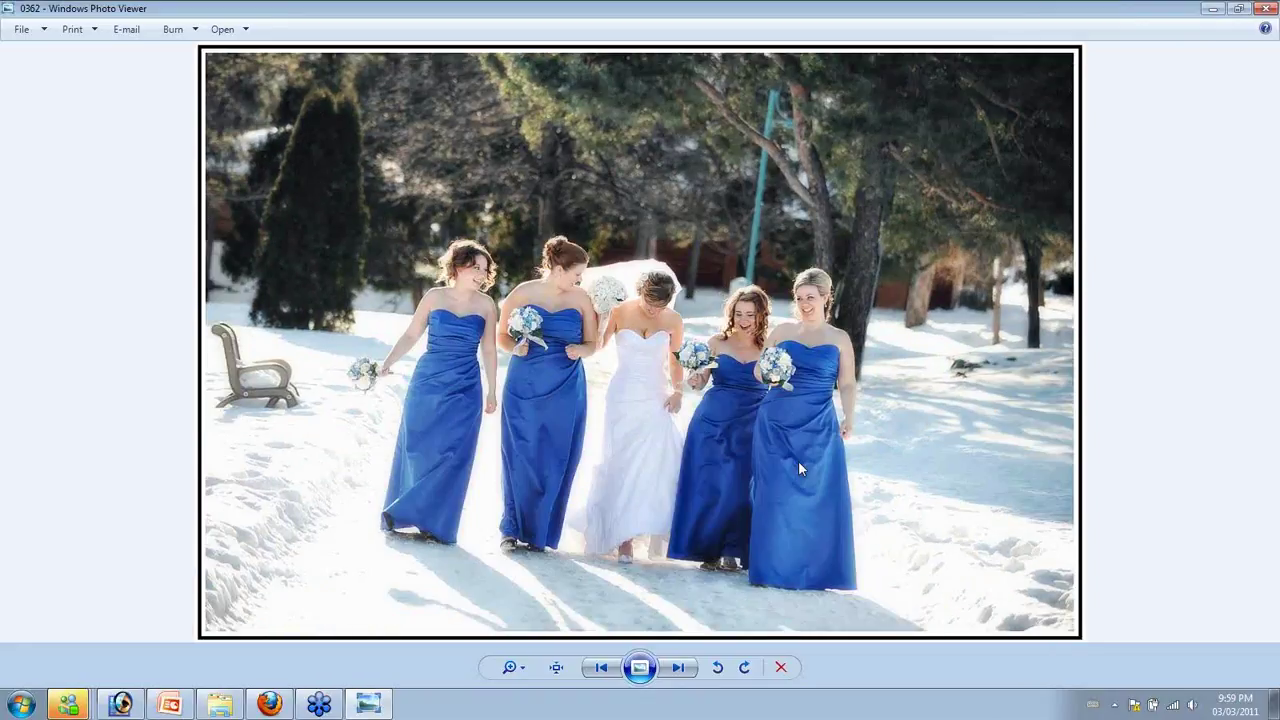
Continue through the bride and bridesmaids walking toward the camera on the snowy path, from photo 0363 through 0369
{"action": "key", "text": "Right"}
{"action": "key", "text": "Right"}
{"action": "key", "text": "Right"}
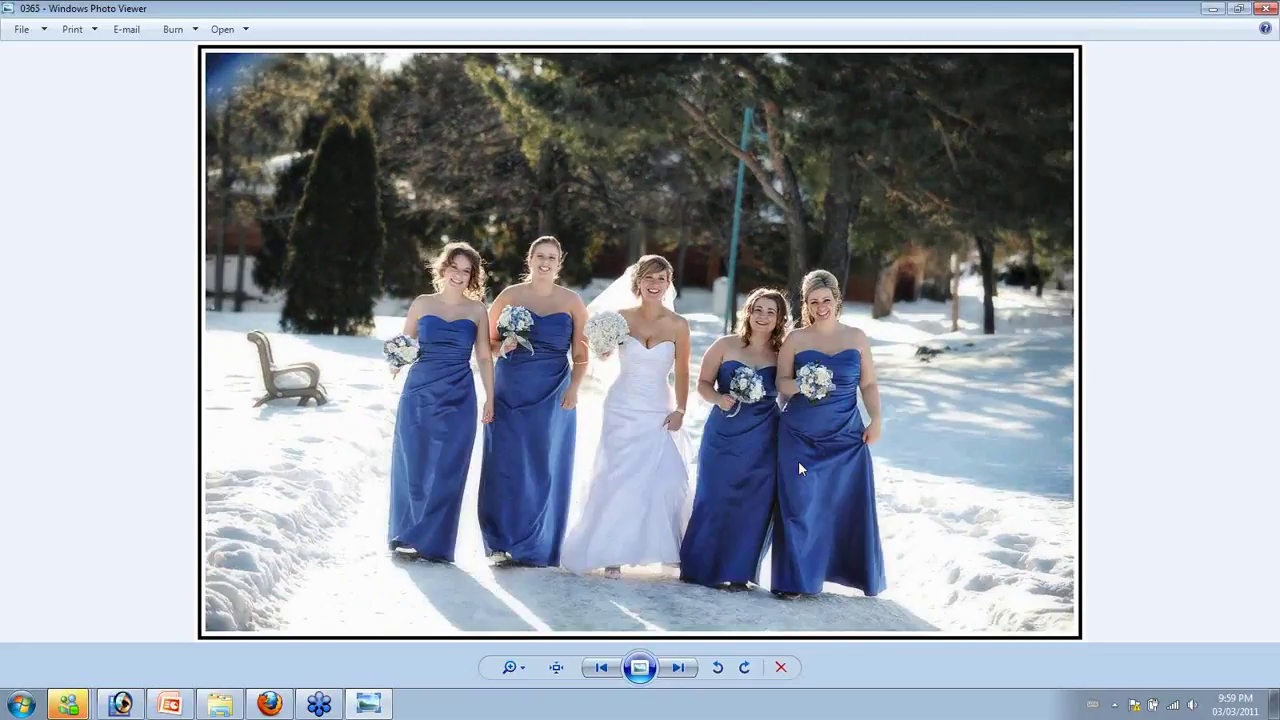
{"action": "key", "text": "Right"}
{"action": "key", "text": "Right"}
{"action": "key", "text": "Right"}
{"action": "key", "text": "Right"}
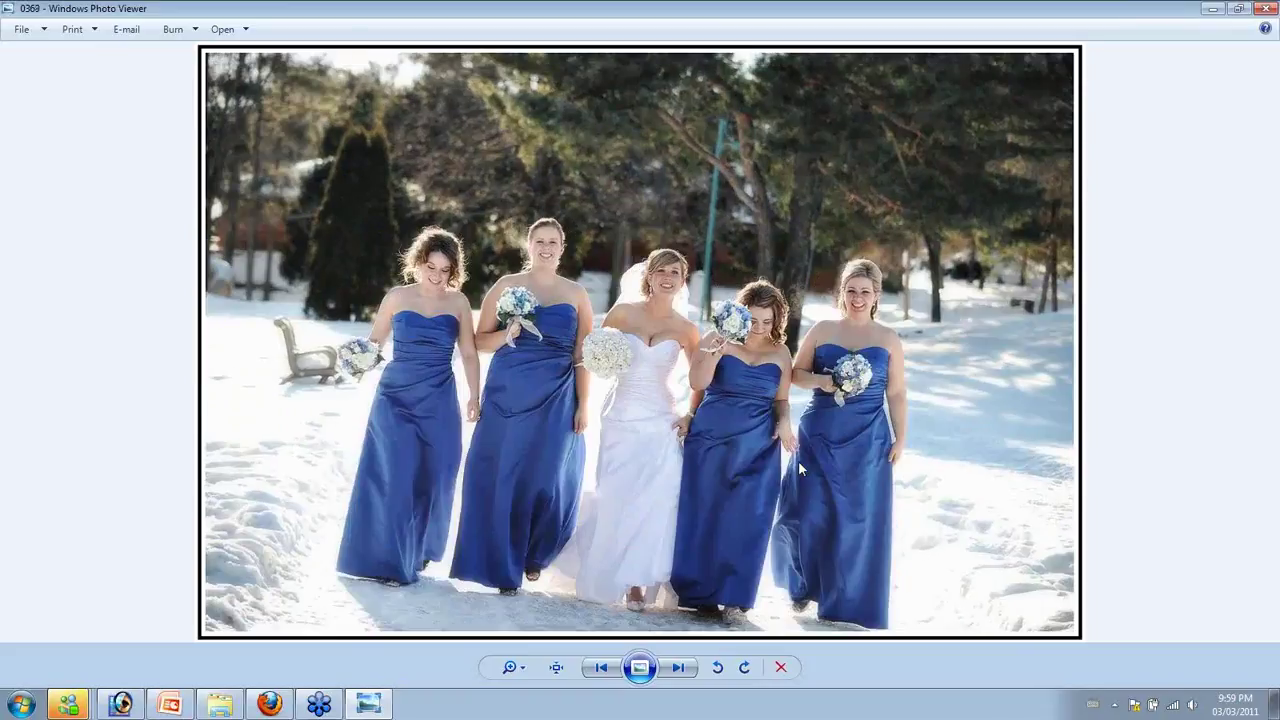
View the full wedding party with the men crouching in front, from the tilted snowy hillside shots to the level pose in 0375
{"action": "key", "text": "Right"}
{"action": "key", "text": "Right"}
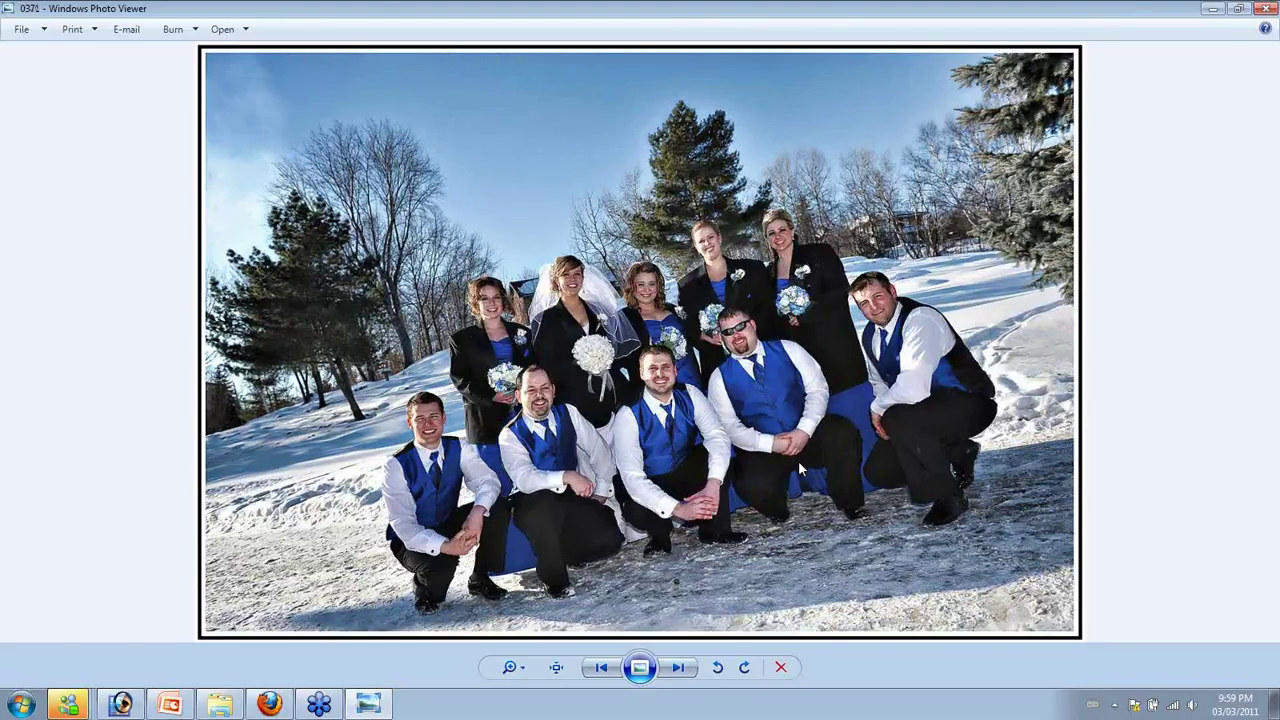
{"action": "key", "text": "Right"}
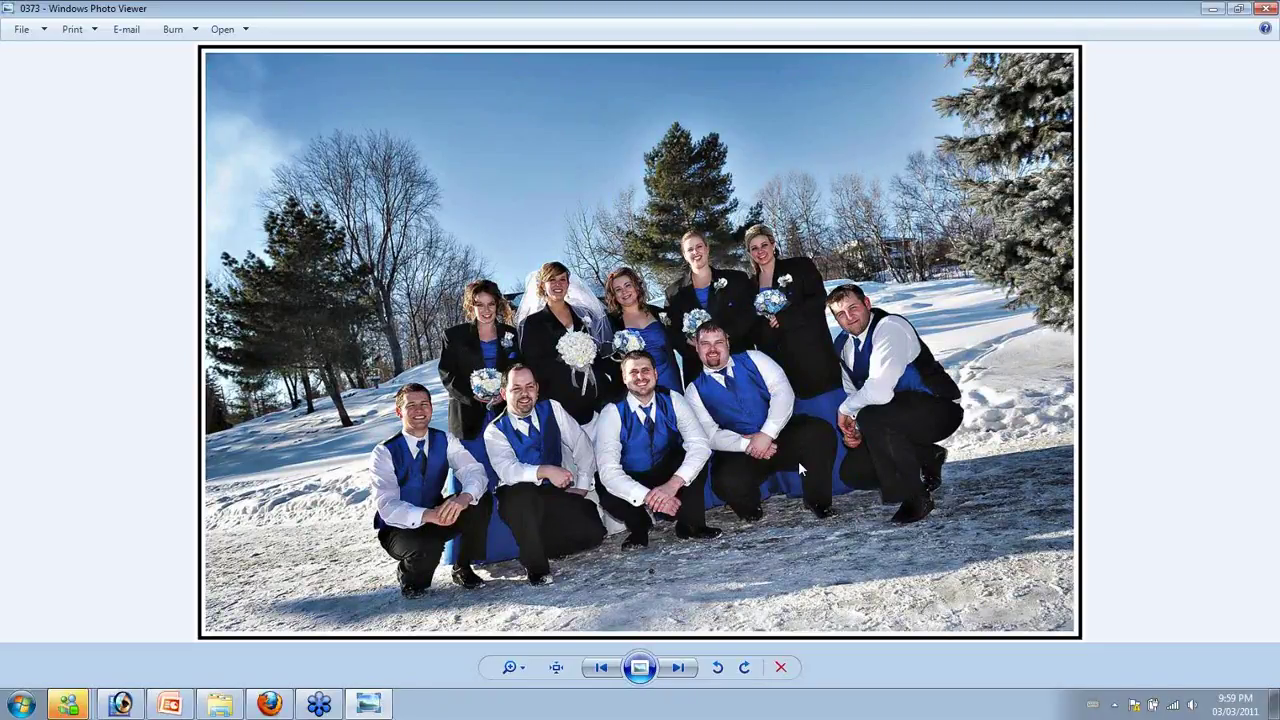
{"action": "key", "text": "Right"}
{"action": "key", "text": "Right"}
{"action": "key", "text": "Left"}
{"action": "key", "text": "Left"}
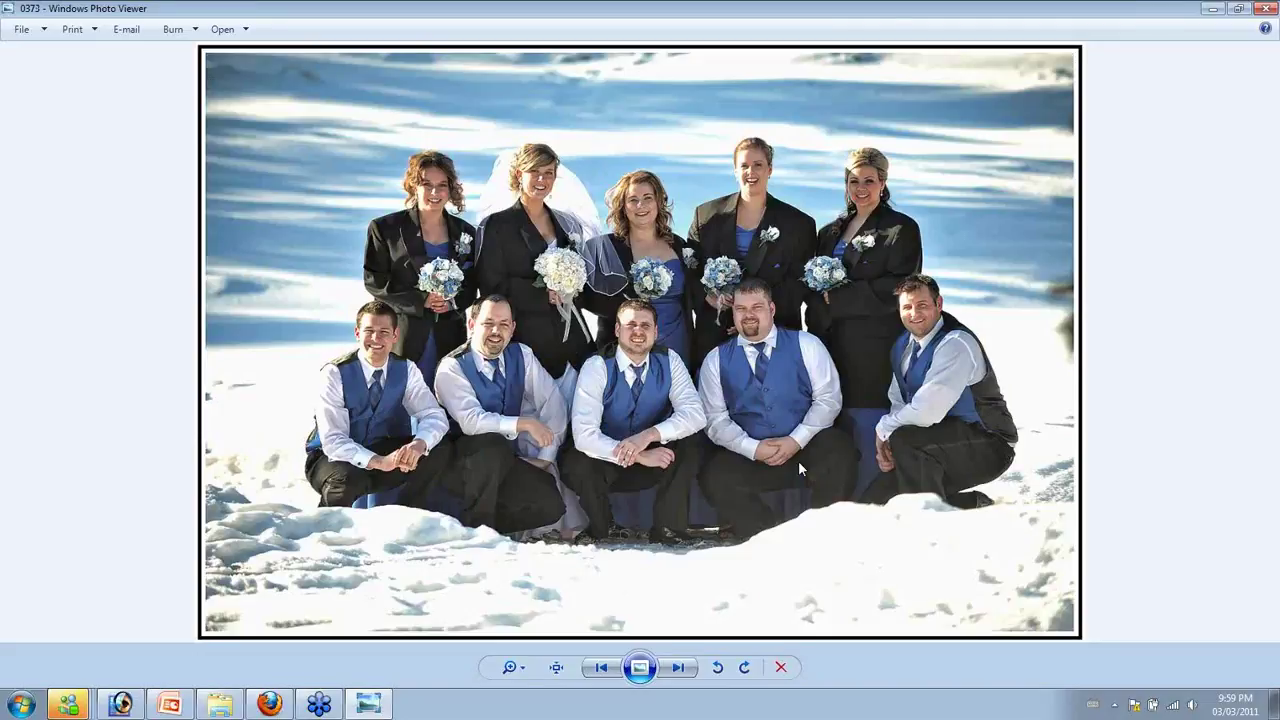
{"action": "key", "text": "Right"}
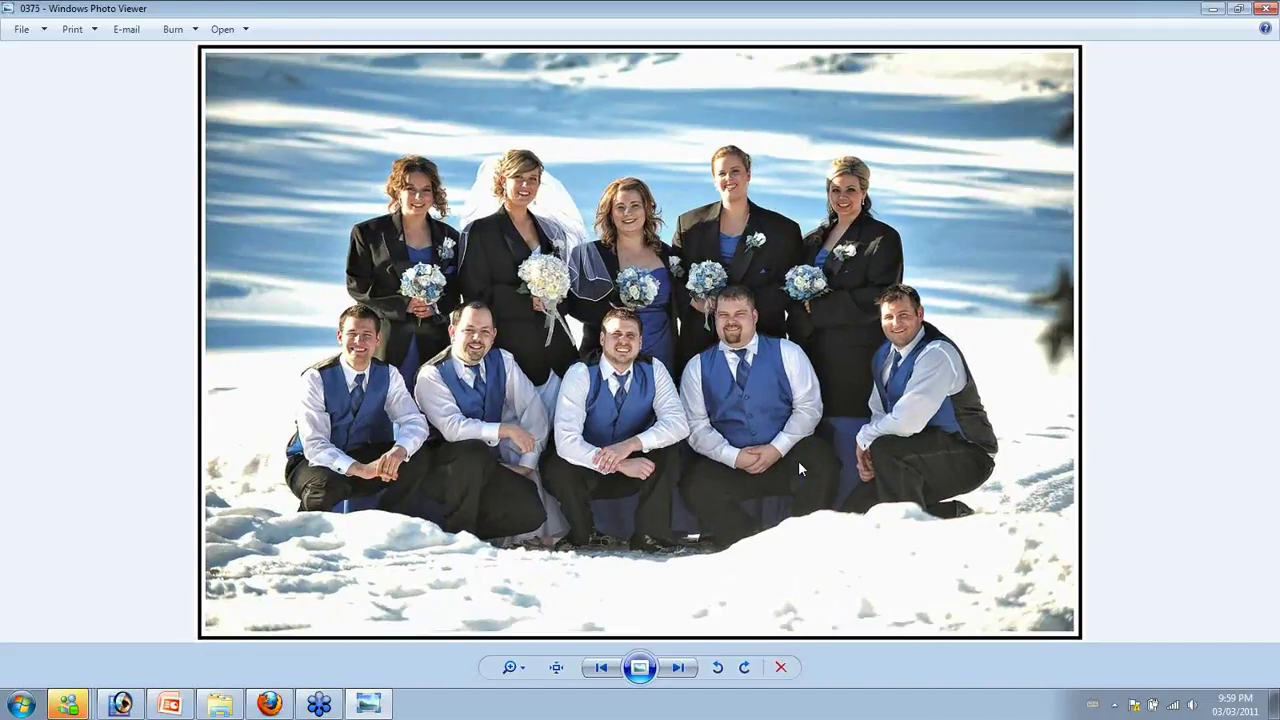
View the couple holding hands on the snowy path, from the shots taken from behind to the full-length walking shot in 0385
{"action": "key", "text": "Right"}
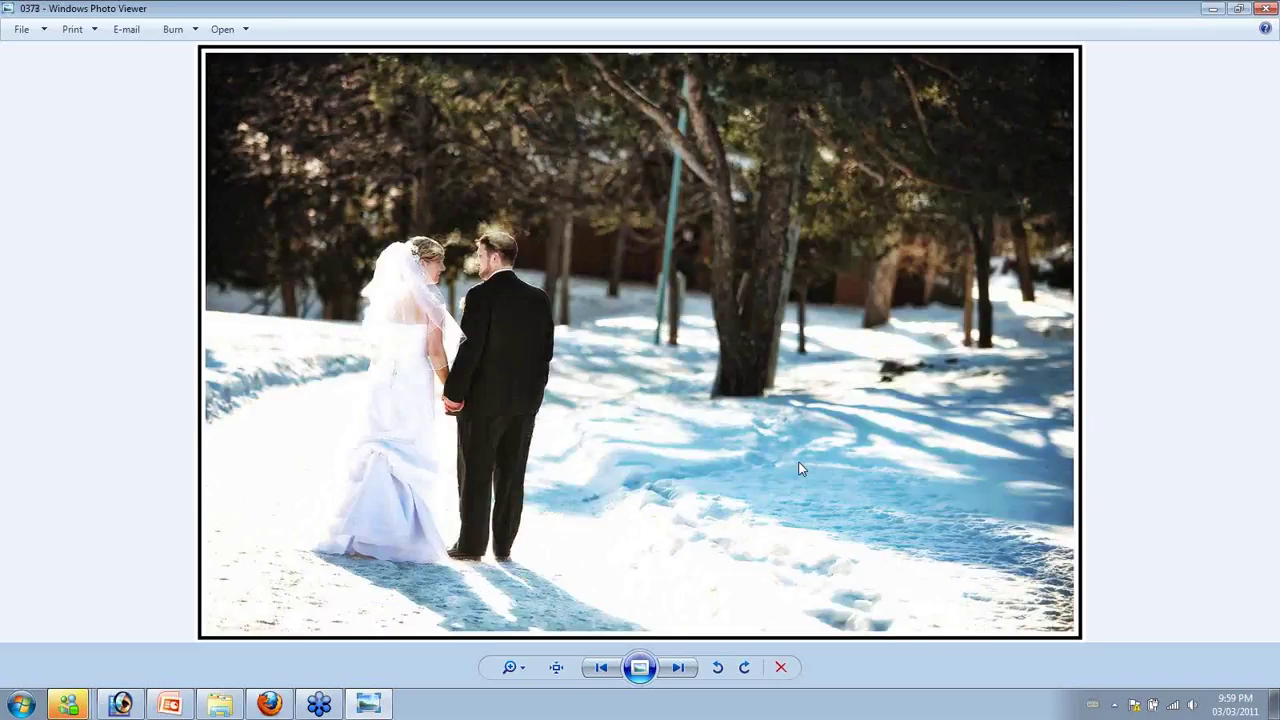
{"action": "key", "text": "Right"}
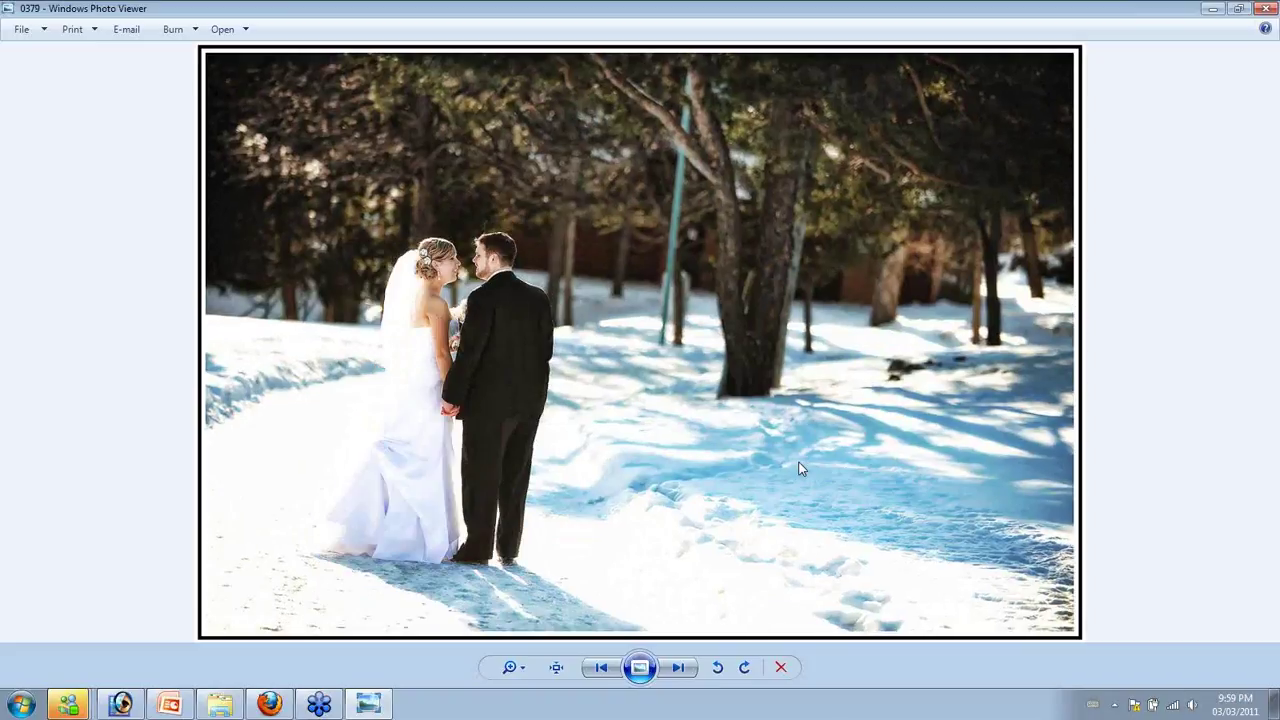
{"action": "key", "text": "Right"}
{"action": "key", "text": "Right"}
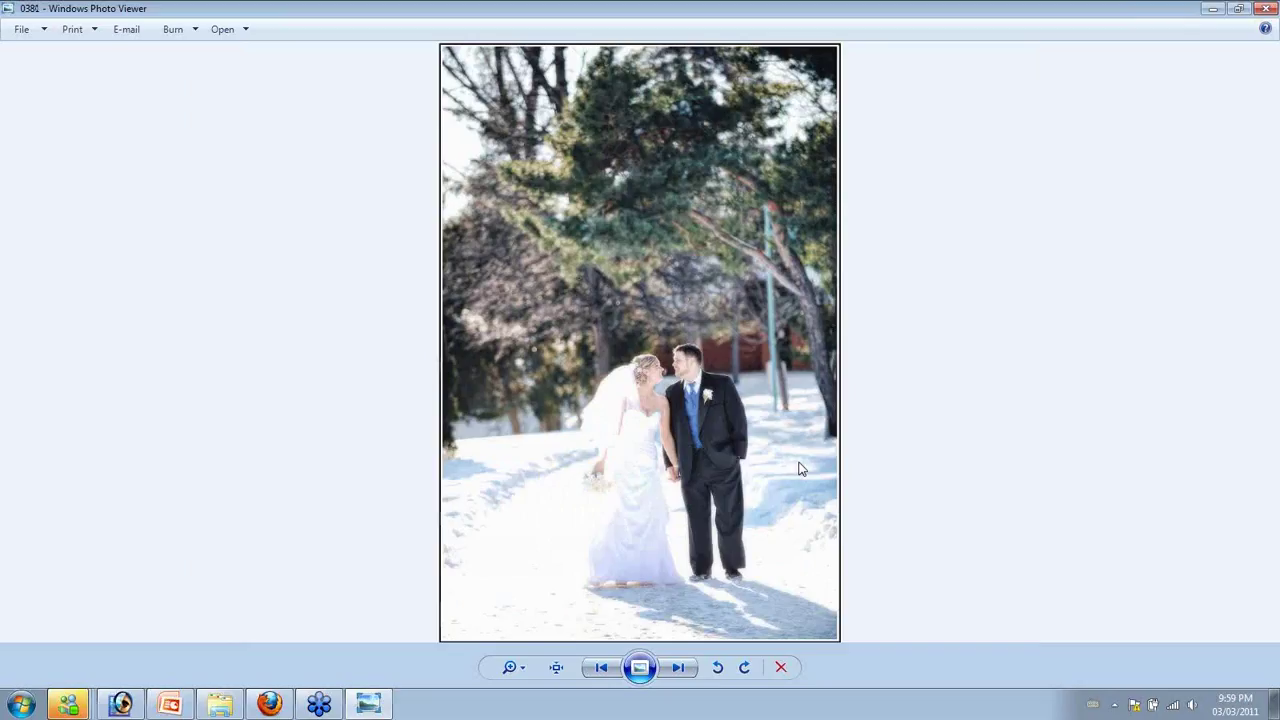
{"action": "key", "text": "Right"}
{"action": "key", "text": "Right"}
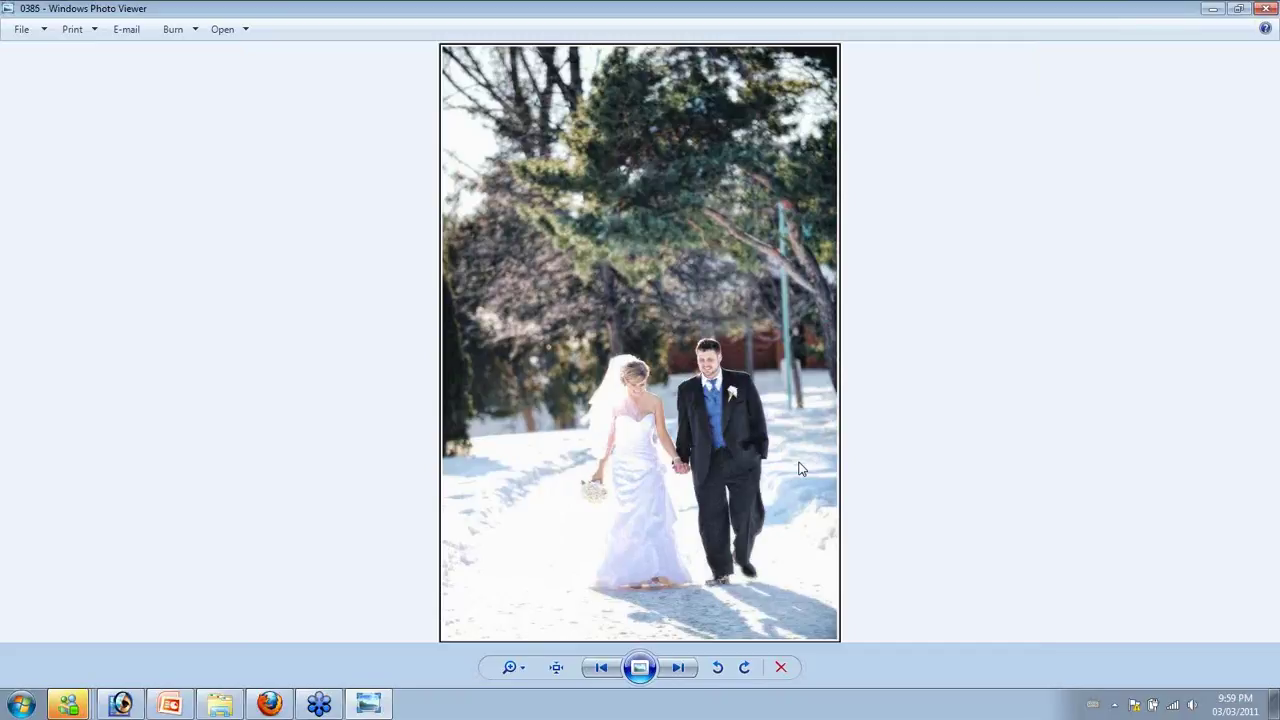
View the black-and-white shots of the couple walking hand in hand, from photo 0388 through 0392
{"action": "key", "text": "Right"}
{"action": "key", "text": "Right"}
{"action": "key", "text": "Right"}
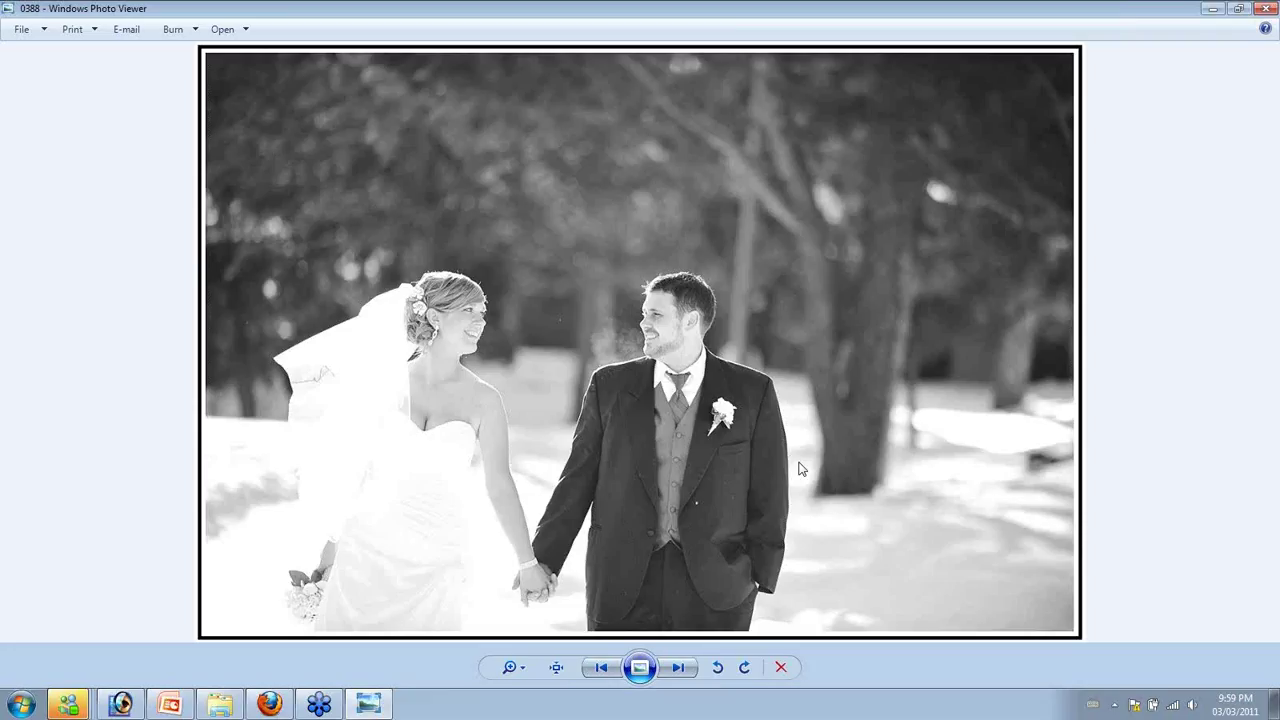
{"action": "key", "text": "Right"}
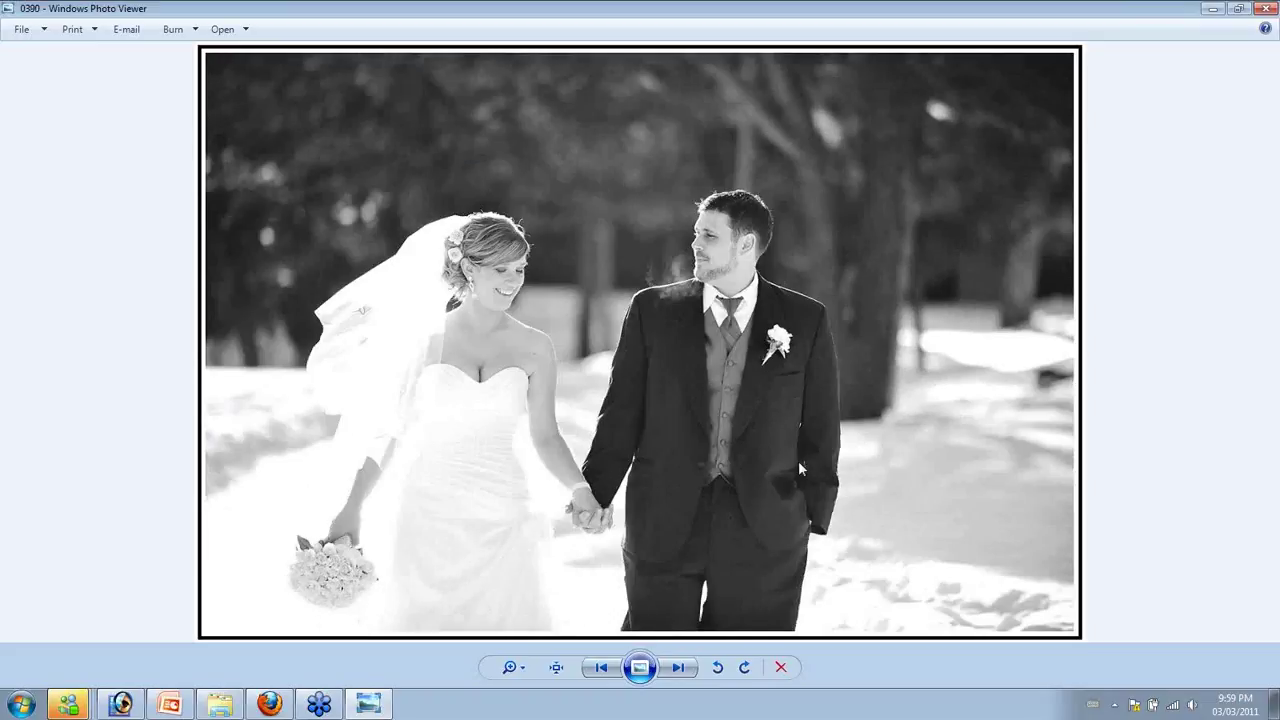
{"action": "key", "text": "Right"}
{"action": "key", "text": "Right"}
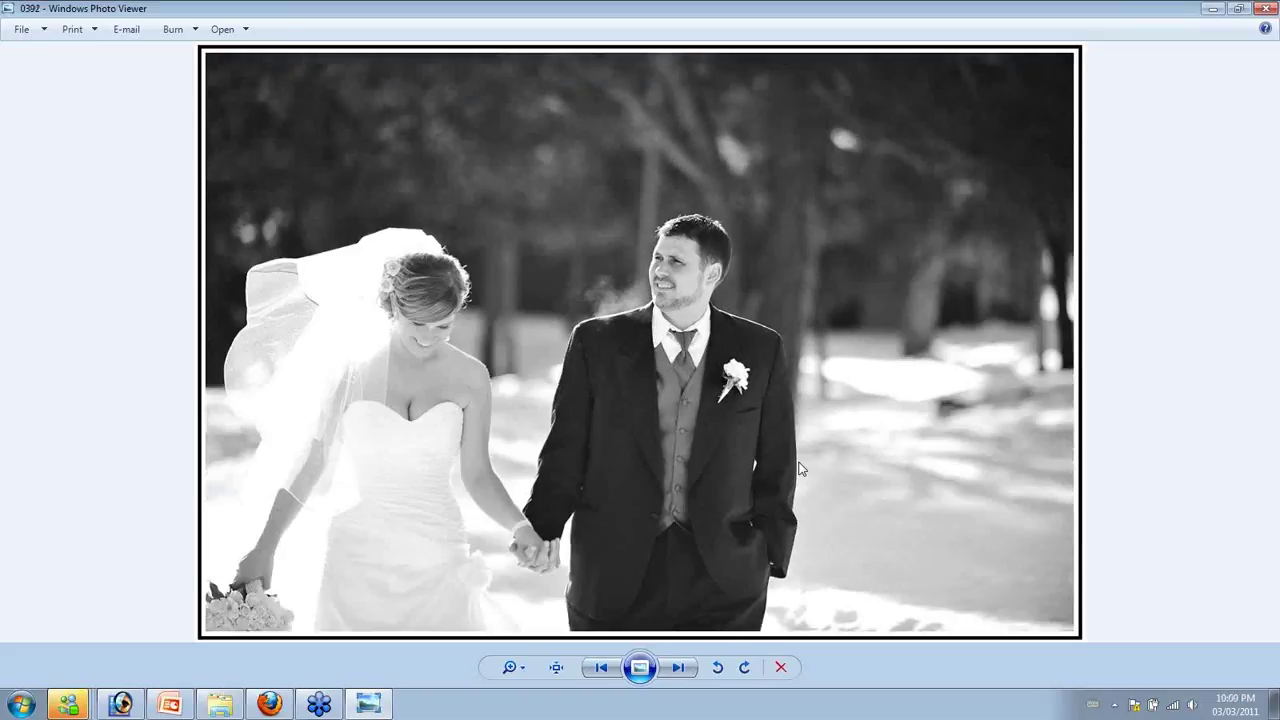
View the color photo of the couple holding hands in 0394, continuing through the close embraces to the sepia one in 0400
{"action": "key", "text": "Right"}
{"action": "key", "text": "Right"}
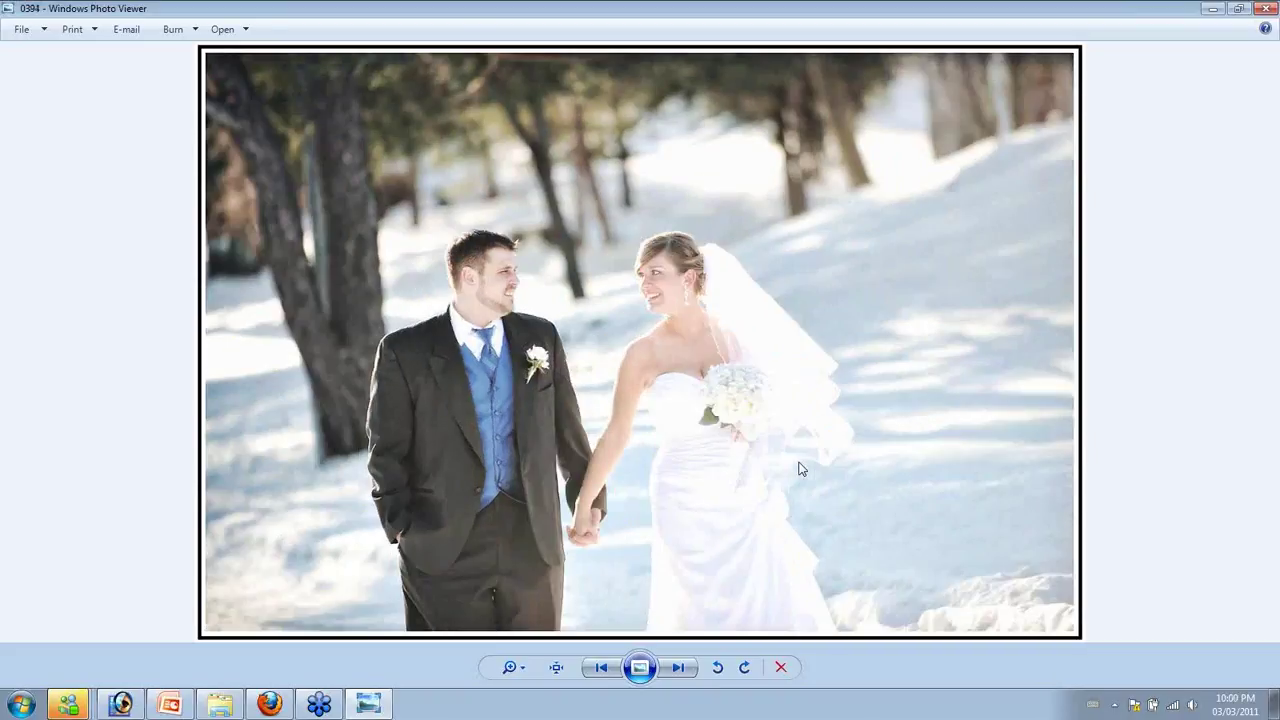
{"action": "key", "text": "Right"}
{"action": "key", "text": "Right"}
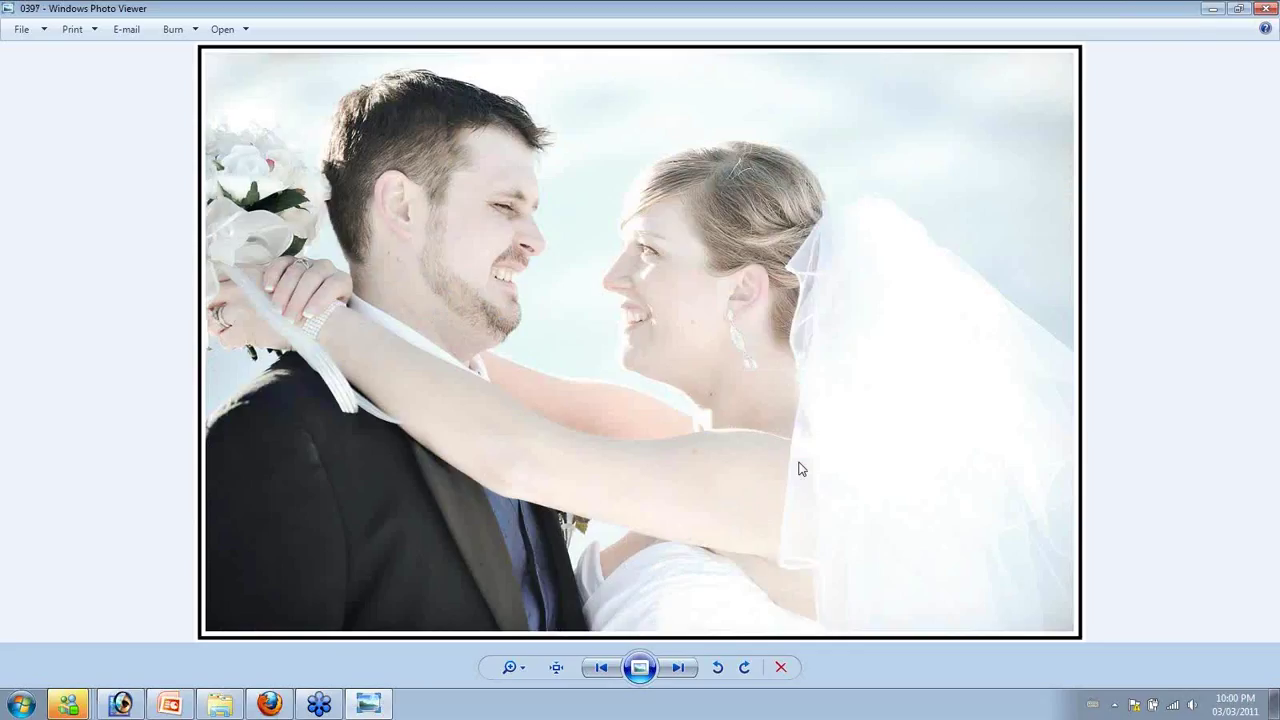
{"action": "key", "text": "Right"}
{"action": "key", "text": "Right"}
{"action": "key", "text": "Right"}
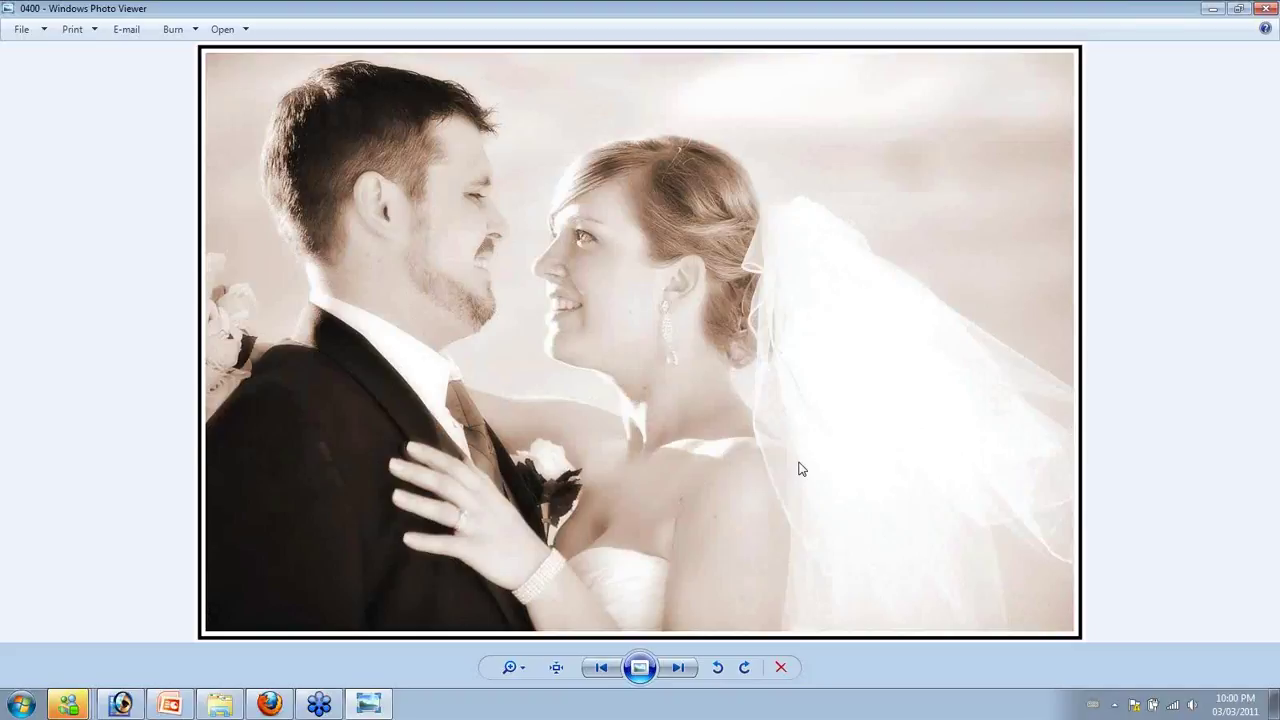
Step through the close-up couple portraits with the bouquet behind the groom's shoulder, including 0408 and 0410
{"action": "key", "text": "Right"}
{"action": "key", "text": "Right"}
{"action": "key", "text": "Right"}
{"action": "key", "text": "Right"}
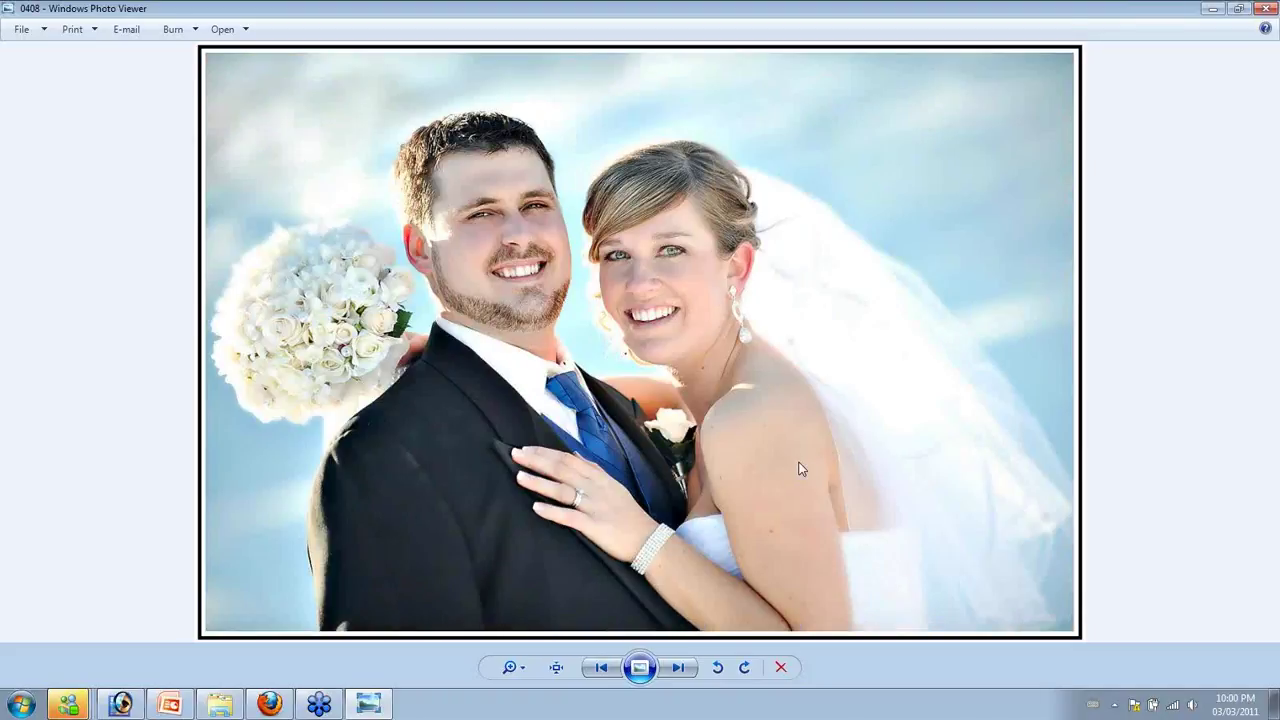
{"action": "key", "text": "Right"}
{"action": "key", "text": "Right"}
{"action": "key", "text": "Right"}
{"action": "key", "text": "Right"}
{"action": "key", "text": "Right"}
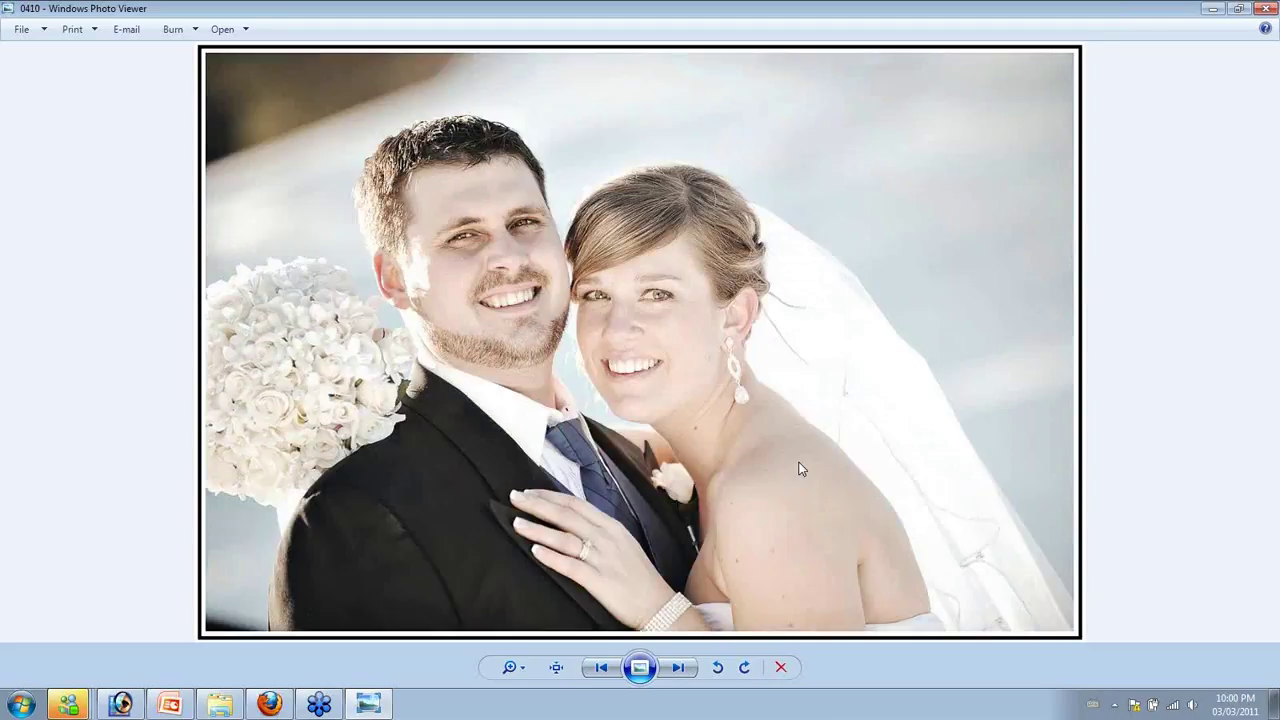
View the tilted, color-toned full-length portraits of the bride alone in the snow, including 0413 and 0415
{"action": "key", "text": "Right"}
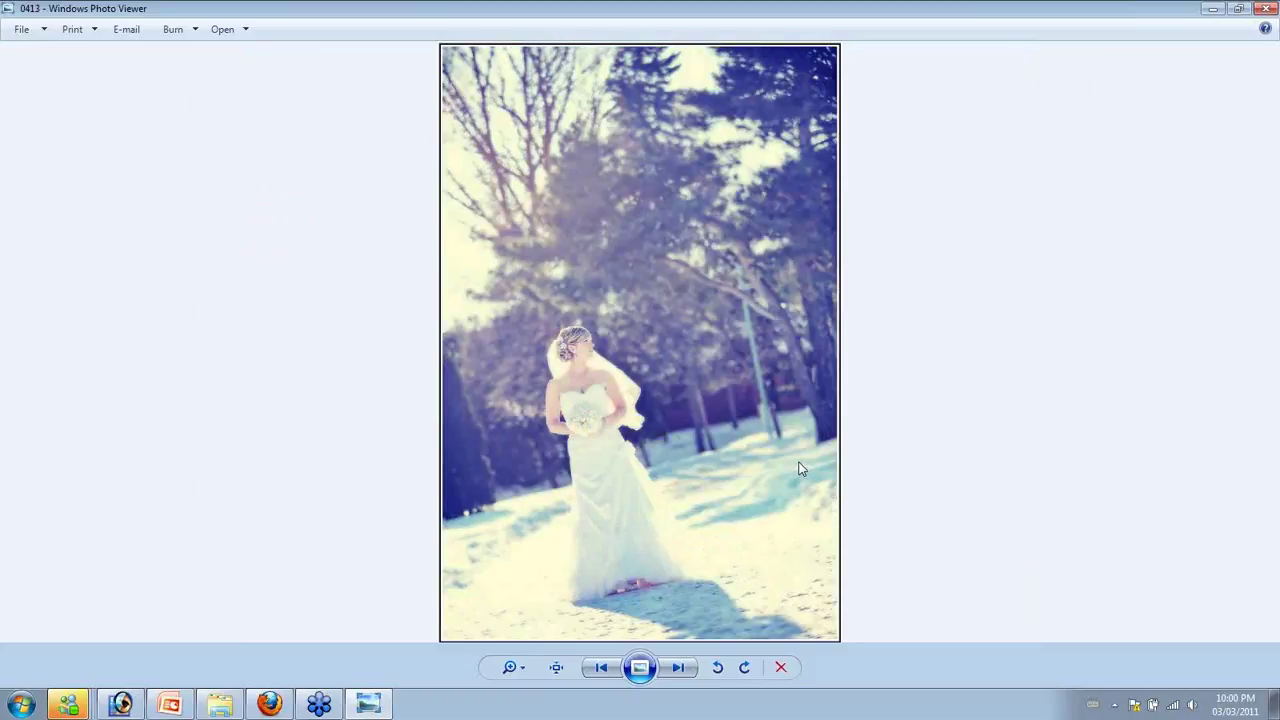
{"action": "key", "text": "Right"}
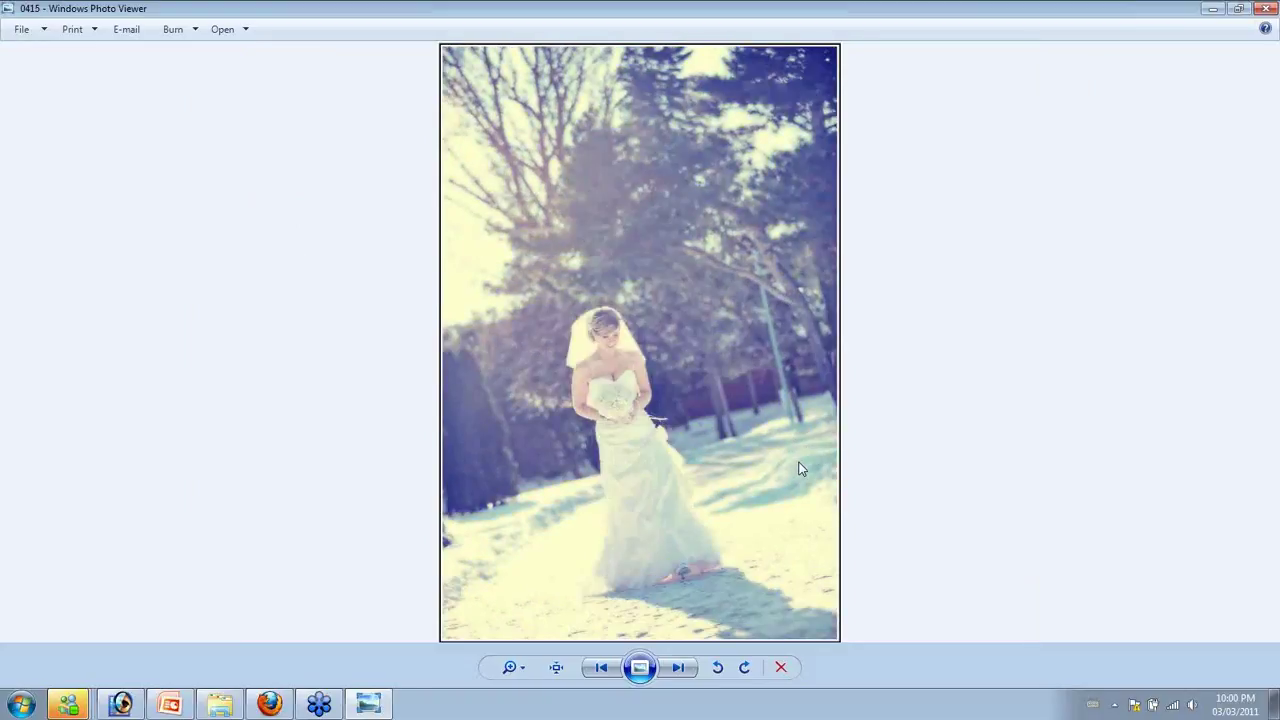
{"action": "key", "text": "Left"}
{"action": "key", "text": "Left"}
{"action": "key", "text": "Left"}
{"action": "key", "text": "Left"}
View the bride and bridesmaids in scarves from 0422, continuing to the dramatic solo shots of the bride in her scarf through 0430
{"action": "key", "text": "Left"}
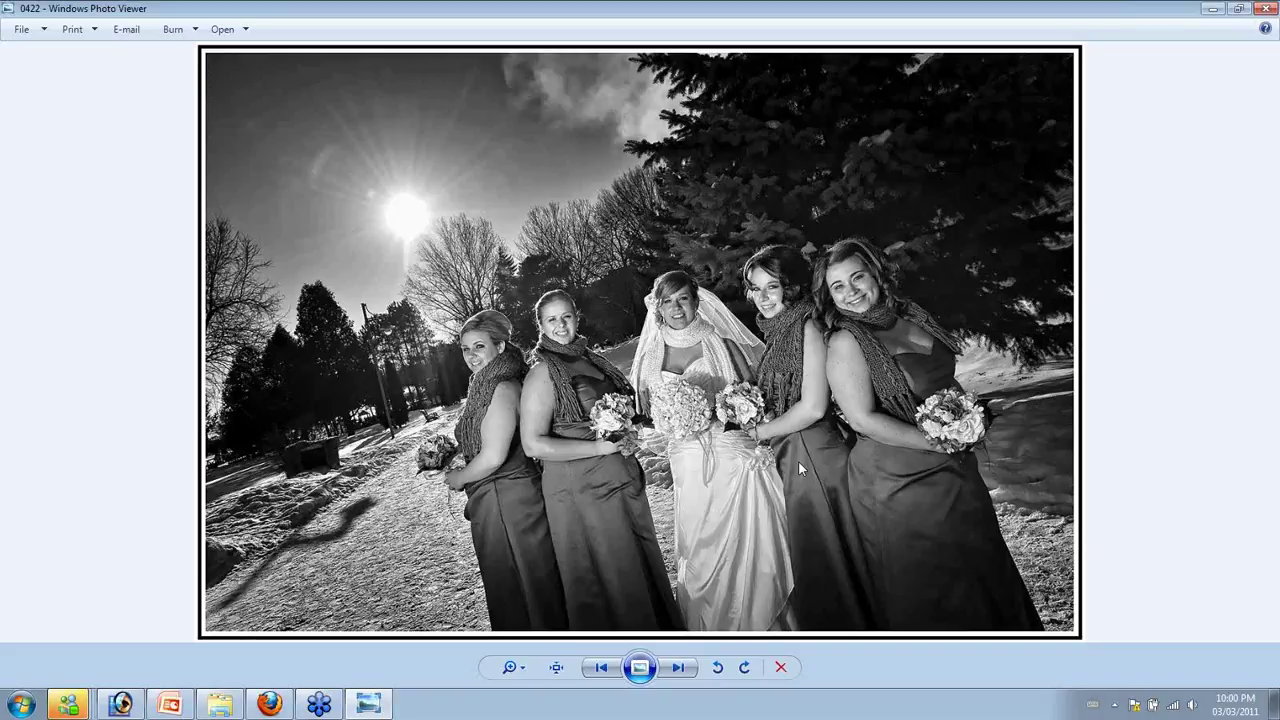
{"action": "key", "text": "Right"}
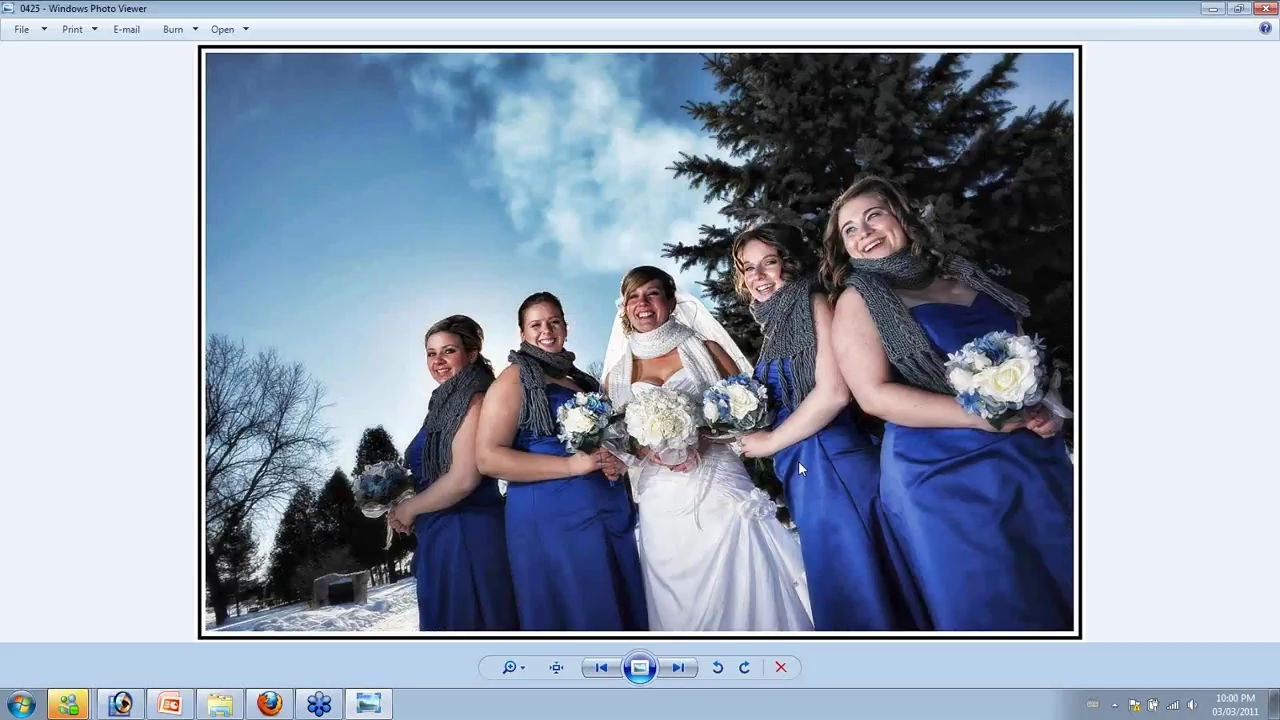
{"action": "key", "text": "Right"}
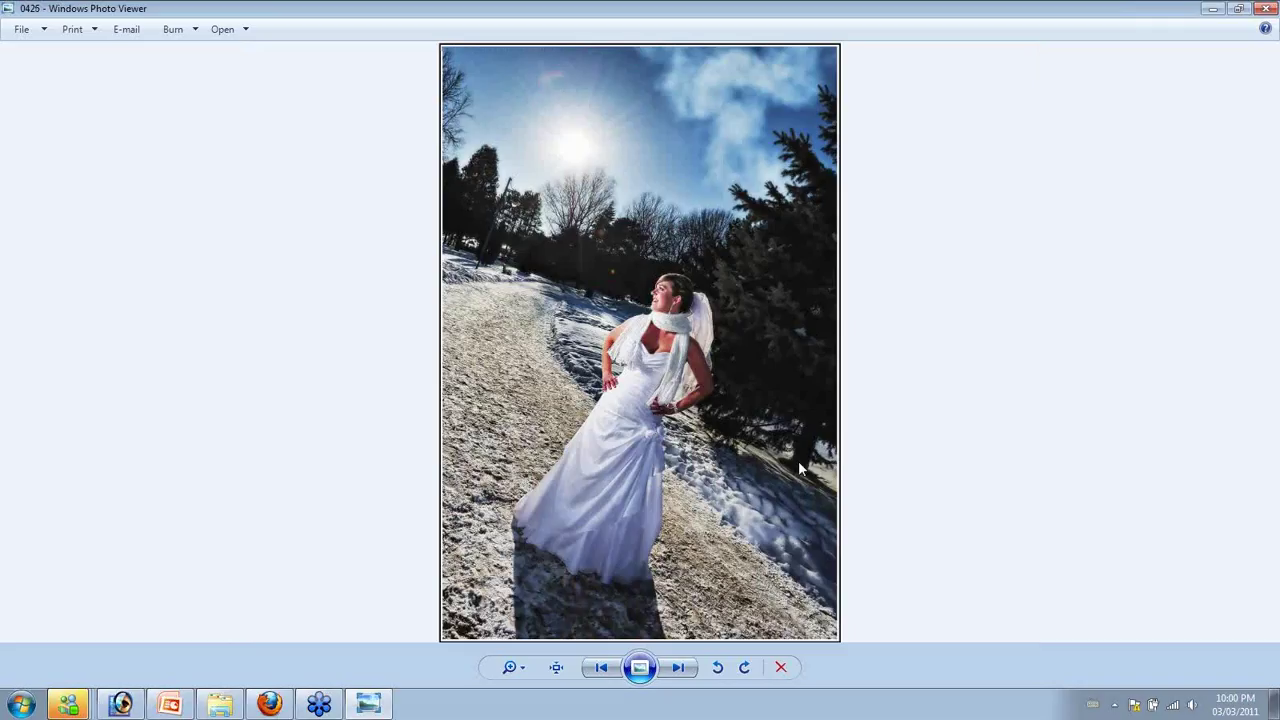
{"action": "key", "text": "Right"}
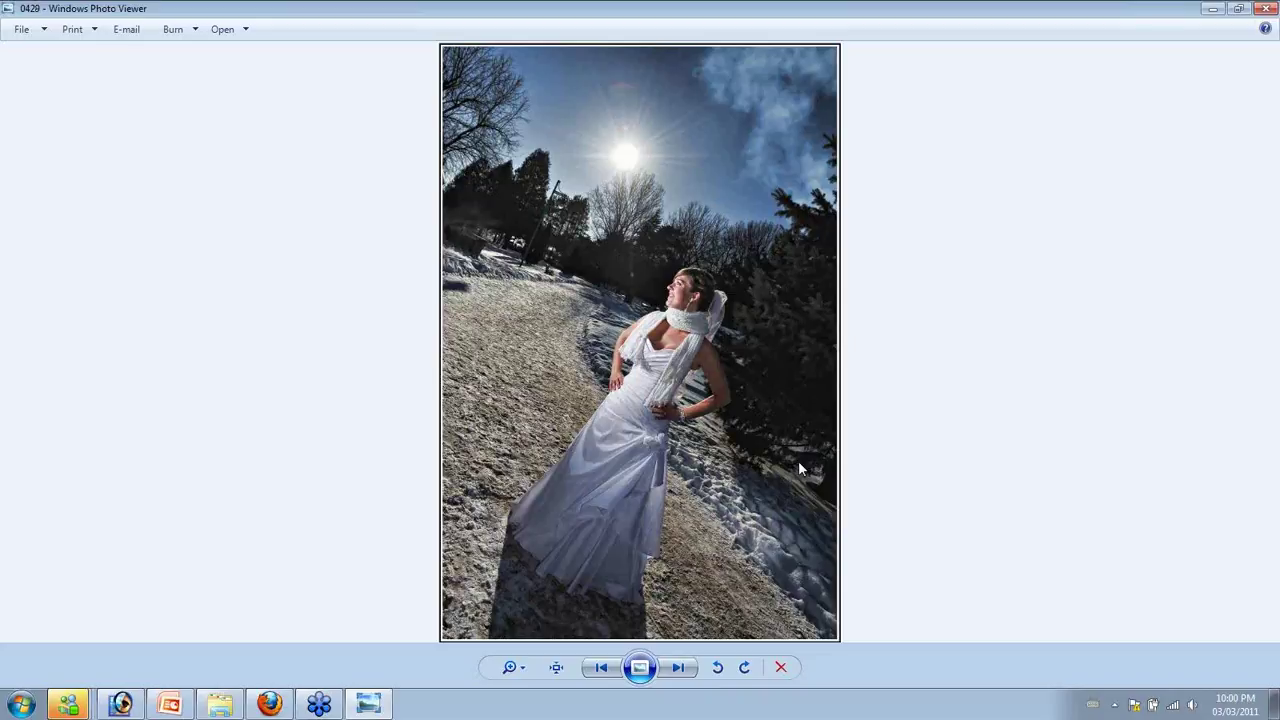
{"action": "key", "text": "Right"}
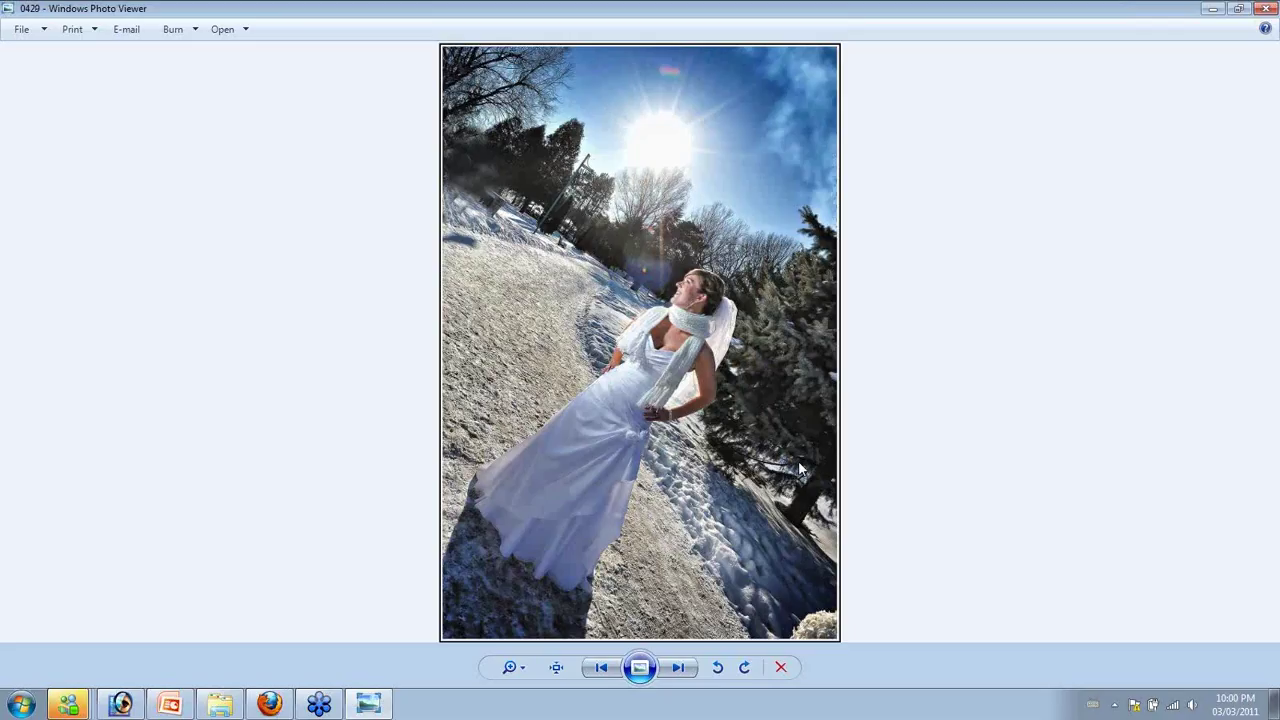
{"action": "key", "text": "Right"}
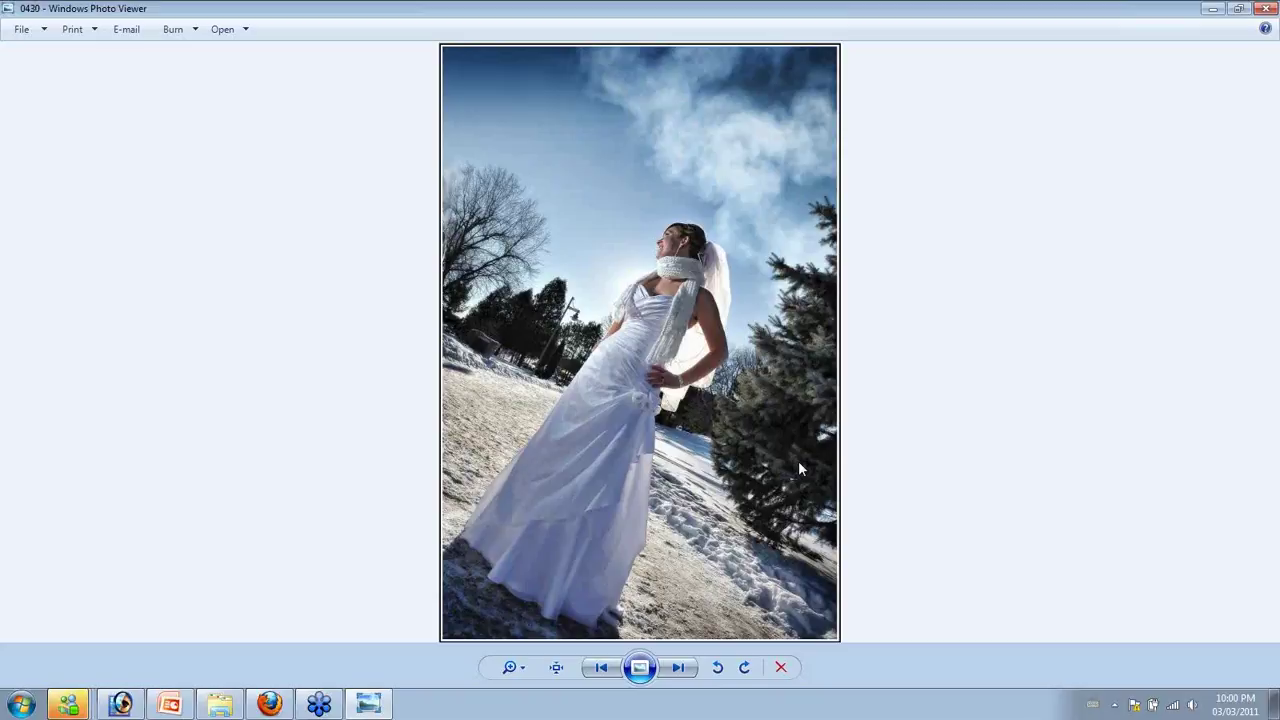
View the black-and-white candids of the wedding party walking along the snowy street, starting with the groomsman in 0432
{"action": "key", "text": "Right"}
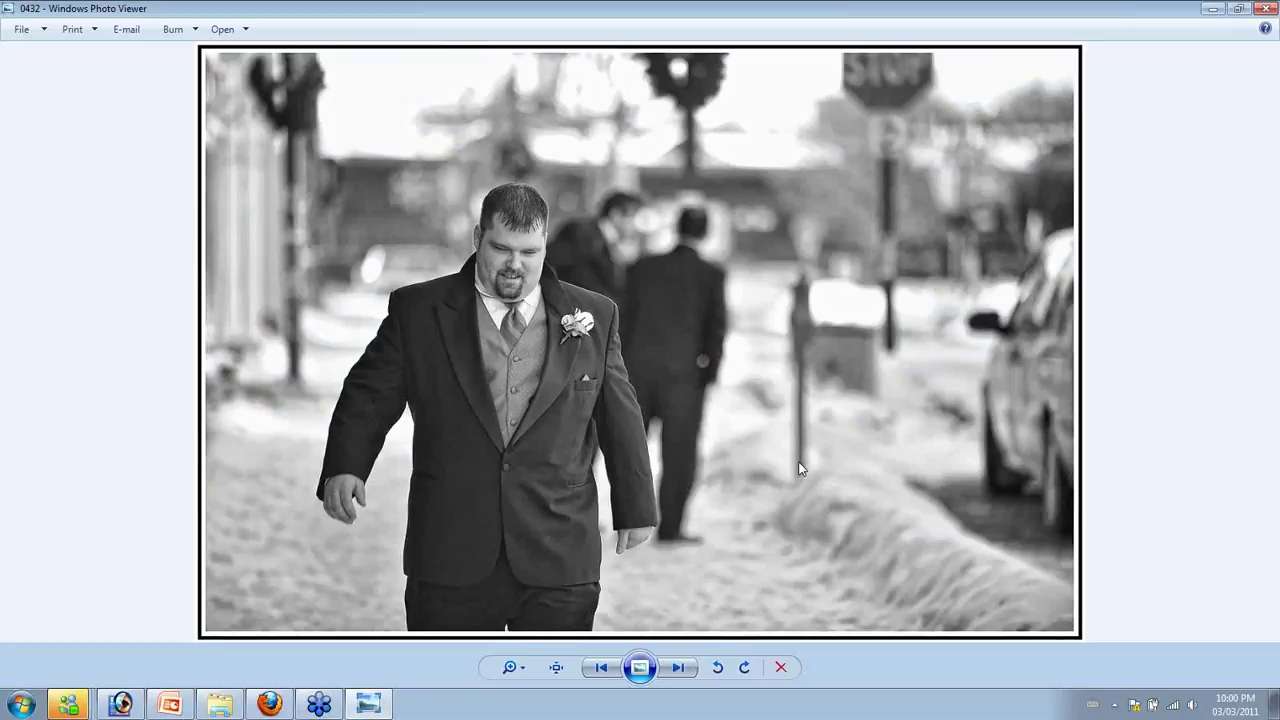
{"action": "key", "text": "Right"}
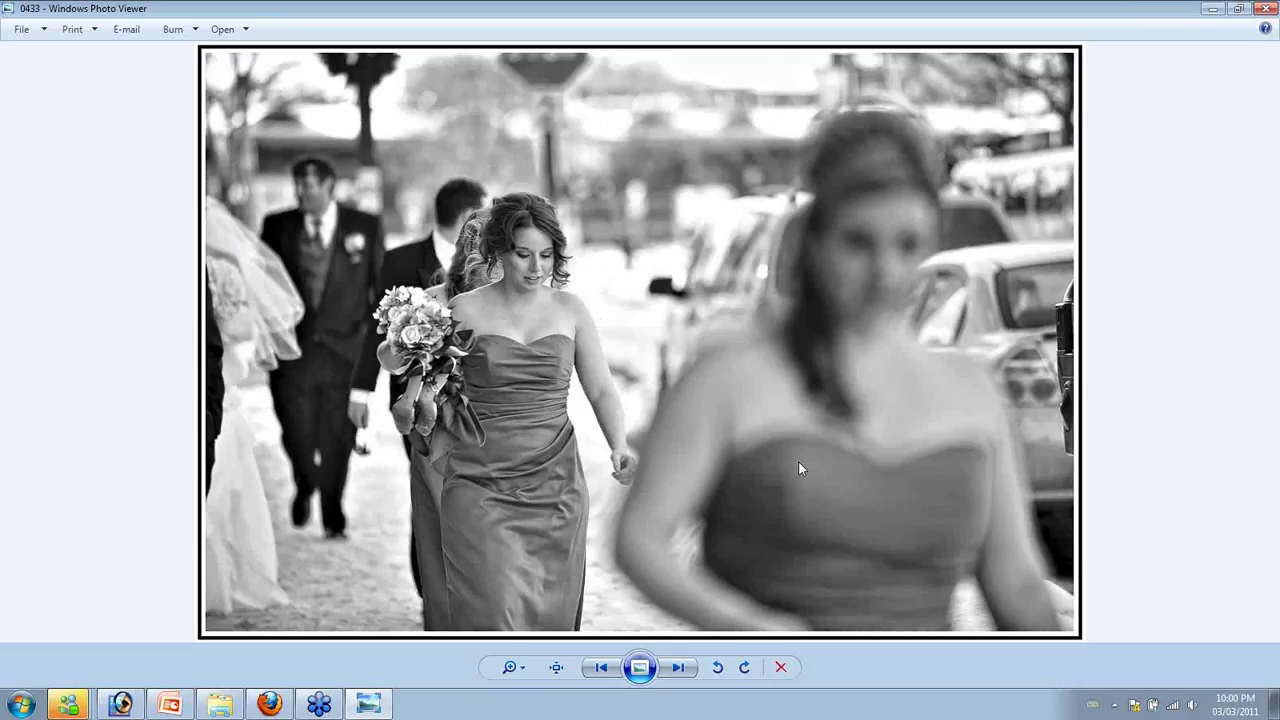
{"action": "key", "text": "Right"}
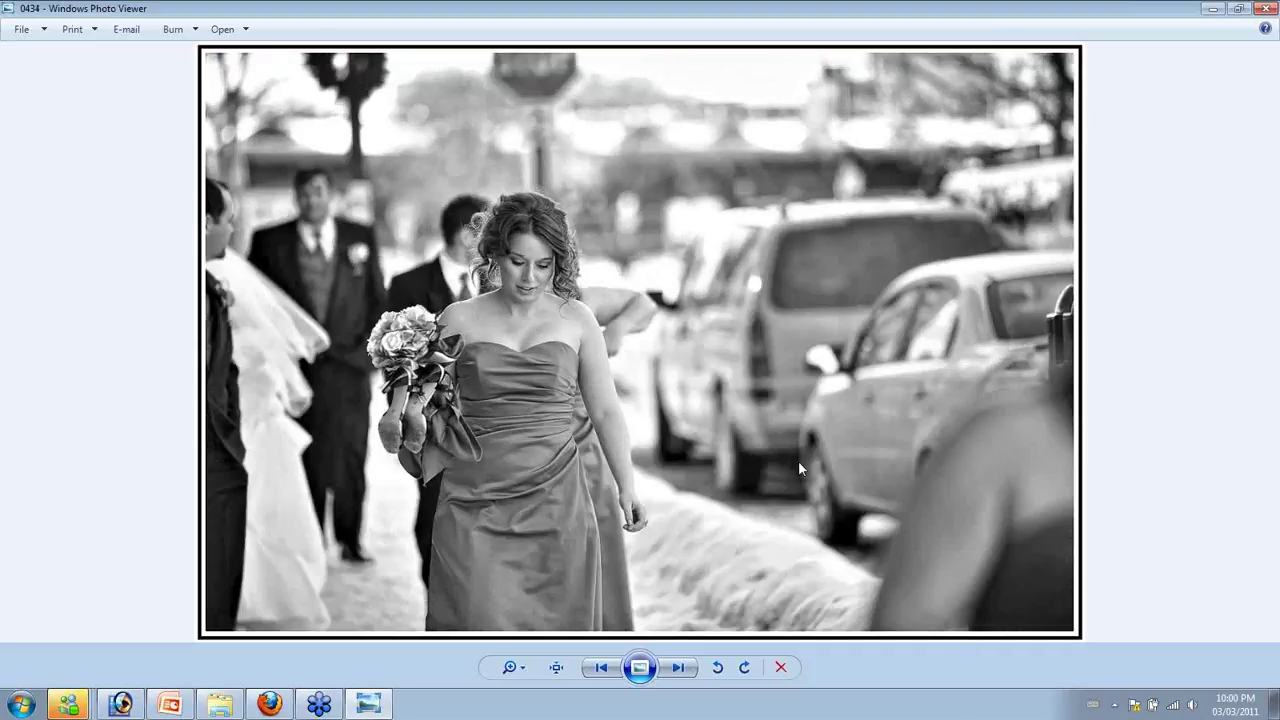
{"action": "key", "text": "Right"}
{"action": "key", "text": "Right"}
{"action": "key", "text": "Right"}
{"action": "key", "text": "Right"}
View the wedding party around the pub tables in 0439 through 0441, continuing to the couple's close-up at the bar in 0447
{"action": "key", "text": "Right"}
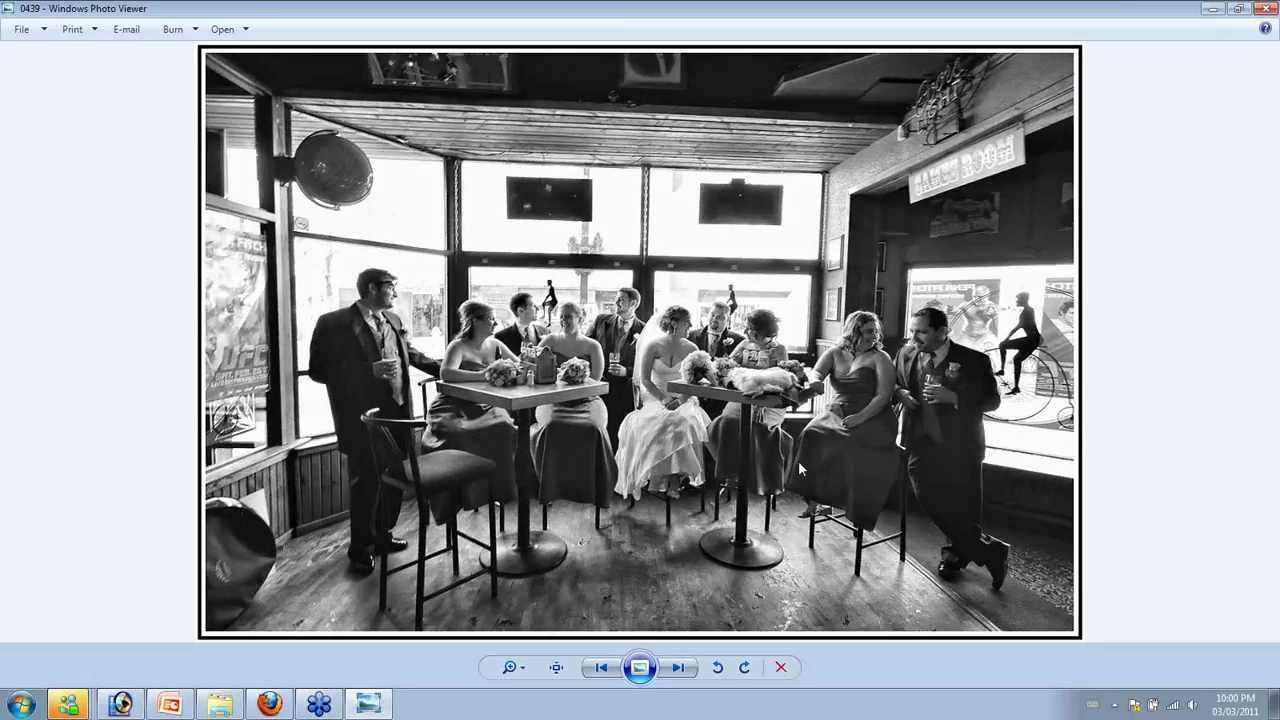
{"action": "key", "text": "Right"}
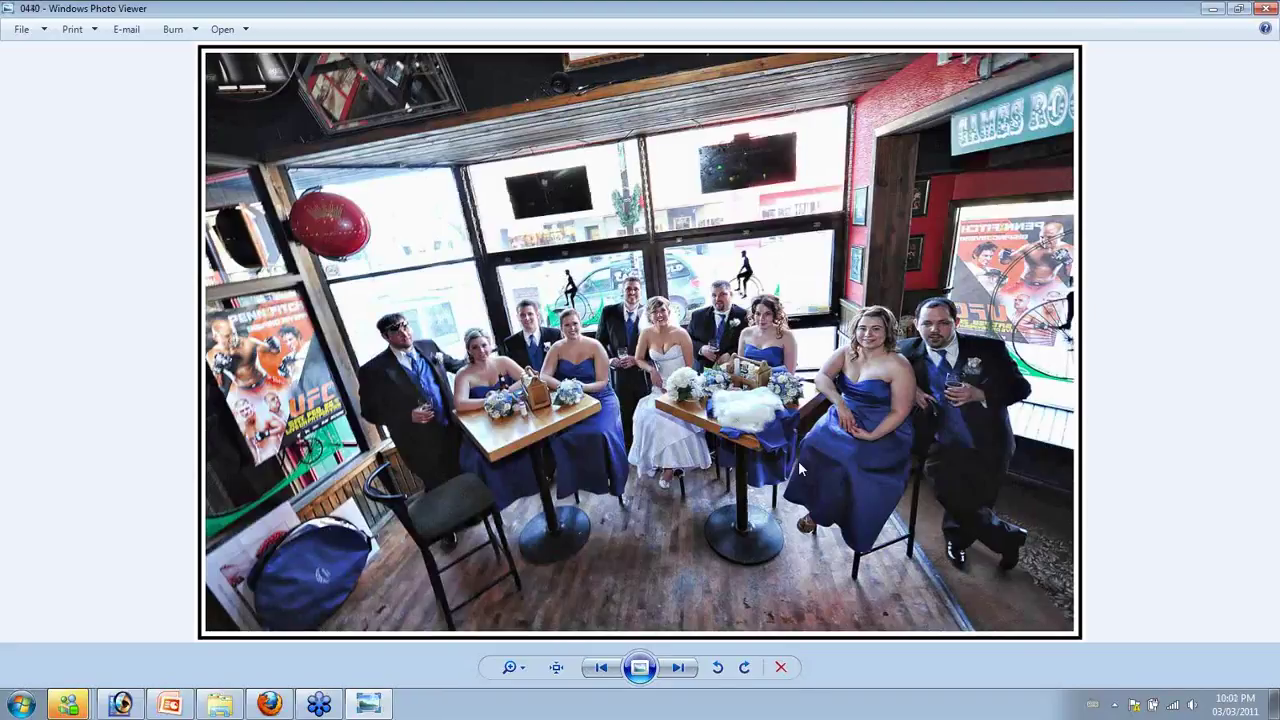
{"action": "key", "text": "Right"}
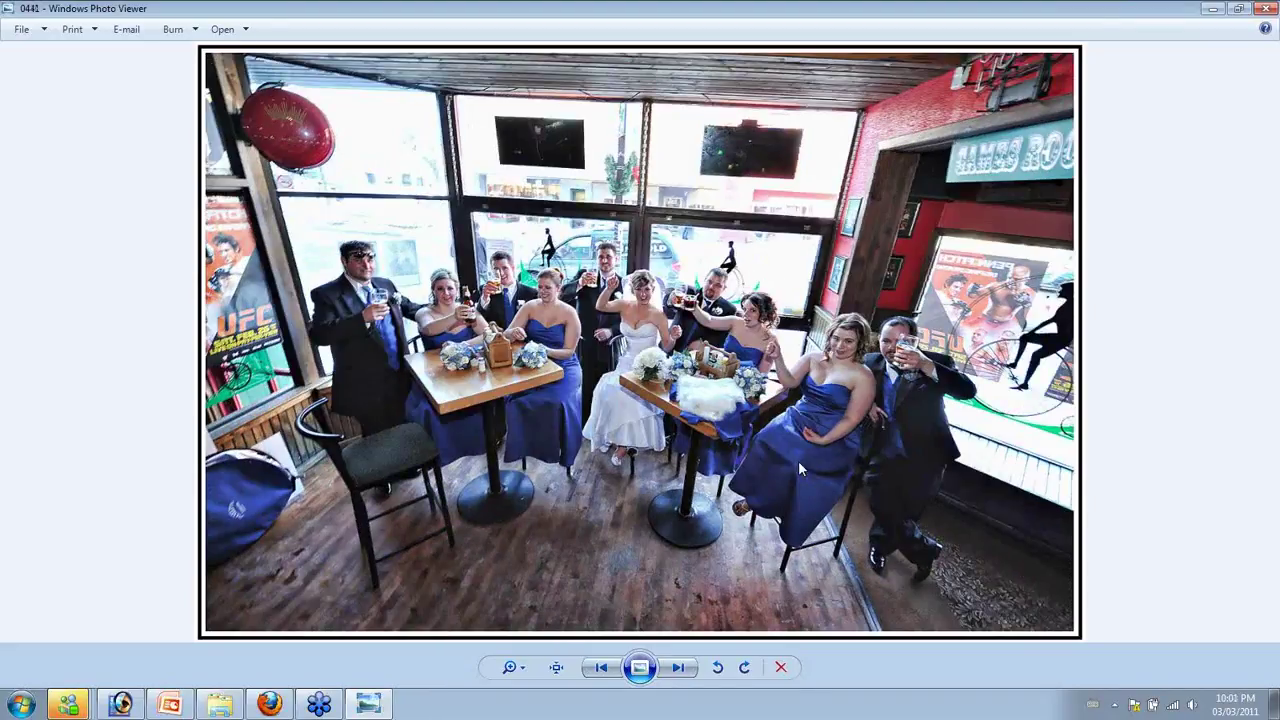
{"action": "key", "text": "Right"}
{"action": "key", "text": "Right"}
{"action": "key", "text": "Right"}
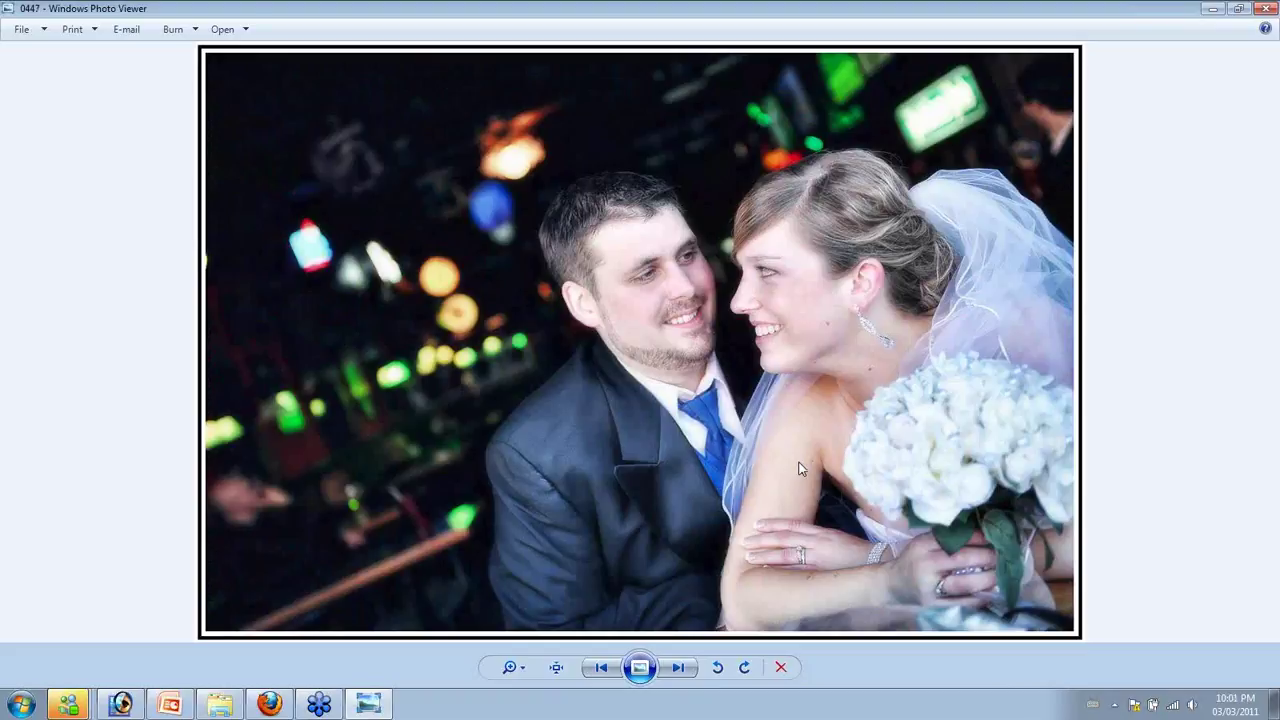
View the couple holding the "thank you" signs in 0449, continuing to the black-and-white shot of them embracing in the street
{"action": "key", "text": "Left"}
{"action": "key", "text": "Right"}
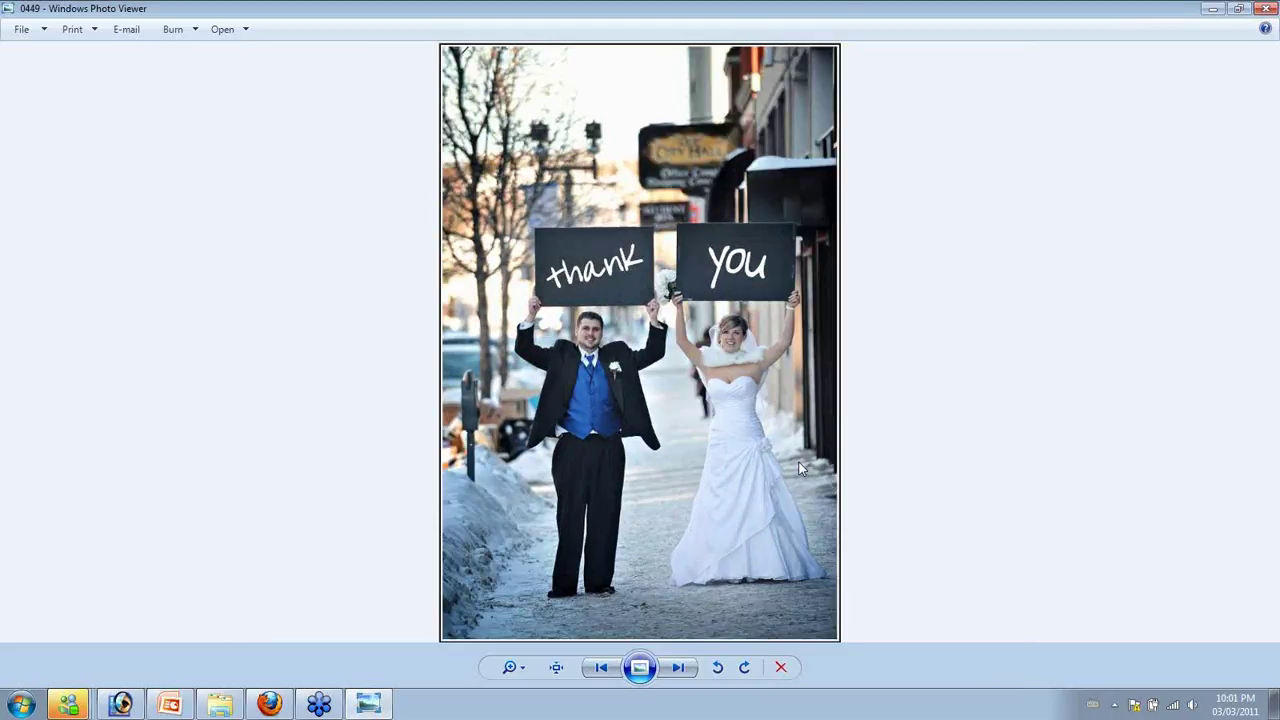
{"action": "key", "text": "Right"}
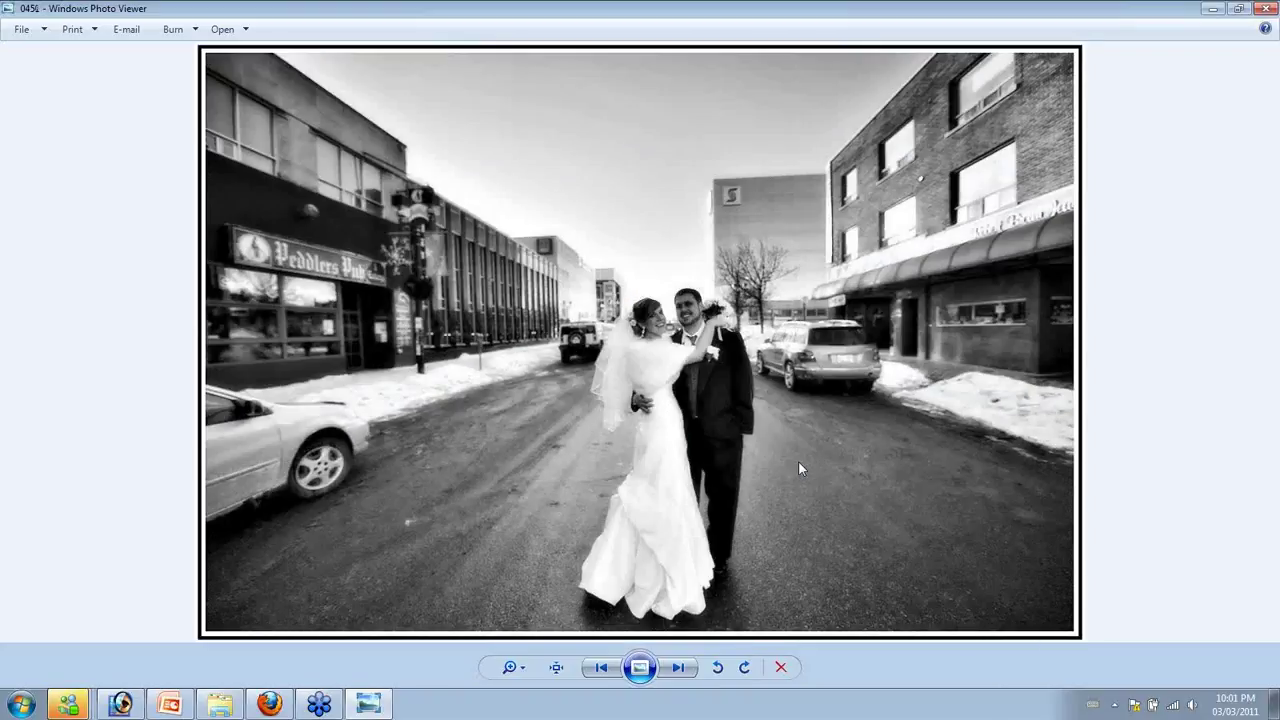
View the couple's close-up portraits with the white bouquet from 0455 through 0458, including the black-and-white version
{"action": "key", "text": "Right"}
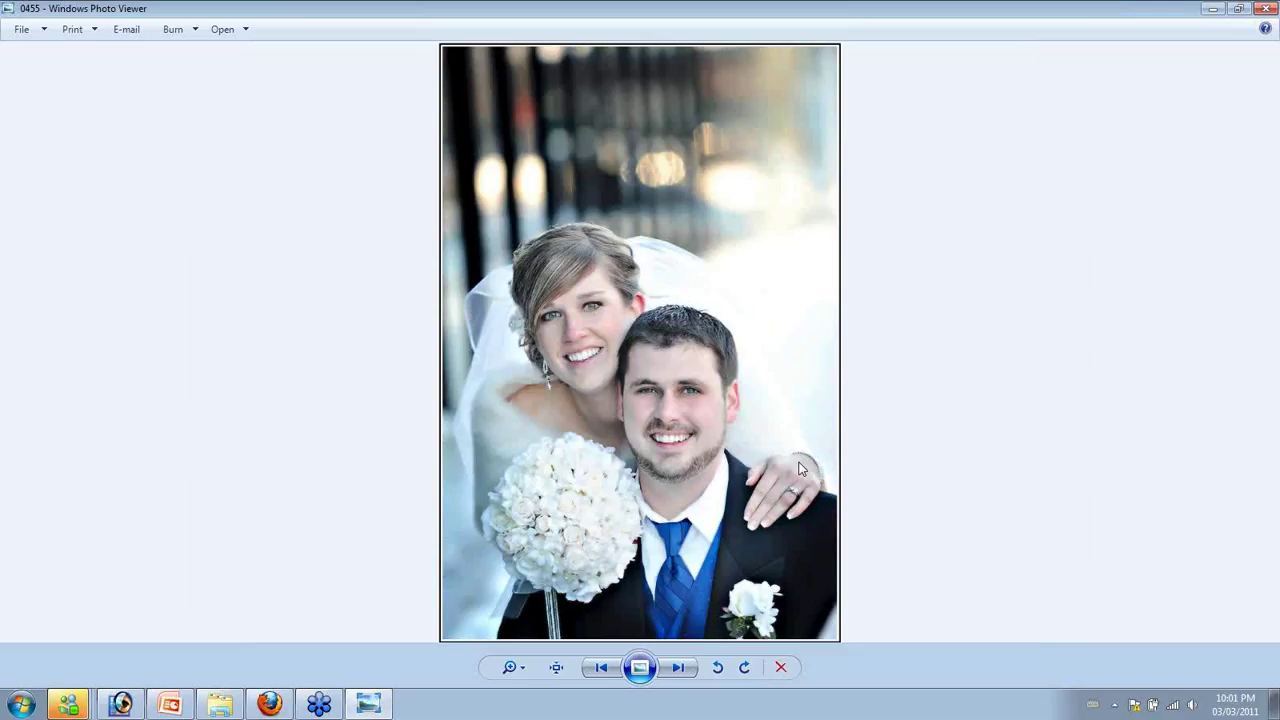
{"action": "key", "text": "Right"}
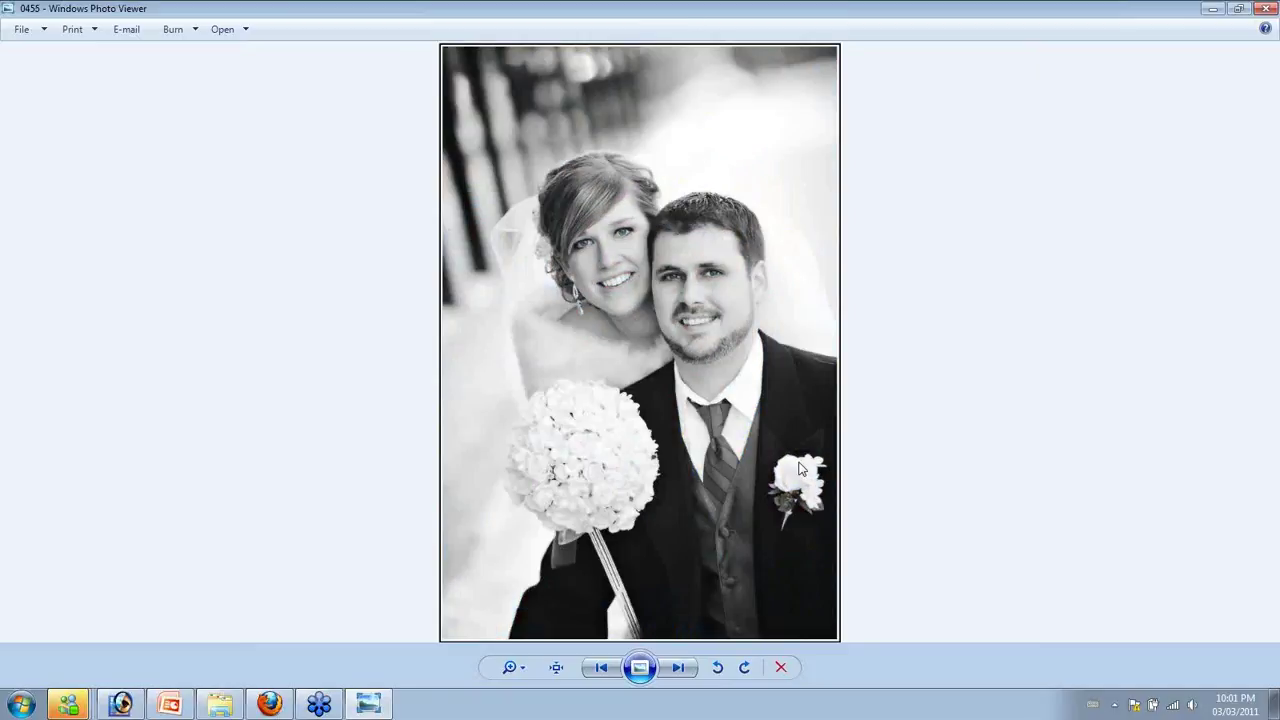
{"action": "key", "text": "Right"}
{"action": "key", "text": "Right"}
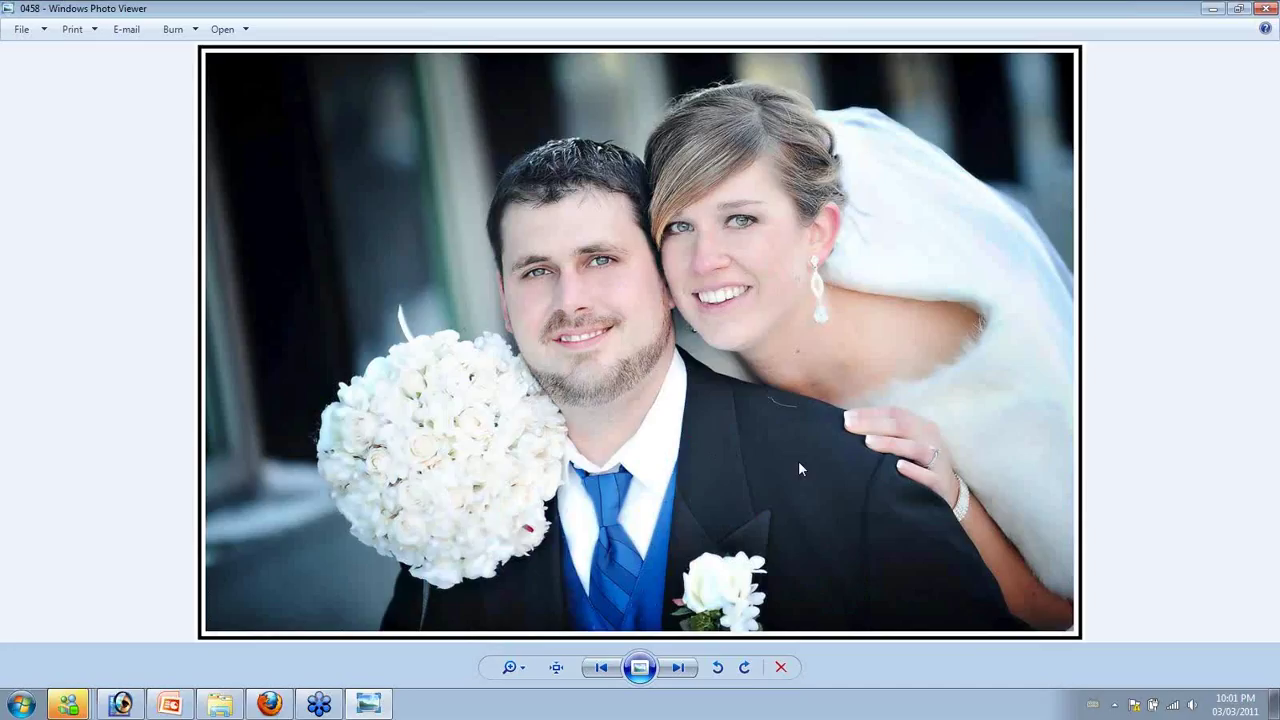
View the groomsmen standing in the pub, continuing to the wedding party against the snowy brick wall through the running shot 0471
{"action": "key", "text": "Right"}
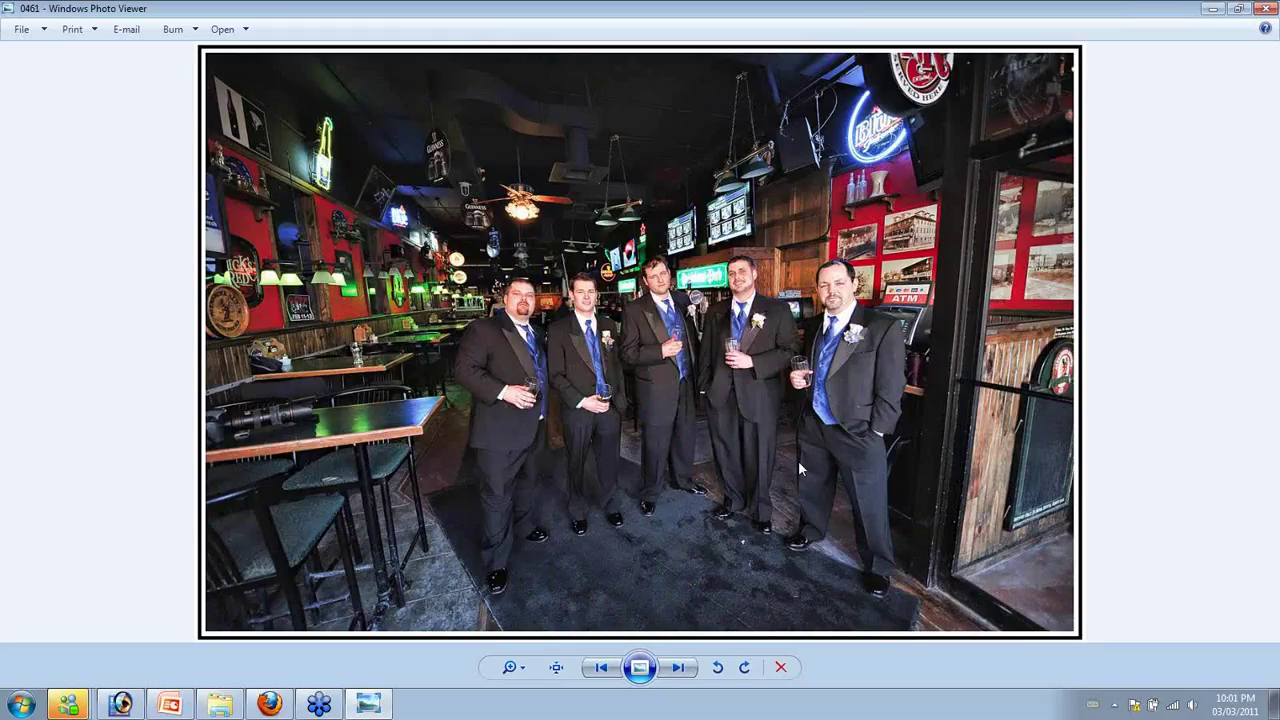
{"action": "key", "text": "Right"}
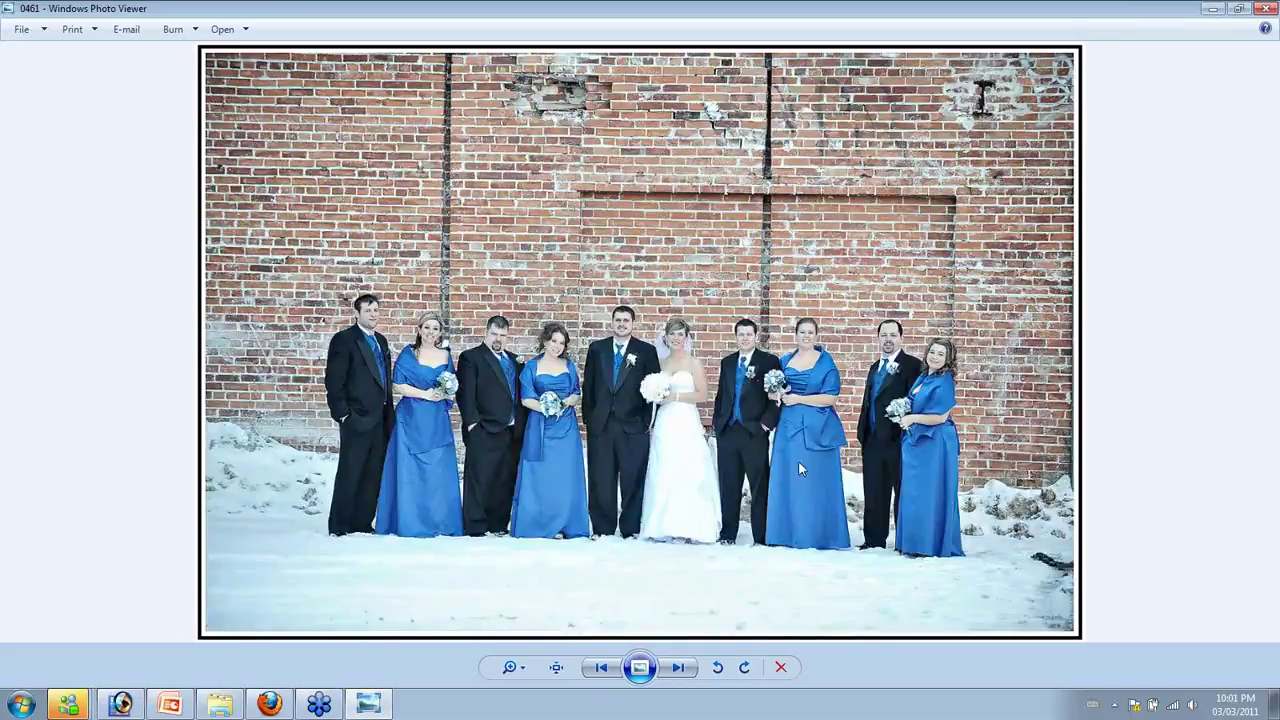
{"action": "key", "text": "Right"}
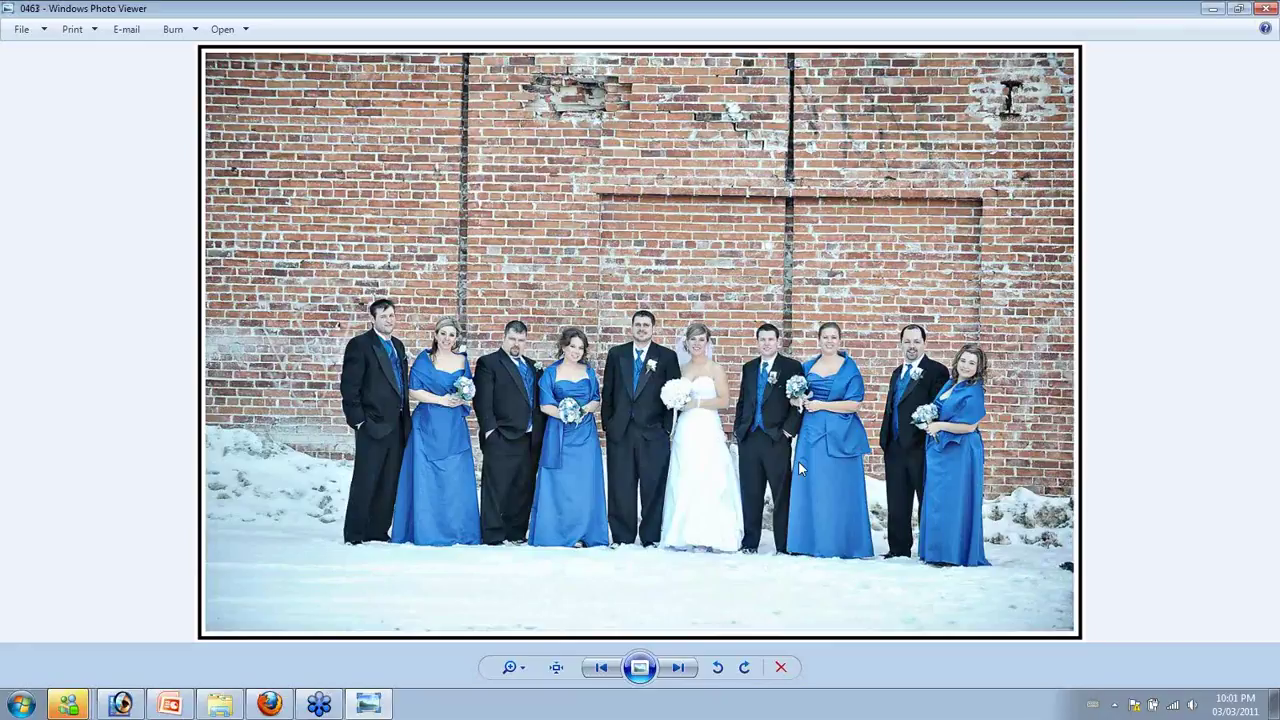
{"action": "key", "text": "Right"}
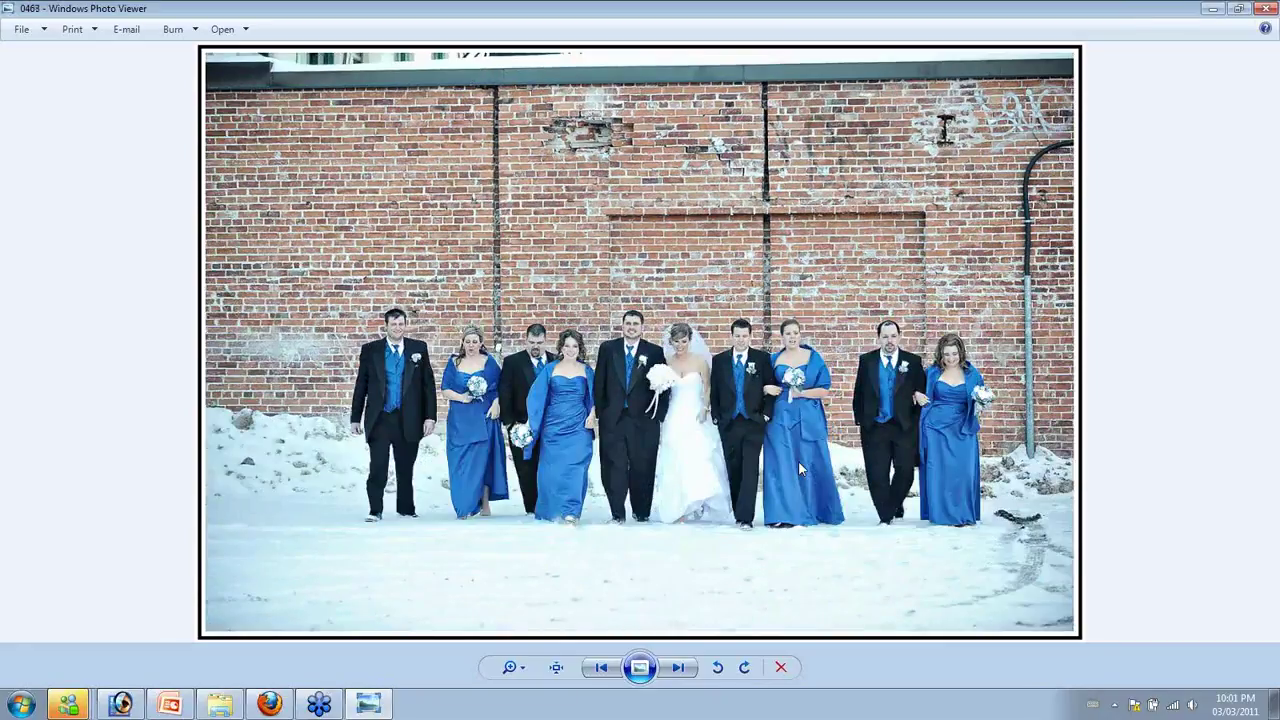
{"action": "key", "text": "Right"}
{"action": "key", "text": "Right"}
{"action": "key", "text": "Right"}
{"action": "key", "text": "Right"}
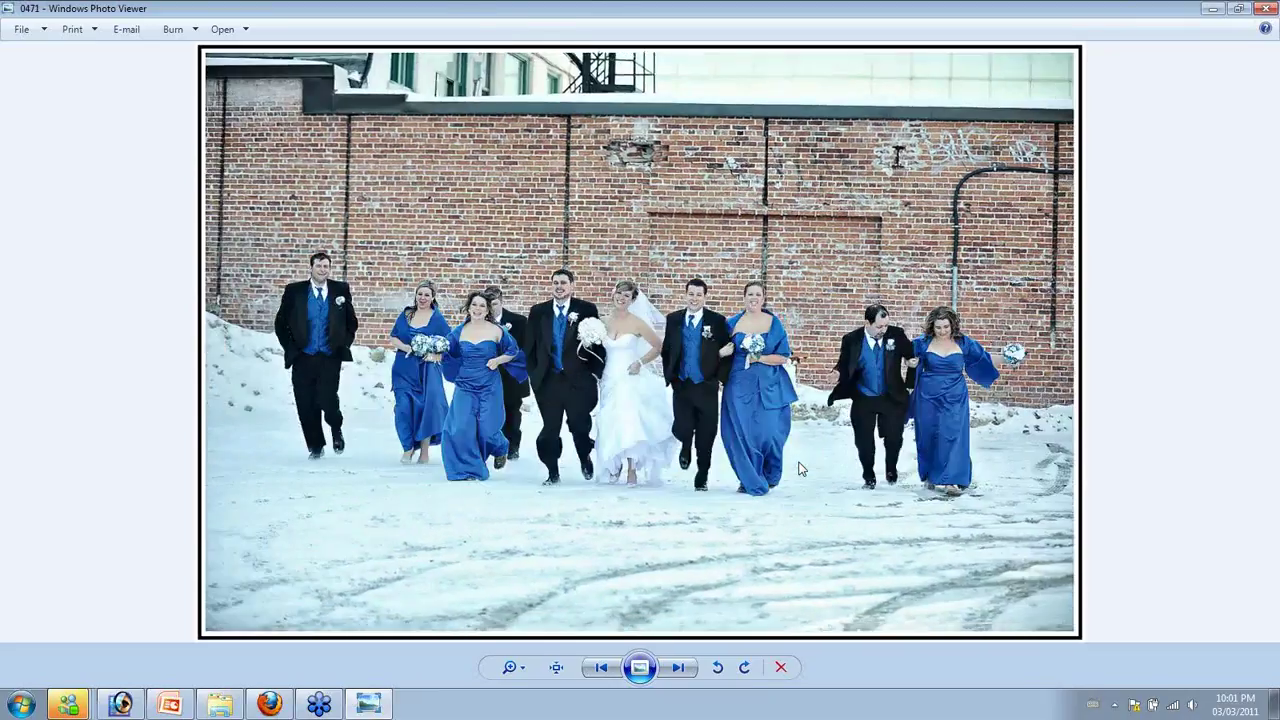
View the bride and bridesmaids walking toward the limousine in 0474, continuing to the groomsmen facing the brick wall through 0477
{"action": "key", "text": "Right"}
{"action": "key", "text": "Right"}
{"action": "key", "text": "Right"}
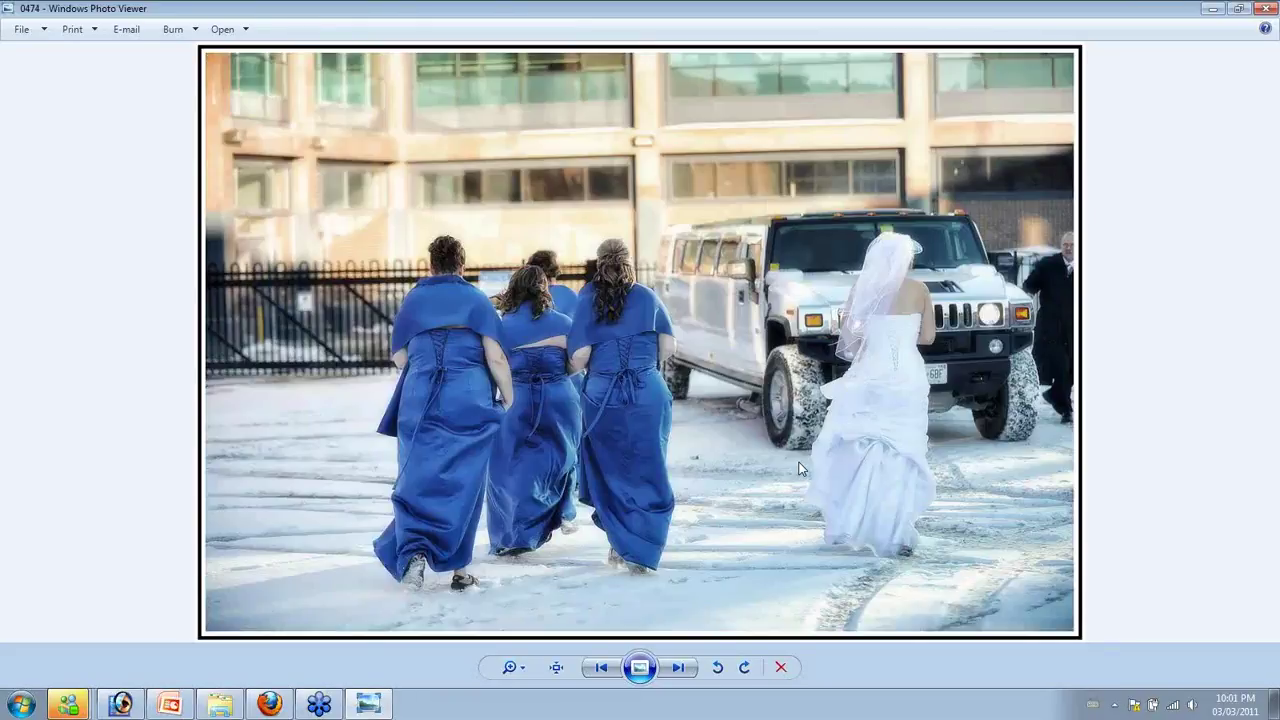
{"action": "key", "text": "Right"}
{"action": "key", "text": "Right"}
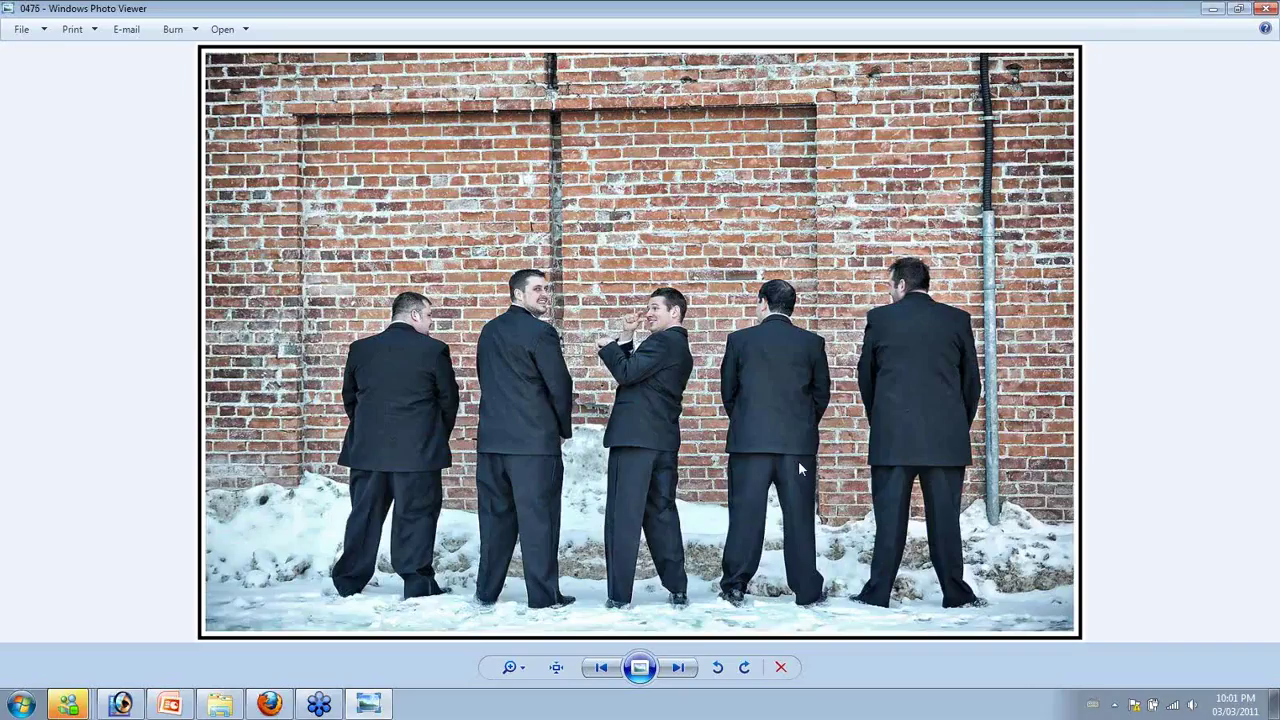
{"action": "key", "text": "Right"}
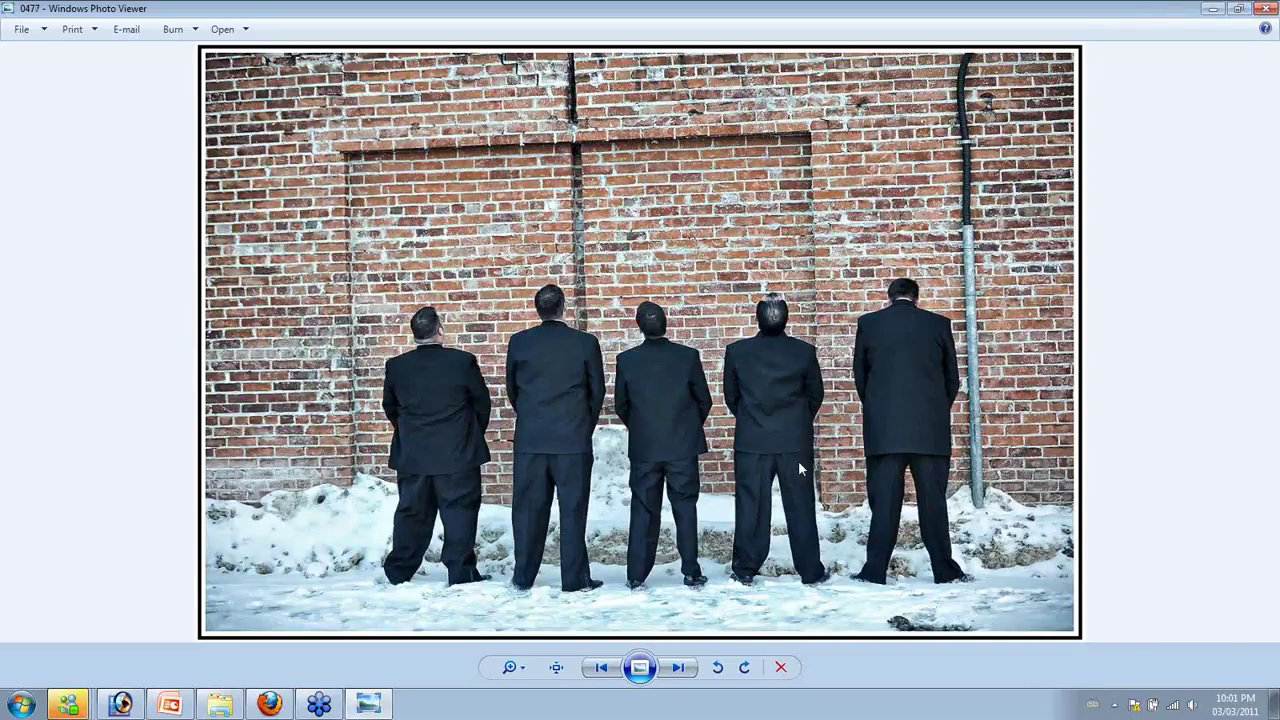
View the backlit portraits of the couple embracing outdoors from 0479 through 0483
{"action": "key", "text": "Right"}
{"action": "key", "text": "Right"}
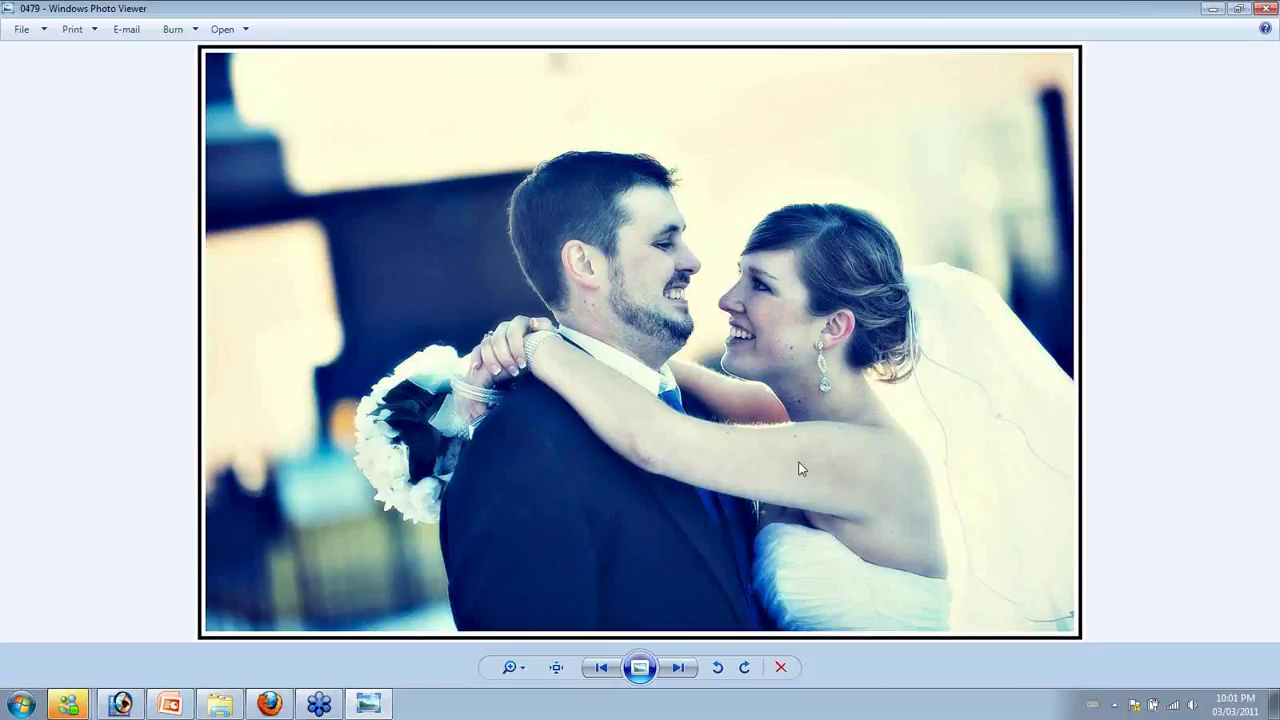
{"action": "key", "text": "Right"}
{"action": "key", "text": "Right"}
{"action": "key", "text": "Right"}
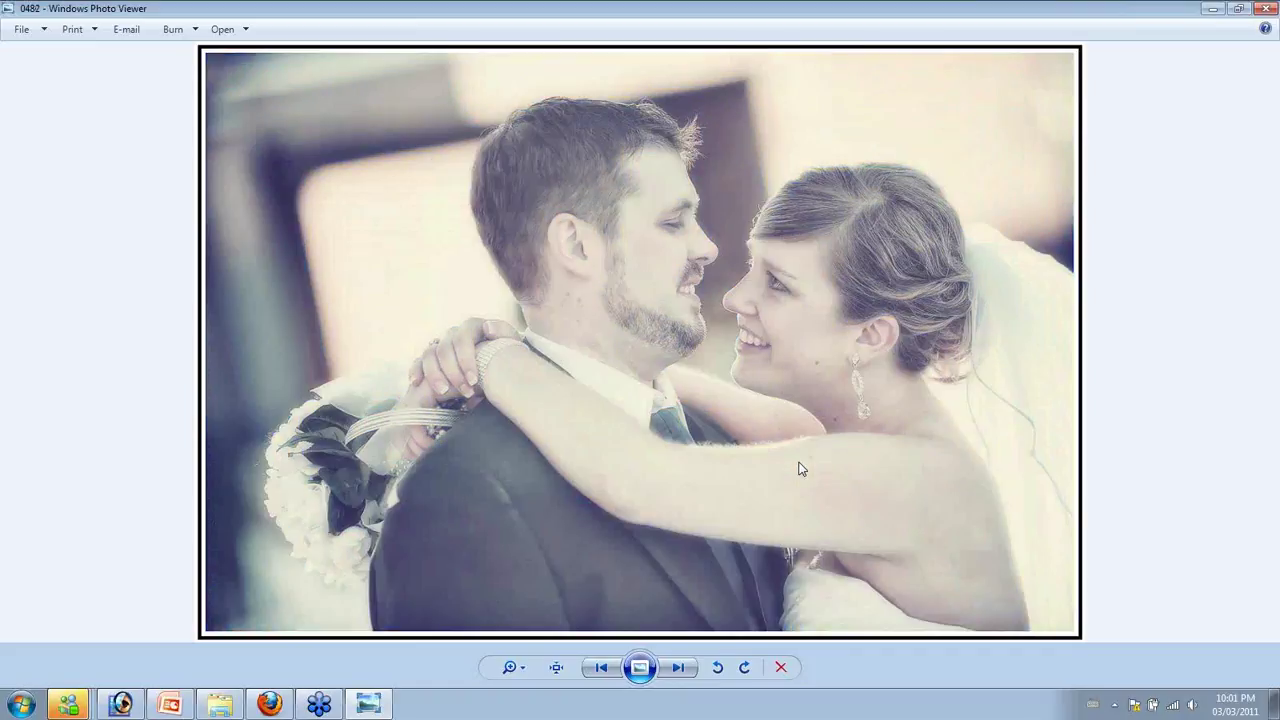
{"action": "key", "text": "Right"}
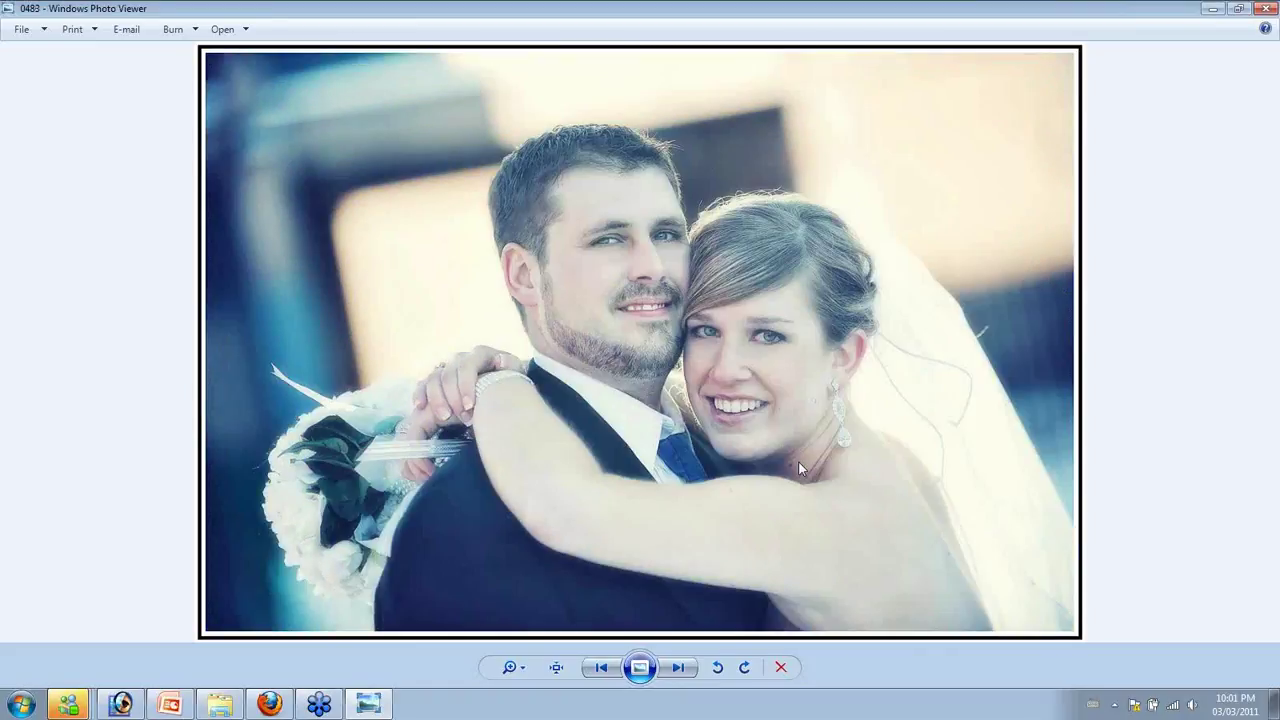
View the blue-lit reception hall and its table settings in 0488 and 0491
{"action": "key", "text": "Right"}
{"action": "key", "text": "Right"}
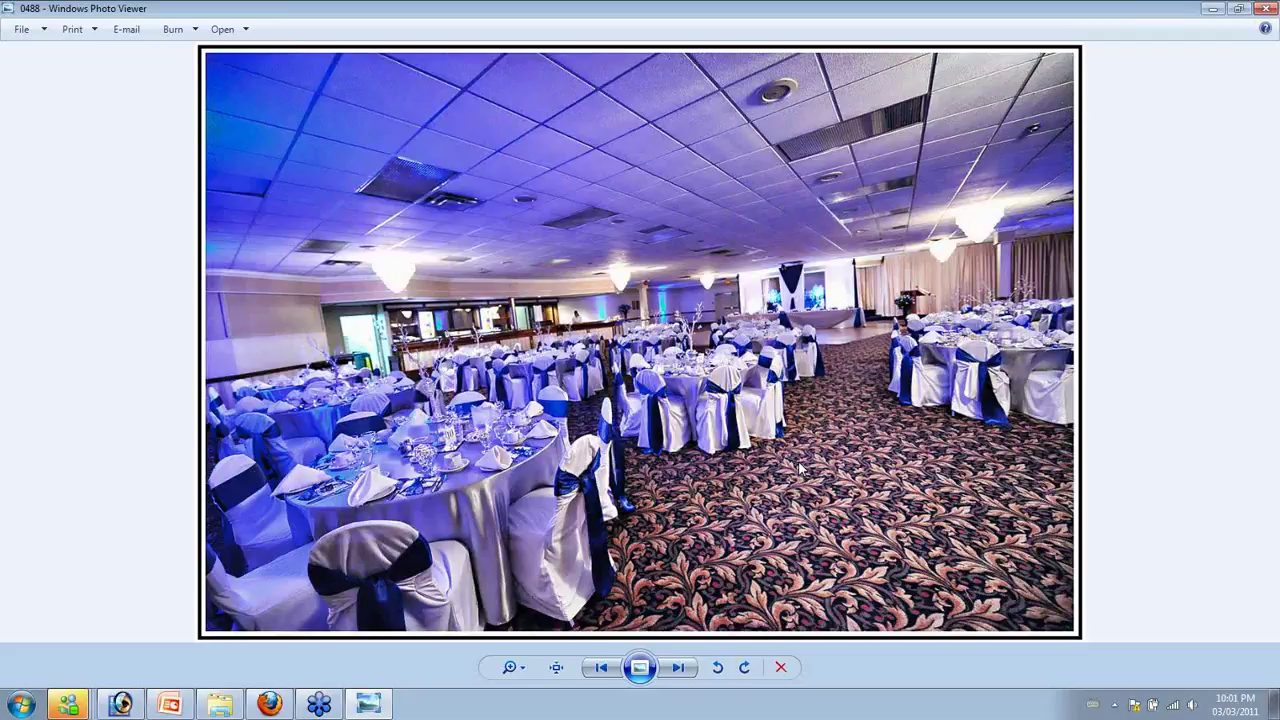
{"action": "key", "text": "Right"}
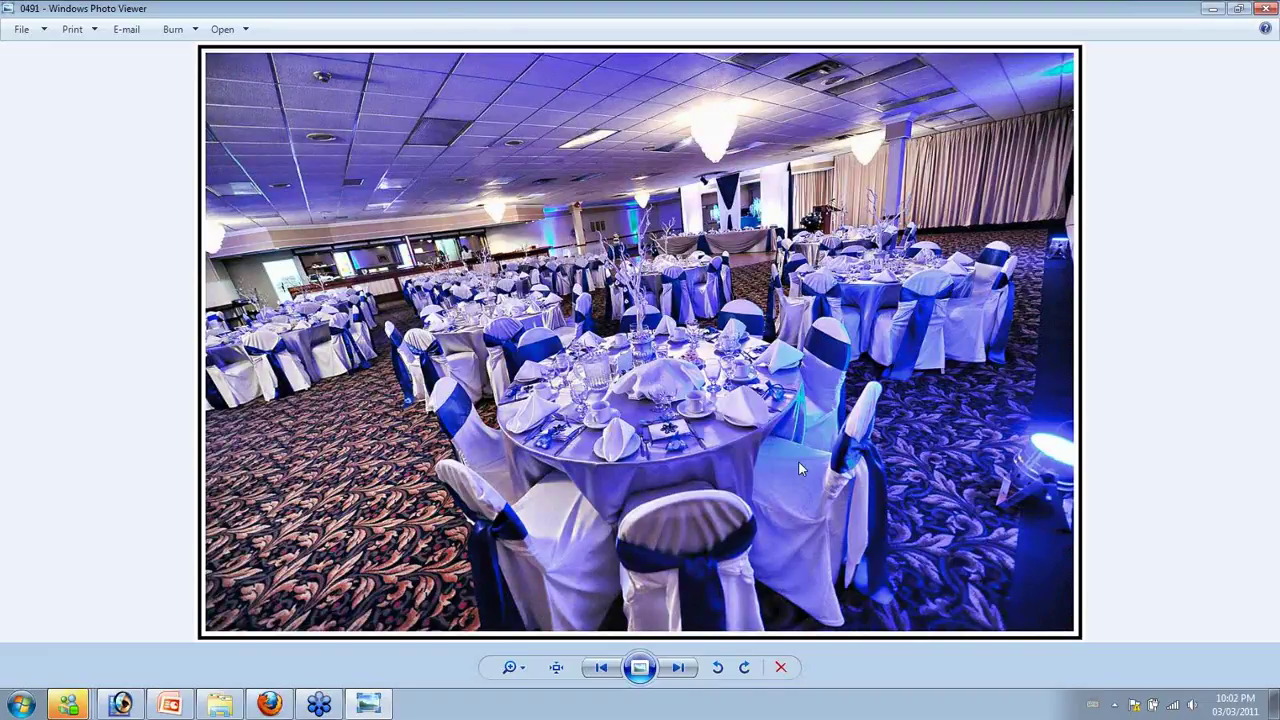
View the bride posing on the lobby armchairs from 0497, continuing to the couple's armchair portraits through 0508
{"action": "key", "text": "Right"}
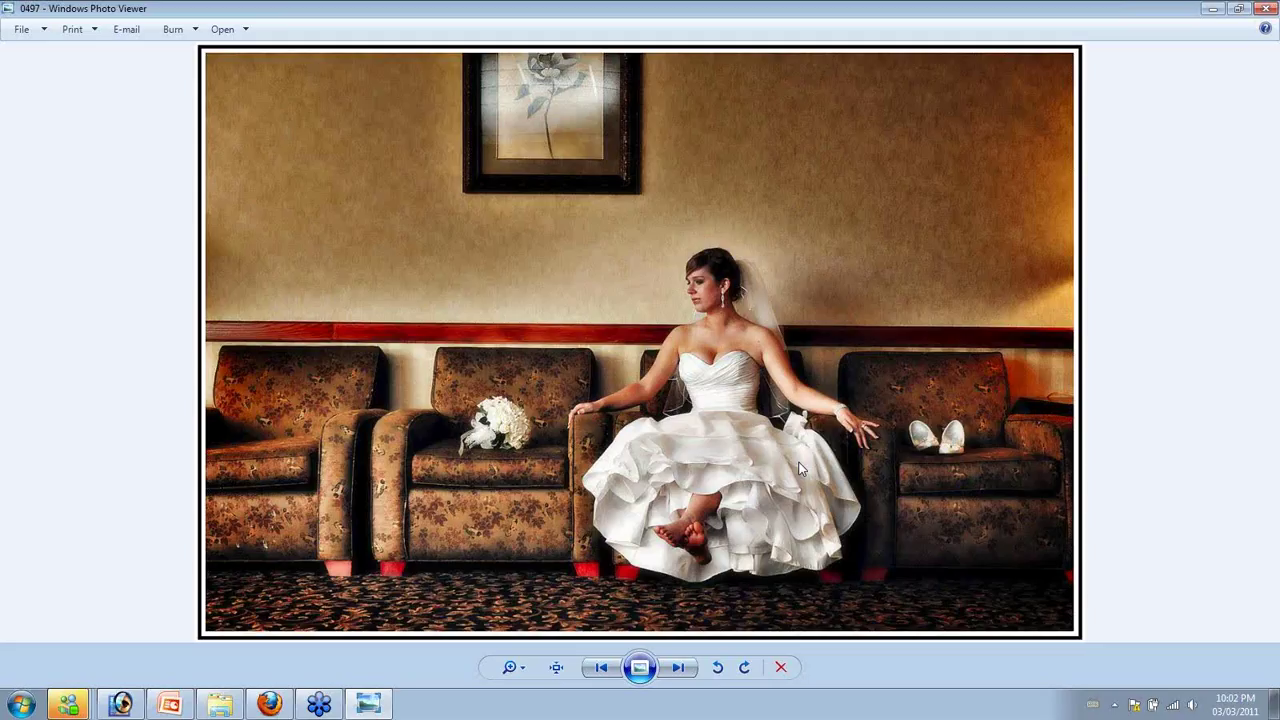
{"action": "key", "text": "Right"}
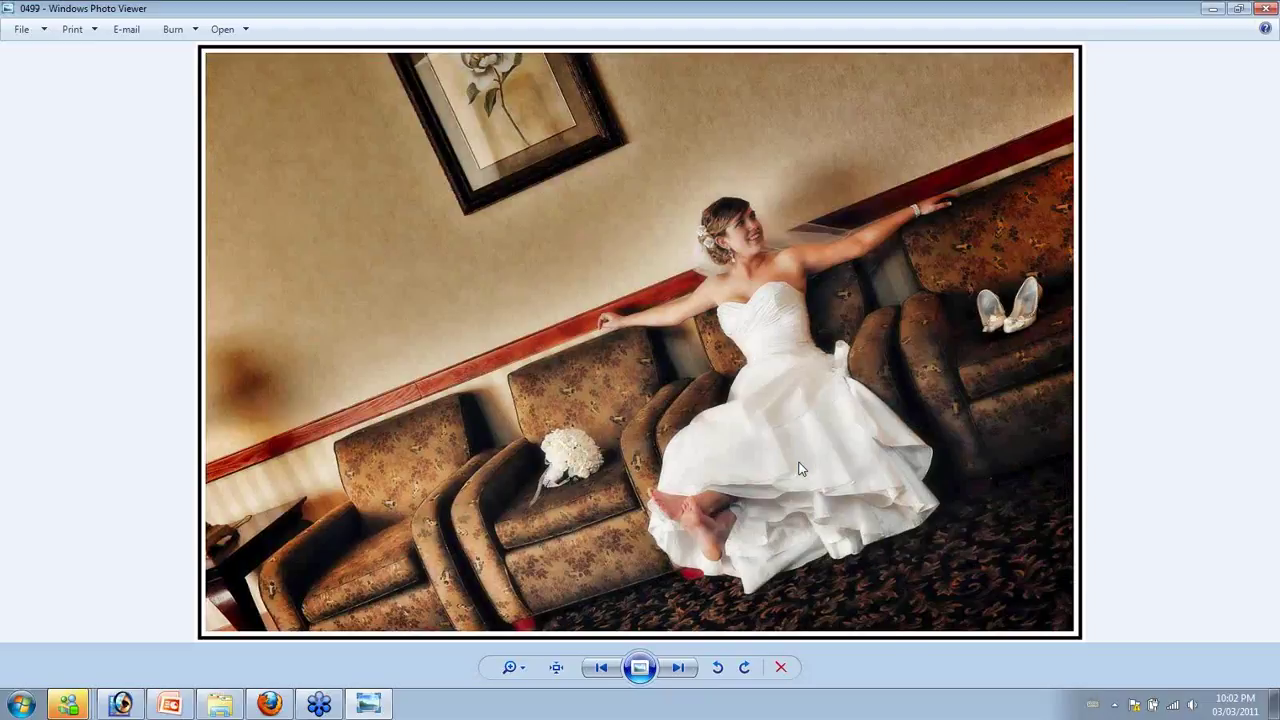
{"action": "key", "text": "Right"}
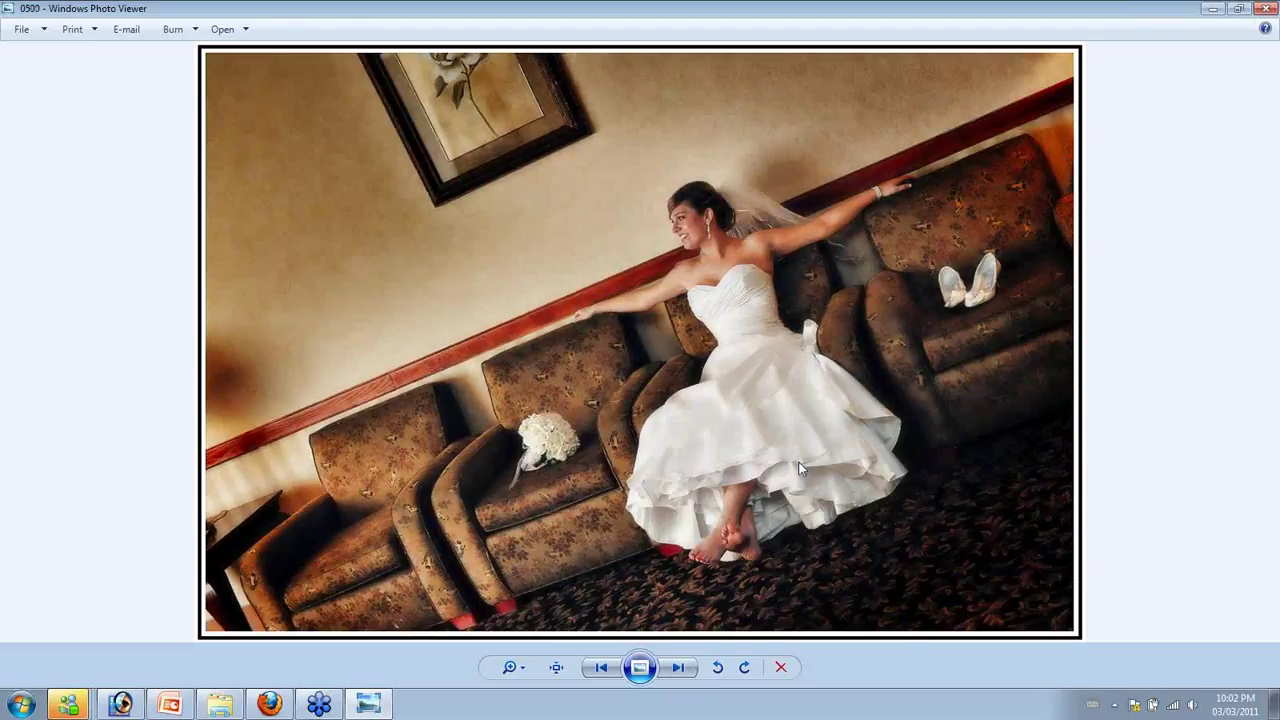
{"action": "key", "text": "Right"}
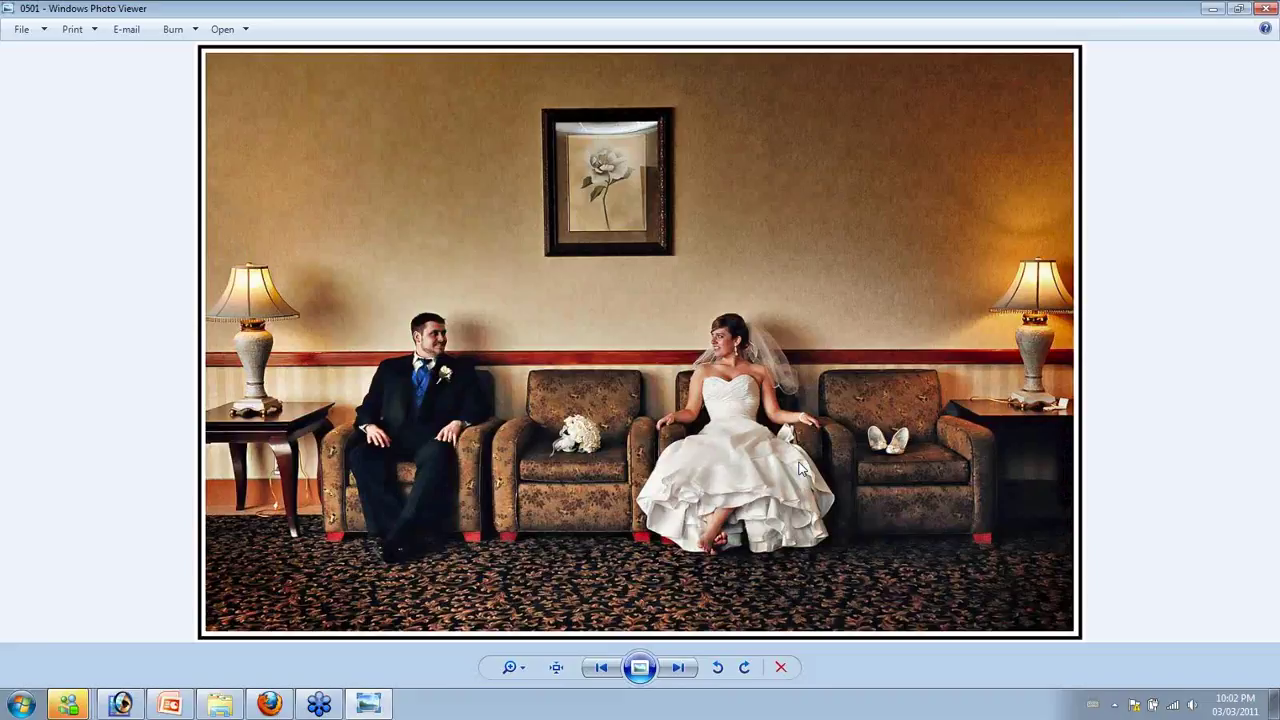
{"action": "key", "text": "Right"}
{"action": "key", "text": "Right"}
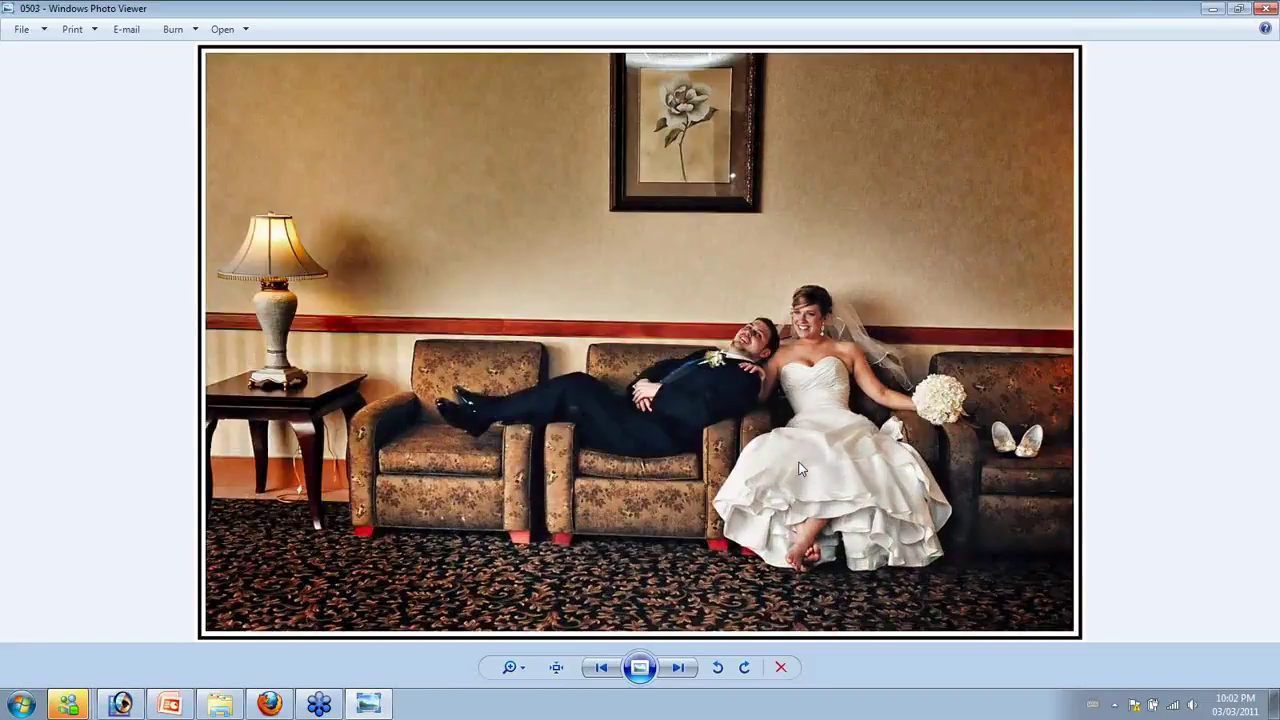
{"action": "key", "text": "Right"}
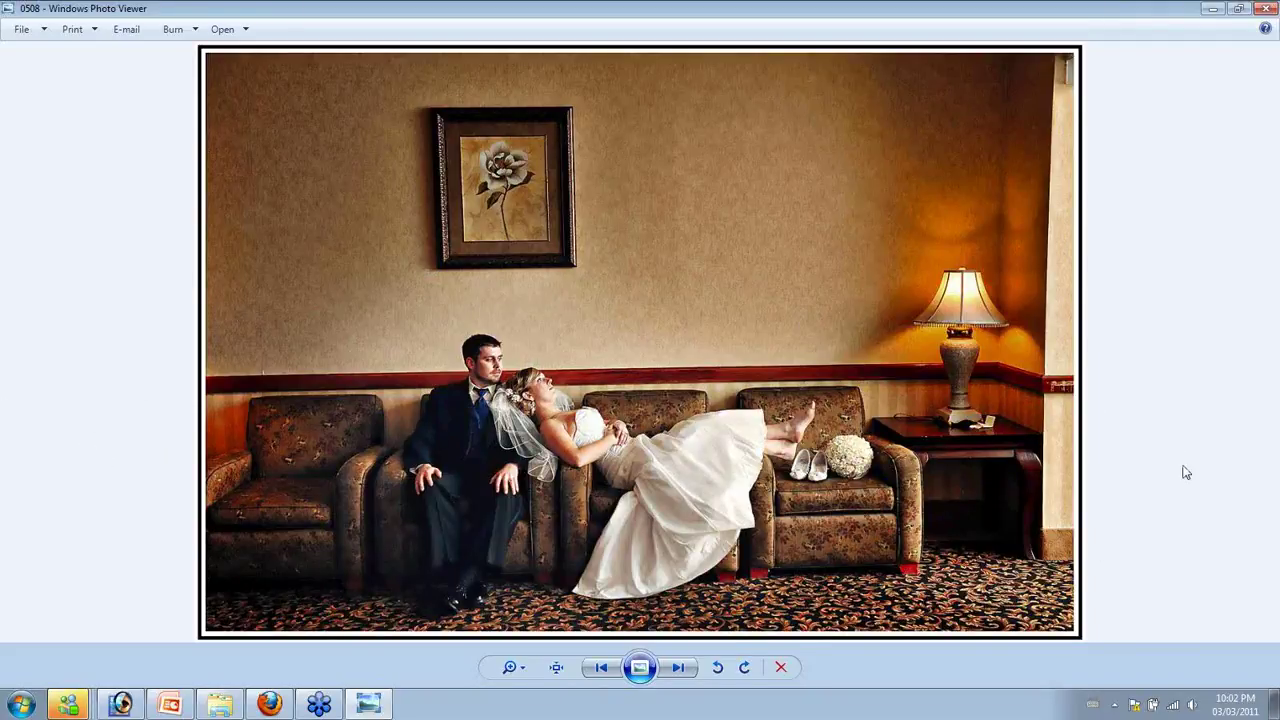
View the bride's dramatic close-up portraits with her veil, including 0517, 0527, 0528 and 0531
{"action": "key", "text": "Right"}
{"action": "key", "text": "Right"}
{"action": "key", "text": "Right"}
{"action": "key", "text": "Right"}
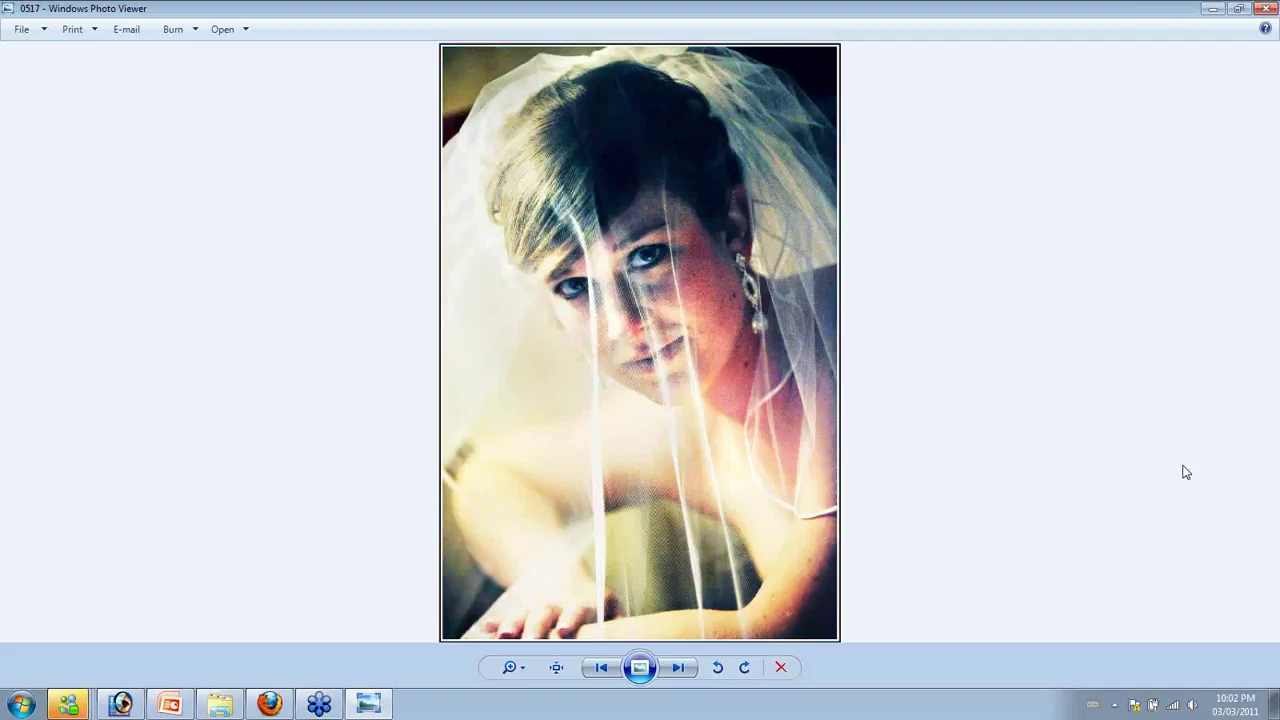
{"action": "key", "text": "Right"}
{"action": "key", "text": "Right"}
{"action": "key", "text": "Right"}
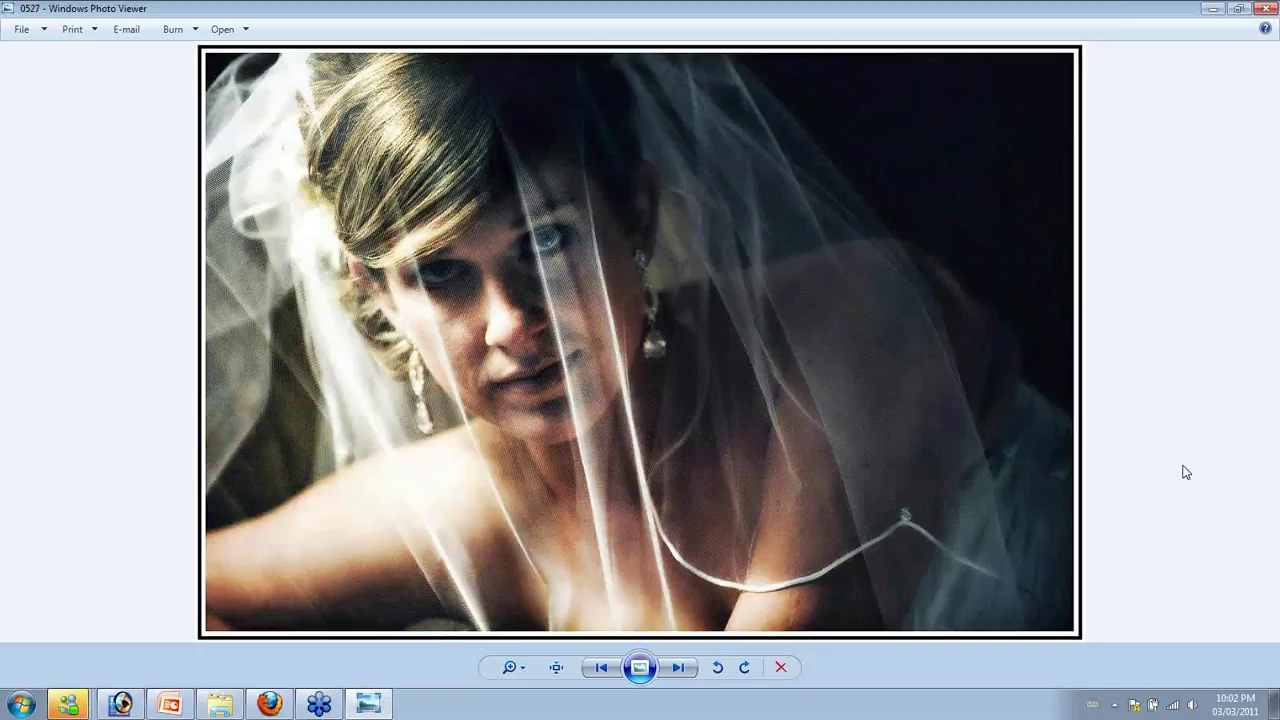
{"action": "key", "text": "Right"}
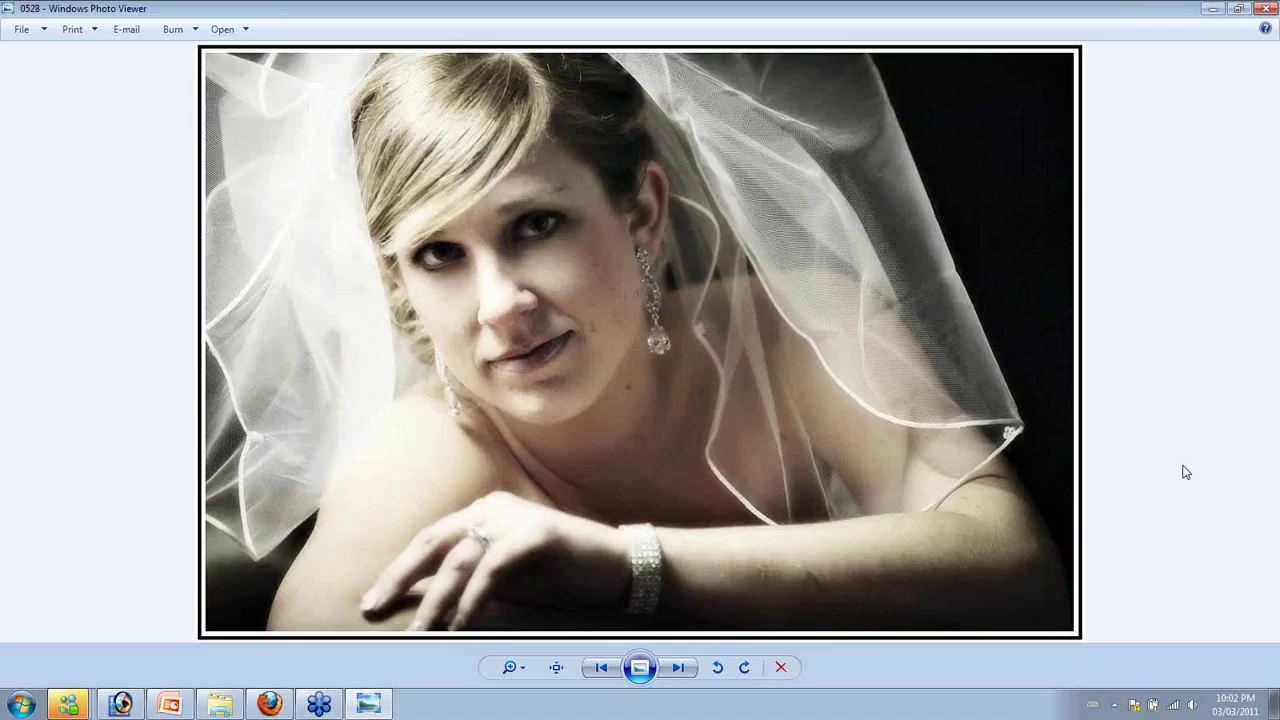
{"action": "key", "text": "Right"}
{"action": "key", "text": "Right"}
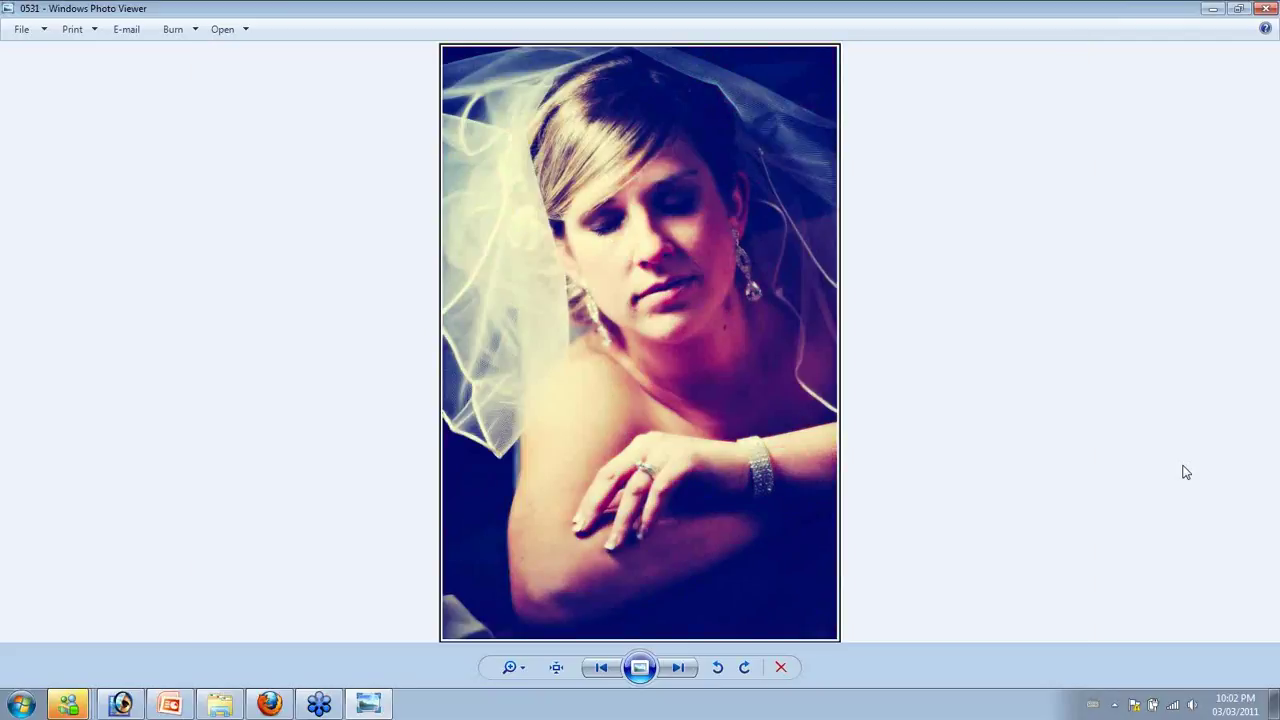
{"action": "key", "text": "Right"}
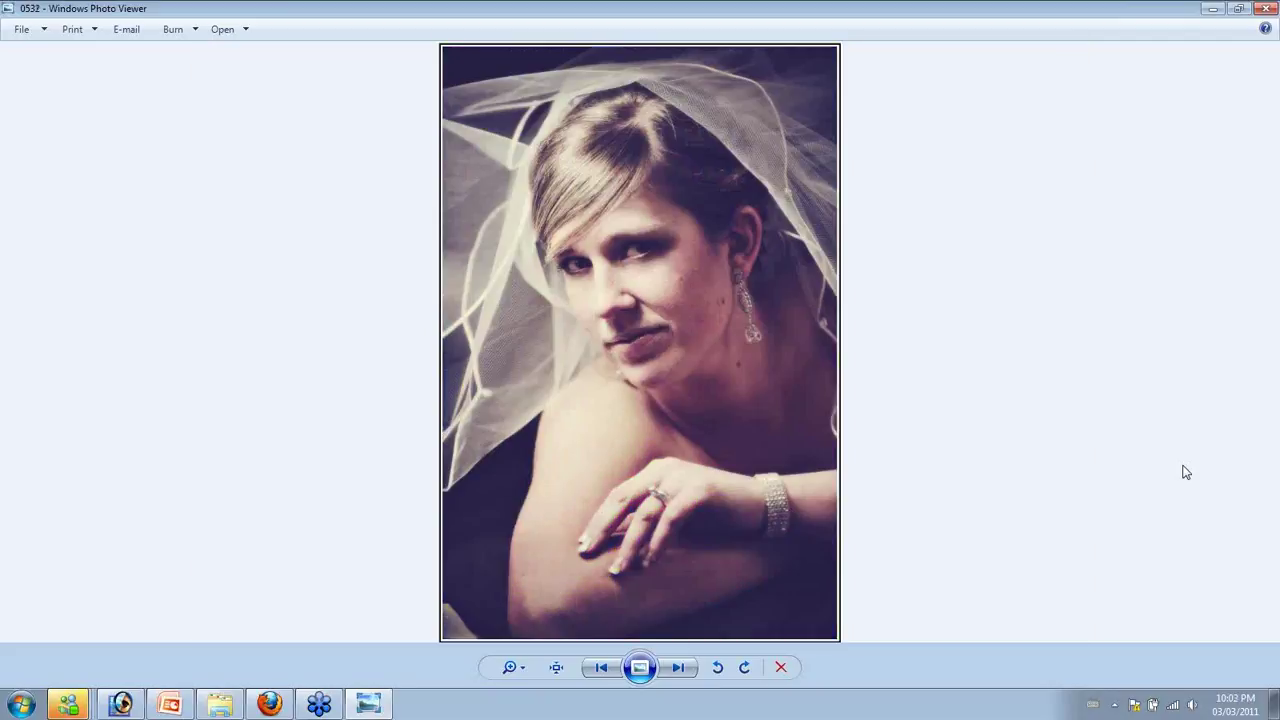
View the wedding party's reception entrances from 0540, continuing to the bride and groom walking in hand in hand in 0545
{"action": "key", "text": "Right"}
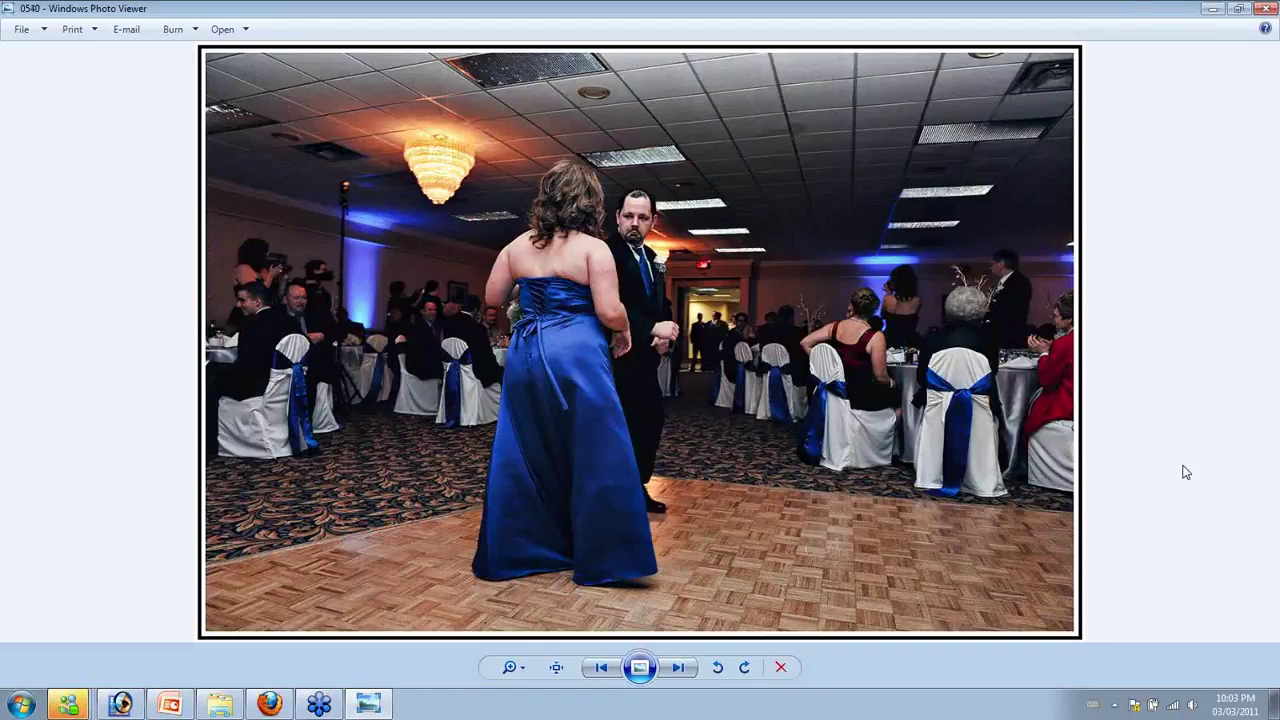
{"action": "key", "text": "Right"}
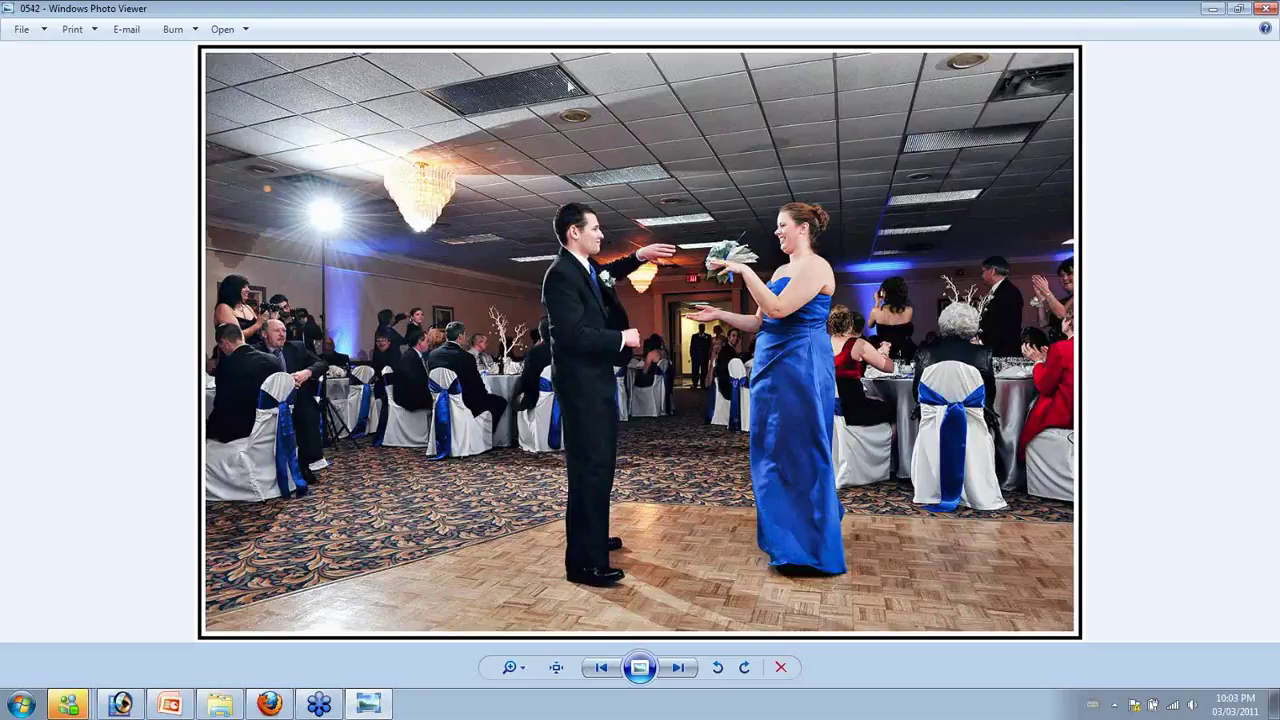
{"action": "key", "text": "Right"}
{"action": "key", "text": "Right"}
{"action": "key", "text": "Right"}
{"action": "key", "text": "Right"}
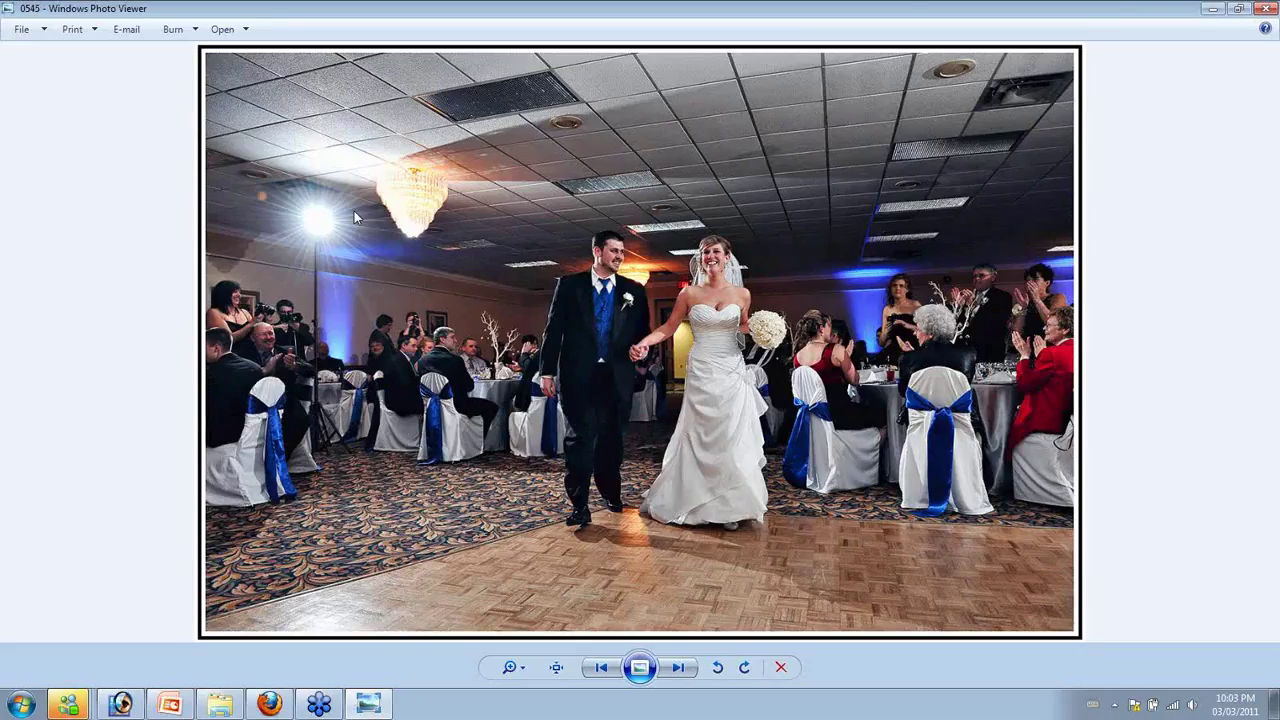
View the couple's kiss on the dance floor in 0548, continuing to their first dance beside the head table in 0553
{"action": "key", "text": "Right"}
{"action": "key", "text": "Right"}
{"action": "key", "text": "Right"}
{"action": "key", "text": "Right"}
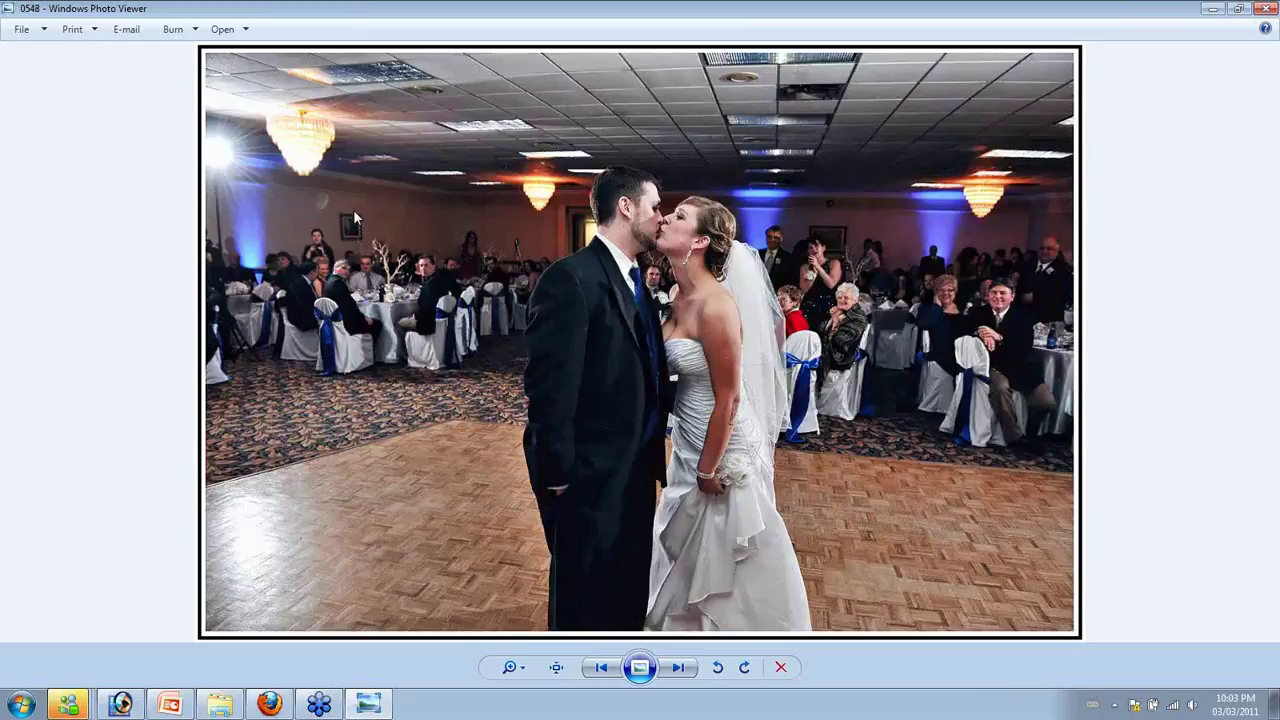
{"action": "key", "text": "Right"}
{"action": "key", "text": "Right"}
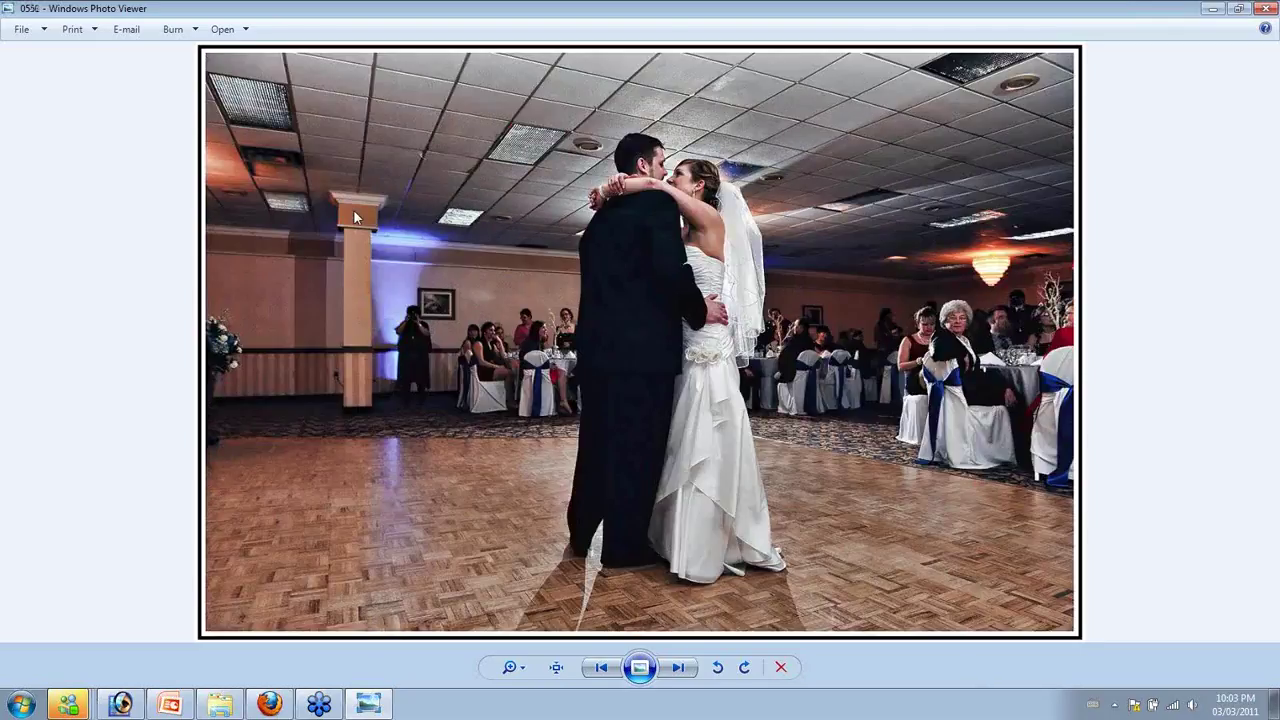
{"action": "key", "text": "Right"}
{"action": "key", "text": "Right"}
{"action": "key", "text": "Right"}
{"action": "key", "text": "Right"}
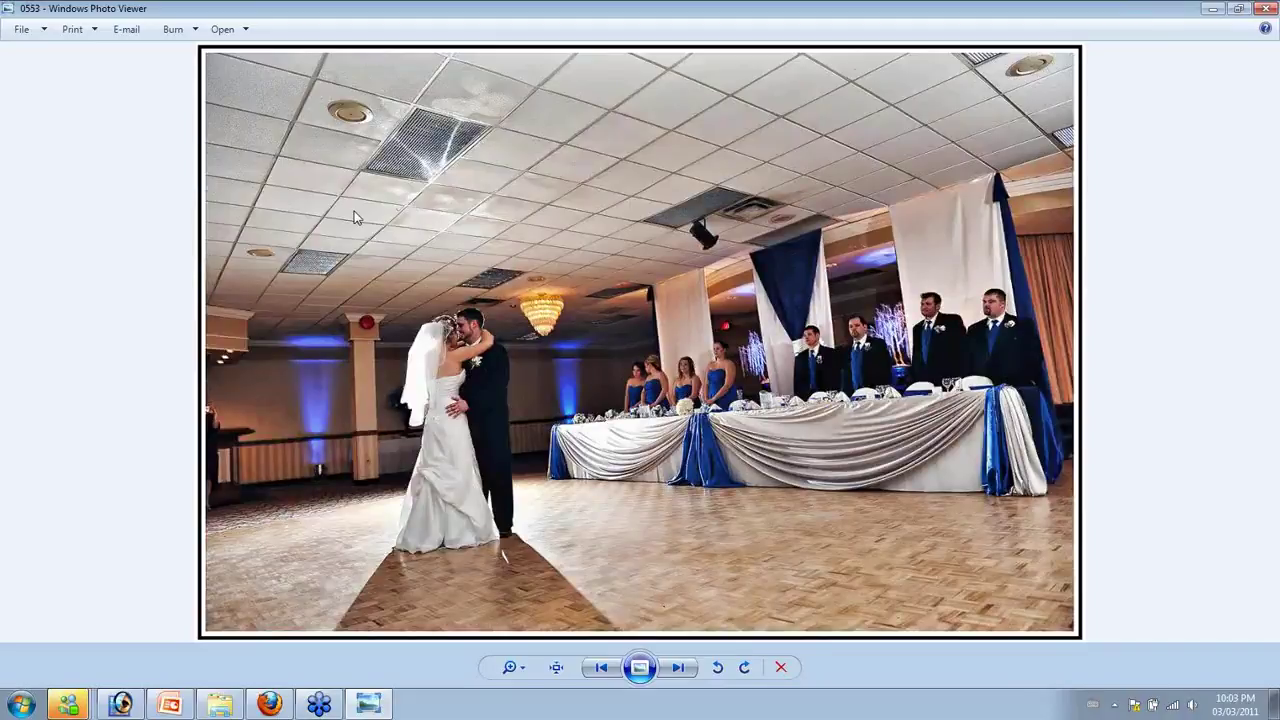
View the reception details, from the hanging crystal strands in 0557 to the tiered wedding cake in 0560
{"action": "key", "text": "Right"}
{"action": "key", "text": "Right"}
{"action": "key", "text": "Right"}
{"action": "key", "text": "Right"}
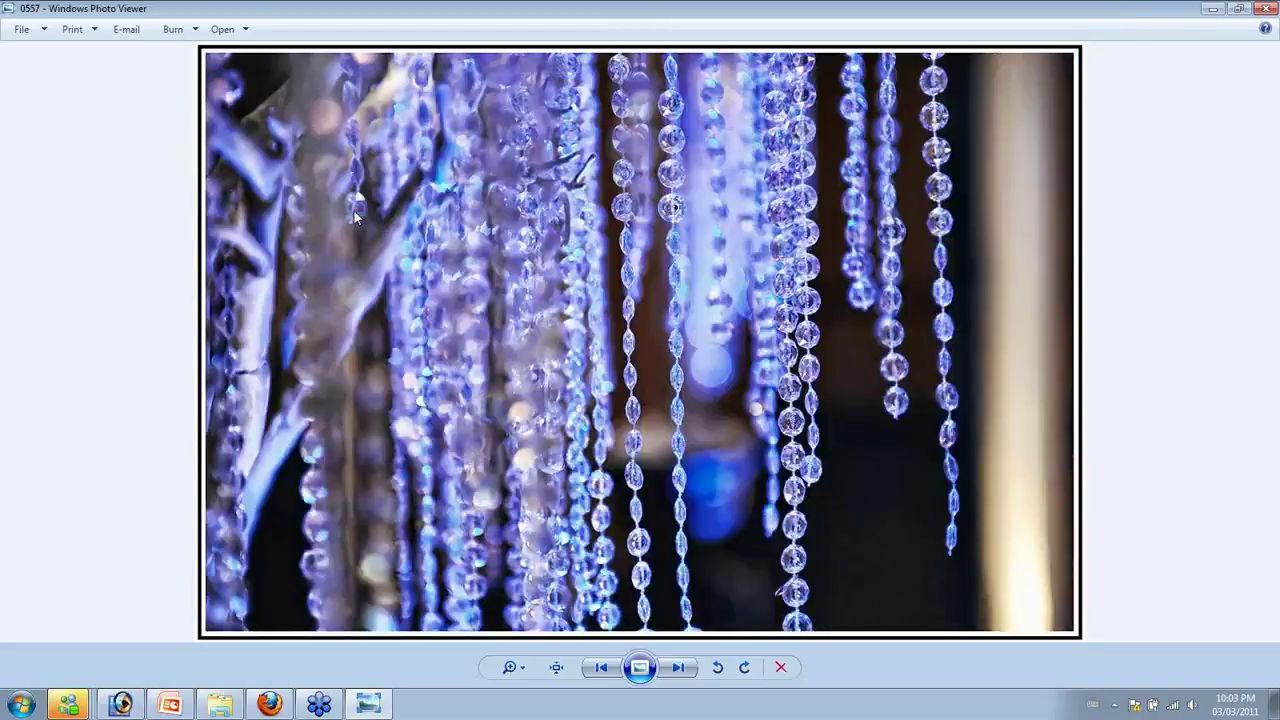
{"action": "key", "text": "Right"}
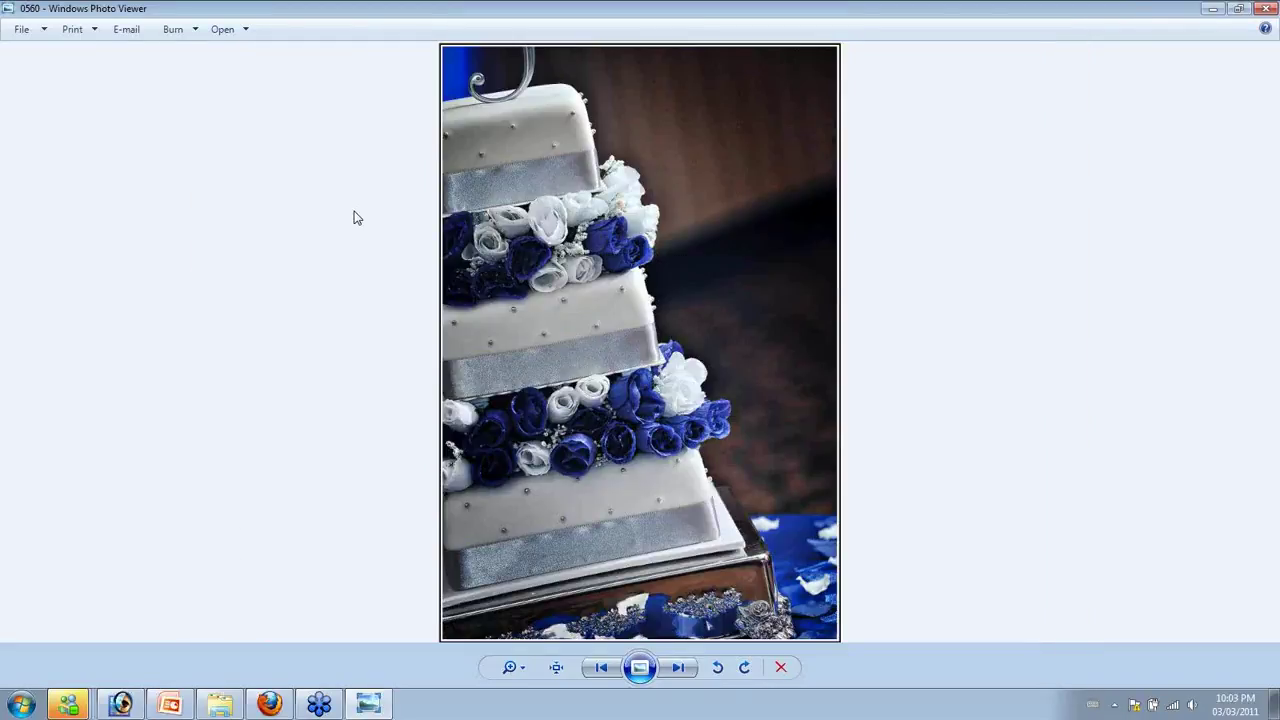
View the head table photos from 0564, continuing through the wedding party's toast in 0568 to the couple's close-up in 0570
{"action": "key", "text": "Right"}
{"action": "key", "text": "Right"}
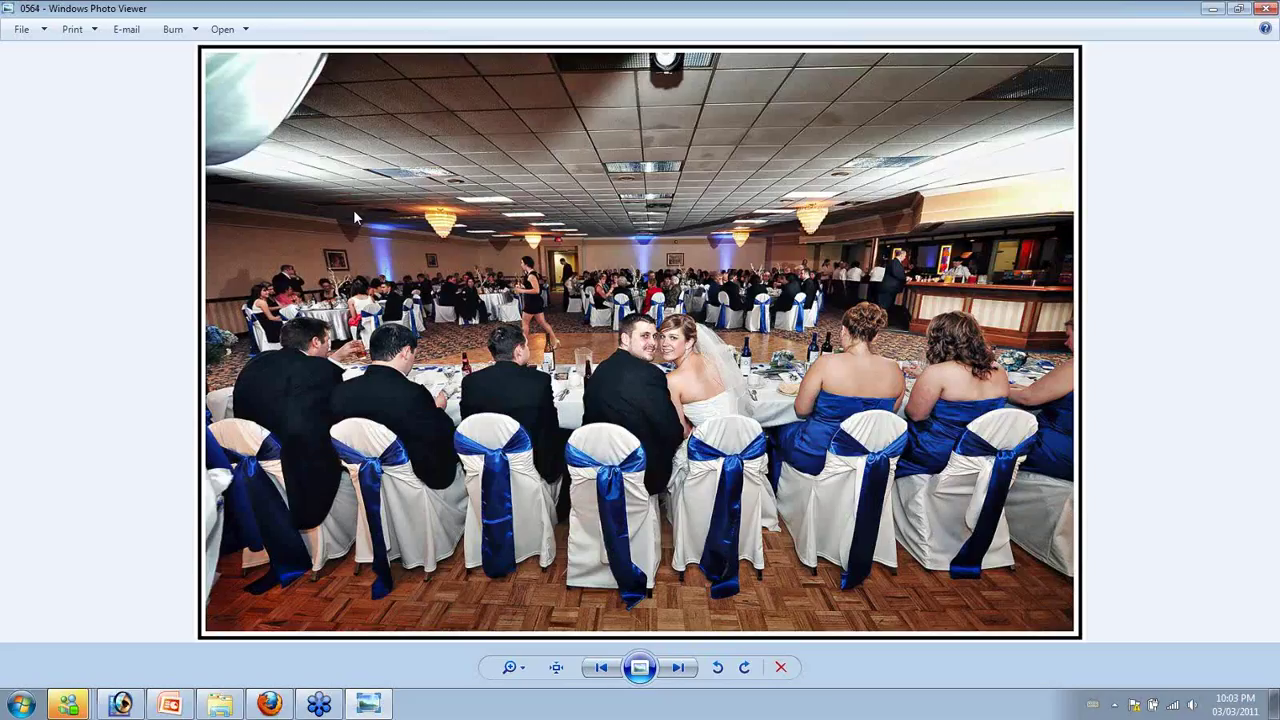
{"action": "key", "text": "Right"}
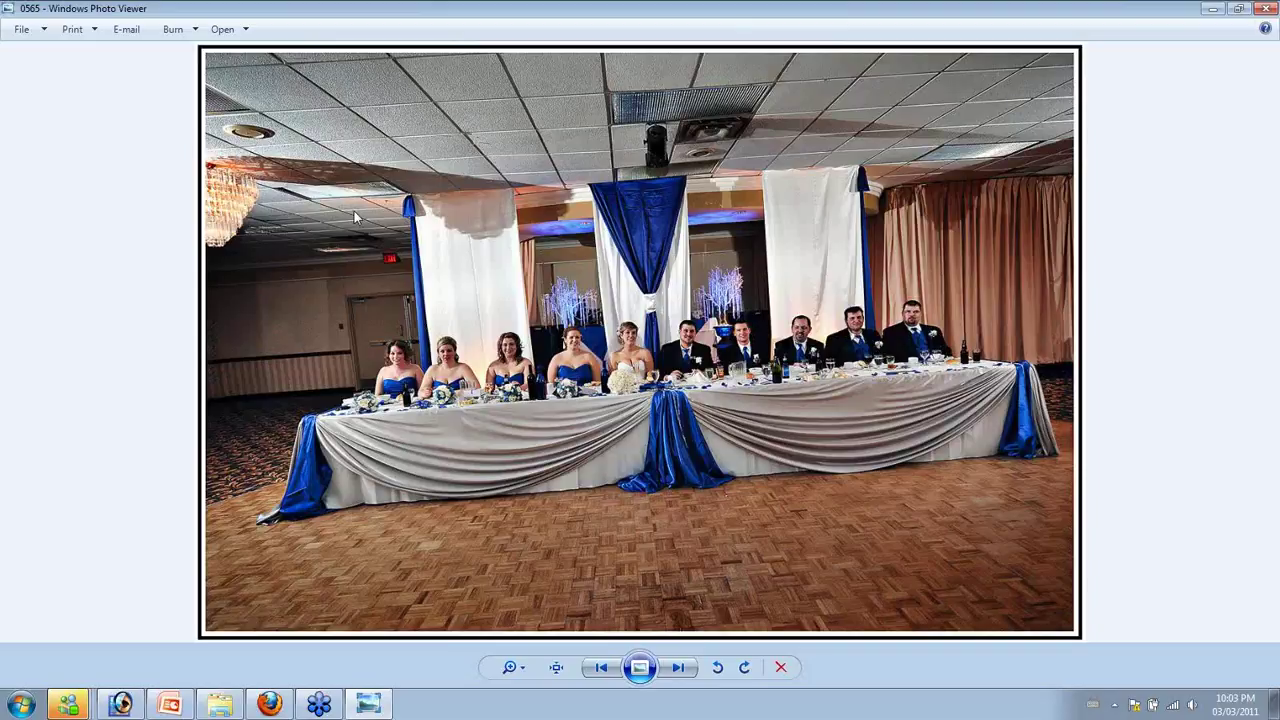
{"action": "key", "text": "Right"}
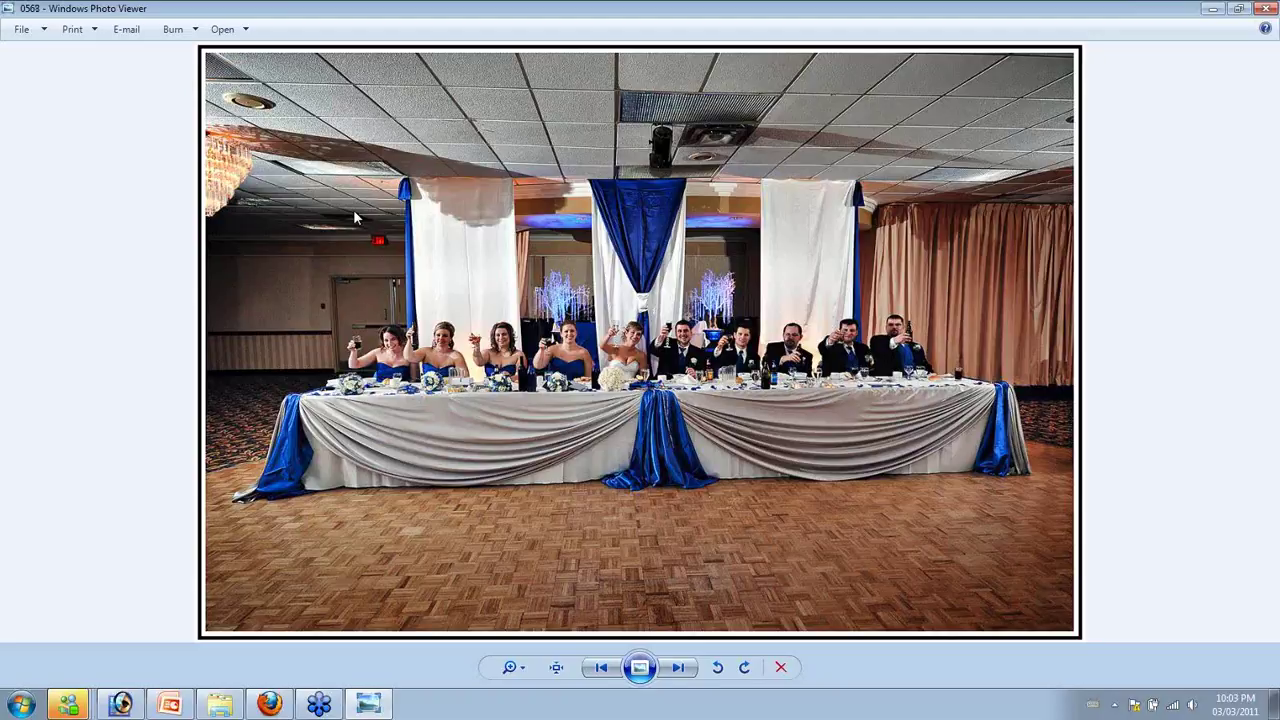
{"action": "key", "text": "Right"}
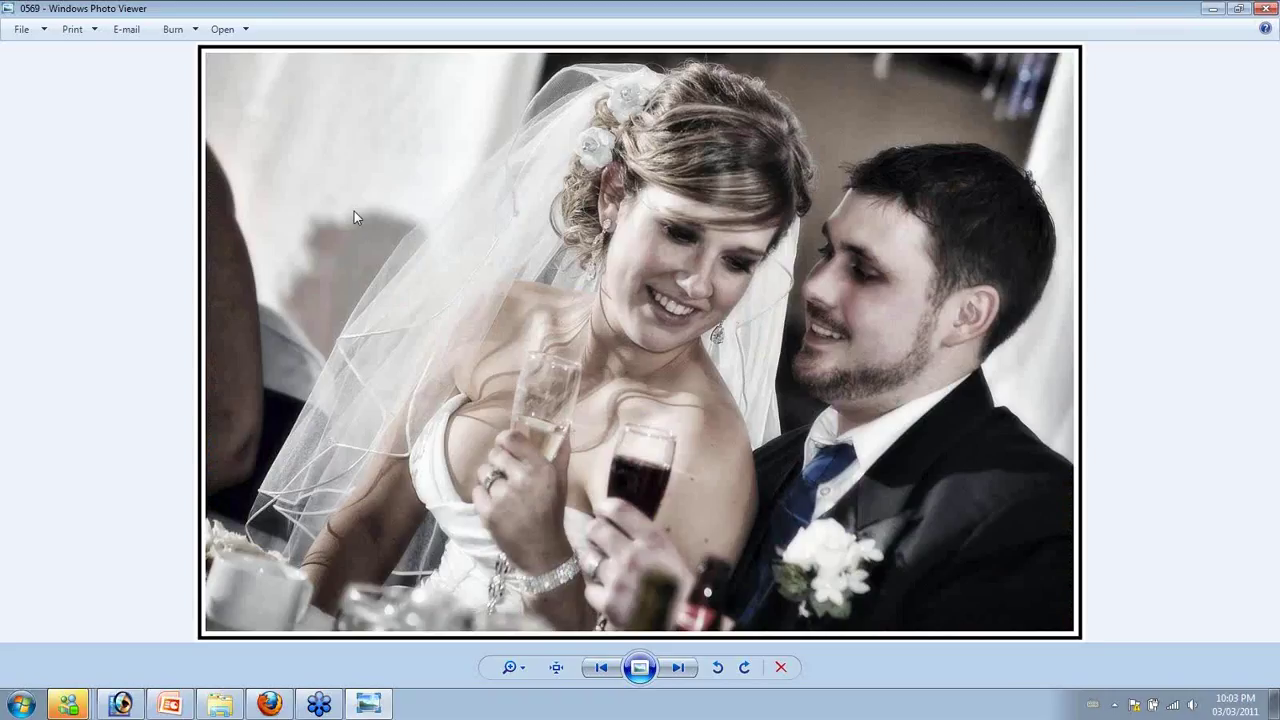
{"action": "key", "text": "Right"}
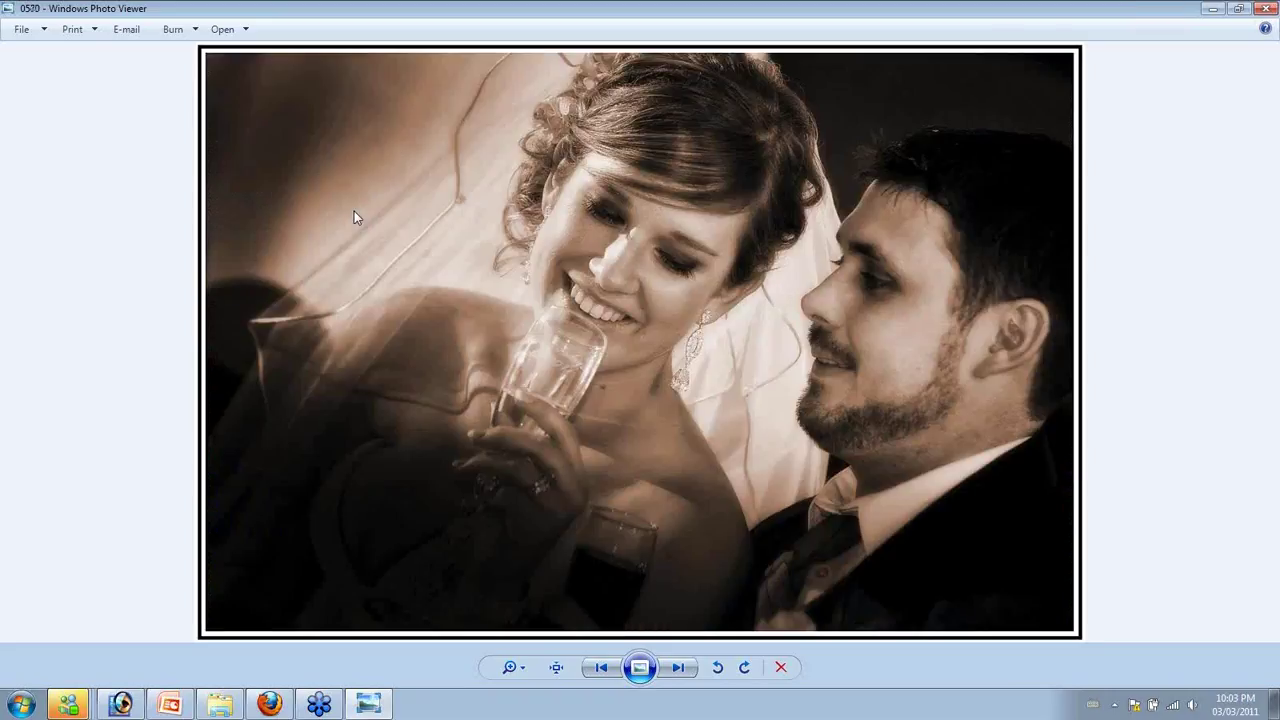
View the bride and groom's portraits behind the wedding cake, including 0573 and 0575
{"action": "key", "text": "Right"}
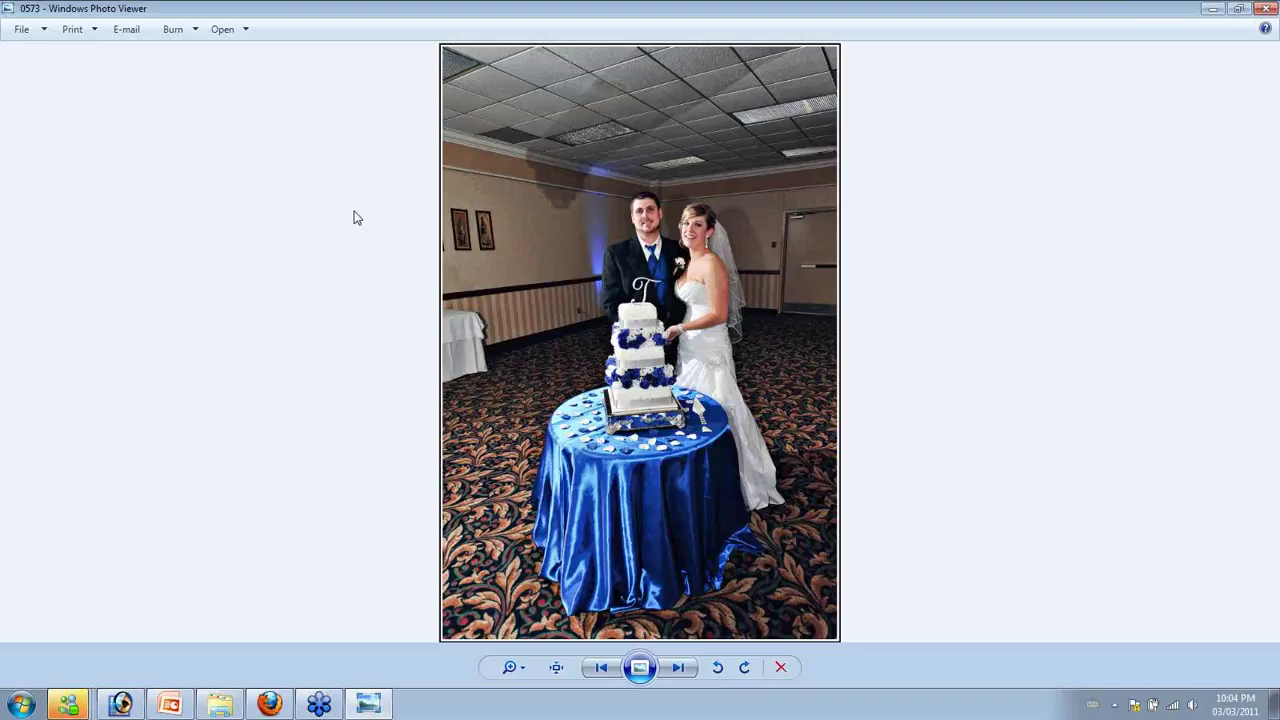
{"action": "key", "text": "Right"}
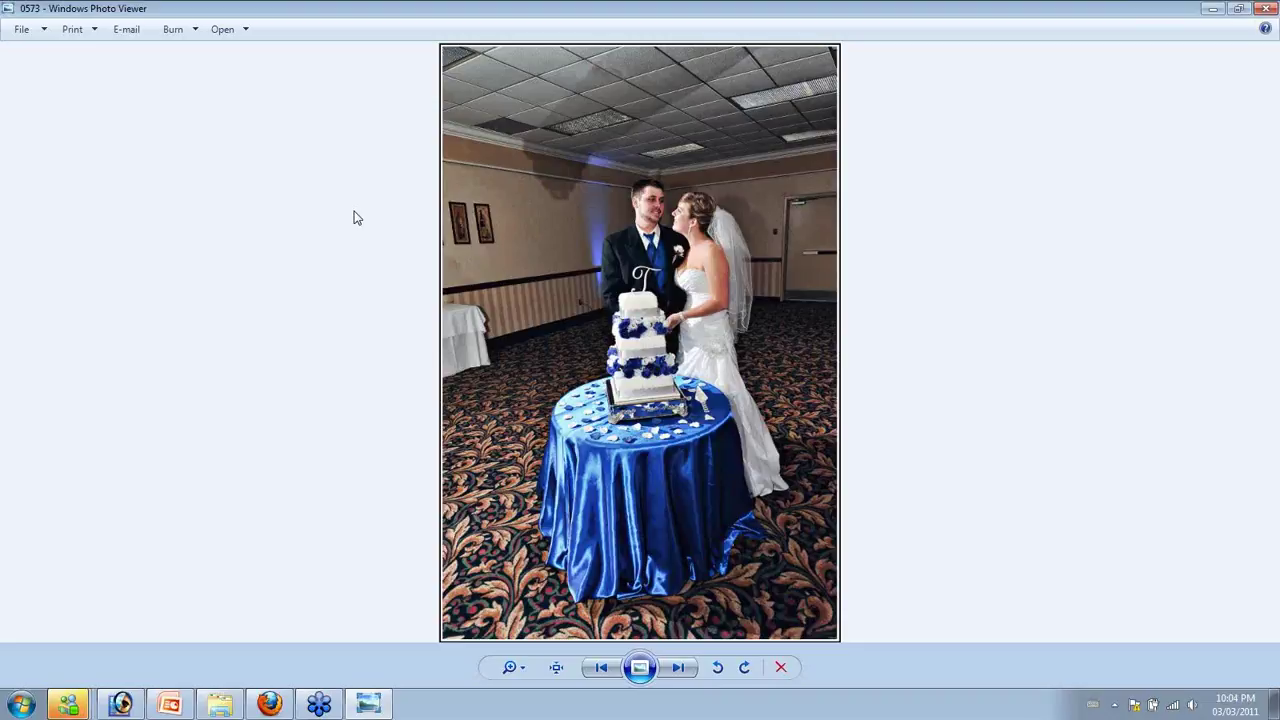
{"action": "key", "text": "Right"}
{"action": "key", "text": "Right"}
{"action": "key", "text": "Right"}
{"action": "key", "text": "Right"}
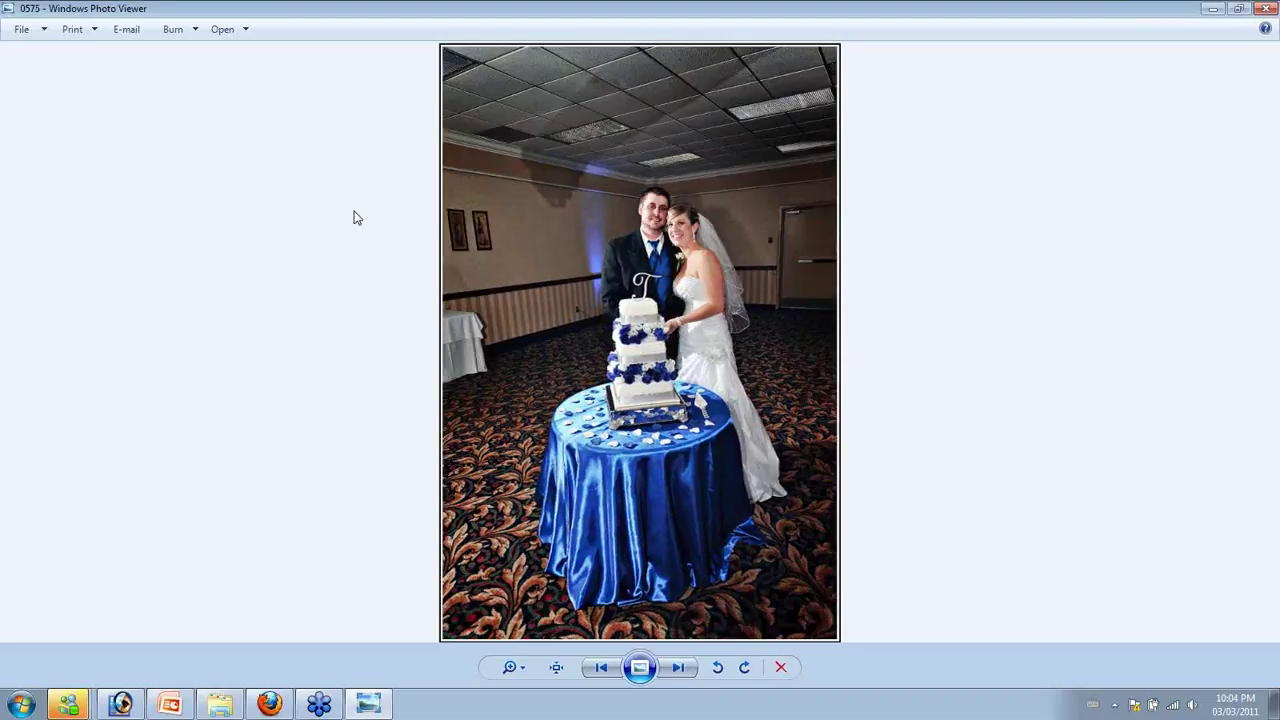
View the group photos of guests seated at their reception tables, from 0579 through 0590
{"action": "key", "text": "Right"}
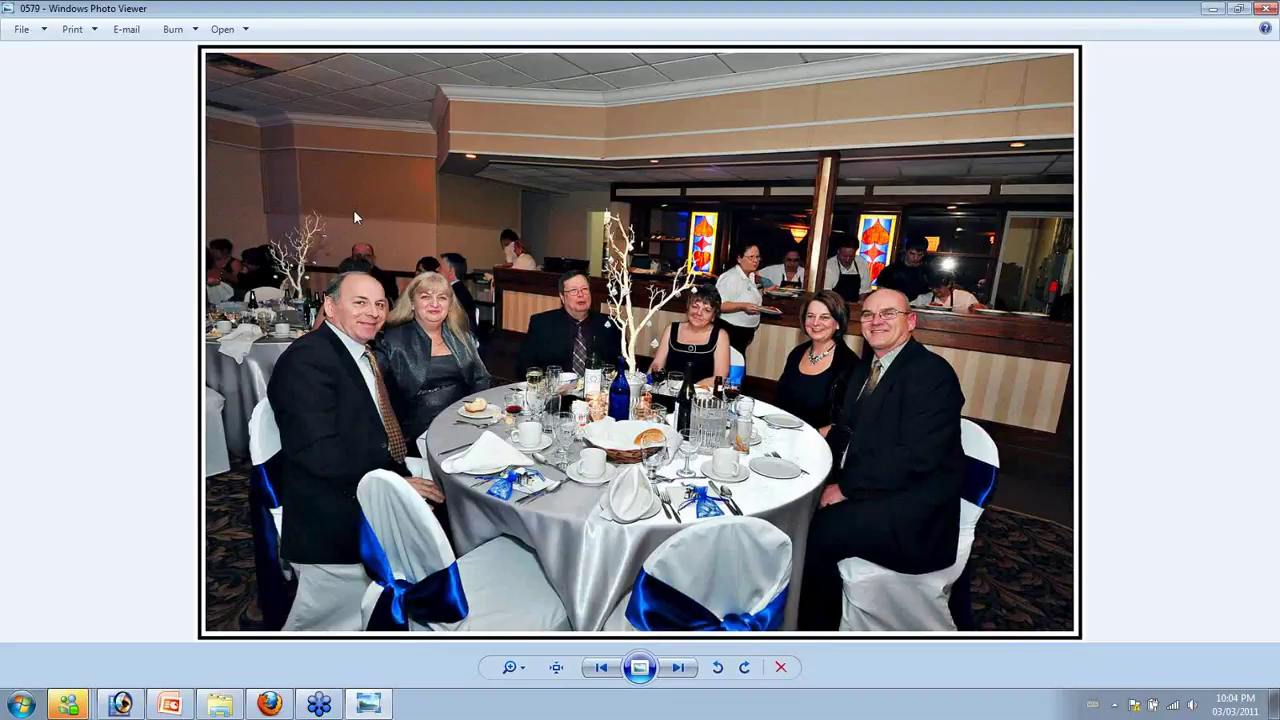
{"action": "key", "text": "Right"}
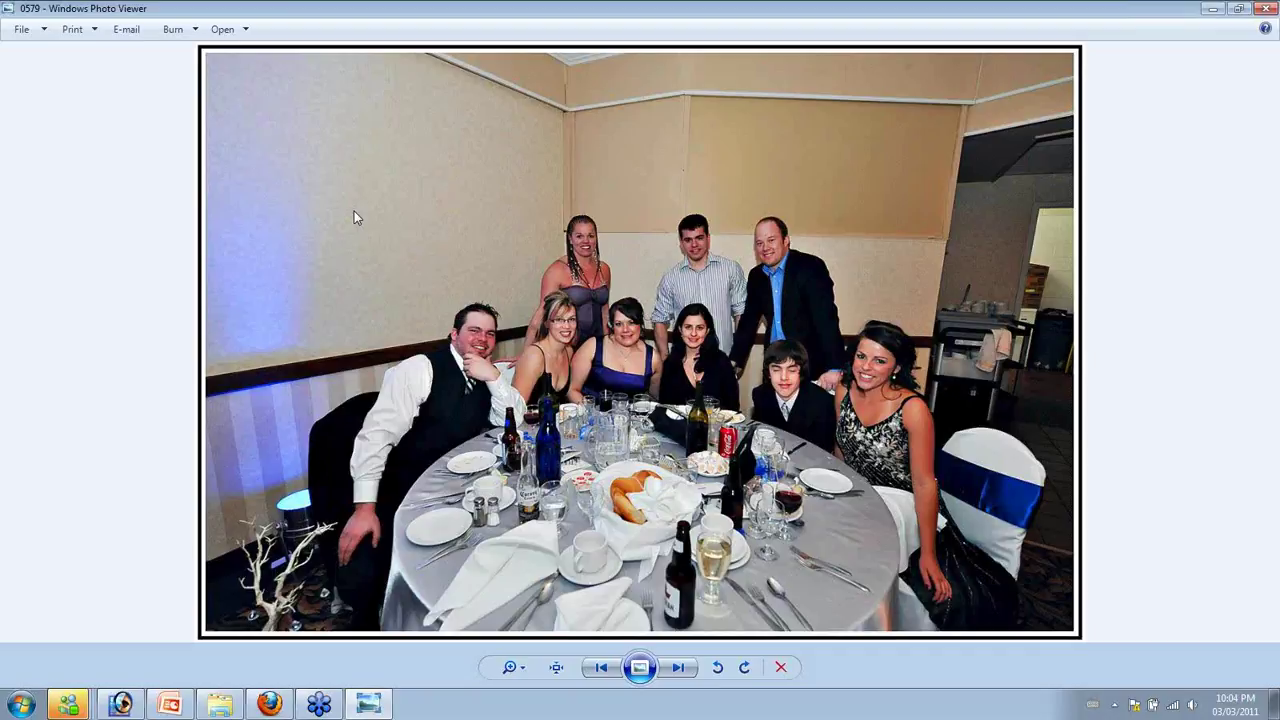
{"action": "key", "text": "Right"}
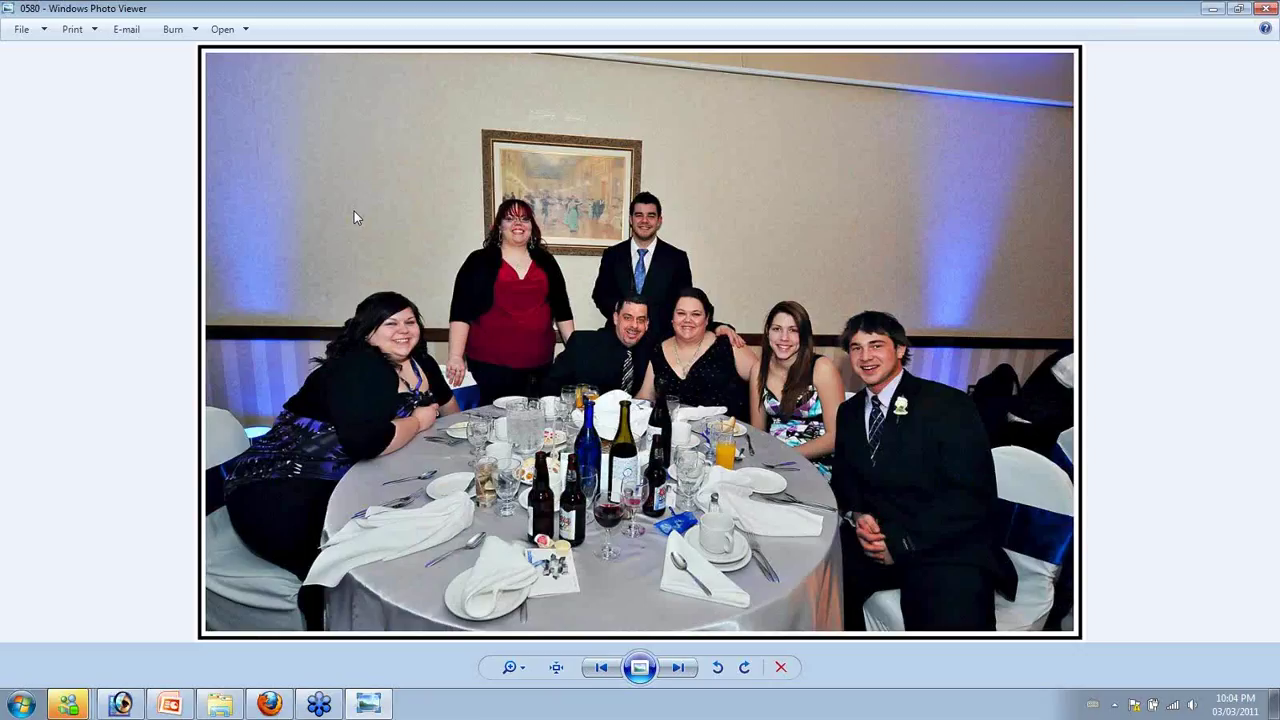
{"action": "key", "text": "Right"}
{"action": "key", "text": "Right"}
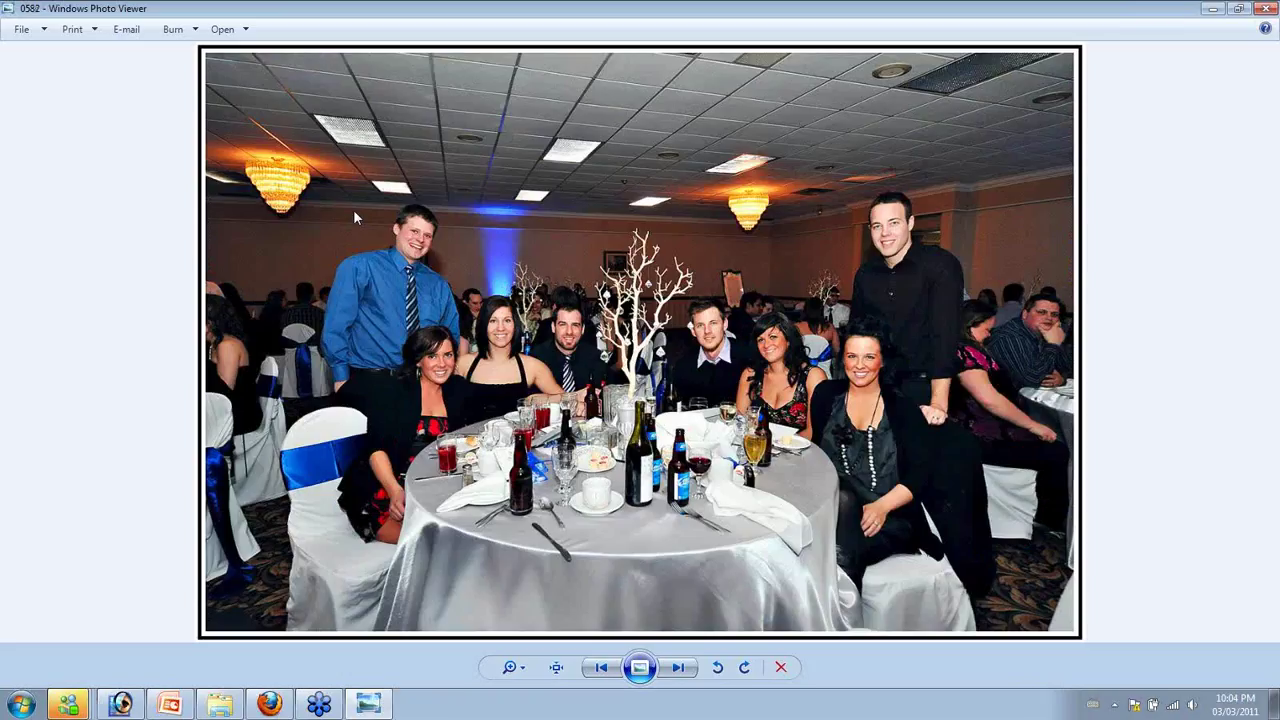
{"action": "key", "text": "Right"}
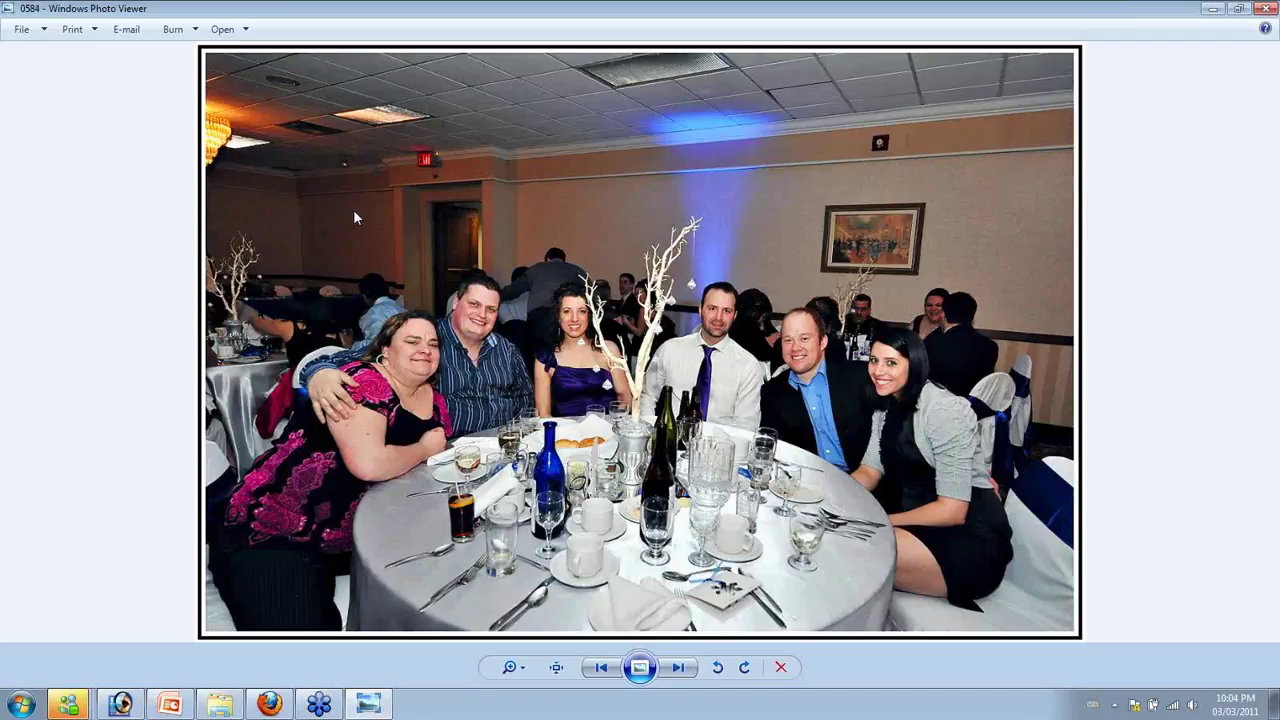
{"action": "key", "text": "Right"}
{"action": "key", "text": "Right"}
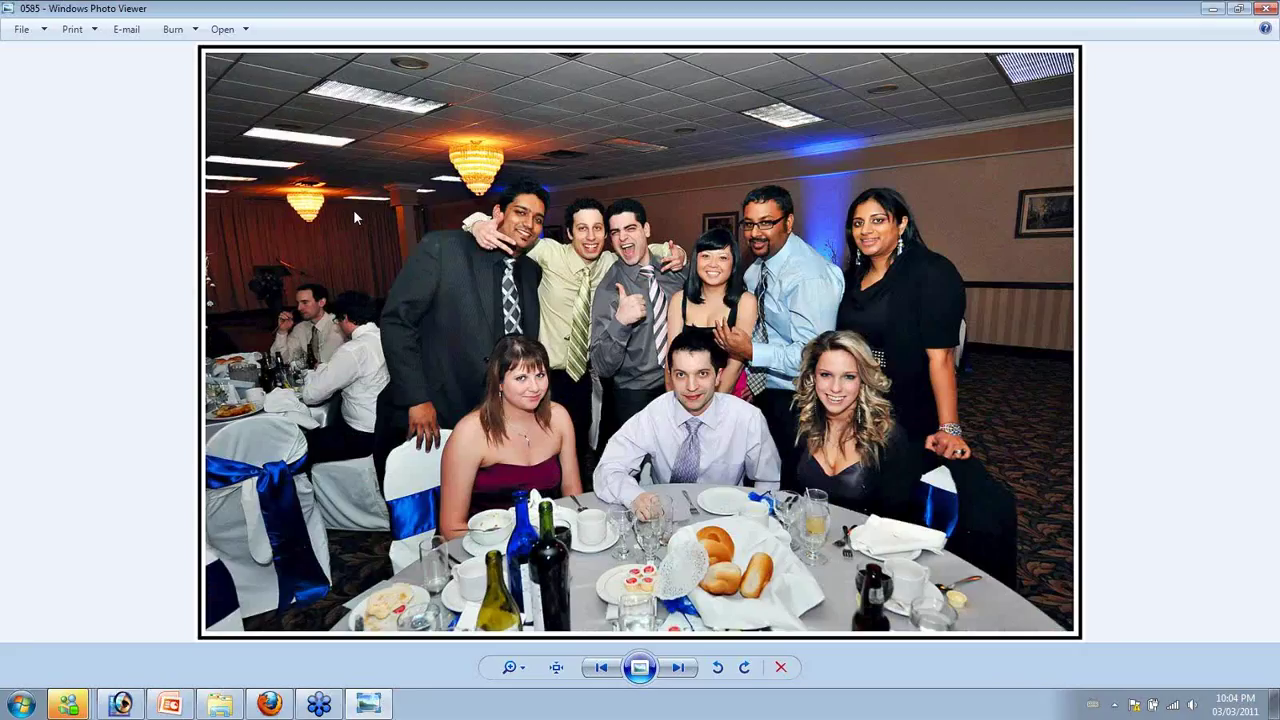
{"action": "key", "text": "Right"}
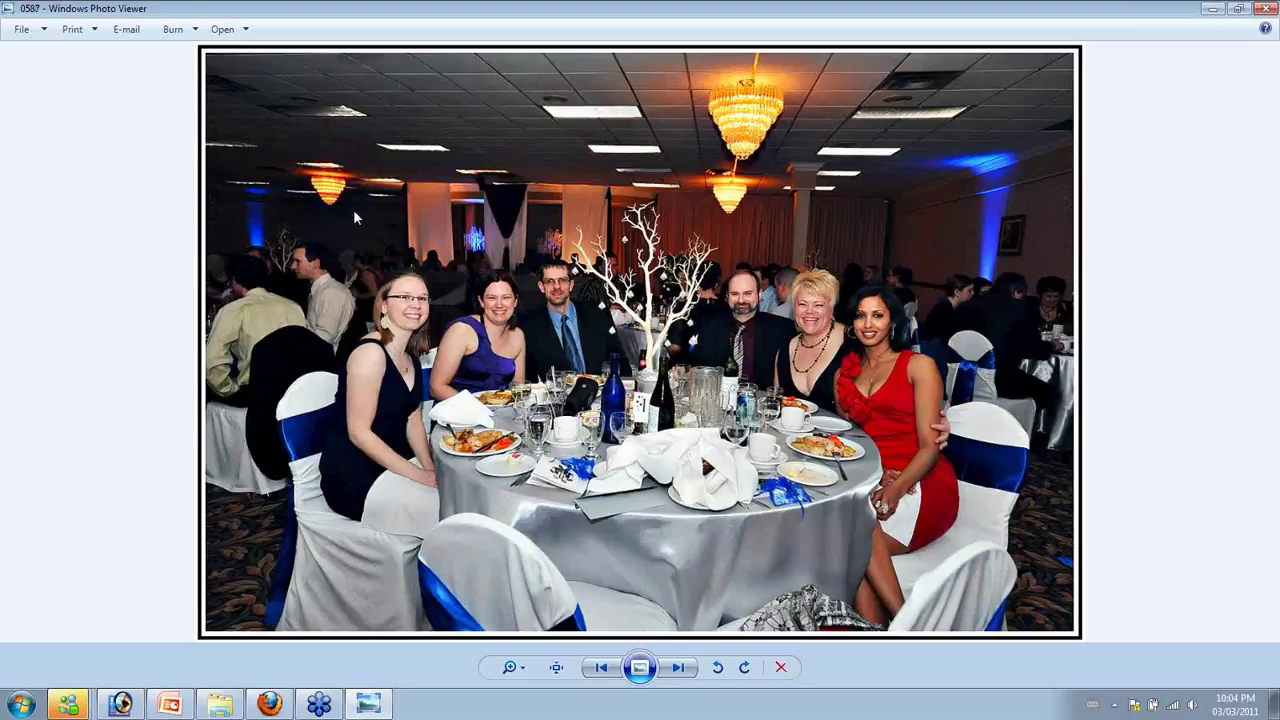
{"action": "key", "text": "Right"}
{"action": "key", "text": "Right"}
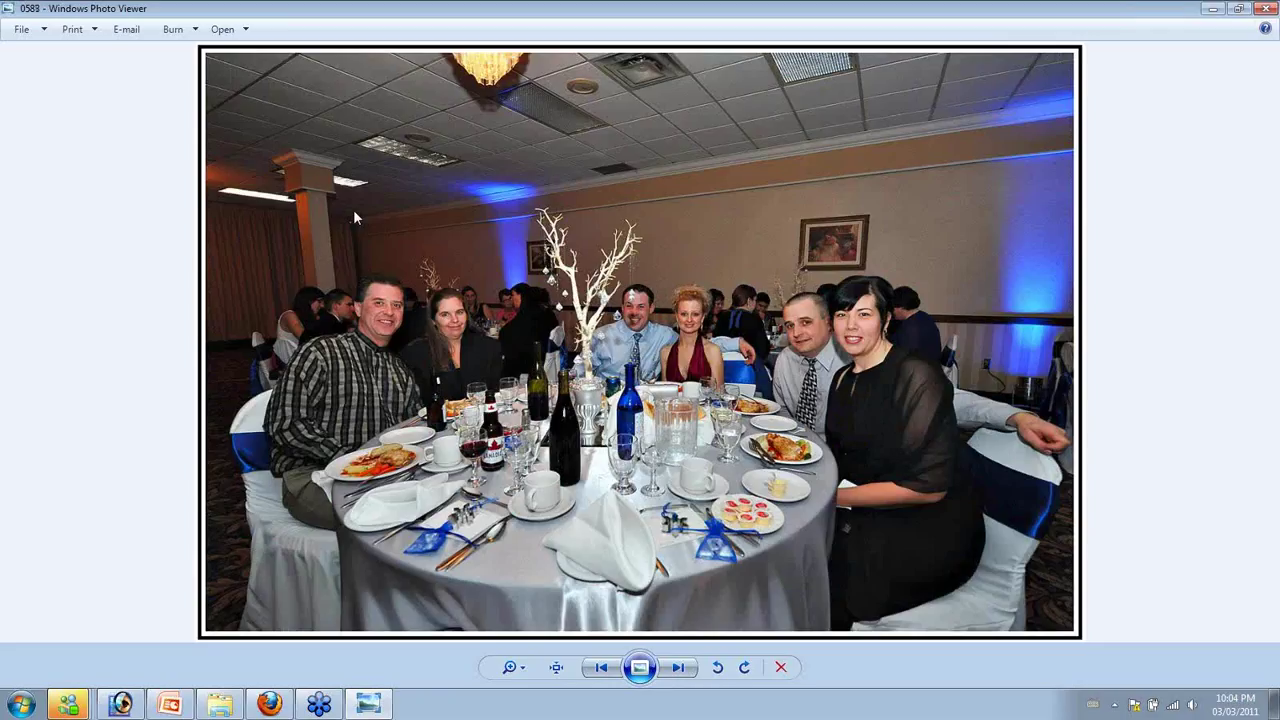
{"action": "key", "text": "Right"}
{"action": "key", "text": "Right"}
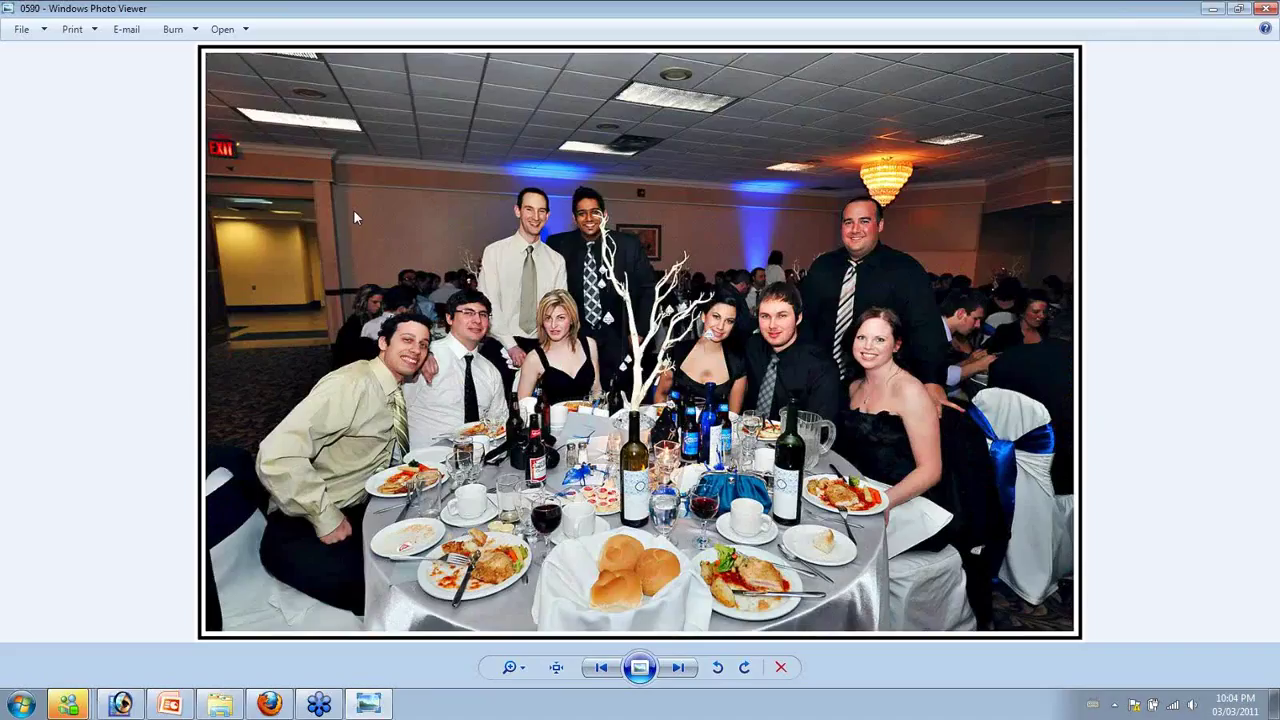
View the seating chart in 0591 and the personalised wine bottles in 0592, continuing to the guest table in 0595
{"action": "key", "text": "Right"}
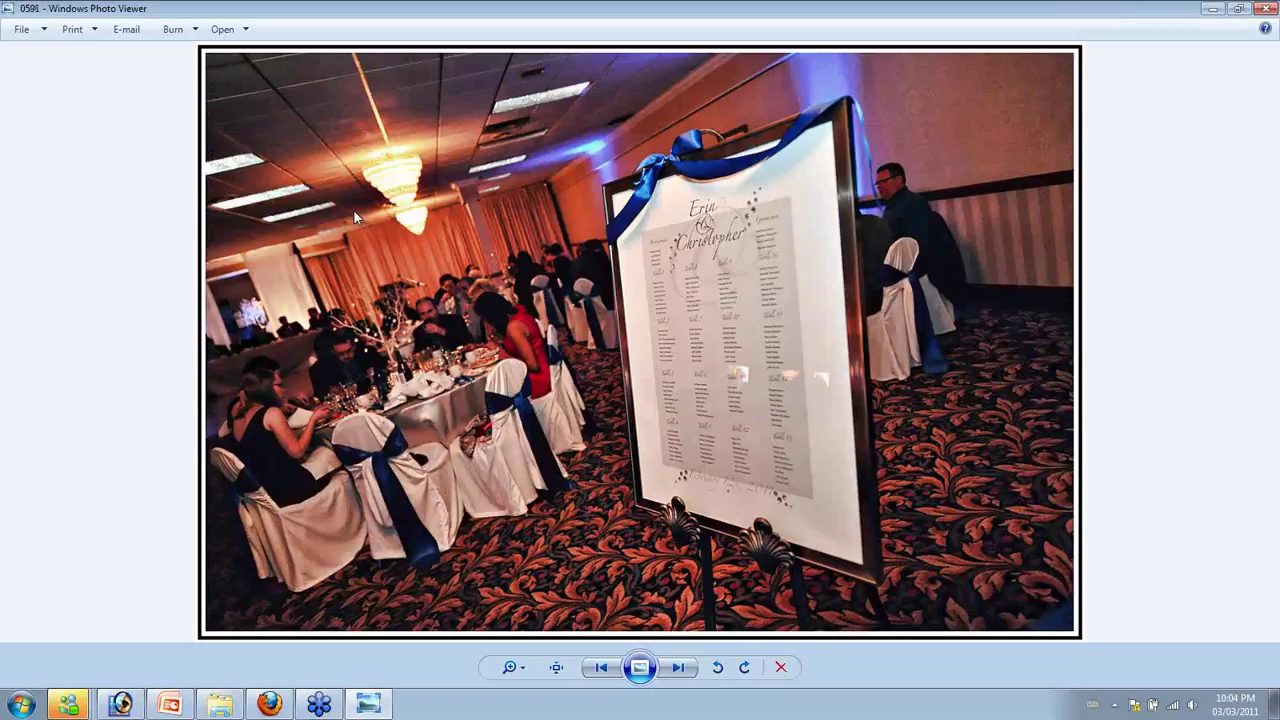
{"action": "key", "text": "Right"}
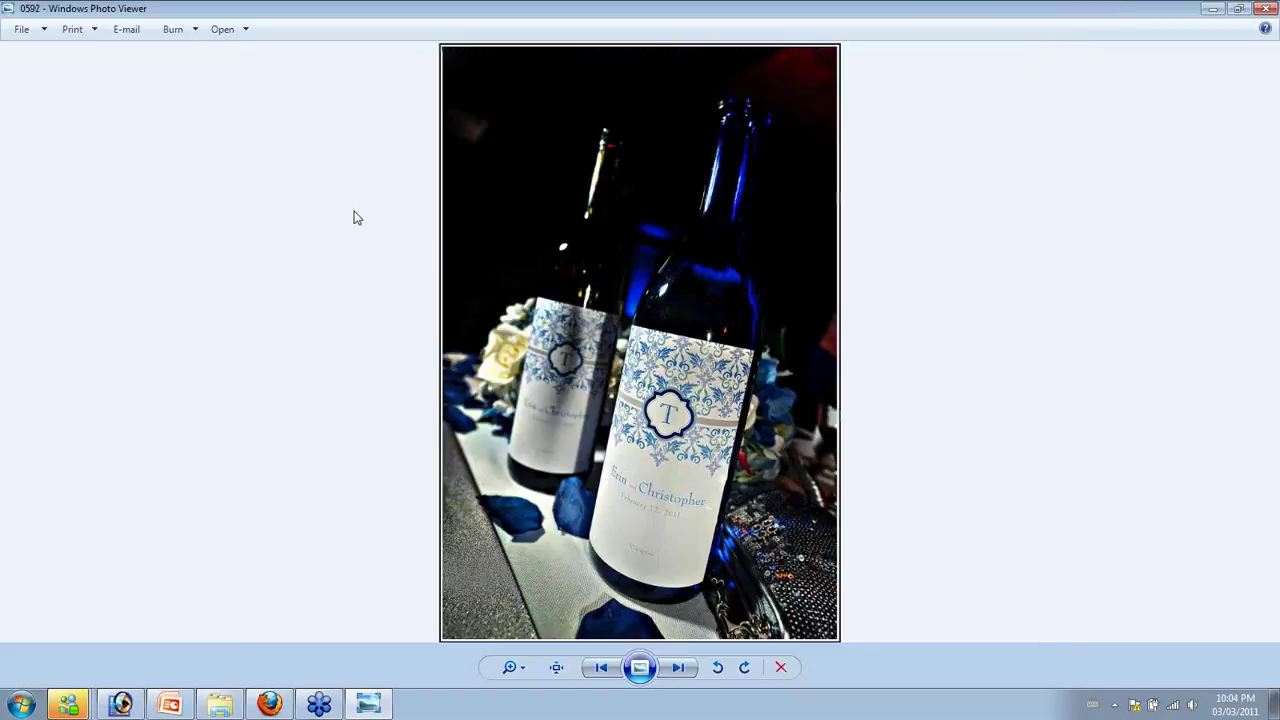
{"action": "key", "text": "Right"}
{"action": "key", "text": "Right"}
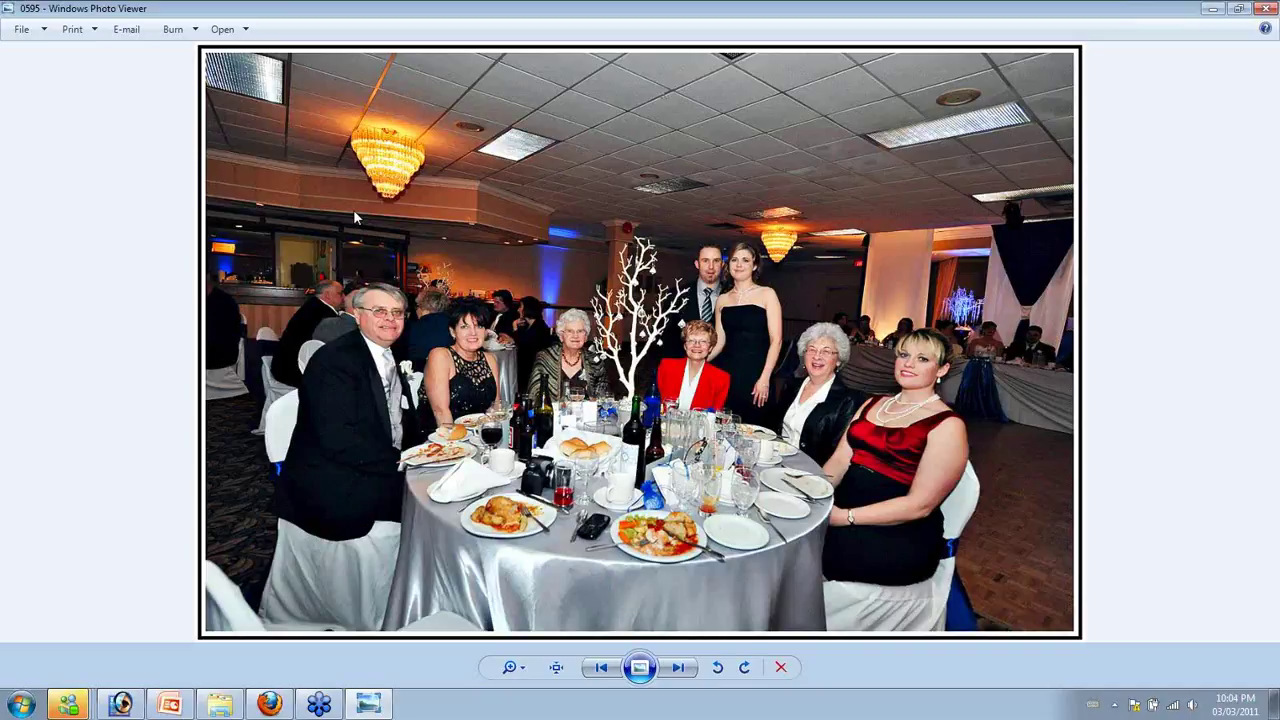
Finish the photo sequence, close the viewer and select every photo in the couple's folder to check their count
{"action": "key", "text": "Right"}
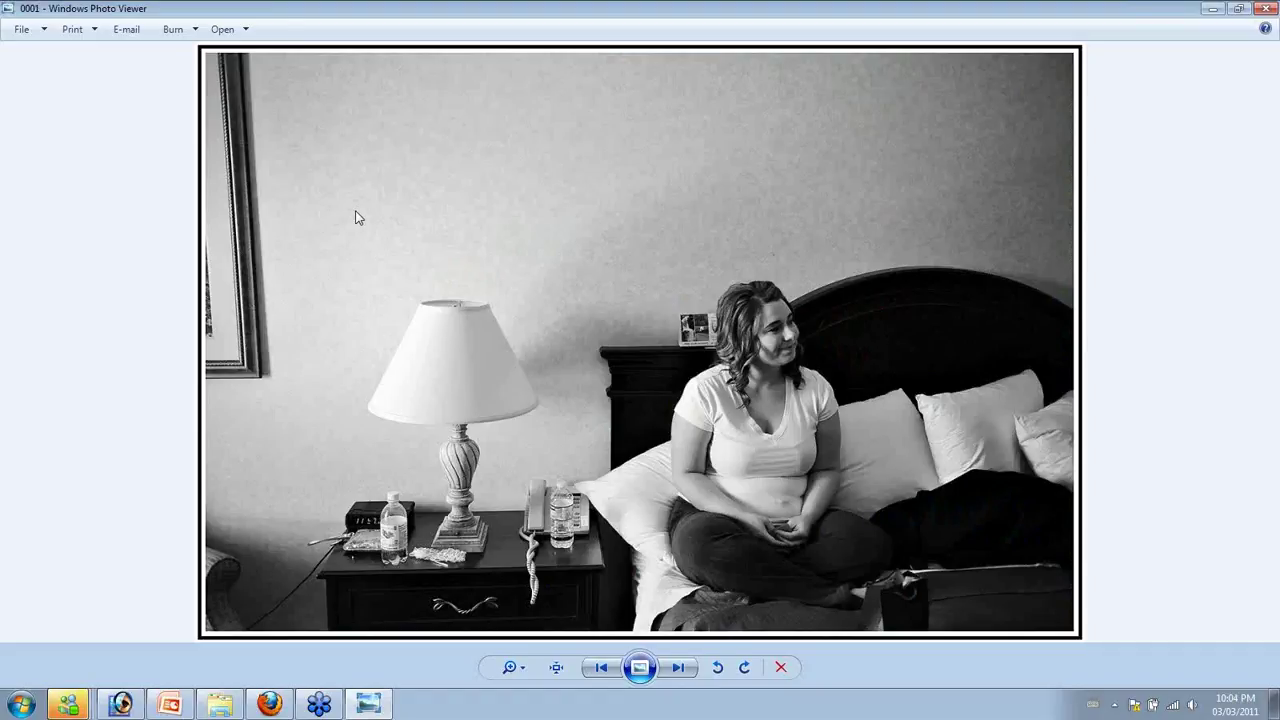
{"action": "left_click", "coordinate": [1266, 8]}
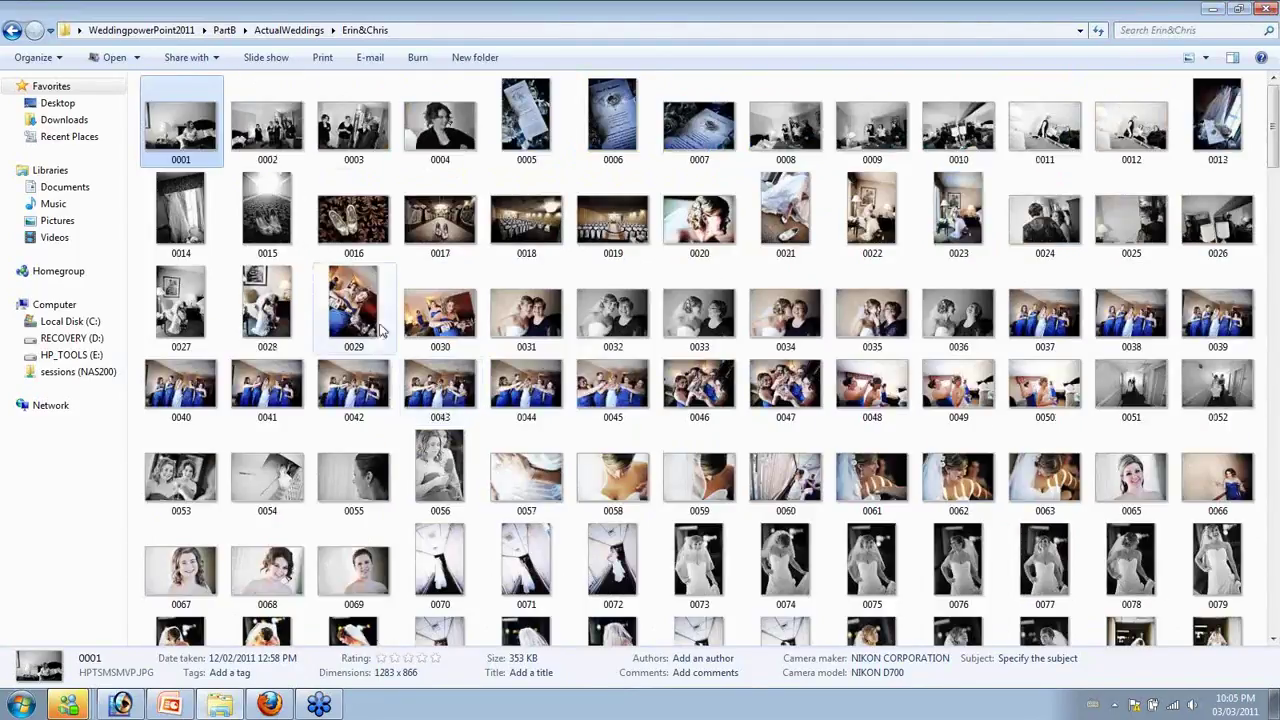
{"action": "left_click", "coordinate": [350, 235]}
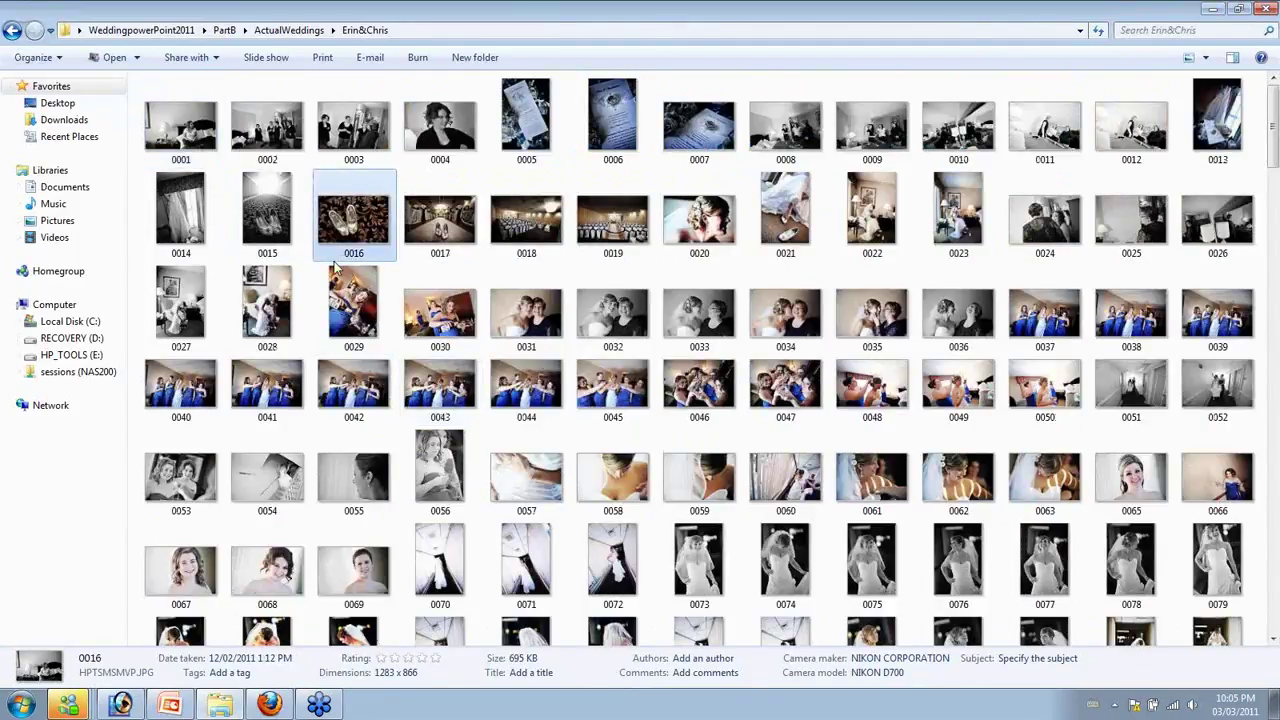
{"action": "key", "text": "ctrl+a"}
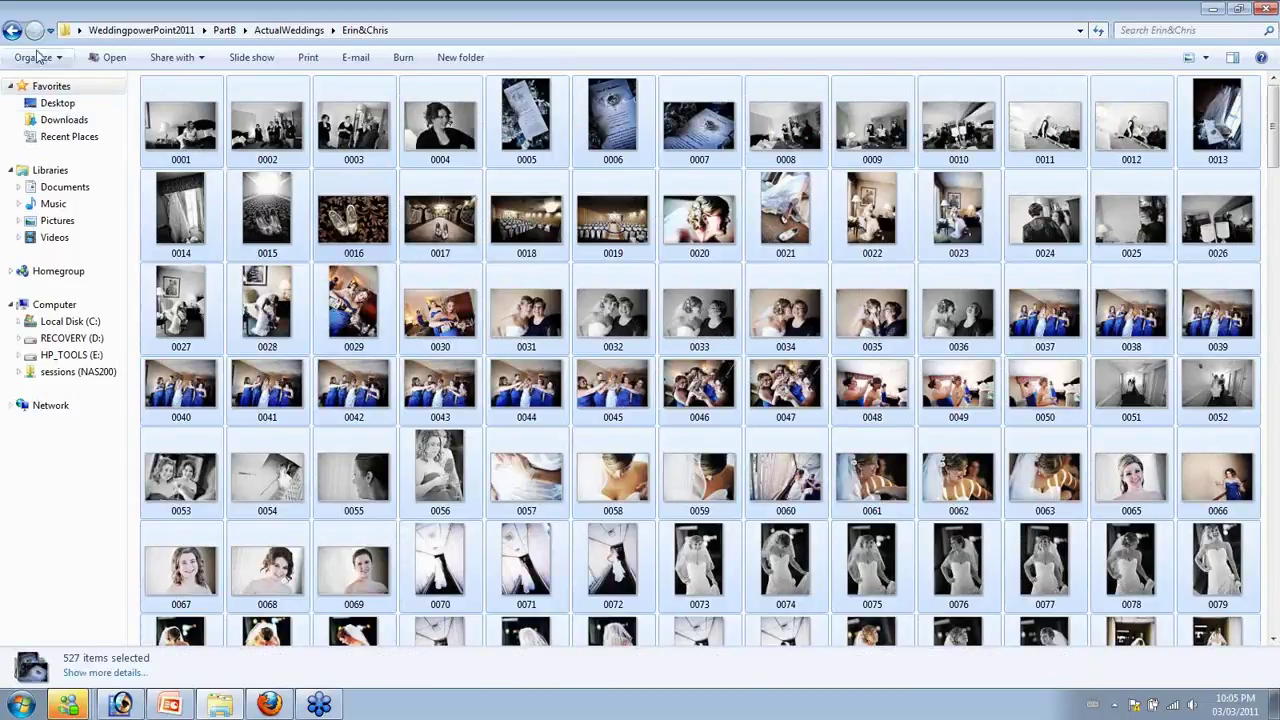
Go back up to the PartB folder and open the WorkflowImages09 folder
{"action": "left_click", "coordinate": [12, 30]}
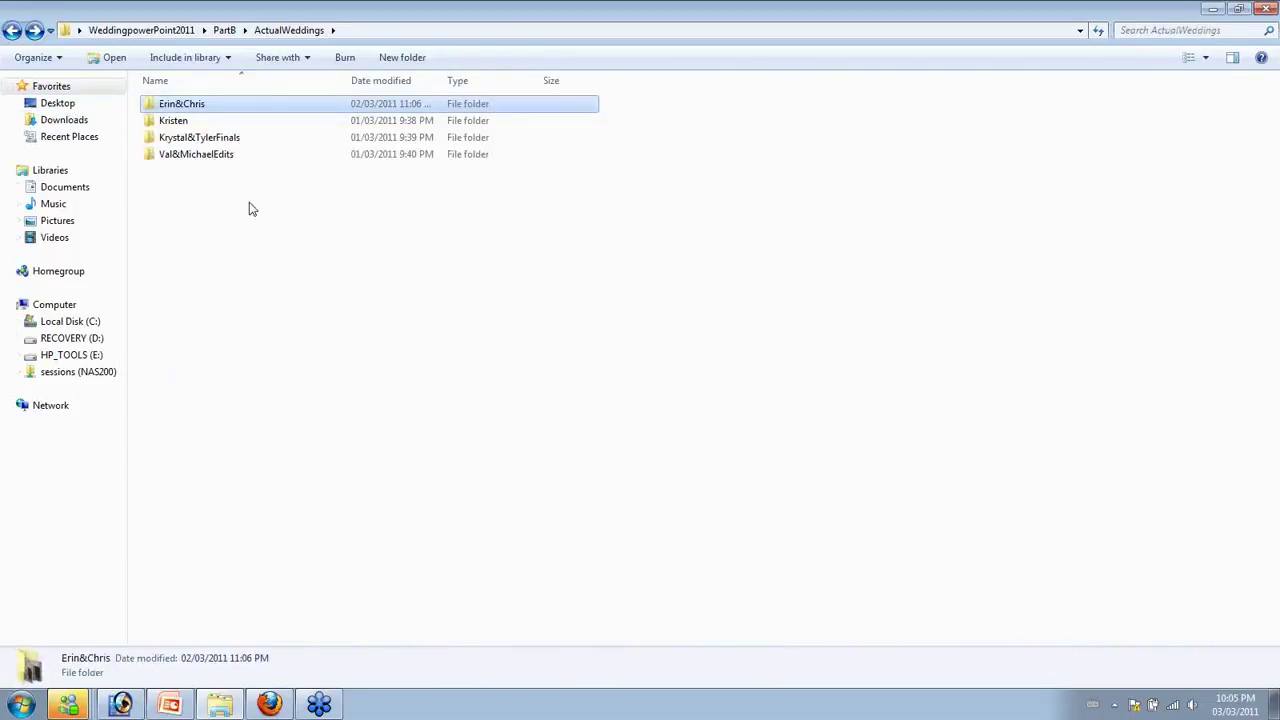
{"action": "left_click", "coordinate": [12, 30]}
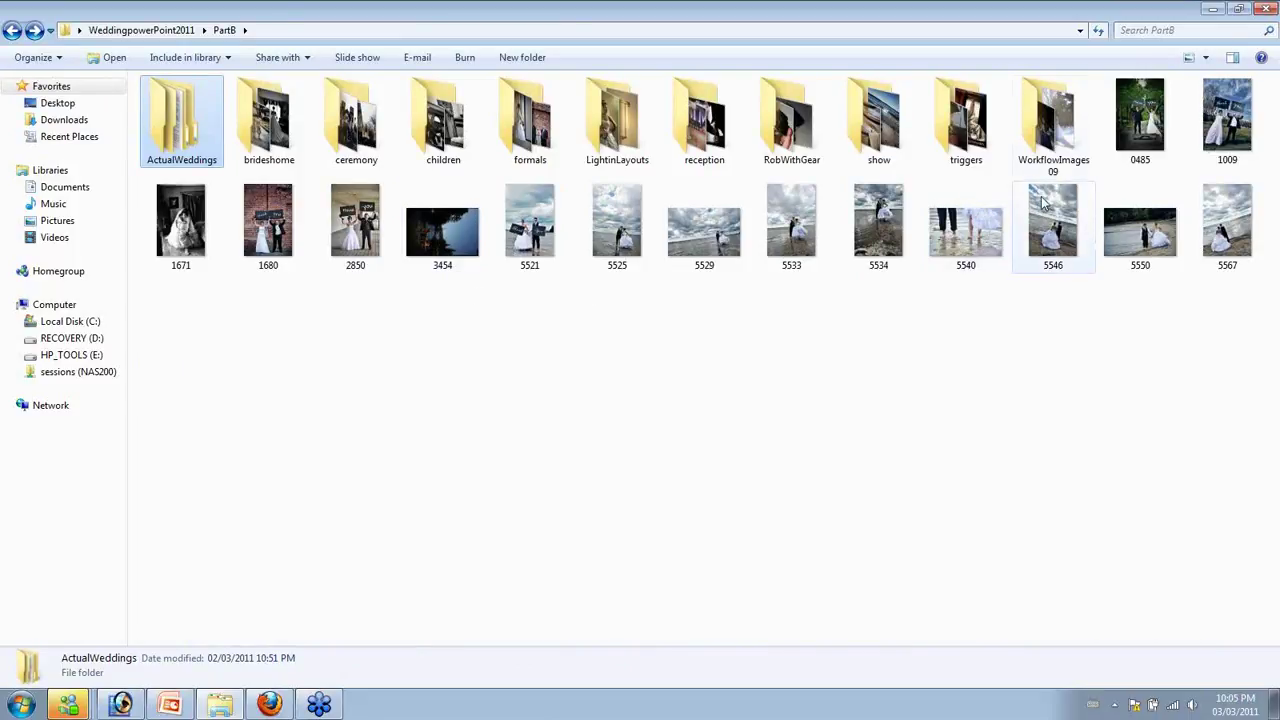
{"action": "double_click", "coordinate": [1055, 158]}
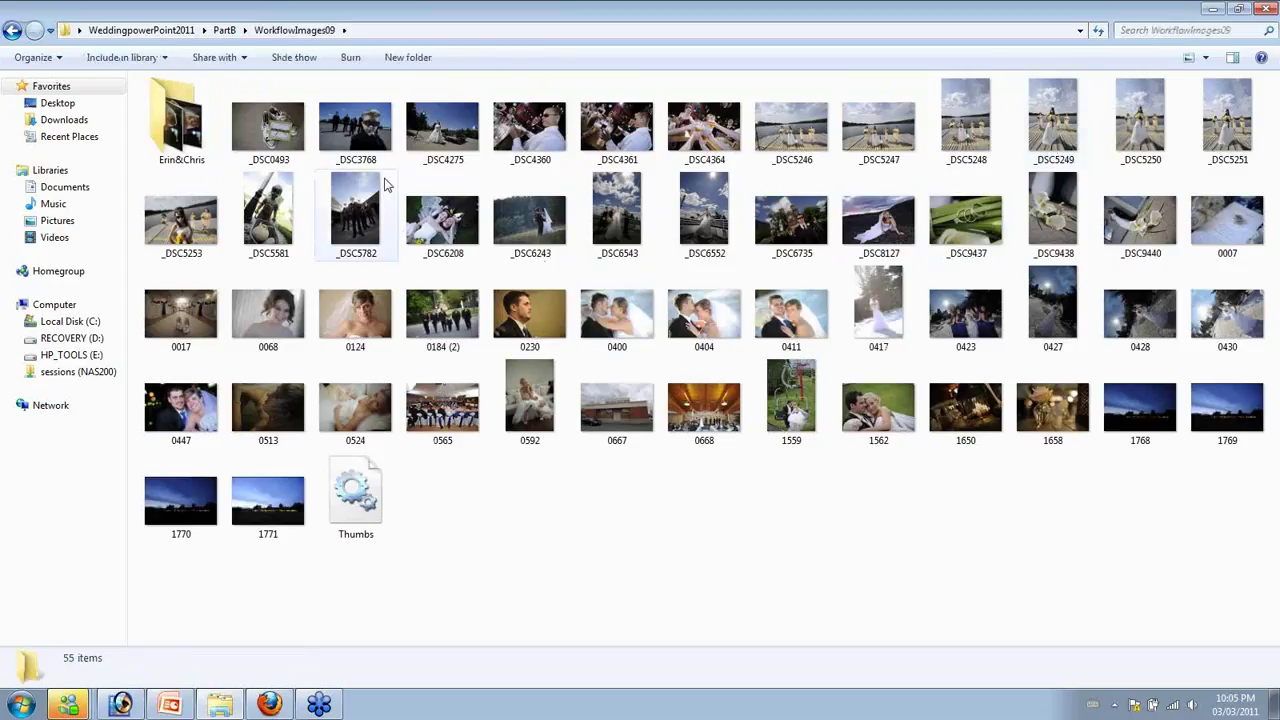
{"action": "left_click", "coordinate": [362, 132]}
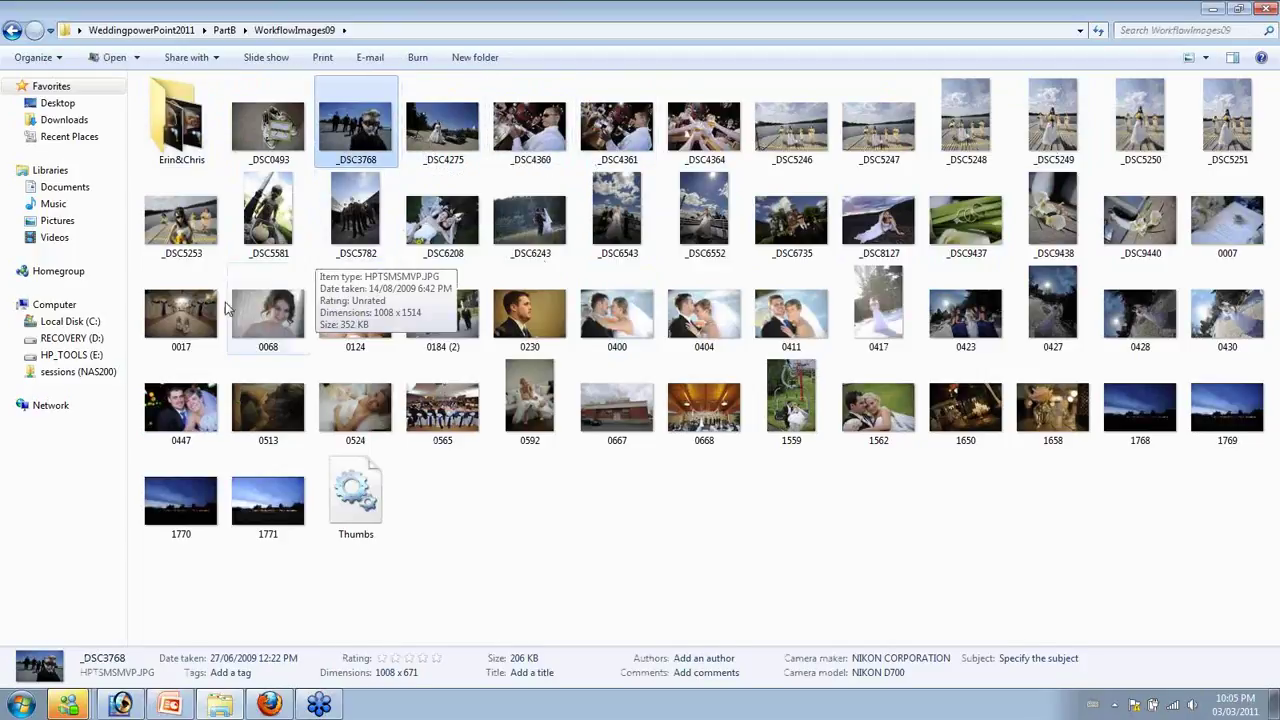
{"action": "left_click", "coordinate": [180, 318], "text": "ctrl"}
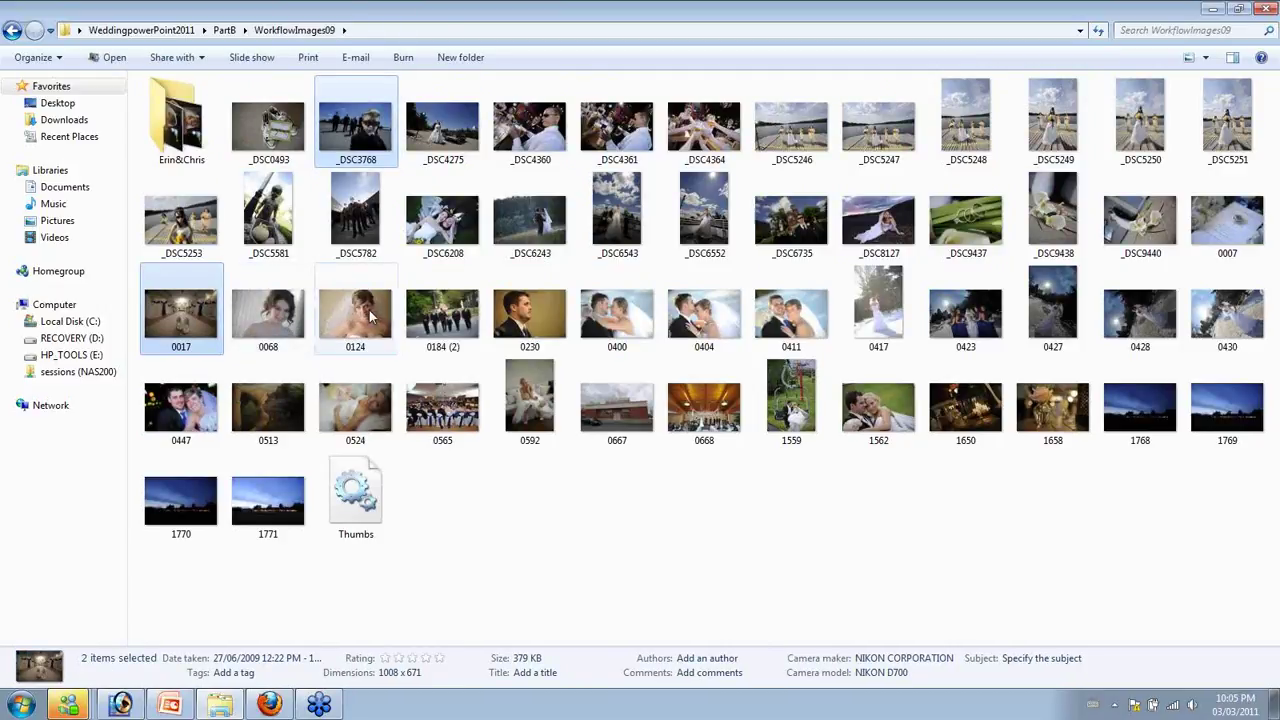
{"action": "left_click", "coordinate": [287, 330], "text": "ctrl"}
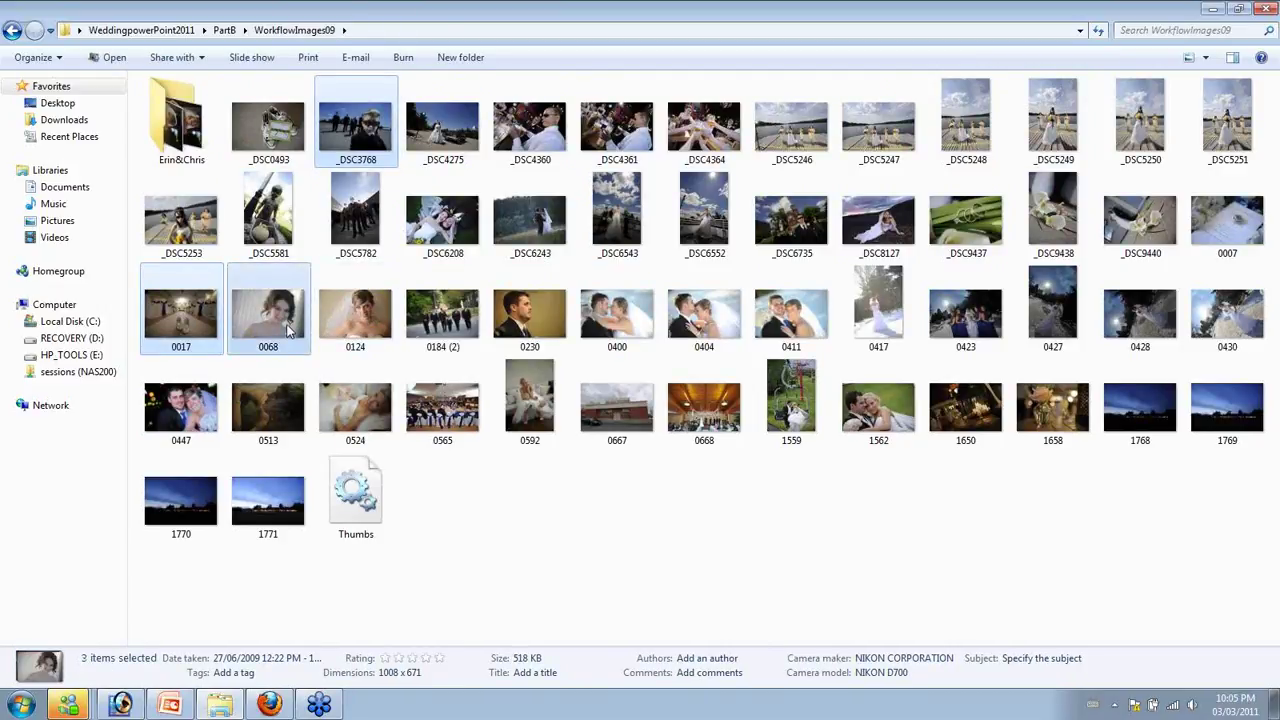
{"action": "left_click_drag", "start_coordinate": [316, 306], "coordinate": [140, 634]}
{"action": "left_click", "coordinate": [268, 315]}
Select images 0017, 0068, _DSC0493 and _DSC3768 in WorkflowImages09 and open them in Photoshop
{"action": "left_click", "coordinate": [180, 315]}
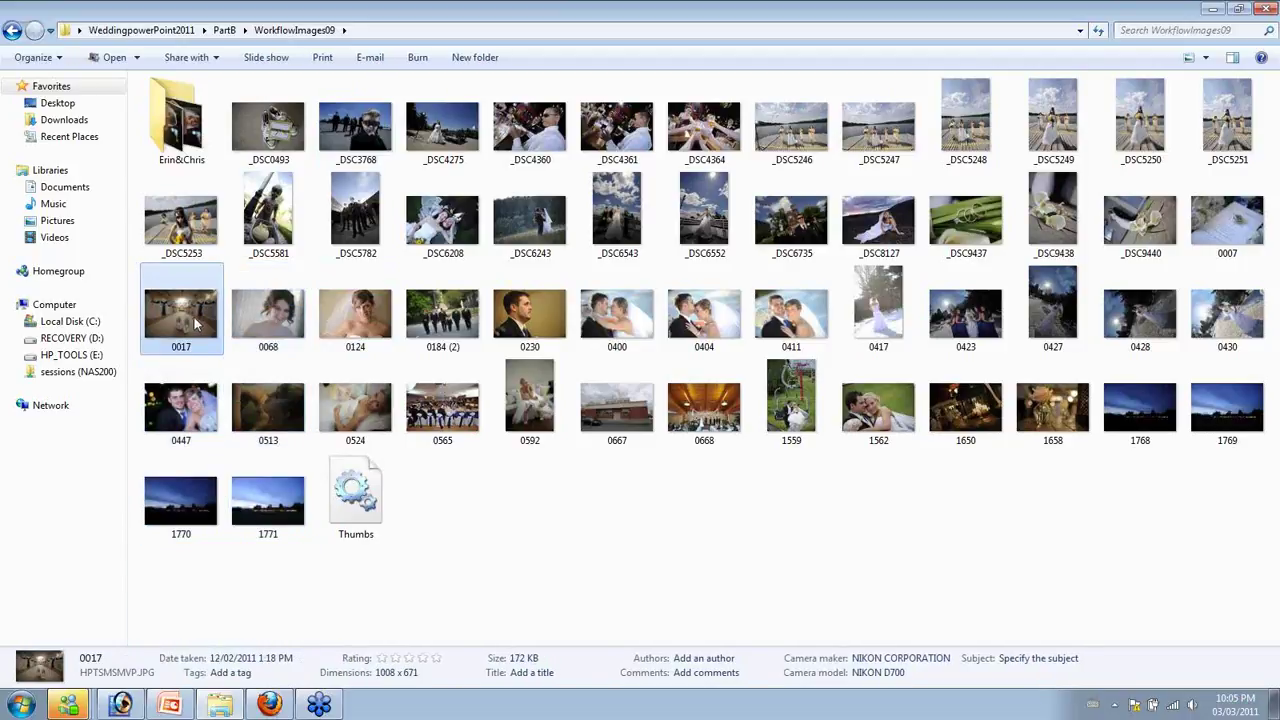
{"action": "left_click", "coordinate": [258, 307], "text": "ctrl"}
{"action": "left_click", "coordinate": [276, 124], "text": "ctrl"}
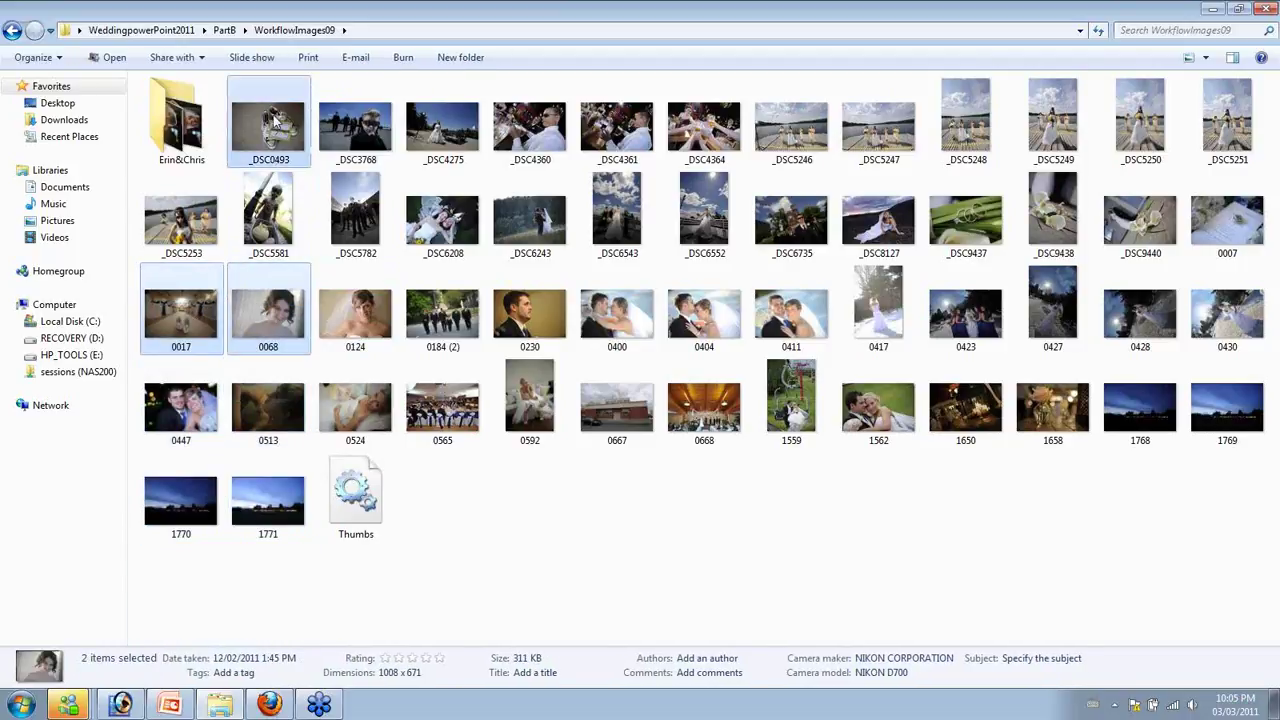
{"action": "left_click", "coordinate": [350, 128], "text": "ctrl"}
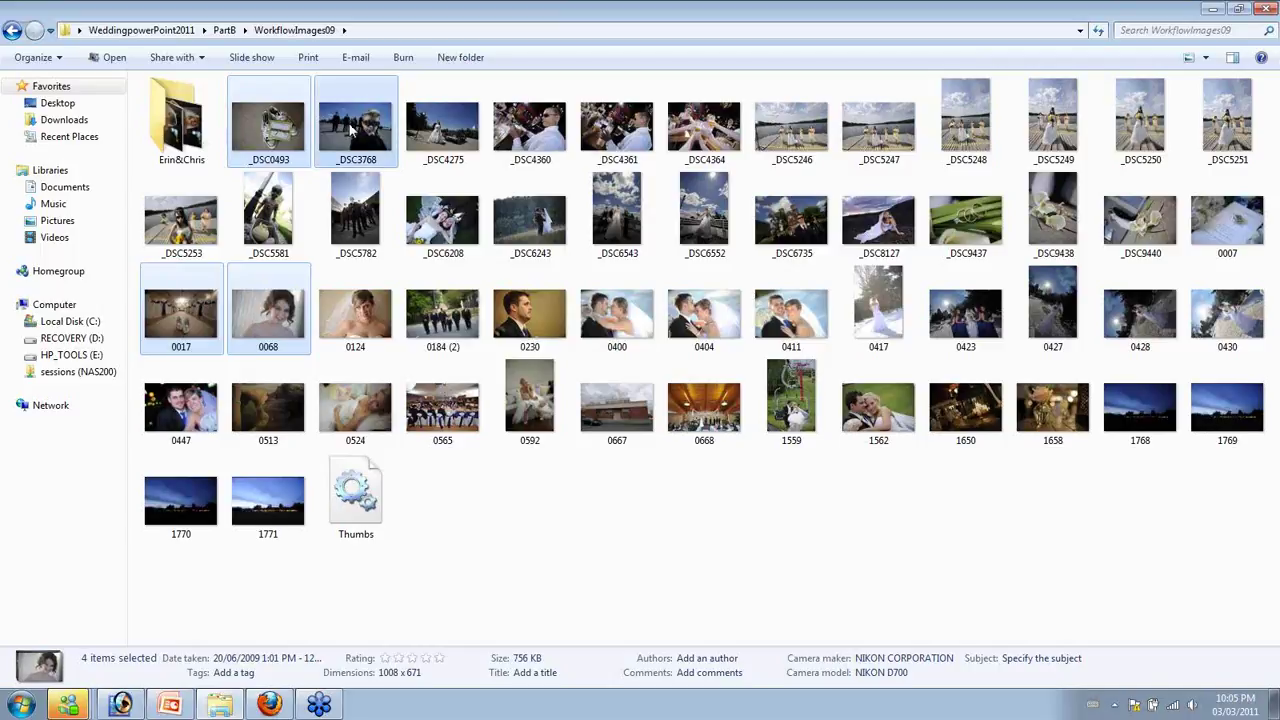
{"action": "left_click_drag", "start_coordinate": [294, 351], "coordinate": [257, 578]}
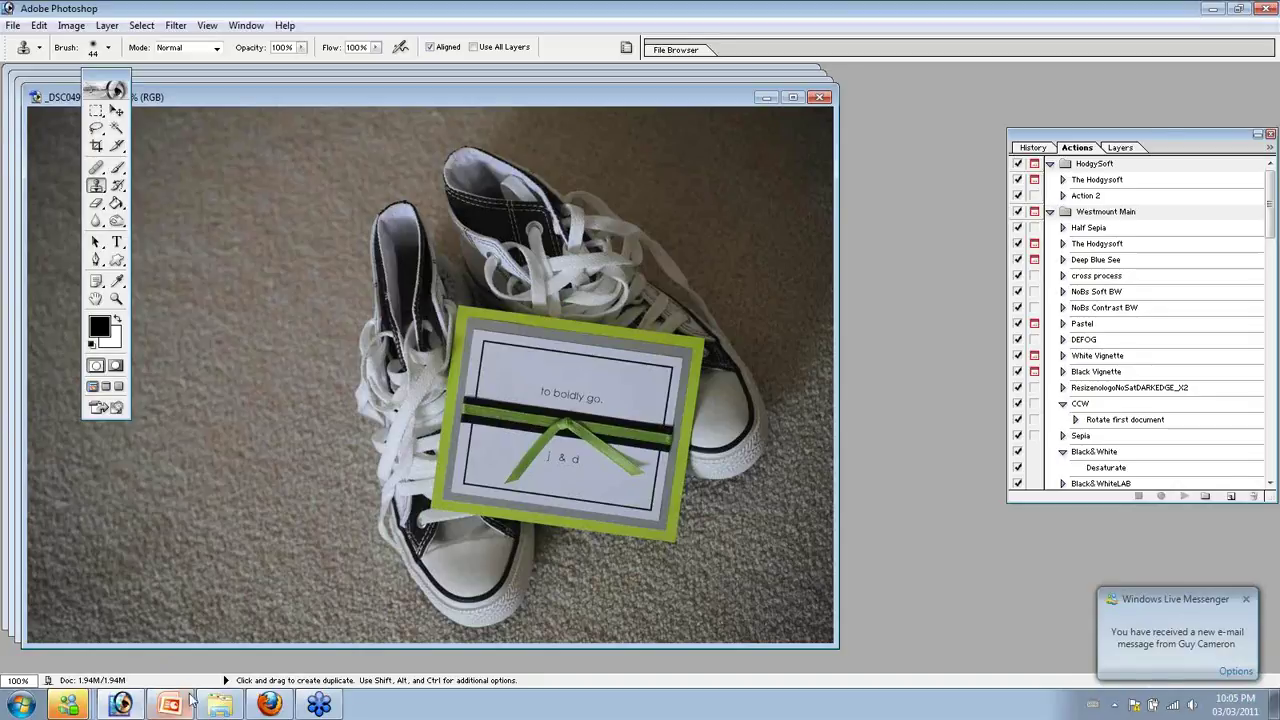
Open the couple's folder inside WorkflowImages09, select photos 0015, 0400 and 0415, and open them in Photoshop
{"action": "left_click", "coordinate": [220, 705]}
{"action": "double_click", "coordinate": [176, 122]}
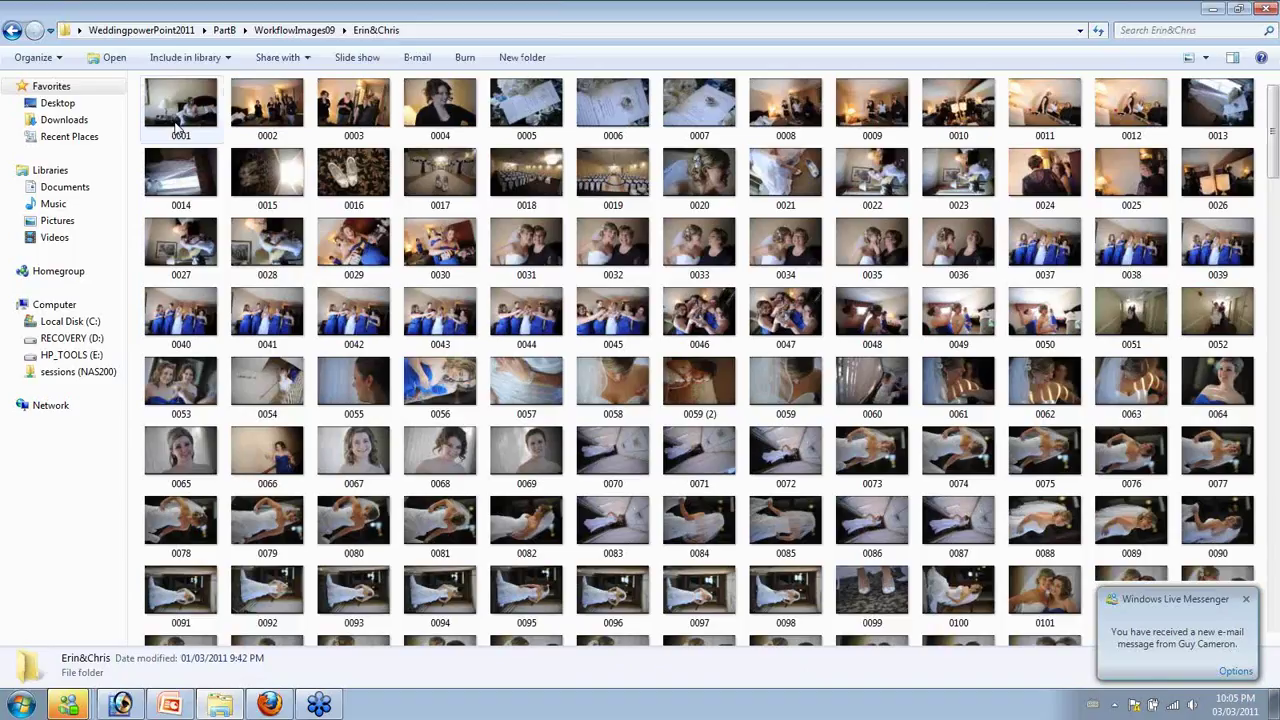
{"action": "left_click", "coordinate": [267, 183]}
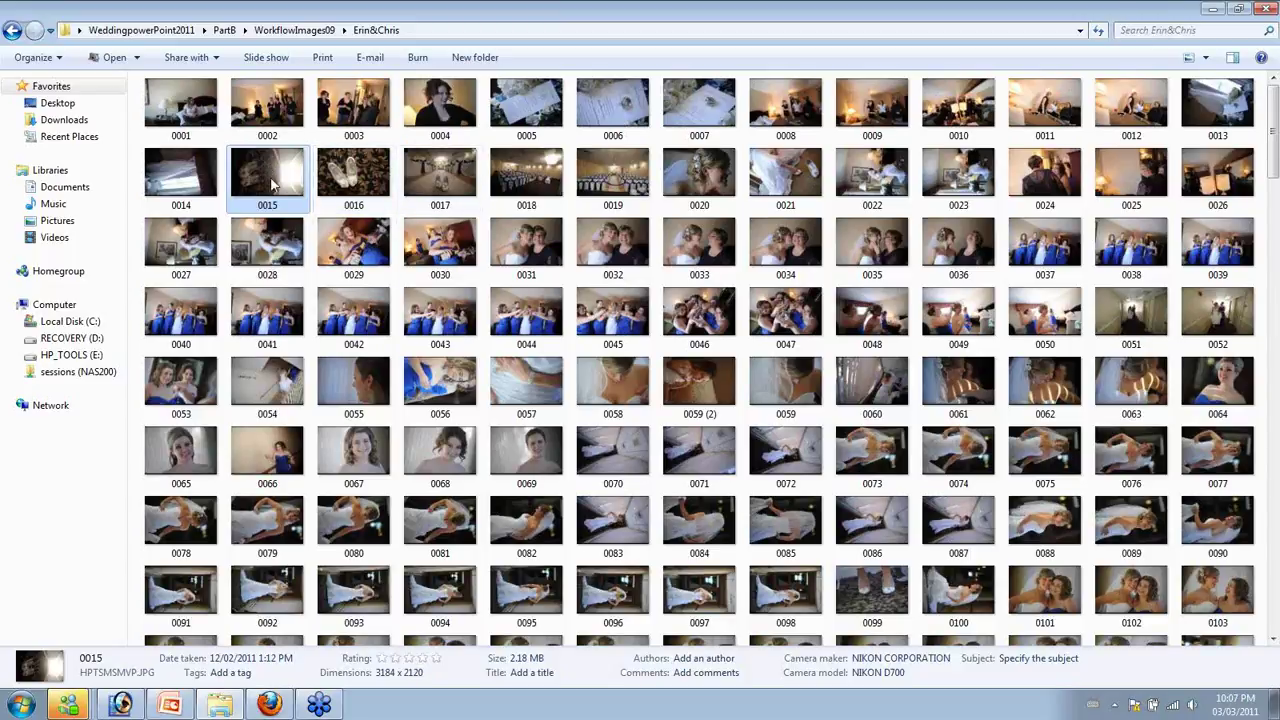
{"action": "scroll", "coordinate": [300, 253], "scroll_direction": "down", "scroll_amount": 10}
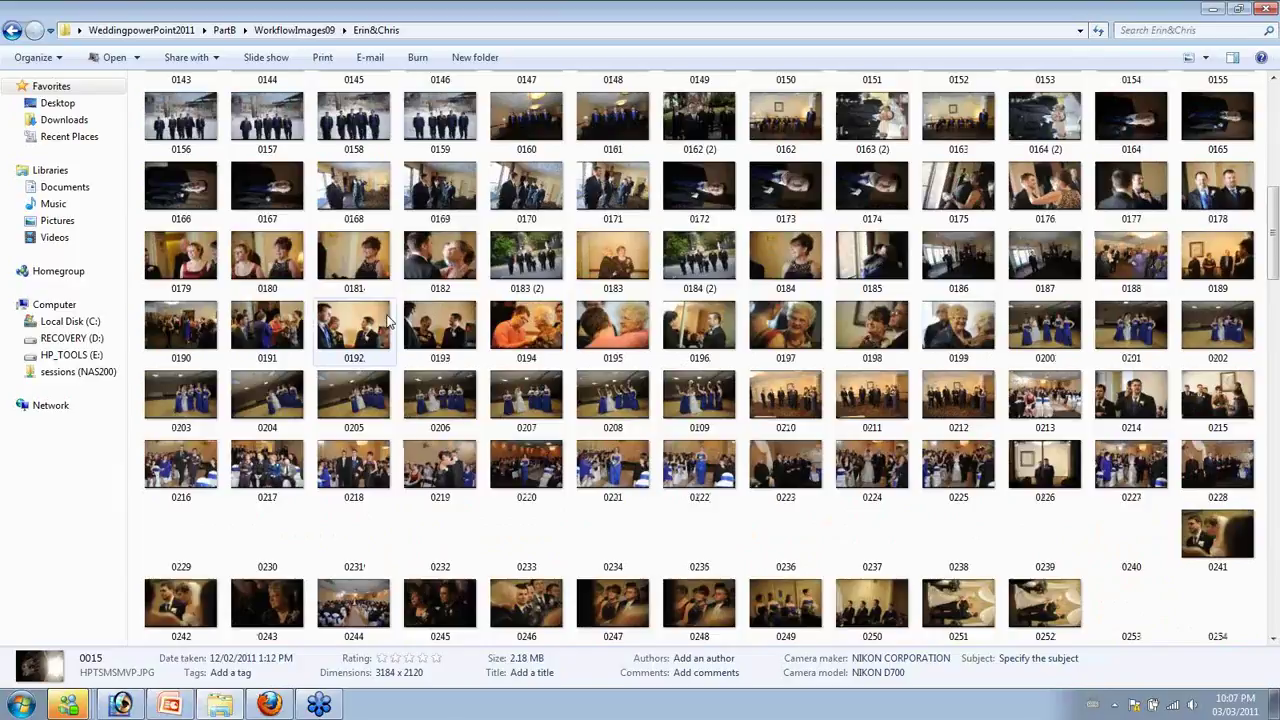
{"action": "scroll", "coordinate": [420, 320], "scroll_direction": "down", "scroll_amount": 8}
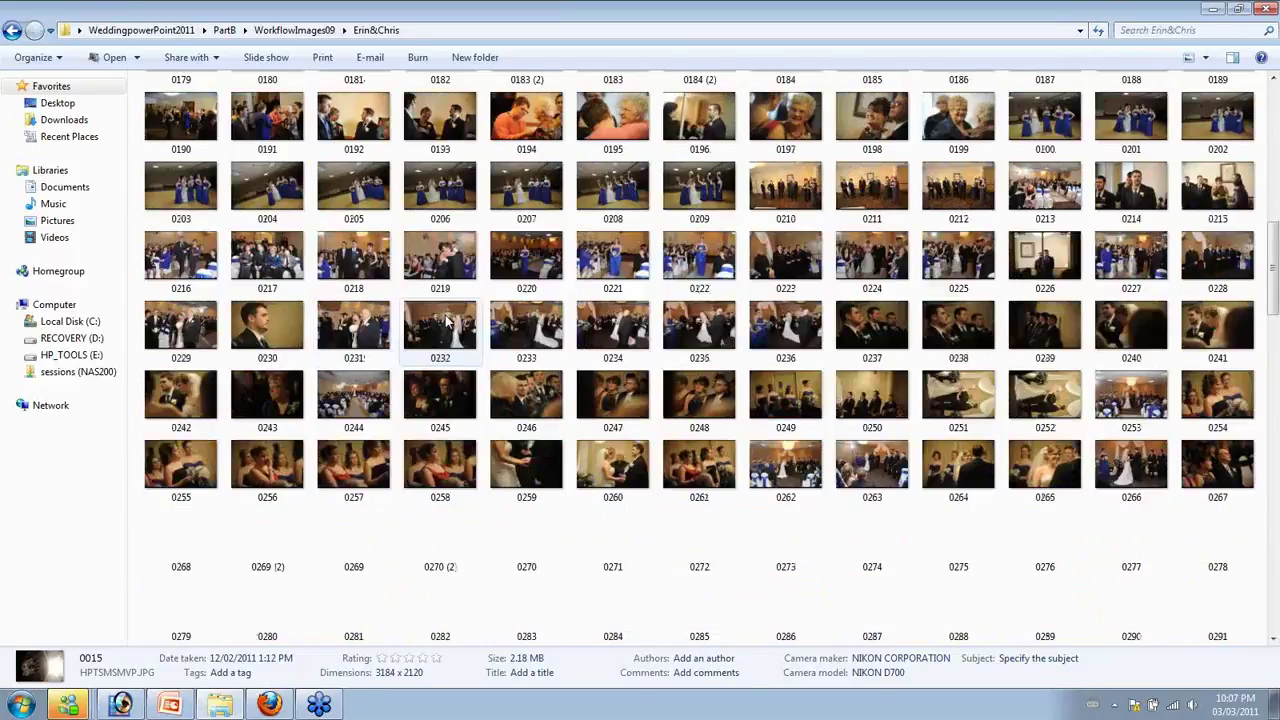
{"action": "scroll", "coordinate": [447, 320], "scroll_direction": "down", "scroll_amount": 3}
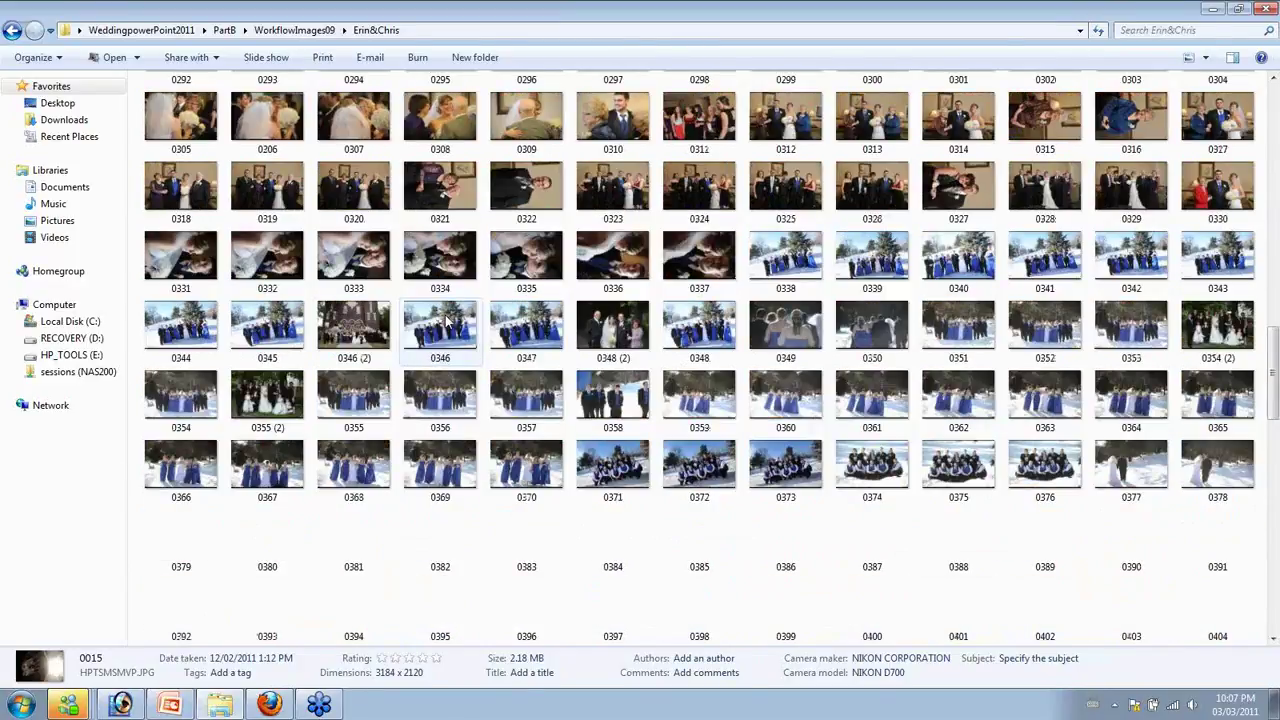
{"action": "scroll", "coordinate": [447, 320], "scroll_direction": "down", "scroll_amount": 3}
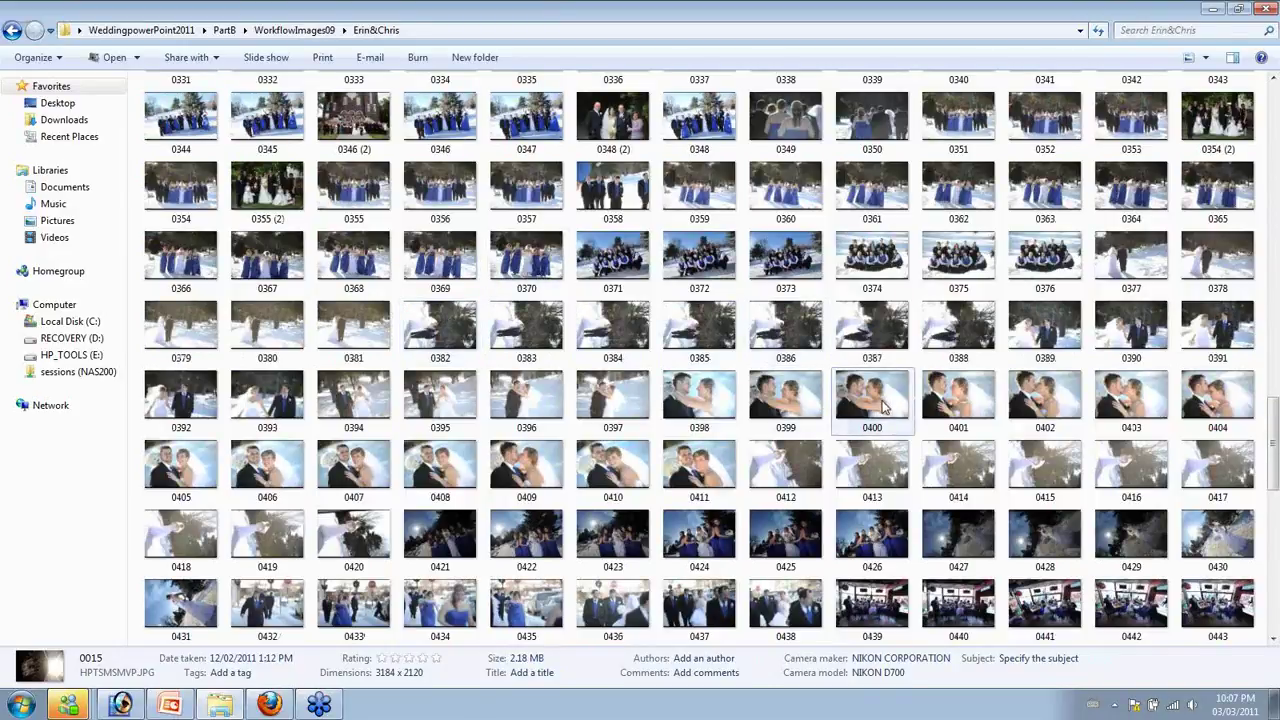
{"action": "left_click", "coordinate": [883, 405], "text": "ctrl"}
{"action": "left_click", "coordinate": [1040, 470], "text": "ctrl"}
{"action": "key", "text": "Return"}
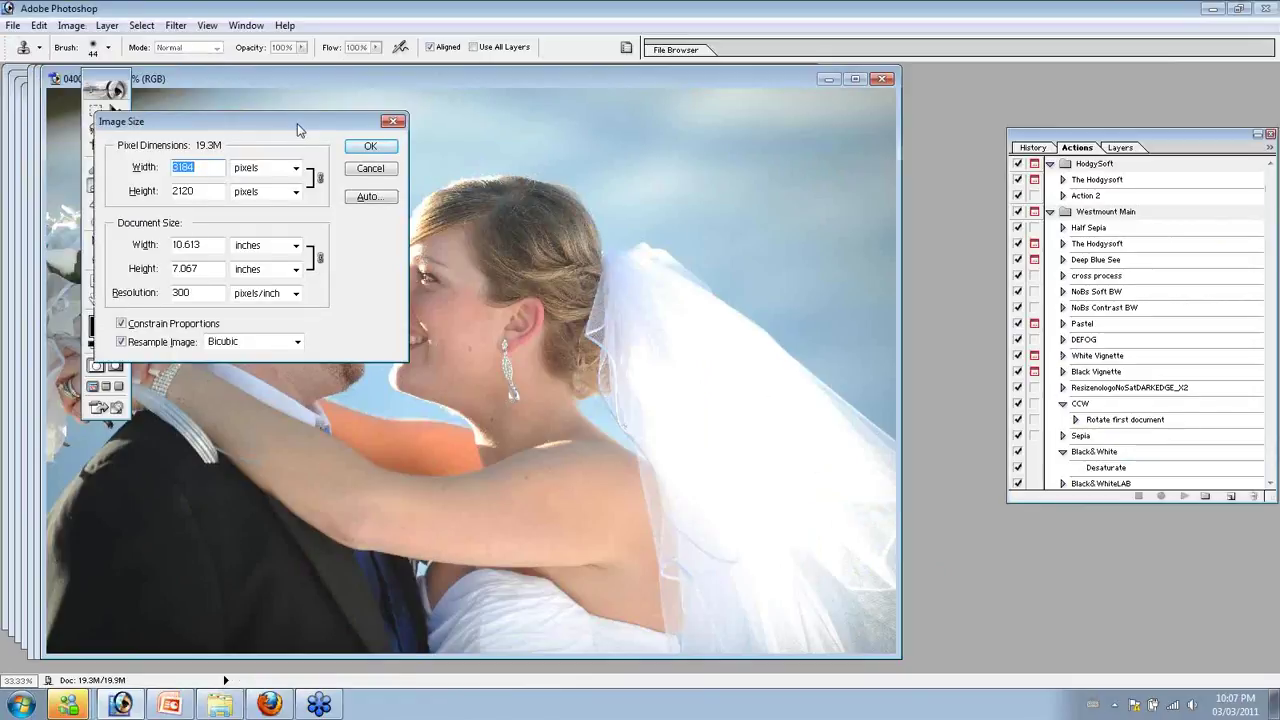
Check the pixel dimensions and resolution of photo 0400 in Image Size, keeping its settings
{"action": "left_click_drag", "start_coordinate": [297, 128], "coordinate": [591, 159]}
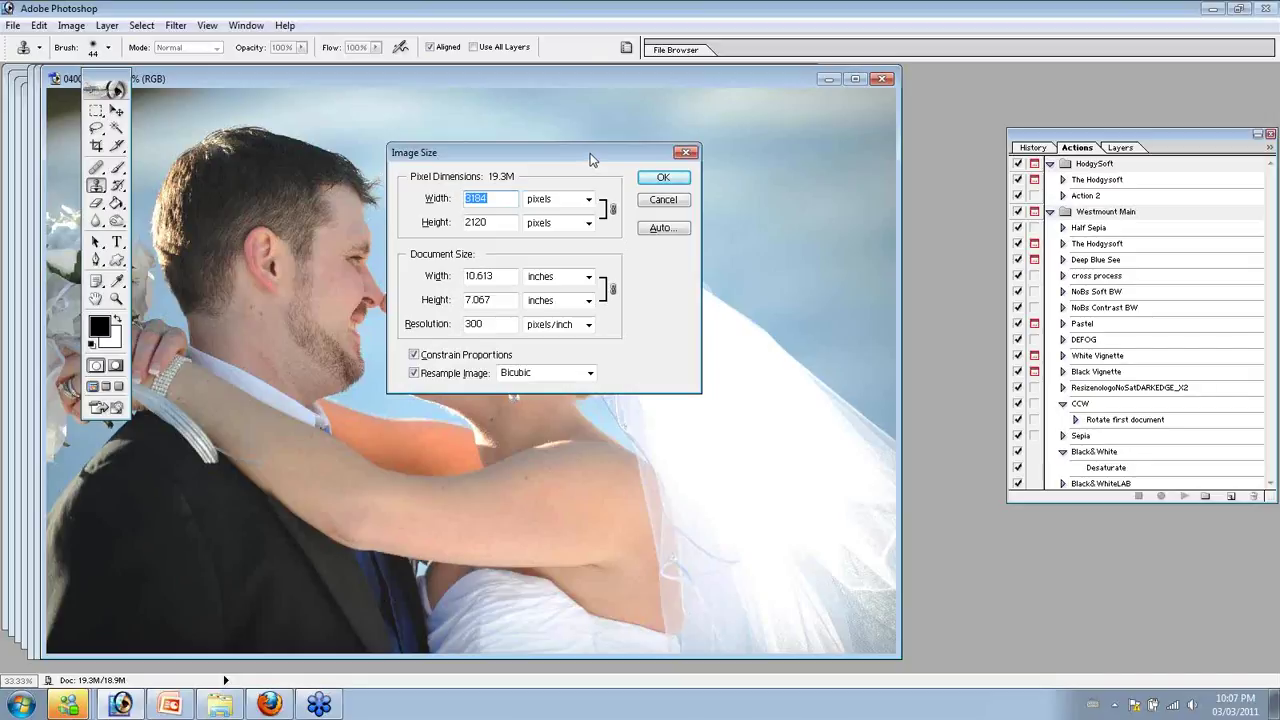
{"action": "left_click", "coordinate": [665, 182]}
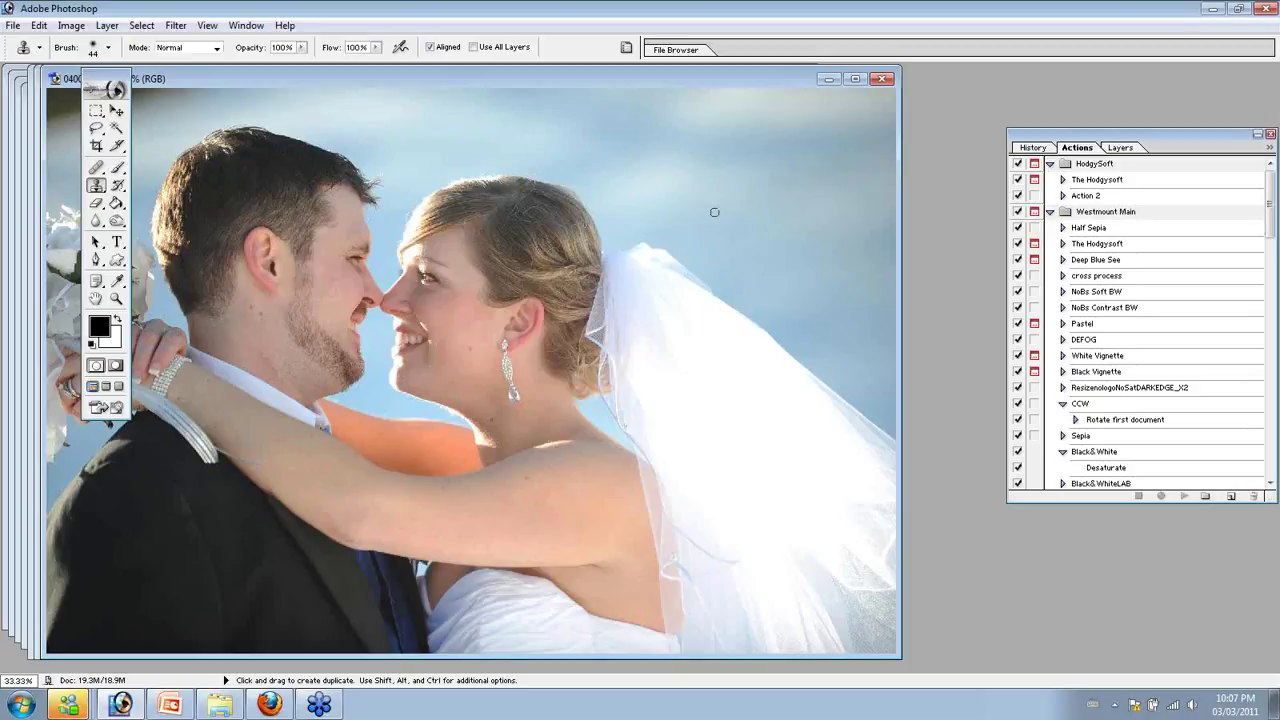
Return to the couple's folder in Windows Explorer, preview the photos from 0001 through 0005, and close the viewer
{"action": "left_click", "coordinate": [219, 705]}
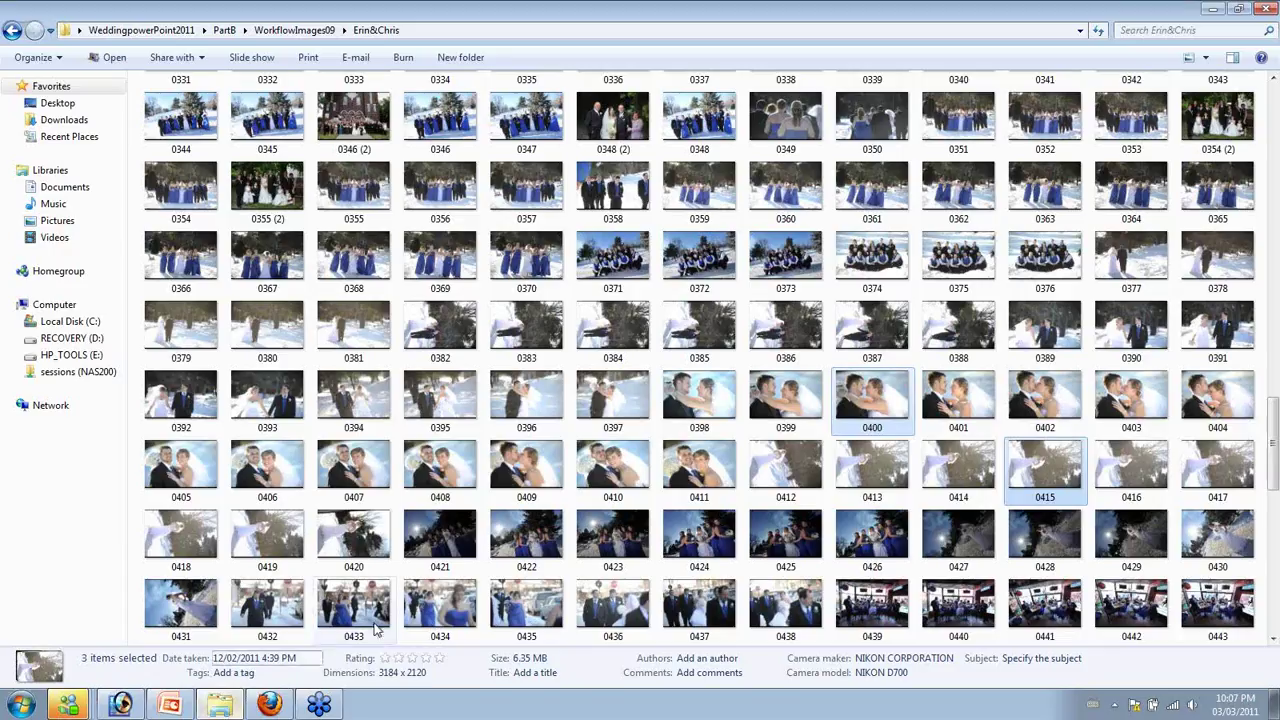
{"action": "scroll", "coordinate": [481, 424], "scroll_direction": "up", "scroll_amount": 10}
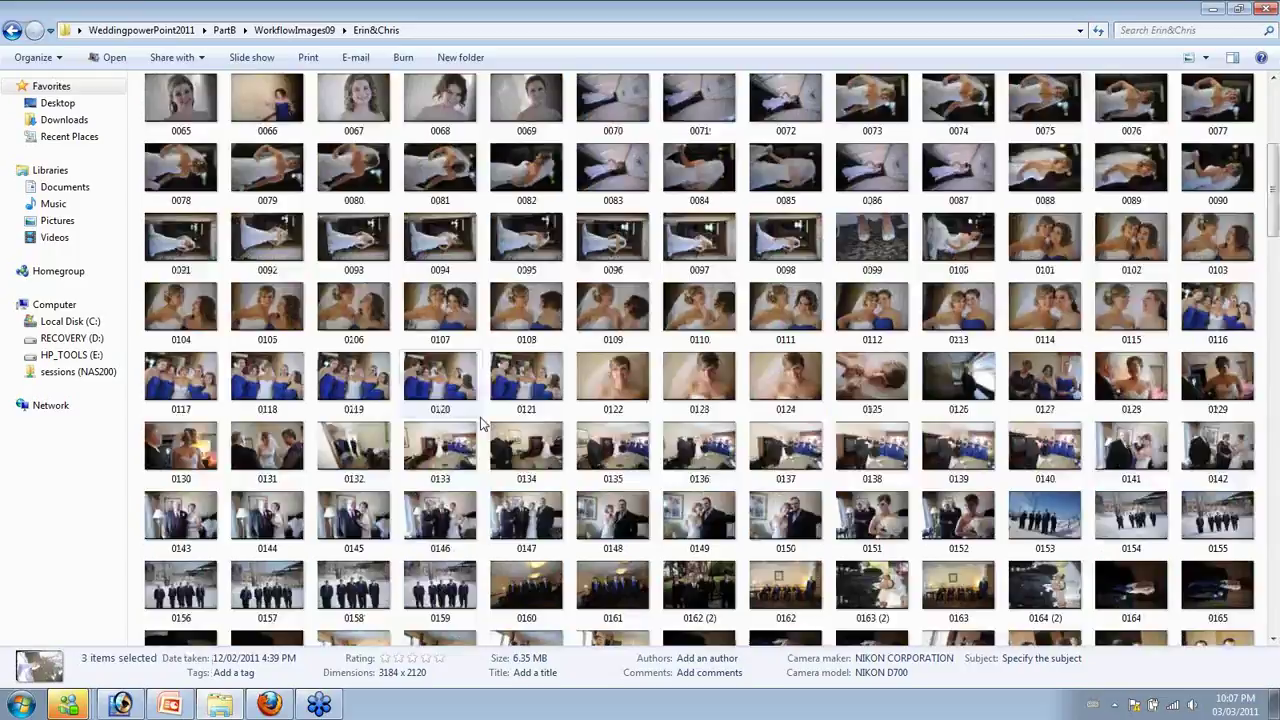
{"action": "scroll", "coordinate": [481, 424], "scroll_direction": "up", "scroll_amount": 5}
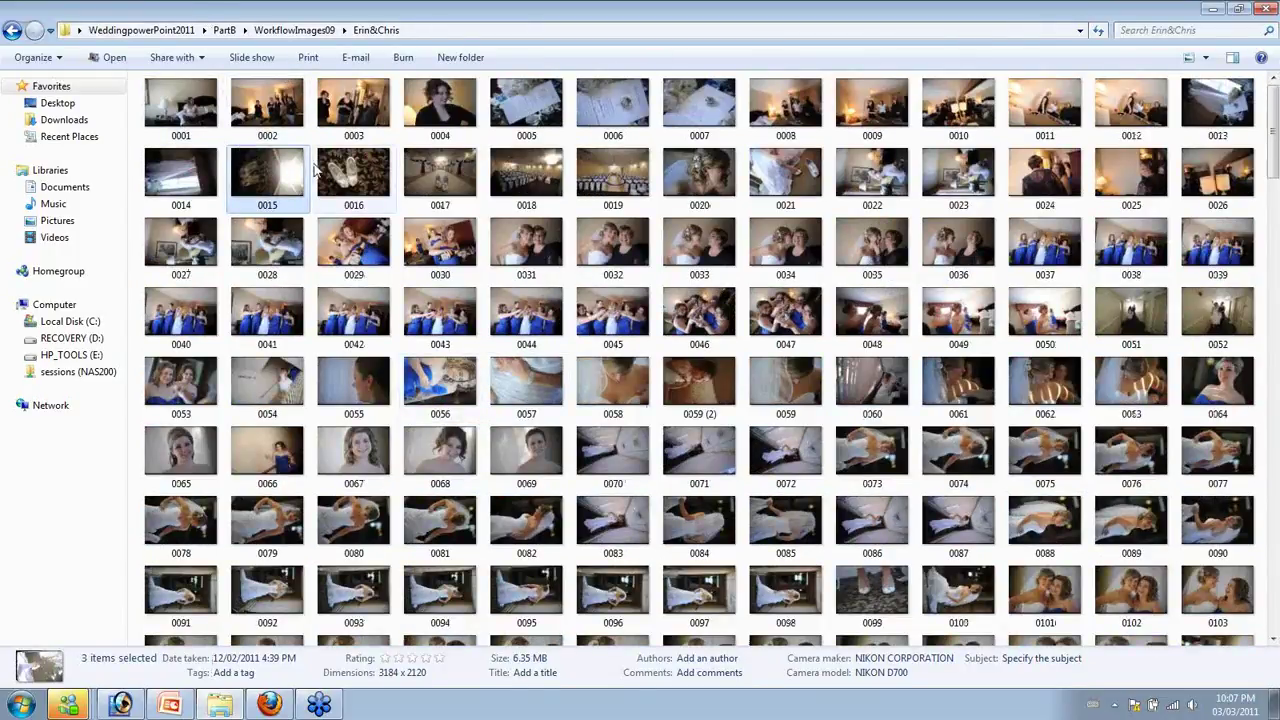
{"action": "right_click", "coordinate": [199, 112]}
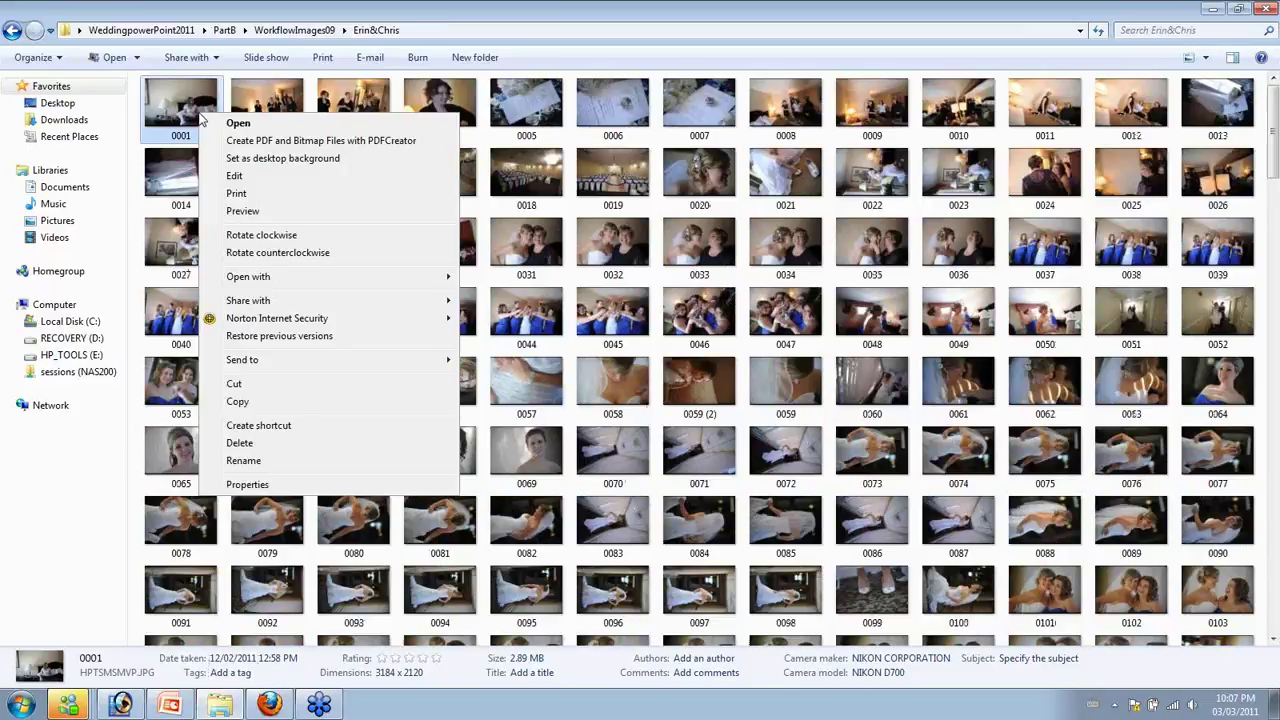
{"action": "left_click", "coordinate": [242, 211]}
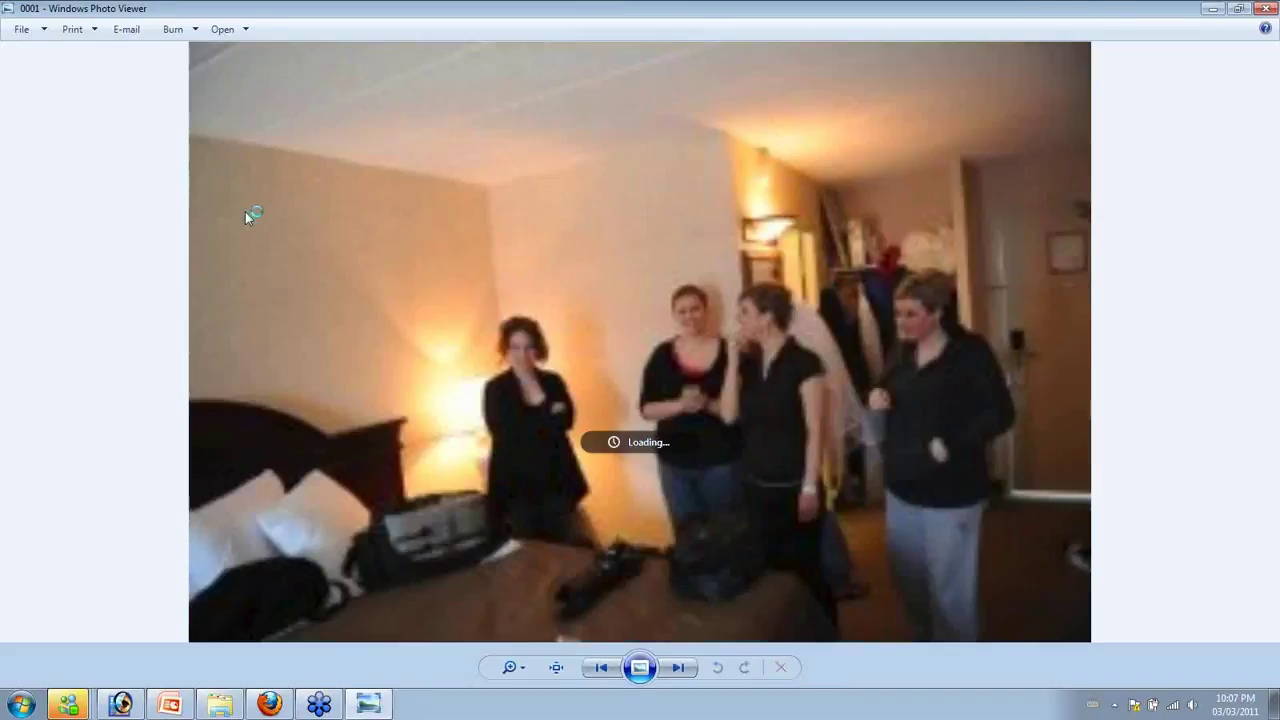
{"action": "key", "text": "Right"}
{"action": "key", "text": "Right"}
{"action": "key", "text": "Right"}
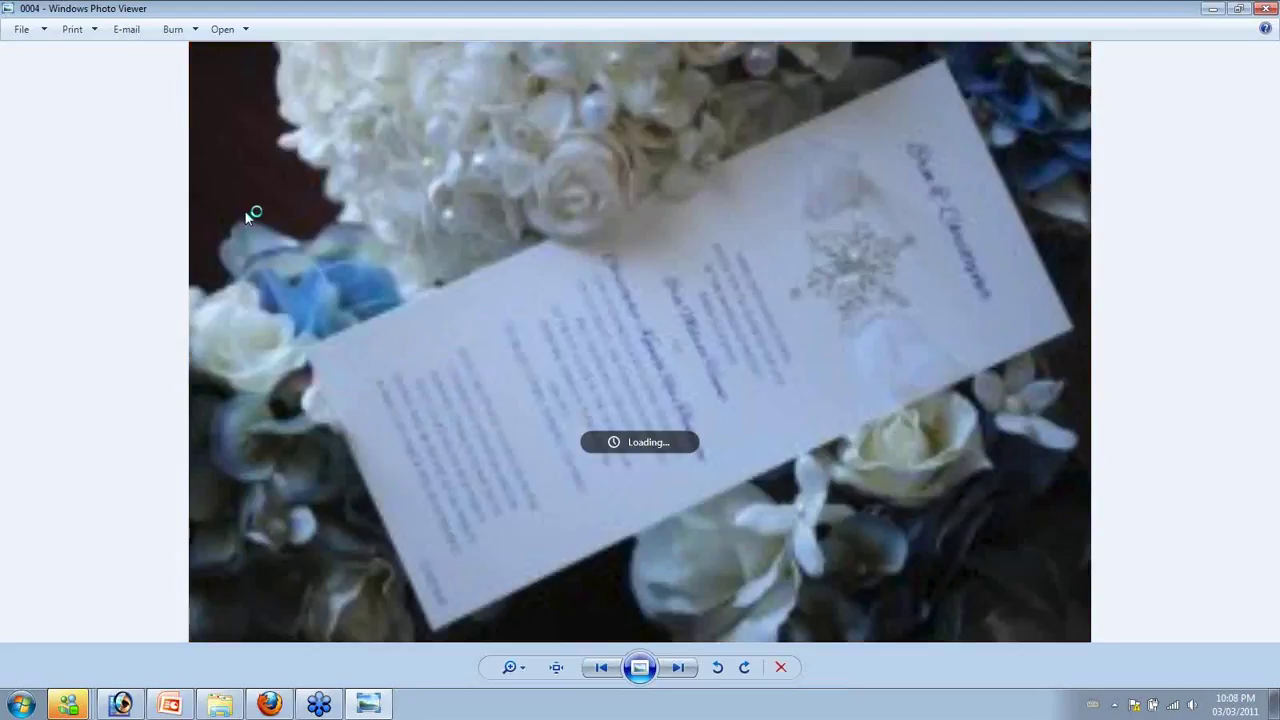
{"action": "key", "text": "Right"}
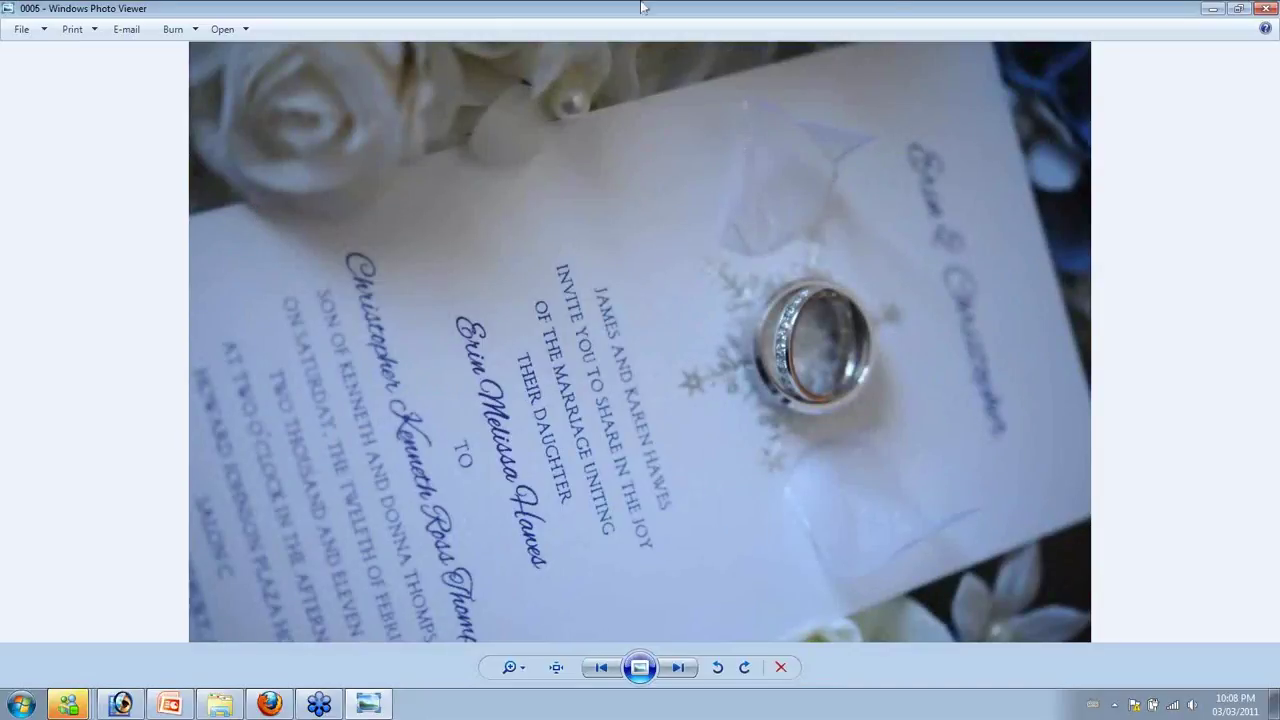
{"action": "left_click", "coordinate": [1266, 9]}
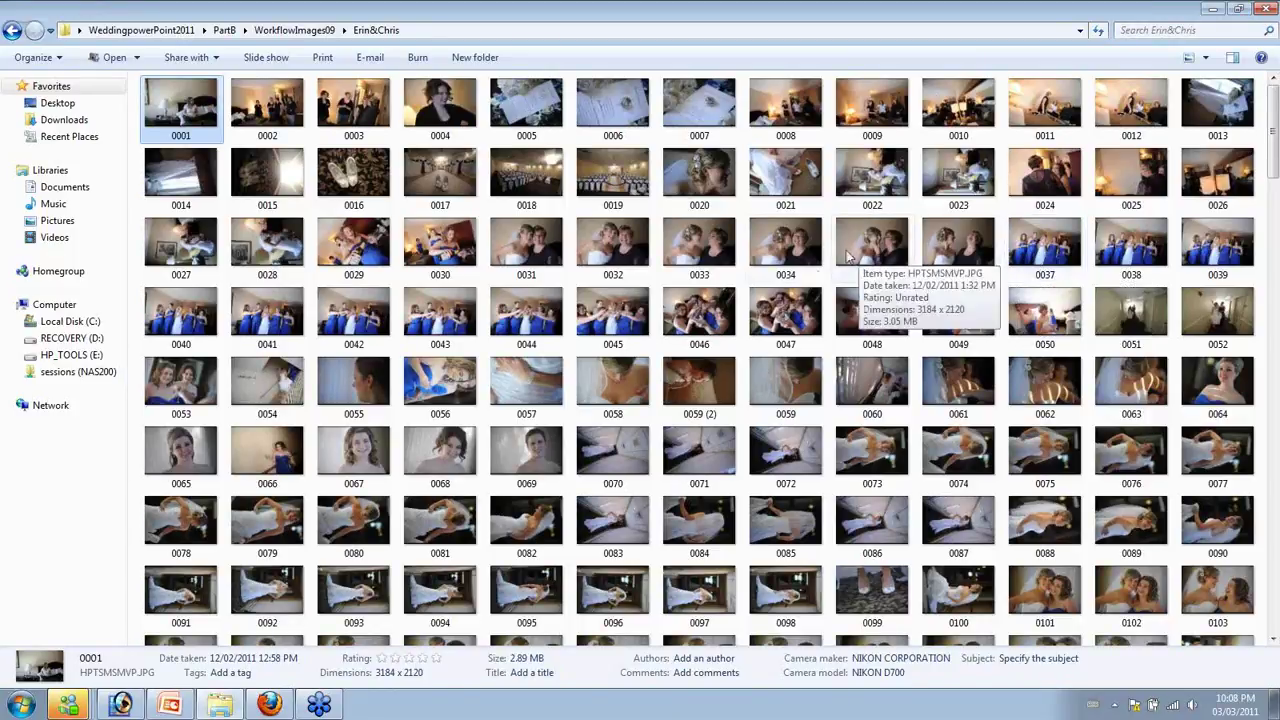
Browse the thumbnails in the couple's folder and select photos 0001 through 0026
{"action": "scroll", "coordinate": [611, 296], "scroll_direction": "down", "scroll_amount": 6}
{"action": "scroll", "coordinate": [611, 296], "scroll_direction": "up", "scroll_amount": 6}
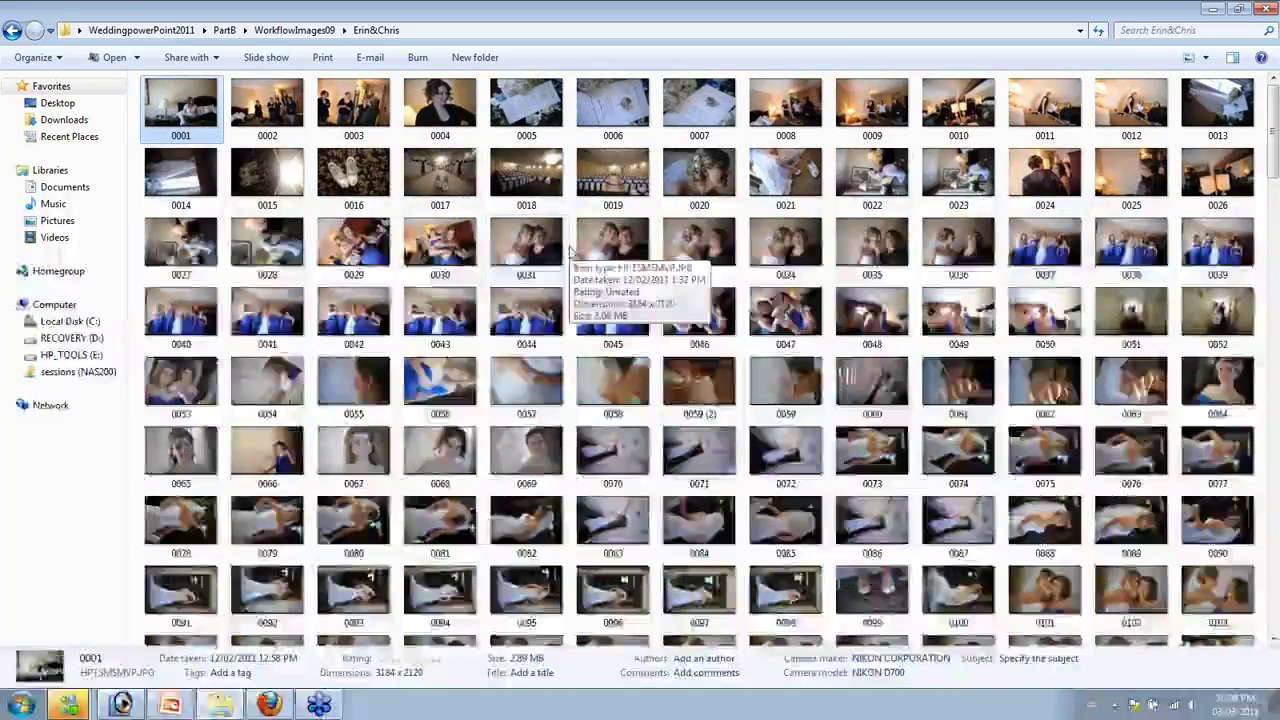
{"action": "scroll", "coordinate": [570, 250], "scroll_direction": "down", "scroll_amount": 3}
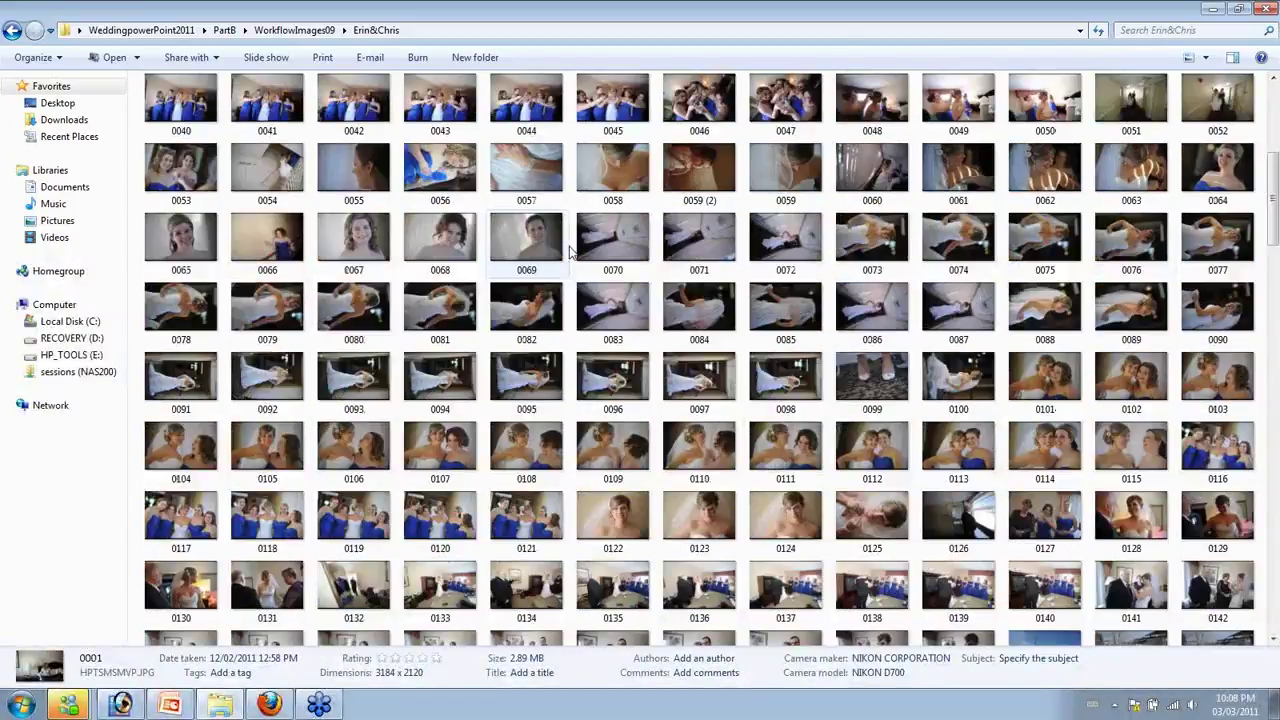
{"action": "scroll", "coordinate": [570, 250], "scroll_direction": "up", "scroll_amount": 3}
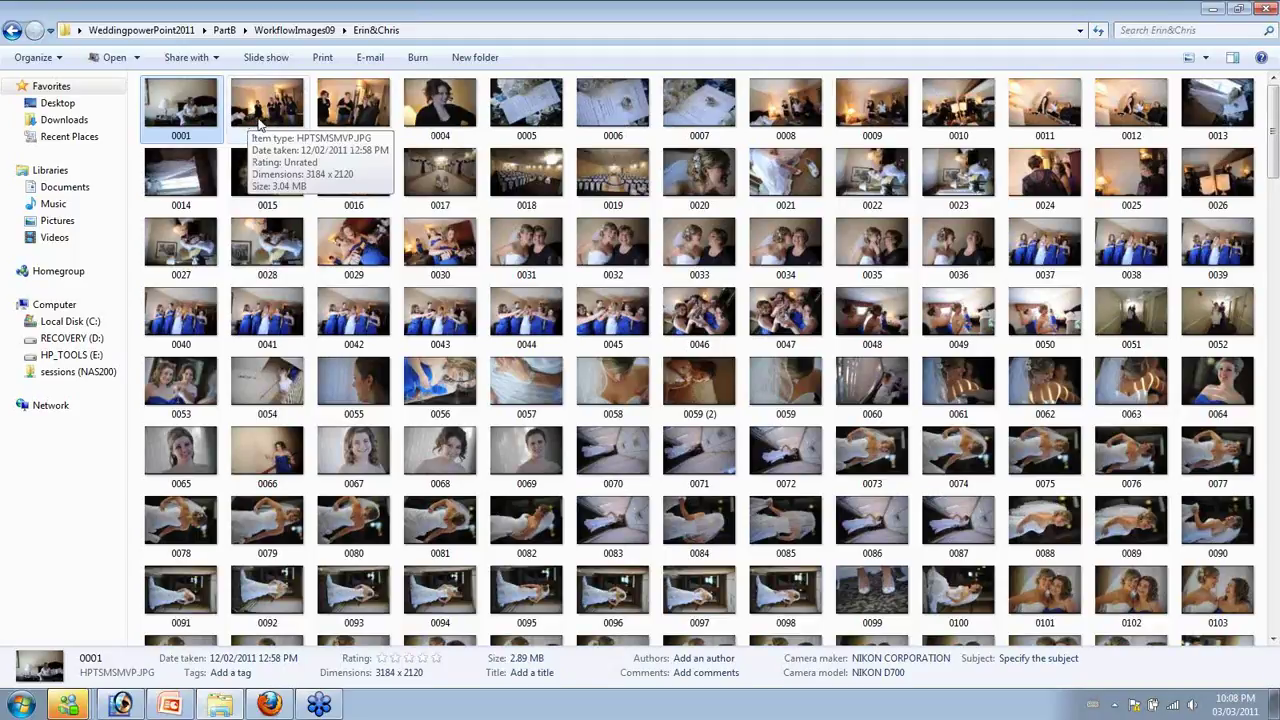
{"action": "left_click", "coordinate": [1222, 162], "text": "shift"}
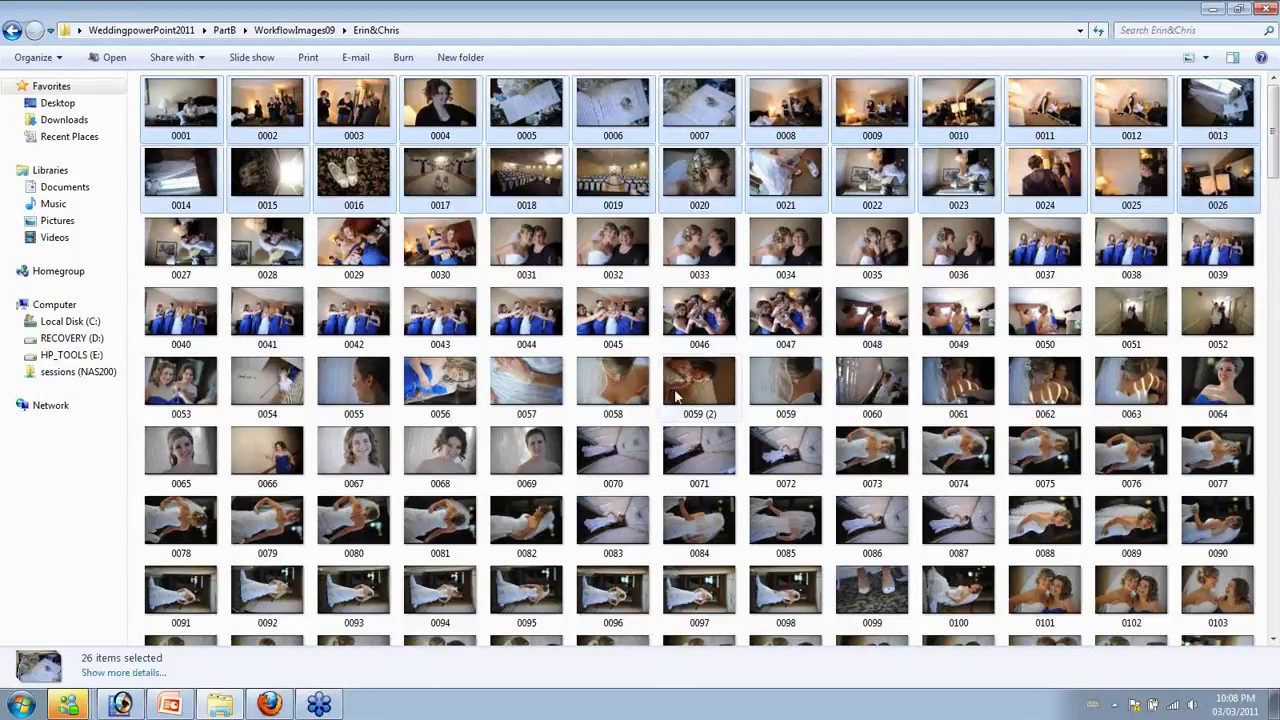
Switch back to Photoshop and move the 0400.JPG window clear of the toolbox
{"action": "left_click", "coordinate": [118, 705]}
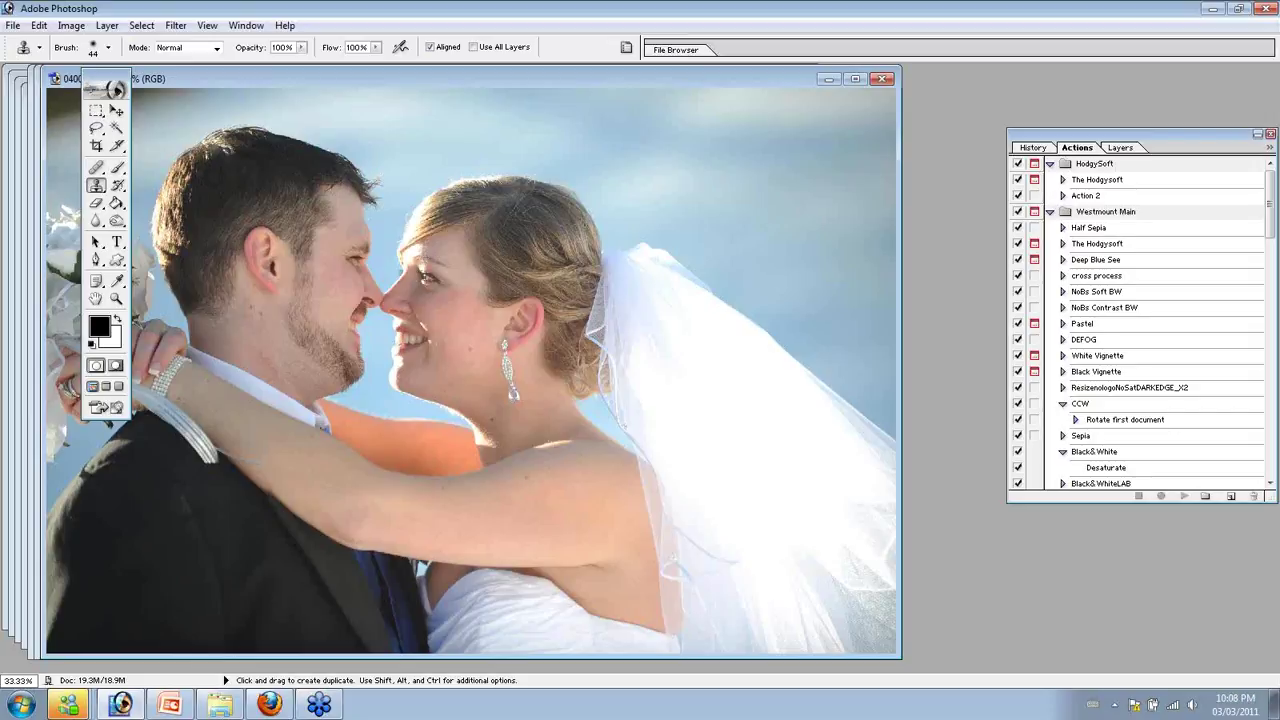
{"action": "left_click", "coordinate": [219, 705]}
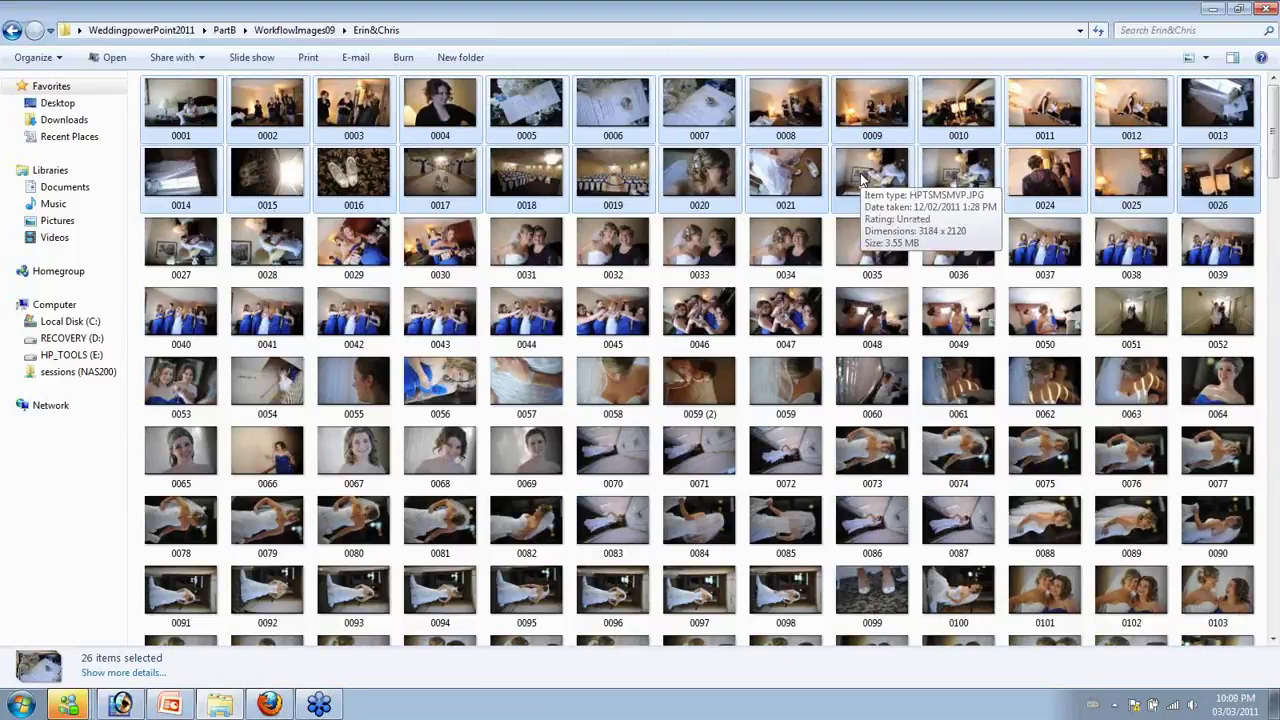
{"action": "left_click", "coordinate": [122, 705]}
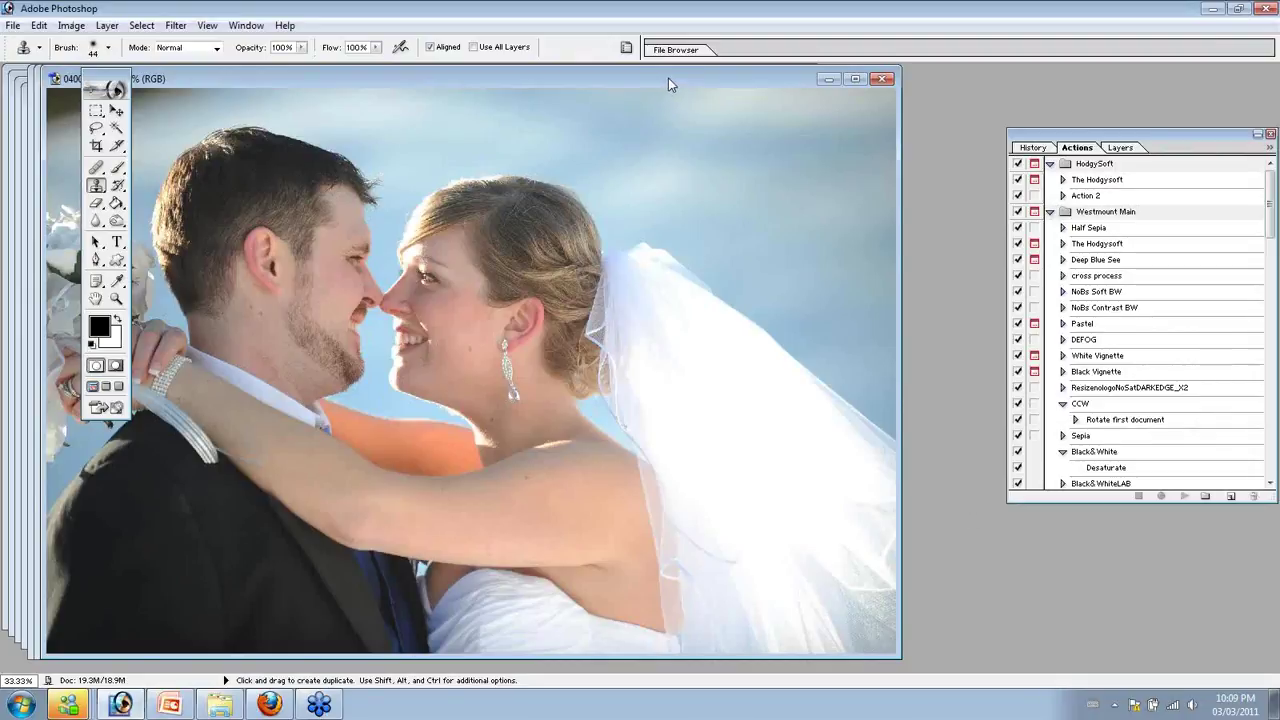
{"action": "left_click_drag", "start_coordinate": [669, 85], "coordinate": [752, 91]}
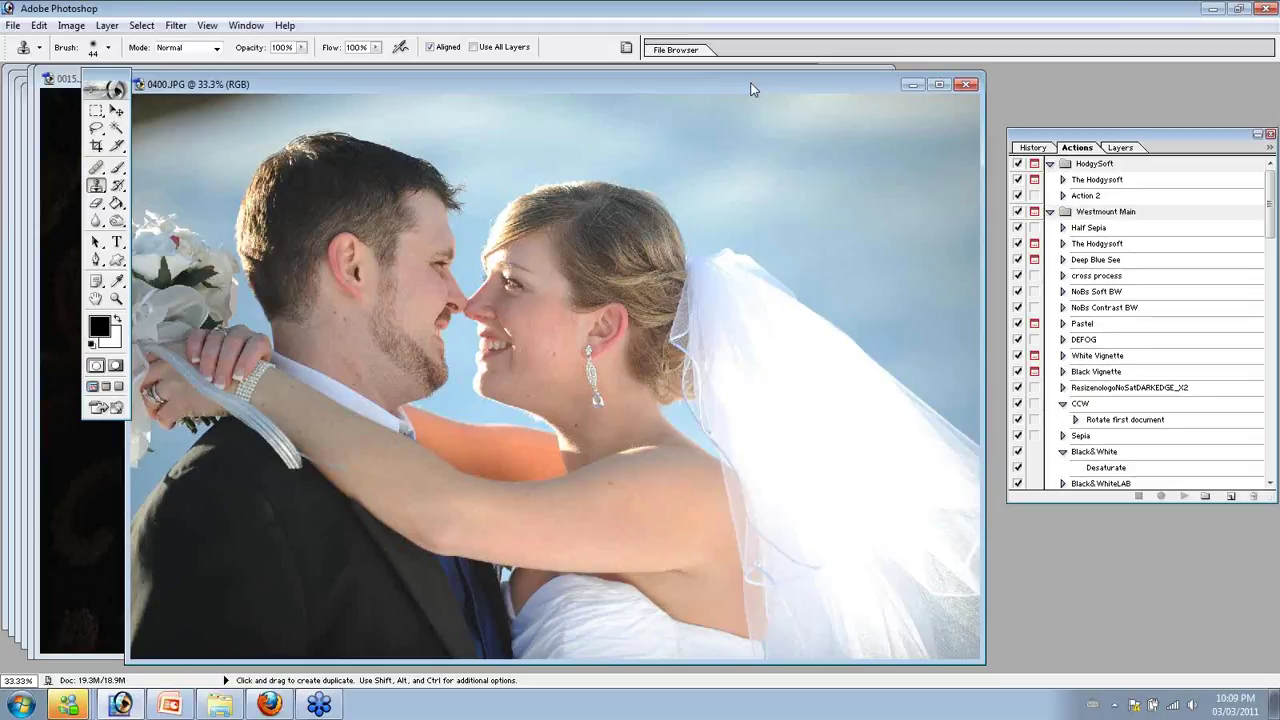
{"action": "left_click_drag", "start_coordinate": [713, 86], "coordinate": [753, 97]}
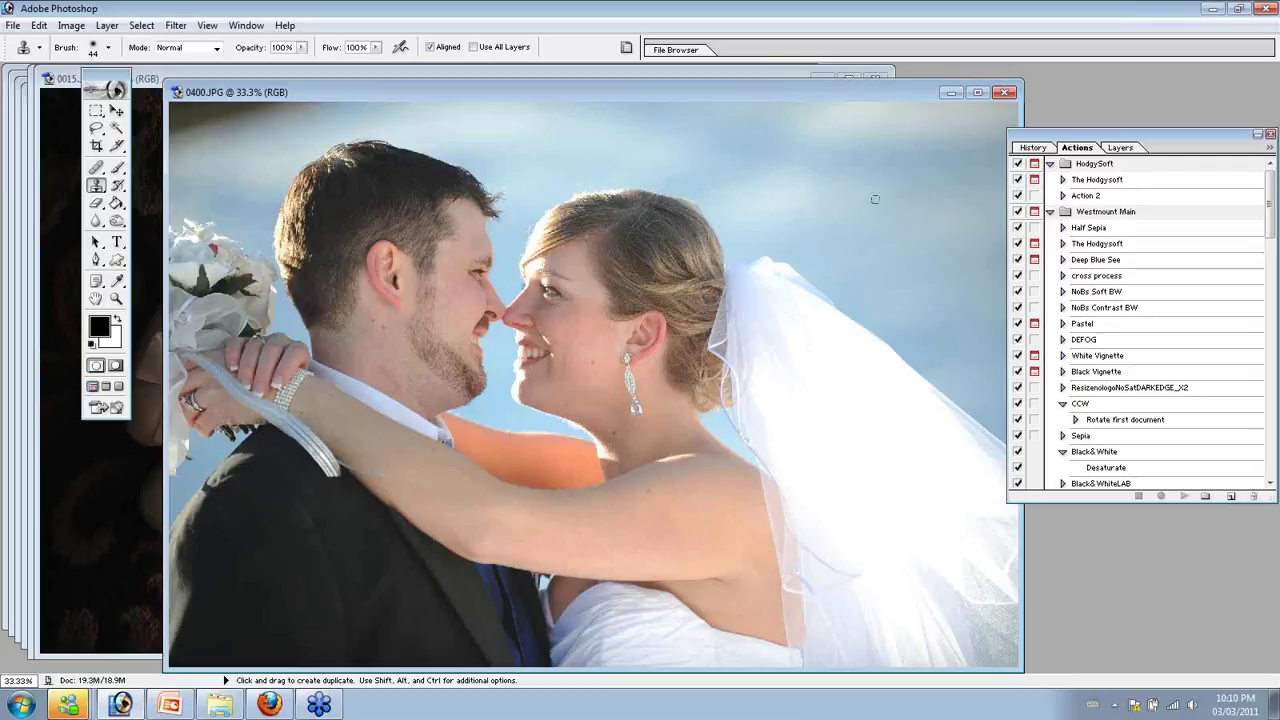
Collapse the Westmount Main and Craigs One Click Wonders action sets and bring the robsfaves actions into view
{"action": "left_click", "coordinate": [1051, 214]}
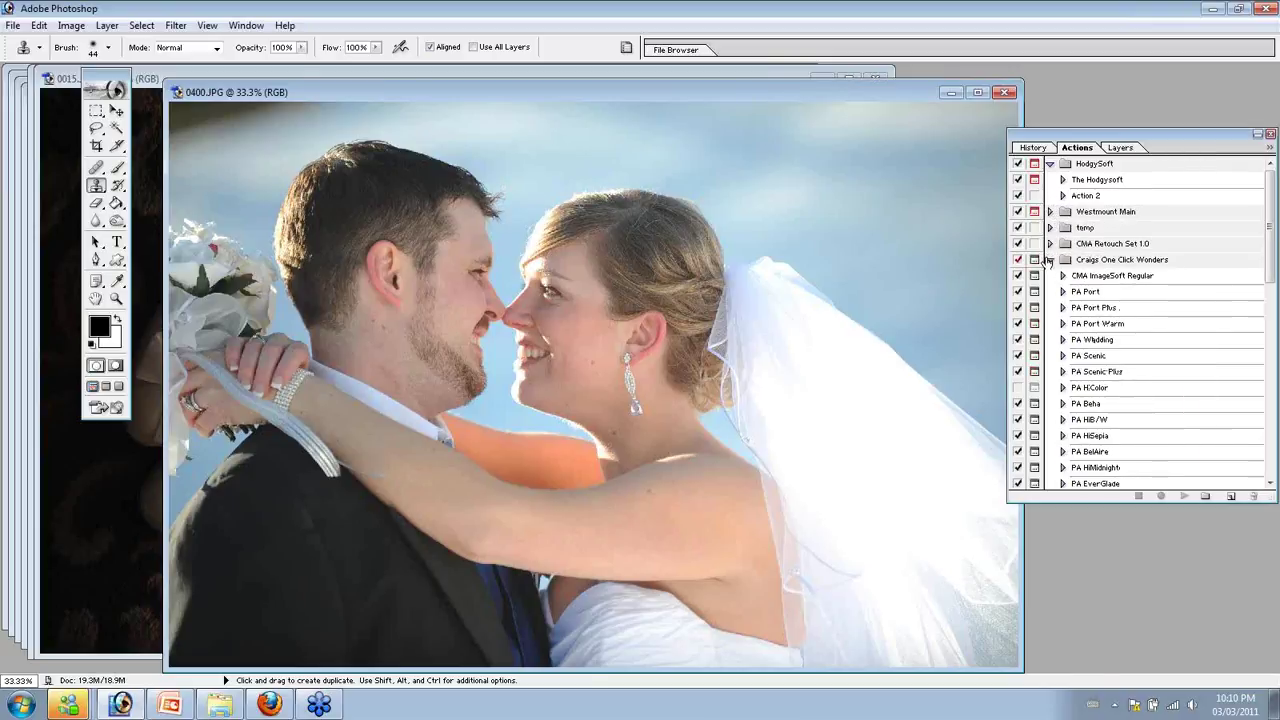
{"action": "left_click", "coordinate": [1050, 260]}
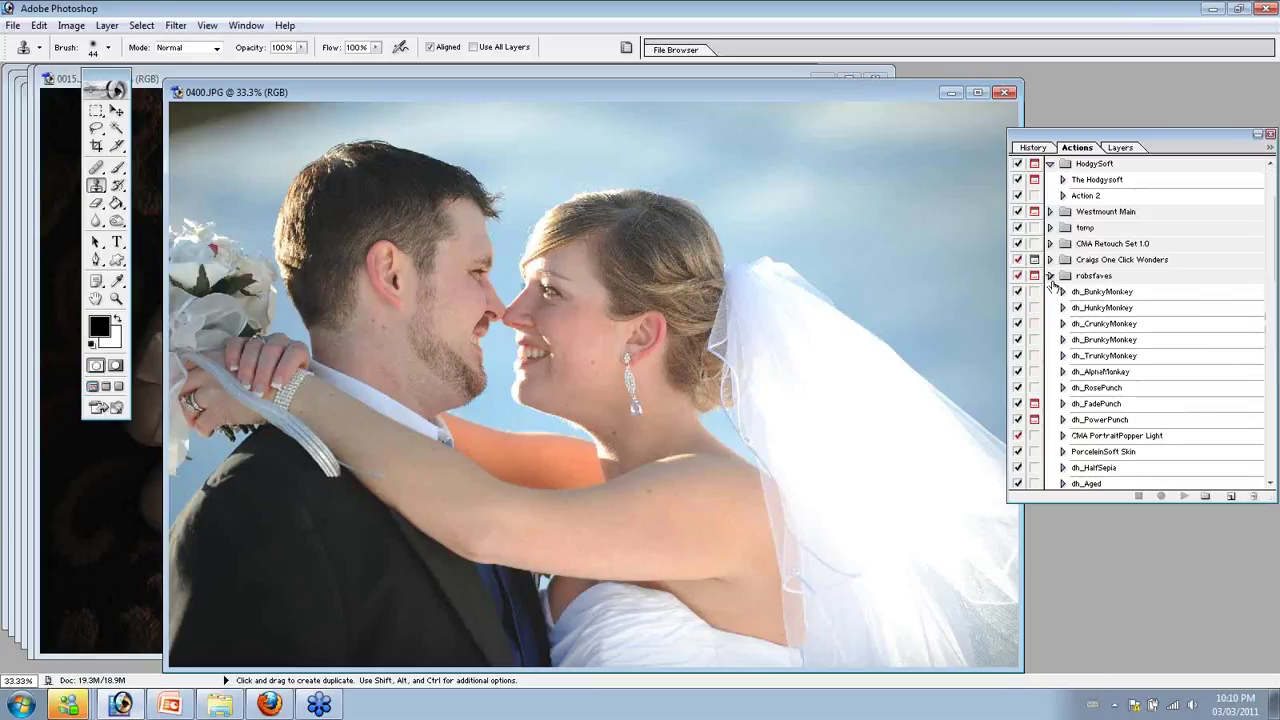
{"action": "scroll", "coordinate": [1117, 343], "scroll_direction": "down", "scroll_amount": 1}
{"action": "scroll", "coordinate": [1117, 343], "scroll_direction": "down", "scroll_amount": 4}
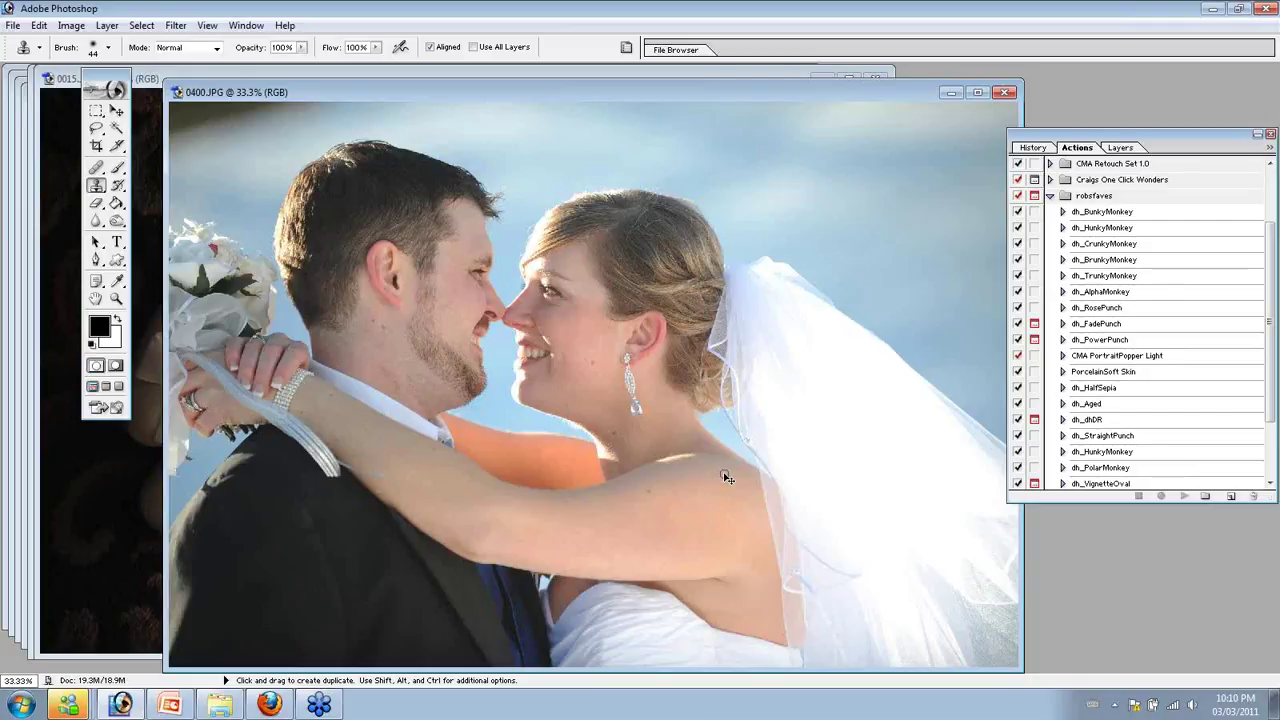
Compare the shoe photo 0015 with the couple's portrait 0400, ending on 0400
{"action": "key", "text": "ctrl+Tab"}
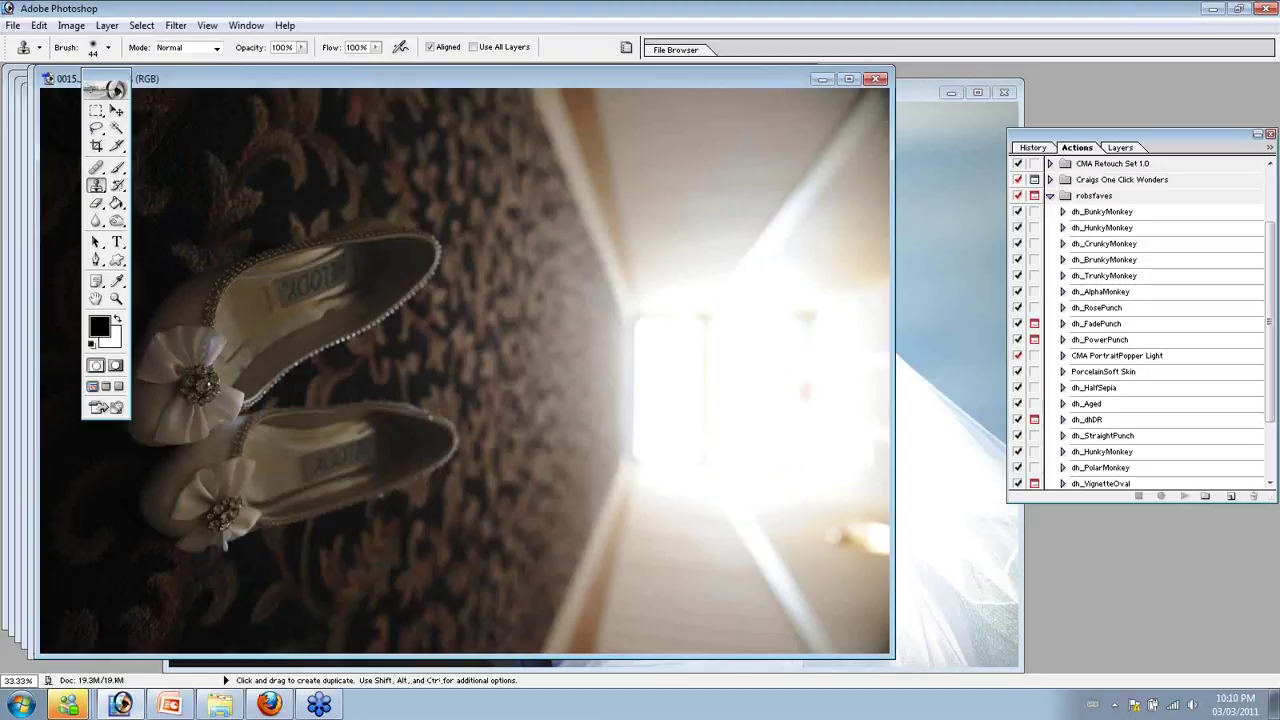
{"action": "left_click", "coordinate": [921, 90]}
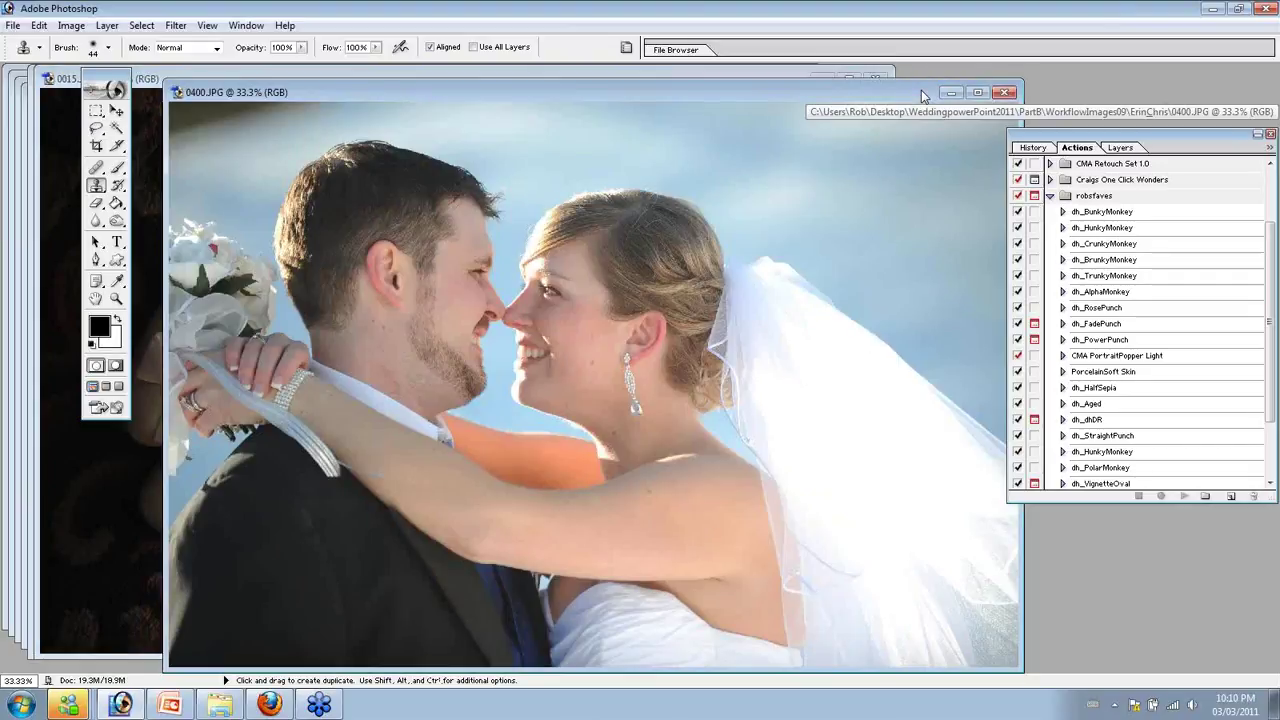
{"action": "key", "text": "ctrl+Tab"}
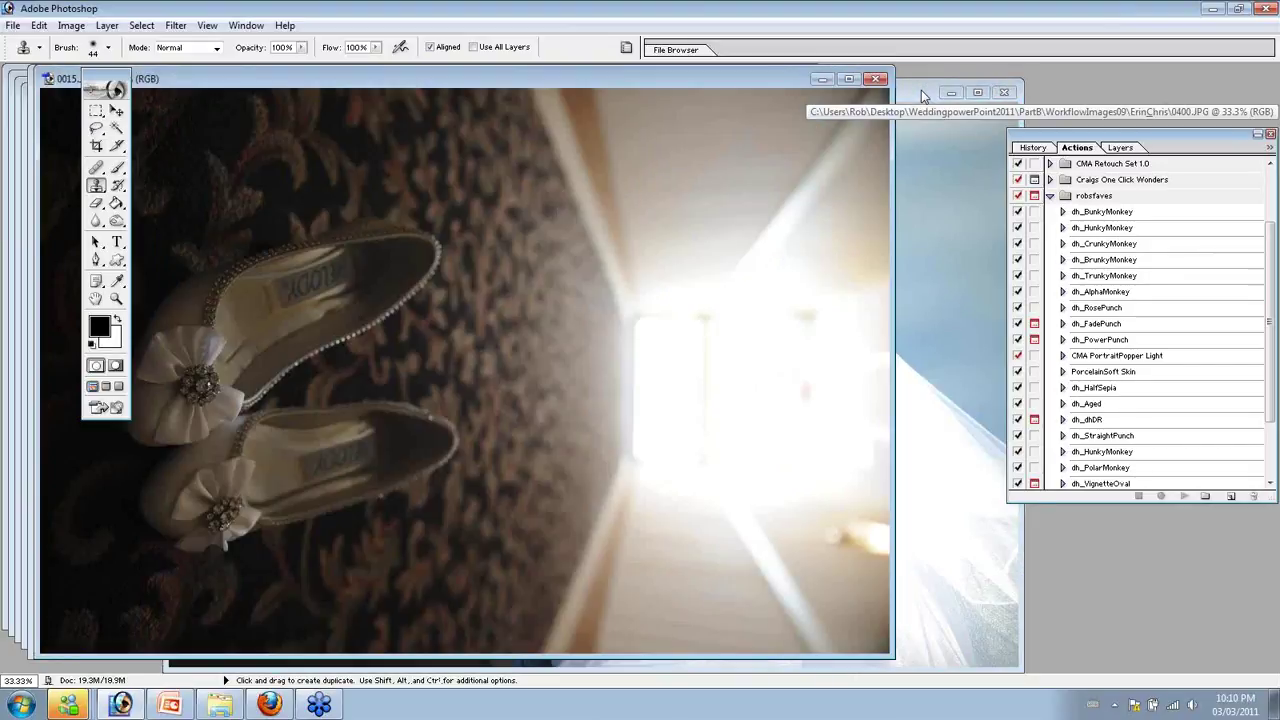
{"action": "left_click", "coordinate": [922, 93]}
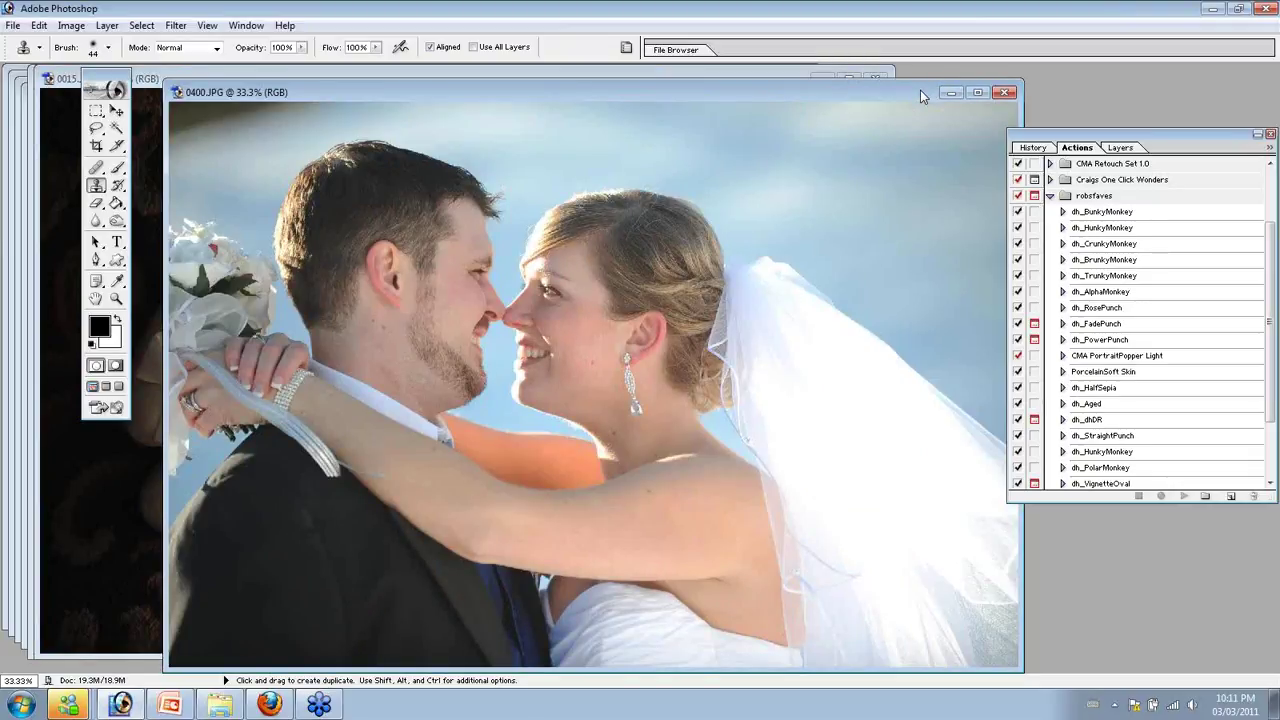
Run the CMA PortraitPopper Light action on 0400.JPG and show the image's history states
{"action": "key", "text": "F5"}
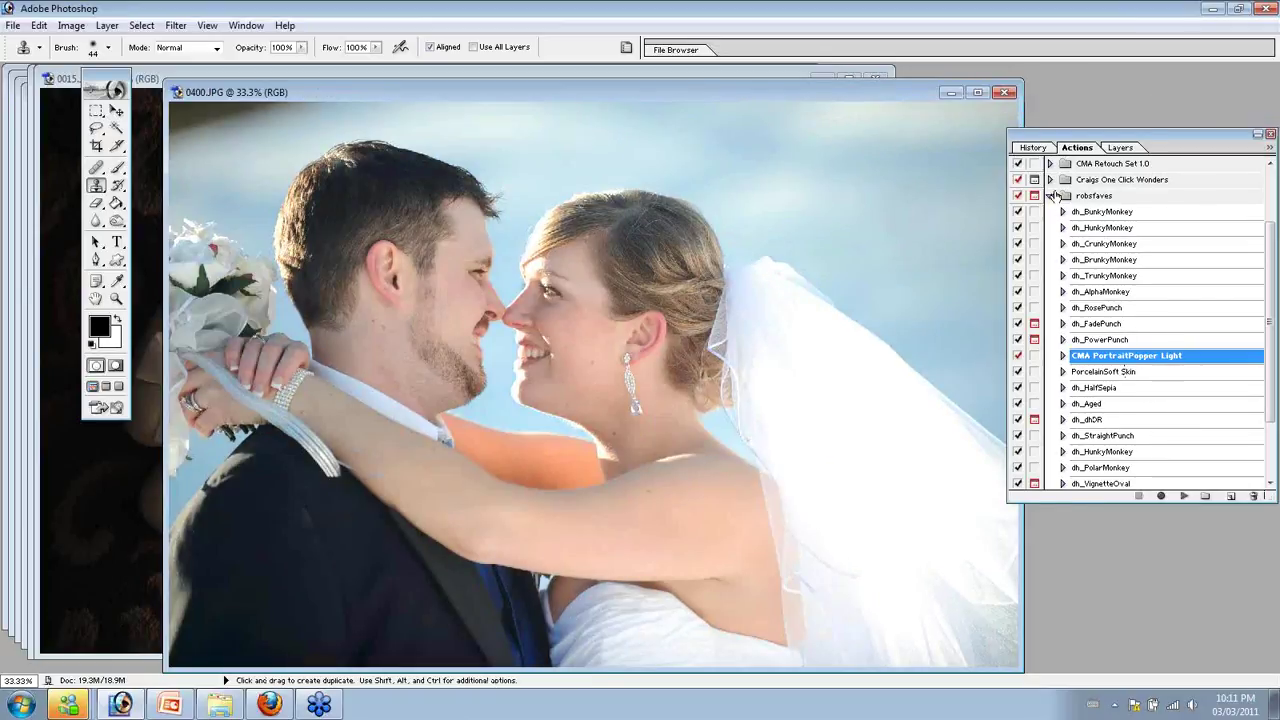
{"action": "left_click", "coordinate": [1031, 148]}
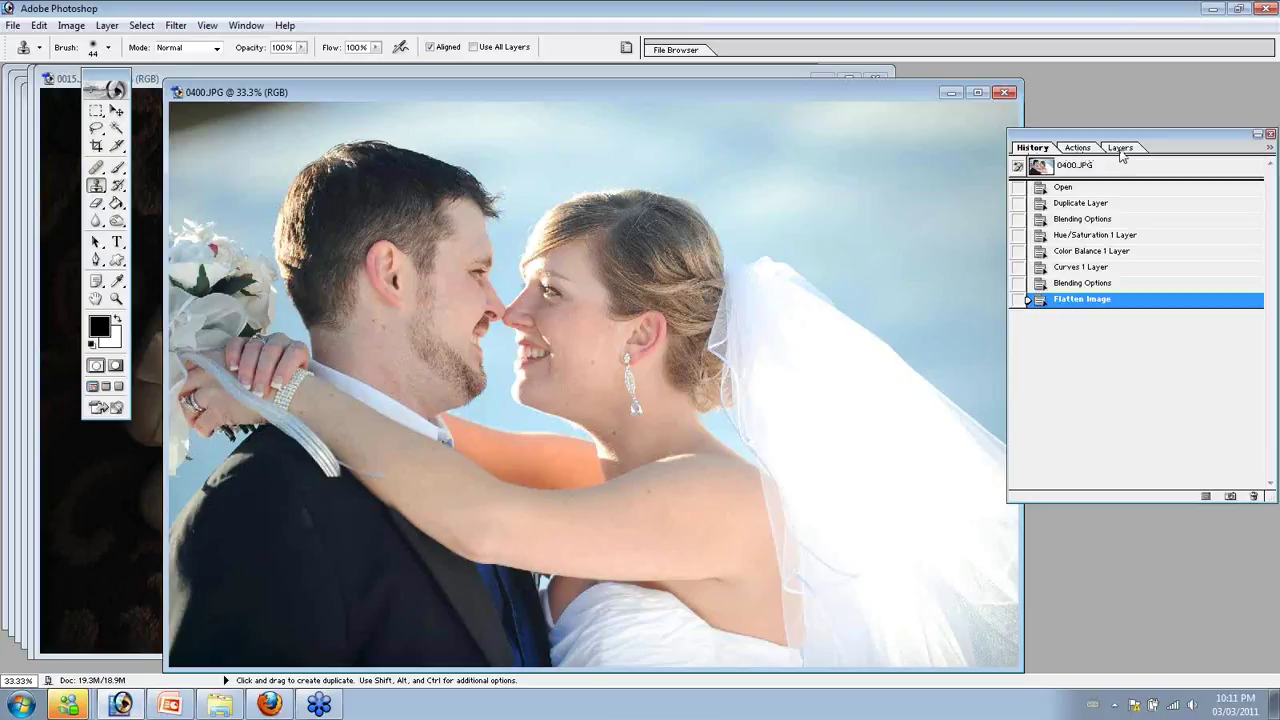
Compare the originally opened state of 0400.JPG with its Flatten Image state in the history, ending on the flattened version
{"action": "left_click", "coordinate": [1074, 188]}
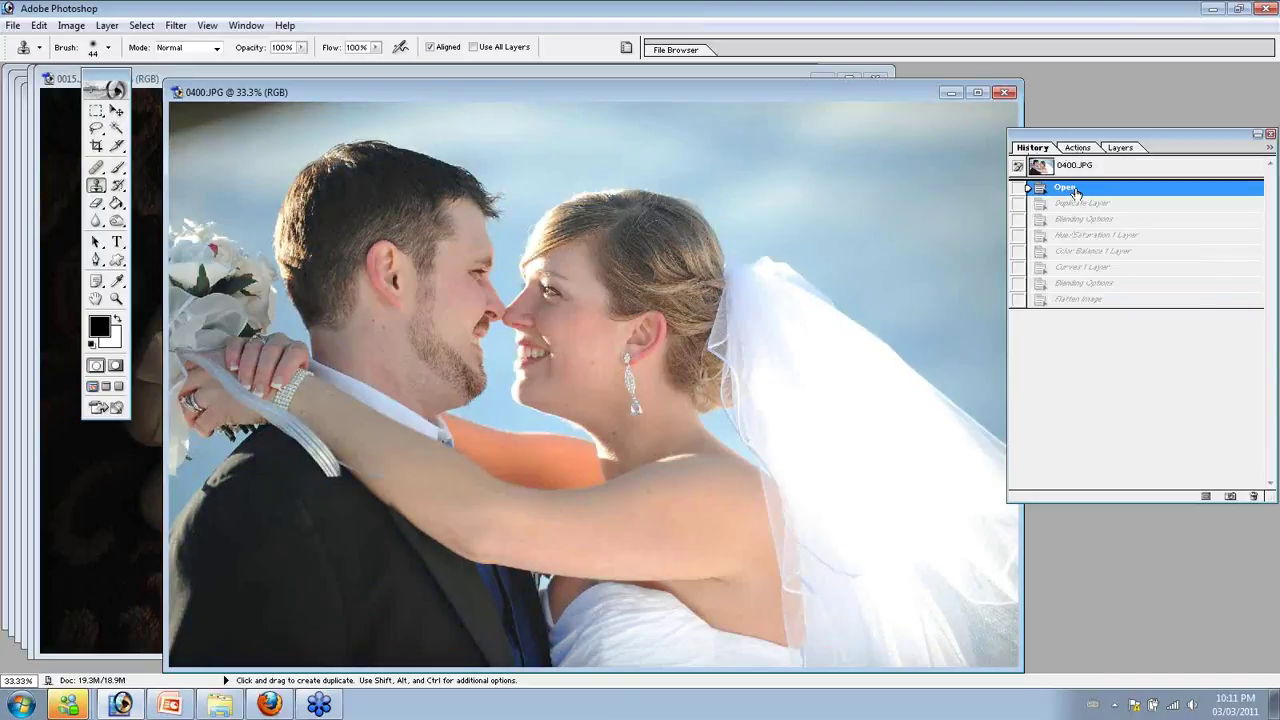
{"action": "left_click", "coordinate": [1090, 300]}
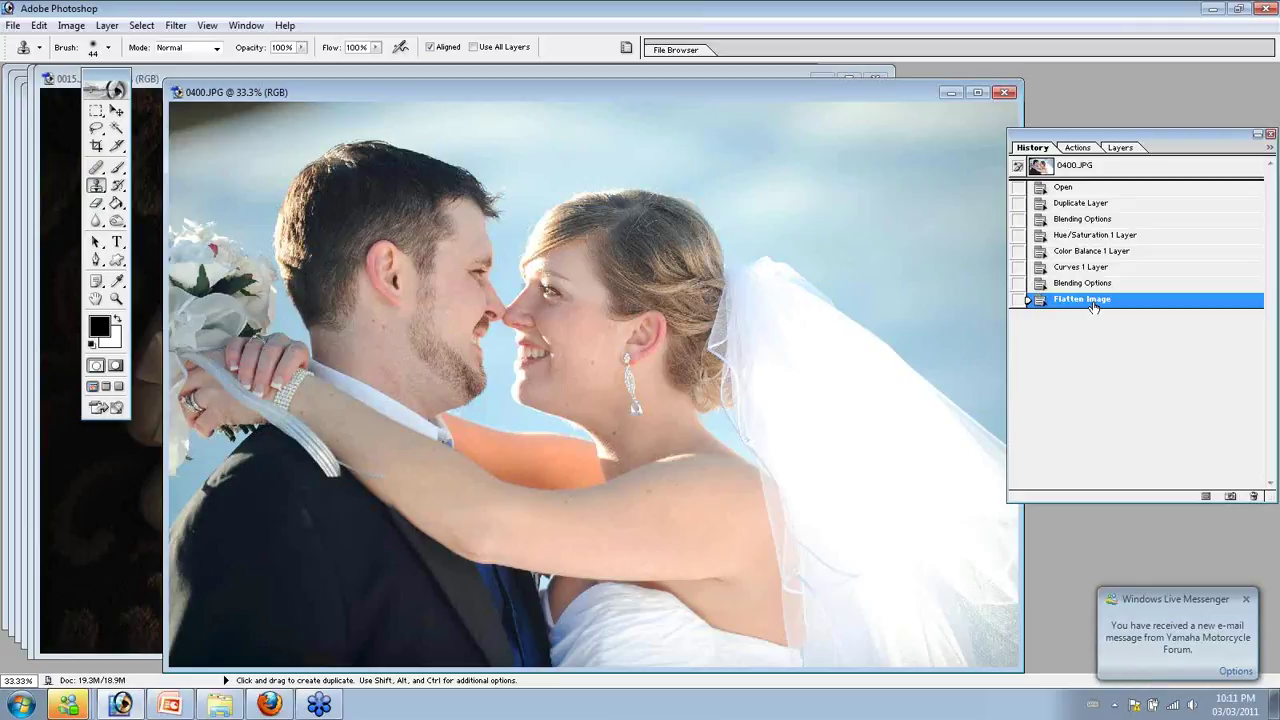
Look through the robsfaves actions and expand the Craigs One Click Wonders set to review its actions
{"action": "left_click", "coordinate": [1085, 148]}
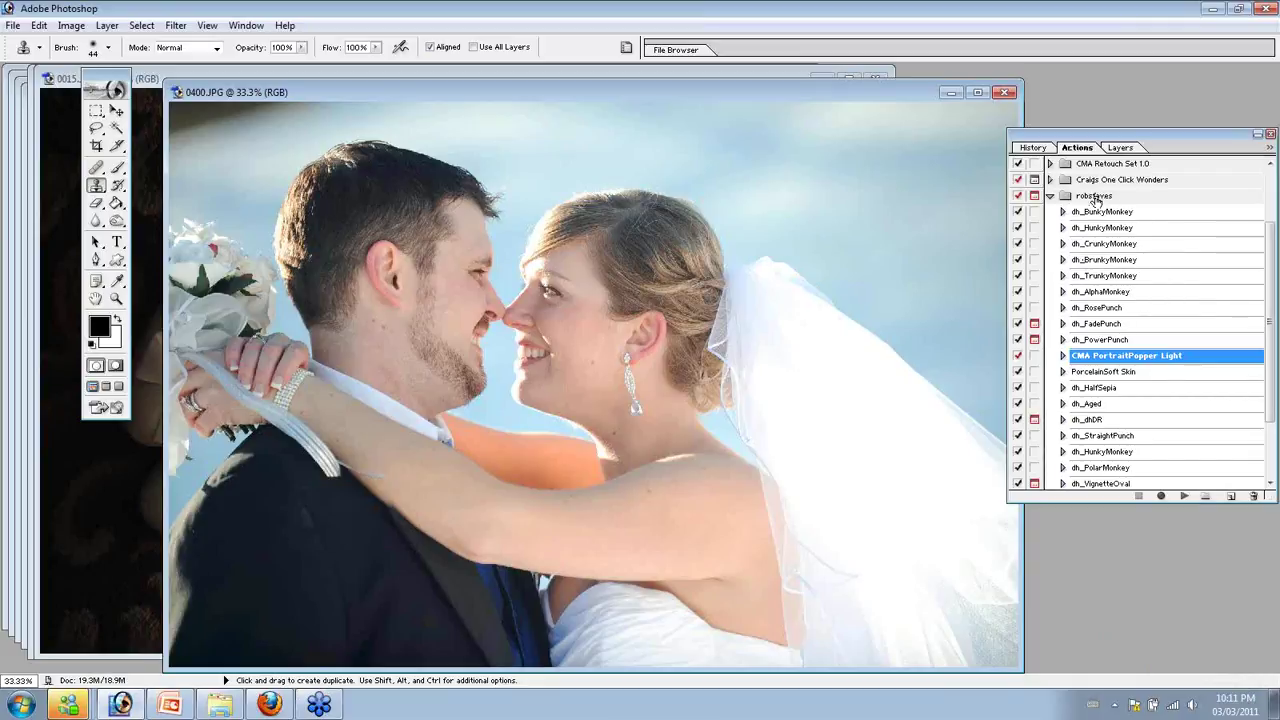
{"action": "scroll", "coordinate": [1128, 341], "scroll_direction": "down", "scroll_amount": 1}
{"action": "scroll", "coordinate": [1128, 341], "scroll_direction": "down", "scroll_amount": 1}
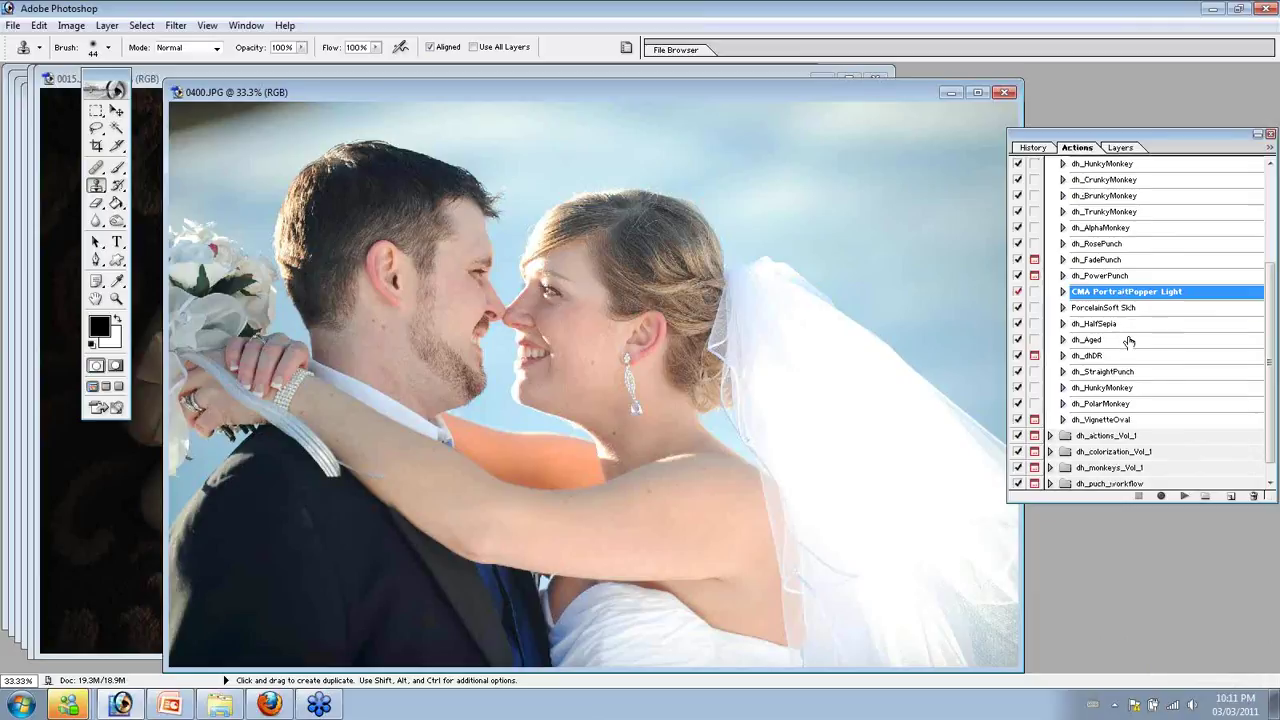
{"action": "scroll", "coordinate": [1120, 373], "scroll_direction": "up", "scroll_amount": 3}
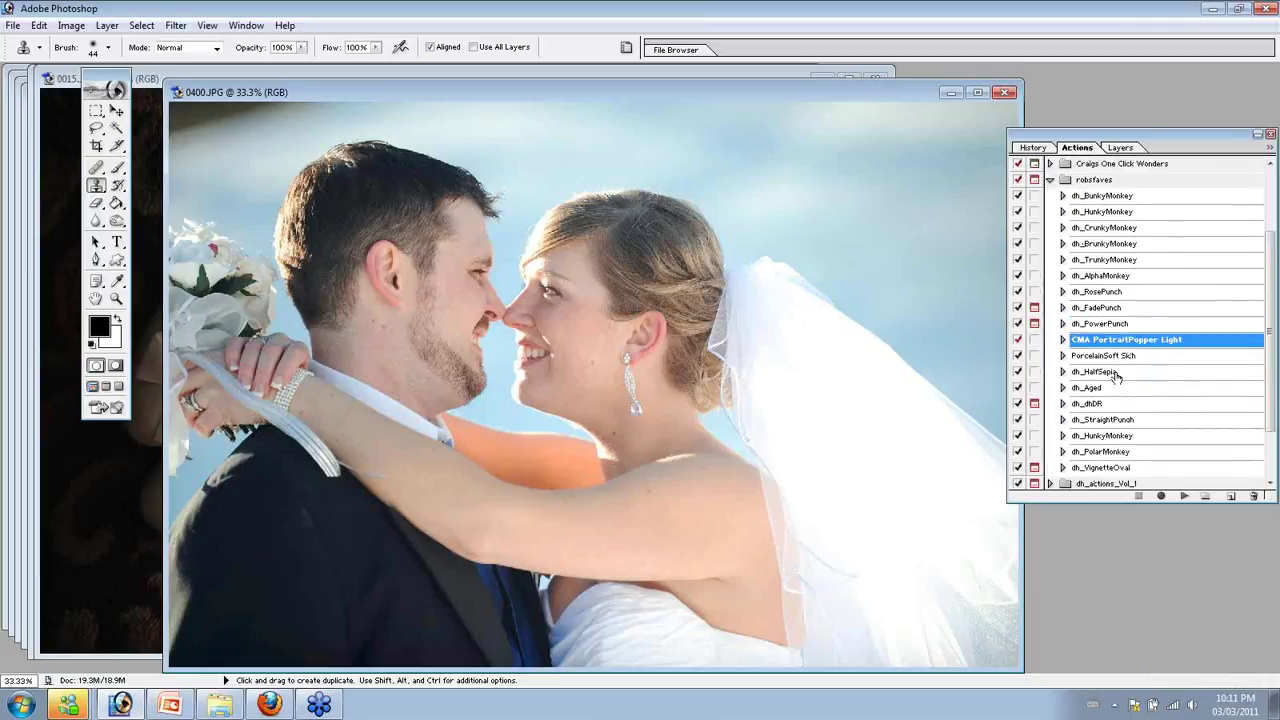
{"action": "left_click", "coordinate": [1050, 228]}
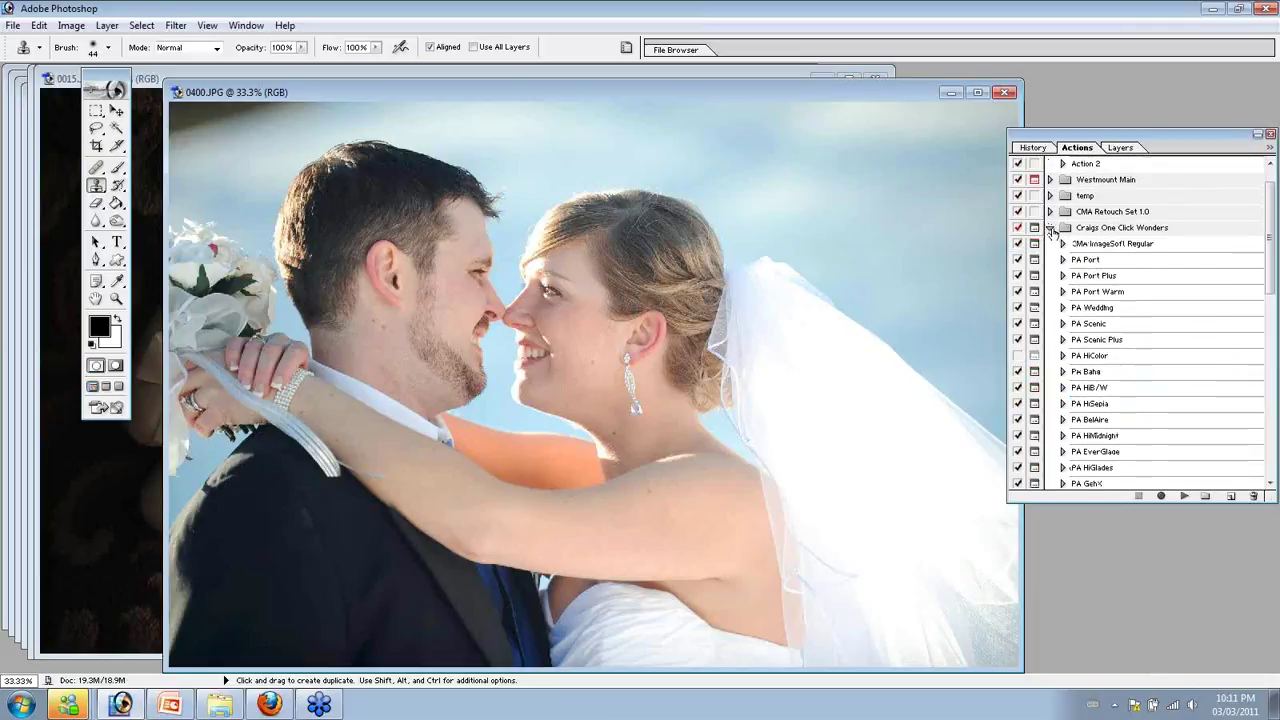
{"action": "left_click", "coordinate": [1050, 229]}
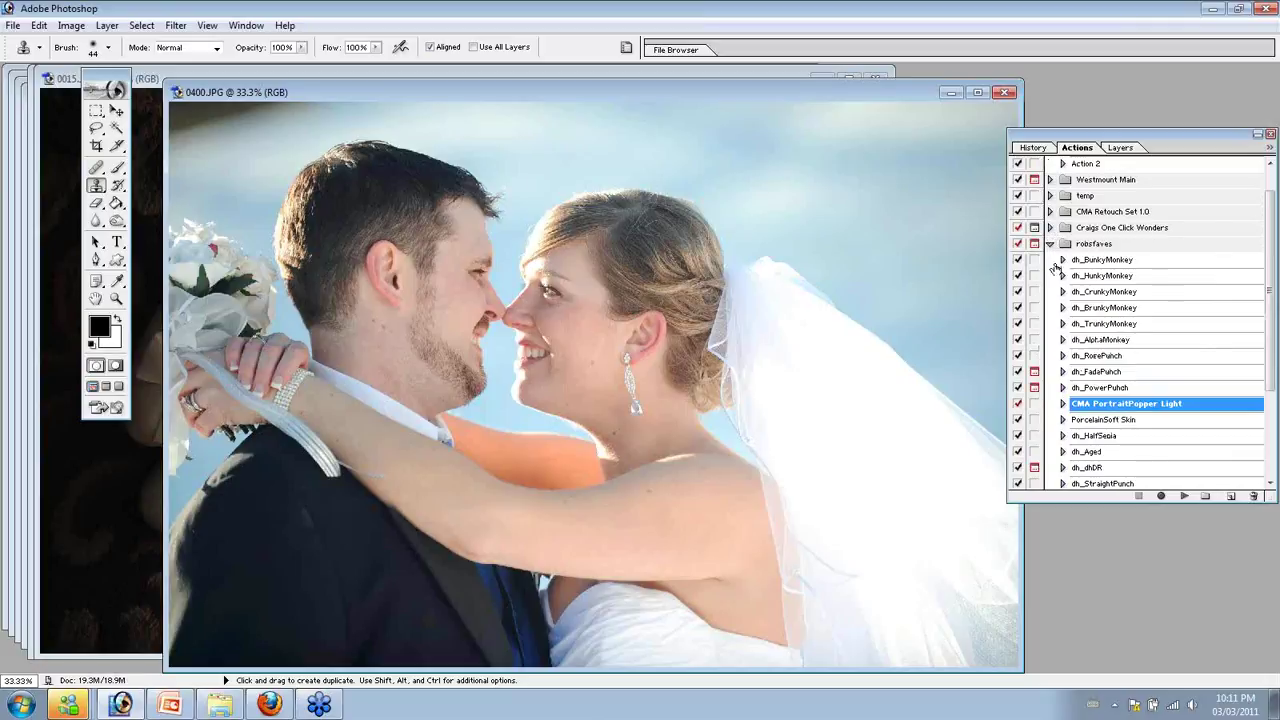
{"action": "scroll", "coordinate": [1075, 345], "scroll_direction": "down", "scroll_amount": 1}
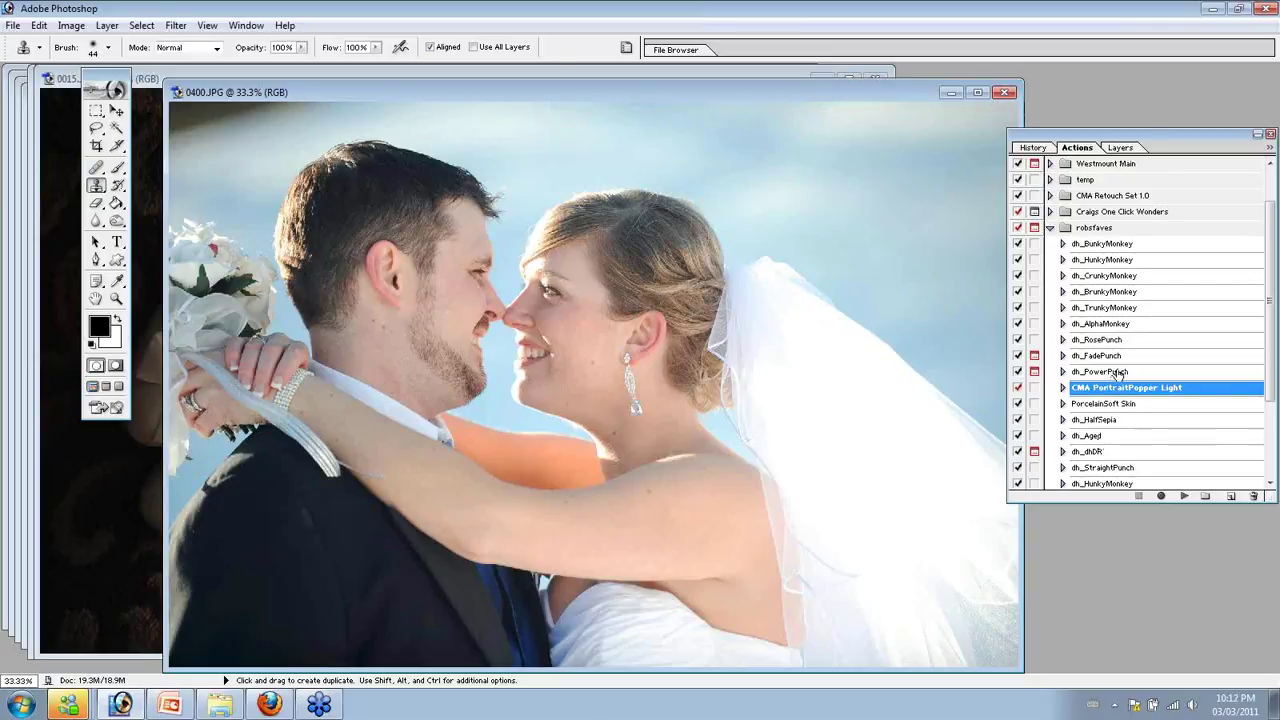
{"action": "left_click", "coordinate": [1050, 211]}
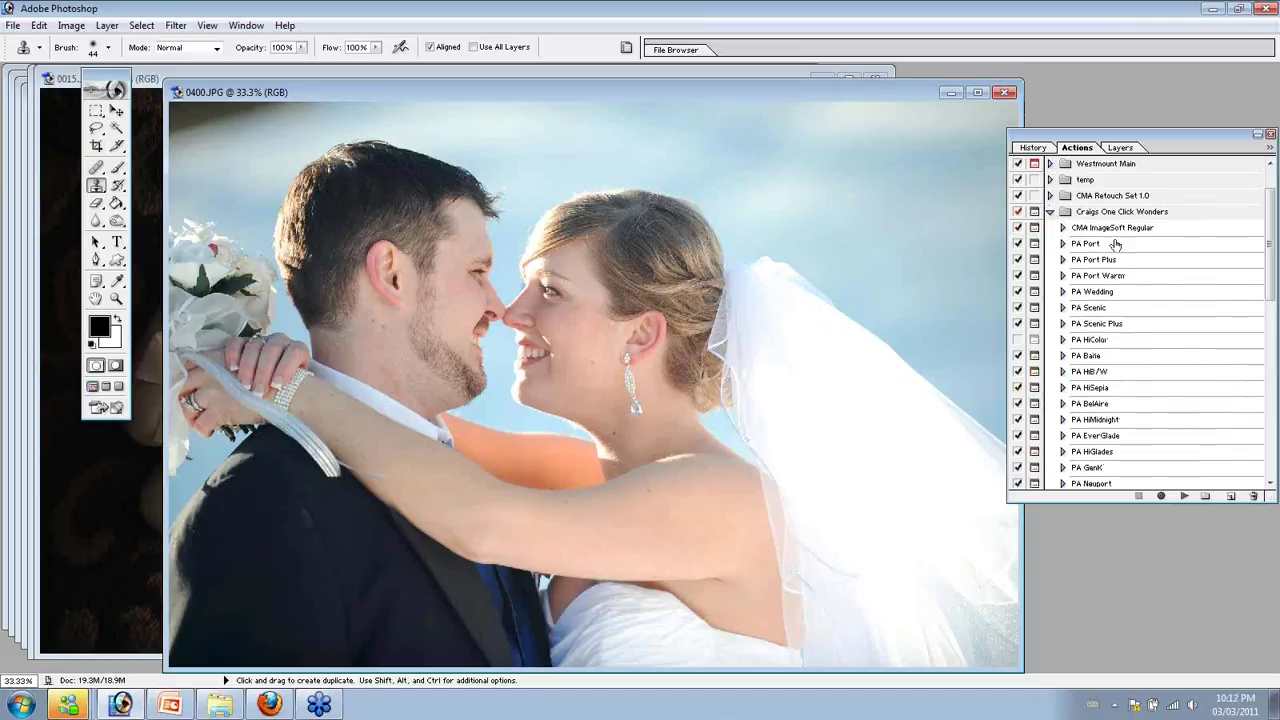
{"action": "scroll", "coordinate": [1120, 330], "scroll_direction": "down", "scroll_amount": 3}
{"action": "scroll", "coordinate": [1242, 404], "scroll_direction": "down", "scroll_amount": 2}
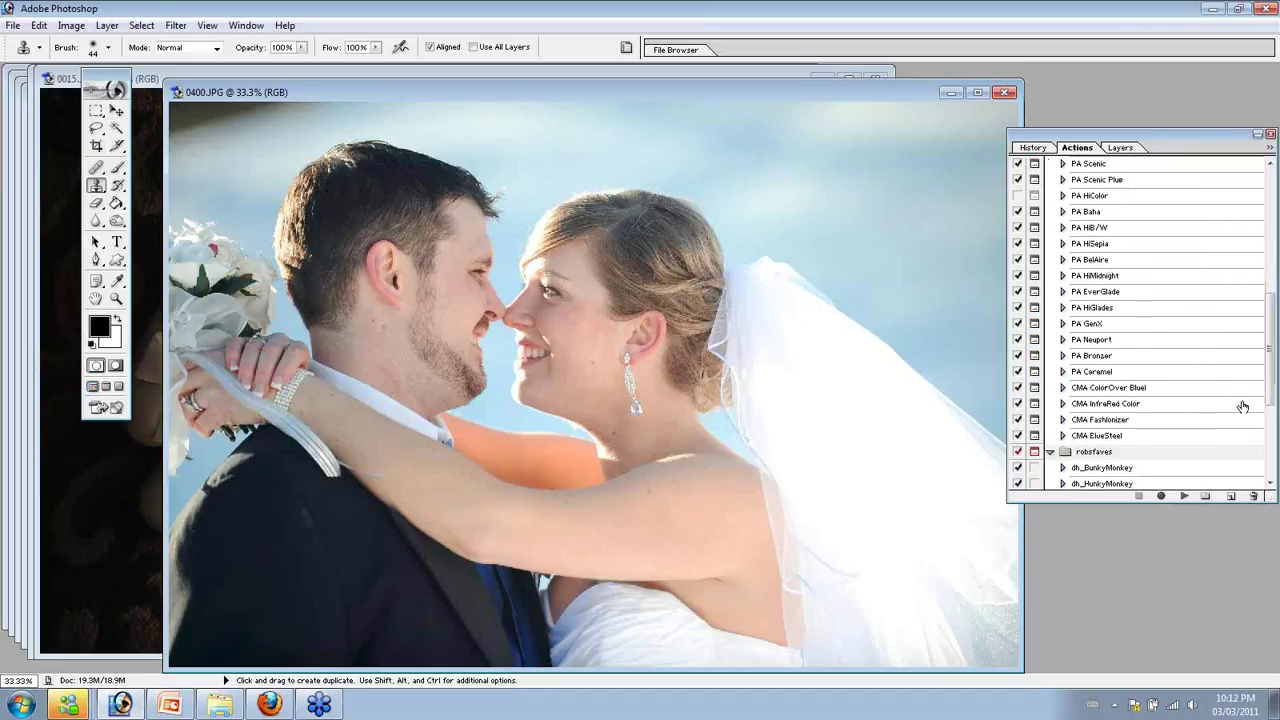
Run the PorcelainSoft Skin action on 0400.JPG and set the History Brush opacity to 23%
{"action": "key", "text": "F2"}
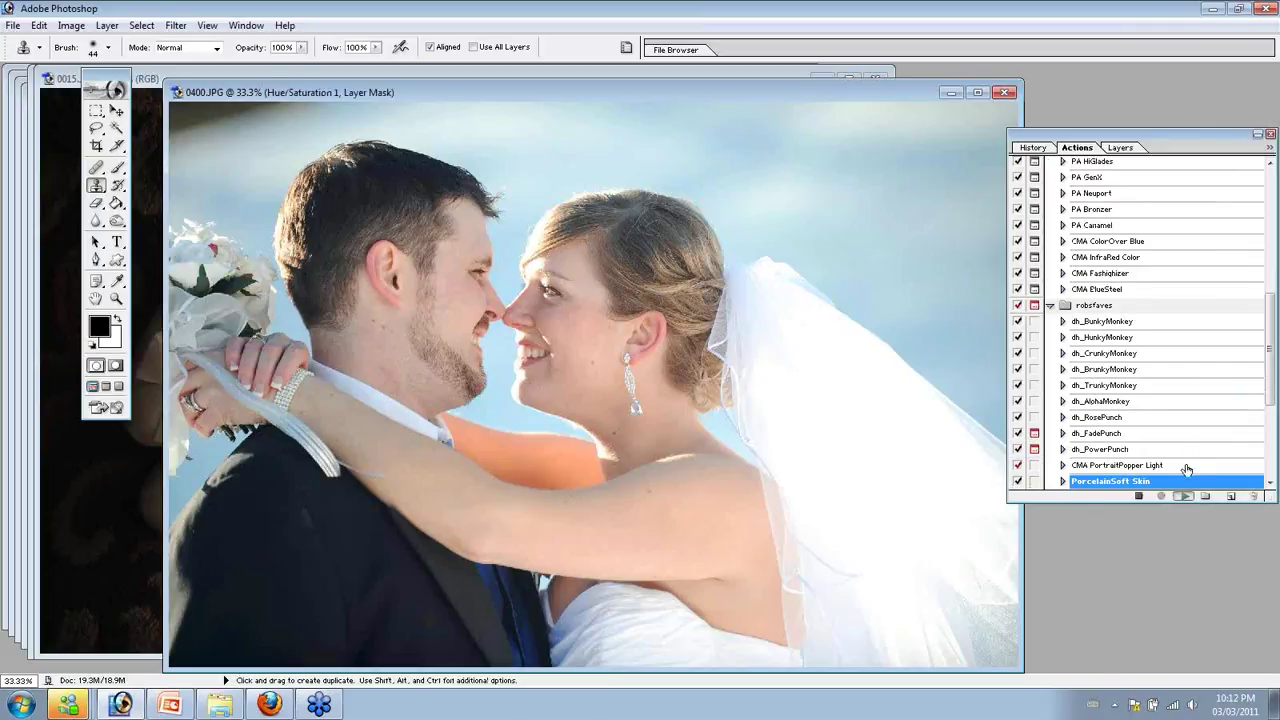
{"action": "key", "text": "2"}
{"action": "key", "text": "3"}
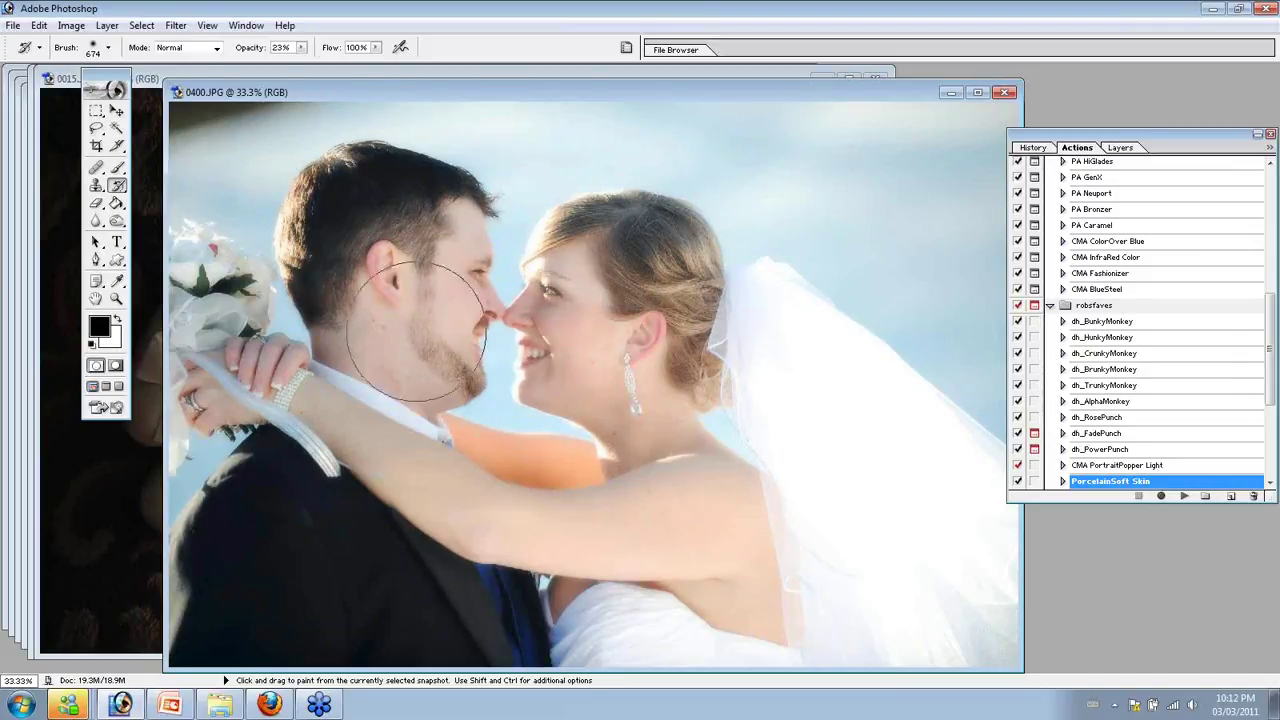
{"action": "left_click", "coordinate": [1118, 148]}
{"action": "left_click", "coordinate": [1075, 149]}
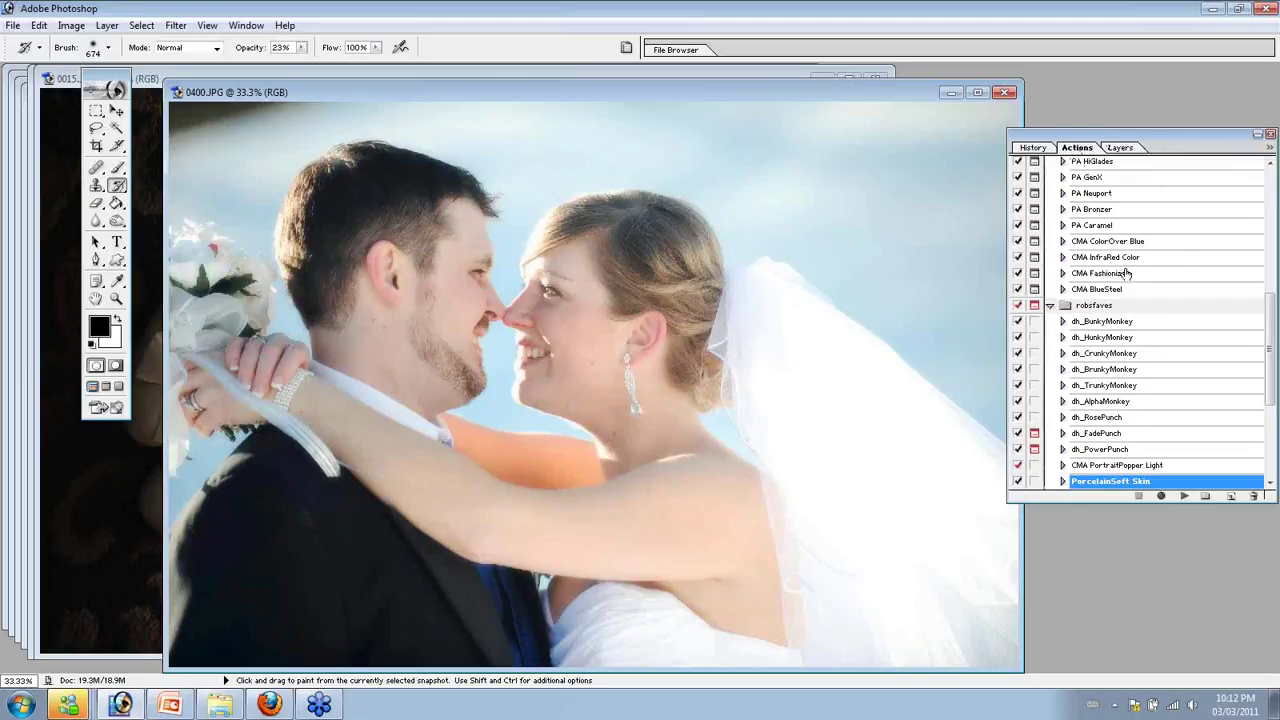
{"action": "scroll", "coordinate": [1126, 273], "scroll_direction": "up", "scroll_amount": 3}
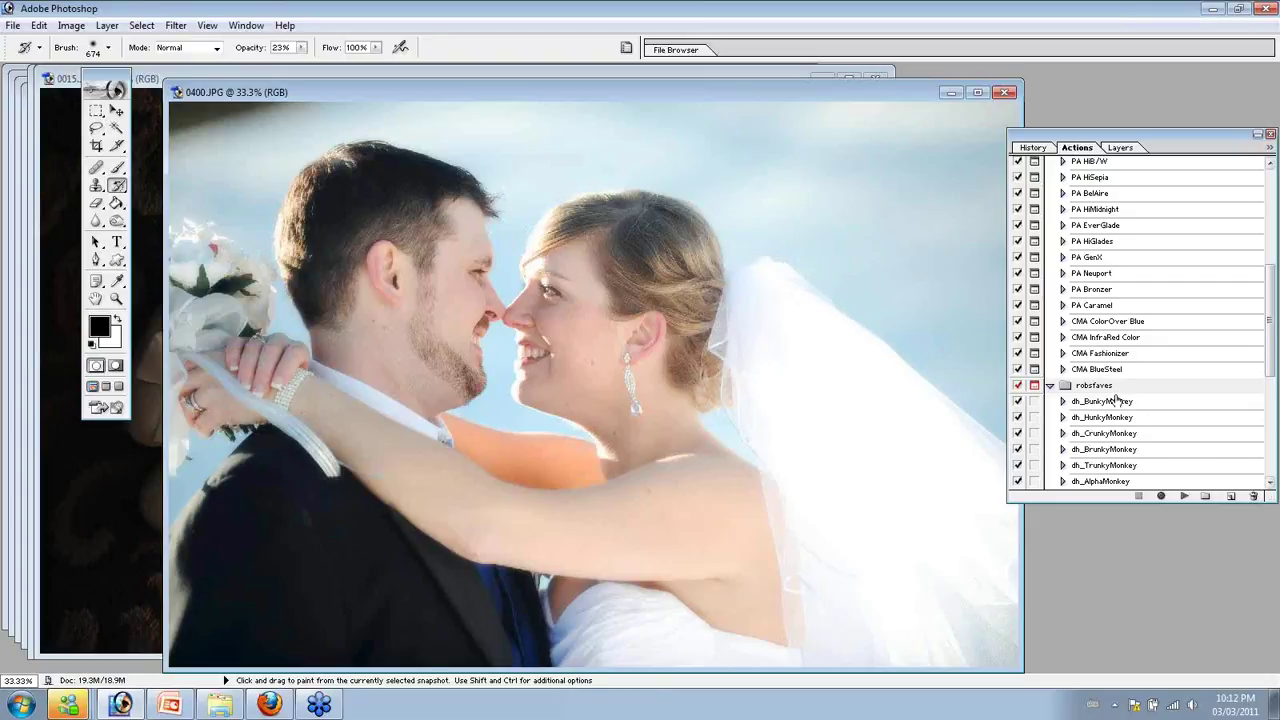
Run the dh_RosePunch action from the robsfaves set on the wedding couple photo, continuing past the unavailable command
{"action": "scroll", "coordinate": [1120, 402], "scroll_direction": "down", "scroll_amount": 4}
{"action": "scroll", "coordinate": [1120, 402], "scroll_direction": "down", "scroll_amount": 3}
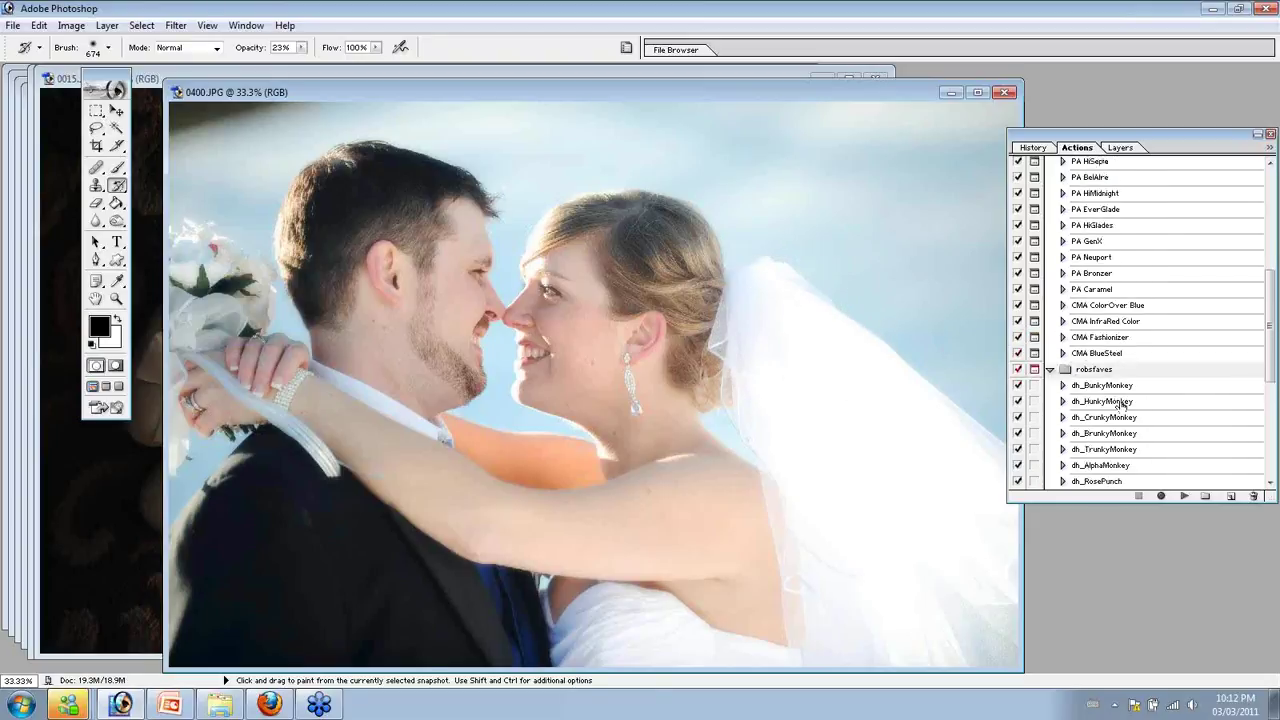
{"action": "left_click", "coordinate": [1128, 386]}
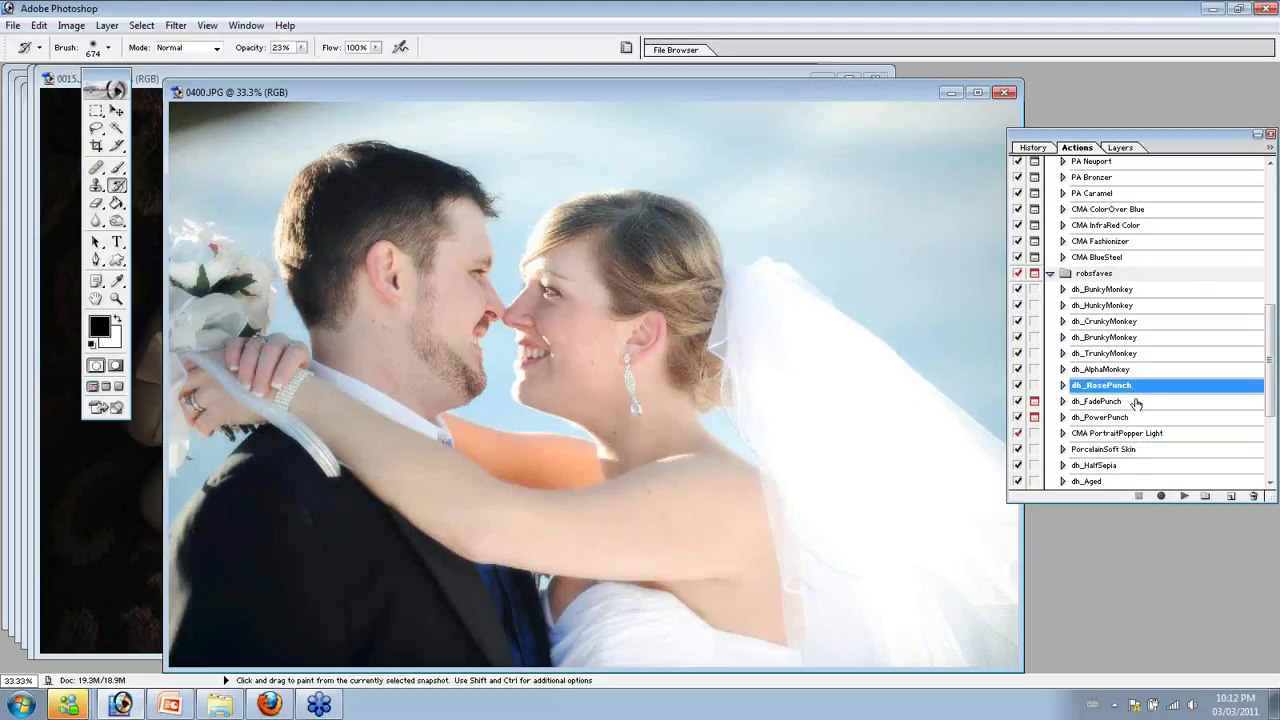
{"action": "left_click", "coordinate": [1183, 497]}
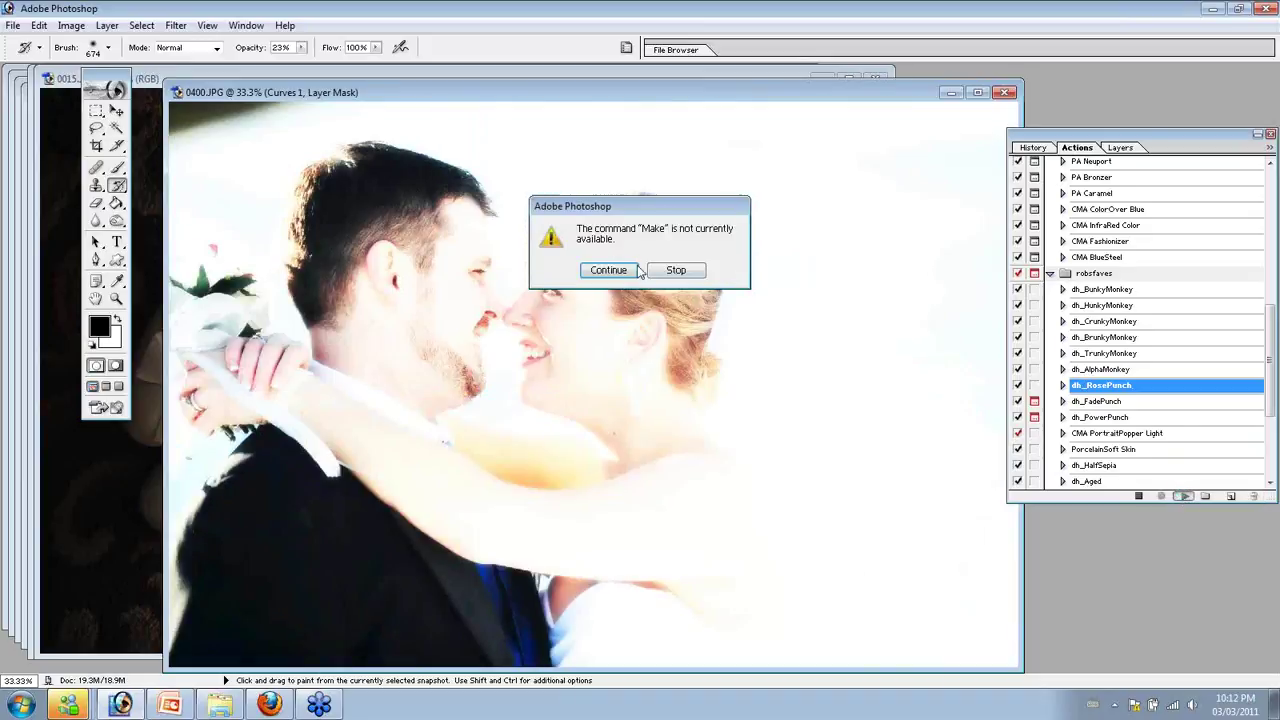
{"action": "left_click", "coordinate": [608, 269]}
Reduce the dh_RosePunch layer's opacity to 52%
{"action": "left_click", "coordinate": [1119, 148]}
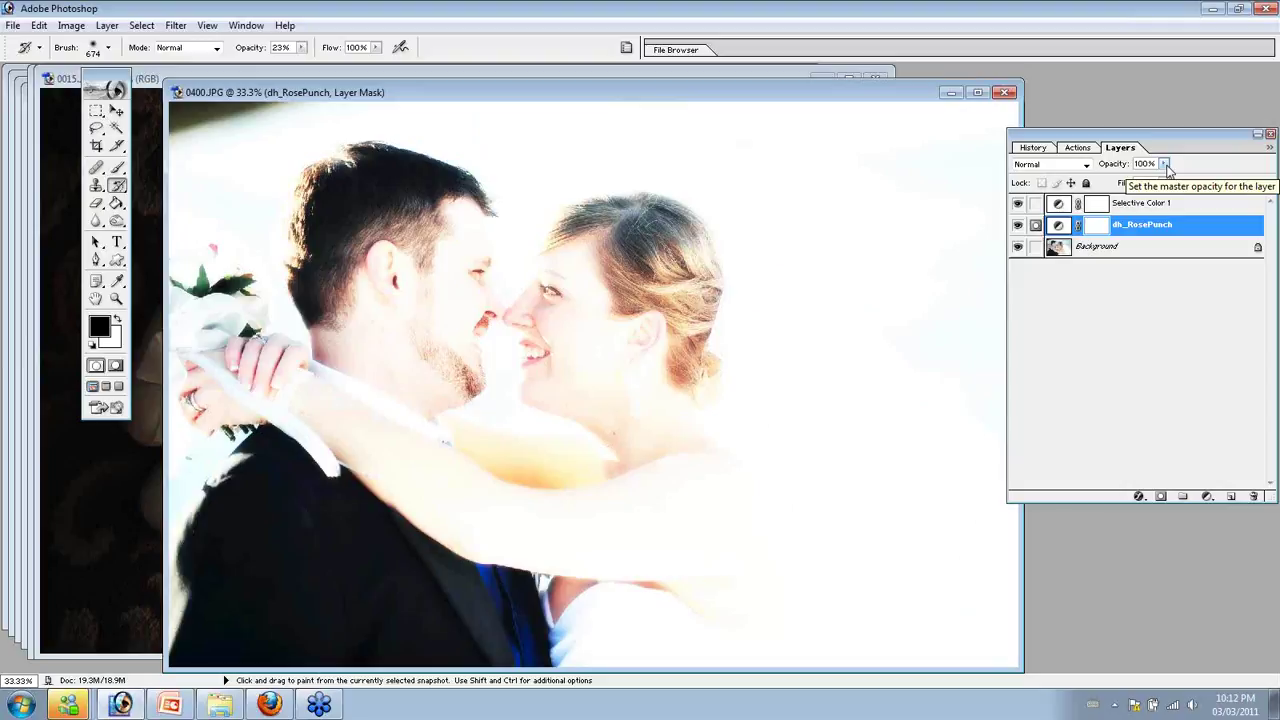
{"action": "left_click", "coordinate": [1164, 165]}
{"action": "left_click_drag", "start_coordinate": [1166, 176], "coordinate": [1127, 180]}
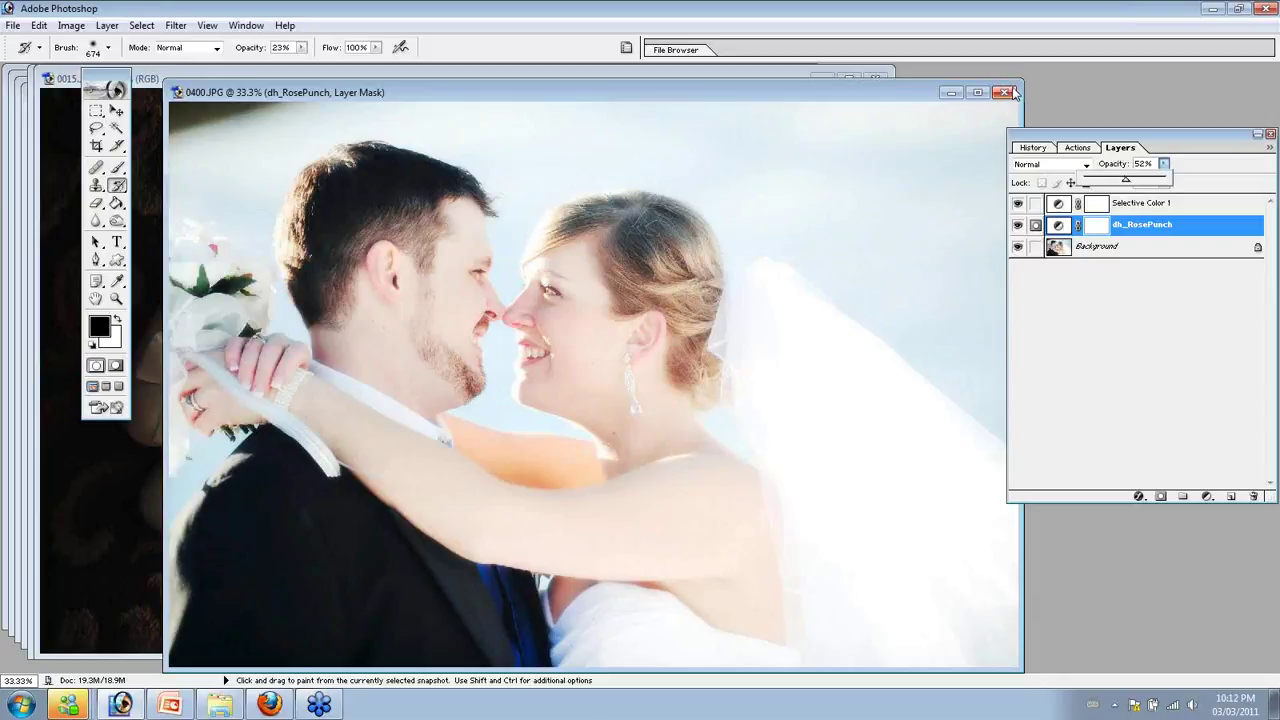
Revert the couple photo to its Flatten Image history state
{"action": "left_click", "coordinate": [1046, 150]}
{"action": "left_click", "coordinate": [1046, 150]}
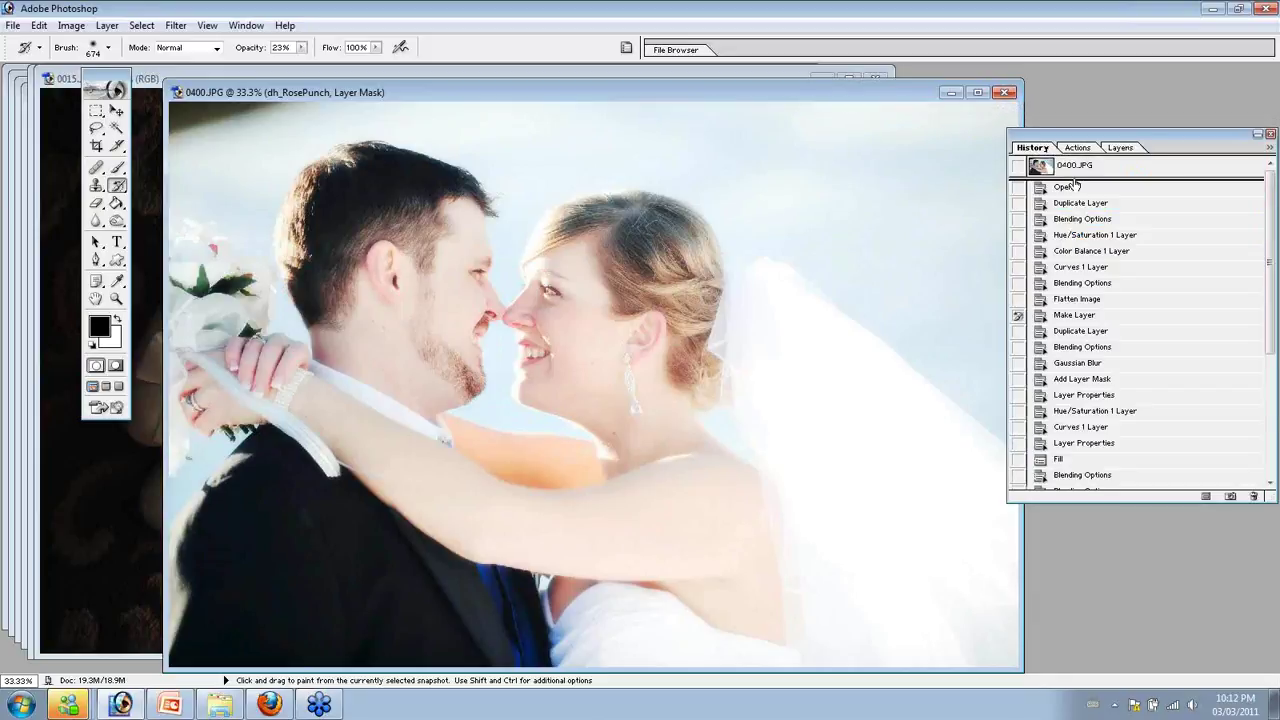
{"action": "left_click", "coordinate": [1117, 299]}
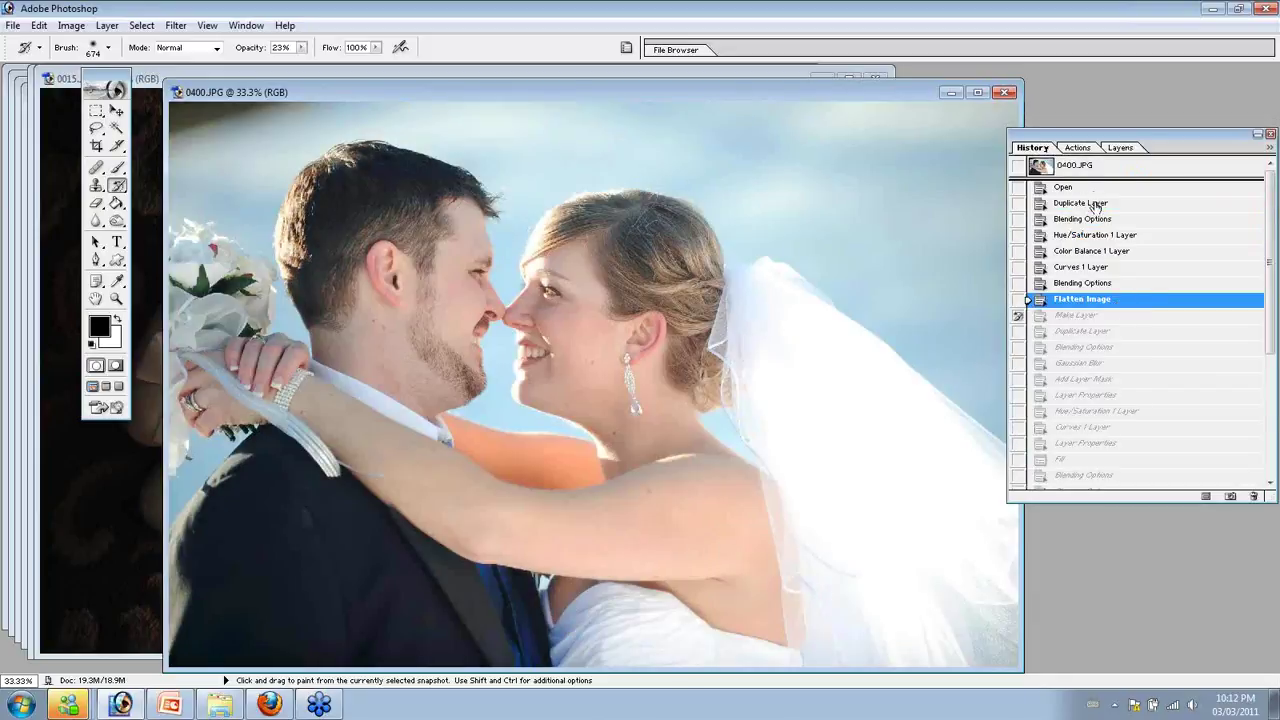
Run the dh_FadePunch action on the couple photo with a reduced Gaussian Blur radius, continuing past the unavailable commands
{"action": "left_click", "coordinate": [1077, 147]}
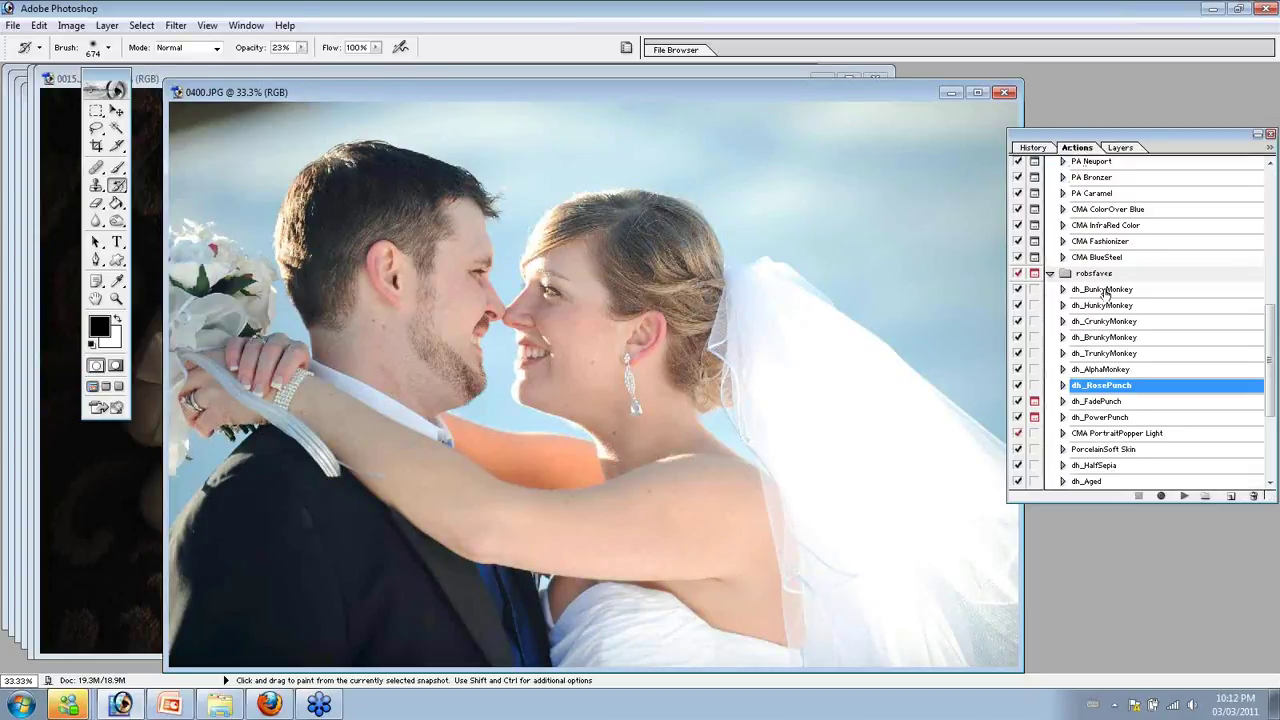
{"action": "left_click", "coordinate": [1126, 403]}
{"action": "left_click", "coordinate": [1185, 497]}
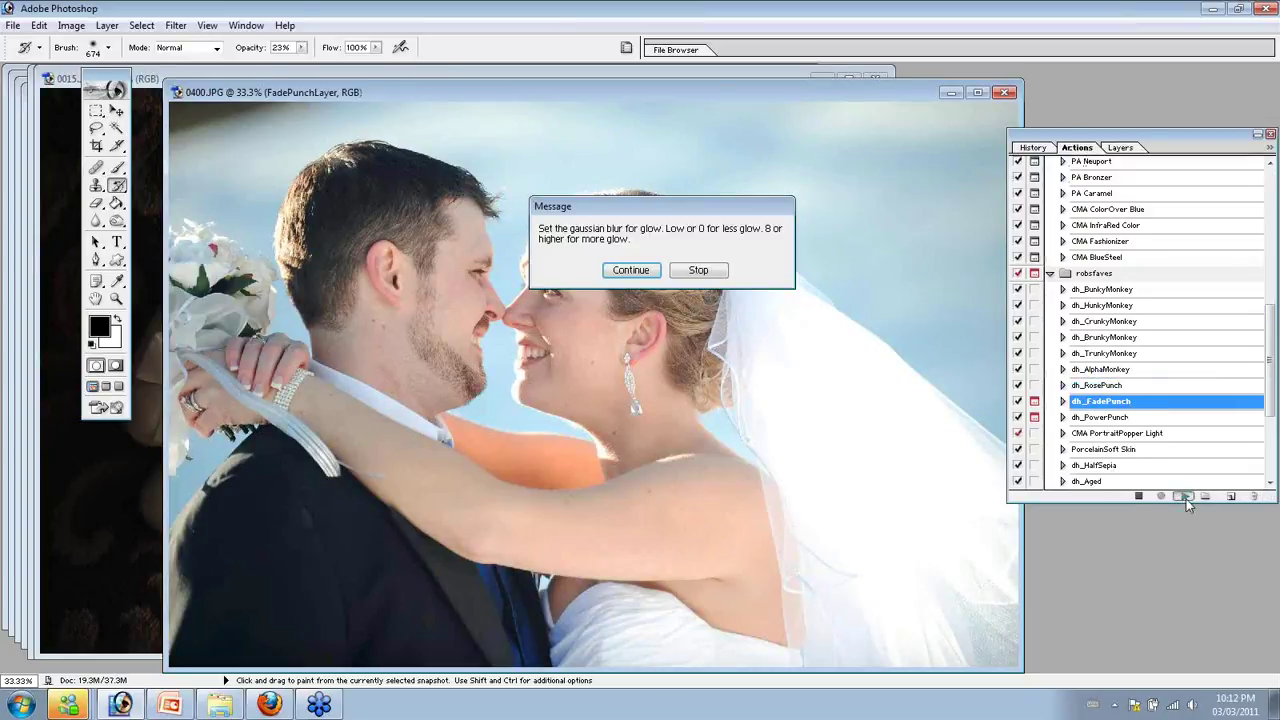
{"action": "left_click", "coordinate": [631, 271]}
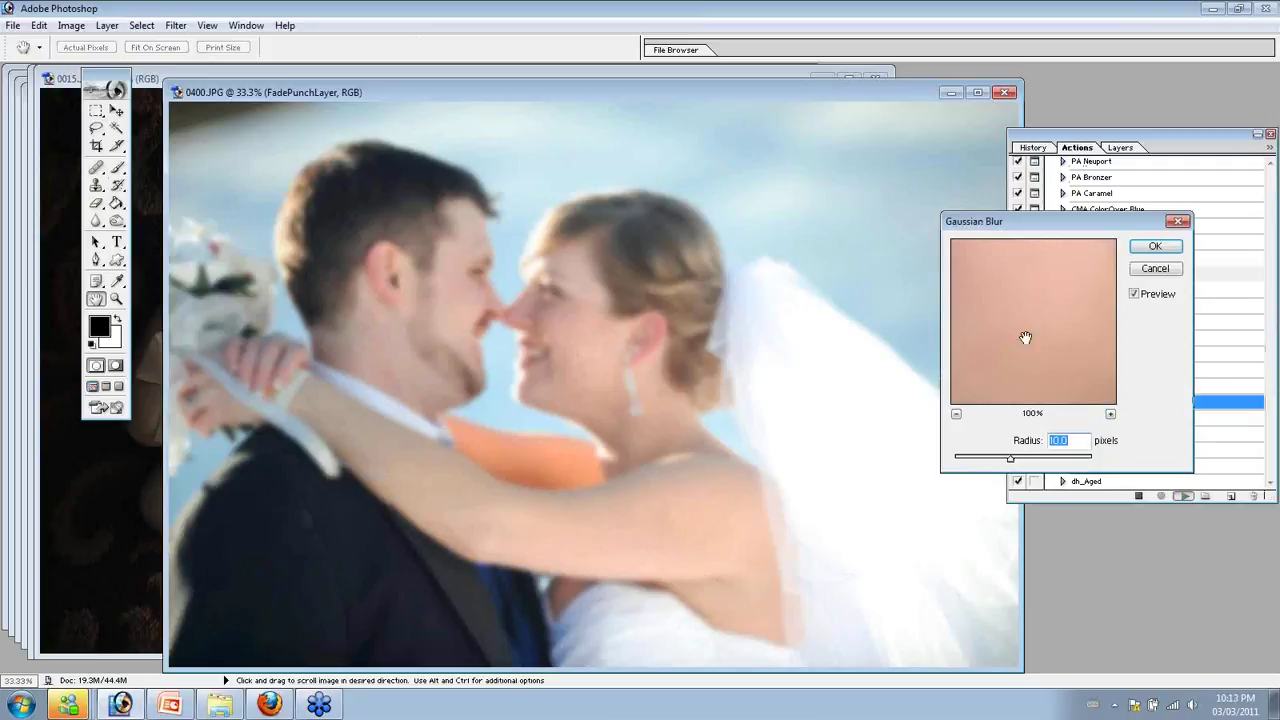
{"action": "left_click_drag", "start_coordinate": [1012, 460], "coordinate": [995, 459]}
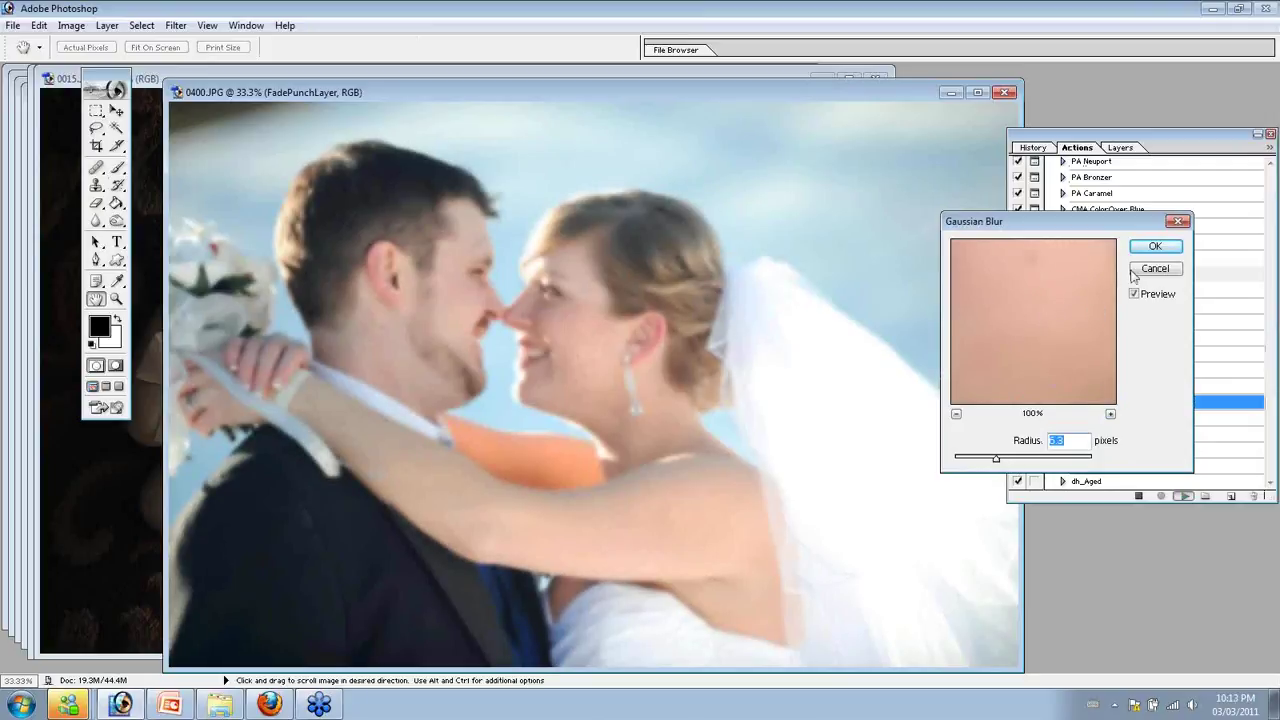
{"action": "left_click", "coordinate": [1155, 248]}
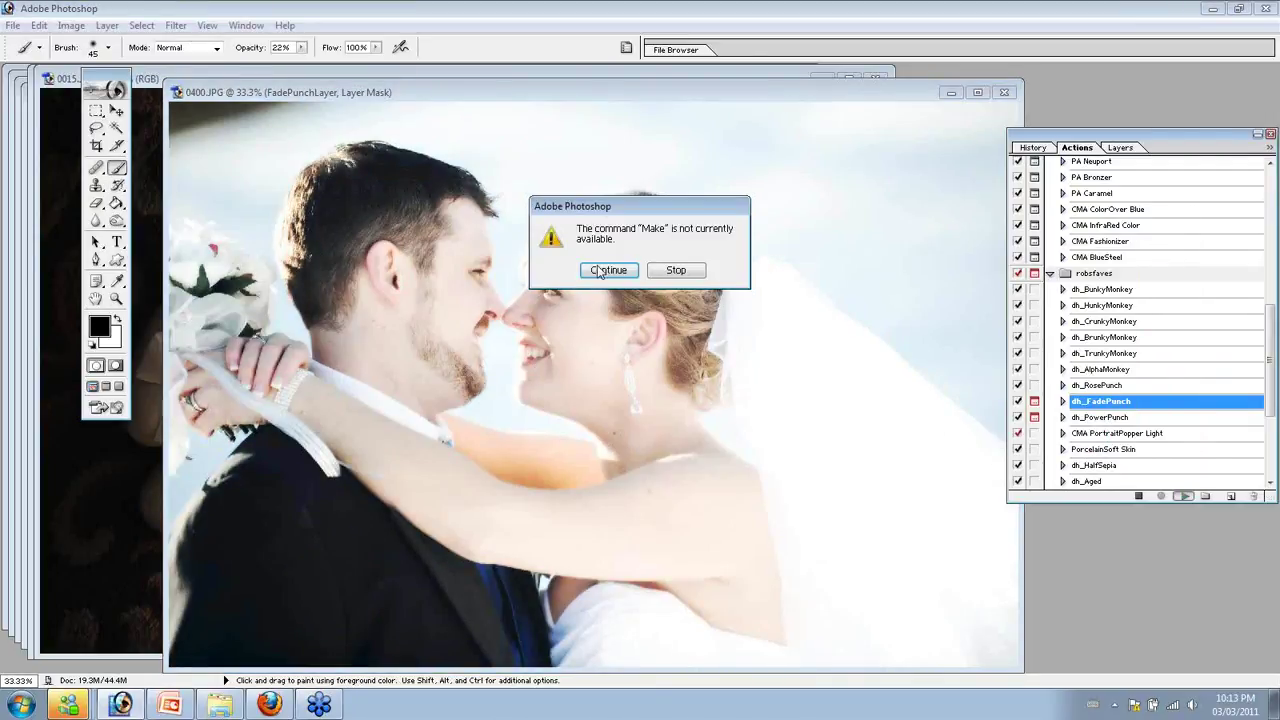
{"action": "left_click", "coordinate": [601, 271]}
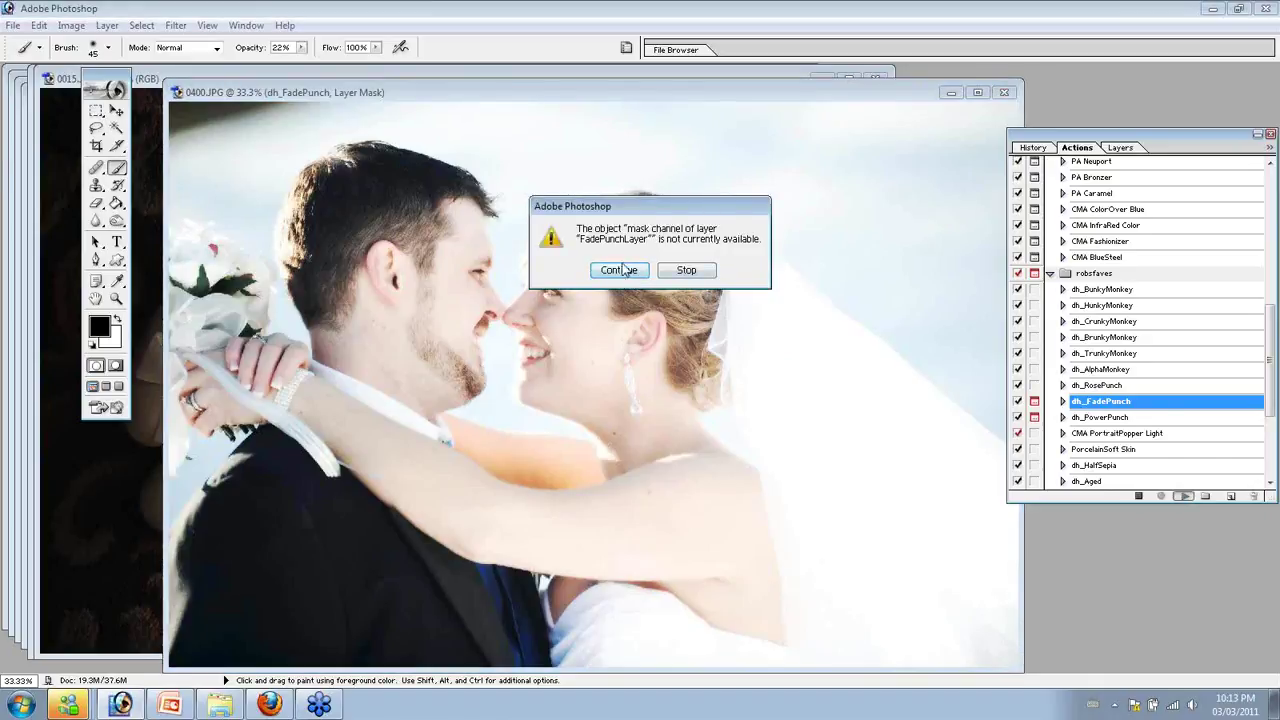
{"action": "left_click", "coordinate": [614, 270]}
Lower the dh_FadePunch layer's opacity to 56%
{"action": "left_click", "coordinate": [1120, 147]}
{"action": "left_click", "coordinate": [1164, 164]}
{"action": "left_click_drag", "start_coordinate": [1166, 178], "coordinate": [1130, 183]}
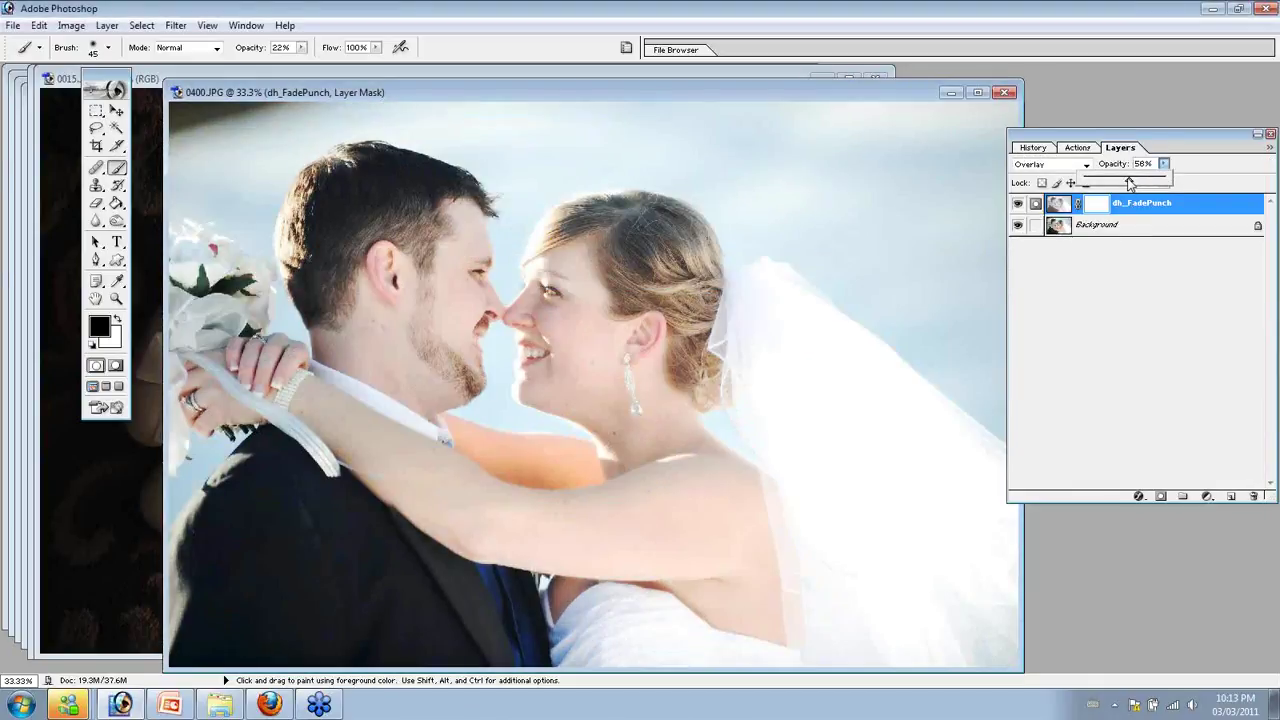
Compare the Flatten Image history state with the Master Opacity Change state, ending on the latter
{"action": "left_click", "coordinate": [1041, 150]}
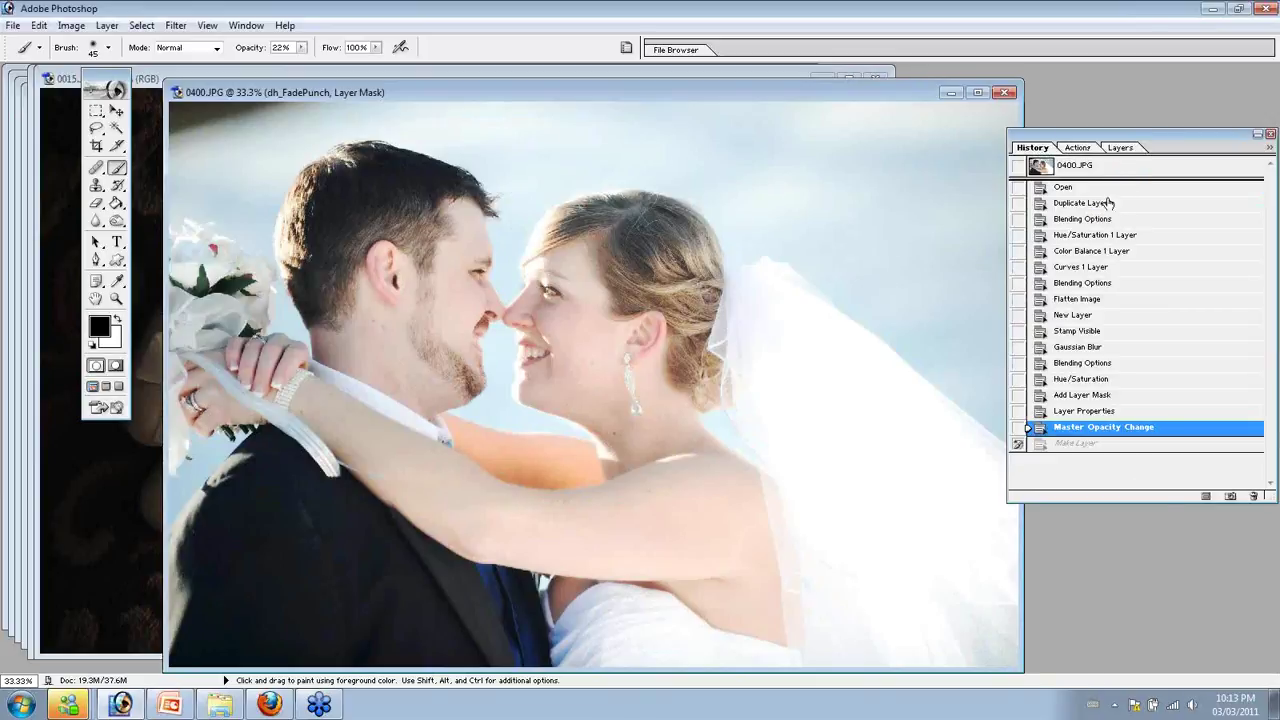
{"action": "left_click", "coordinate": [1088, 299]}
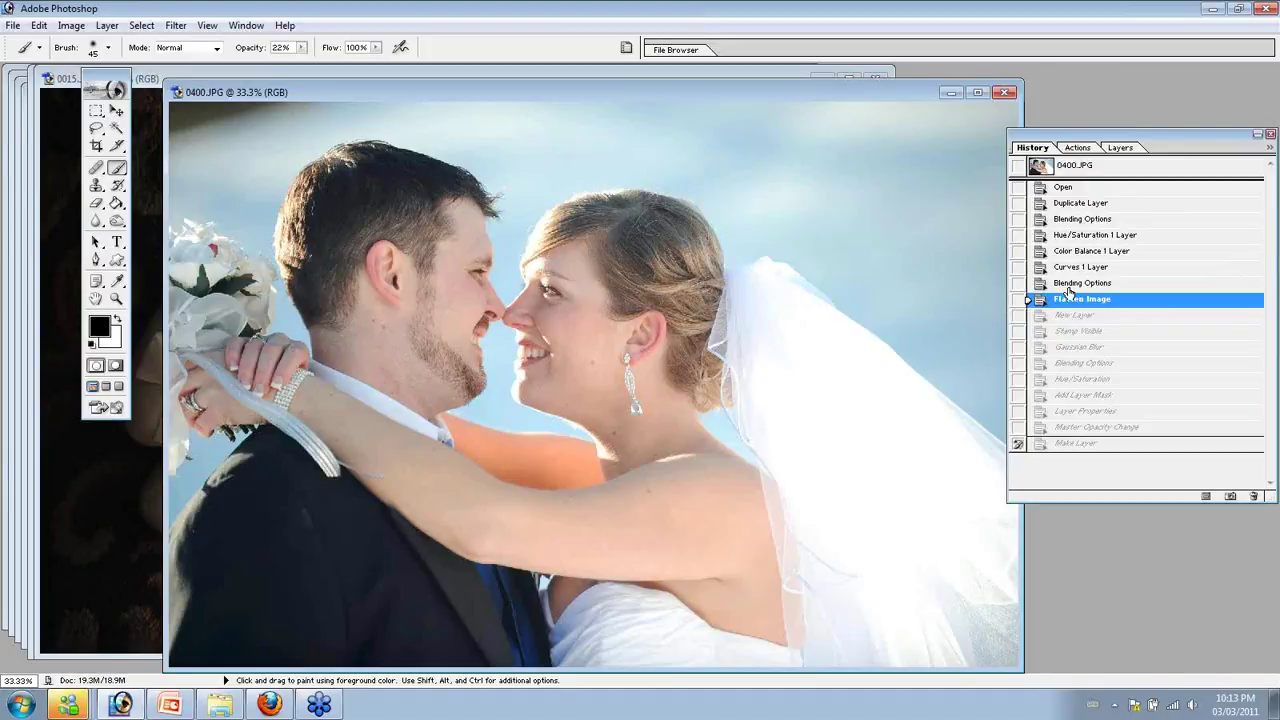
{"action": "left_click", "coordinate": [1099, 428]}
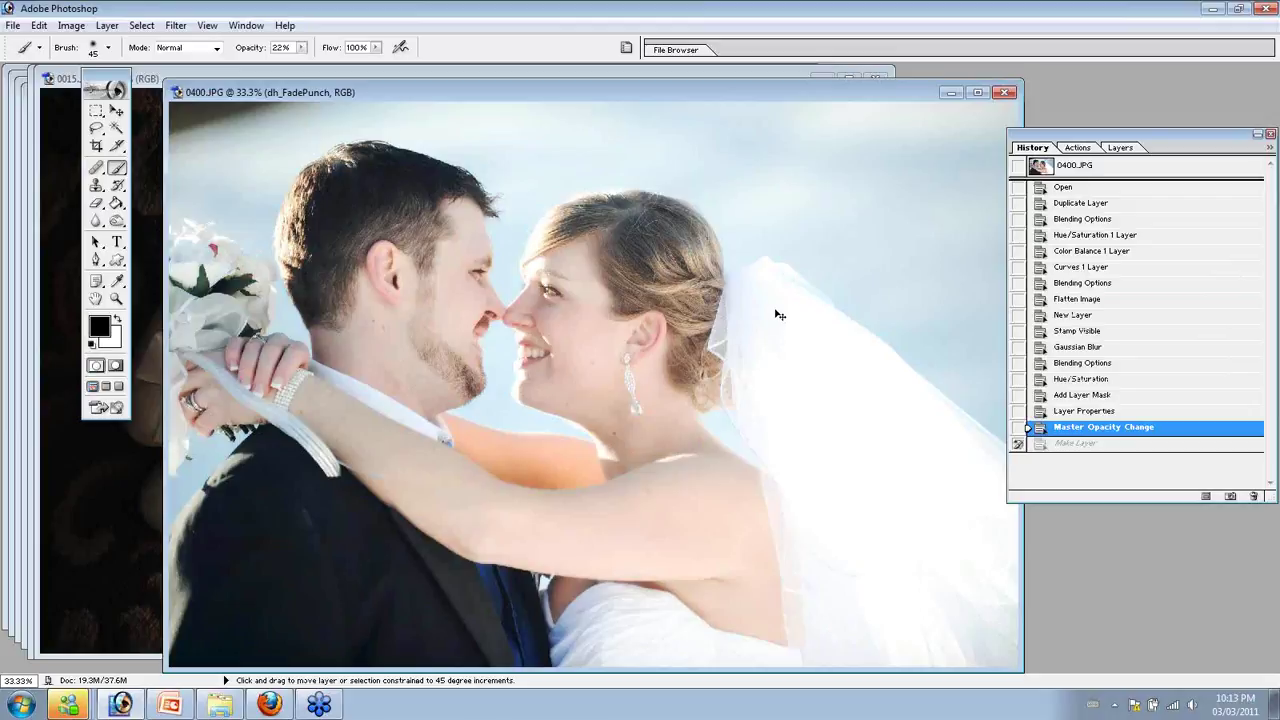
Merge the dh_FadePunch layer down into the background
{"action": "left_click", "coordinate": [1120, 148]}
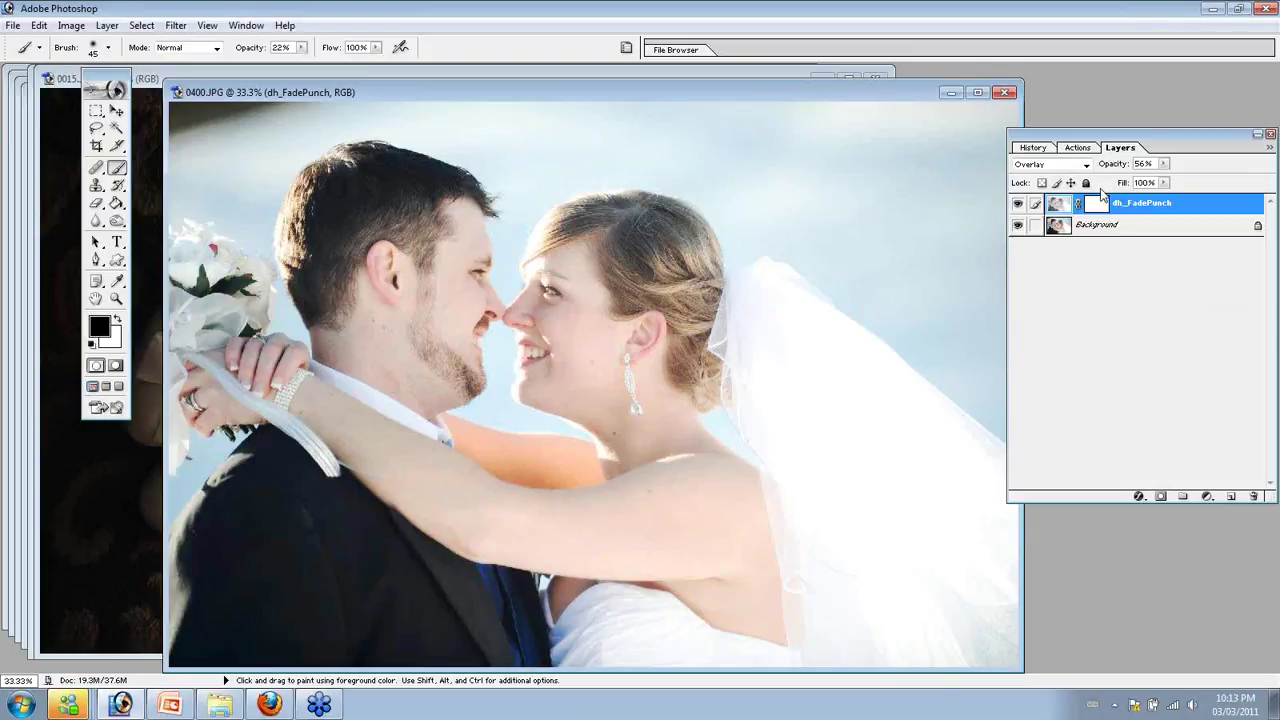
{"action": "key", "text": "ctrl+e"}
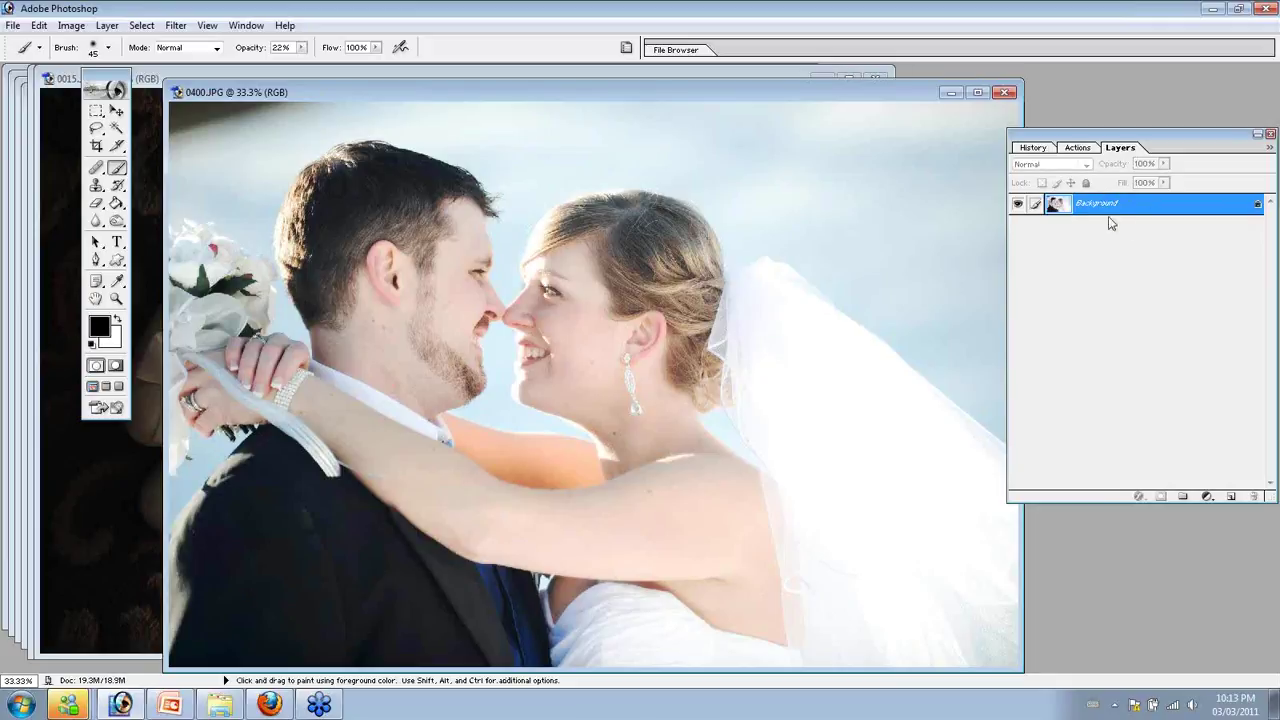
{"action": "left_click", "coordinate": [107, 25]}
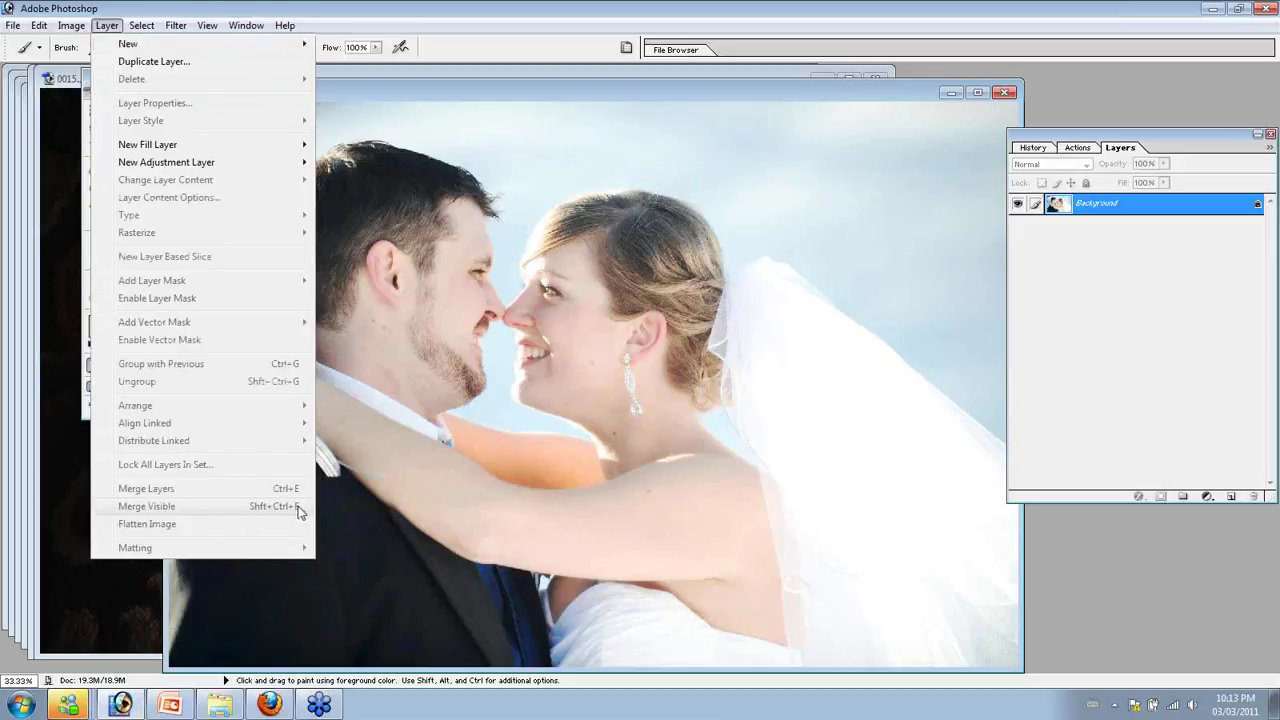
{"action": "left_click", "coordinate": [551, 12]}
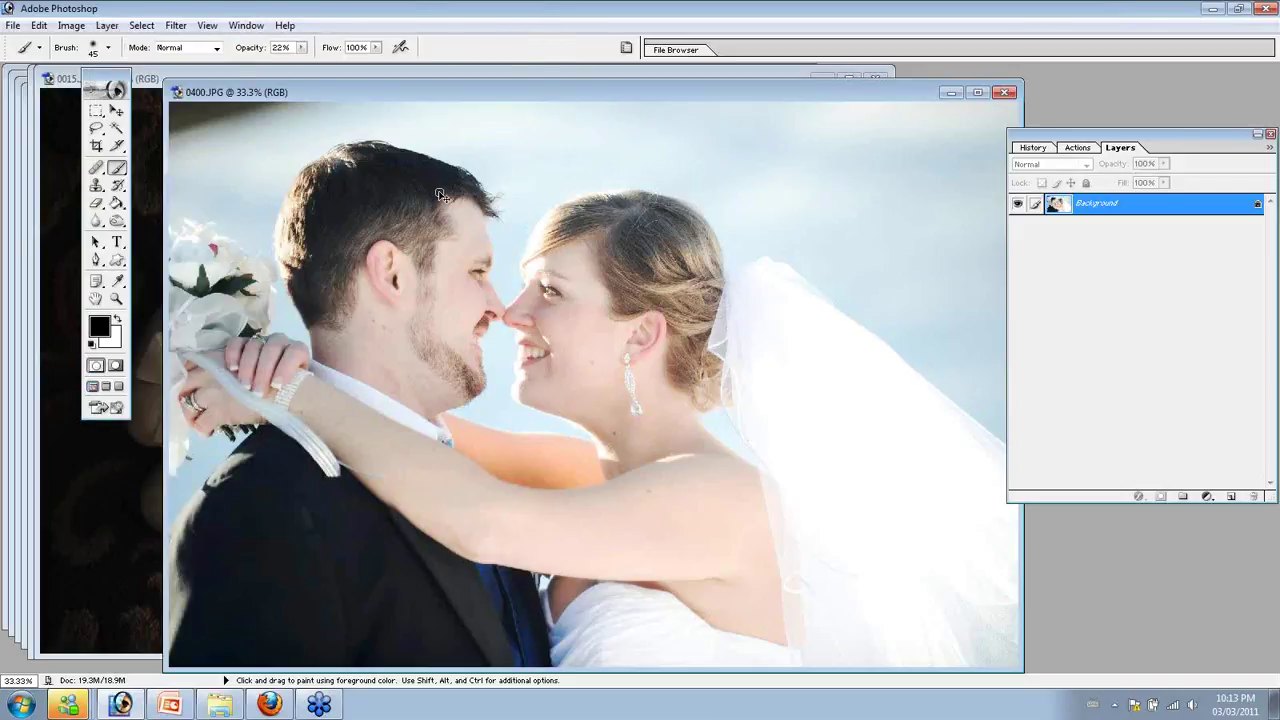
Save 0400.JPG as a baseline standard JPEG at Maximum quality 10 and close it
{"action": "key", "text": "ctrl+s"}
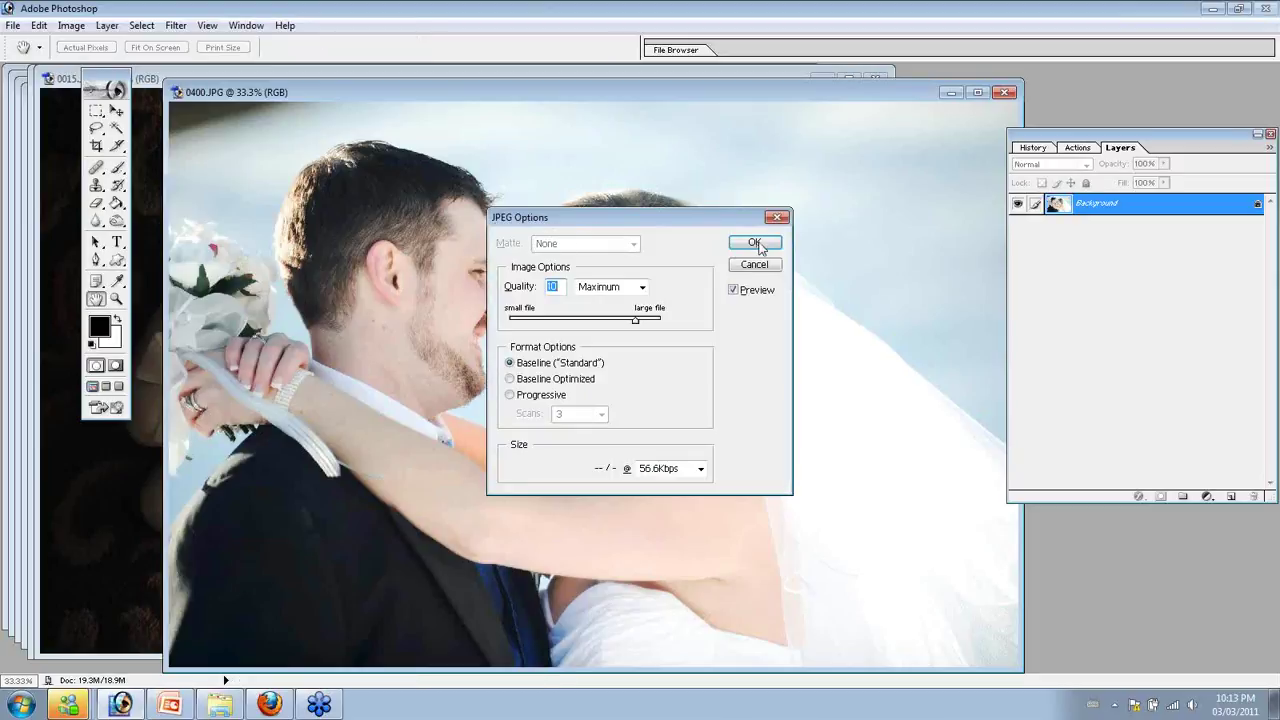
{"action": "left_click", "coordinate": [755, 244]}
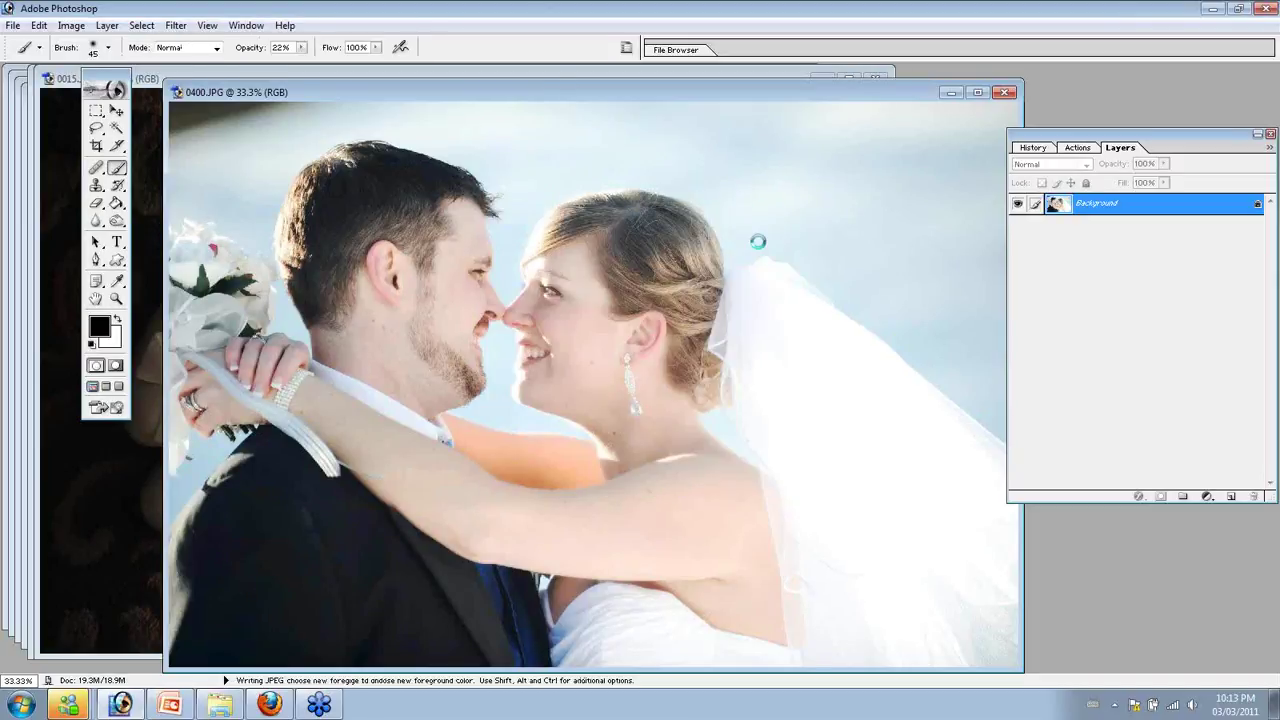
{"action": "key", "text": "ctrl+w"}
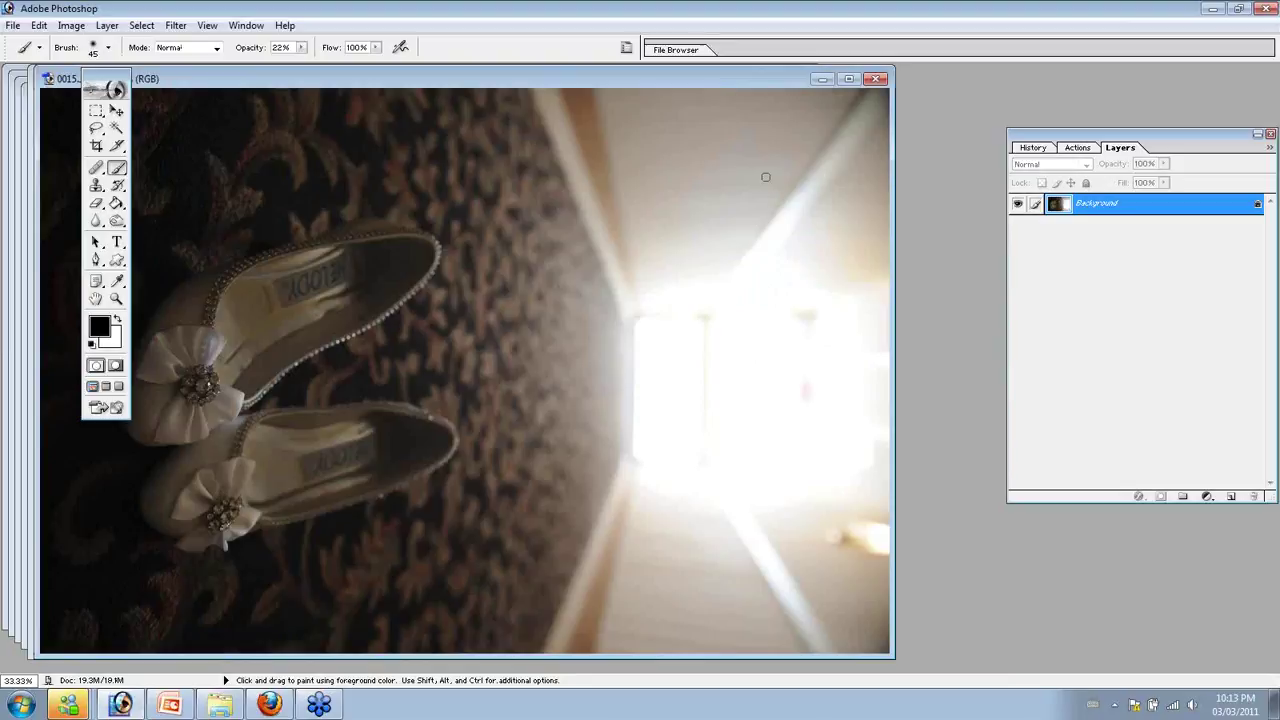
Rotate the shoe photo 0015.JPG upright into portrait orientation and show it at 25%
{"action": "key", "text": "F2"}
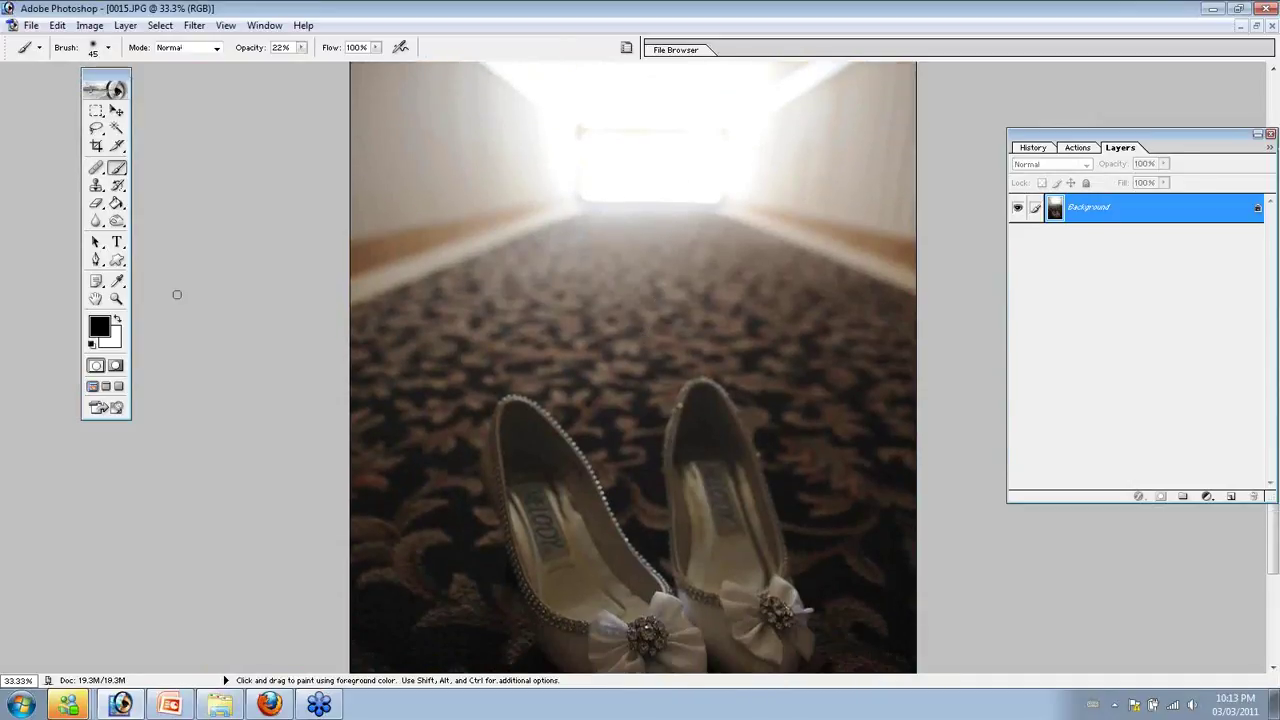
{"action": "left_click", "coordinate": [116, 298]}
{"action": "left_click", "coordinate": [623, 405]}
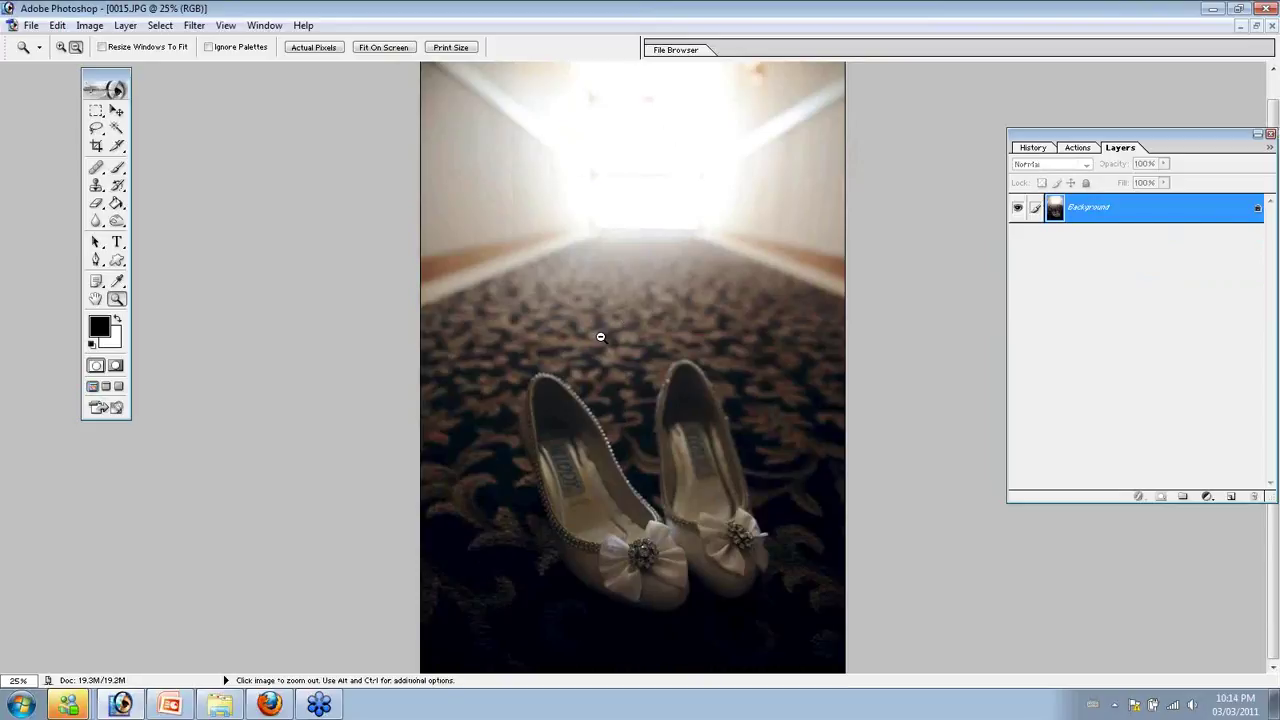
Duplicate the shoe photo's background layer and set the copy's blend mode to Screen
{"action": "left_click_drag", "start_coordinate": [1166, 214], "coordinate": [1231, 496]}
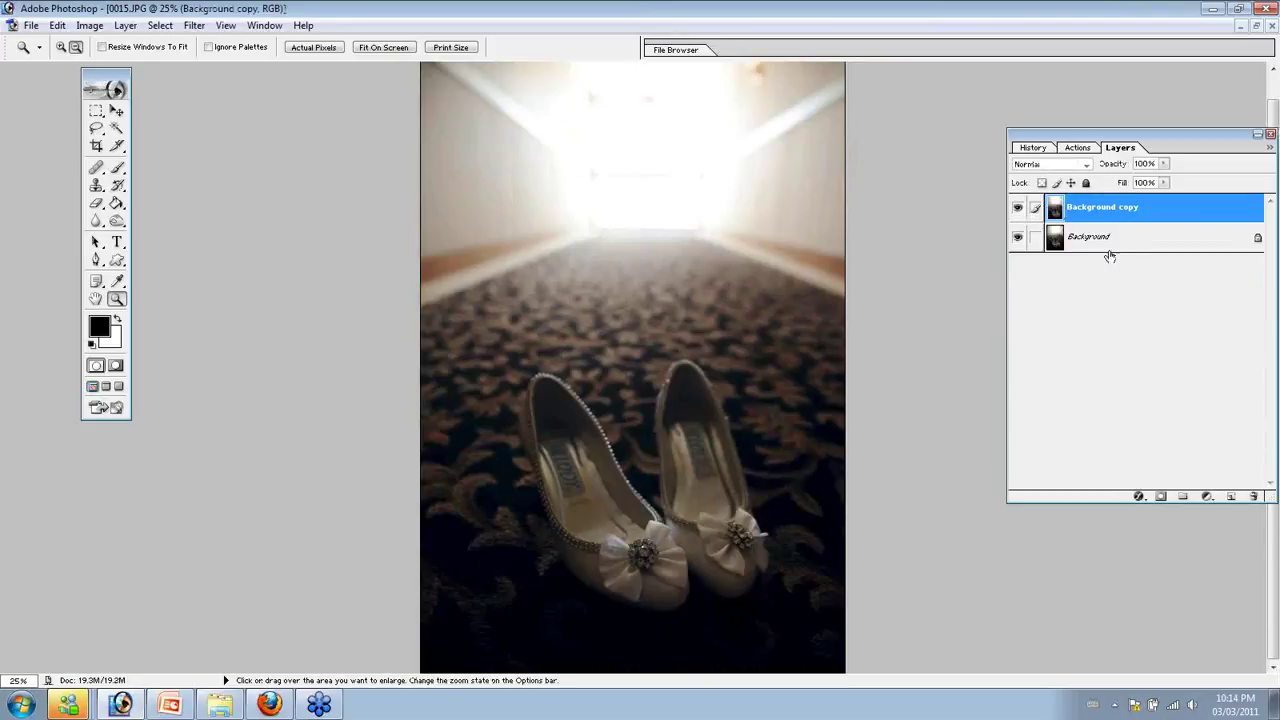
{"action": "left_click", "coordinate": [1064, 166]}
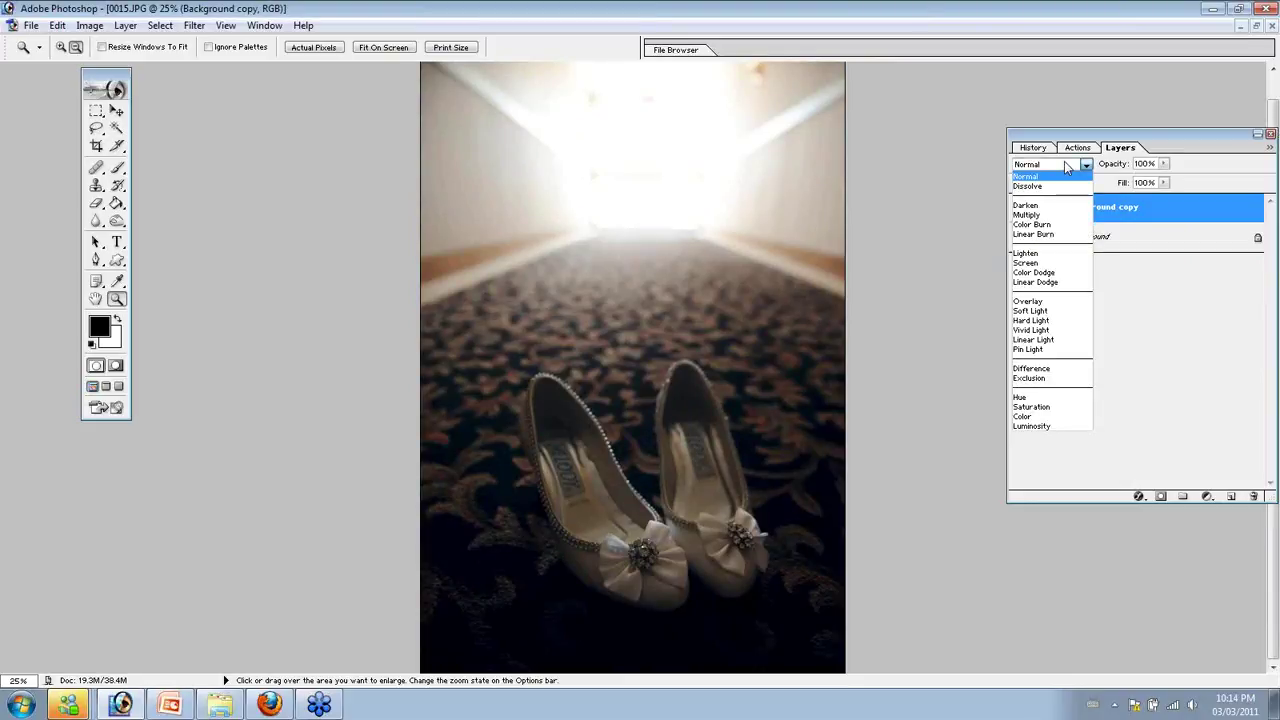
{"action": "left_click", "coordinate": [1045, 264]}
Erase the Screen layer over the bright window and walls with the Eraser at 84% opacity and merge the visible layers
{"action": "key", "text": "alt"}
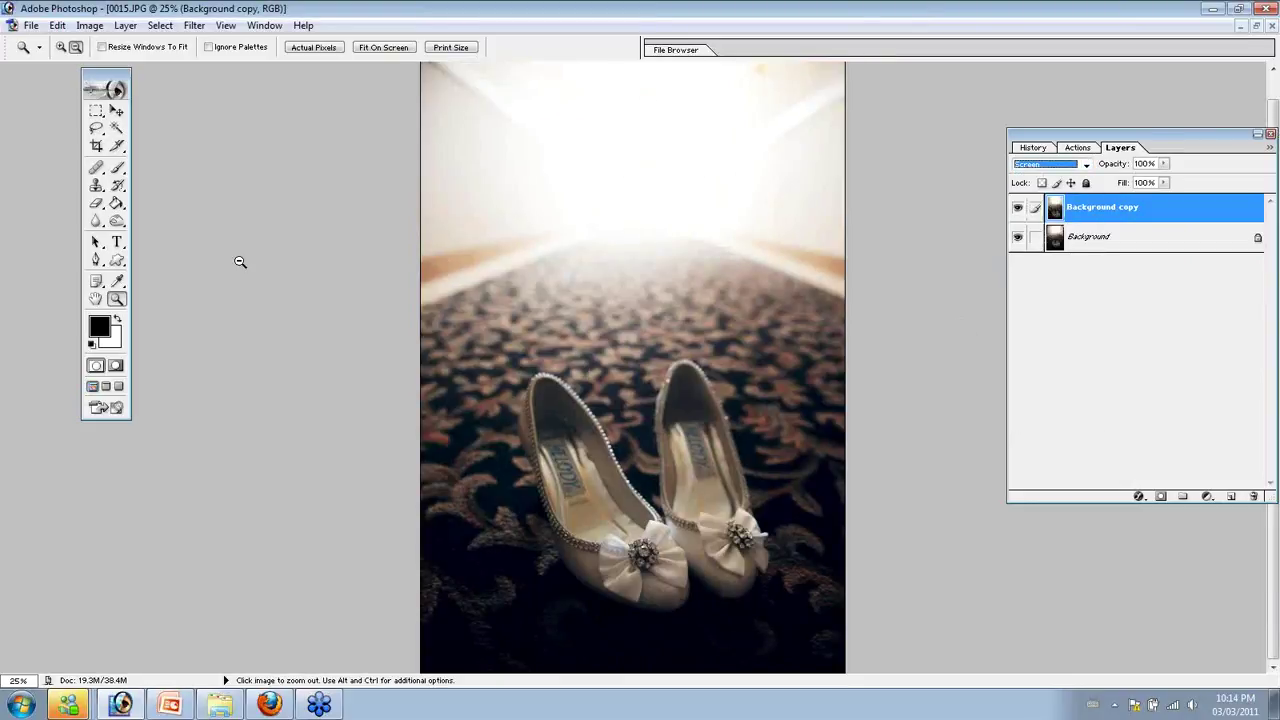
{"action": "left_click", "coordinate": [96, 203]}
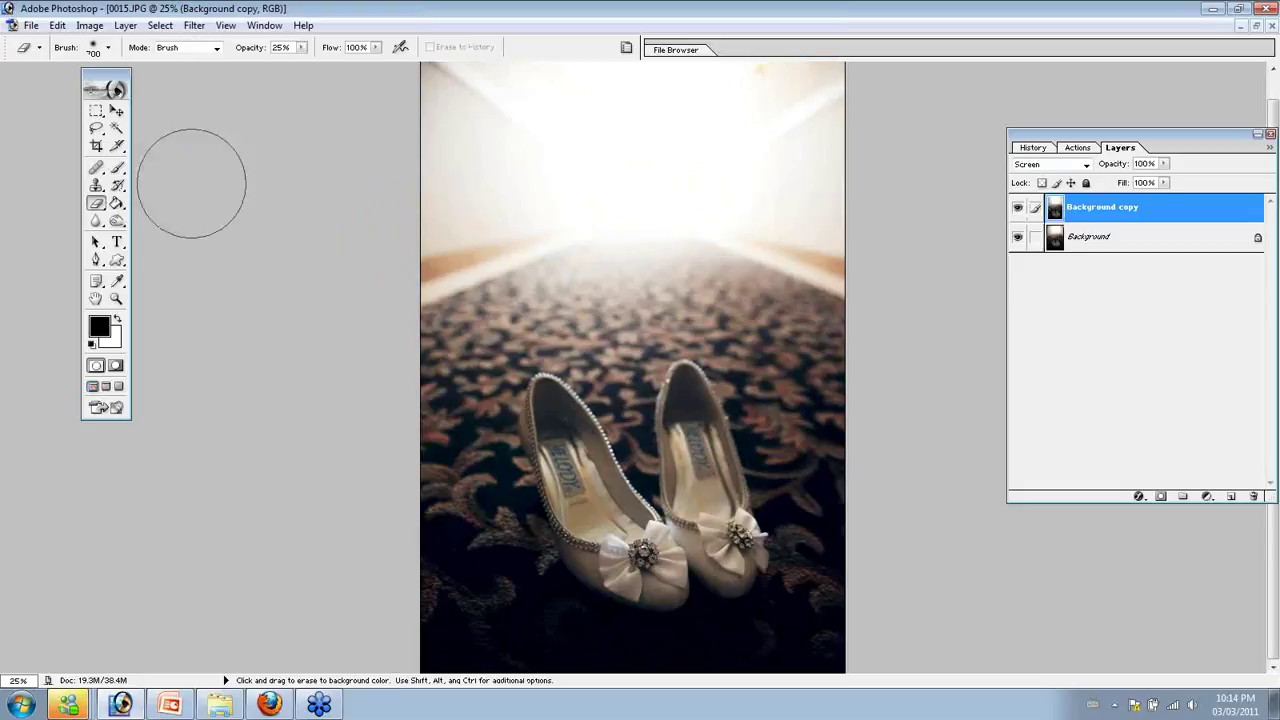
{"action": "mouse_move", "coordinate": [301, 47]}
{"action": "left_mouse_down"}
{"action": "mouse_move", "coordinate": [383, 112]}
{"action": "mouse_move", "coordinate": [750, 170]}
{"action": "mouse_move", "coordinate": [400, 257]}
{"action": "mouse_move", "coordinate": [790, 300]}
{"action": "mouse_move", "coordinate": [822, 186]}
{"action": "mouse_move", "coordinate": [429, 143]}
{"action": "mouse_move", "coordinate": [400, 337]}
{"action": "mouse_move", "coordinate": [857, 306]}
{"action": "mouse_move", "coordinate": [525, 160]}
{"action": "left_mouse_up"}
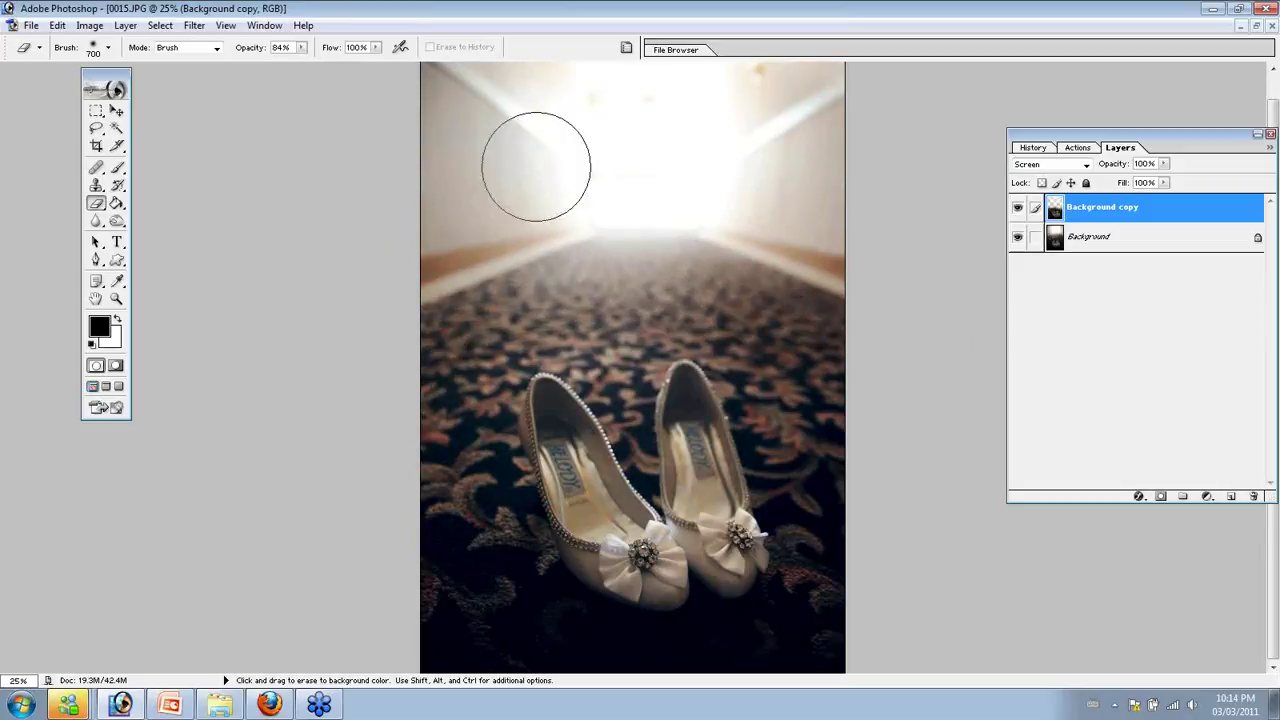
{"action": "key", "text": "ctrl+shift+e"}
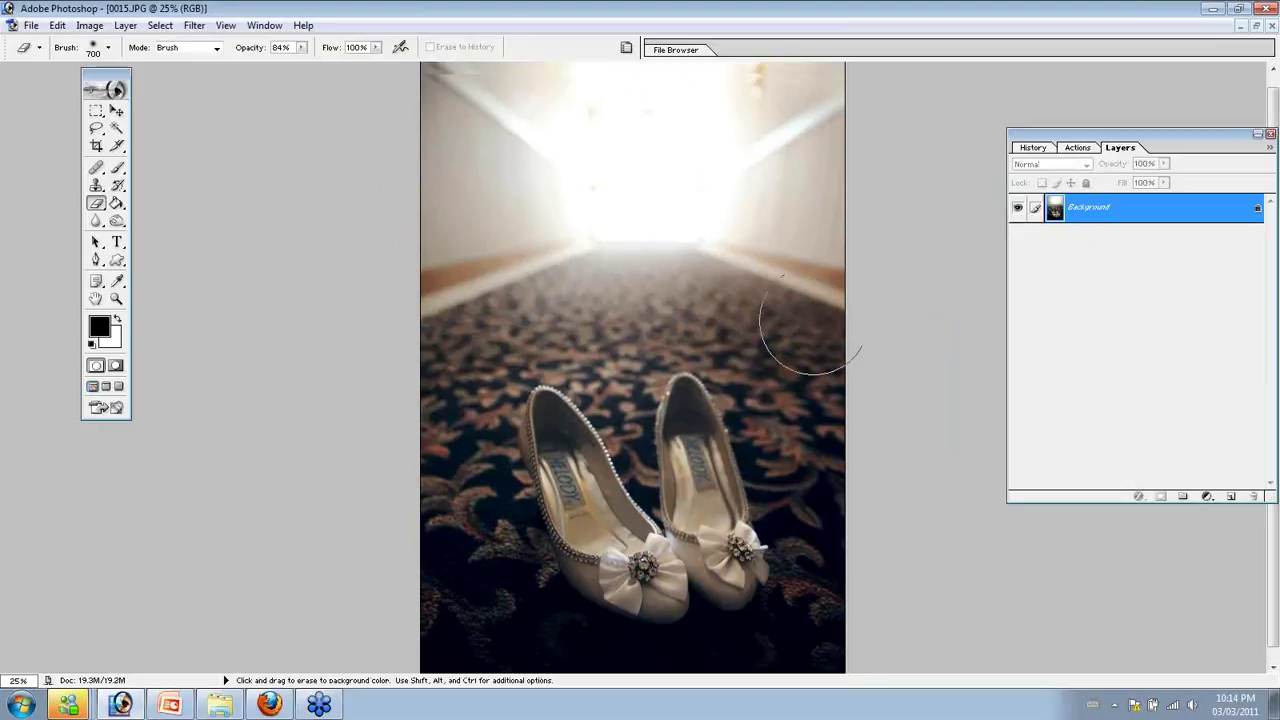
Open the shoe photo in Topaz Adjust 4 and preview the Dramatic, Photo Pop, Portrait Drama and Mild Details presets
{"action": "left_click", "coordinate": [196, 26]}
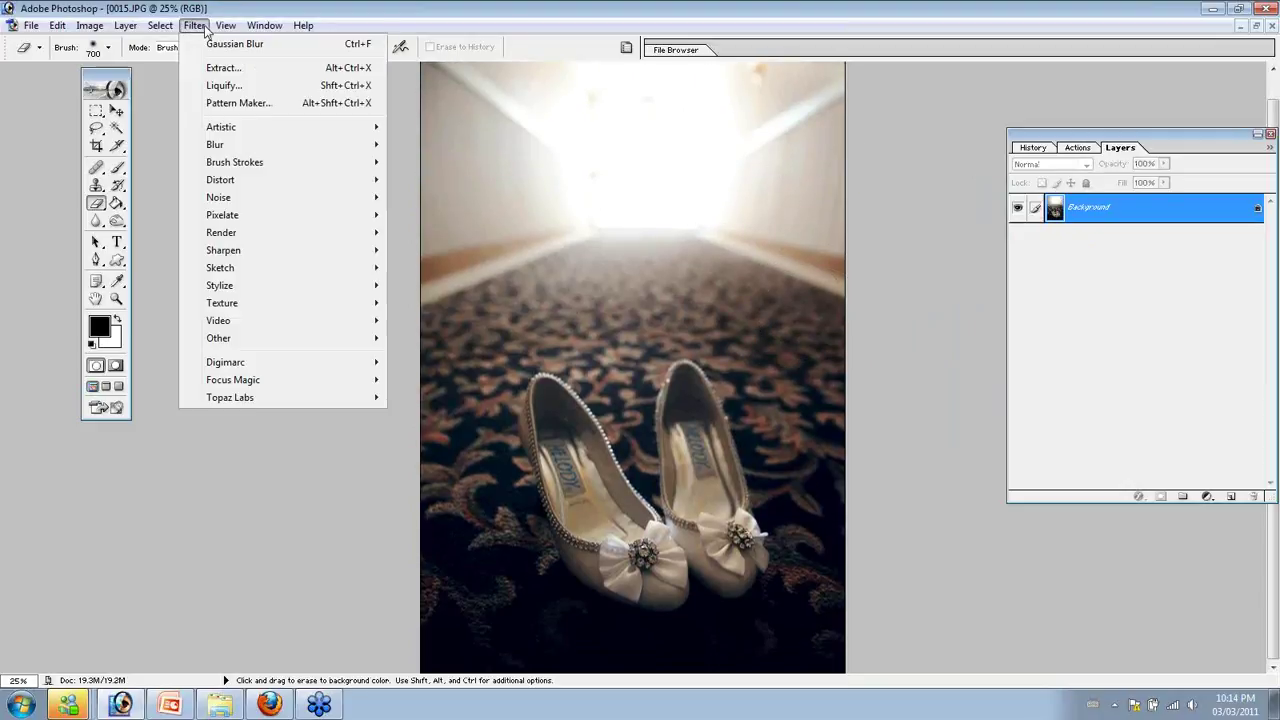
{"action": "mouse_move", "coordinate": [263, 402]}
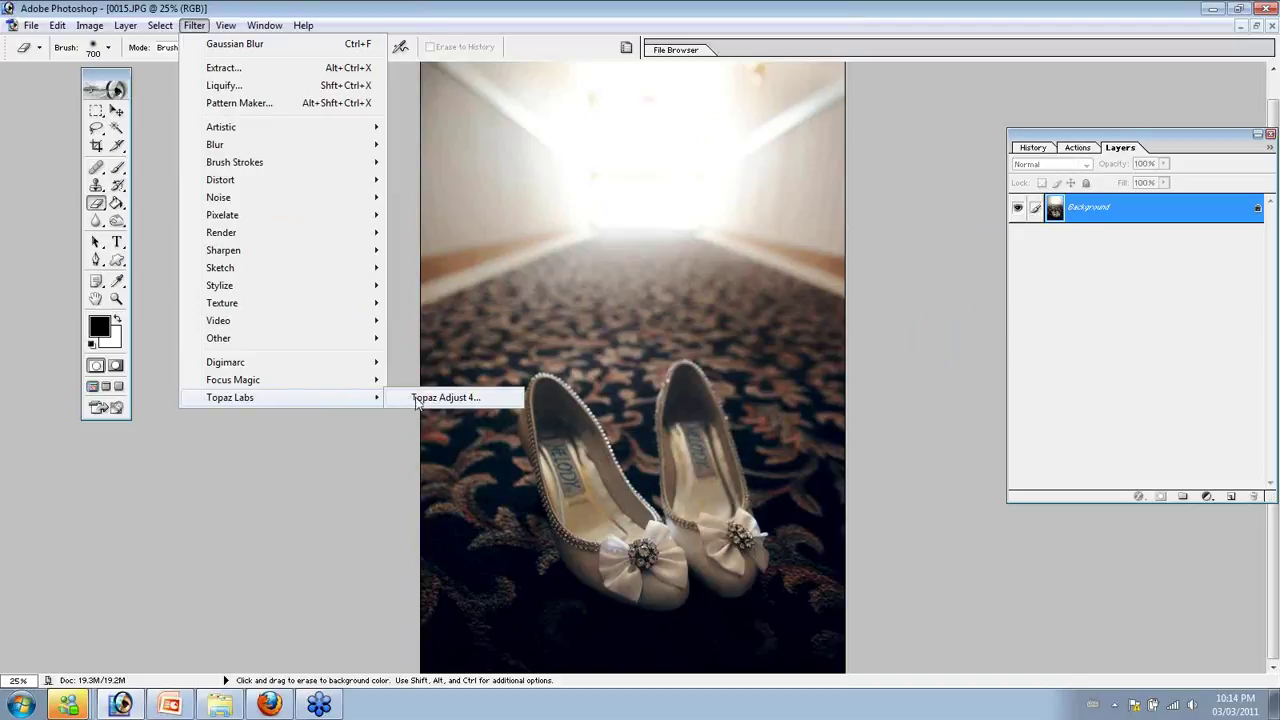
{"action": "left_click", "coordinate": [445, 397]}
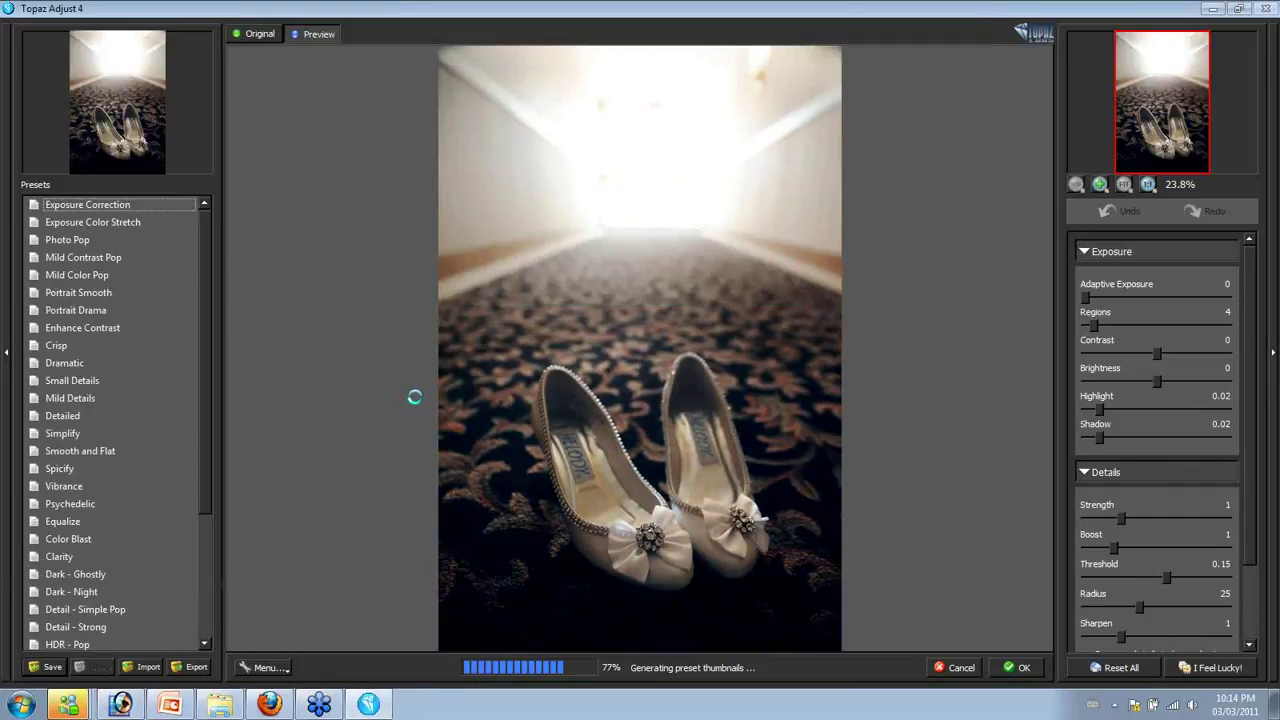
{"action": "left_click", "coordinate": [90, 262]}
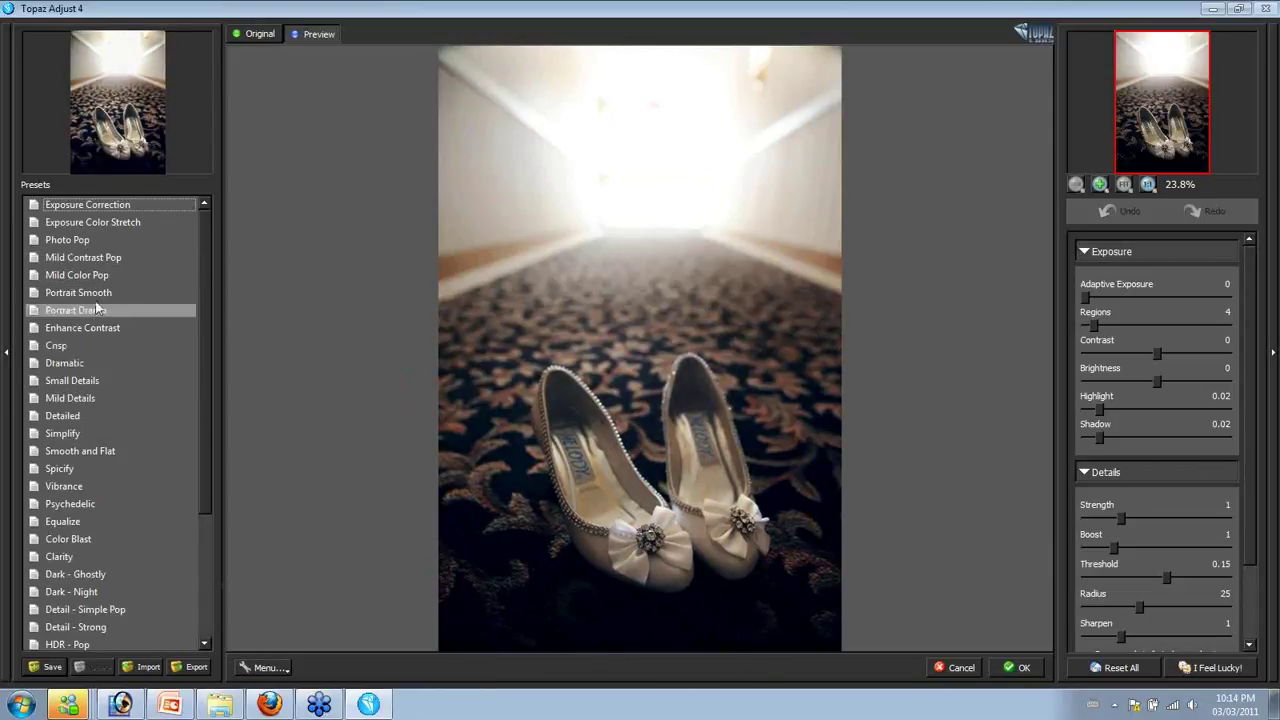
{"action": "left_click", "coordinate": [76, 365]}
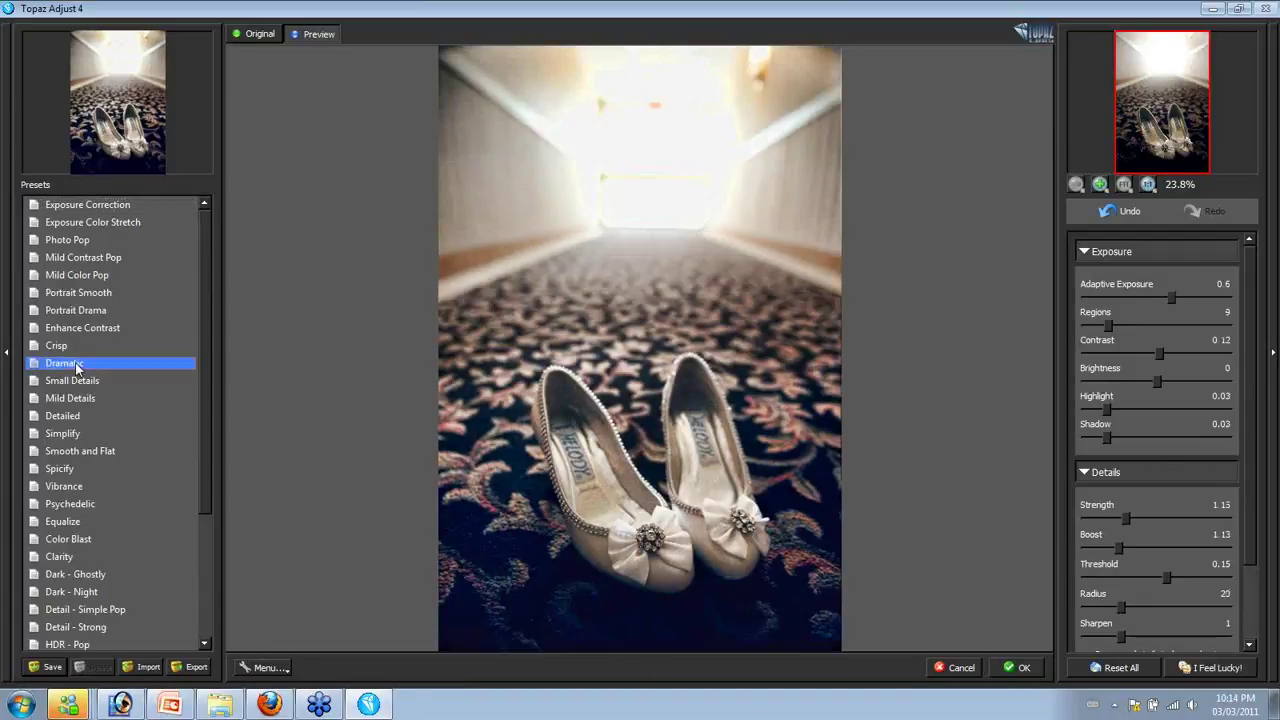
{"action": "left_click", "coordinate": [88, 243]}
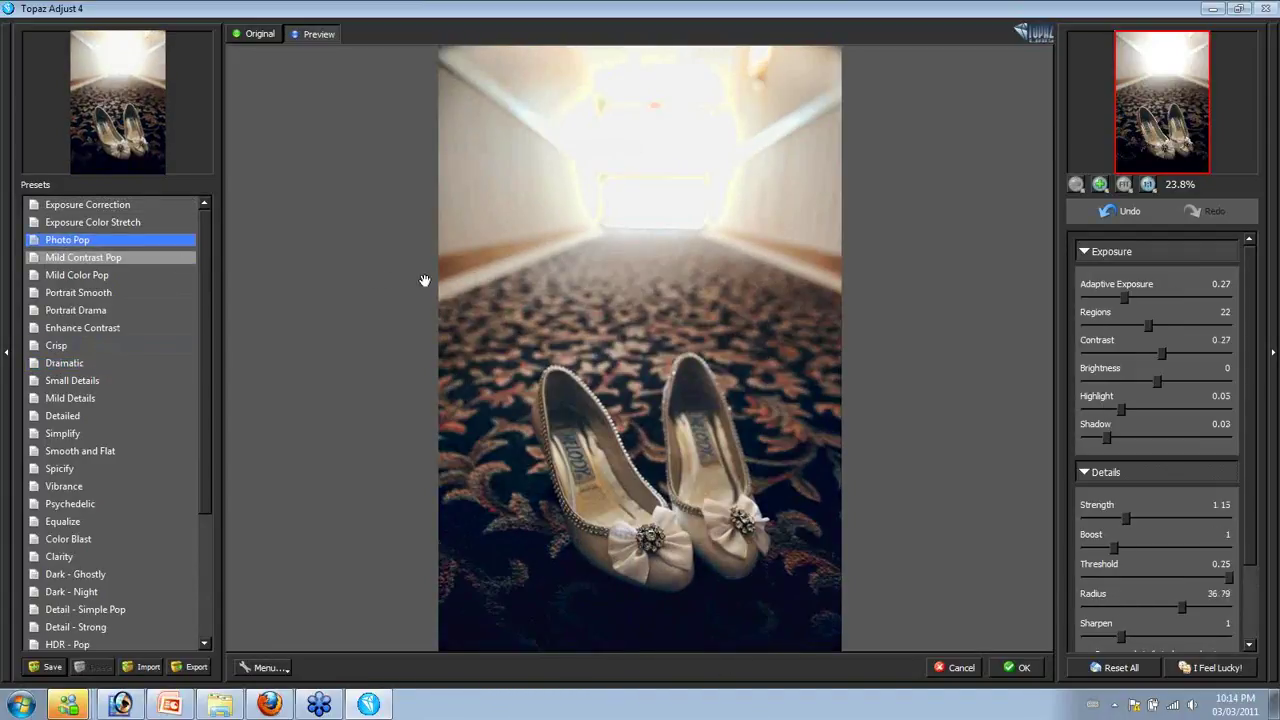
{"action": "left_click", "coordinate": [104, 313]}
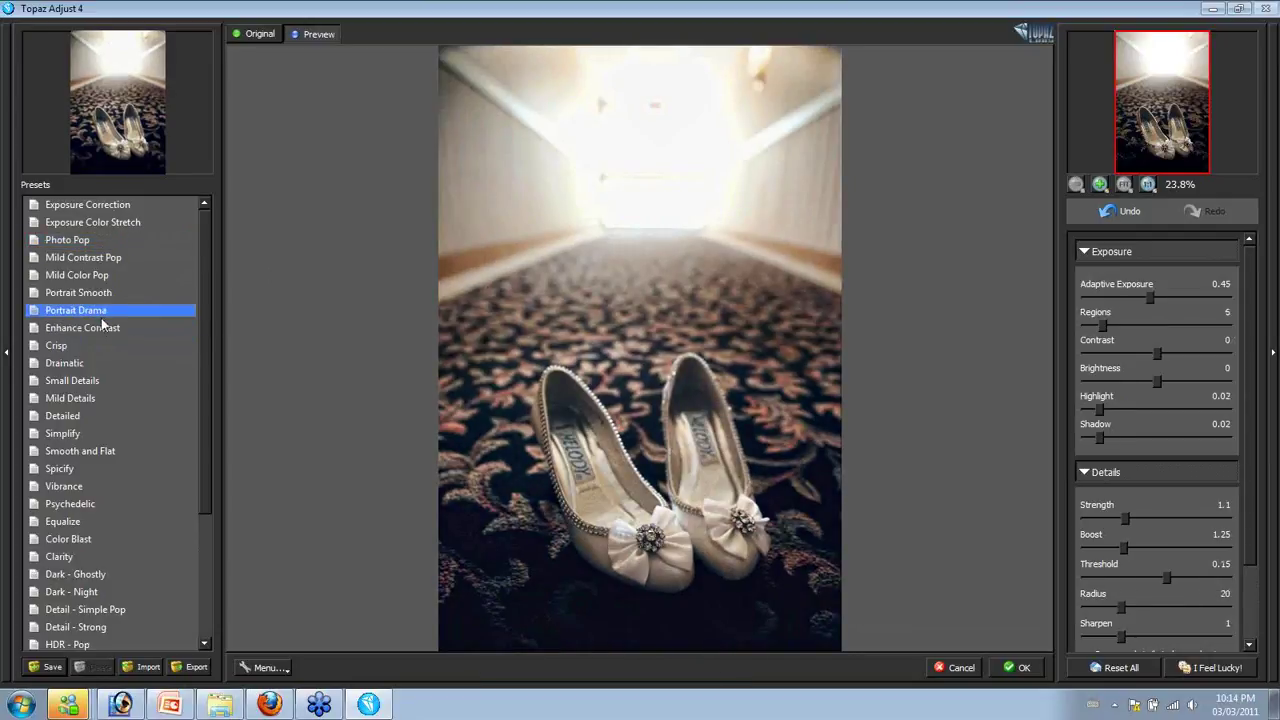
{"action": "left_click", "coordinate": [79, 366]}
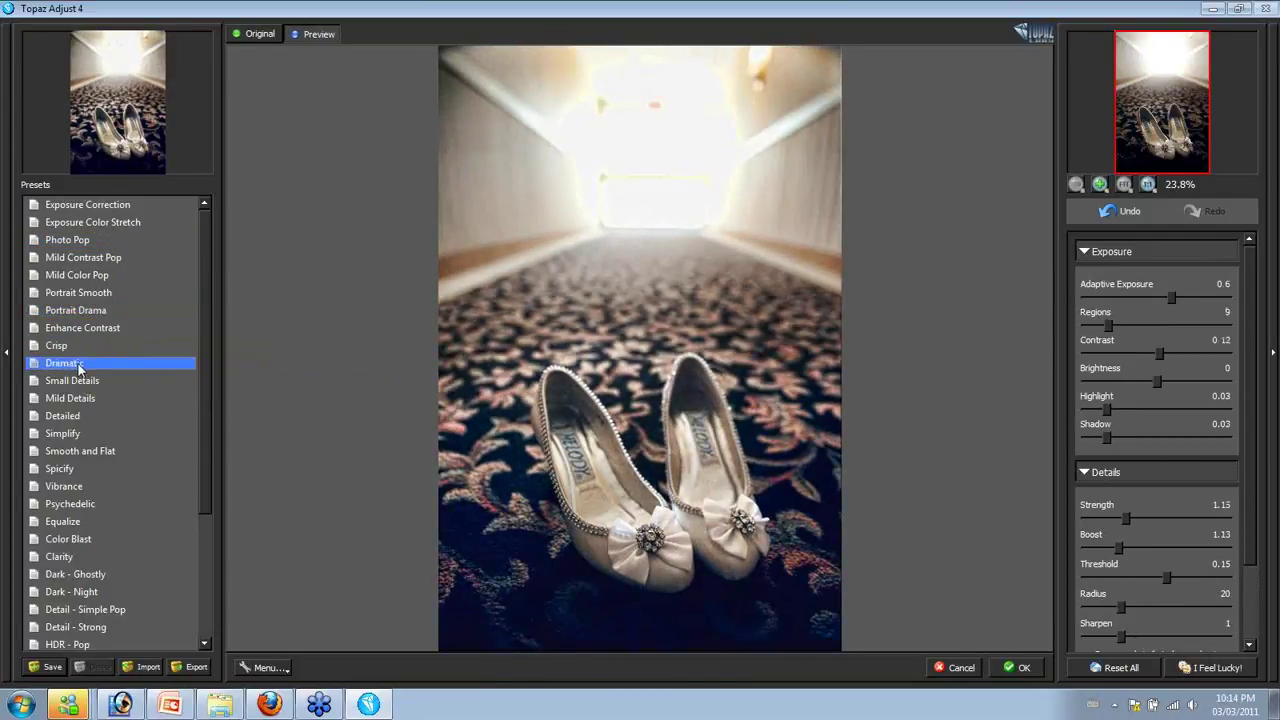
{"action": "left_click", "coordinate": [79, 383]}
{"action": "left_click", "coordinate": [84, 398]}
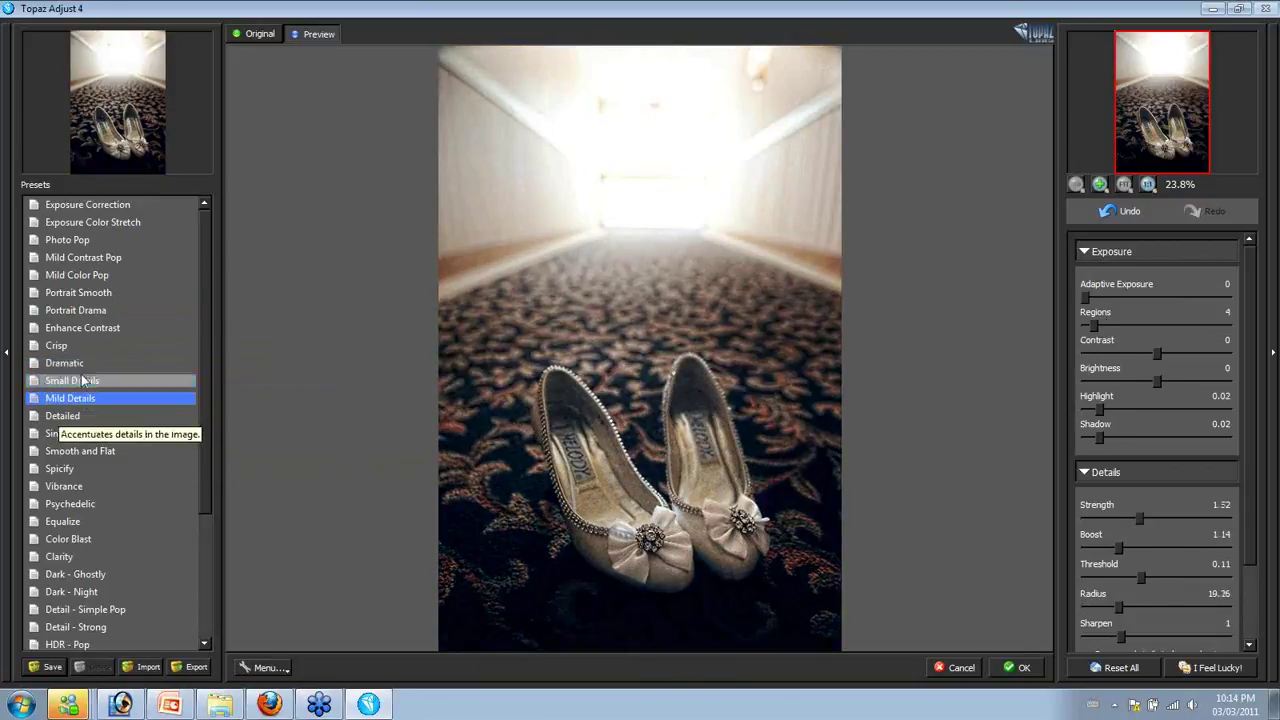
Choose the Portrait Drama preset and apply it to the shoe photo
{"action": "left_click", "coordinate": [94, 313]}
{"action": "left_click", "coordinate": [630, 357]}
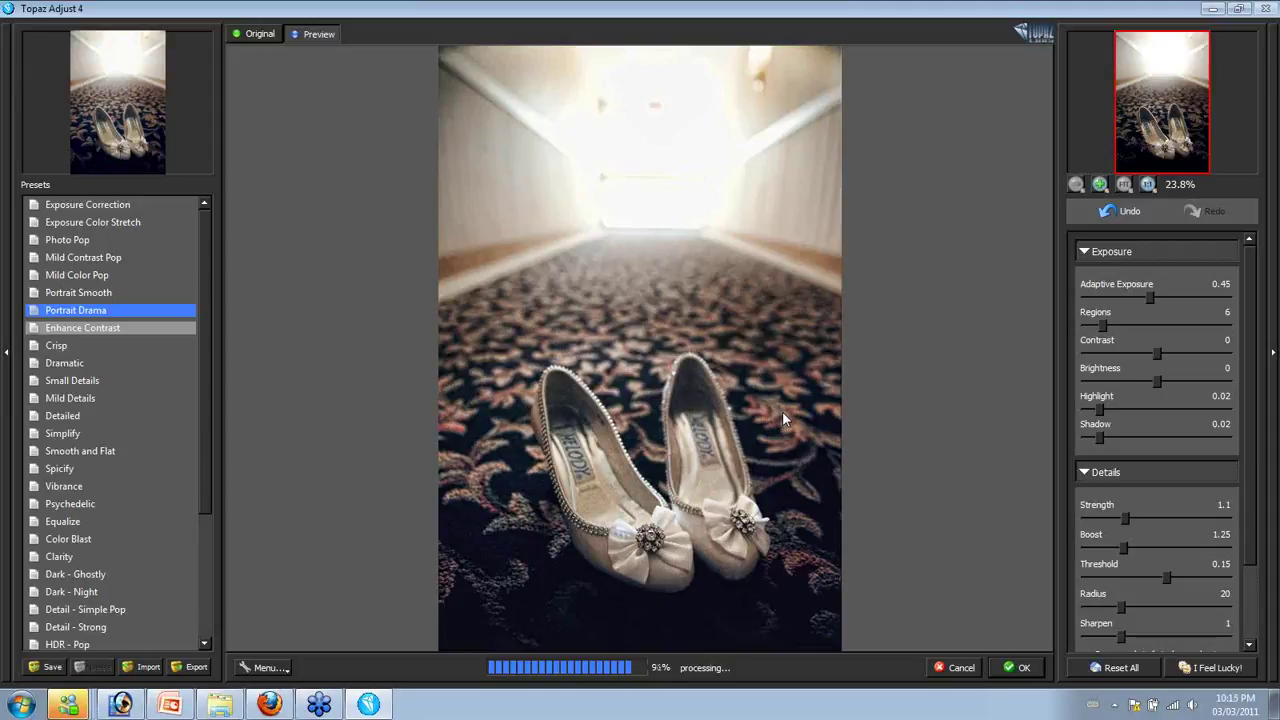
{"action": "key", "text": "Return"}
Fade the Topaz Adjust 4 effect on the shoe photo to a lower opacity
{"action": "key", "text": "ctrl+shift+f"}
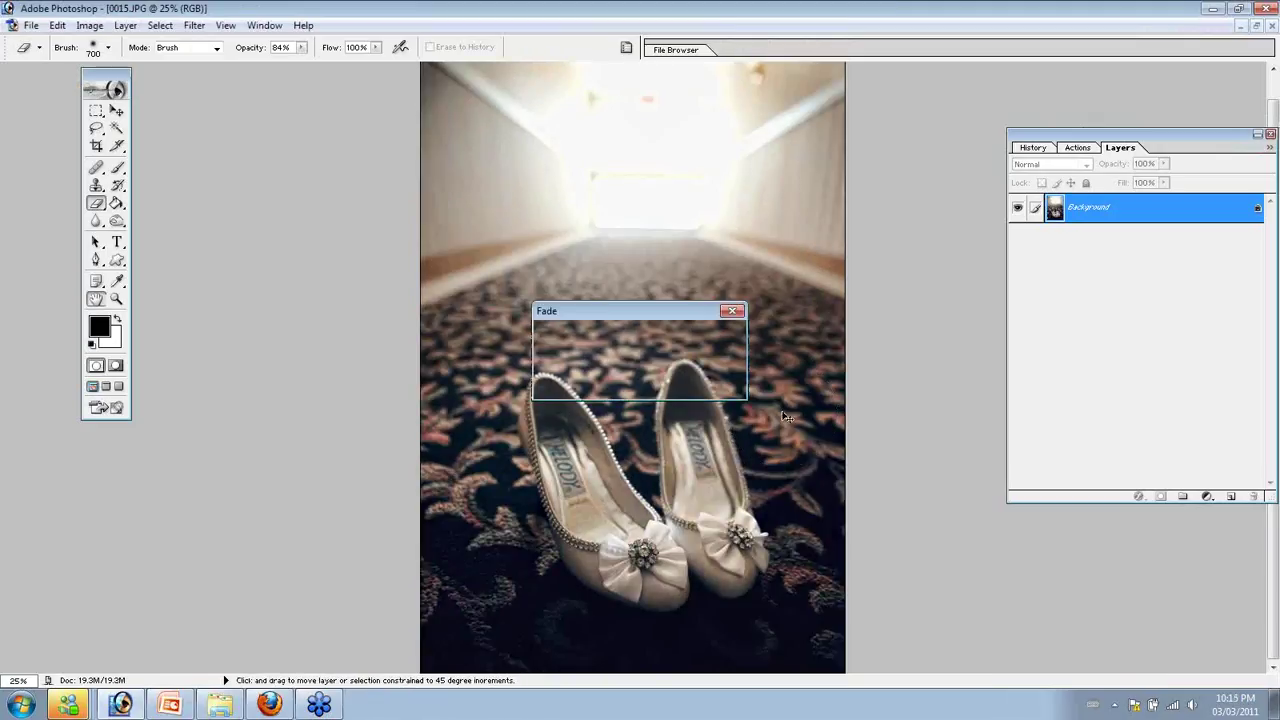
{"action": "mouse_move", "coordinate": [667, 355]}
{"action": "left_mouse_down"}
{"action": "mouse_move", "coordinate": [613, 357]}
{"action": "mouse_move", "coordinate": [634, 357]}
{"action": "left_mouse_up"}
{"action": "left_click", "coordinate": [709, 336]}
{"action": "key", "text": "e"}
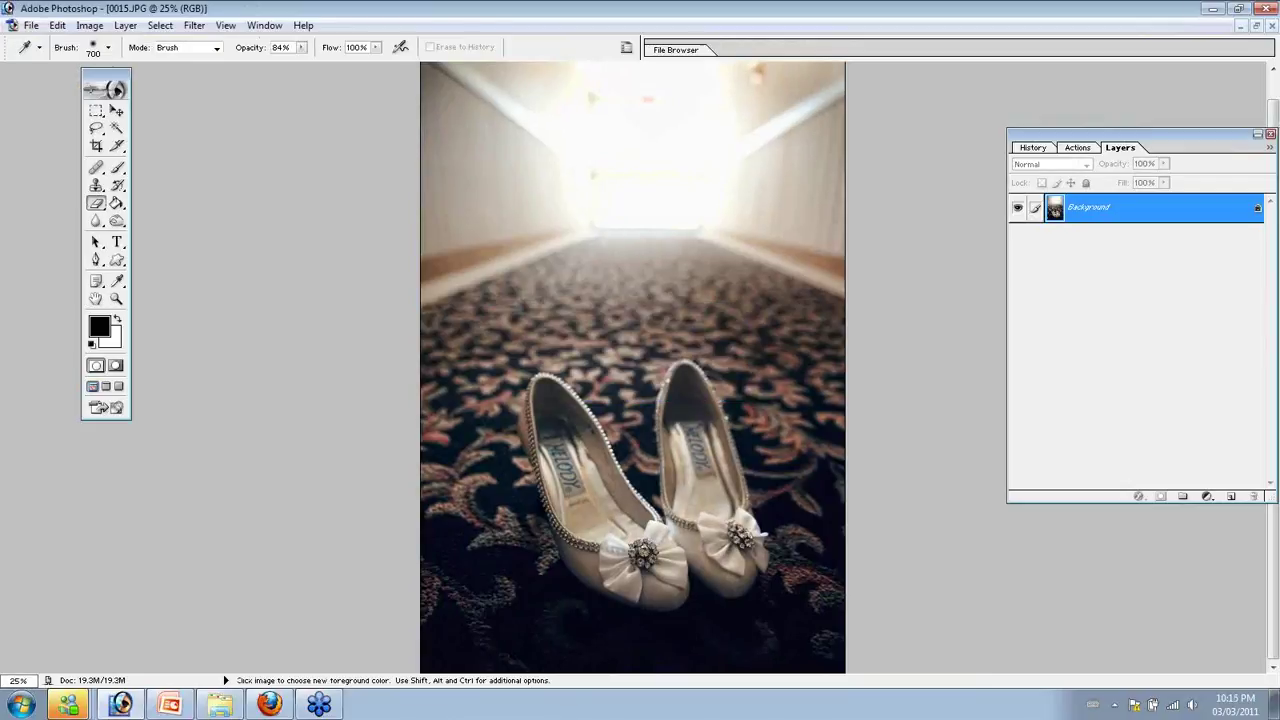
{"action": "left_click", "coordinate": [57, 26]}
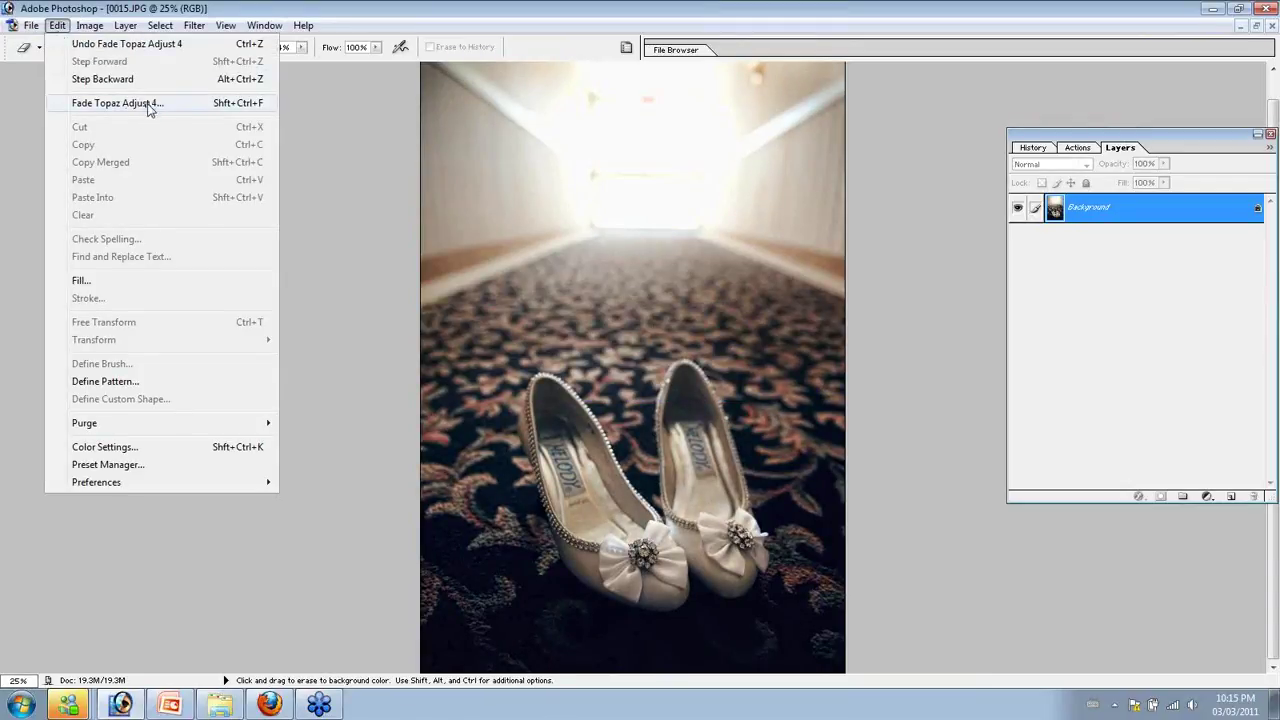
{"action": "left_click", "coordinate": [357, 125]}
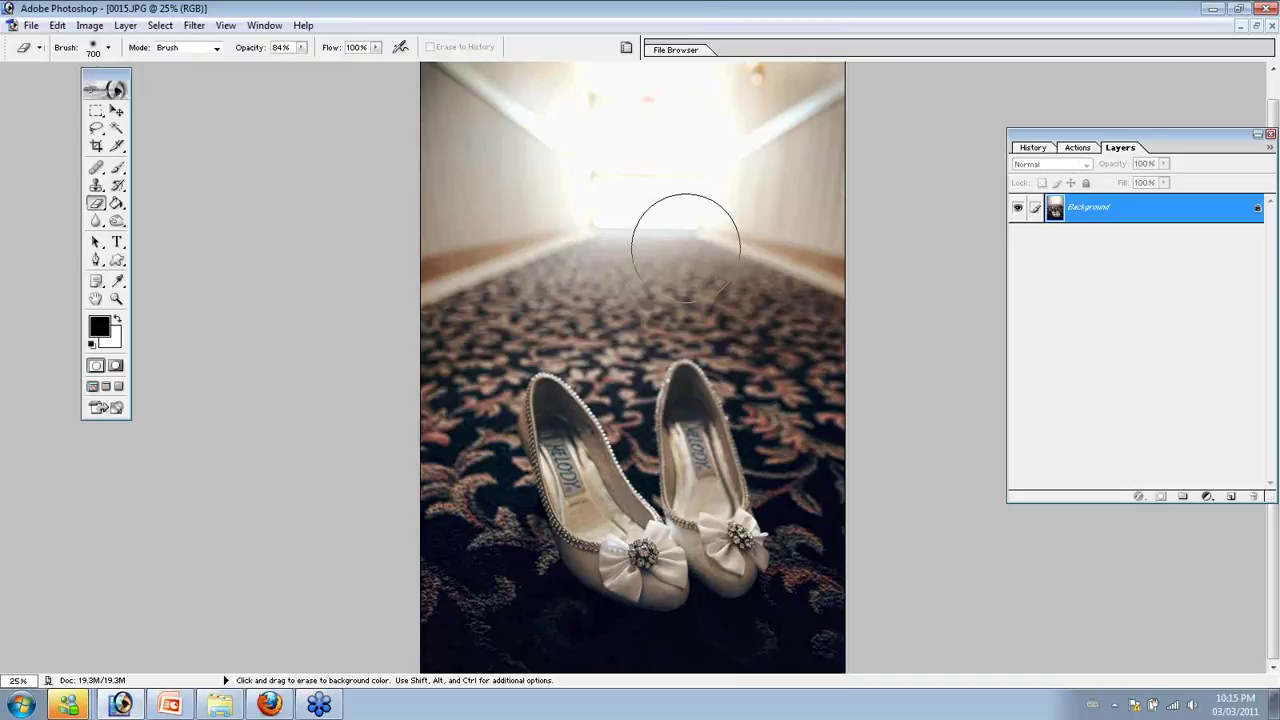
Compare the shoe photo before and after the fade by undoing and redoing it
{"action": "key", "text": "ctrl+z"}
{"action": "key", "text": "ctrl+z"}
{"action": "key", "text": "ctrl+z"}
{"action": "key", "text": "ctrl+z"}
Save 0015.JPG as a baseline standard JPEG at Maximum quality 10 and close it
{"action": "key", "text": "ctrl+s"}
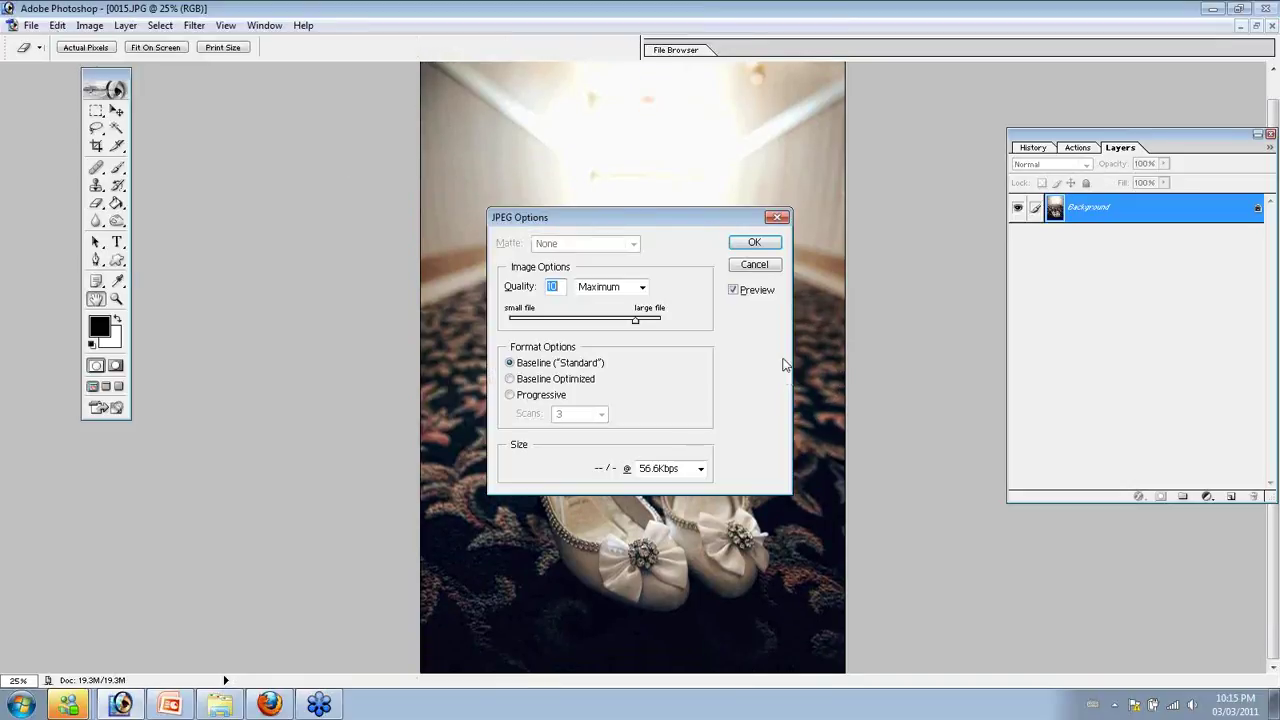
{"action": "left_click", "coordinate": [759, 240]}
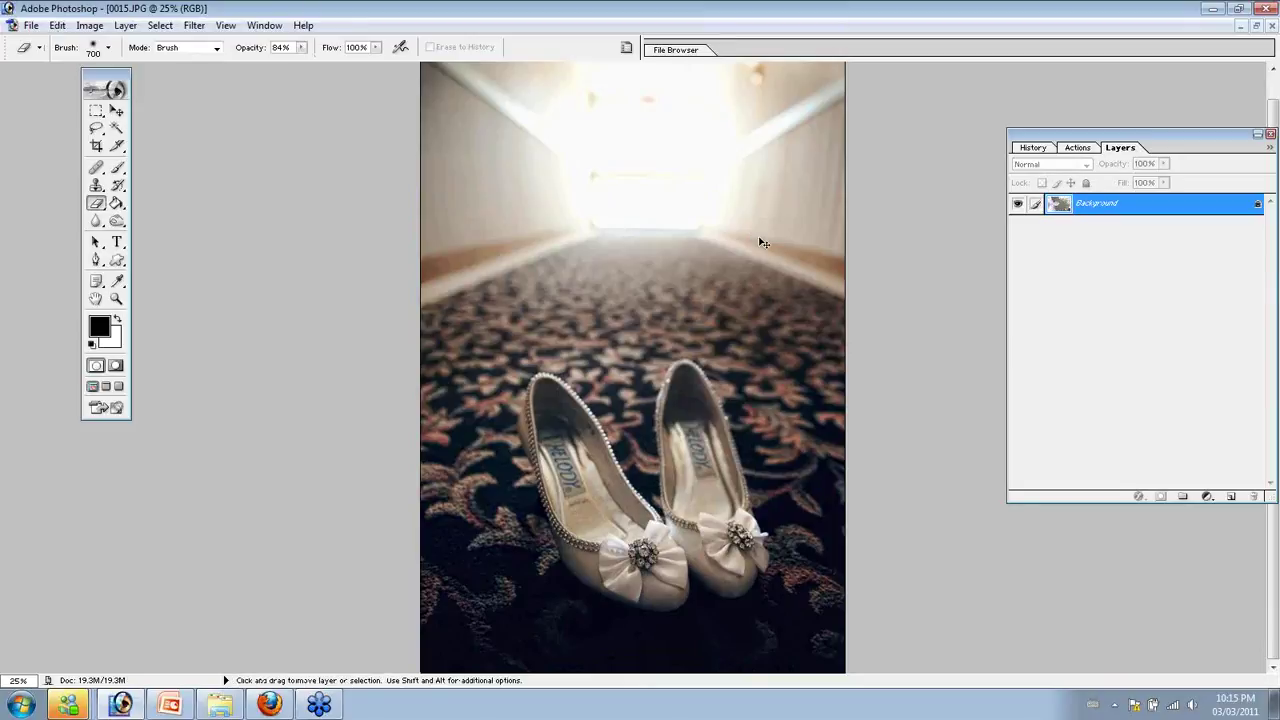
{"action": "key", "text": "ctrl+w"}
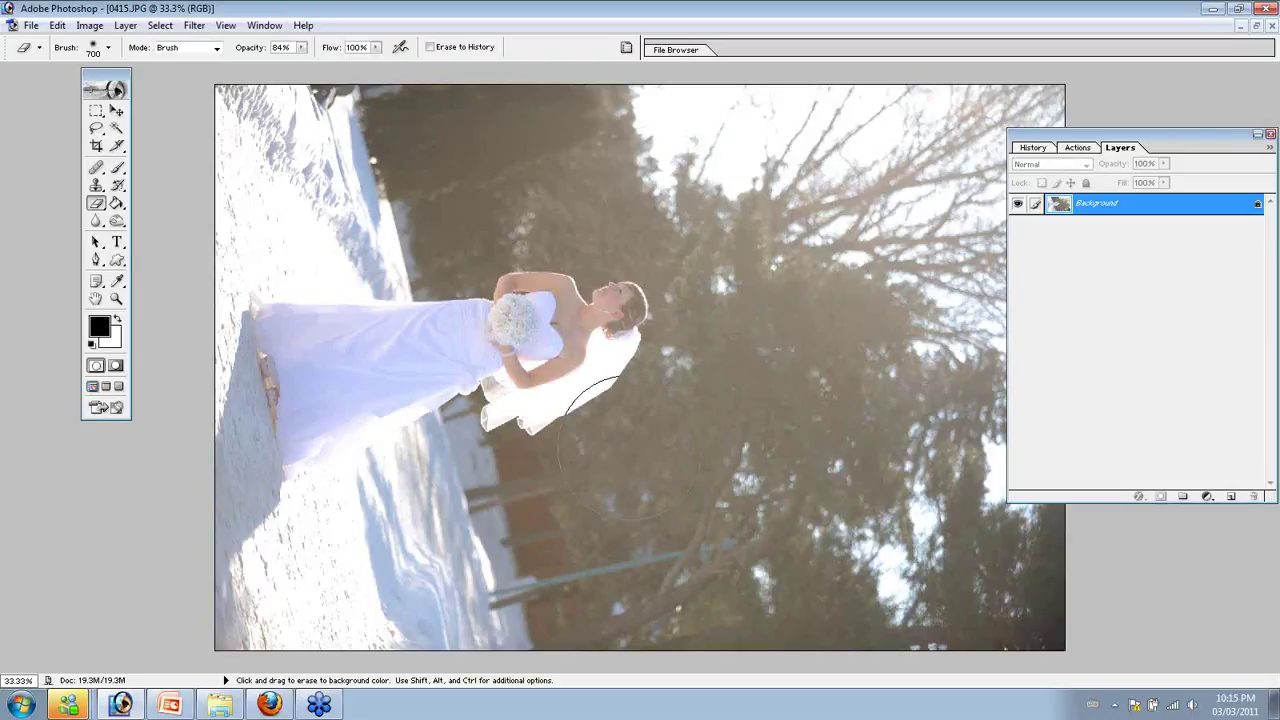
Rotate the bride photo 0415.JPG upright into portrait orientation and show the whole image at 16.7%
{"action": "key", "text": "ctrl+alt+r"}
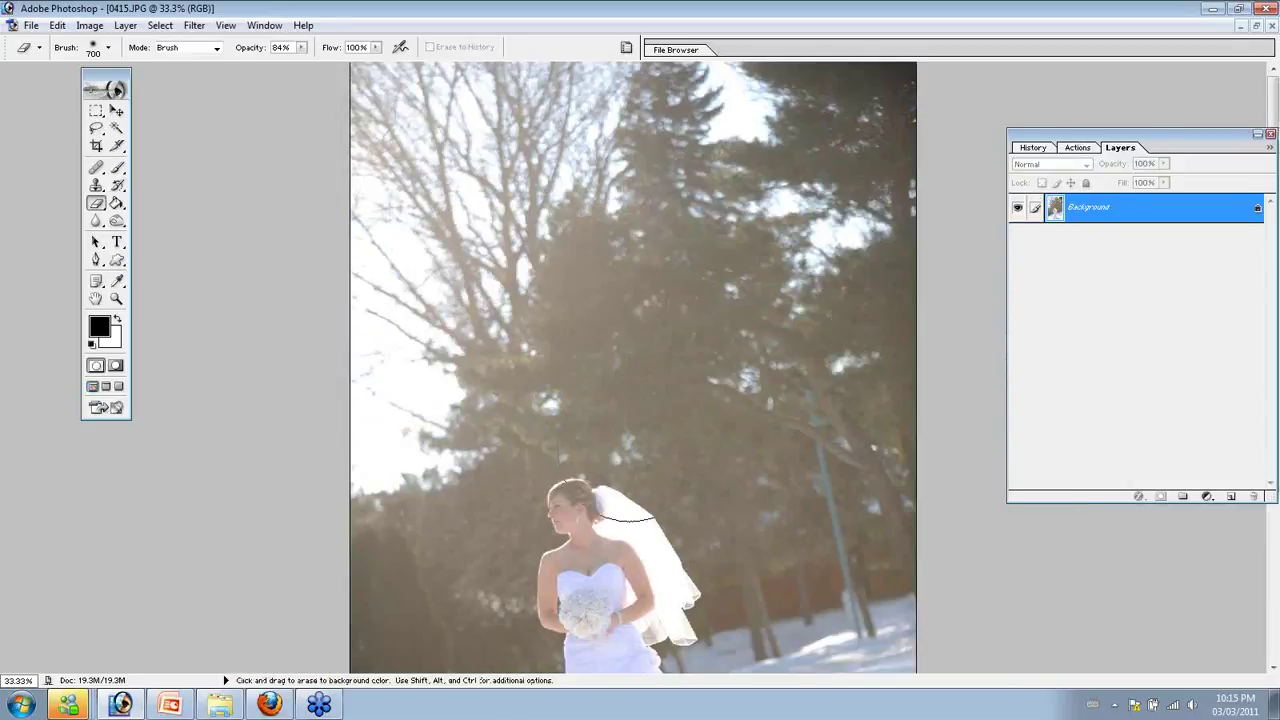
{"action": "scroll", "coordinate": [613, 458], "scroll_direction": "down", "scroll_amount": 1}
{"action": "left_click", "coordinate": [116, 298]}
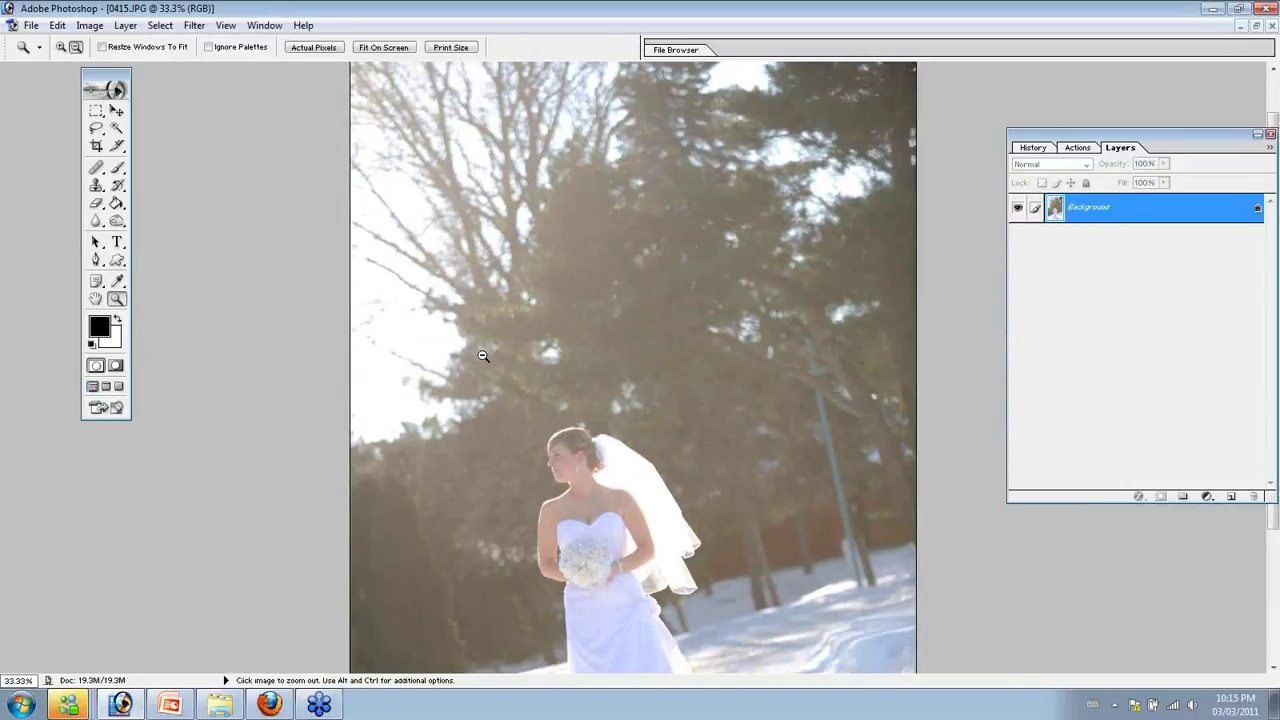
{"action": "left_click", "coordinate": [592, 402], "text": "alt"}
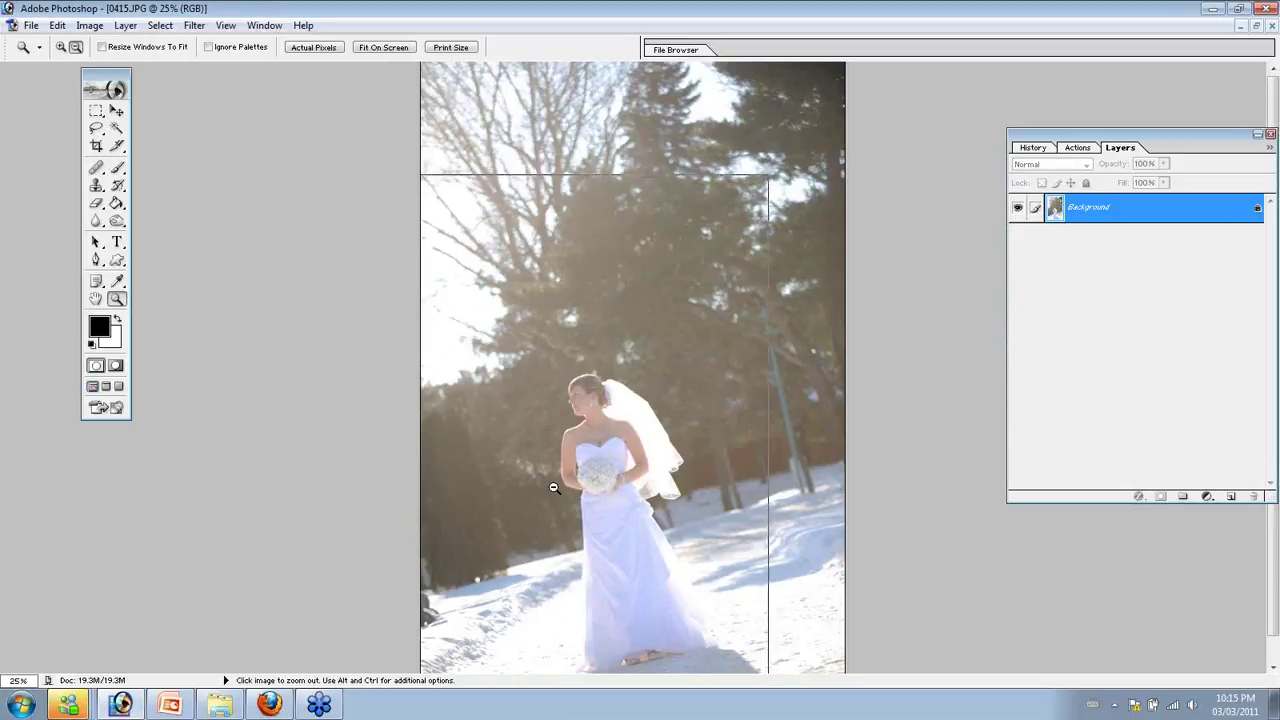
{"action": "left_click", "coordinate": [552, 488], "text": "alt"}
{"action": "key", "text": "F2"}
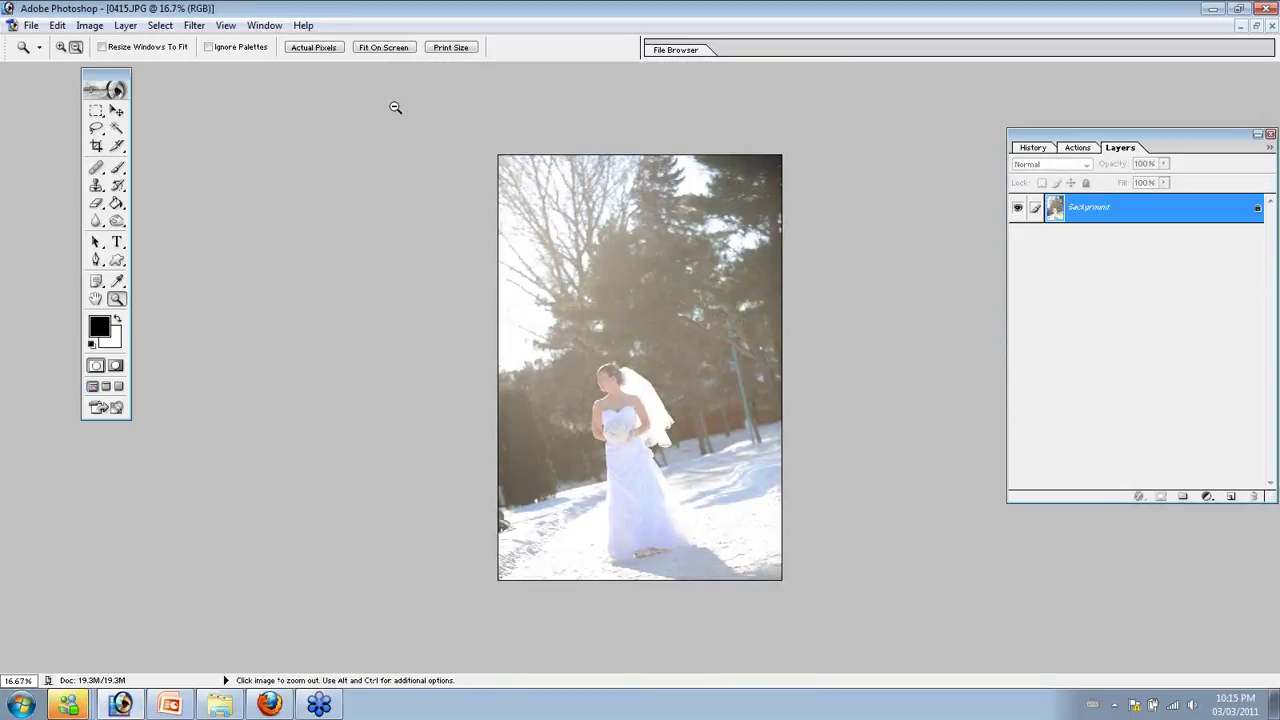
Apply Topaz Adjust 4 to the bride photo with its loaded settings after comparing the preview with the original
{"action": "left_click", "coordinate": [194, 25]}
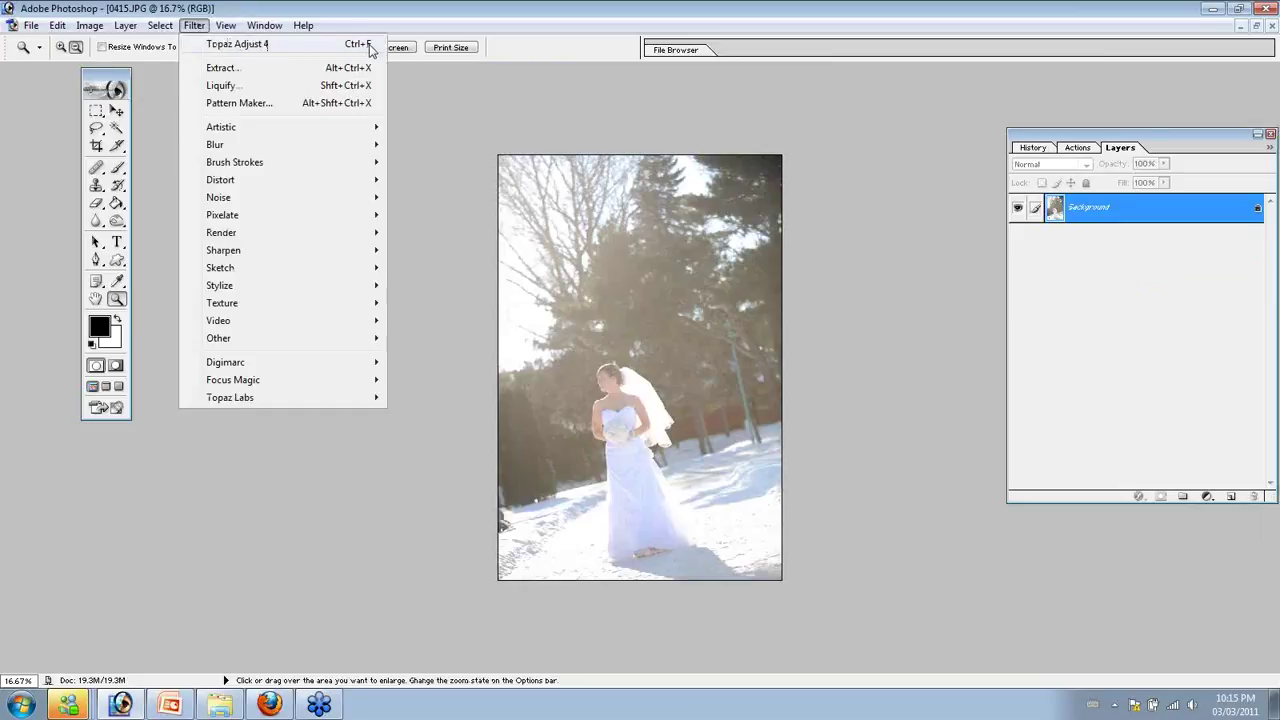
{"action": "mouse_move", "coordinate": [297, 397]}
{"action": "left_click", "coordinate": [445, 397]}
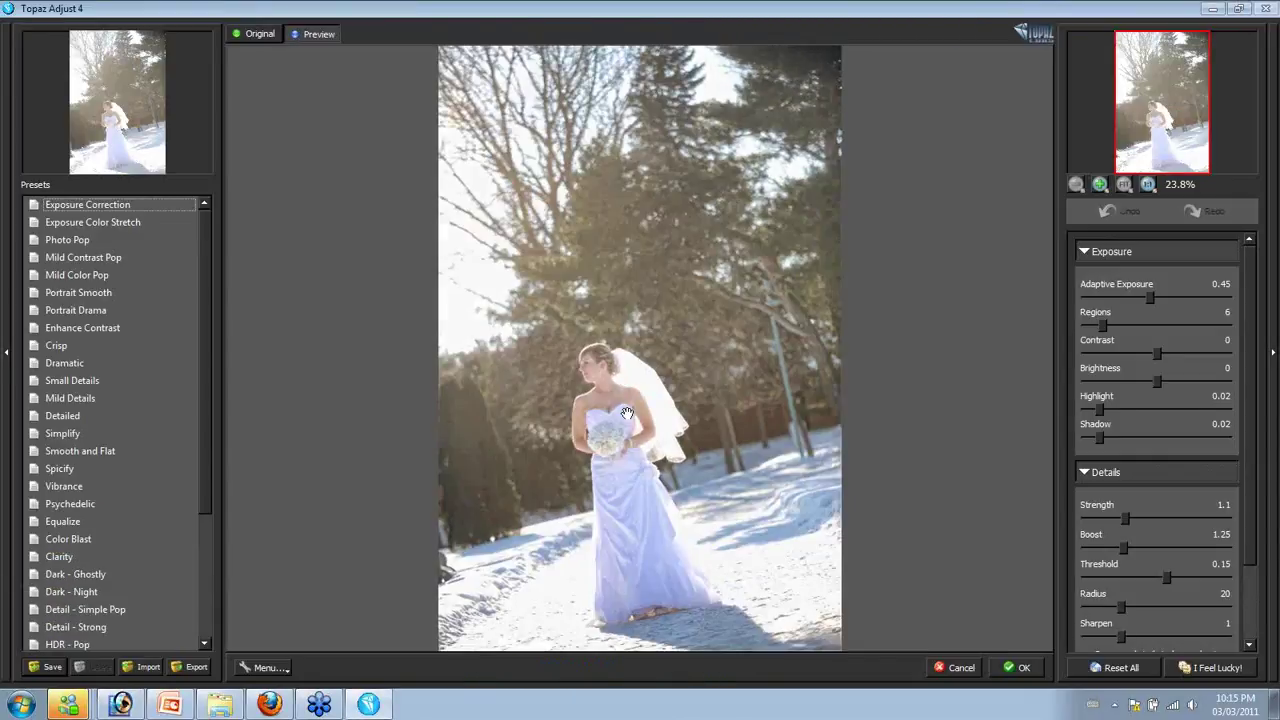
{"action": "left_click", "coordinate": [725, 401]}
{"action": "left_click", "coordinate": [725, 401]}
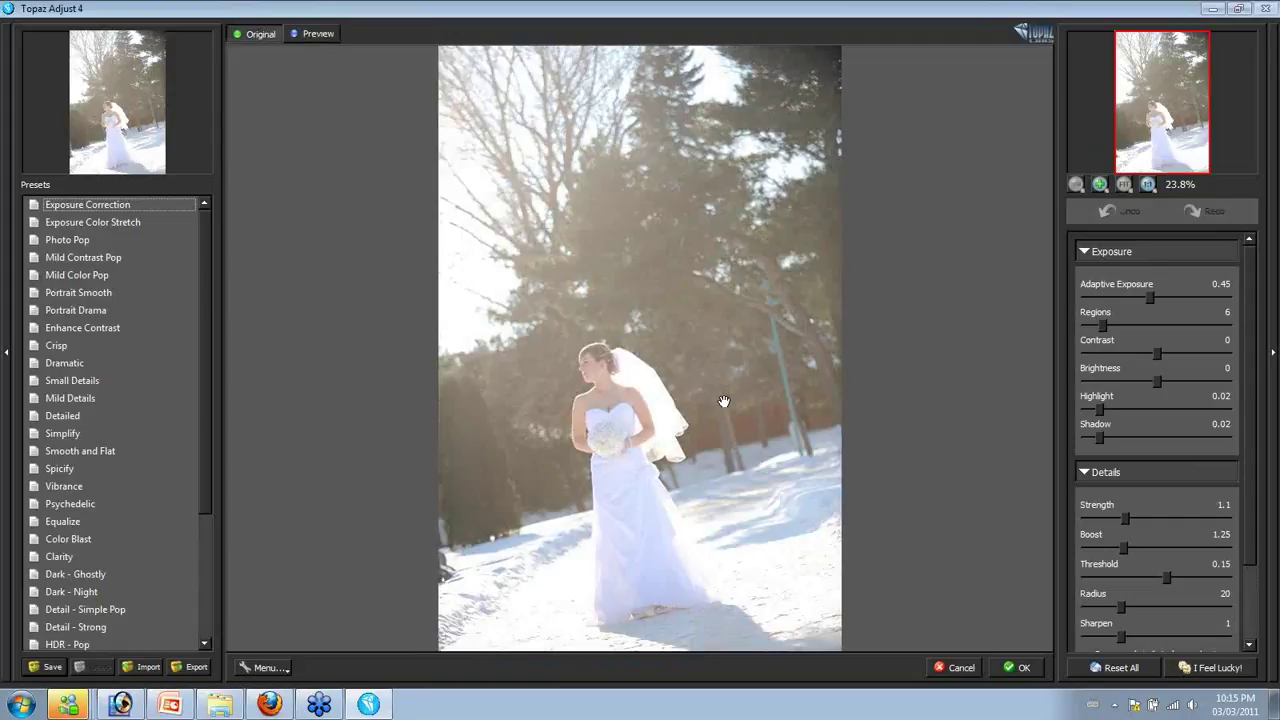
{"action": "left_click", "coordinate": [1018, 668]}
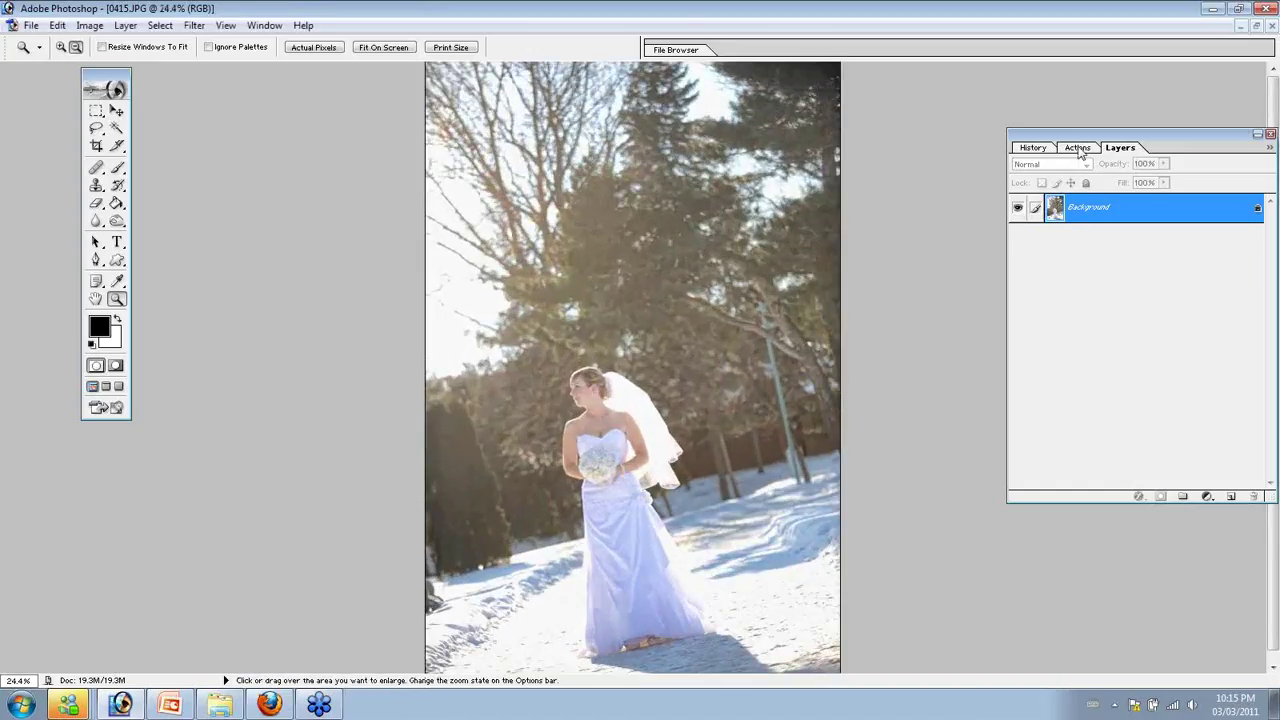
Look through the action sets and collapse the One Click Wonders set to reach the robsfaves actions
{"action": "left_click", "coordinate": [1078, 148]}
{"action": "scroll", "coordinate": [1150, 340], "scroll_direction": "up", "scroll_amount": 3}
{"action": "scroll", "coordinate": [1154, 342], "scroll_direction": "down", "scroll_amount": 10}
{"action": "scroll", "coordinate": [1155, 343], "scroll_direction": "down", "scroll_amount": 1}
{"action": "scroll", "coordinate": [1155, 342], "scroll_direction": "up", "scroll_amount": 1}
{"action": "scroll", "coordinate": [1155, 342], "scroll_direction": "down", "scroll_amount": 4}
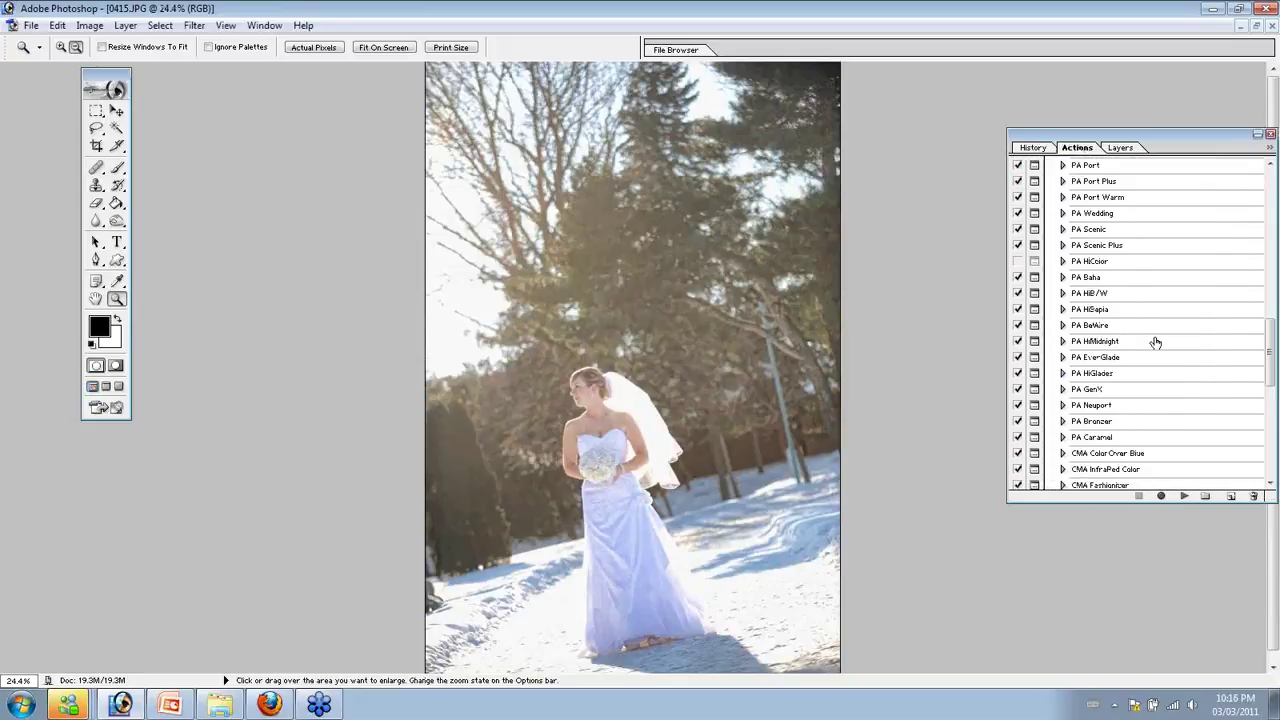
{"action": "scroll", "coordinate": [1150, 298], "scroll_direction": "up", "scroll_amount": 1}
{"action": "scroll", "coordinate": [1147, 302], "scroll_direction": "up", "scroll_amount": 3}
{"action": "scroll", "coordinate": [1147, 300], "scroll_direction": "down", "scroll_amount": 3}
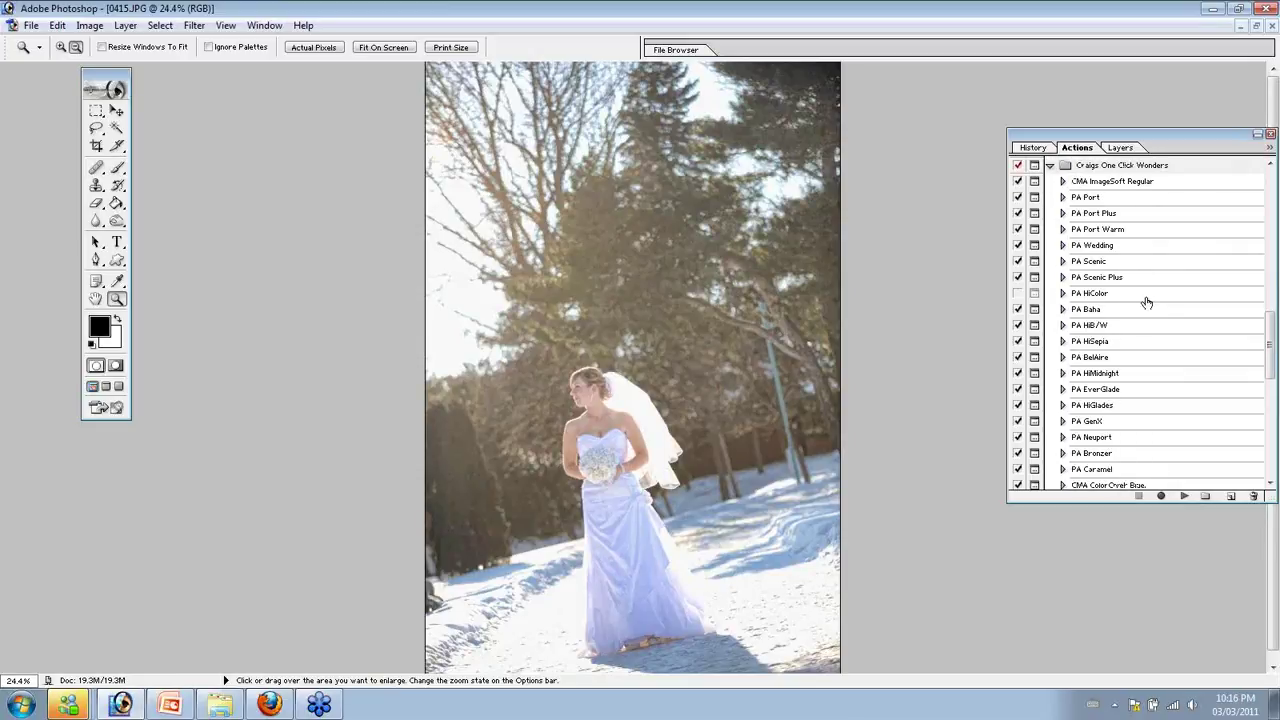
{"action": "scroll", "coordinate": [1078, 234], "scroll_direction": "up", "scroll_amount": 3}
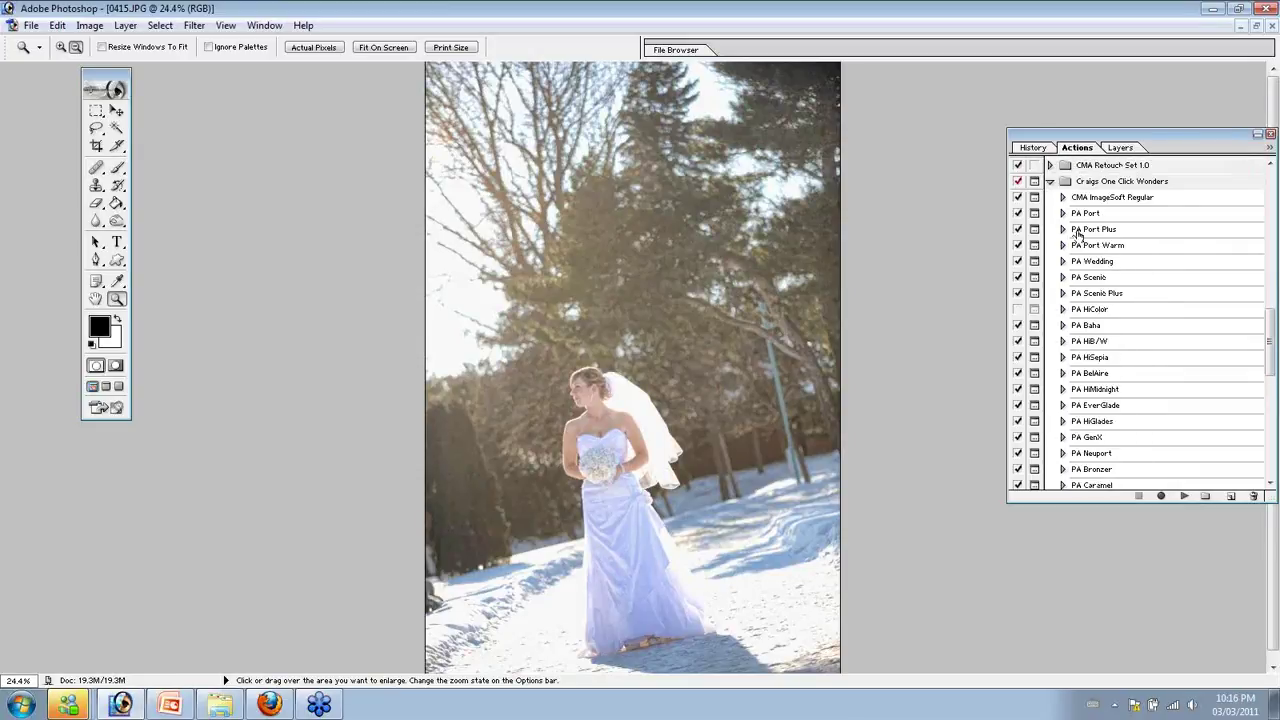
{"action": "left_click", "coordinate": [1050, 182]}
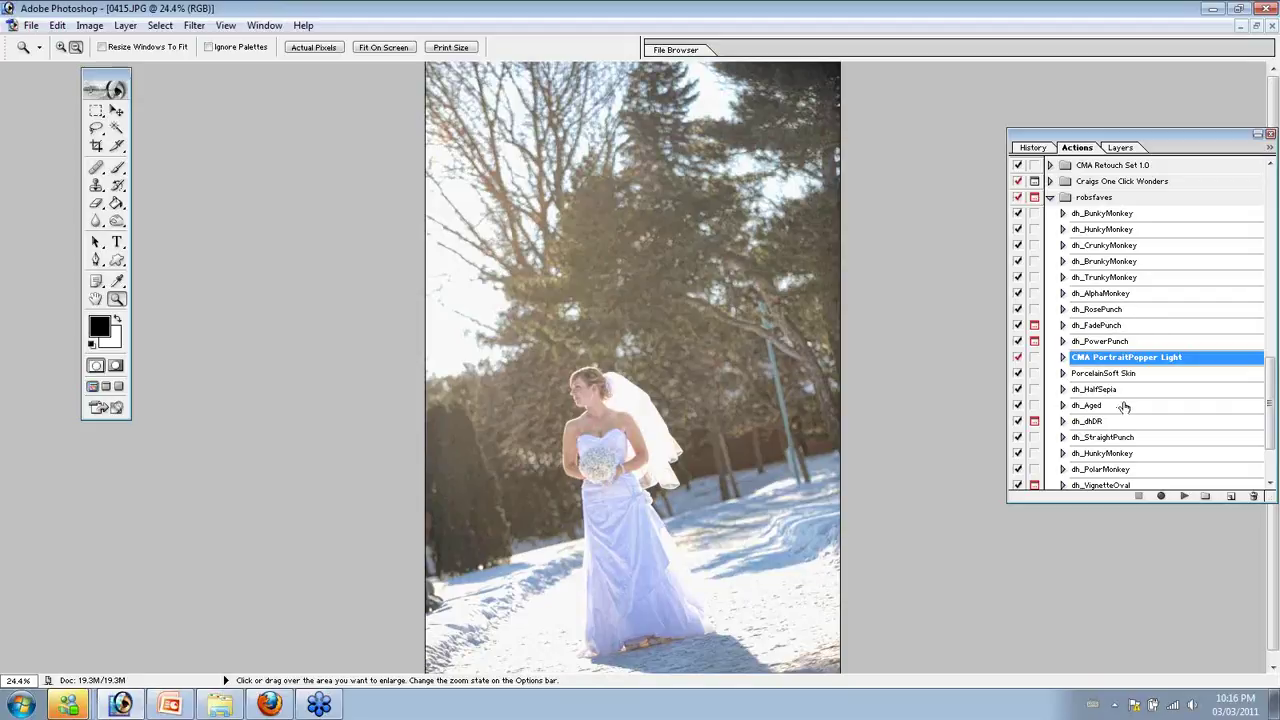
Play the dh_PolarMonkey action from the robsfaves set on the bride photo
{"action": "left_click", "coordinate": [1177, 470]}
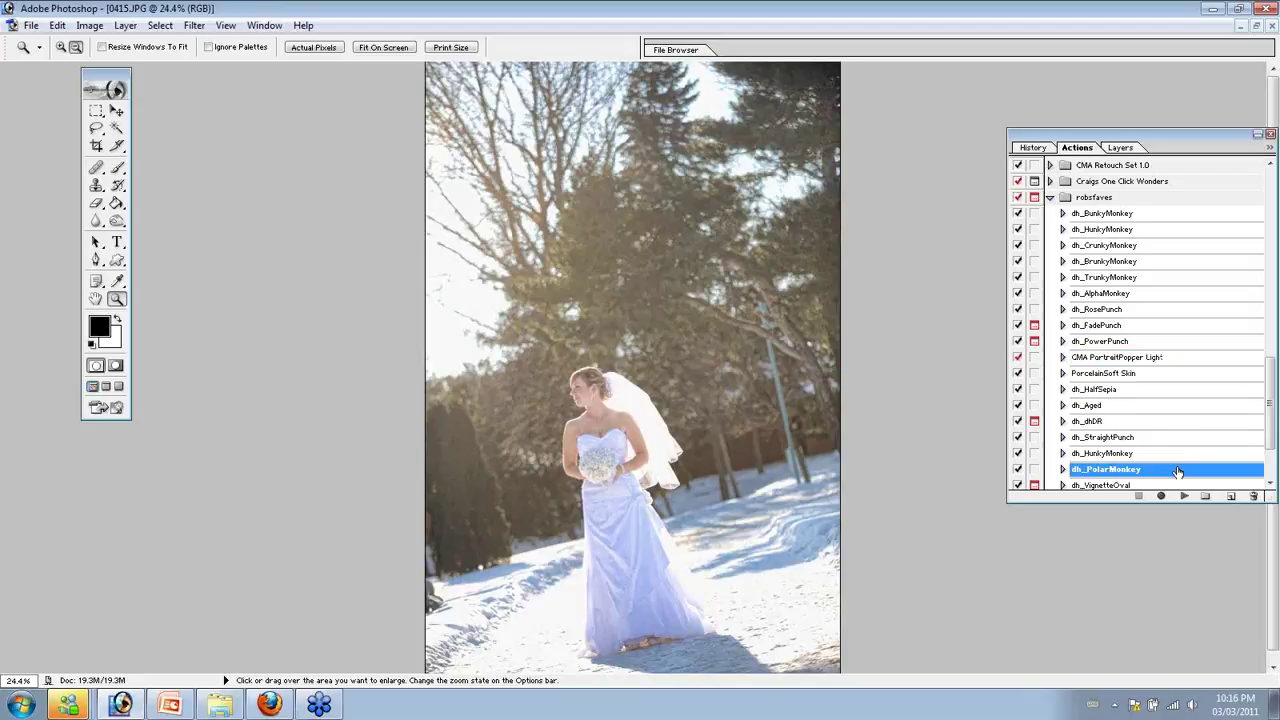
{"action": "left_click", "coordinate": [1184, 496]}
{"action": "left_click", "coordinate": [605, 268]}
Set the dh_PolarMonkey layer's opacity to 60% and merge it into the background
{"action": "left_click", "coordinate": [1121, 149]}
{"action": "left_click", "coordinate": [1164, 164]}
{"action": "left_click_drag", "start_coordinate": [1165, 182], "coordinate": [1135, 182]}
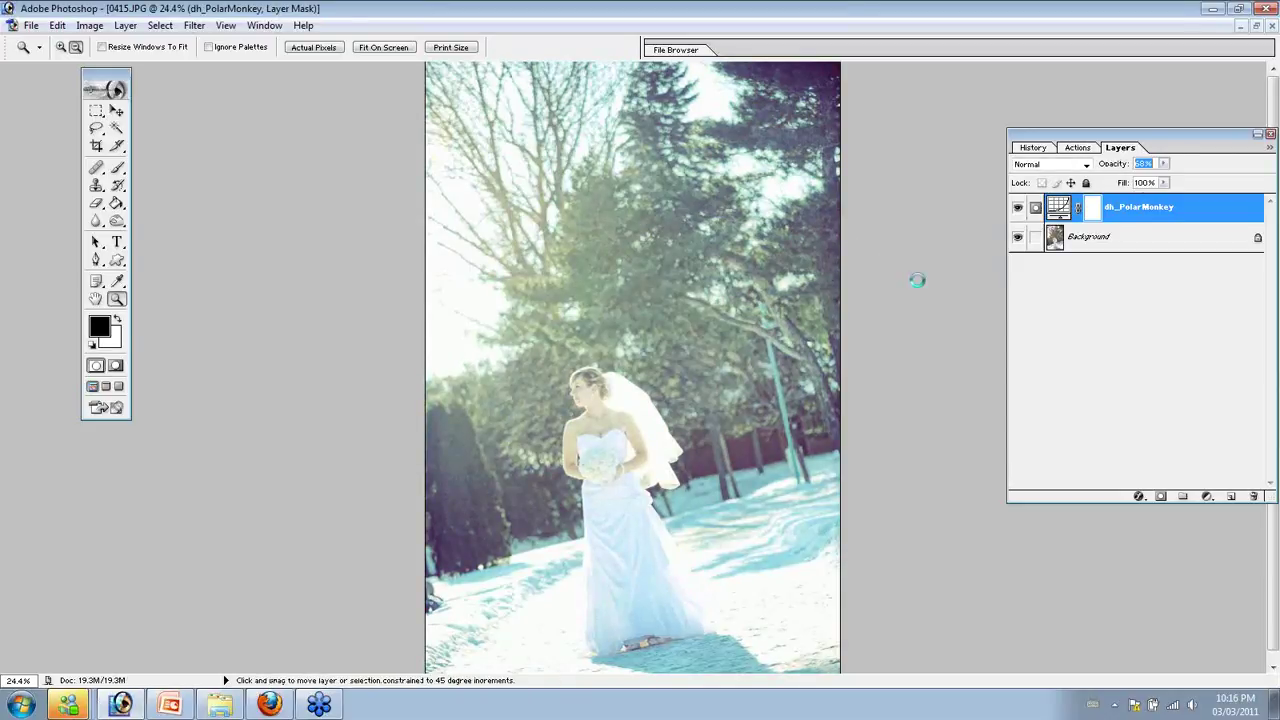
{"action": "key", "text": "ctrl+e"}
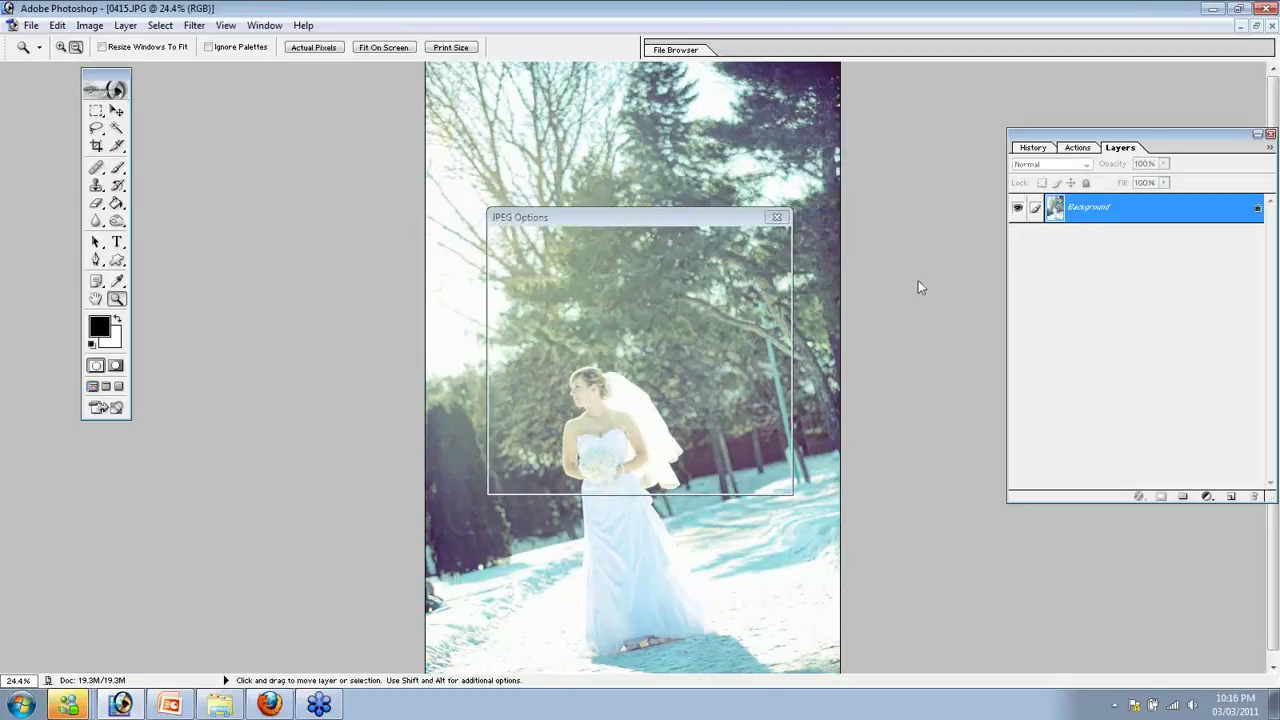
Save 0415.JPG as a JPEG and close it
{"action": "key", "text": "ctrl+s"}
{"action": "left_click", "coordinate": [769, 247]}
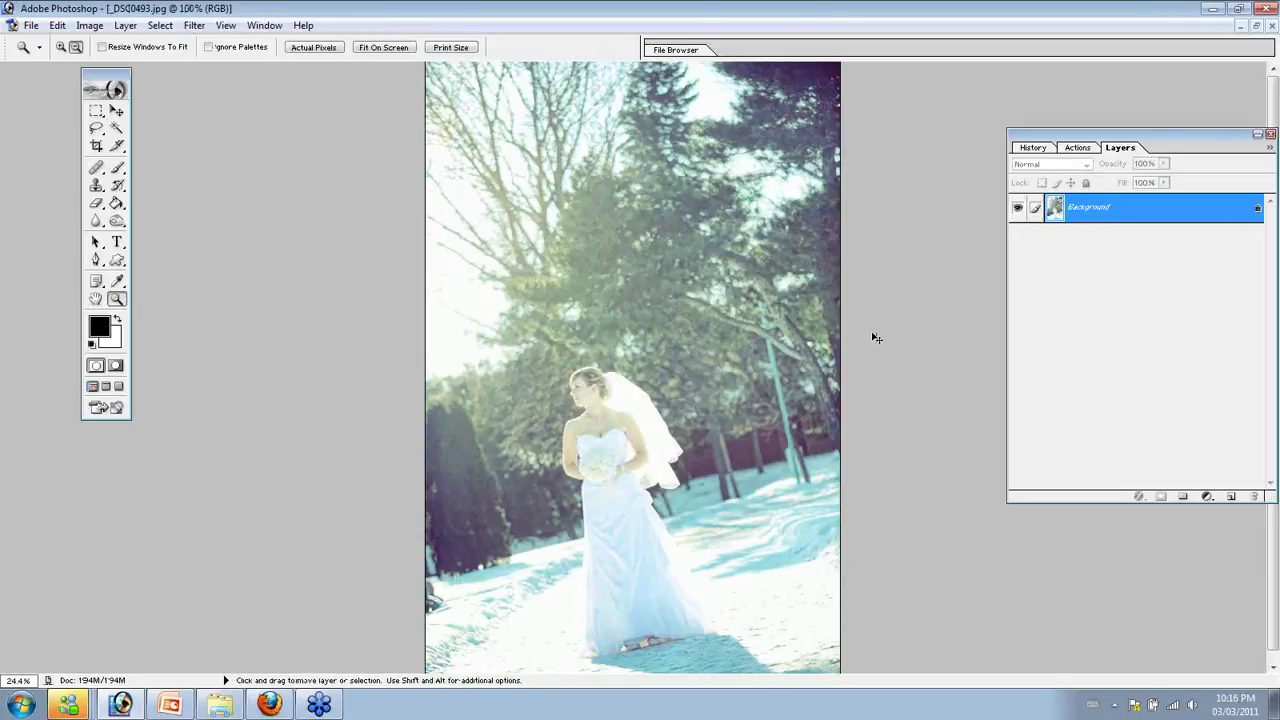
{"action": "key", "text": "ctrl+w"}
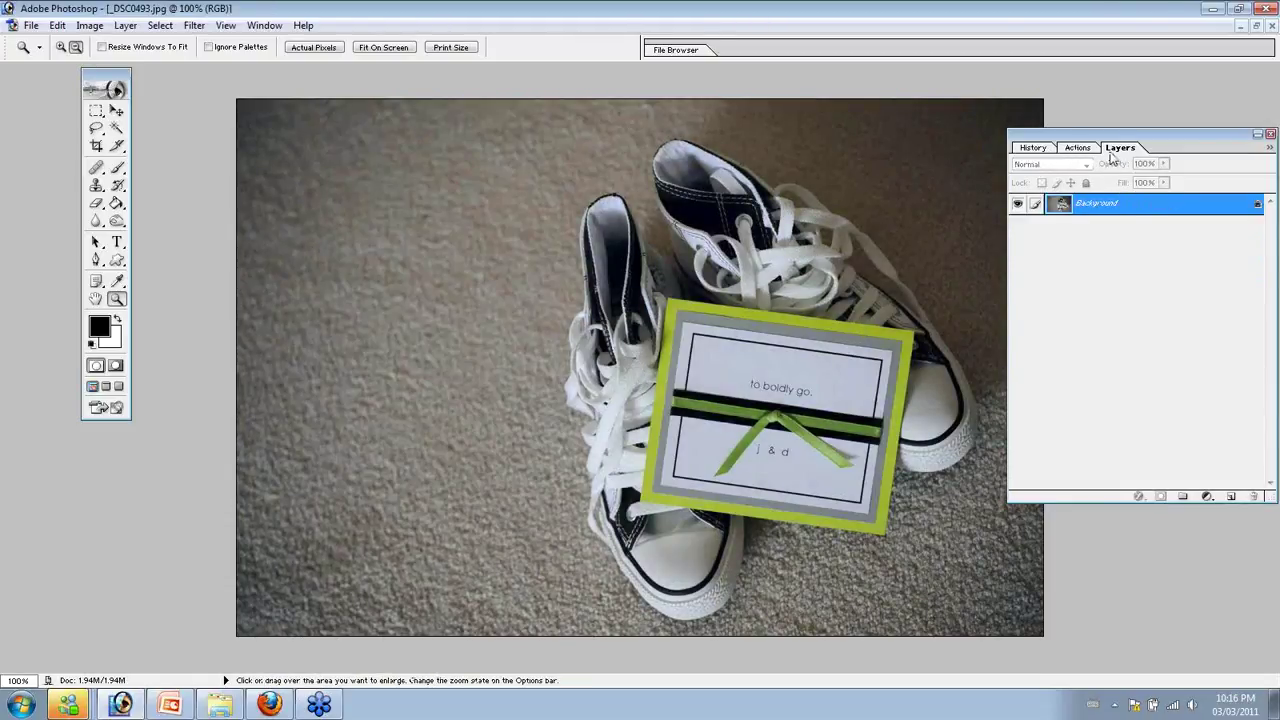
Duplicate the Background layer of the sneakers photo and set the copy's blend mode to Multiply
{"action": "left_click_drag", "start_coordinate": [1186, 209], "coordinate": [1228, 495]}
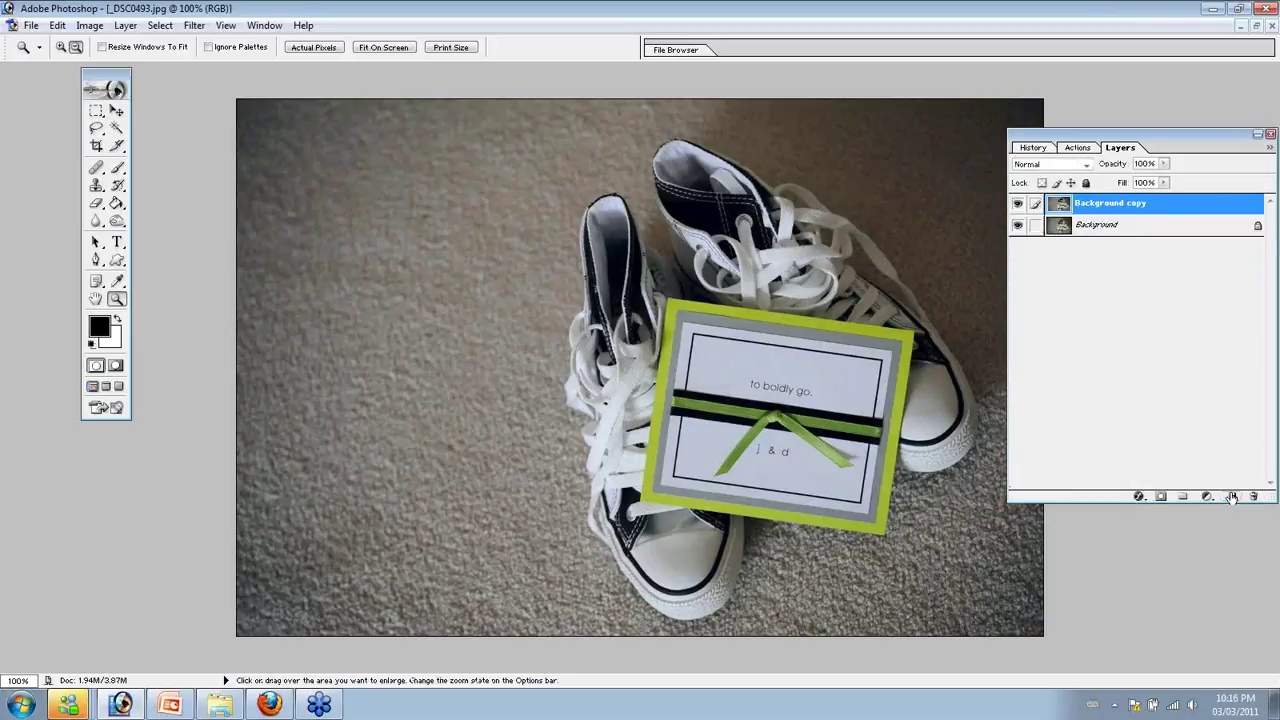
{"action": "left_click", "coordinate": [1050, 164]}
{"action": "left_click", "coordinate": [1040, 213]}
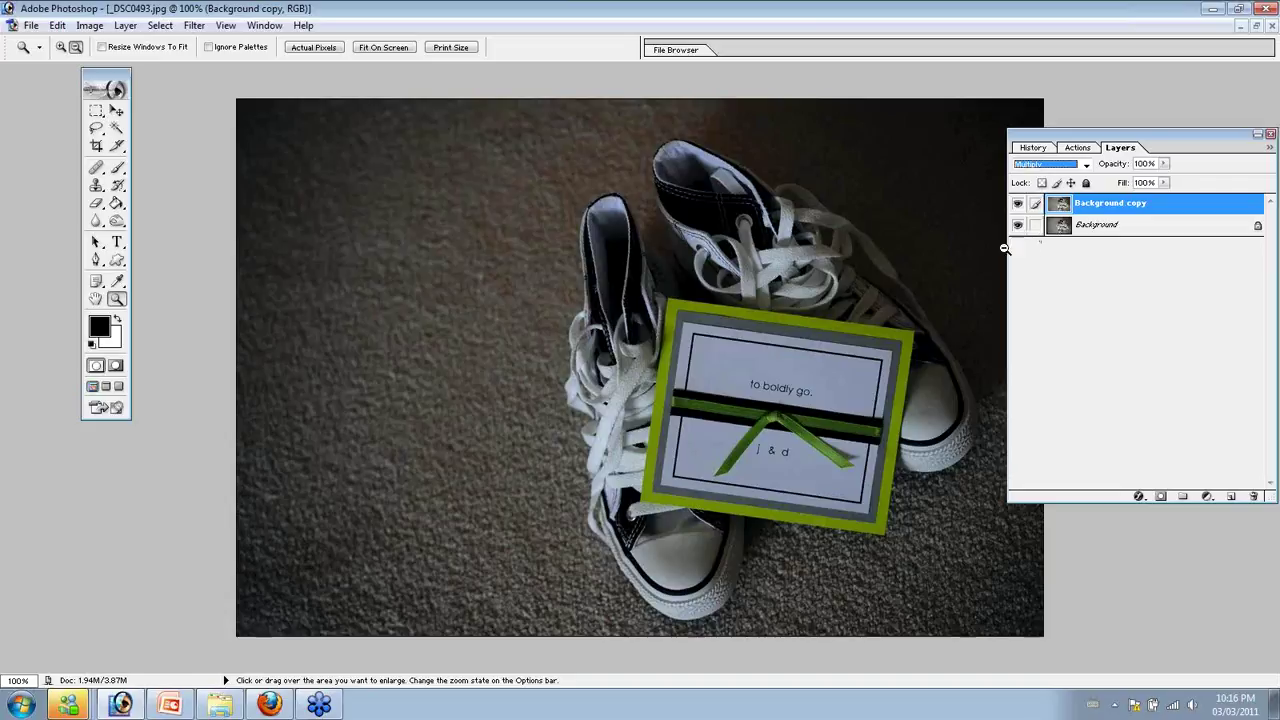
Erase the darkened copy over the card and sneakers with a large soft eraser at 84% opacity, and merge the layers
{"action": "left_click", "coordinate": [96, 203]}
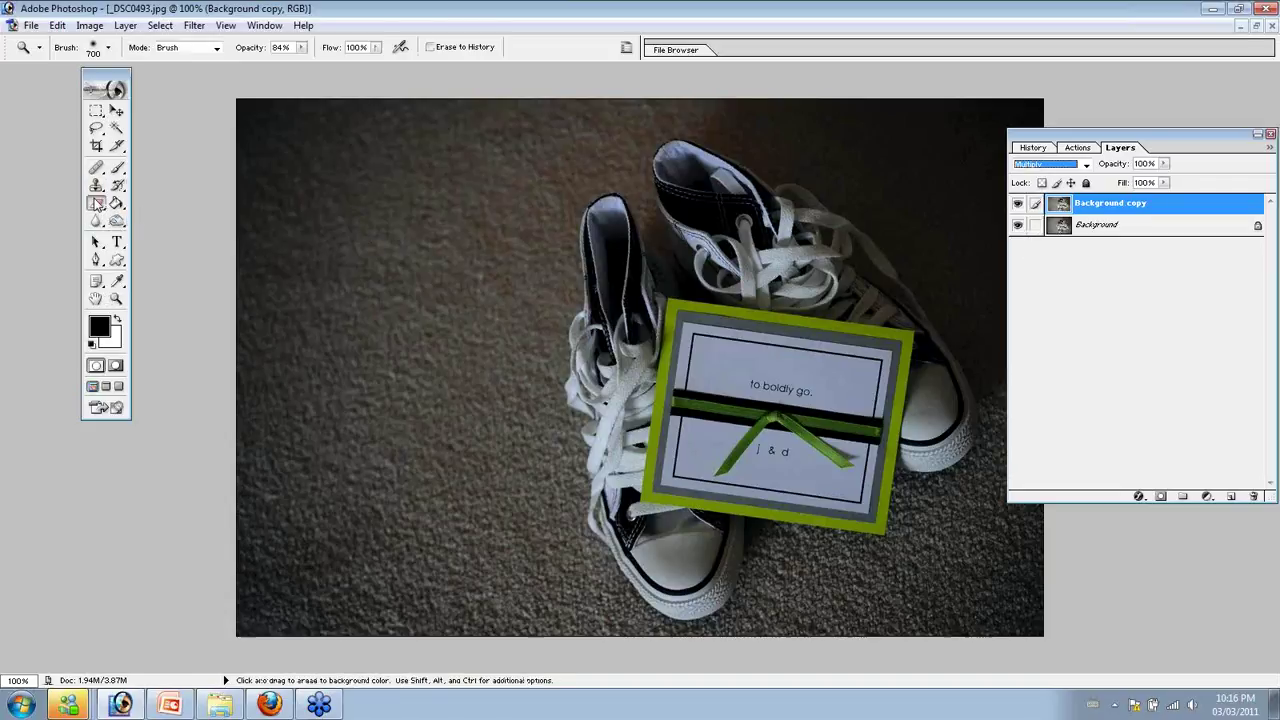
{"action": "key", "text": "bracketleft"}
{"action": "left_click_drag", "start_coordinate": [757, 371], "coordinate": [745, 365]}
{"action": "key", "text": "bracketleft"}
{"action": "key", "text": "bracketleft"}
{"action": "mouse_move", "coordinate": [730, 320]}
{"action": "left_mouse_down"}
{"action": "mouse_move", "coordinate": [800, 470]}
{"action": "mouse_move", "coordinate": [708, 330]}
{"action": "mouse_move", "coordinate": [610, 460]}
{"action": "mouse_move", "coordinate": [900, 420]}
{"action": "mouse_move", "coordinate": [790, 560]}
{"action": "mouse_move", "coordinate": [725, 455]}
{"action": "left_mouse_up"}
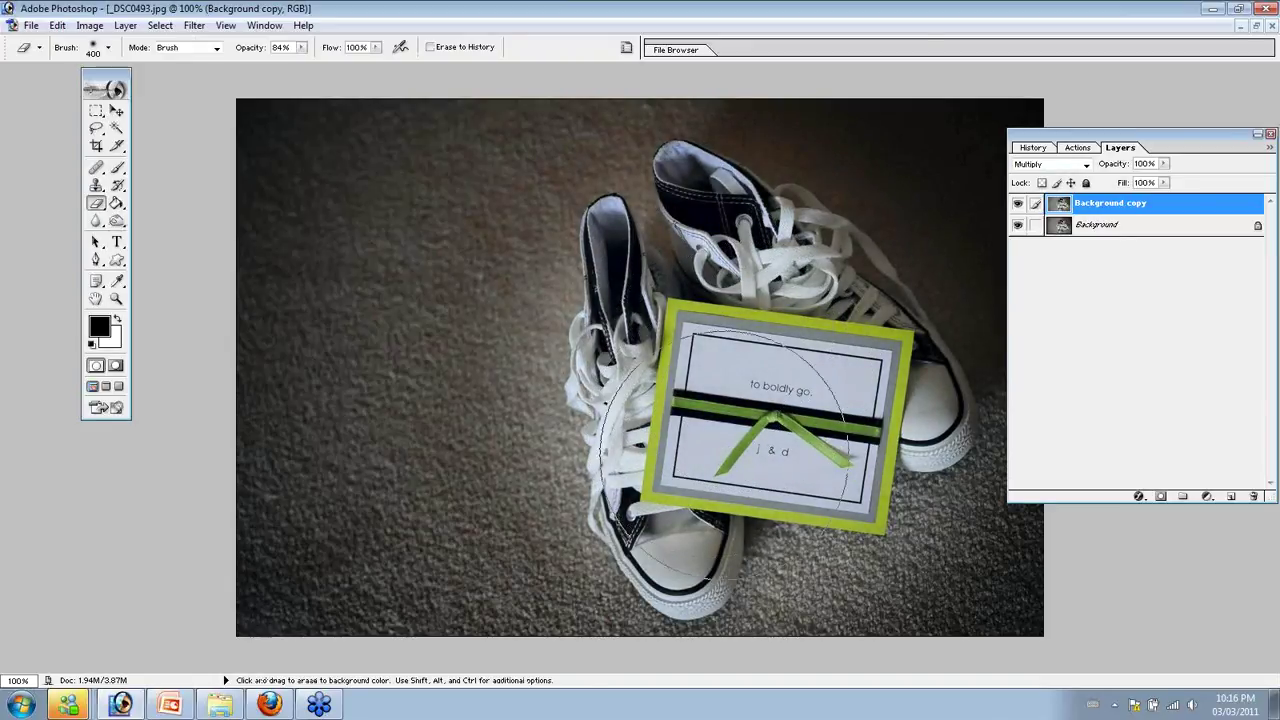
{"action": "key", "text": "ctrl+shift+e"}
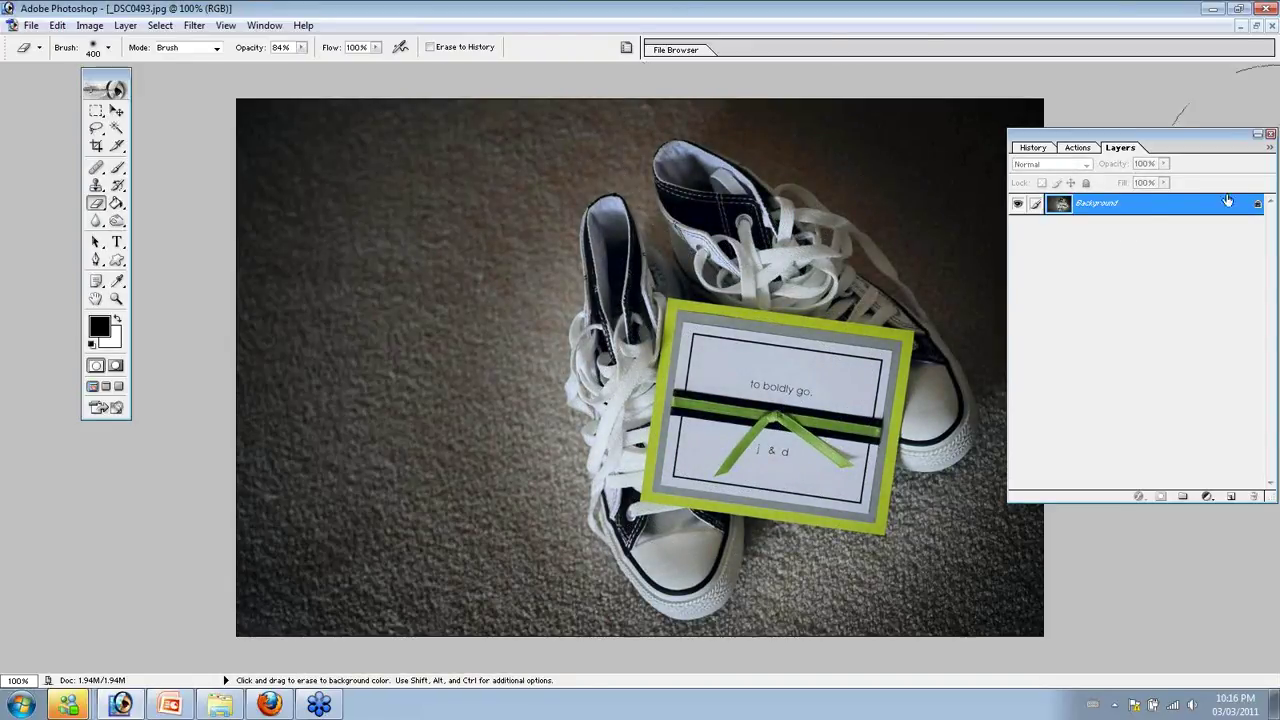
Compare the detail presets in the Topaz Adjust 4 filter and apply the Detailed preset to the sneakers photo
{"action": "left_click", "coordinate": [194, 25]}
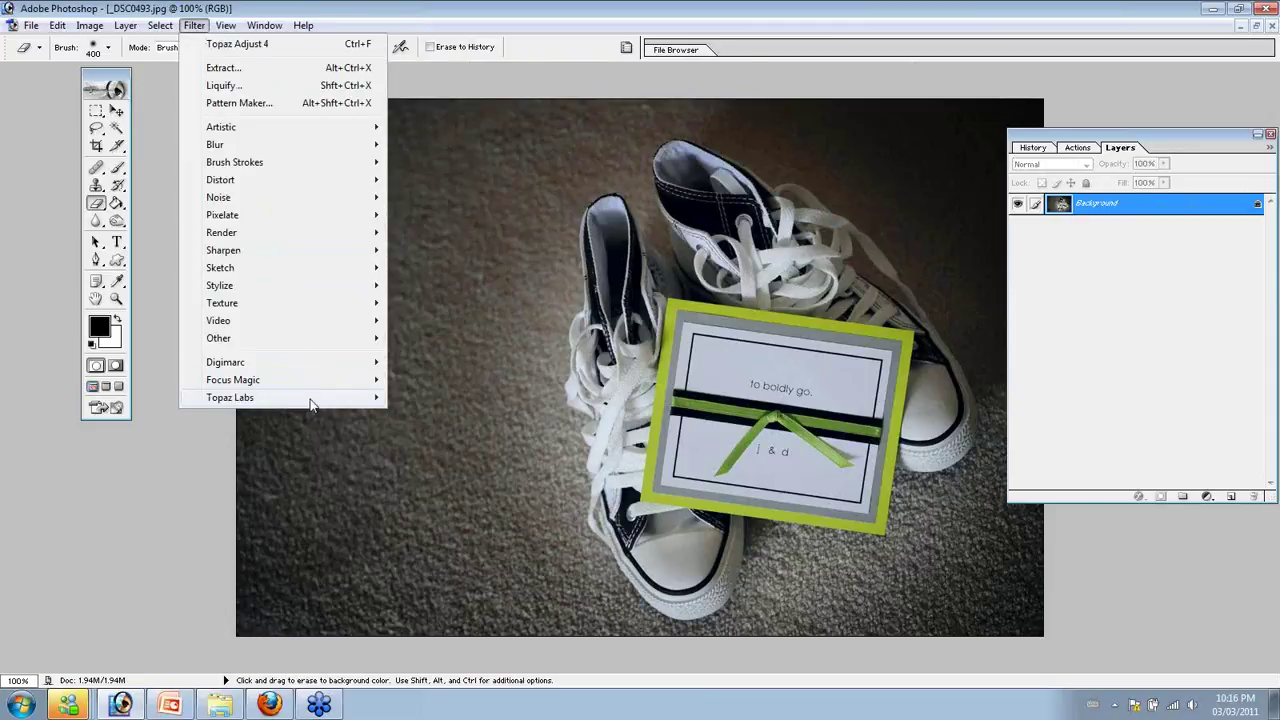
{"action": "mouse_move", "coordinate": [312, 404]}
{"action": "left_click", "coordinate": [430, 400]}
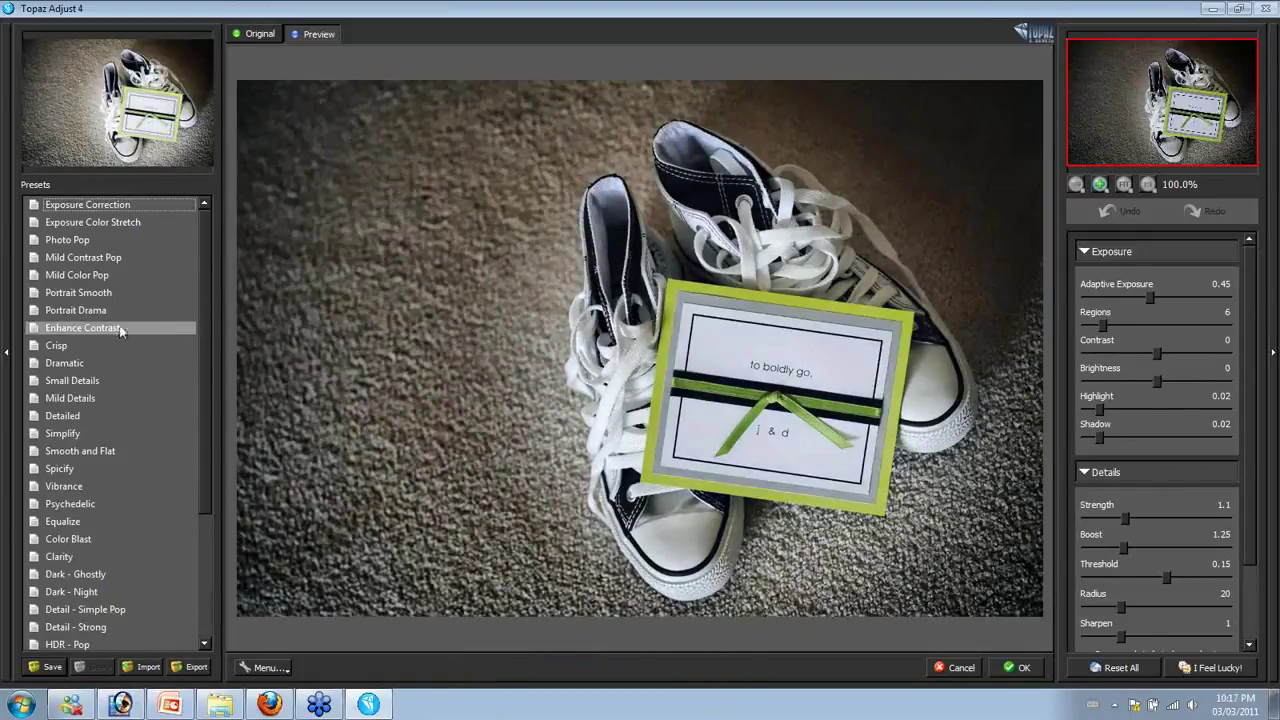
{"action": "left_click", "coordinate": [92, 381]}
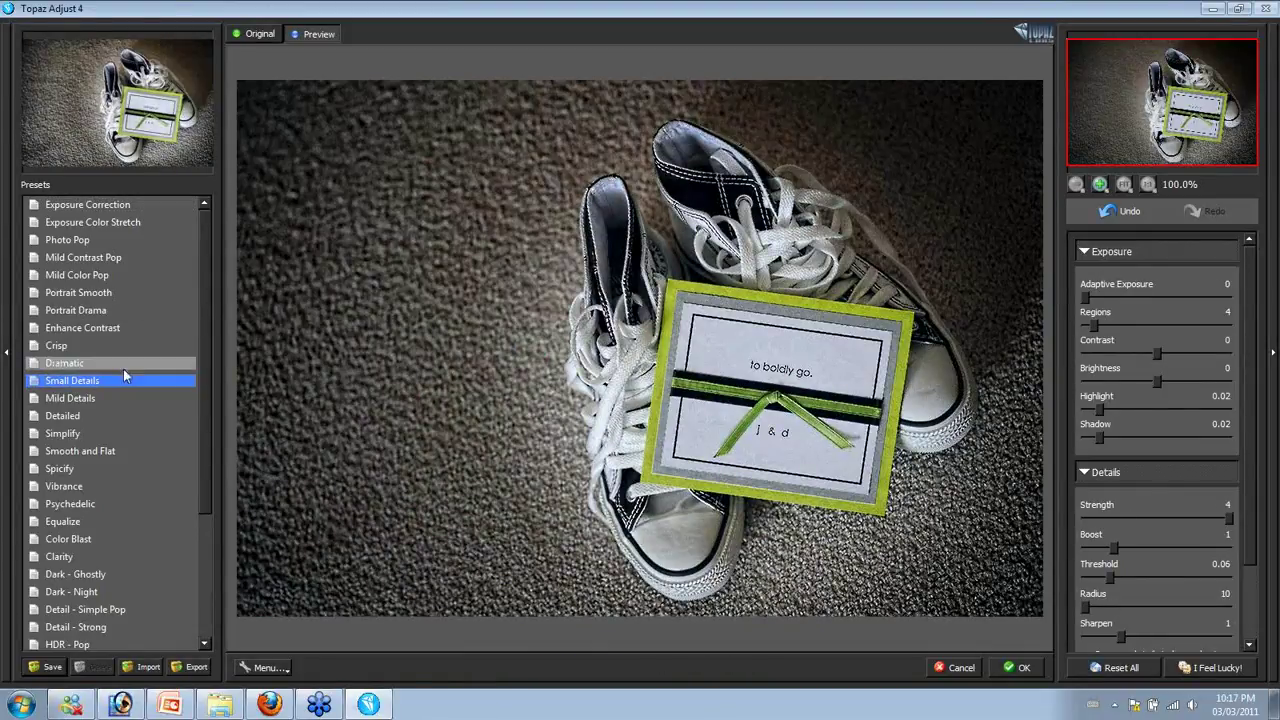
{"action": "left_click", "coordinate": [75, 415]}
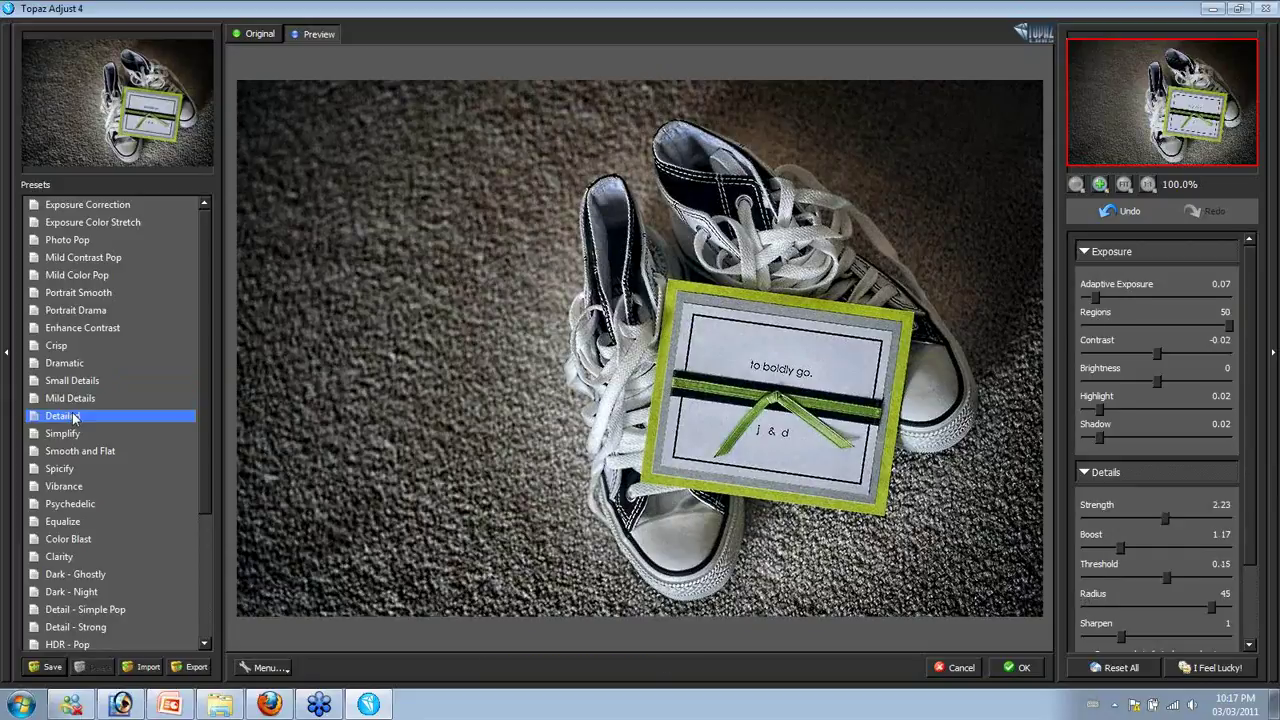
{"action": "left_click", "coordinate": [84, 402]}
{"action": "left_click", "coordinate": [76, 416]}
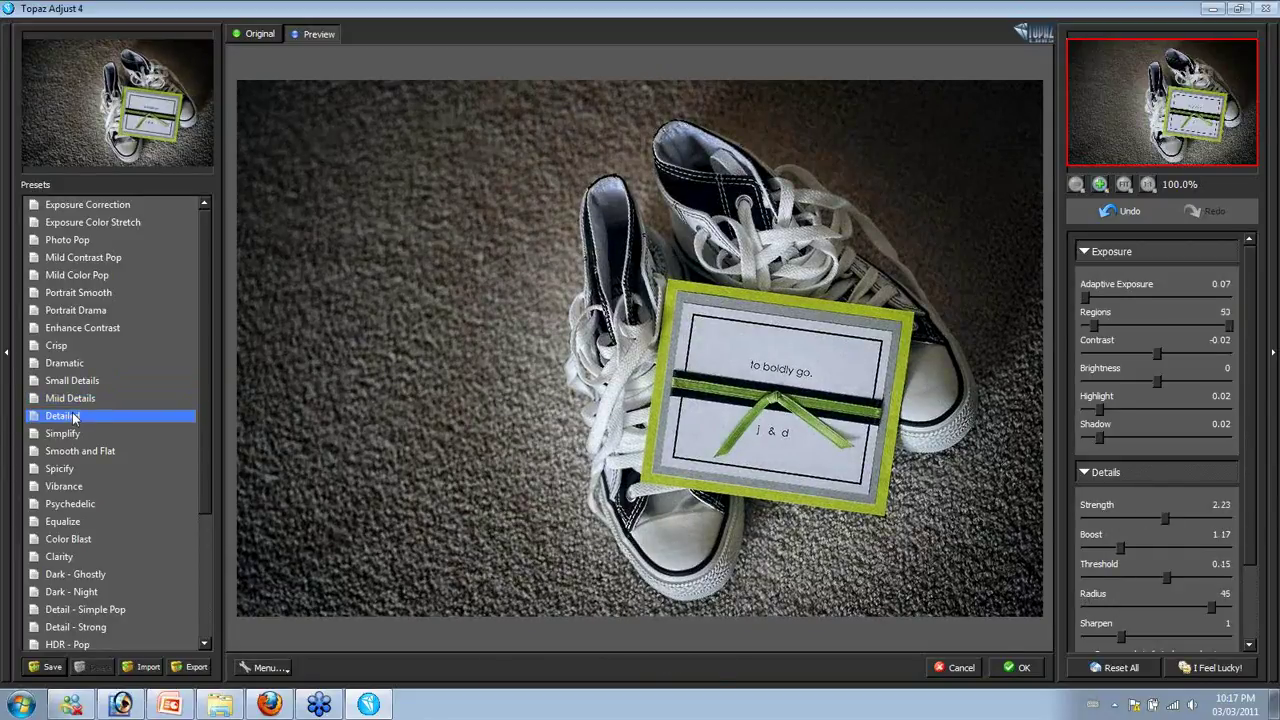
{"action": "left_click", "coordinate": [1024, 669]}
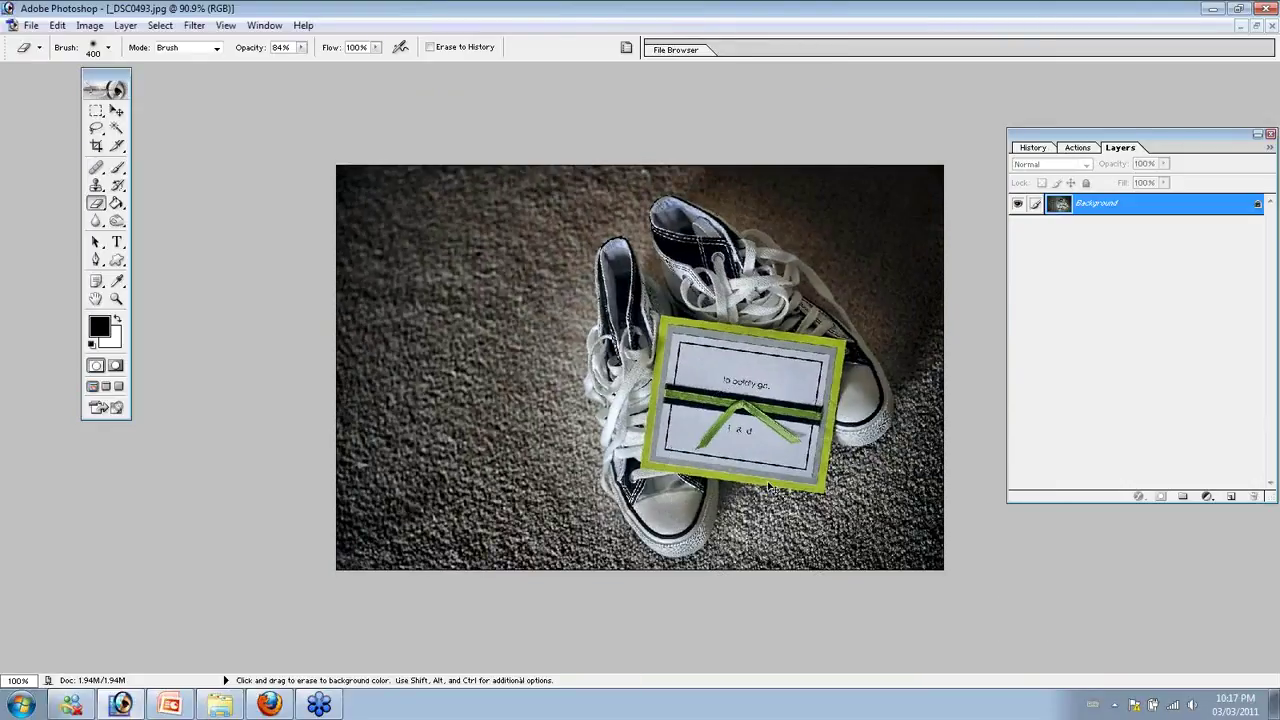
Fade the Topaz Adjust effect slightly and close the sneakers photo without saving it
{"action": "key", "text": "ctrl+shift+f"}
{"action": "left_click_drag", "start_coordinate": [632, 350], "coordinate": [613, 352]}
{"action": "left_click", "coordinate": [703, 334]}
{"action": "key", "text": "e"}
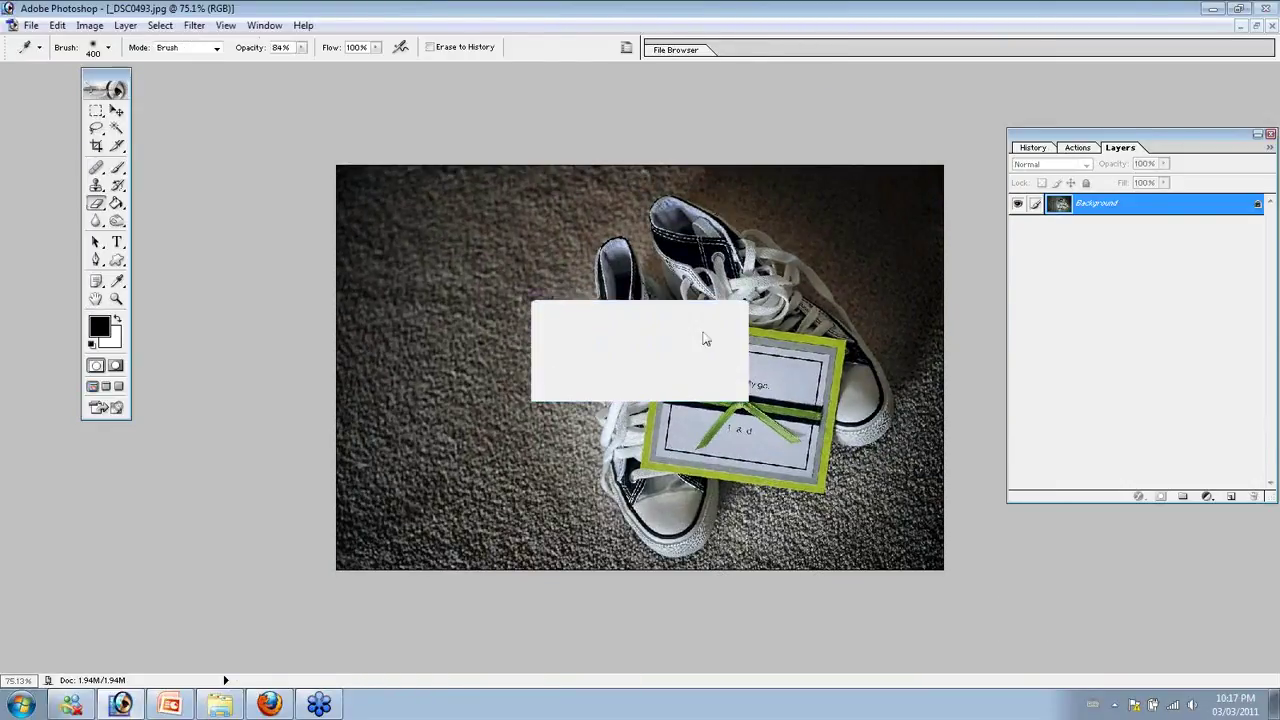
{"action": "key", "text": "ctrl+w"}
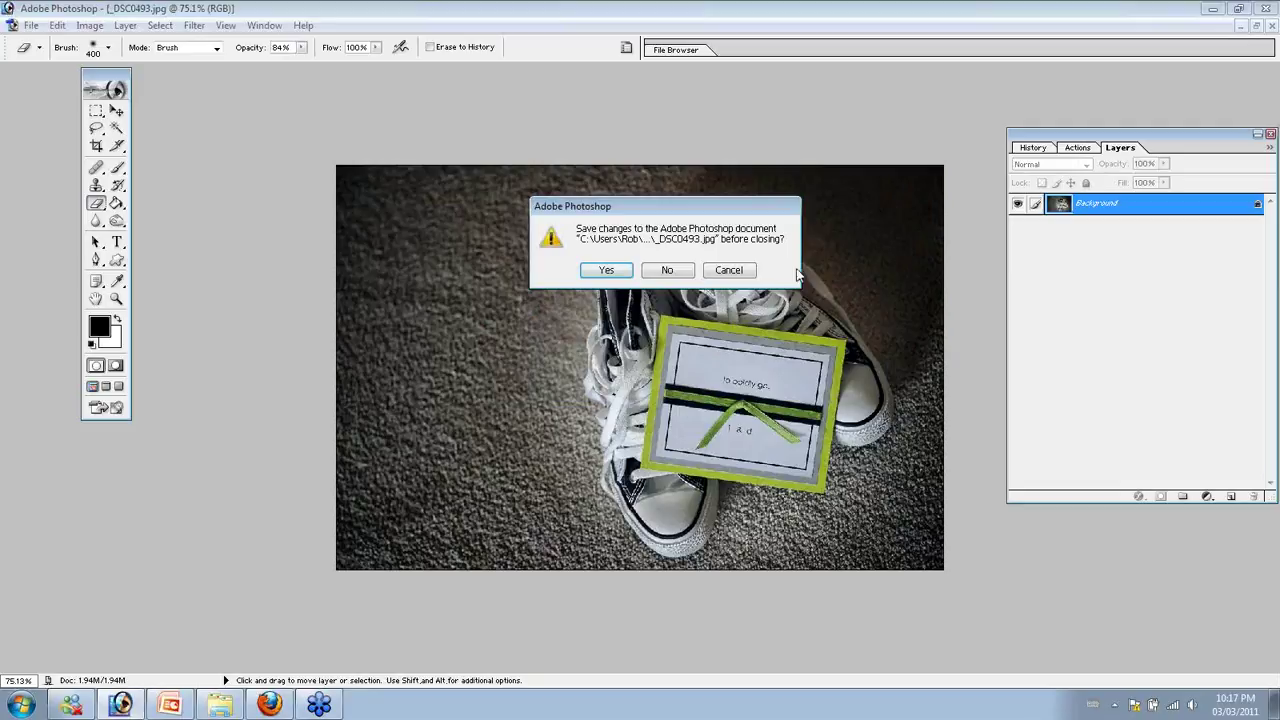
{"action": "left_click", "coordinate": [667, 272]}
Smooth the lines under both of the bride's eyes using the Clone Stamp with a soft 17 px brush at 21% opacity
{"action": "key", "text": "ctrl+j"}
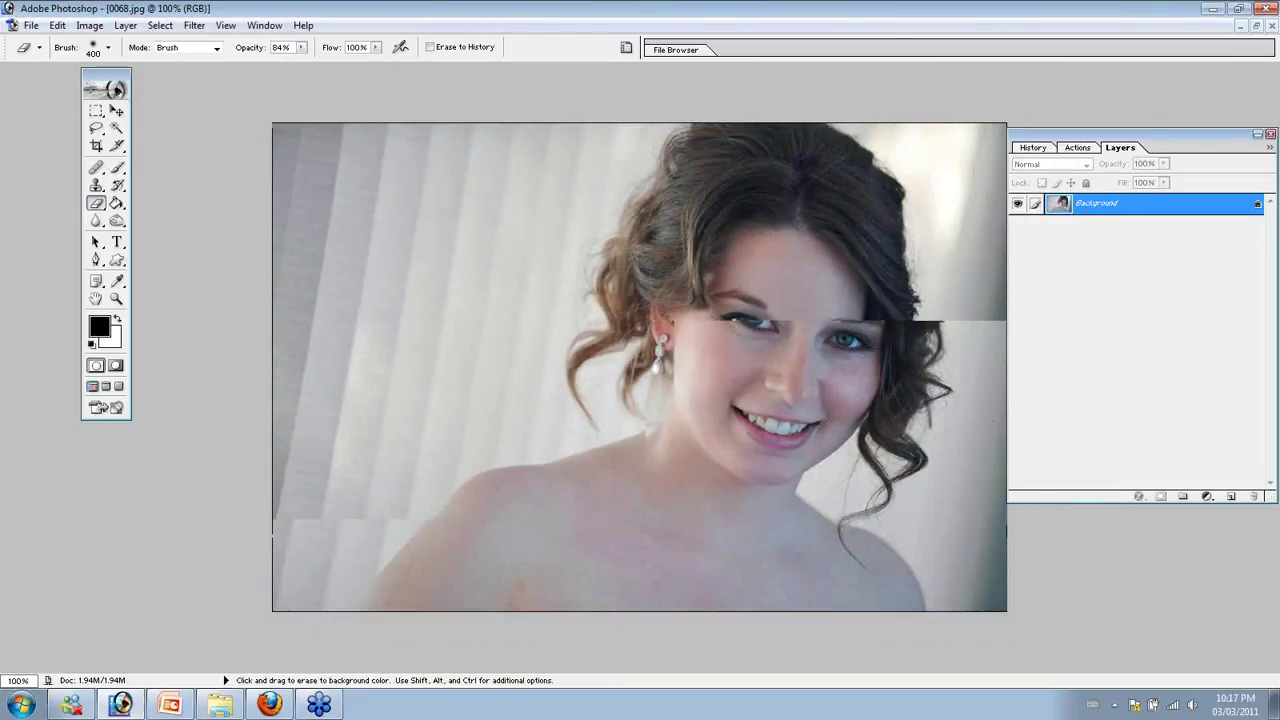
{"action": "key", "text": "z"}
{"action": "left_click", "coordinate": [780, 386]}
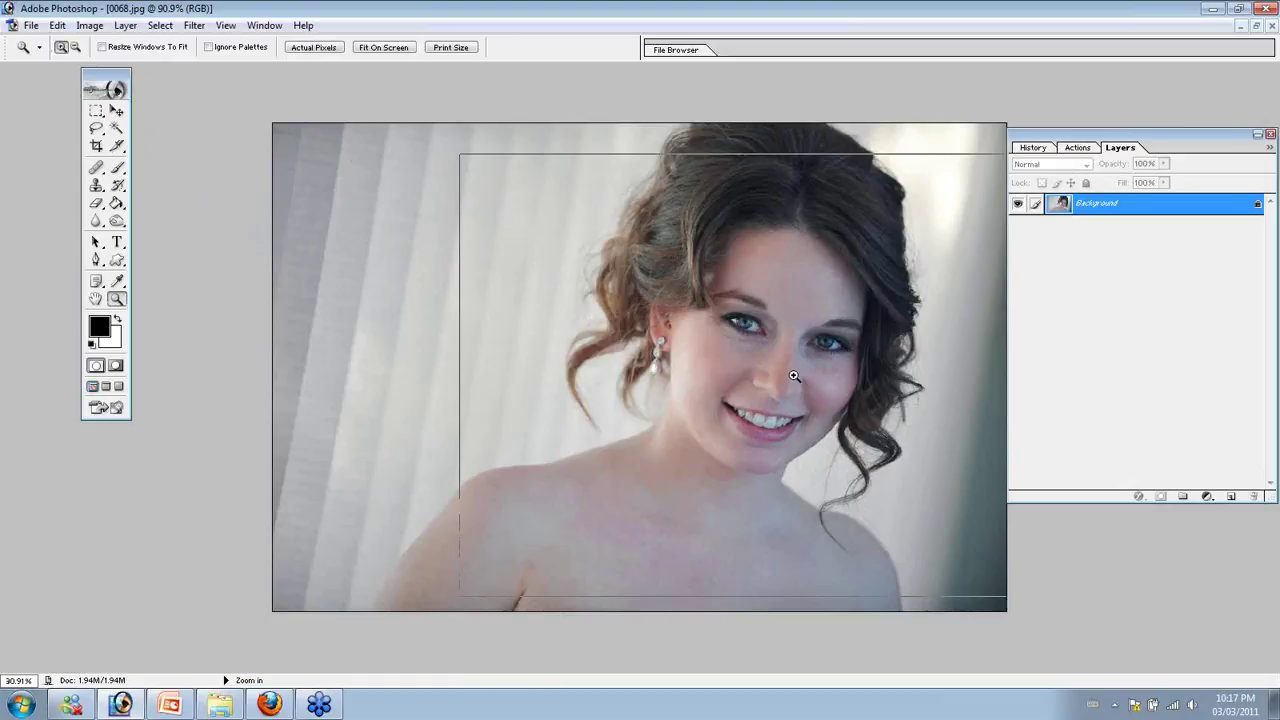
{"action": "left_click", "coordinate": [793, 376]}
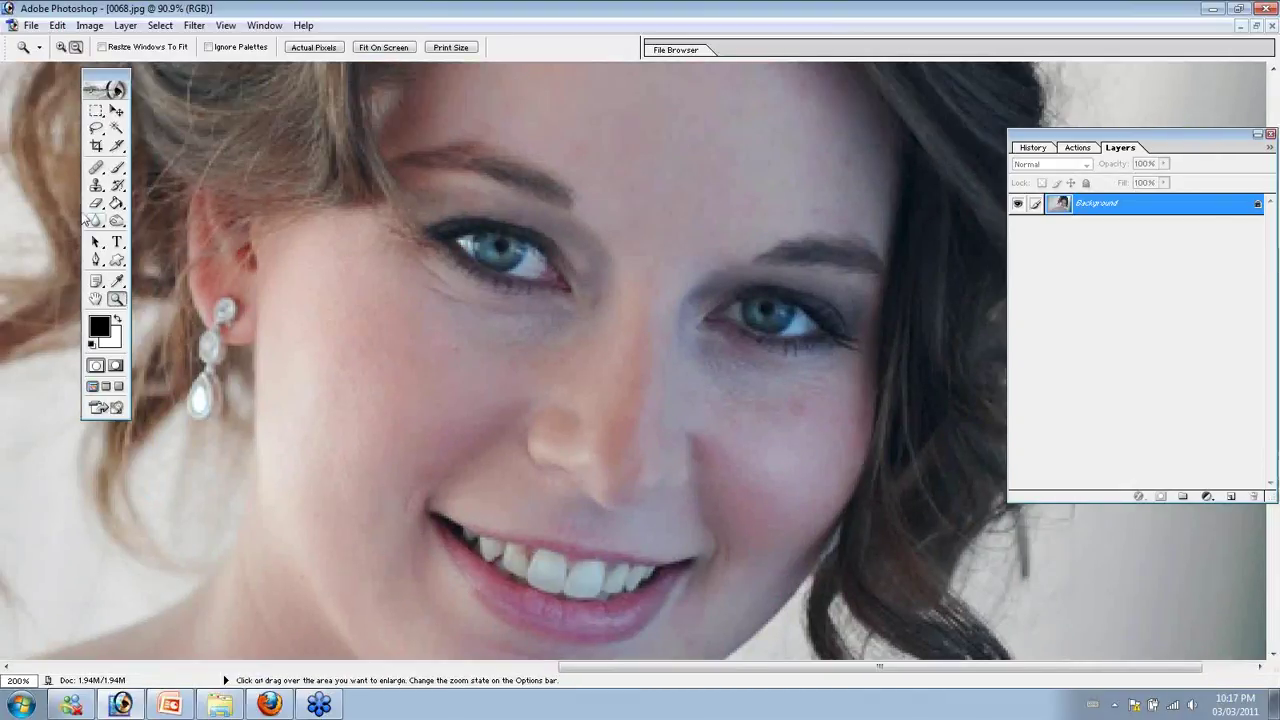
{"action": "left_click", "coordinate": [96, 185]}
{"action": "left_click", "coordinate": [301, 47]}
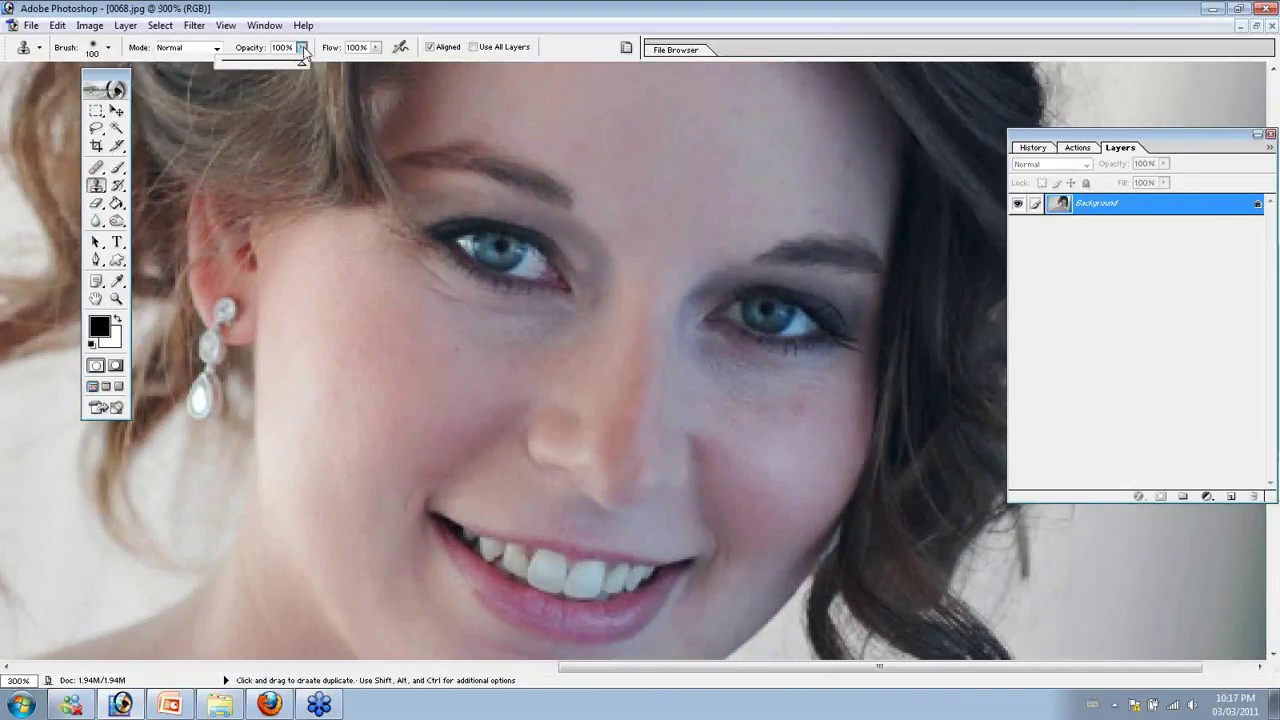
{"action": "left_click_drag", "start_coordinate": [250, 66], "coordinate": [238, 65]}
{"action": "left_click", "coordinate": [107, 47]}
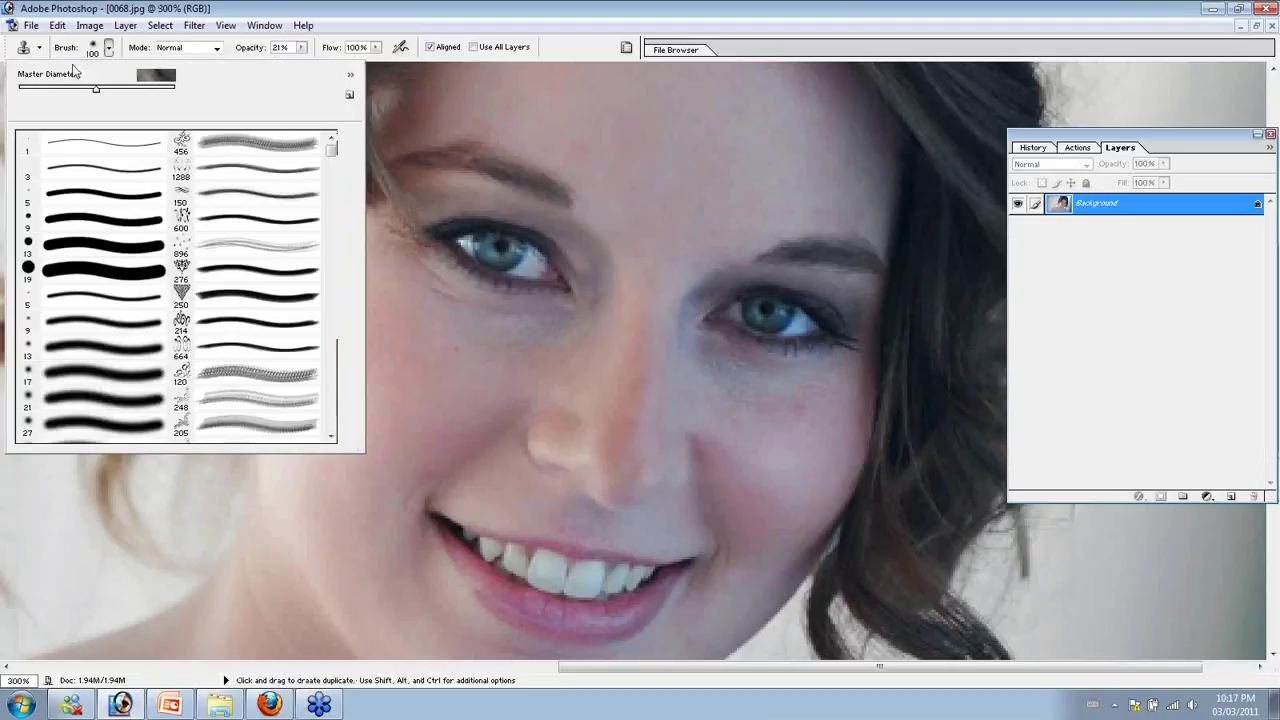
{"action": "left_click", "coordinate": [92, 368]}
{"action": "left_click", "coordinate": [537, 11]}
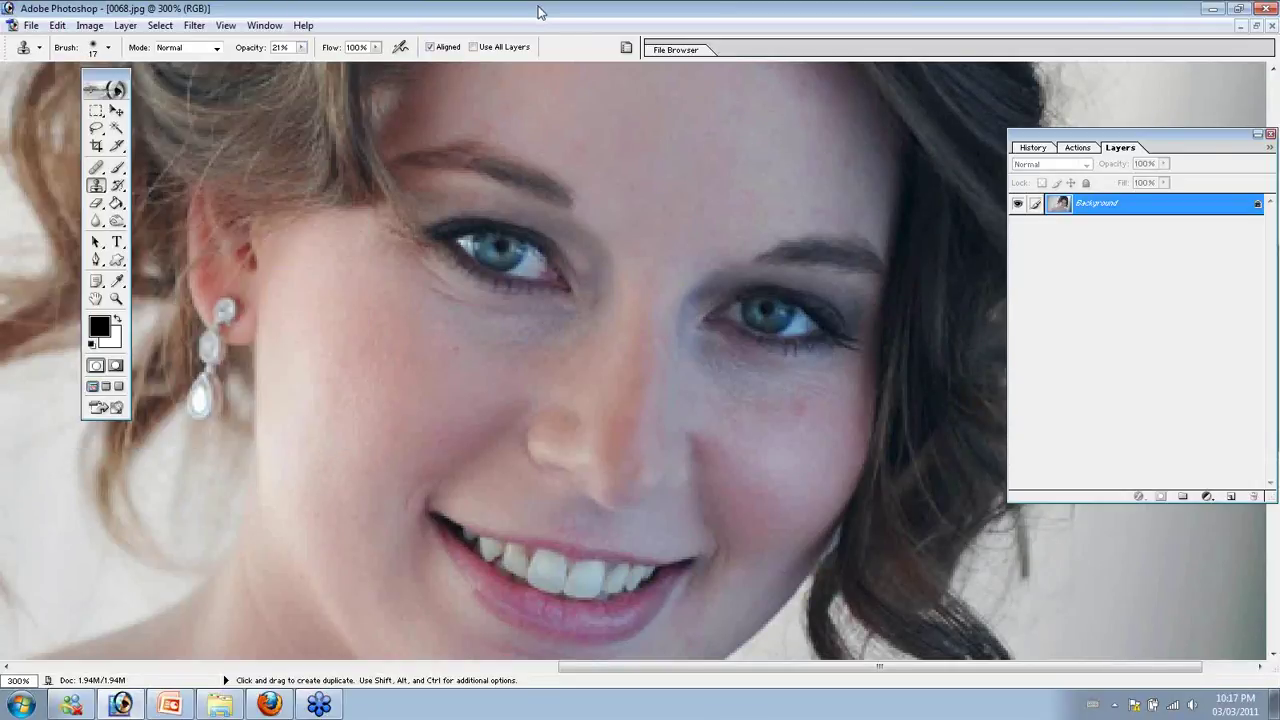
{"action": "left_click", "coordinate": [443, 324], "text": "alt"}
{"action": "left_click_drag", "start_coordinate": [442, 280], "coordinate": [473, 313]}
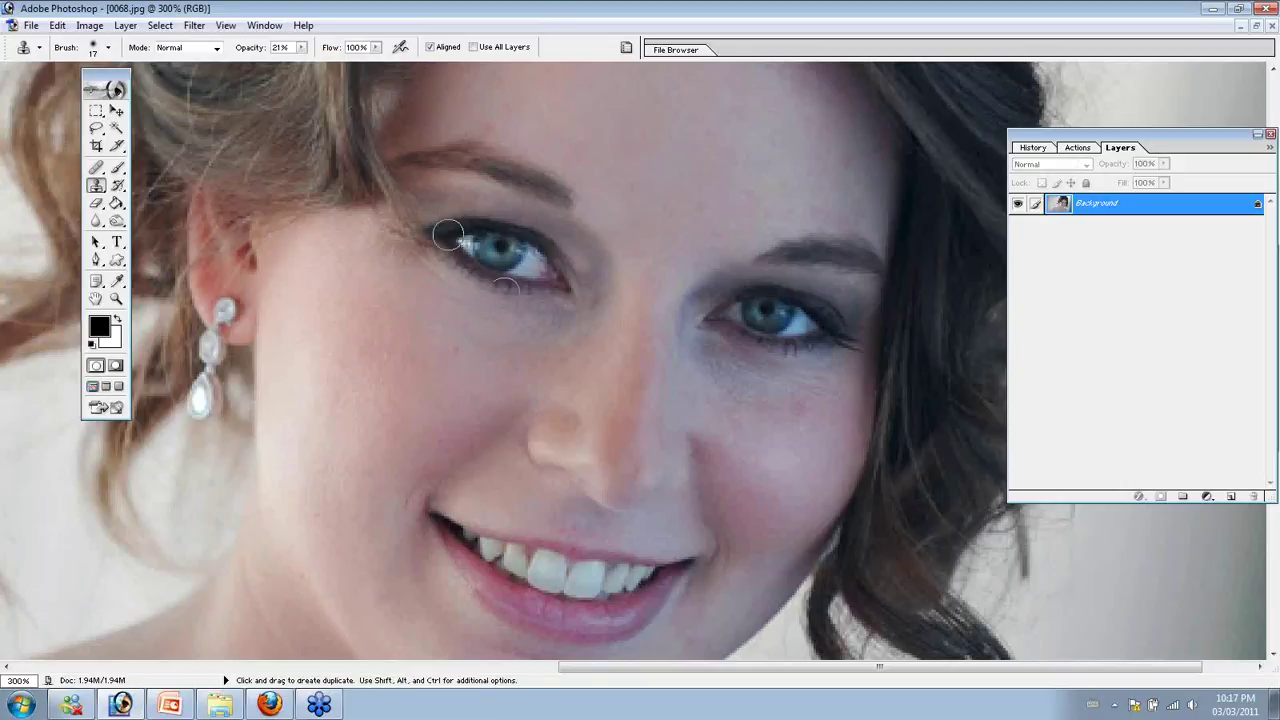
{"action": "key", "text": "alt"}
{"action": "left_click", "coordinate": [418, 293], "text": "alt"}
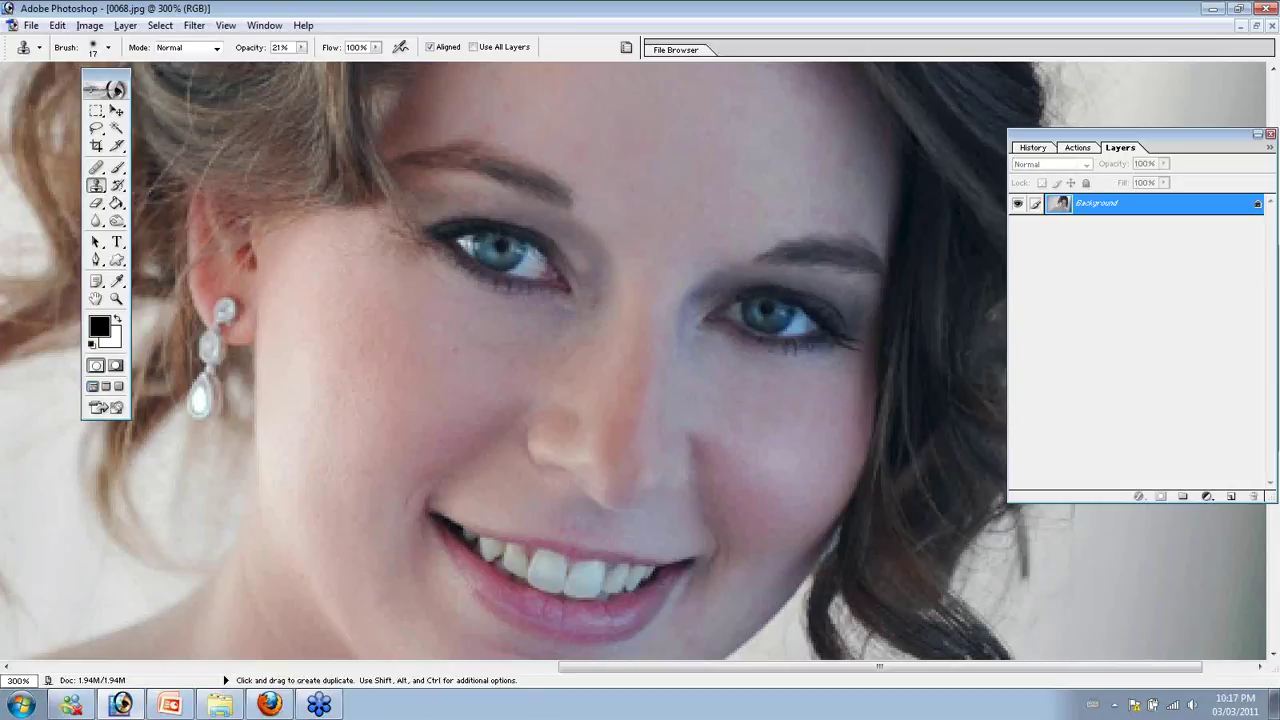
Brighten both irises using the Dodge tool on Highlights at 35% exposure with a 12 px brush
{"action": "left_click_drag", "start_coordinate": [117, 221], "coordinate": [163, 220]}
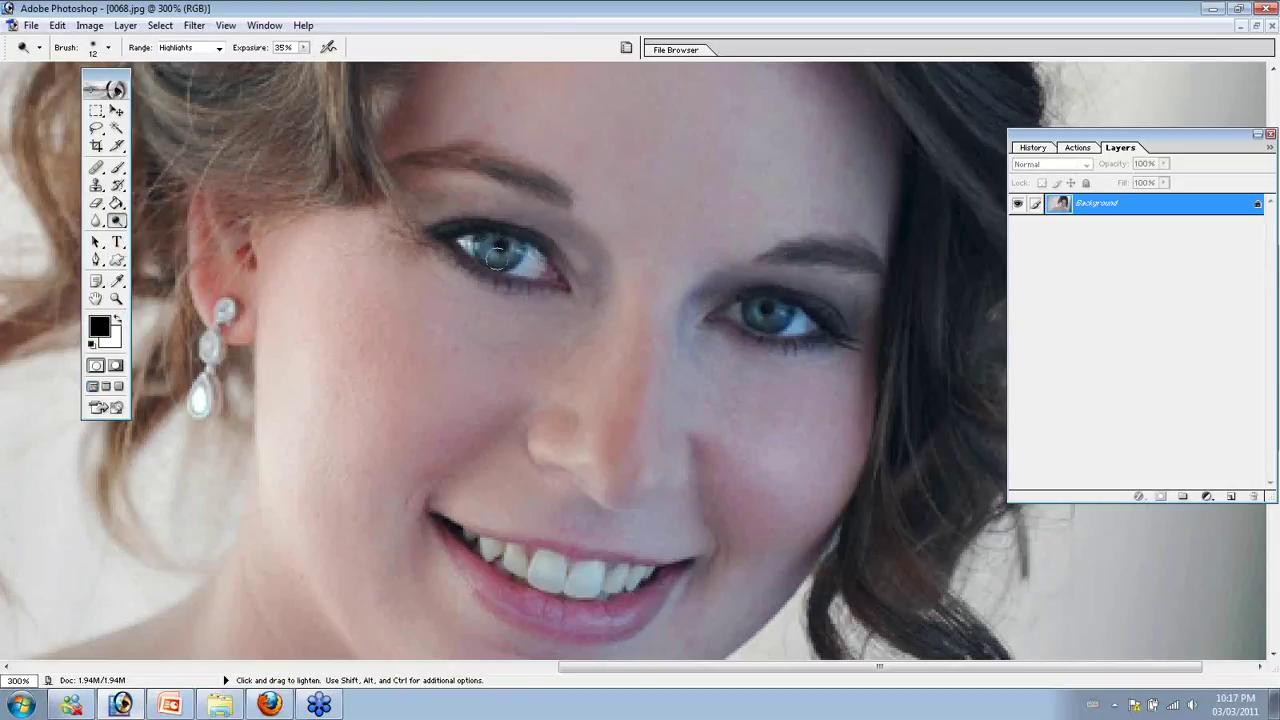
{"action": "left_click_drag", "start_coordinate": [492, 257], "coordinate": [494, 255]}
{"action": "left_click_drag", "start_coordinate": [760, 313], "coordinate": [768, 314]}
Clean up the white of the eye nearest the earring using the Clone Stamp with a 4 px brush at 21% opacity
{"action": "left_click", "coordinate": [116, 298]}
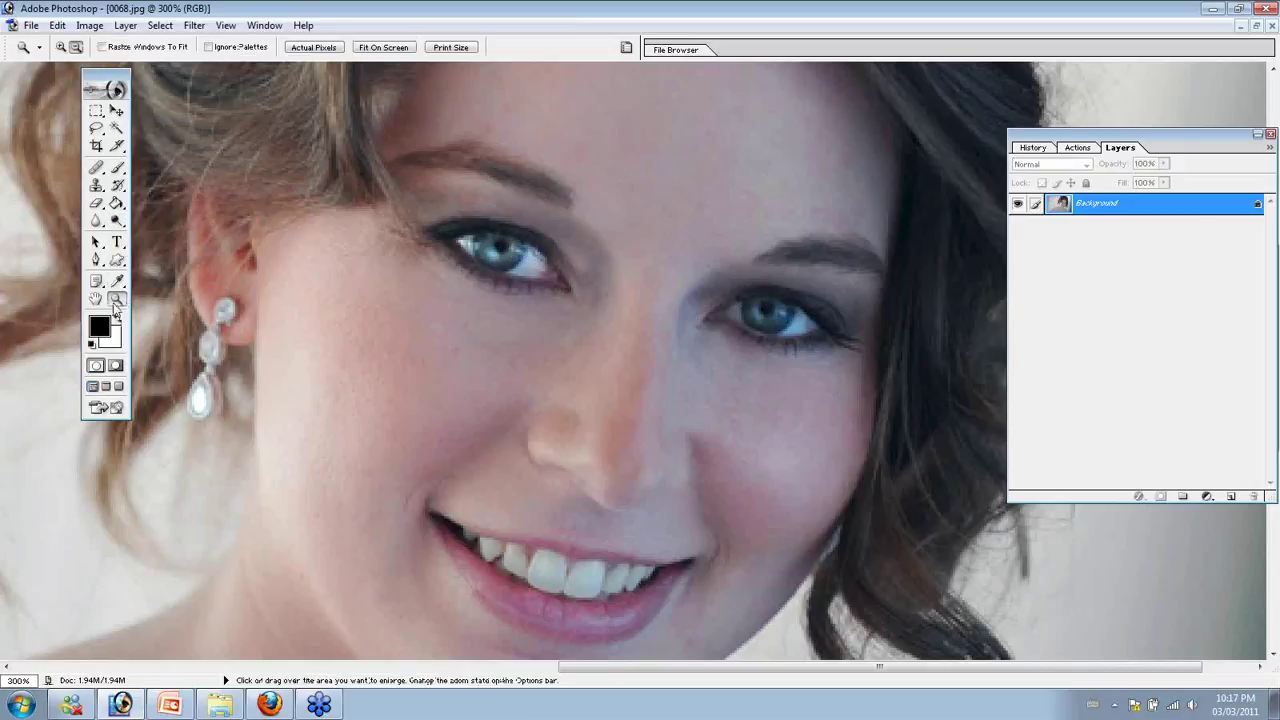
{"action": "left_click_drag", "start_coordinate": [343, 234], "coordinate": [757, 349]}
{"action": "mouse_move", "coordinate": [629, 297]}
{"action": "left_mouse_down"}
{"action": "mouse_move", "coordinate": [461, 336]}
{"action": "mouse_move", "coordinate": [419, 320]}
{"action": "left_mouse_up"}
{"action": "key", "text": "s"}
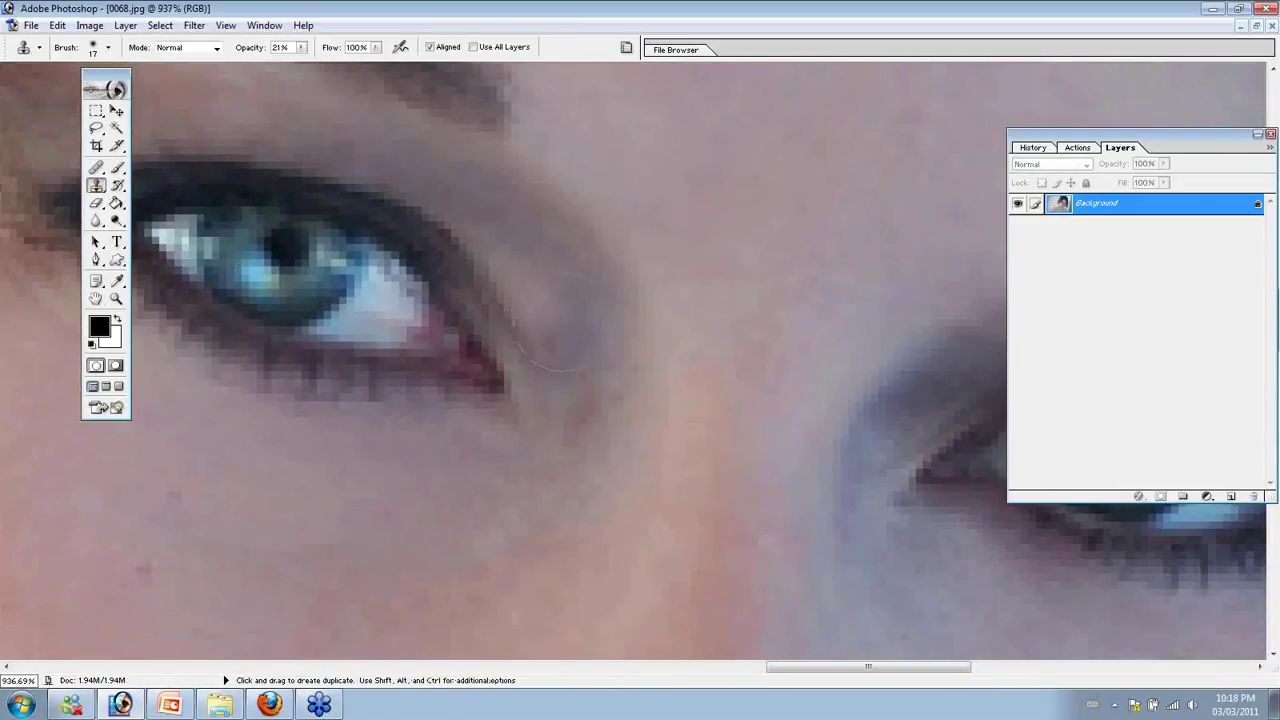
{"action": "key", "text": "bracketleft"}
{"action": "key", "text": "bracketleft"}
{"action": "key", "text": "bracketleft"}
{"action": "key", "text": "bracketleft"}
{"action": "key", "text": "bracketleft"}
{"action": "left_click", "coordinate": [388, 292], "text": "alt"}
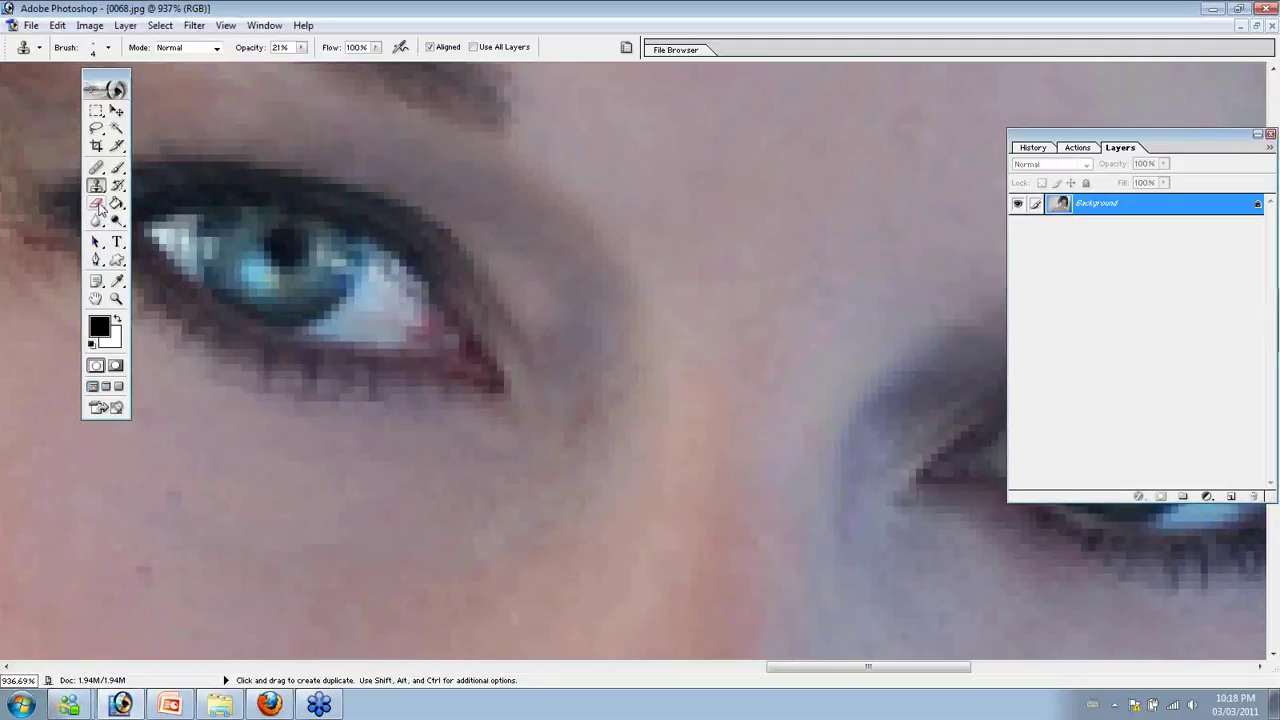
{"action": "left_click", "coordinate": [389, 318], "text": "alt"}
{"action": "left_click", "coordinate": [389, 318]}
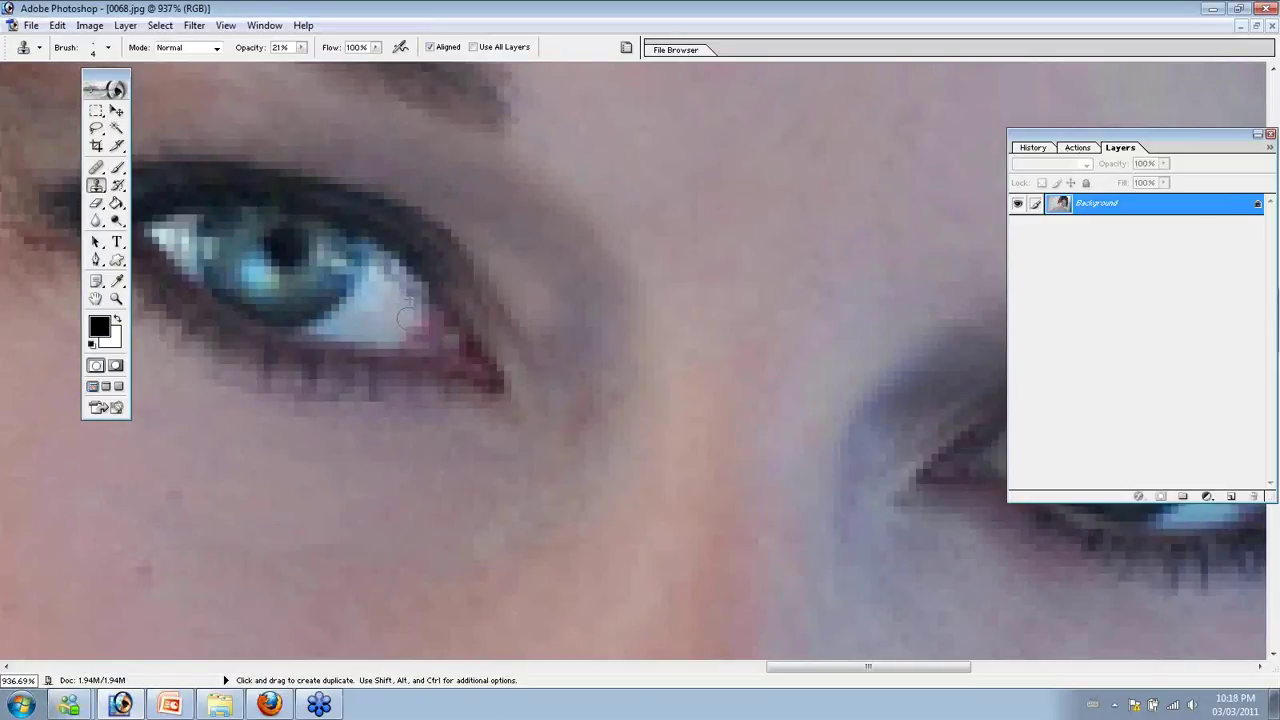
Touch up the white of the other eye and lighten it with the Dodge tool on Highlights at 35% exposure
{"action": "left_click_drag", "start_coordinate": [678, 336], "coordinate": [60, 115]}
{"action": "left_click", "coordinate": [660, 347]}
{"action": "left_click", "coordinate": [116, 220]}
{"action": "left_click_drag", "start_coordinate": [671, 330], "coordinate": [680, 345]}
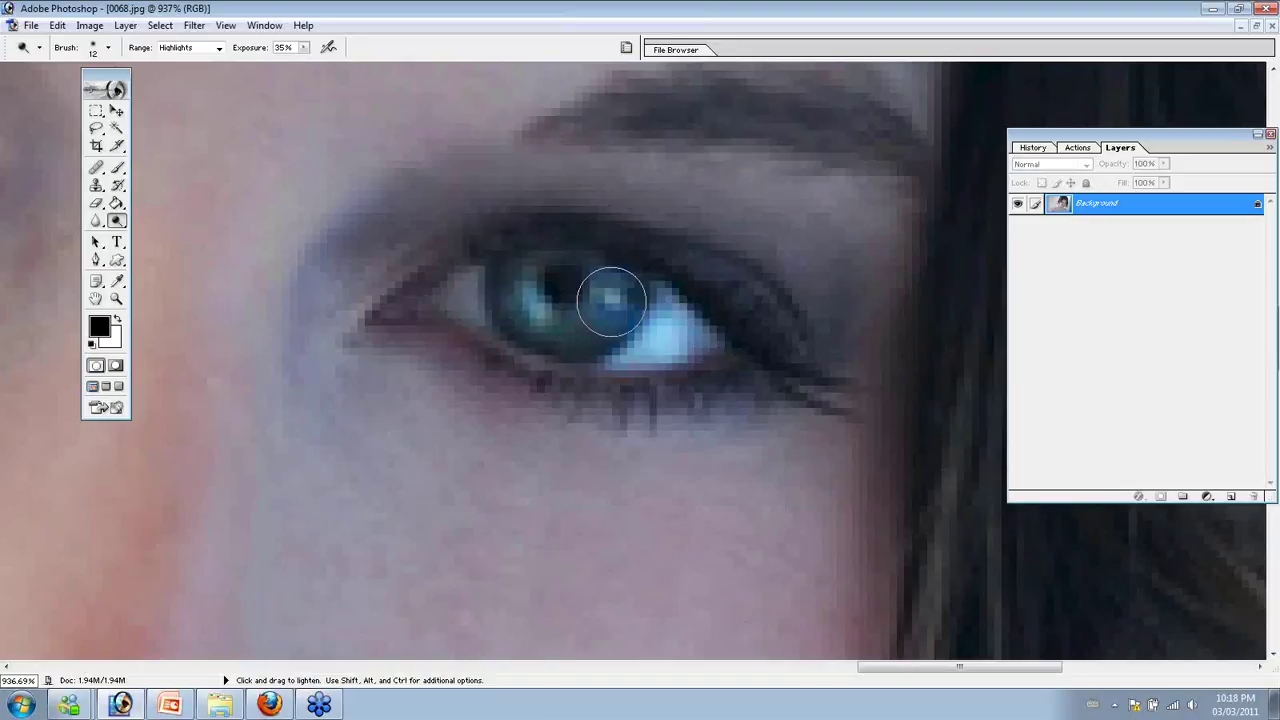
{"action": "left_click_drag", "start_coordinate": [471, 294], "coordinate": [1165, 250]}
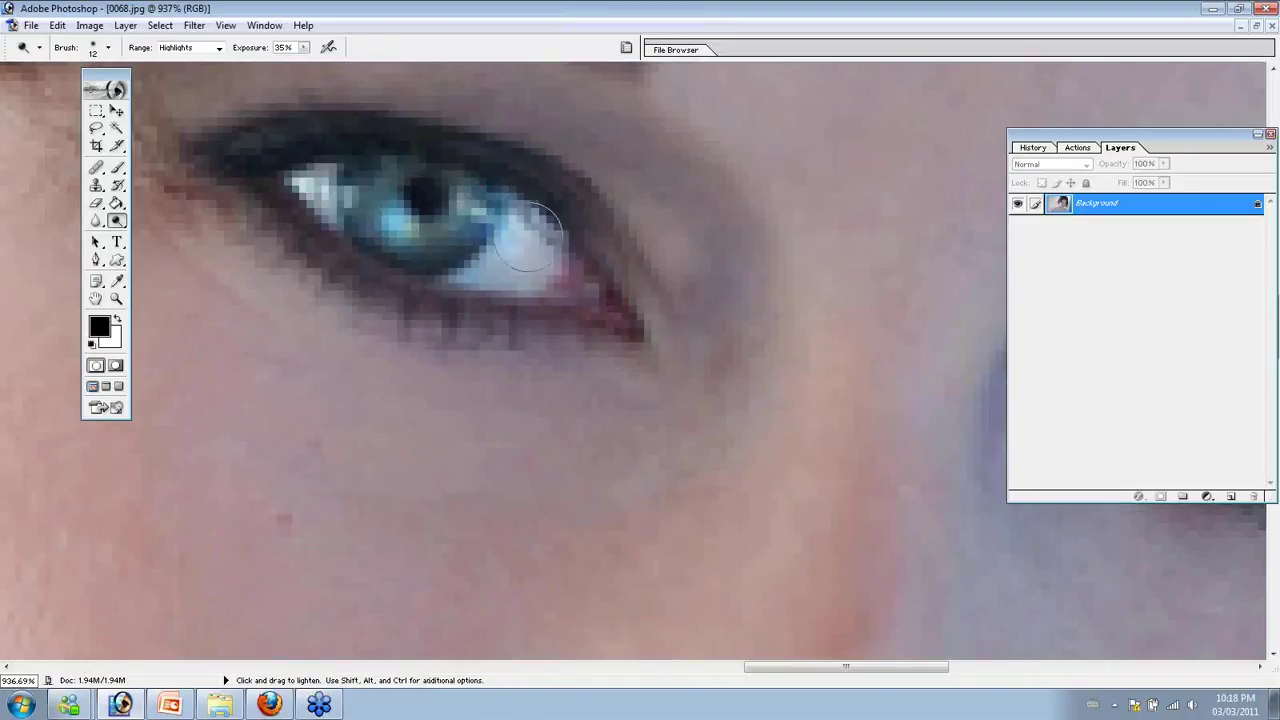
Select the bride's teeth with a freehand Lasso outline feathered by 1 px
{"action": "left_click", "coordinate": [116, 298]}
{"action": "left_click", "coordinate": [365, 330]}
{"action": "mouse_move", "coordinate": [583, 397]}
{"action": "left_mouse_down"}
{"action": "mouse_move", "coordinate": [414, 151]}
{"action": "mouse_move", "coordinate": [834, 100]}
{"action": "mouse_move", "coordinate": [782, 157]}
{"action": "mouse_move", "coordinate": [617, 127]}
{"action": "left_mouse_up"}
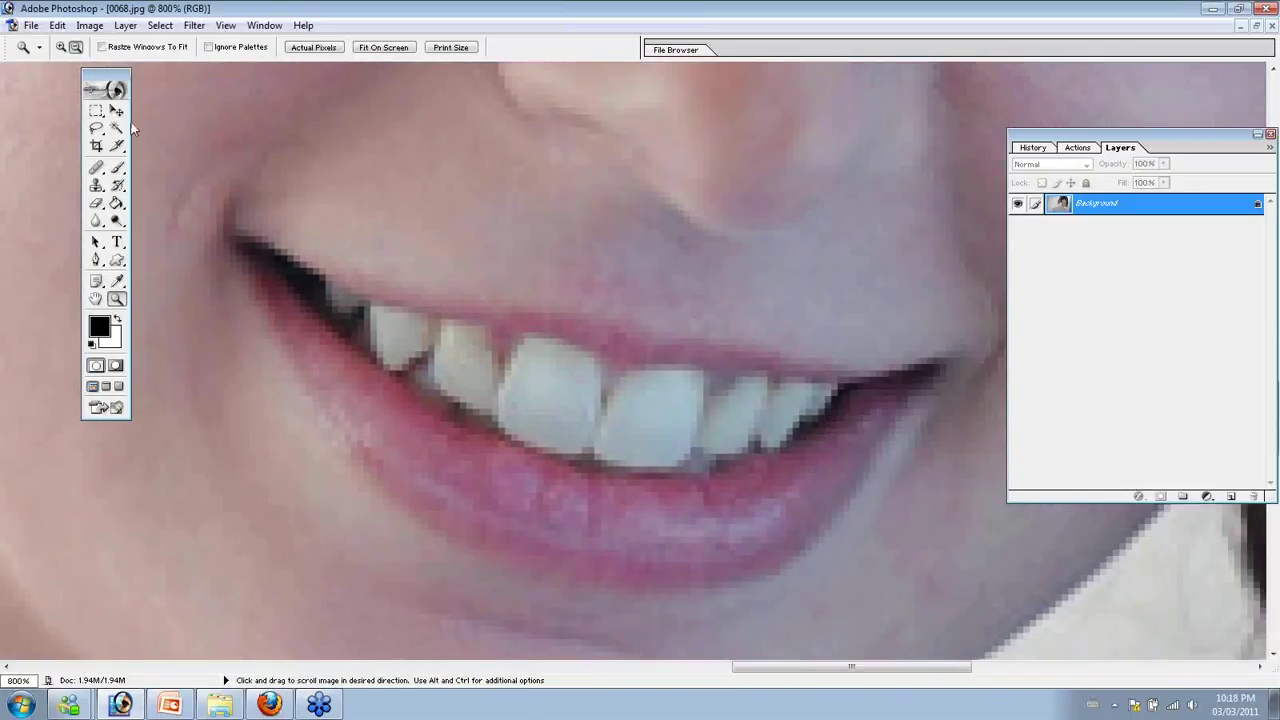
{"action": "left_click", "coordinate": [96, 128]}
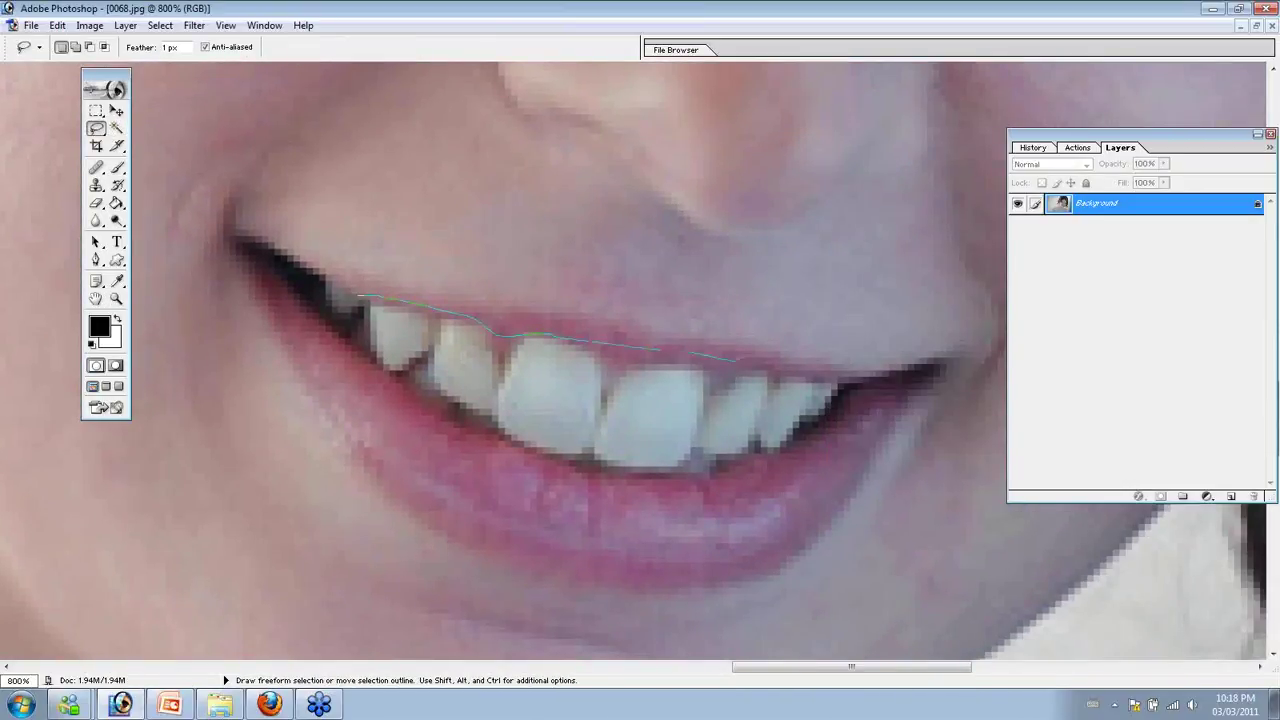
{"action": "mouse_move", "coordinate": [828, 371]}
{"action": "left_mouse_down"}
{"action": "mouse_move", "coordinate": [796, 433]}
{"action": "mouse_move", "coordinate": [700, 470]}
{"action": "left_mouse_up"}
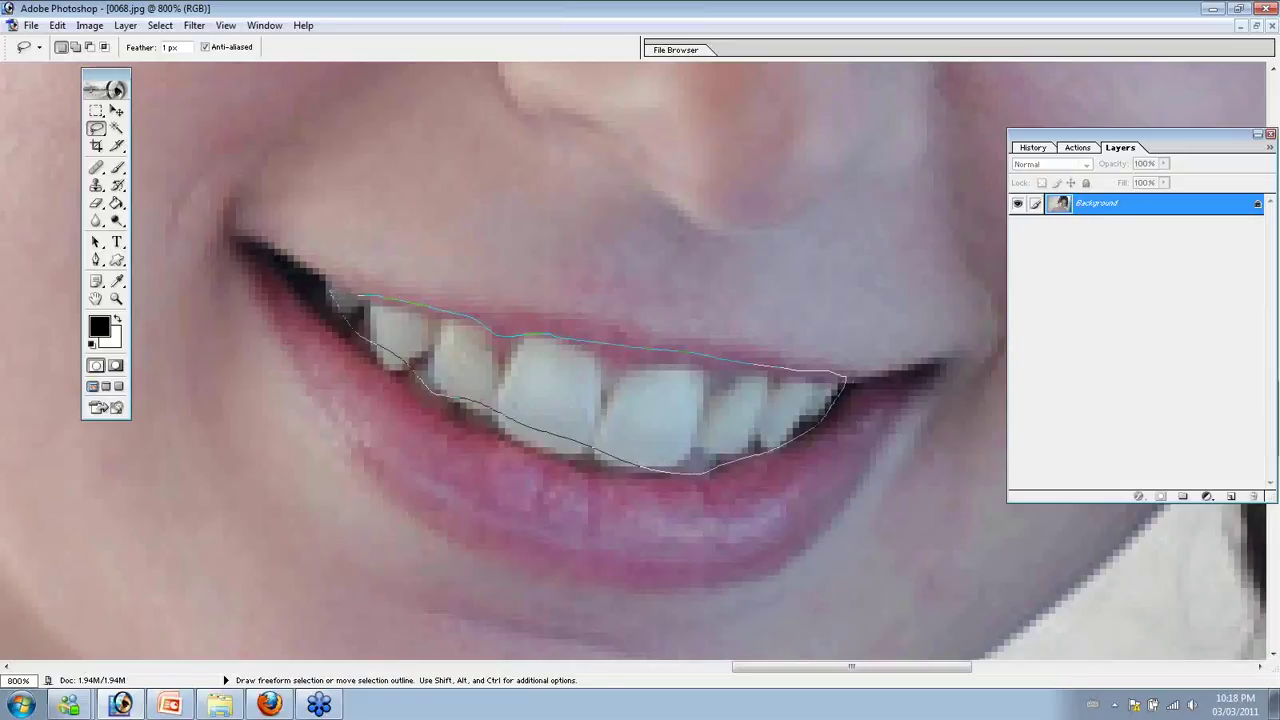
{"action": "left_click_drag", "start_coordinate": [372, 281], "coordinate": [340, 293]}
Whiten the selected teeth by strongly reducing Yellow in the Whites with a Selective Color adjustment
{"action": "left_click", "coordinate": [89, 25]}
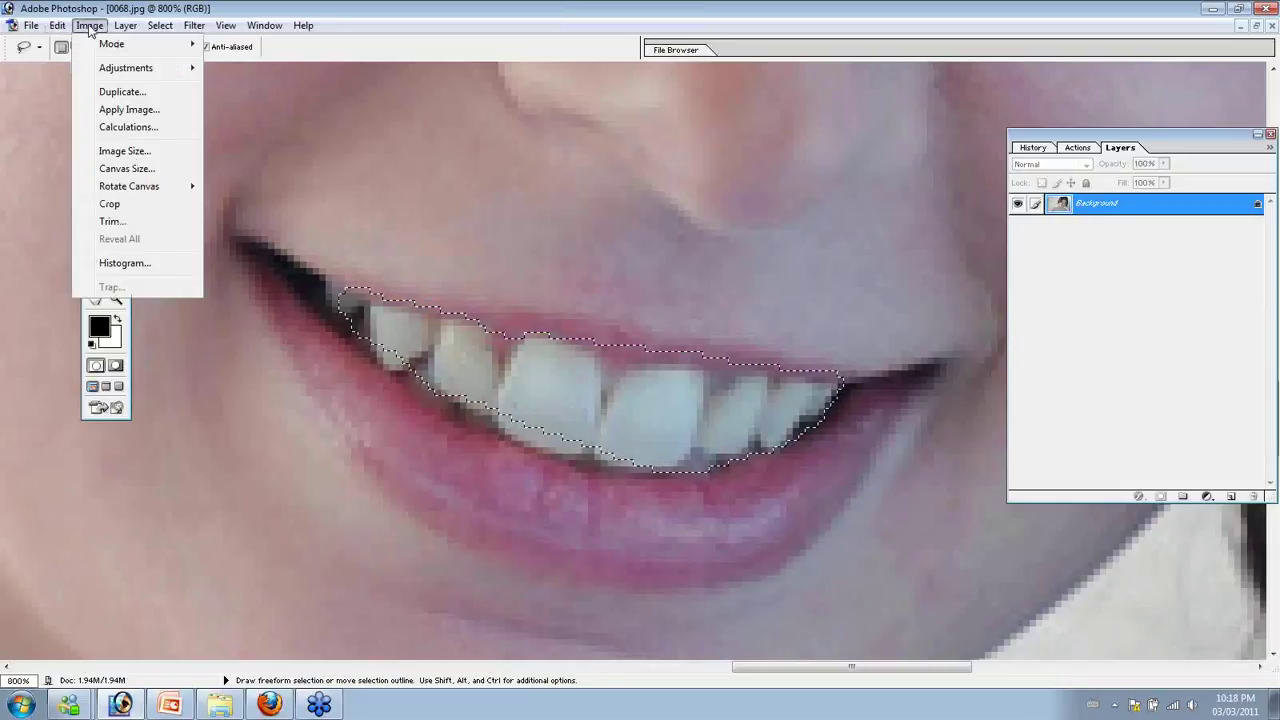
{"action": "mouse_move", "coordinate": [112, 70]}
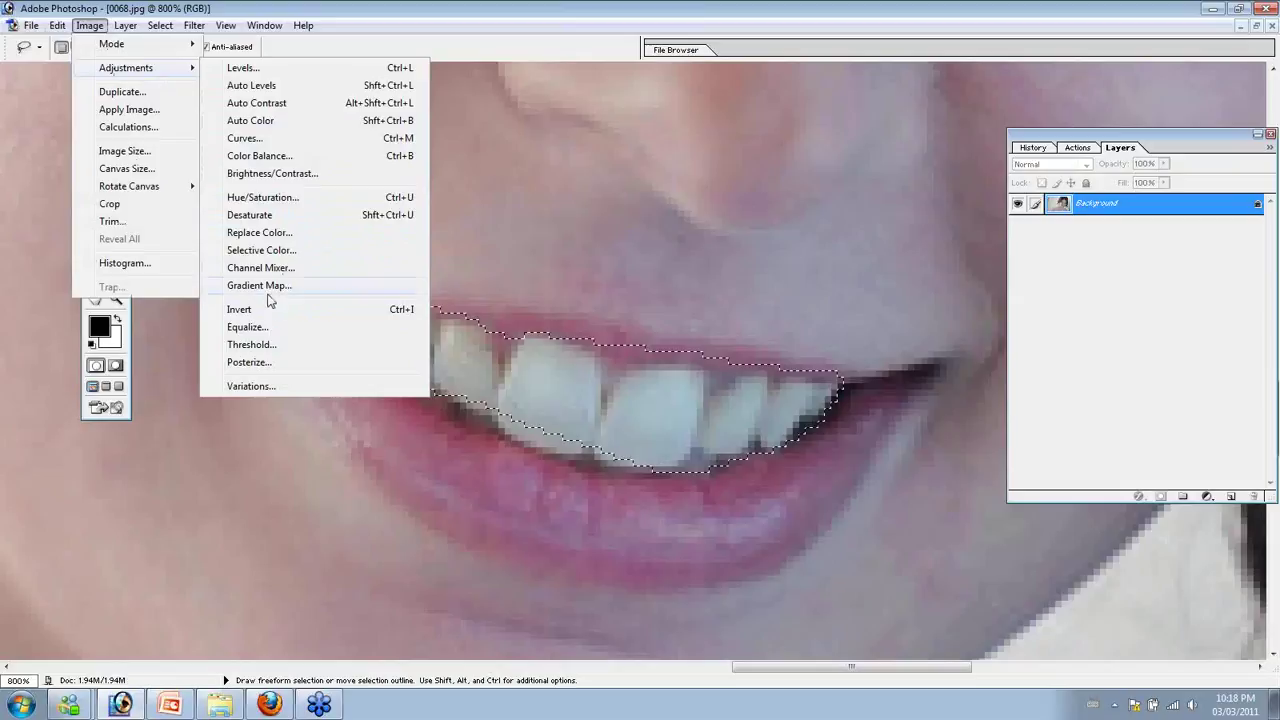
{"action": "left_click", "coordinate": [280, 251]}
{"action": "left_click", "coordinate": [287, 192]}
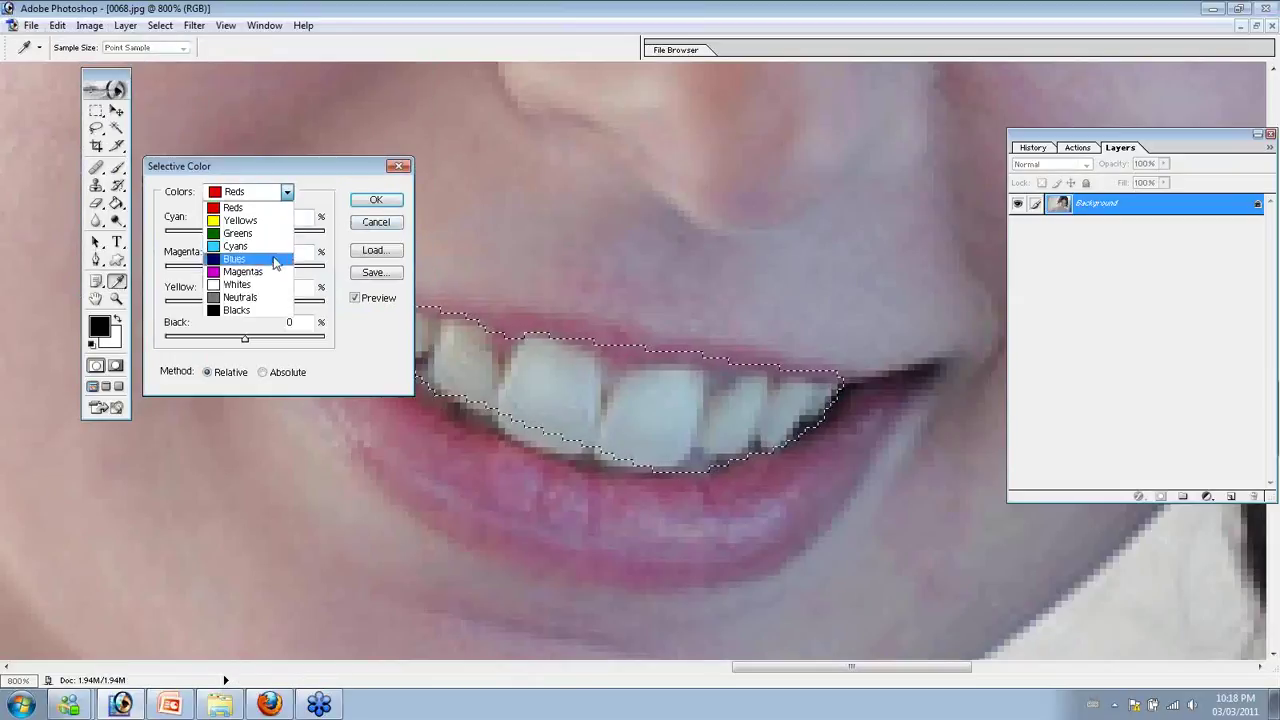
{"action": "left_click", "coordinate": [264, 286]}
{"action": "left_click_drag", "start_coordinate": [243, 303], "coordinate": [176, 309]}
{"action": "left_click", "coordinate": [376, 200]}
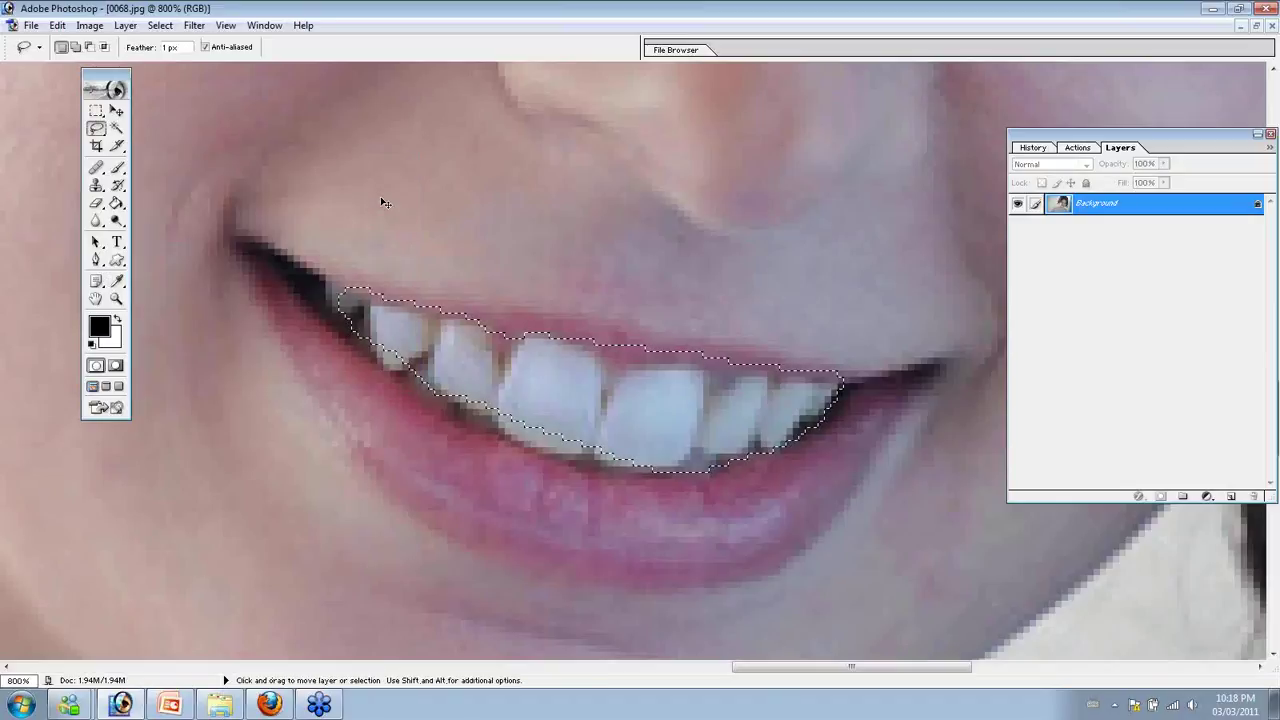
Deselect the teeth and brighten the whole portrait with a Curves adjustment using a midtone point and a shadow point
{"action": "key", "text": "ctrl+d"}
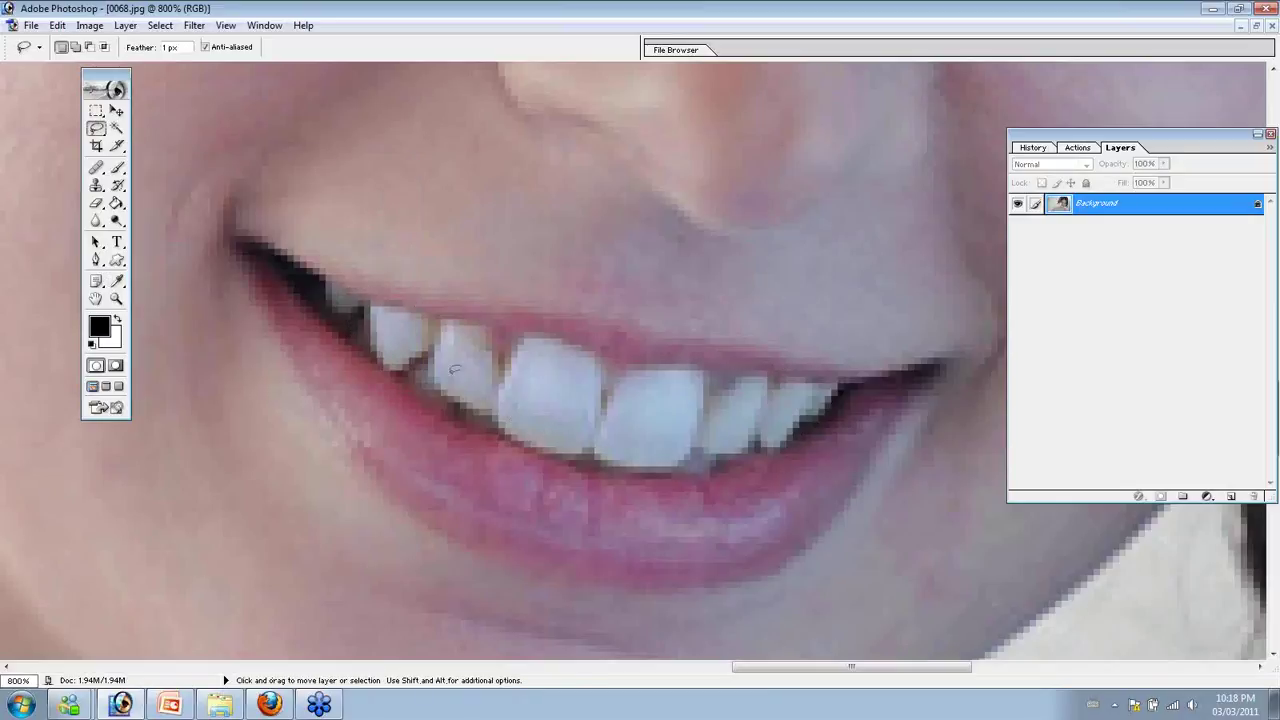
{"action": "left_click", "coordinate": [116, 299]}
{"action": "left_click", "coordinate": [537, 370], "text": "alt"}
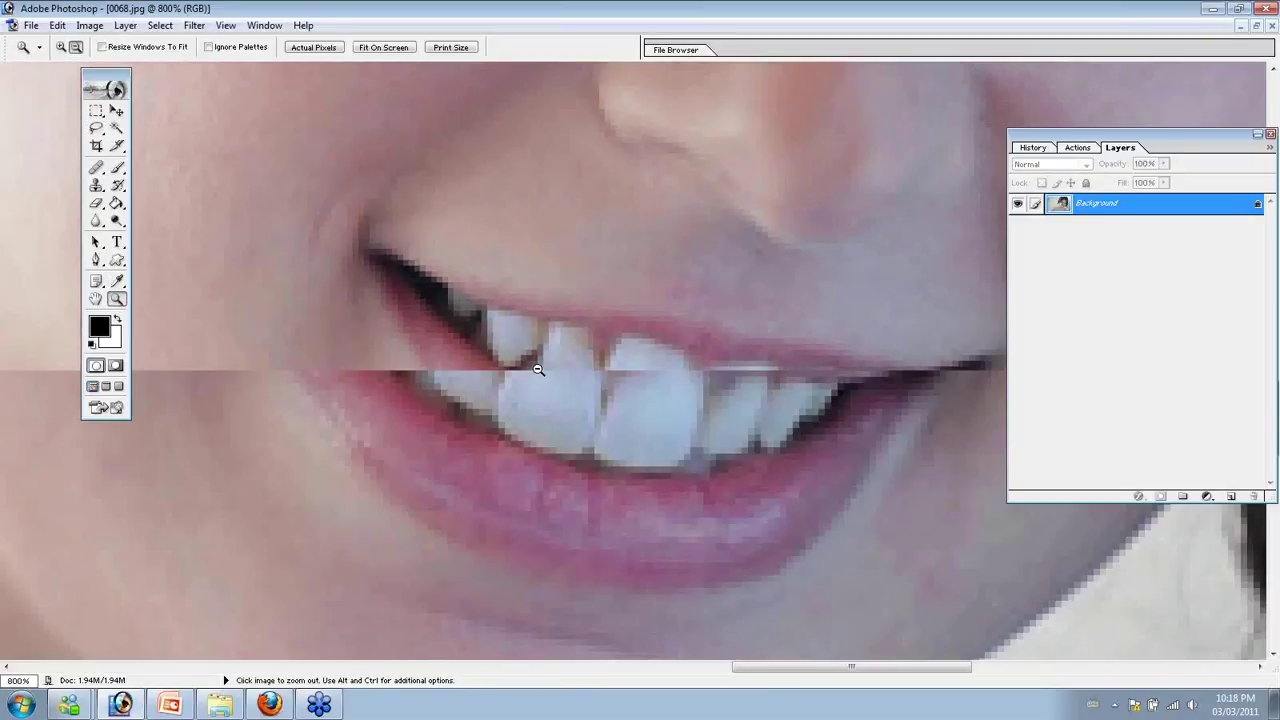
{"action": "left_click", "coordinate": [537, 370], "text": "alt"}
{"action": "left_click", "coordinate": [537, 370], "text": "alt"}
{"action": "left_click", "coordinate": [537, 370], "text": "alt"}
{"action": "left_click", "coordinate": [537, 370], "text": "alt"}
{"action": "left_click", "coordinate": [537, 370], "text": "alt"}
{"action": "left_click", "coordinate": [537, 370], "text": "alt"}
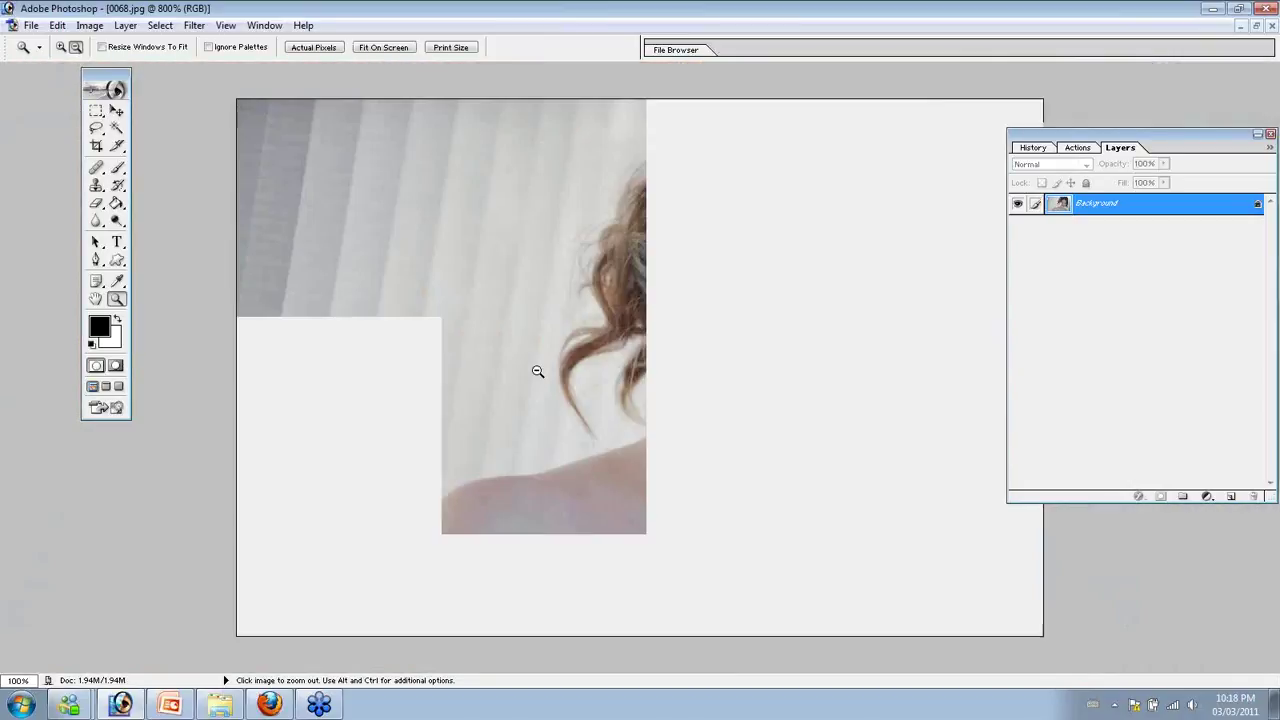
{"action": "left_click", "coordinate": [537, 372], "text": "alt"}
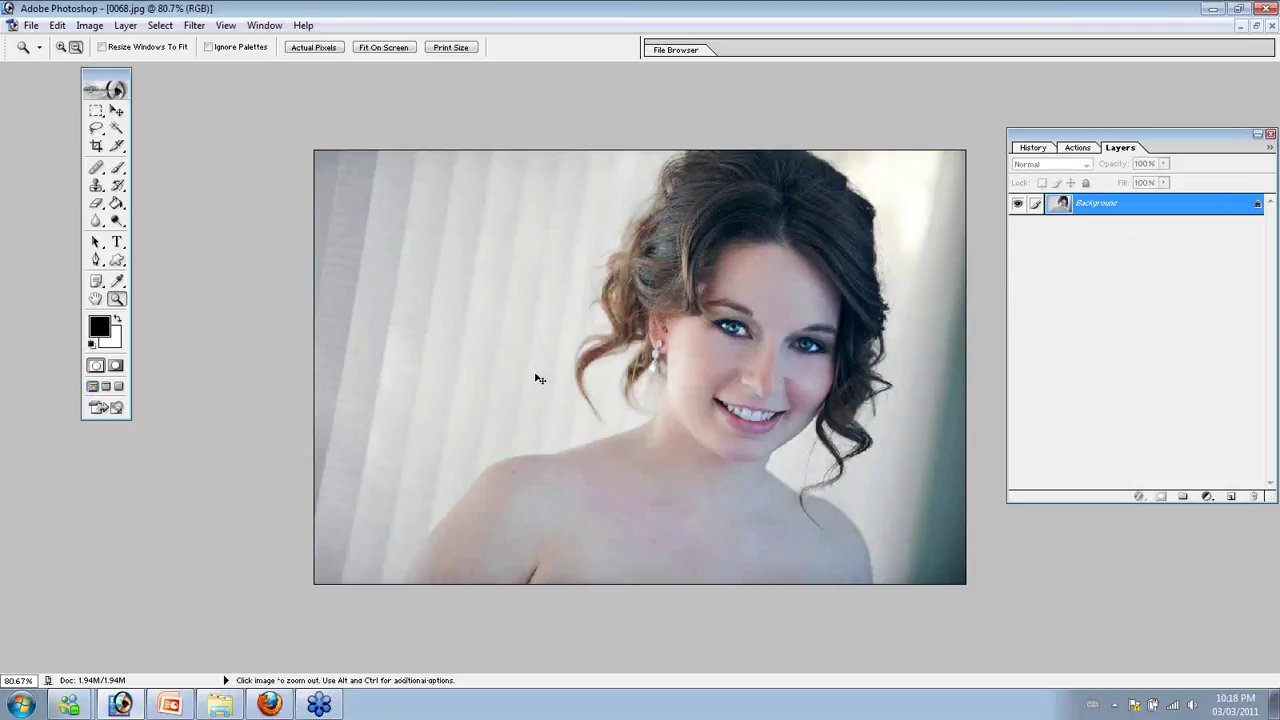
{"action": "key", "text": "ctrl+m"}
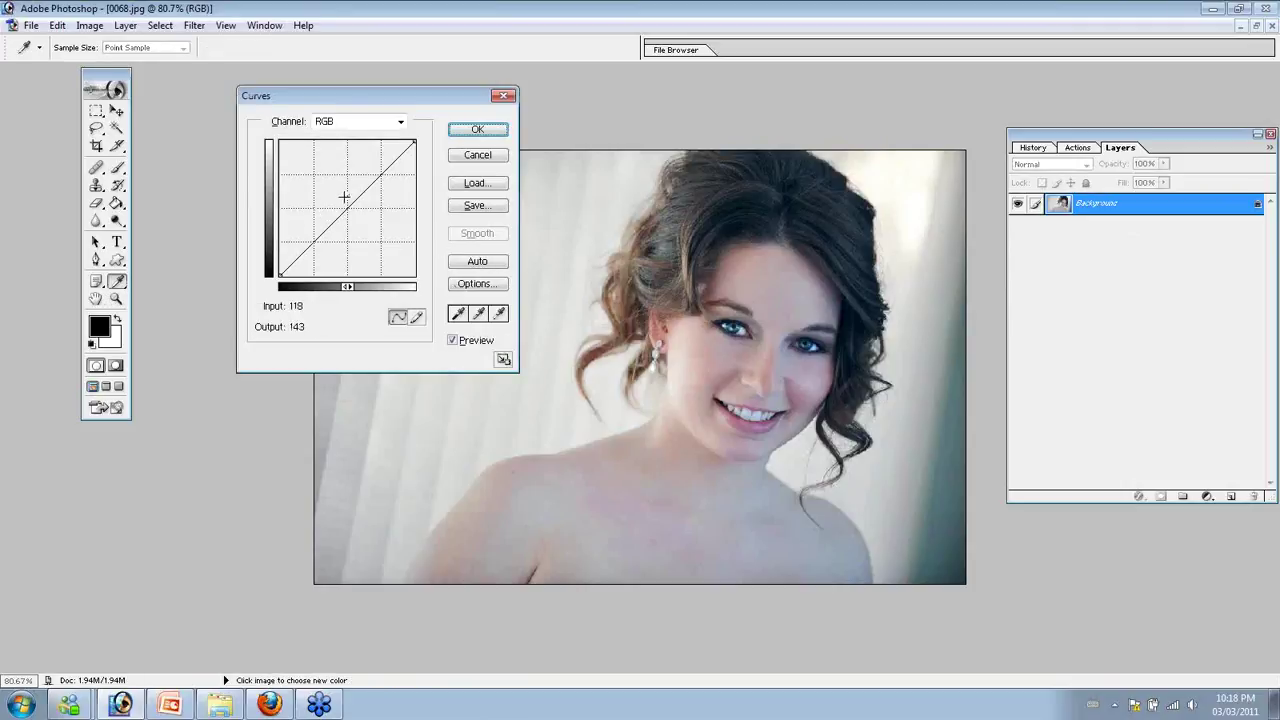
{"action": "left_click", "coordinate": [344, 202]}
{"action": "left_click", "coordinate": [316, 236]}
{"action": "left_click", "coordinate": [476, 130]}
Run the skin-softening action and apply its Gaussian Blur with a radius of 3.0 pixels
{"action": "key", "text": "z"}
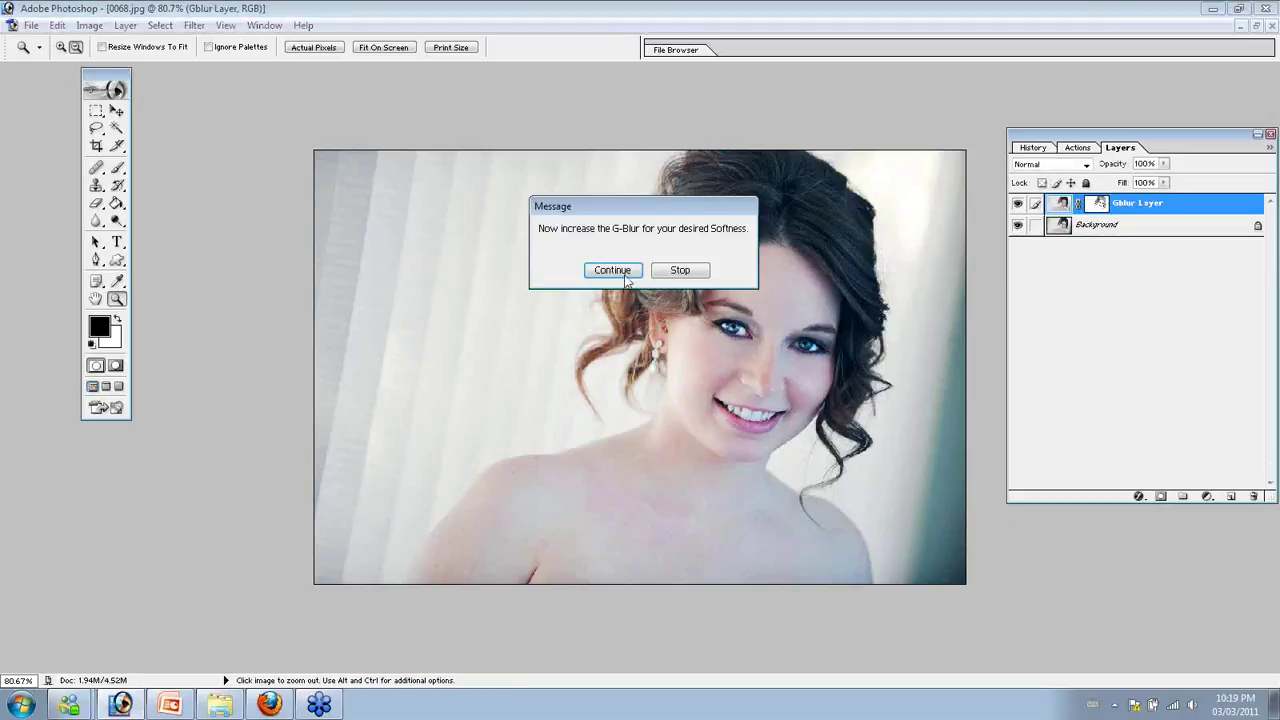
{"action": "left_click", "coordinate": [621, 276]}
{"action": "left_click_drag", "start_coordinate": [1022, 458], "coordinate": [979, 462]}
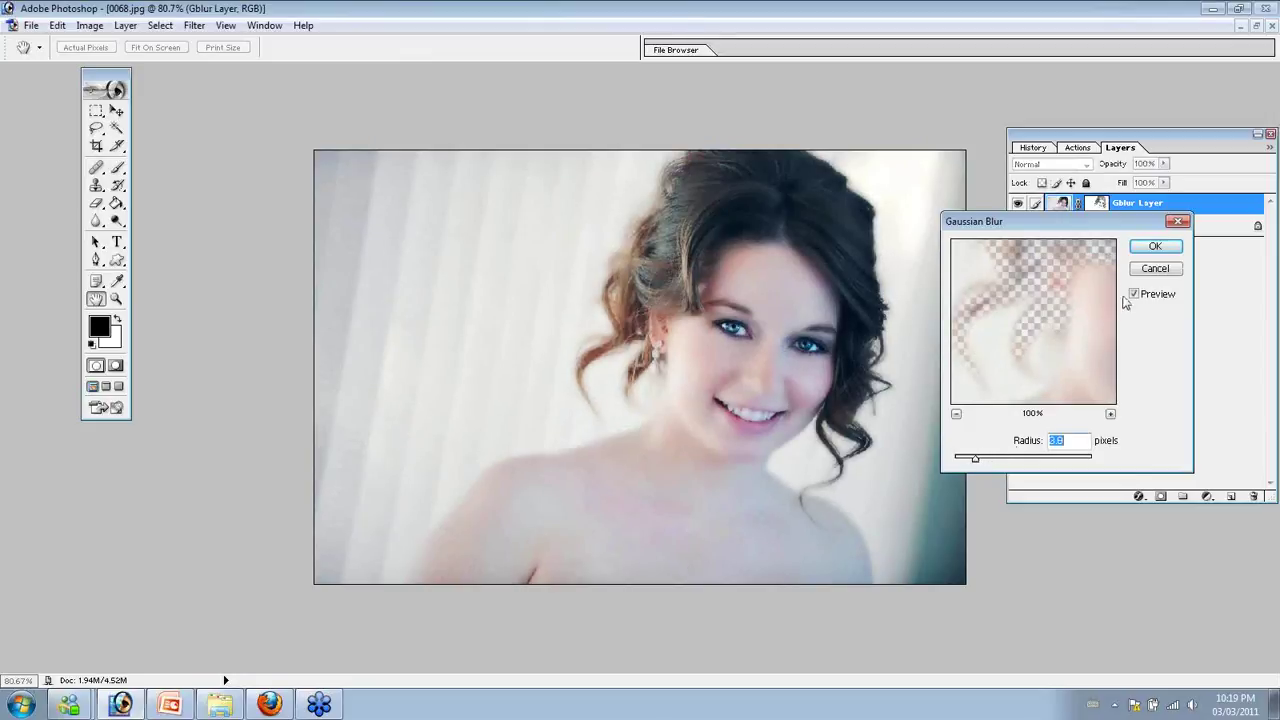
{"action": "left_click", "coordinate": [1155, 246]}
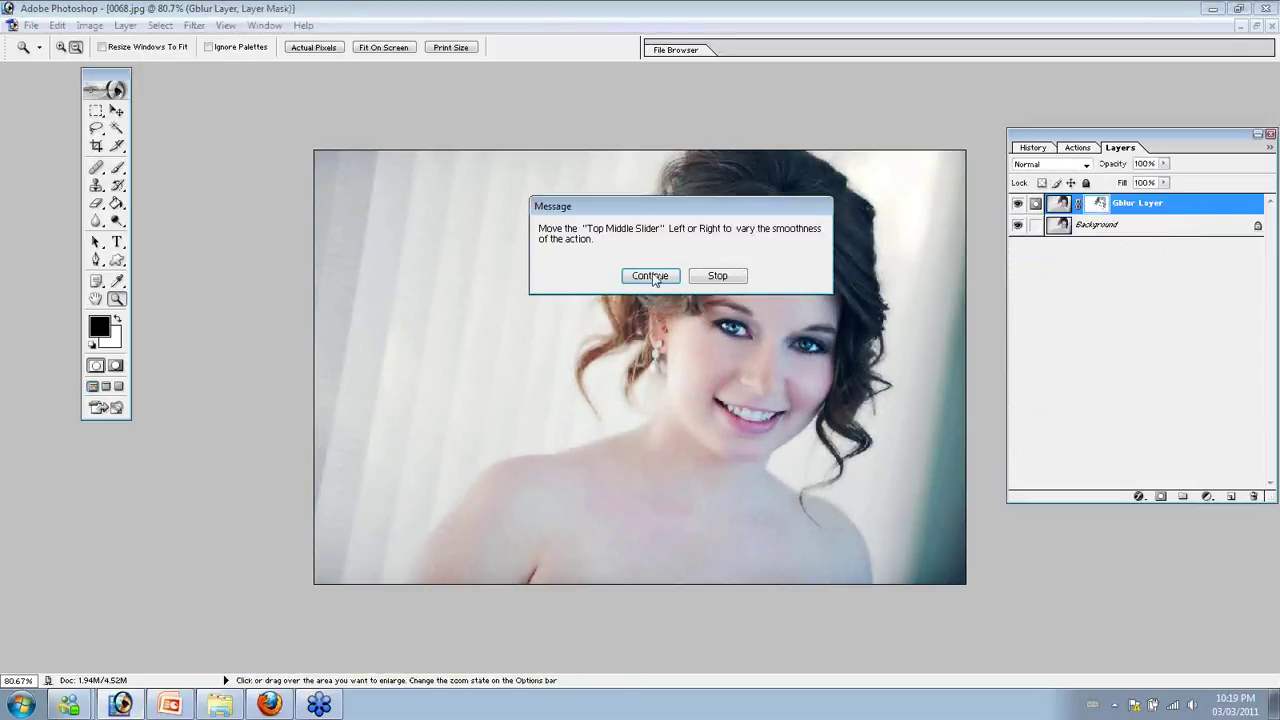
Set the midtone input level of the Gblur layer mask to 0.45 and let the action finish
{"action": "left_click", "coordinate": [652, 275]}
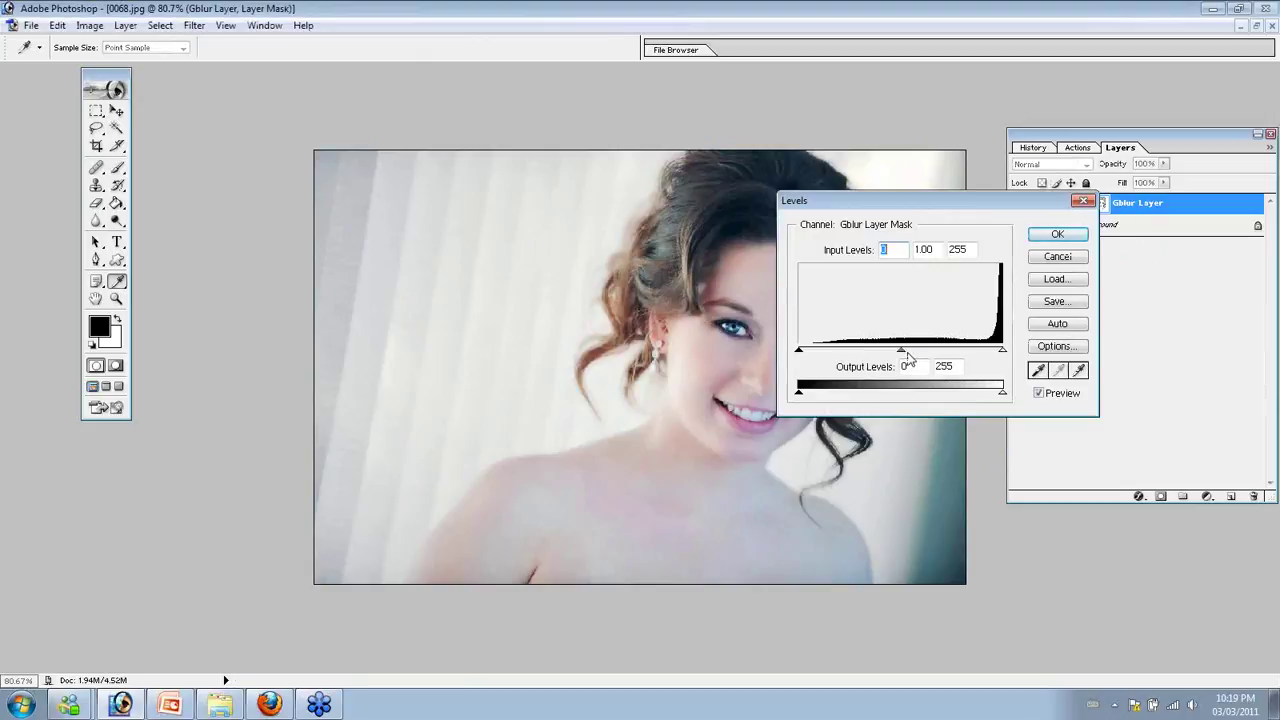
{"action": "left_click_drag", "start_coordinate": [905, 355], "coordinate": [948, 357]}
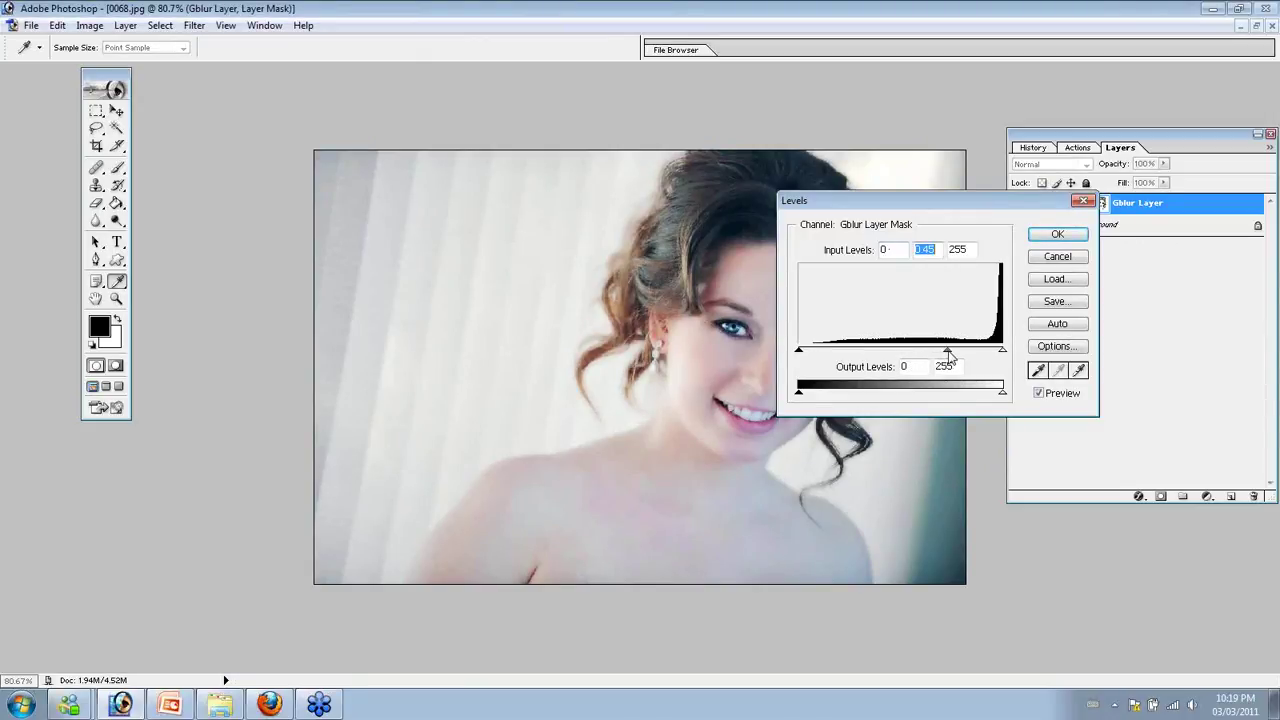
{"action": "left_click", "coordinate": [1066, 240]}
{"action": "left_click", "coordinate": [618, 275]}
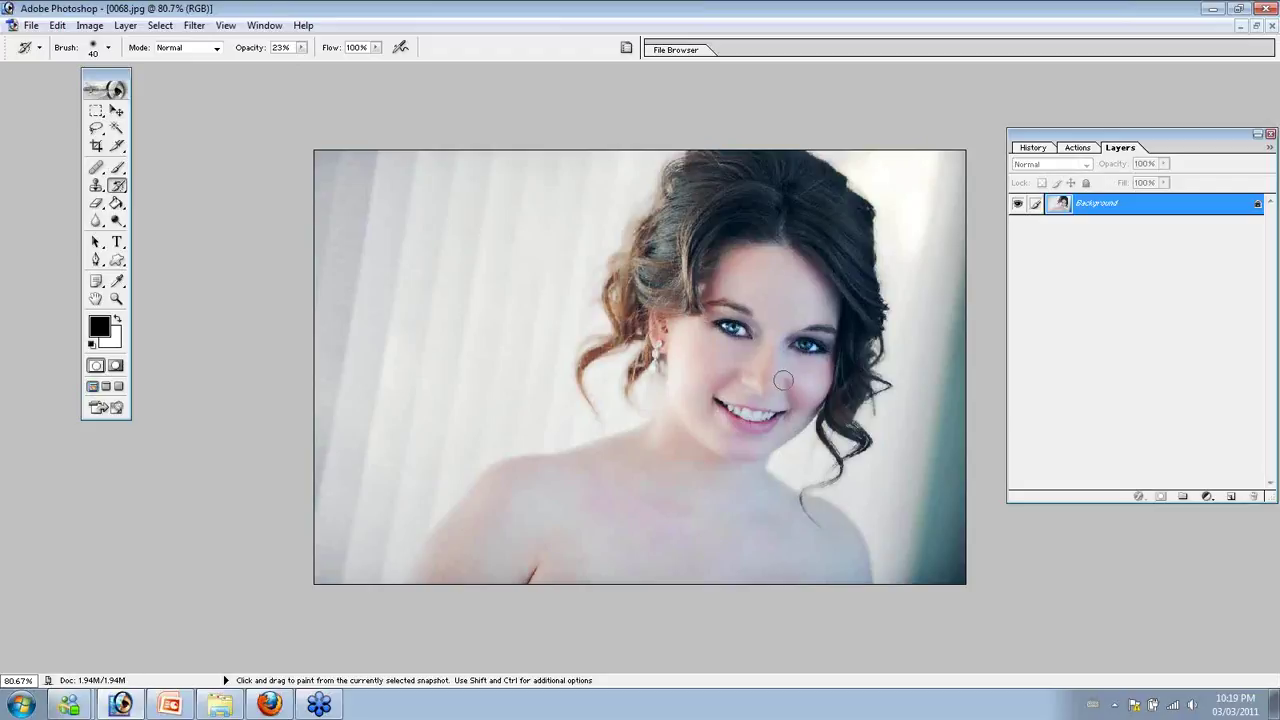
Paint over the bride's face and skin with the History Brush at 231 px and 23% opacity
{"action": "left_click", "coordinate": [105, 48]}
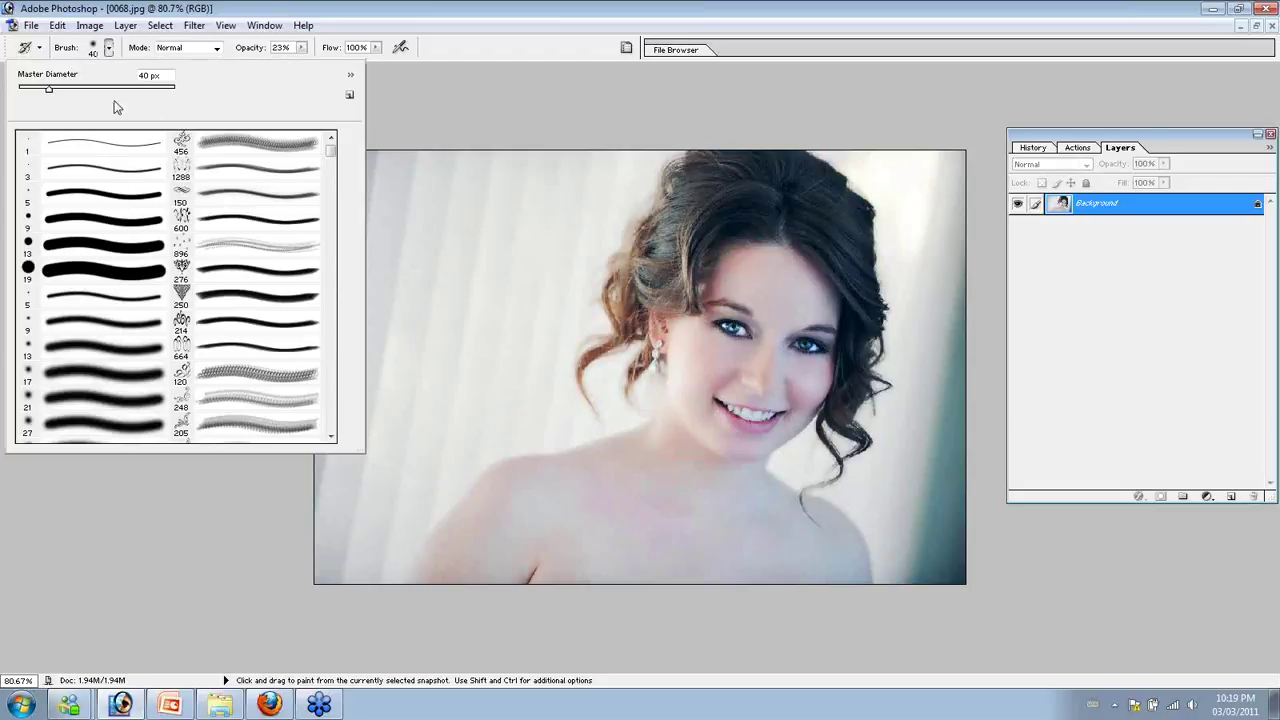
{"action": "left_click", "coordinate": [767, 180]}
{"action": "key", "text": "ctrl+0"}
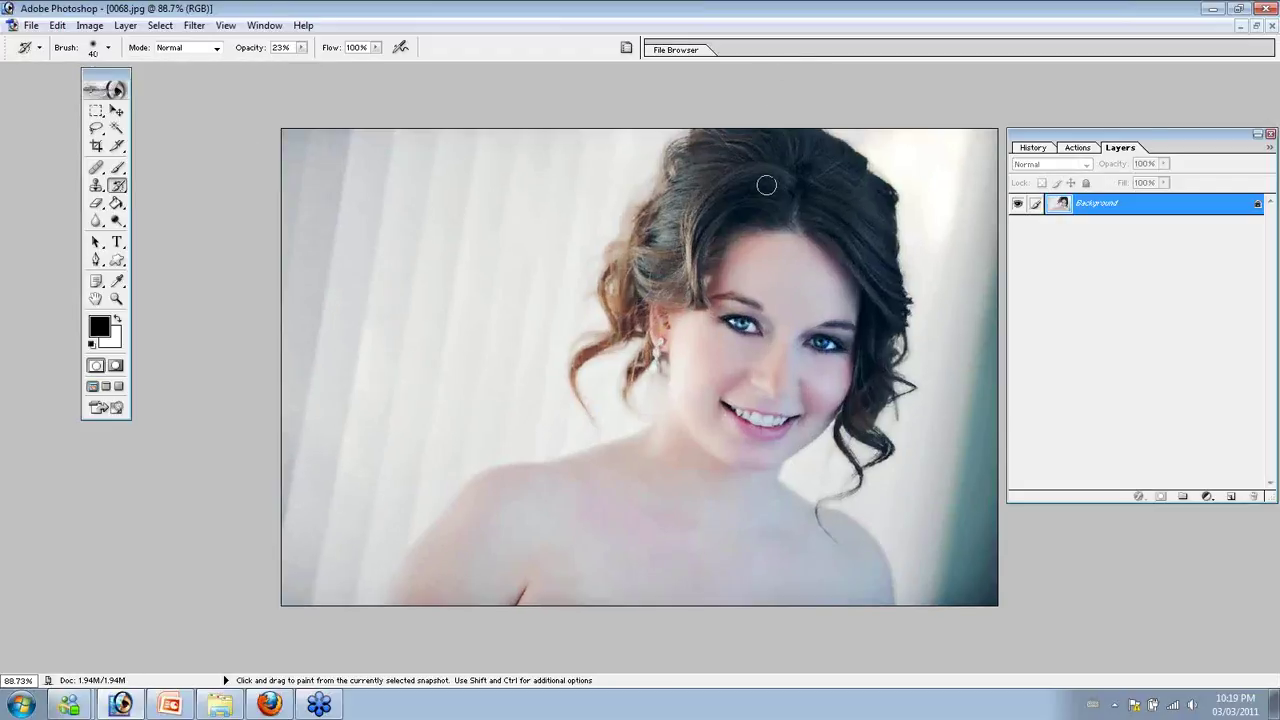
{"action": "left_click", "coordinate": [92, 49]}
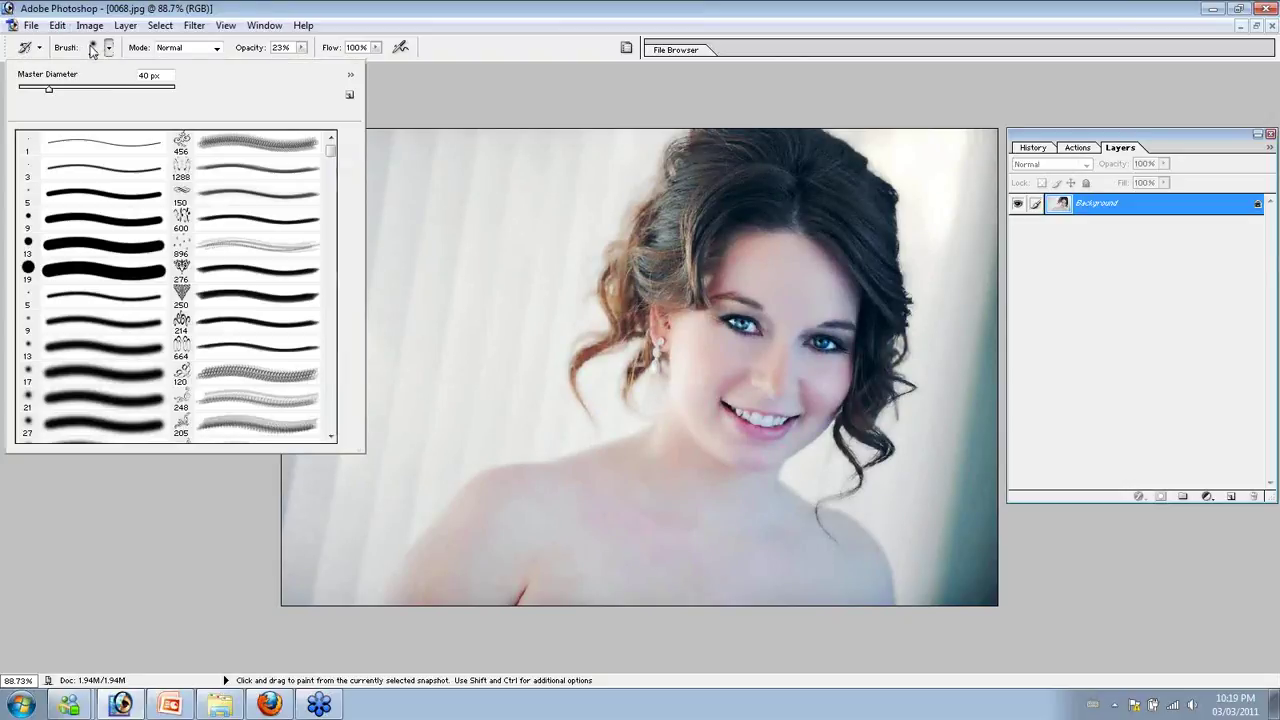
{"action": "left_click_drag", "start_coordinate": [98, 94], "coordinate": [84, 92]}
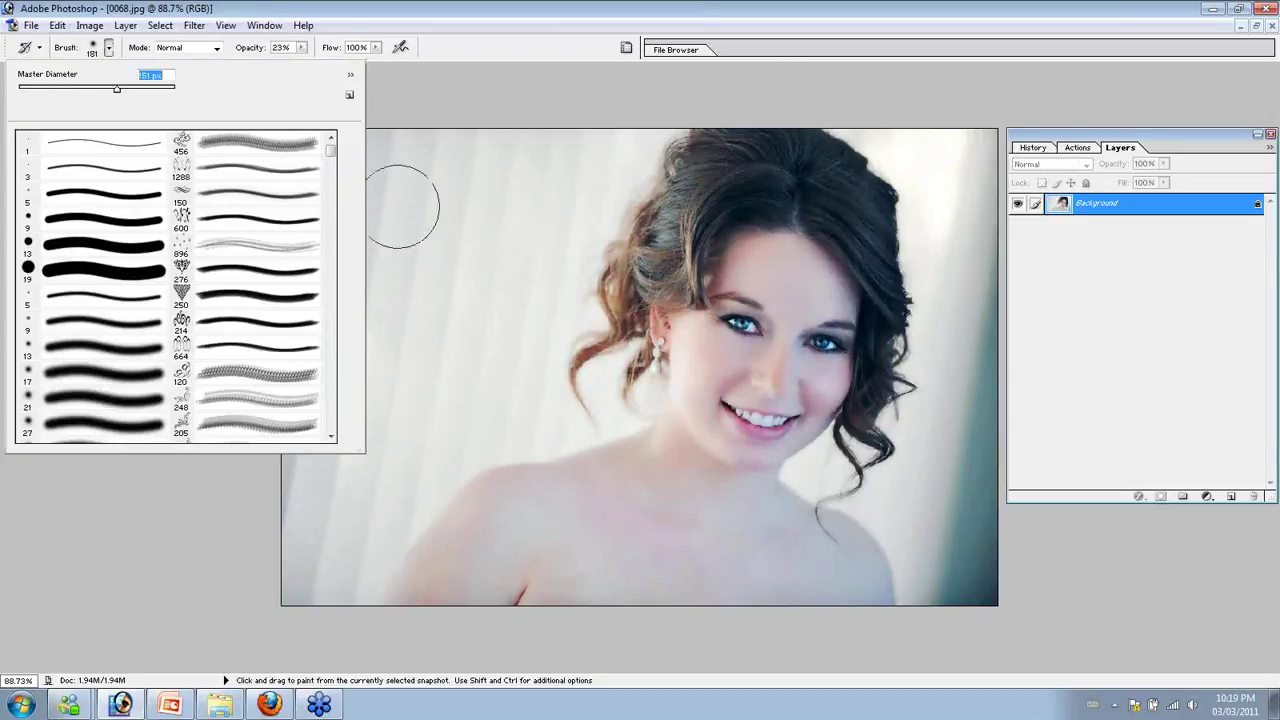
{"action": "left_click", "coordinate": [140, 92]}
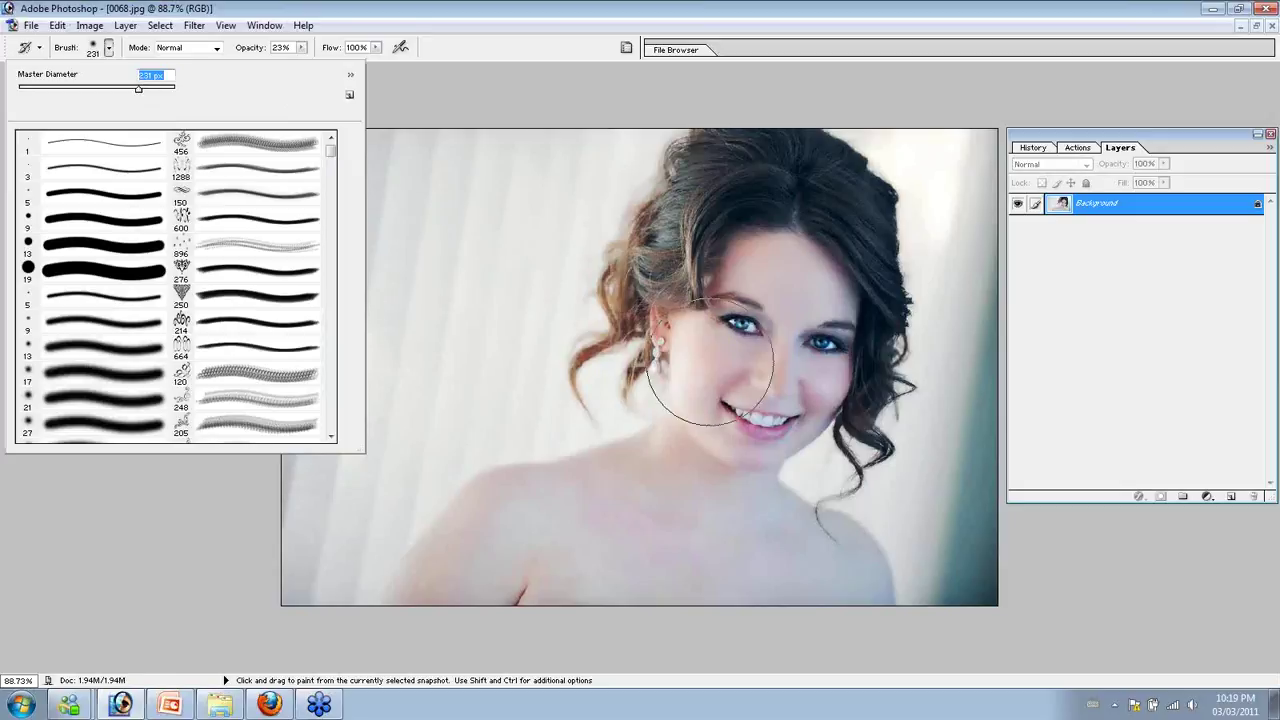
{"action": "left_click", "coordinate": [712, 388]}
{"action": "mouse_move", "coordinate": [740, 432]}
{"action": "left_mouse_down"}
{"action": "mouse_move", "coordinate": [806, 420]}
{"action": "mouse_move", "coordinate": [657, 391]}
{"action": "mouse_move", "coordinate": [770, 290]}
{"action": "left_mouse_up"}
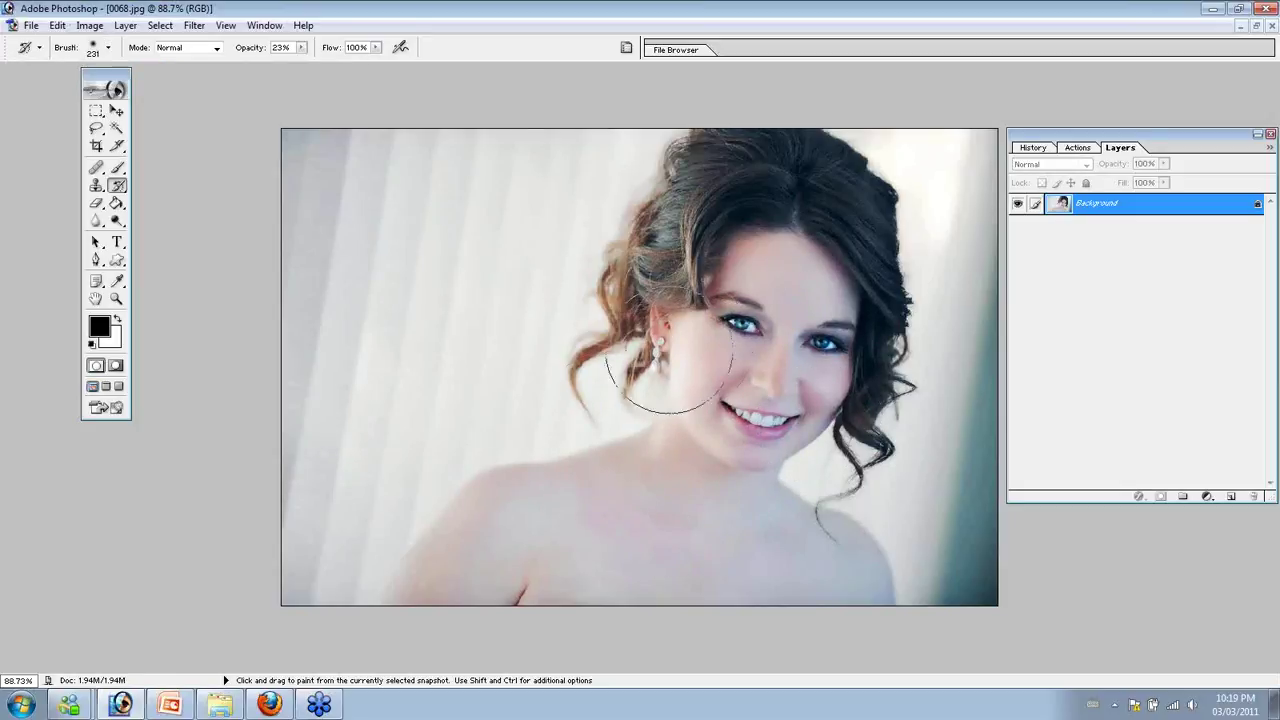
Compare the original 0068.jpg snapshot with the latest retouched history state
{"action": "left_click", "coordinate": [1033, 147]}
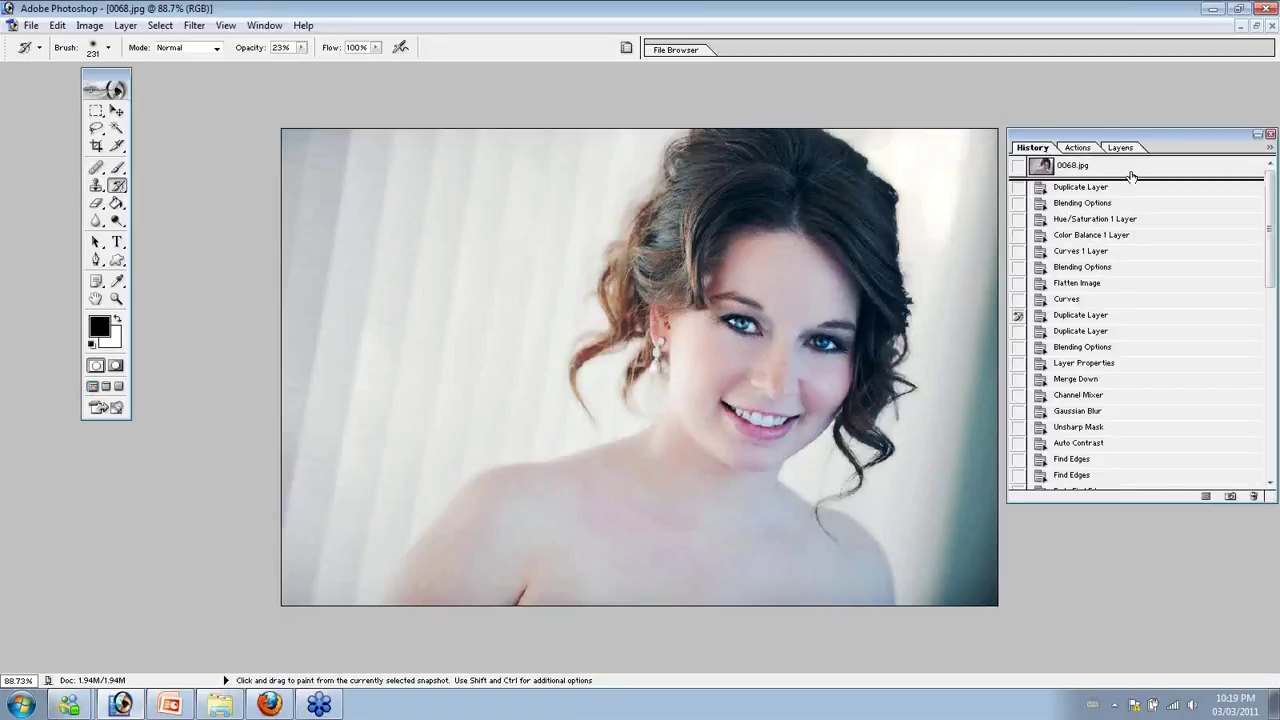
{"action": "left_click", "coordinate": [1129, 168]}
{"action": "scroll", "coordinate": [1141, 426], "scroll_direction": "down", "scroll_amount": 12}
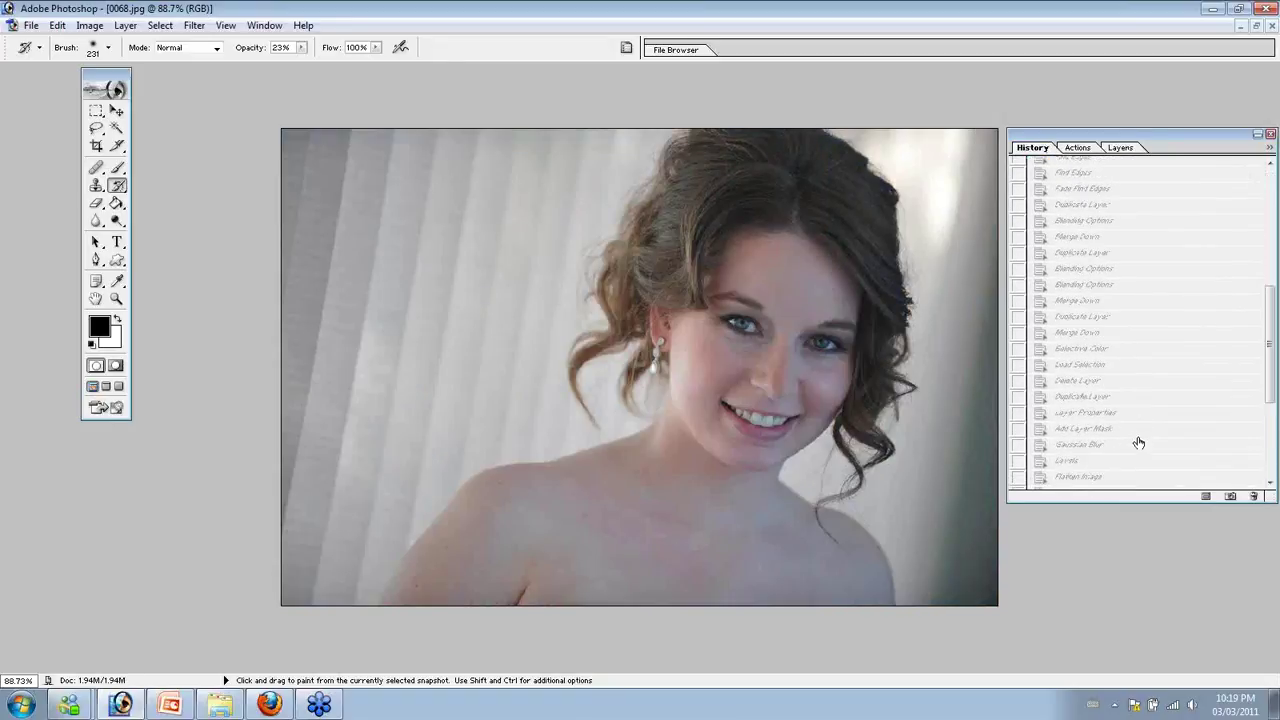
{"action": "left_click", "coordinate": [1134, 481]}
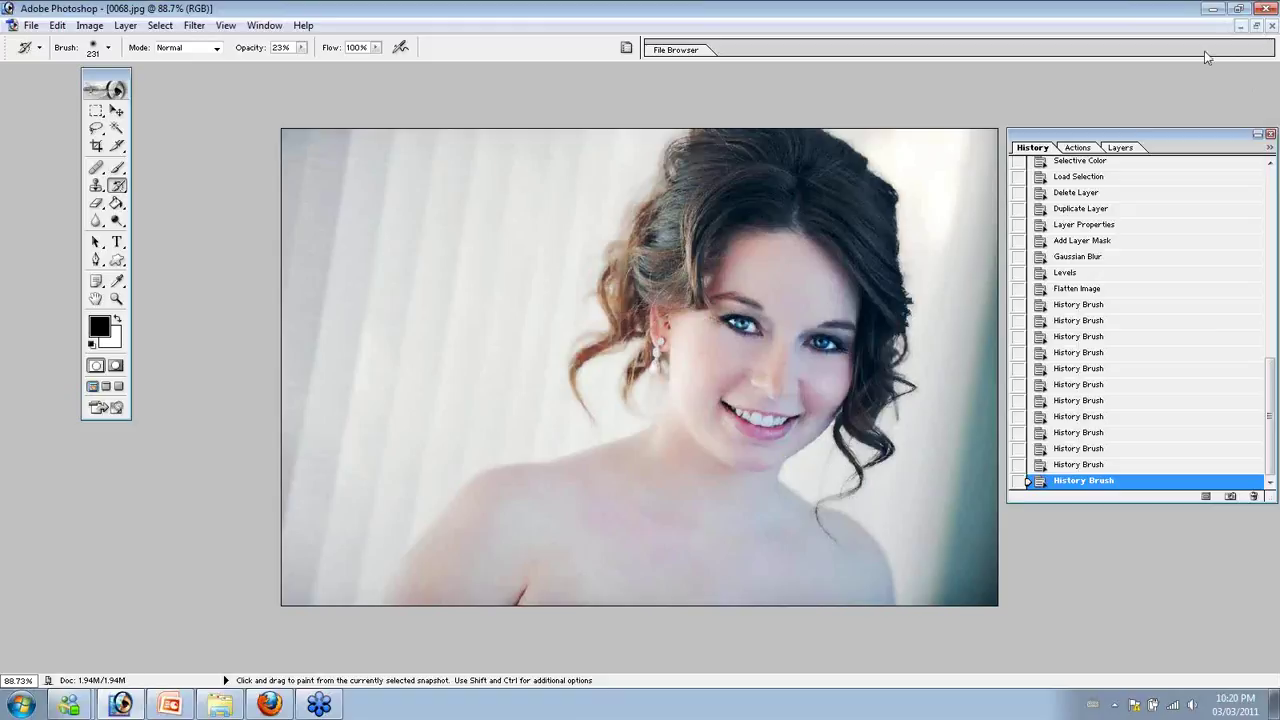
Turn the portrait black and white by setting Saturation to -100 in Hue/Saturation
{"action": "key", "text": "i"}
{"action": "key", "text": "ctrl+u"}
{"action": "left_click_drag", "start_coordinate": [998, 312], "coordinate": [905, 318]}
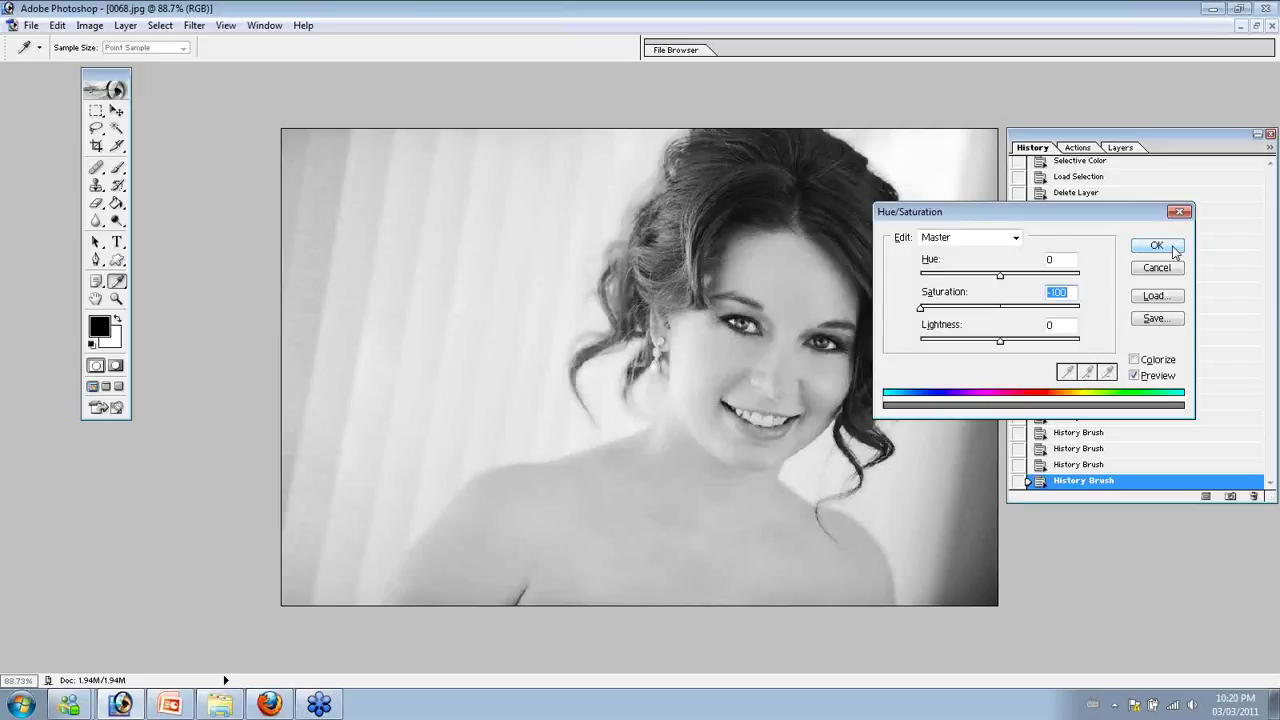
{"action": "left_click", "coordinate": [1157, 246]}
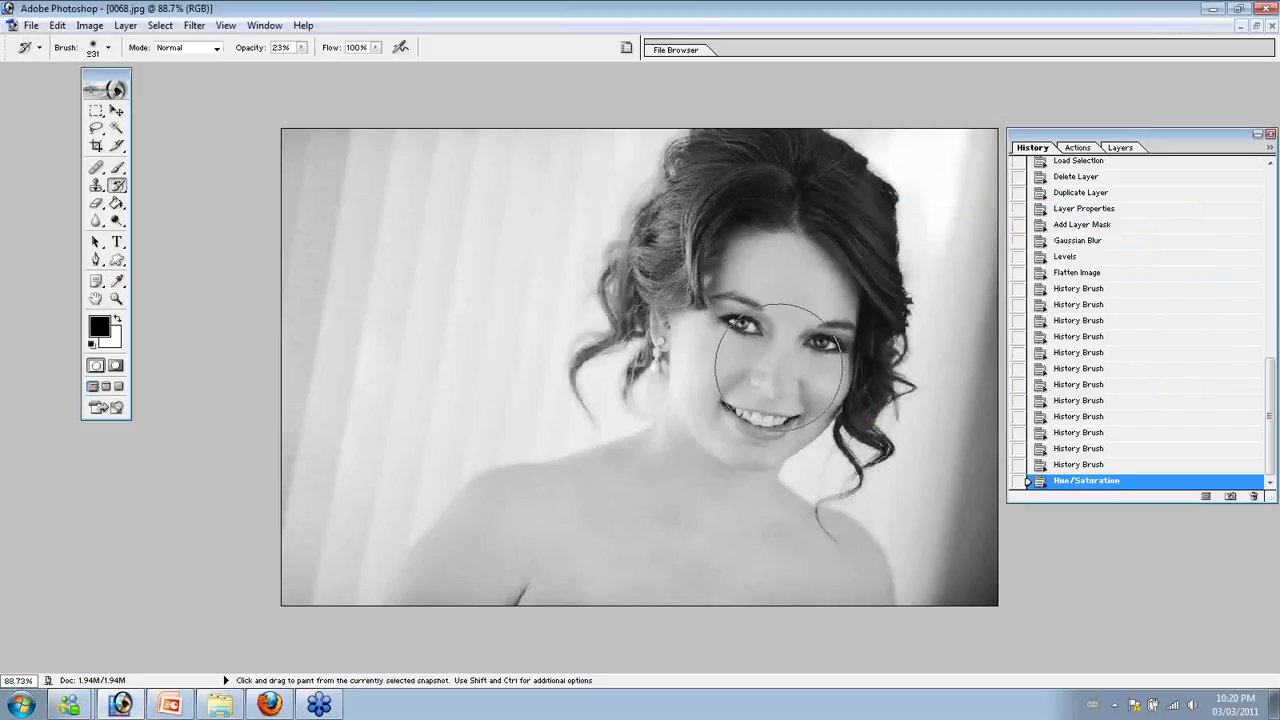
Anchor the shadows in Curves and lift the midtones of the black-and-white portrait from input 115 to output 123
{"action": "key", "text": "ctrl+m"}
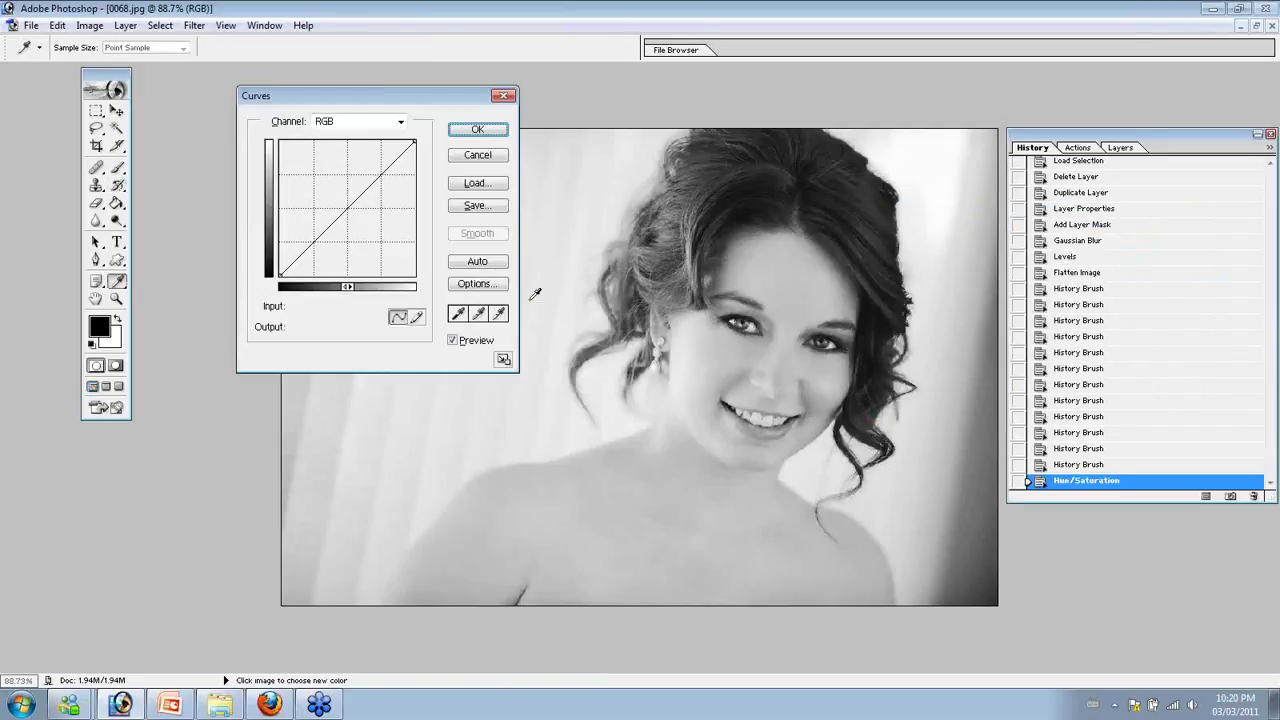
{"action": "left_click", "coordinate": [313, 243]}
{"action": "left_click_drag", "start_coordinate": [341, 215], "coordinate": [341, 210]}
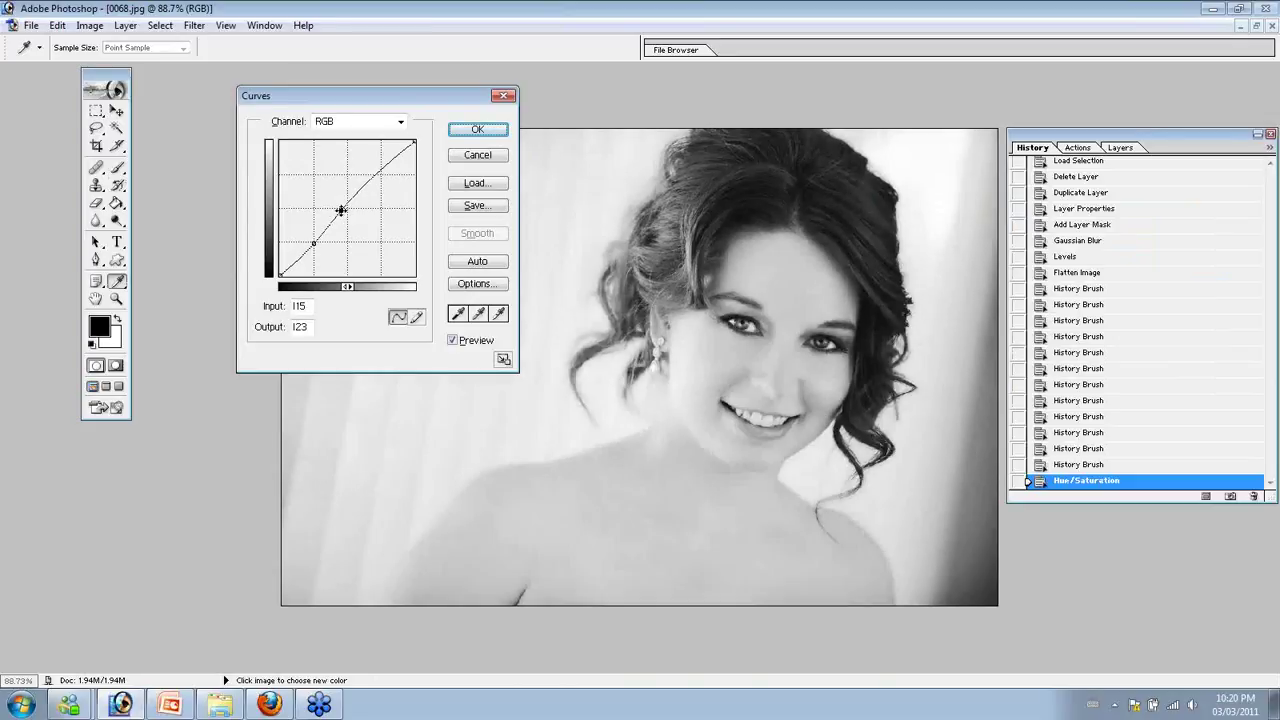
{"action": "left_click", "coordinate": [477, 131]}
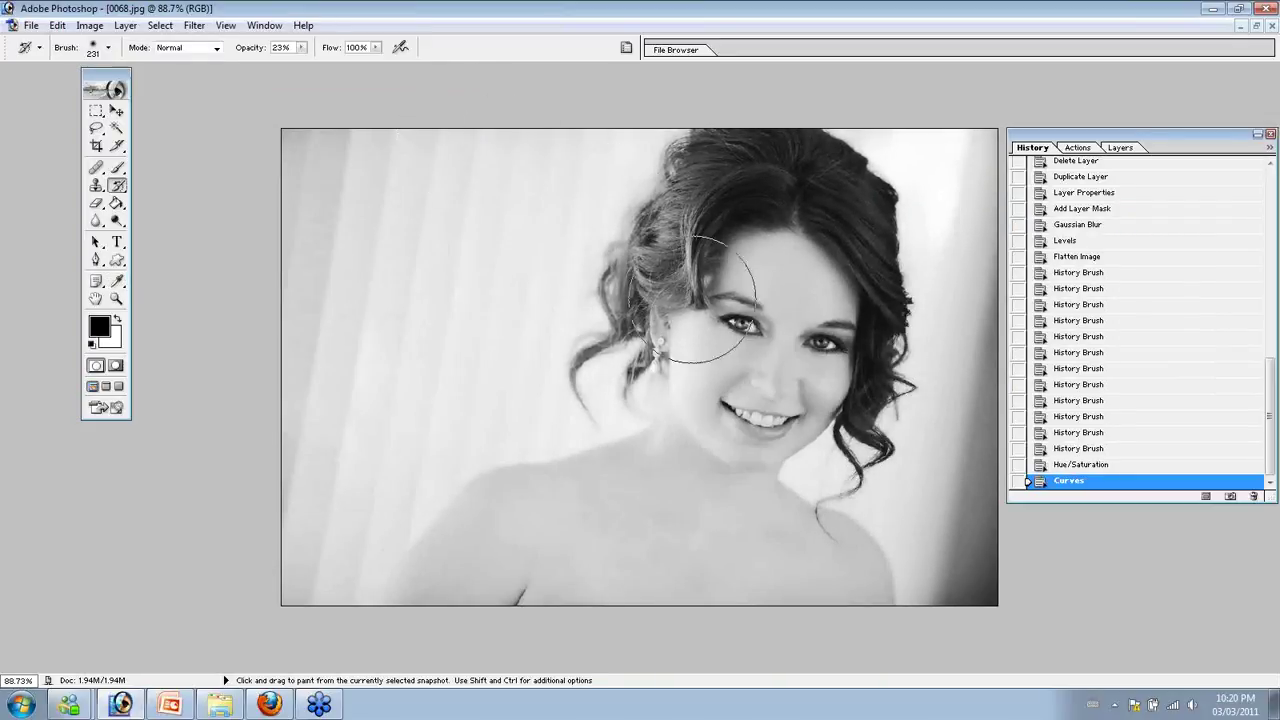
Apply Desaturate to the portrait and run the Lab Color black-and-white action on it
{"action": "key", "text": "ctrl+minus"}
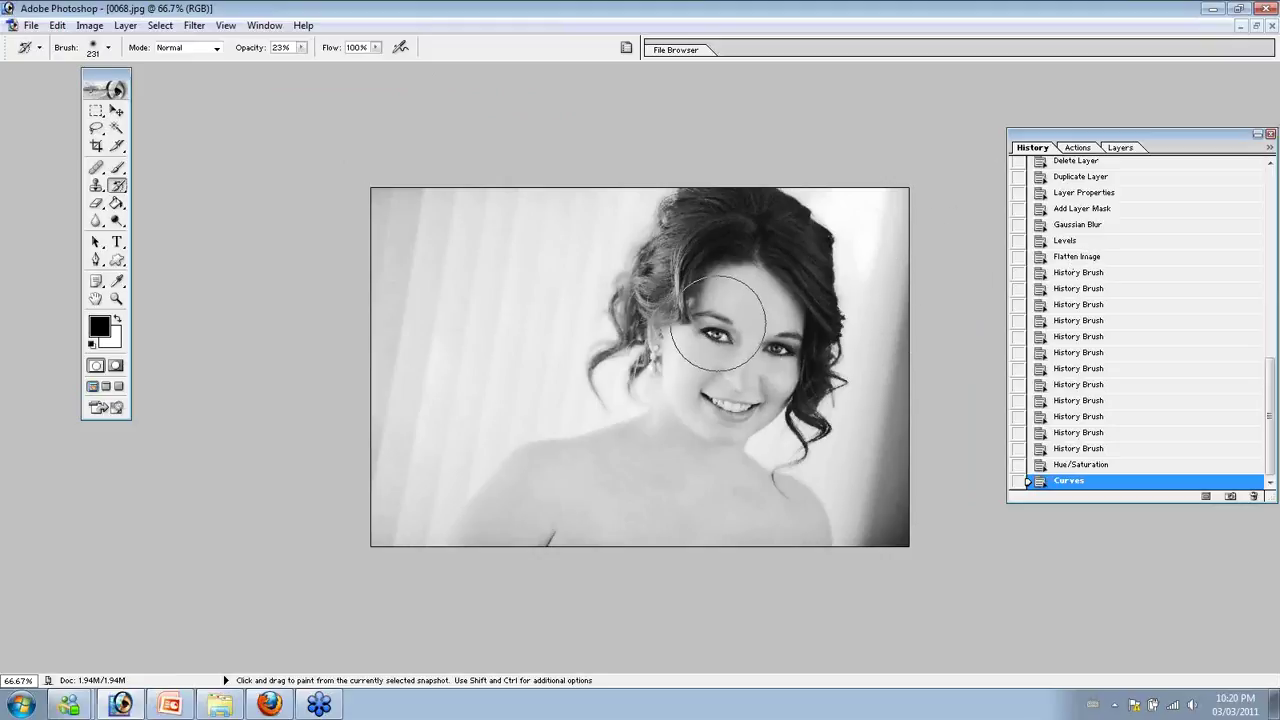
{"action": "key", "text": "ctrl+shift+u"}
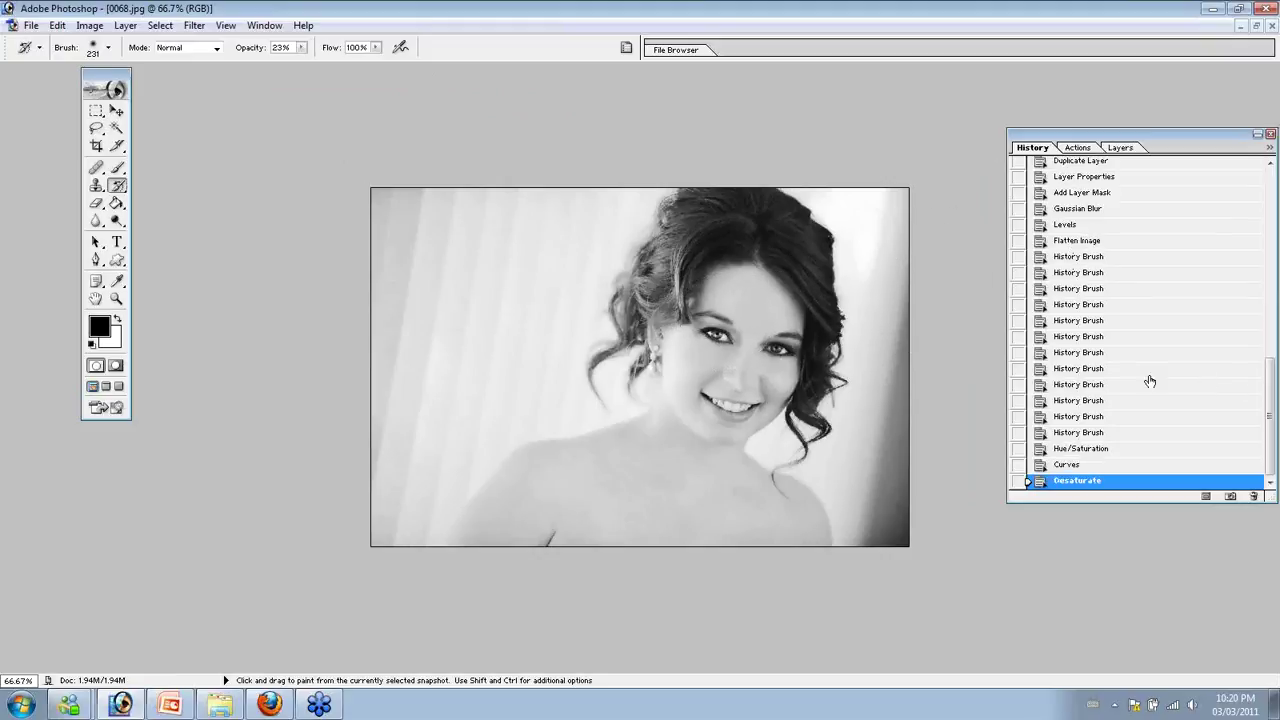
{"action": "key", "text": "shift"}
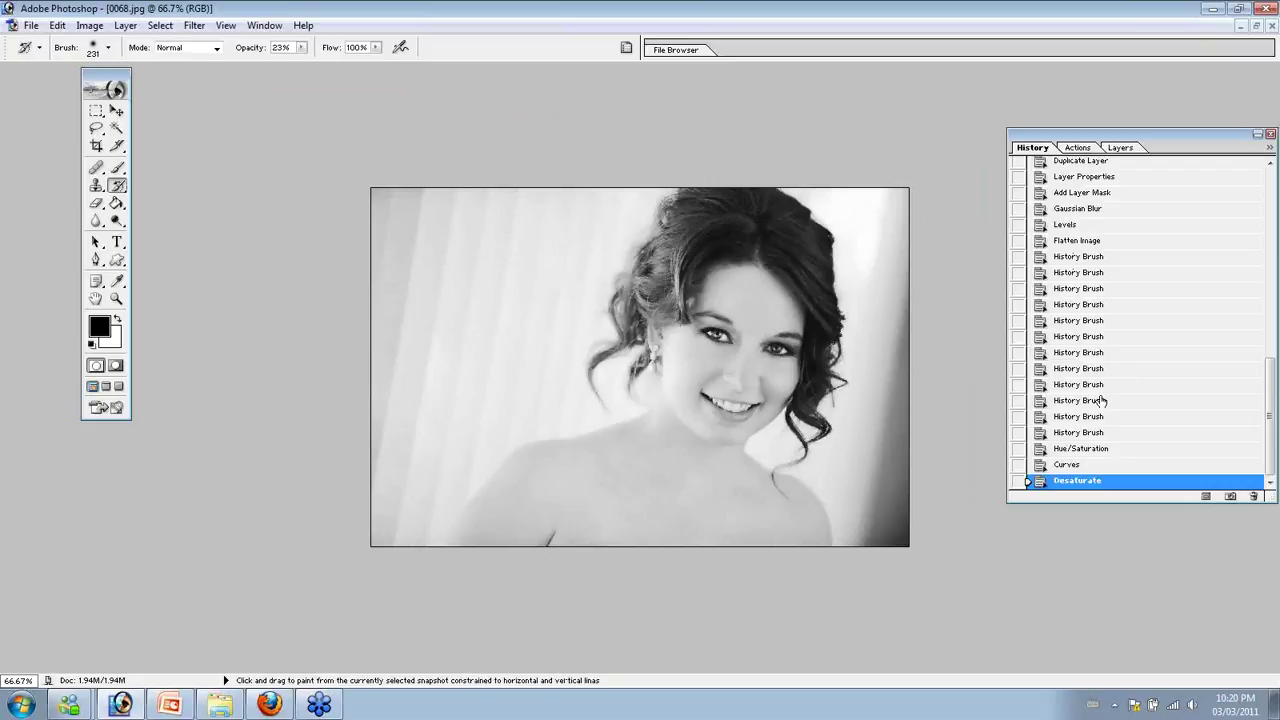
{"action": "key", "text": "F2"}
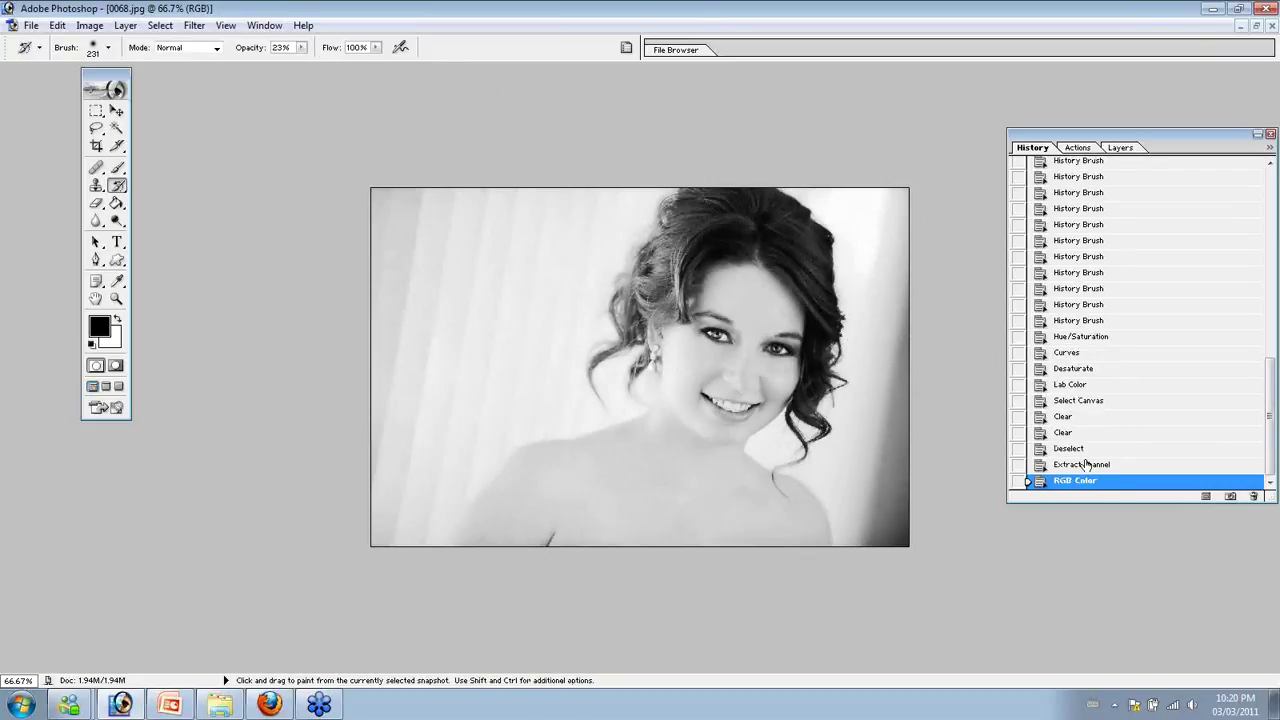
Step the image back to the Flatten Image history state that precedes the History Brush strokes
{"action": "scroll", "coordinate": [1078, 280], "scroll_direction": "up", "scroll_amount": 10}
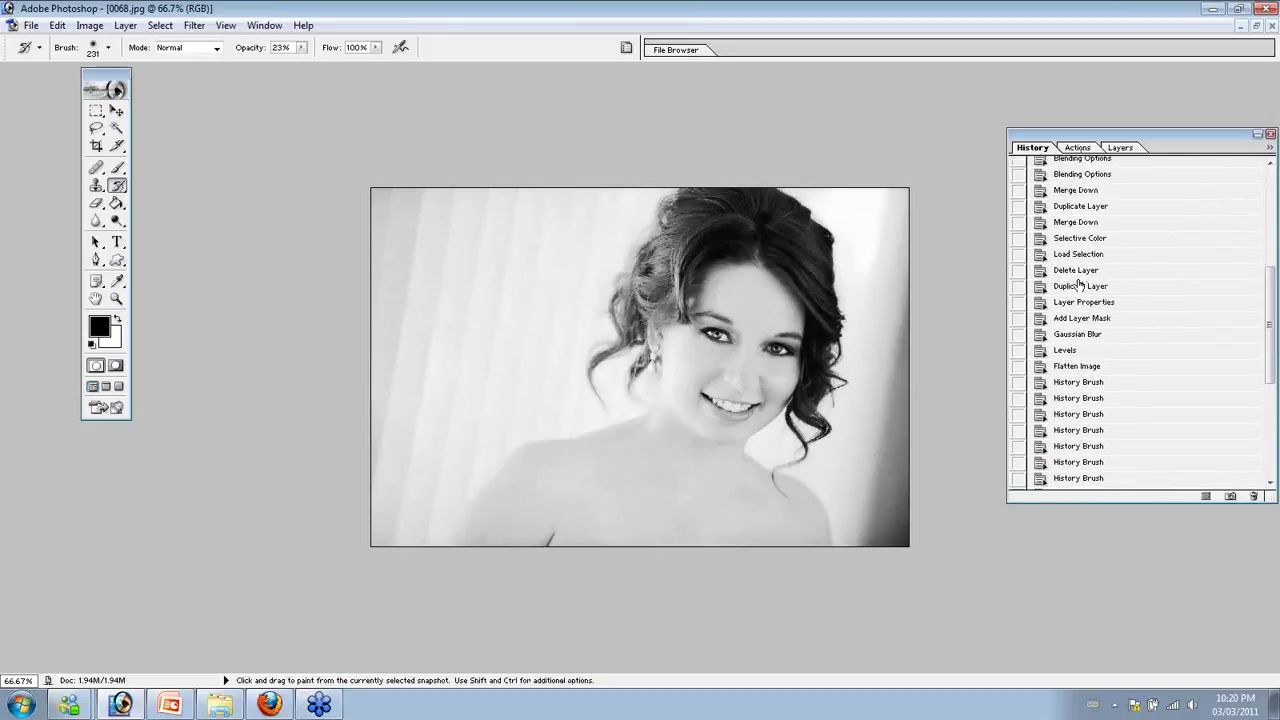
{"action": "left_click", "coordinate": [1080, 266]}
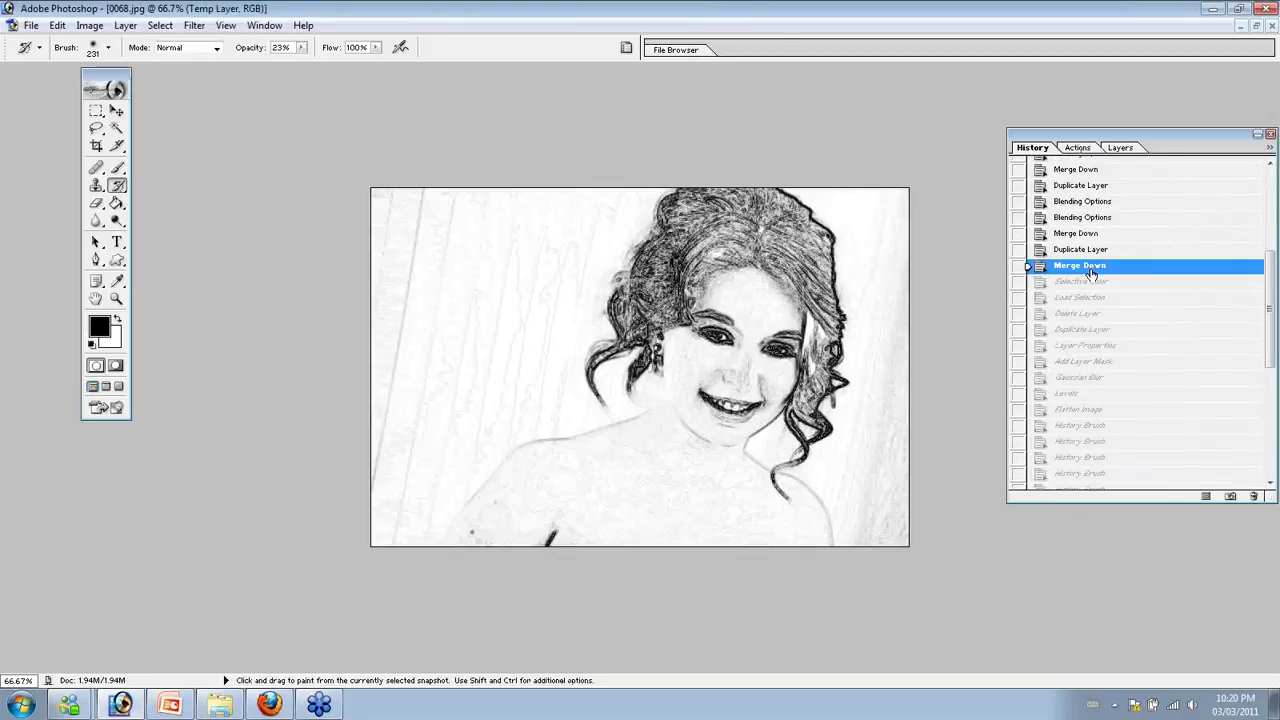
{"action": "scroll", "coordinate": [1108, 305], "scroll_direction": "down", "scroll_amount": 3}
{"action": "left_click", "coordinate": [1100, 322]}
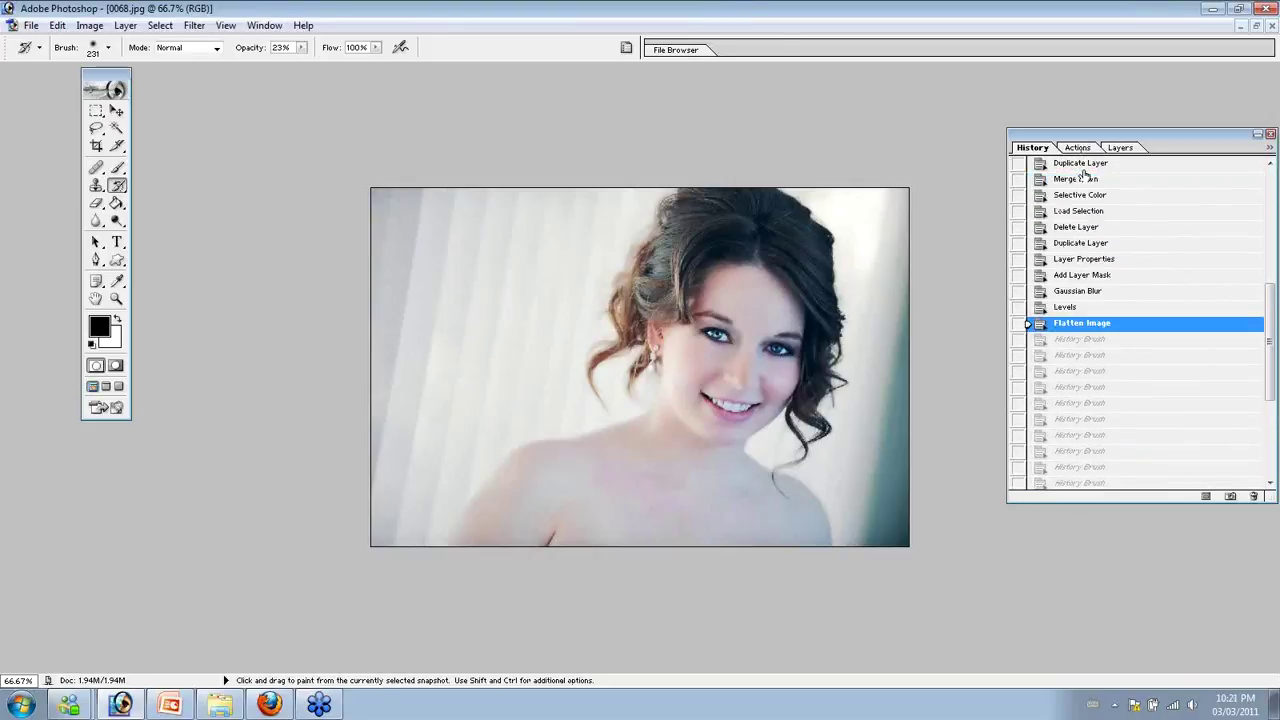
Collapse the robsfaves action set and convert the colour portrait to black and white with the Black&WhiteLAB action
{"action": "left_click", "coordinate": [1120, 148]}
{"action": "left_click", "coordinate": [1077, 147]}
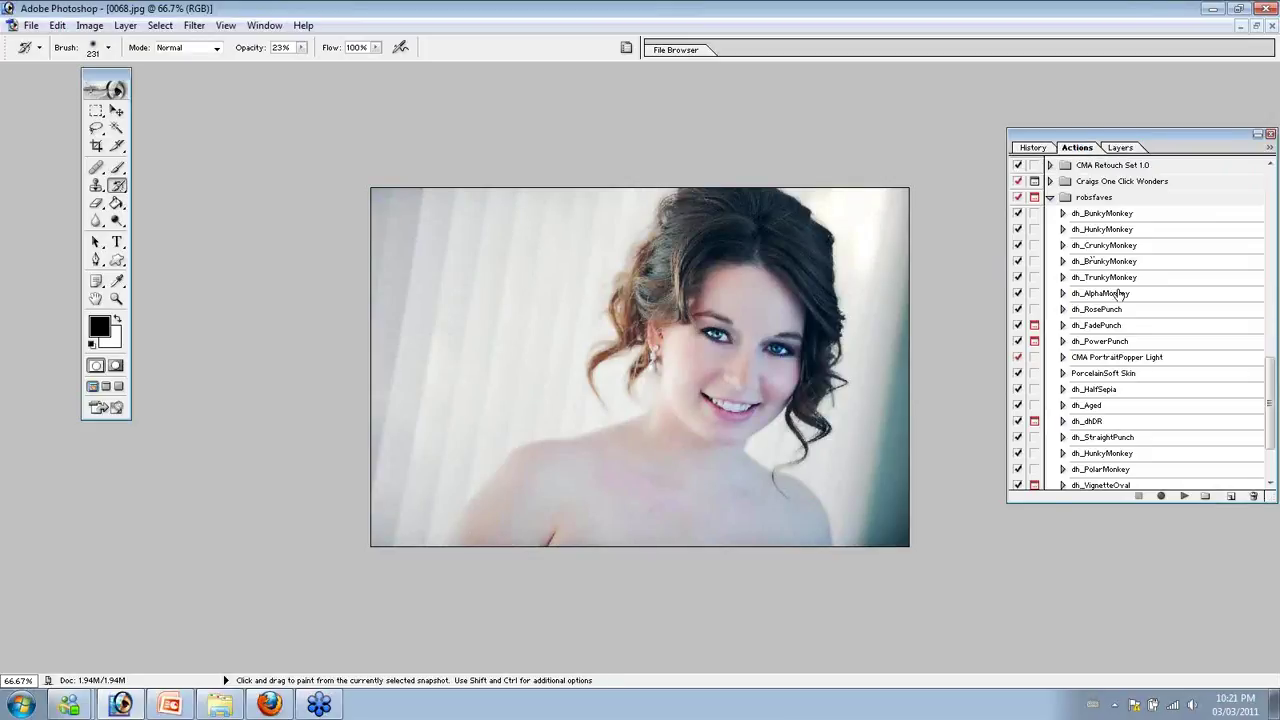
{"action": "left_click", "coordinate": [1050, 199]}
{"action": "key", "text": "shift"}
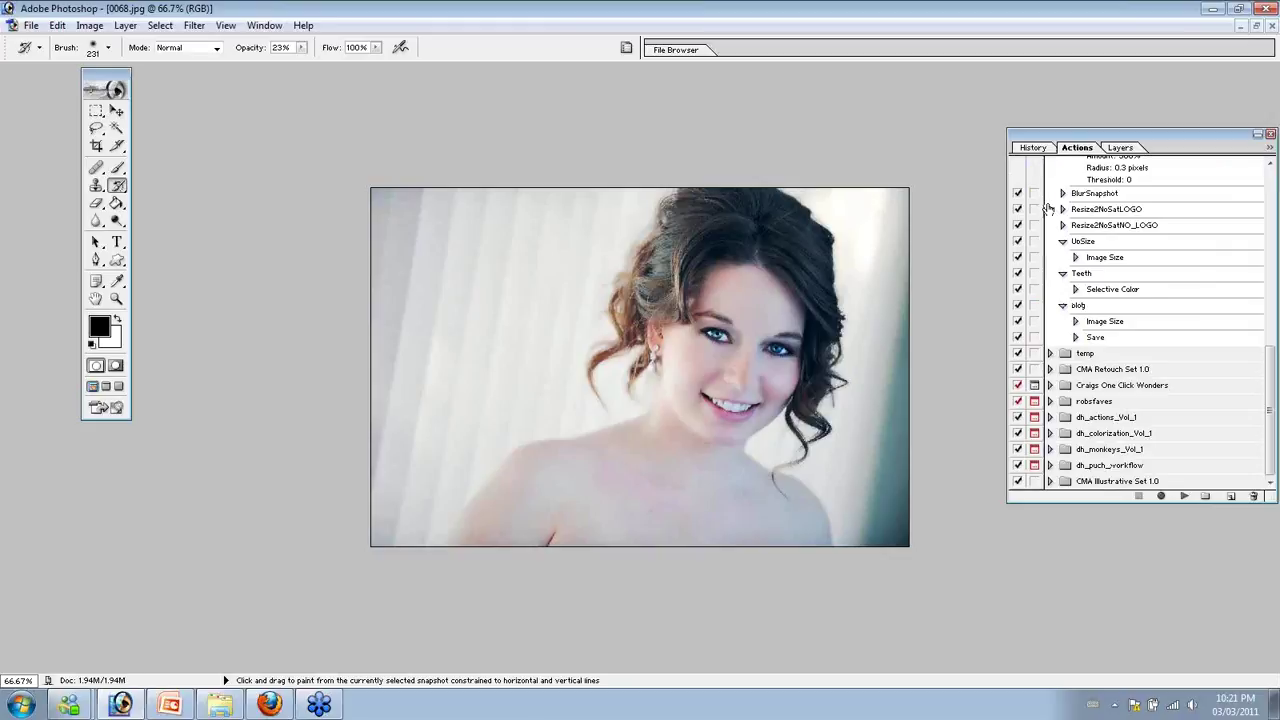
{"action": "key", "text": "F2"}
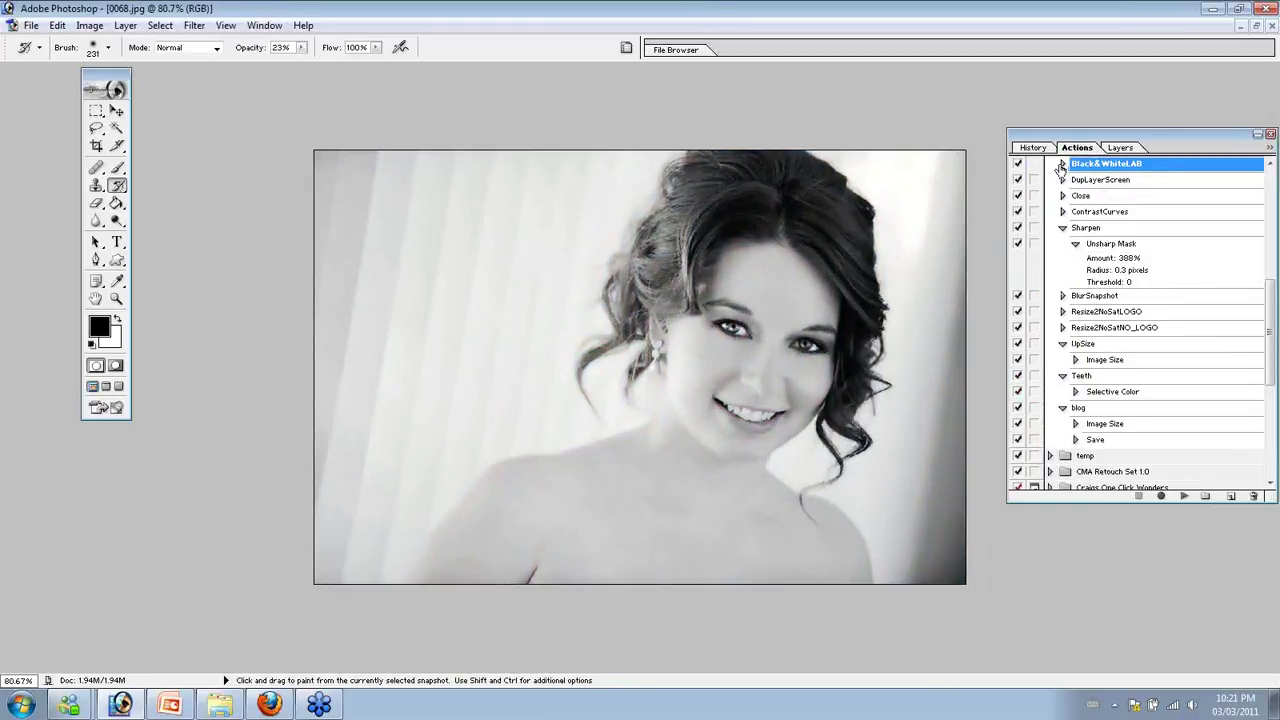
Expand the Black&WhiteLAB action's steps and return the portrait to the Flatten Image history state before the Lab conversion
{"action": "left_click", "coordinate": [1062, 164]}
{"action": "left_click", "coordinate": [1032, 147]}
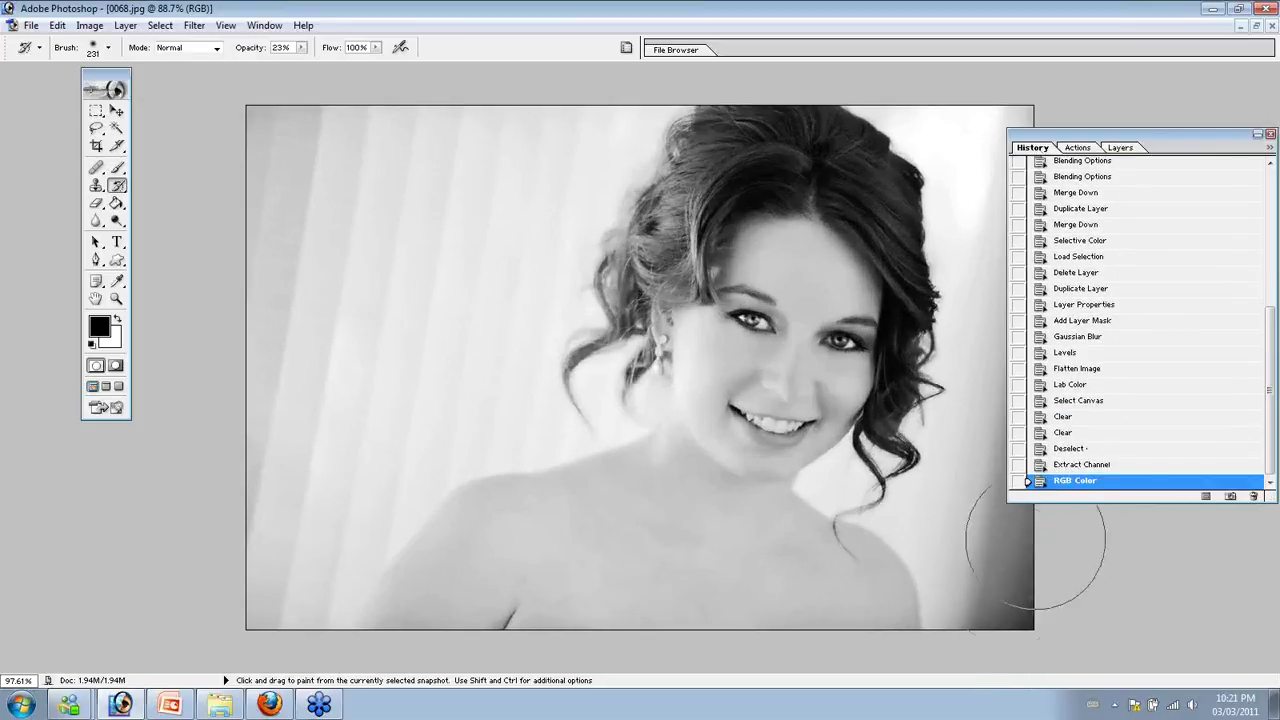
{"action": "left_click", "coordinate": [1120, 384]}
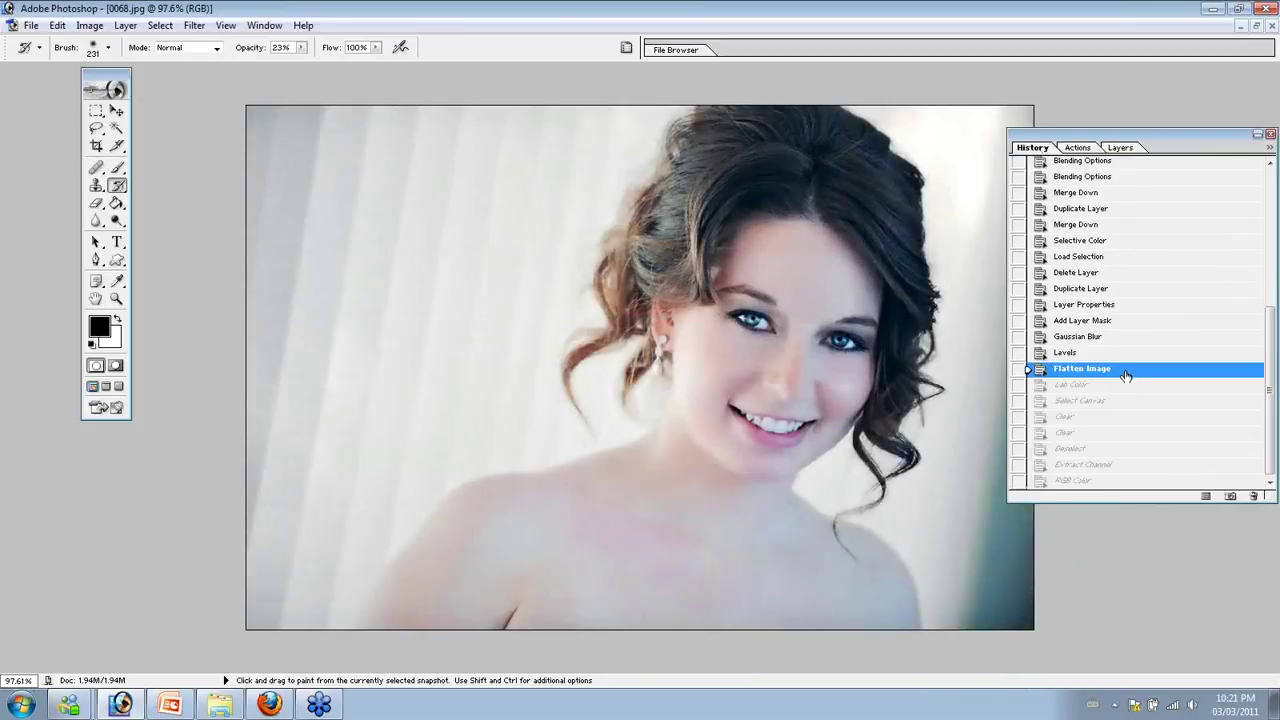
{"action": "left_click", "coordinate": [1118, 401]}
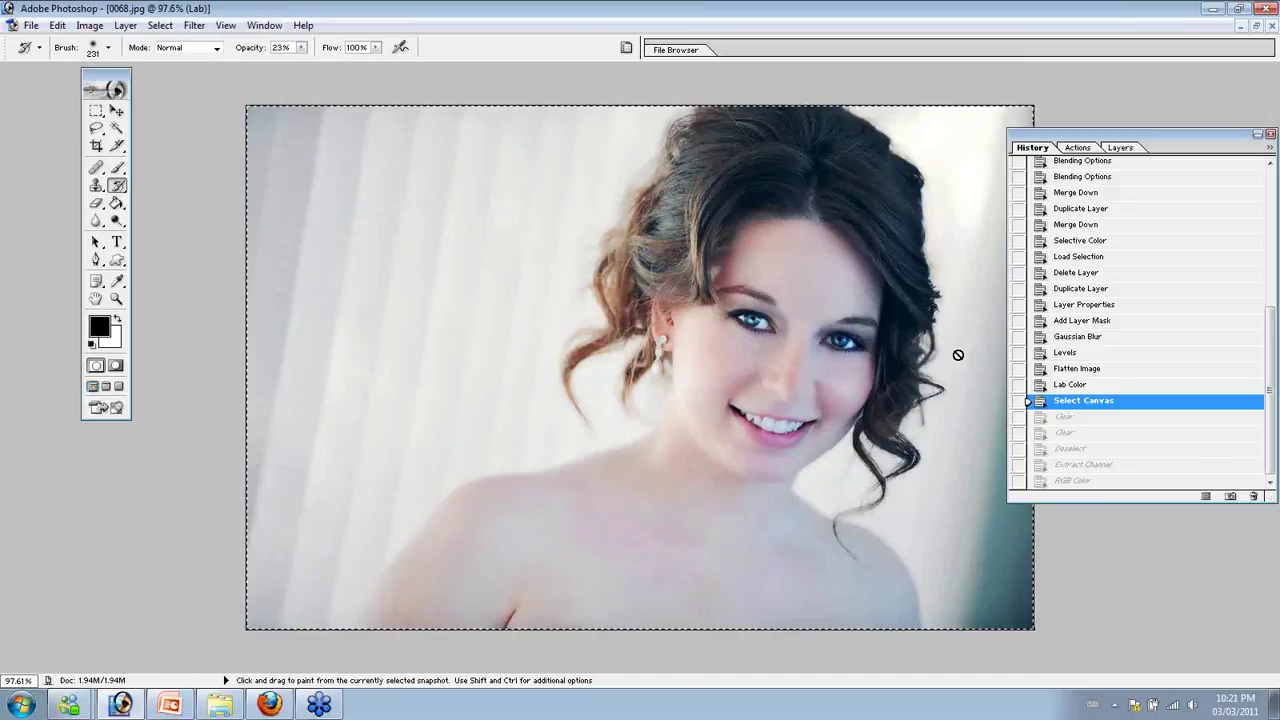
{"action": "left_click", "coordinate": [1090, 369]}
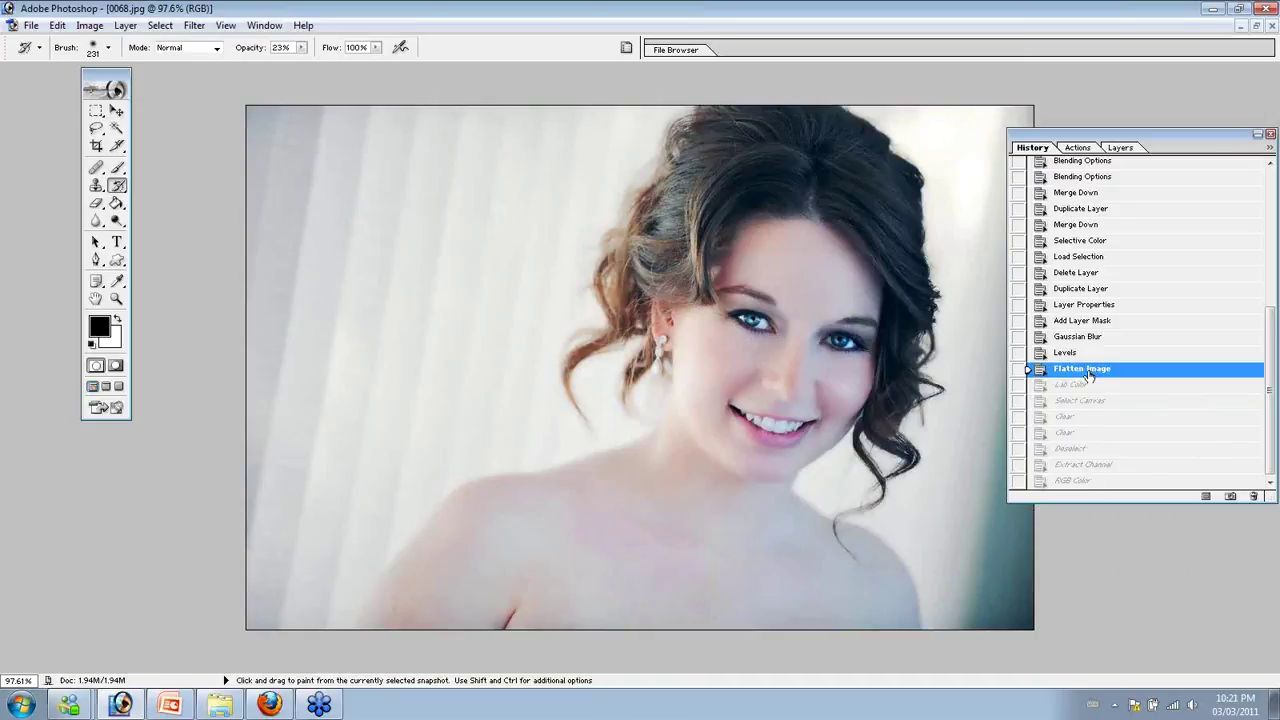
Show the Channels palette and place it beside the history list
{"action": "left_click", "coordinate": [226, 25]}
{"action": "mouse_move", "coordinate": [256, 30]}
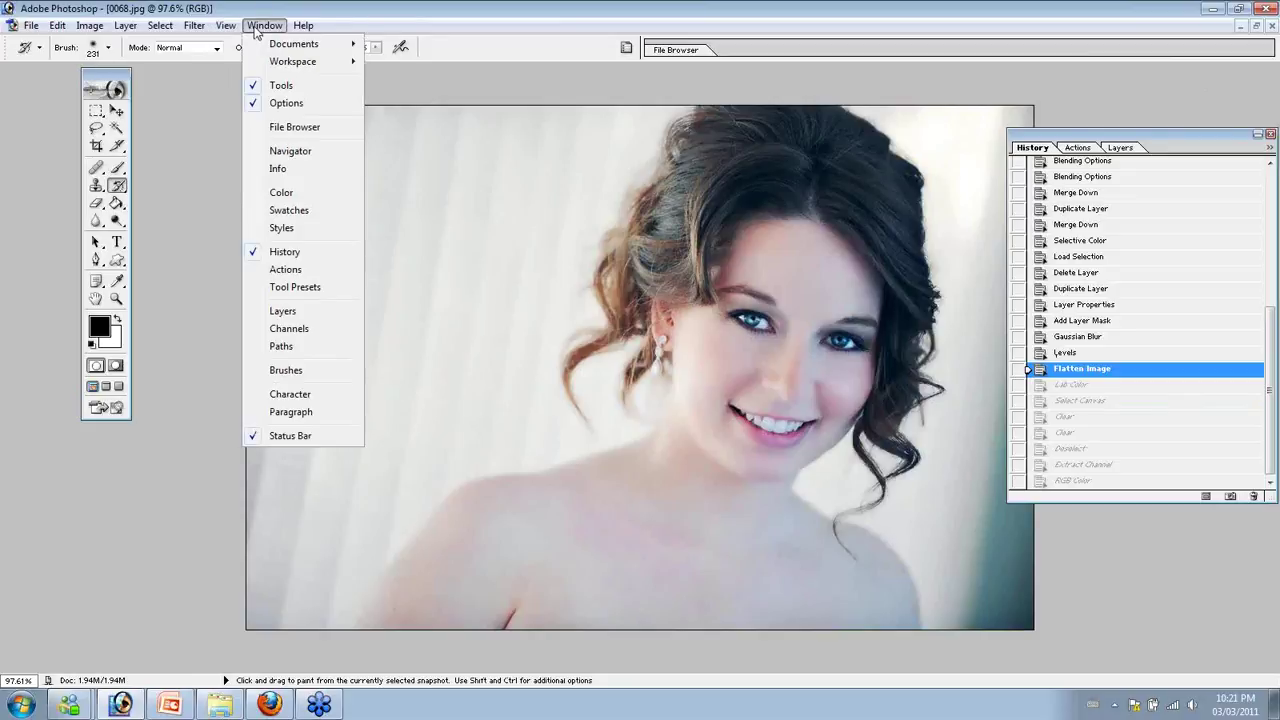
{"action": "left_click", "coordinate": [321, 329]}
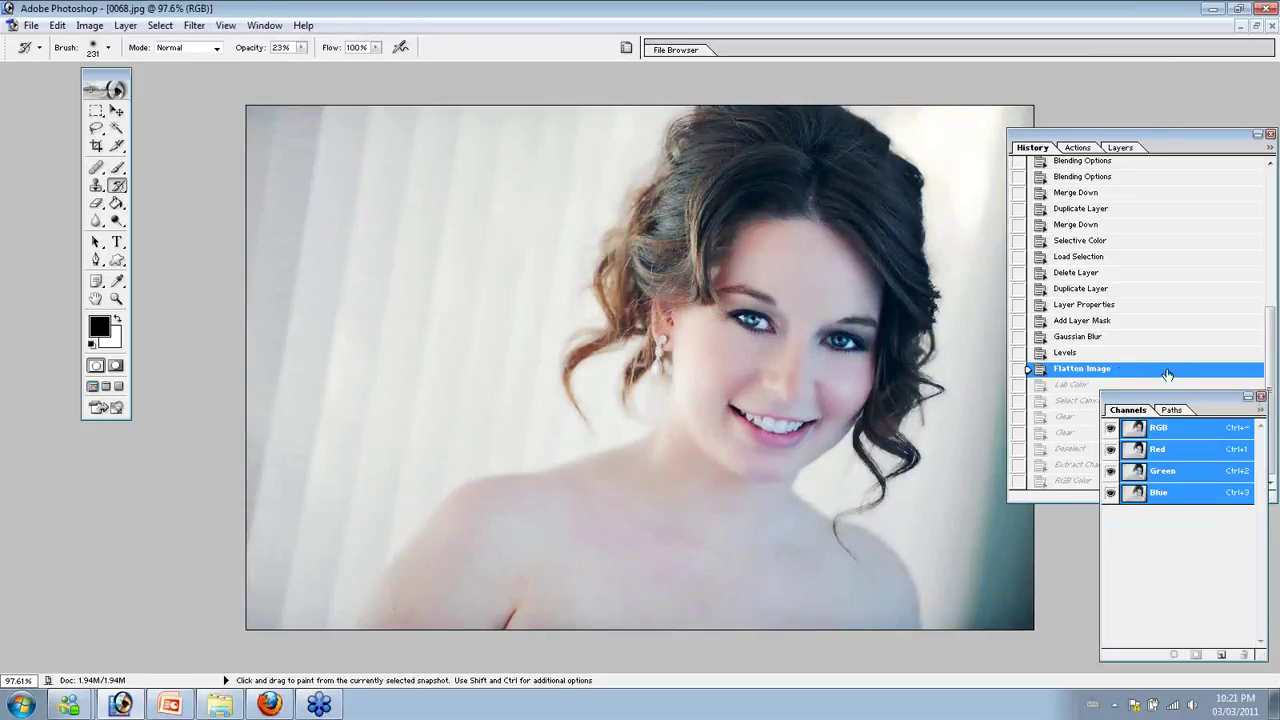
{"action": "left_click_drag", "start_coordinate": [1193, 398], "coordinate": [955, 256]}
{"action": "left_click", "coordinate": [196, 28]}
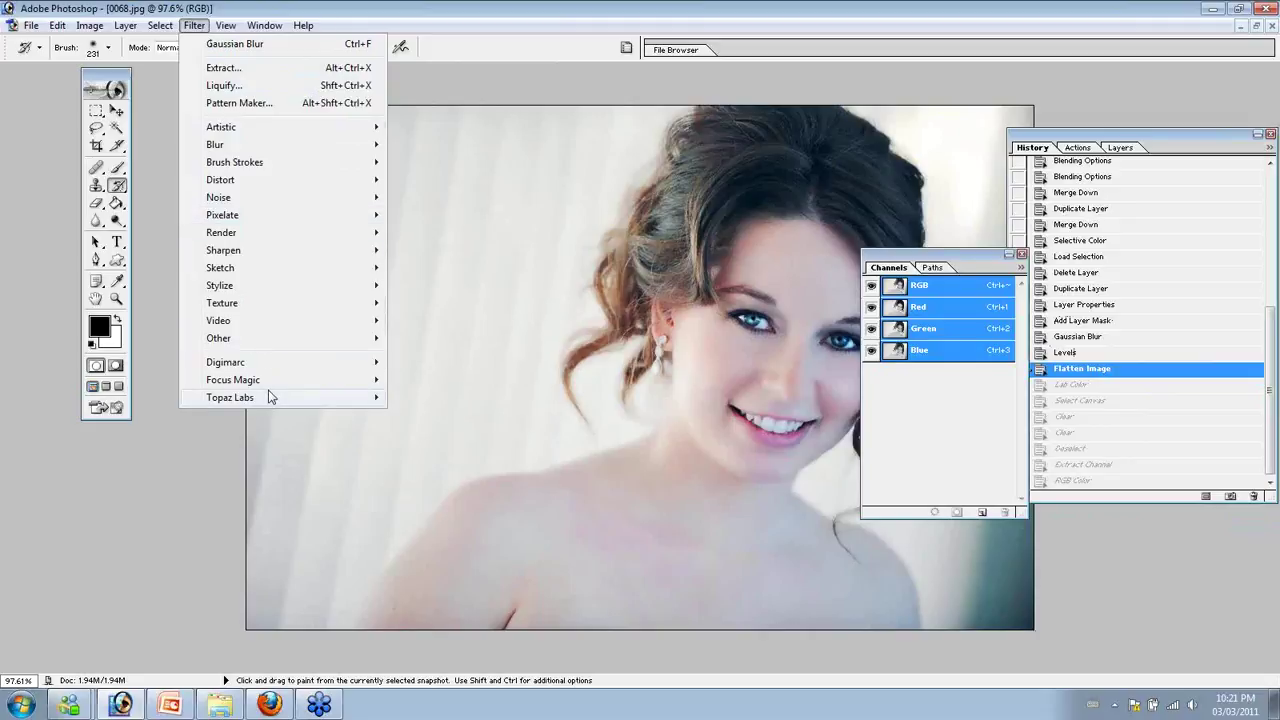
{"action": "mouse_move", "coordinate": [276, 344]}
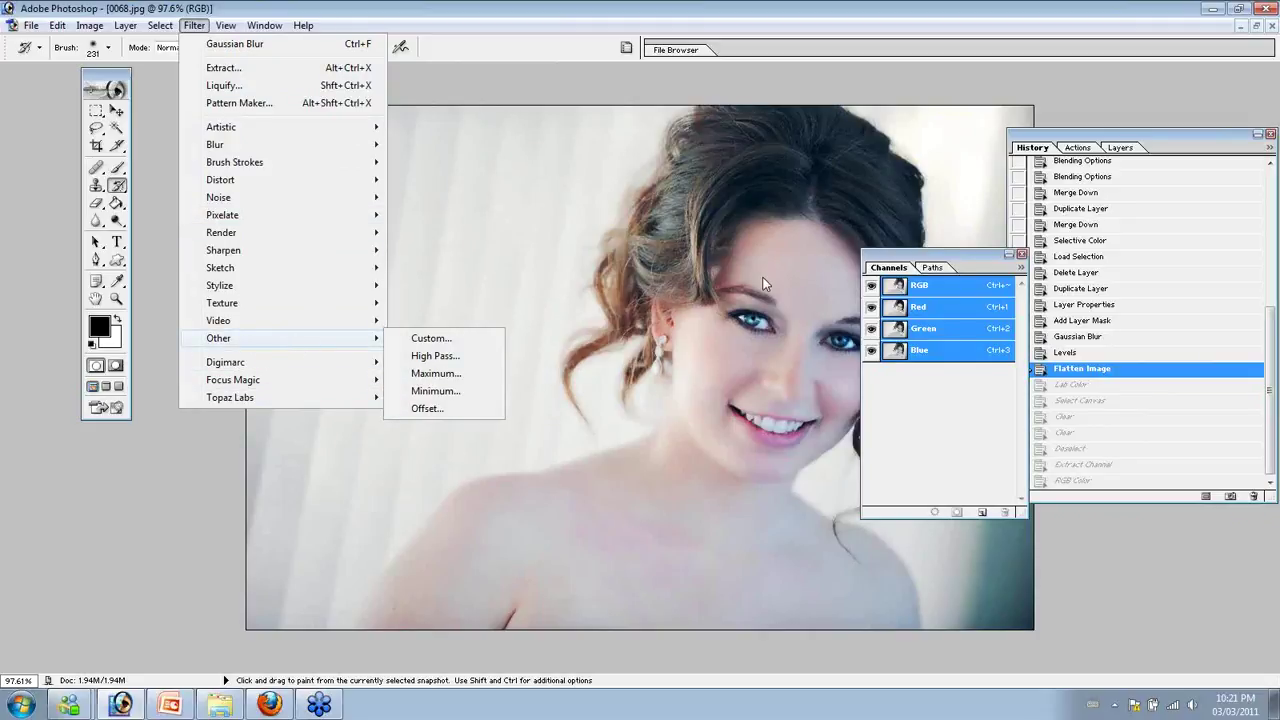
Try clearing the whole canvas in the Red, Green and Blue channels one by one, and deselect
{"action": "left_click", "coordinate": [953, 305]}
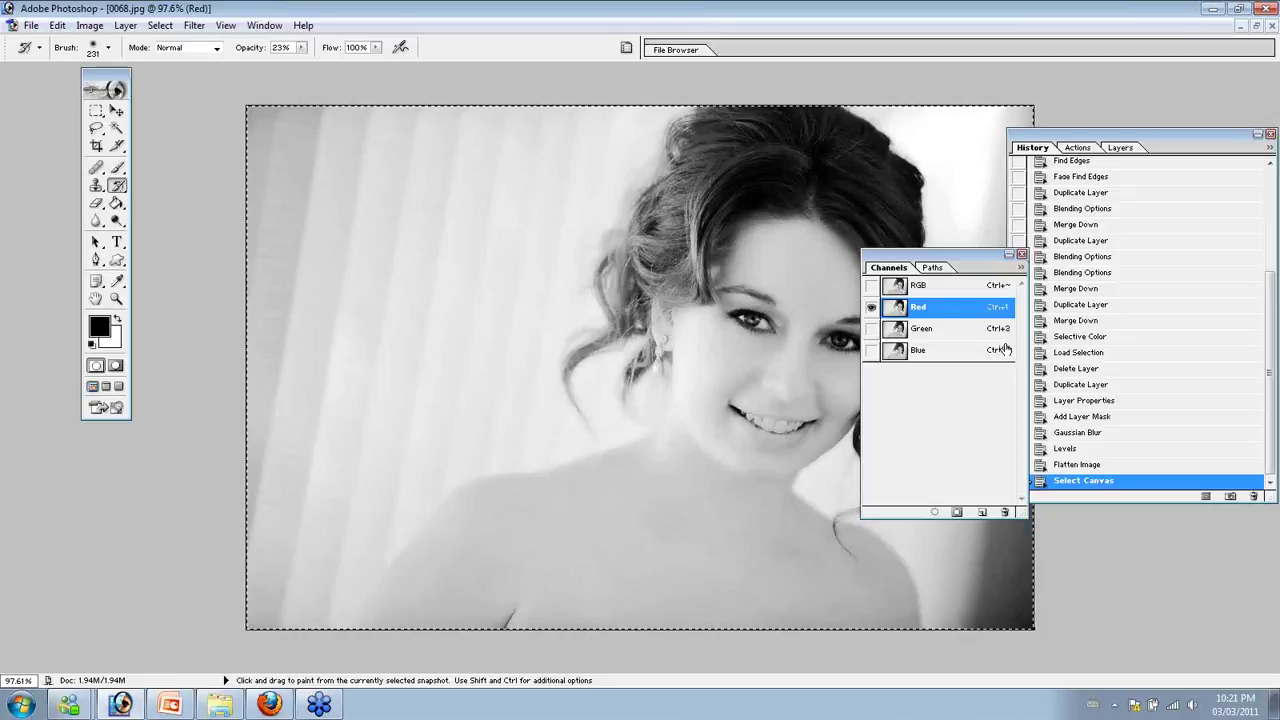
{"action": "key", "text": "Delete"}
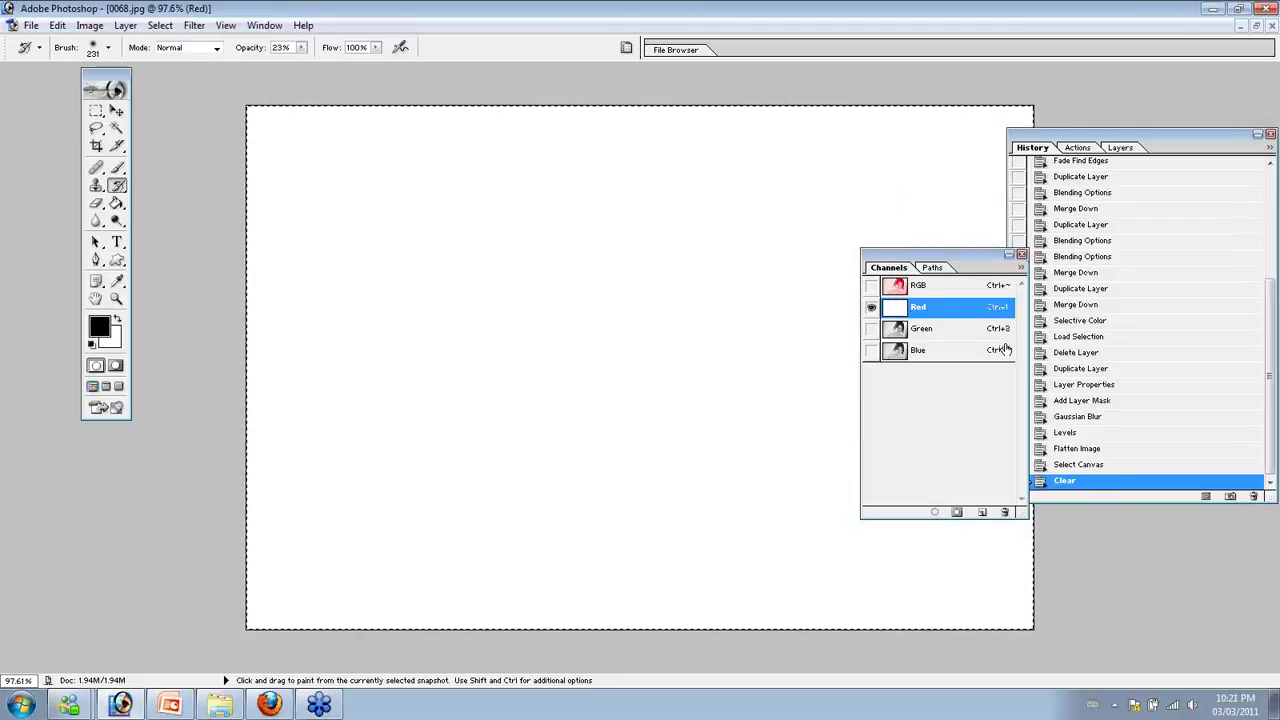
{"action": "left_click", "coordinate": [956, 334]}
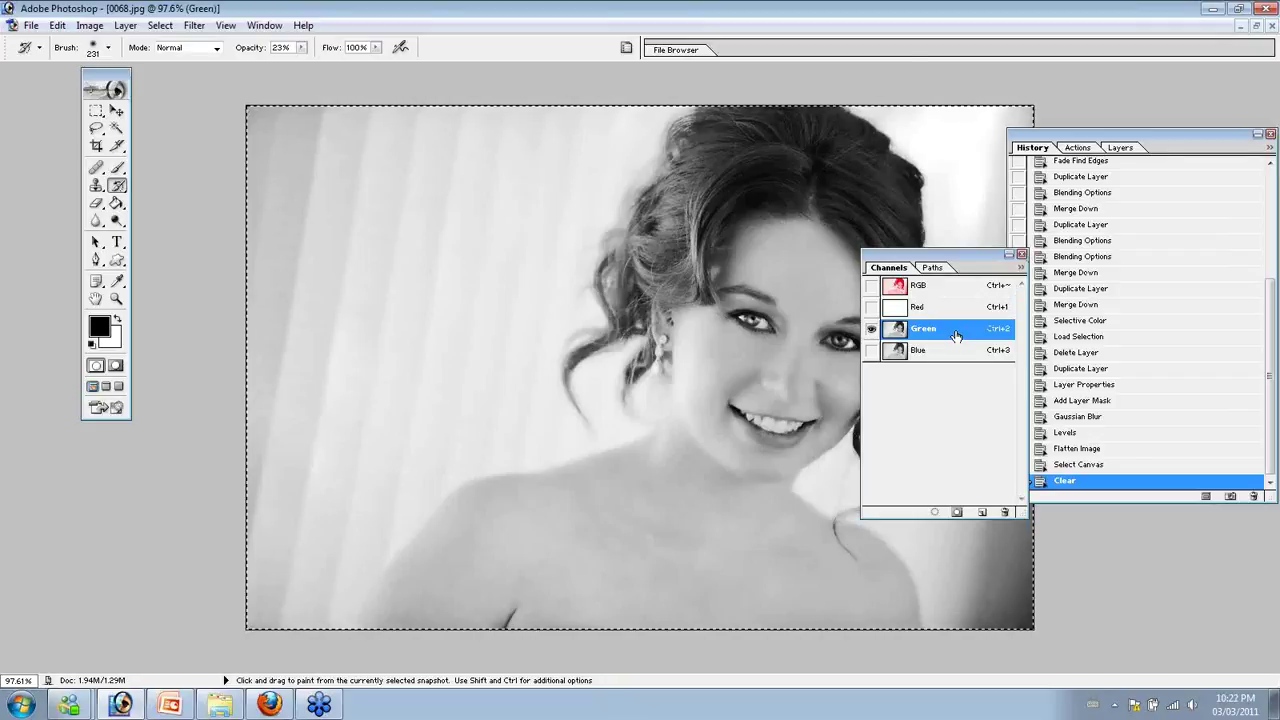
{"action": "key", "text": "Delete"}
{"action": "left_click", "coordinate": [951, 351]}
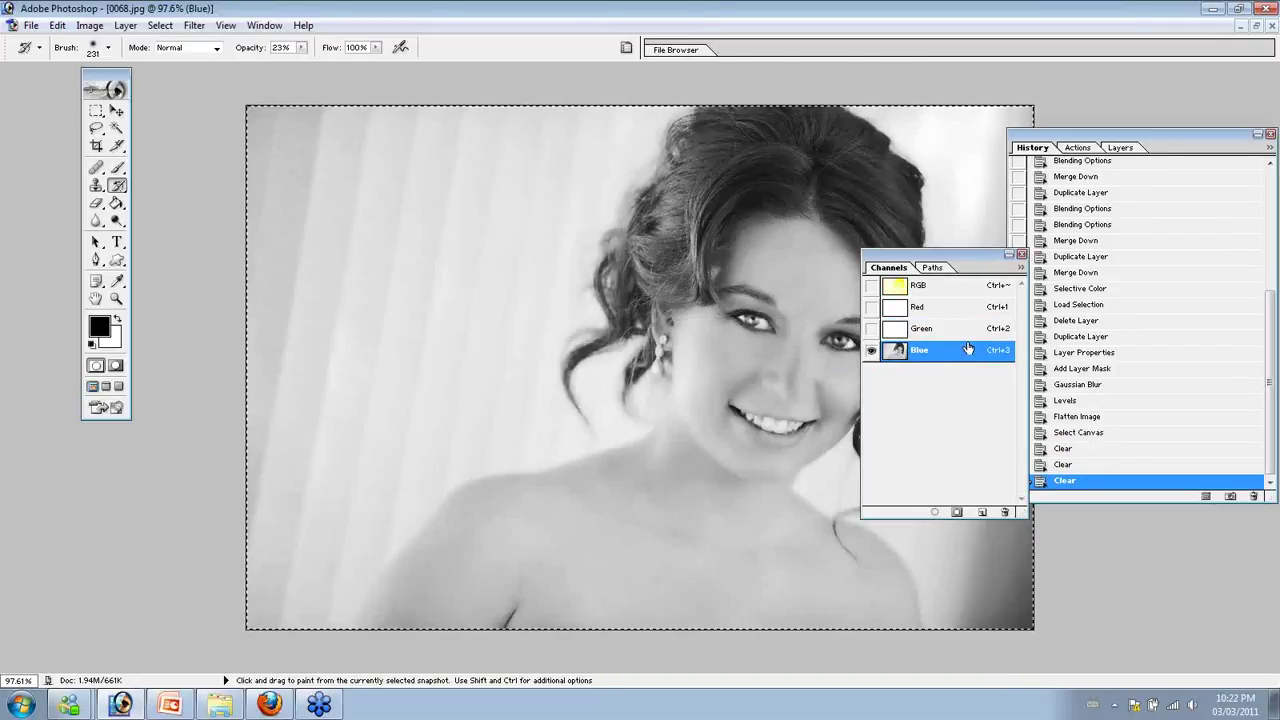
{"action": "key", "text": "Delete"}
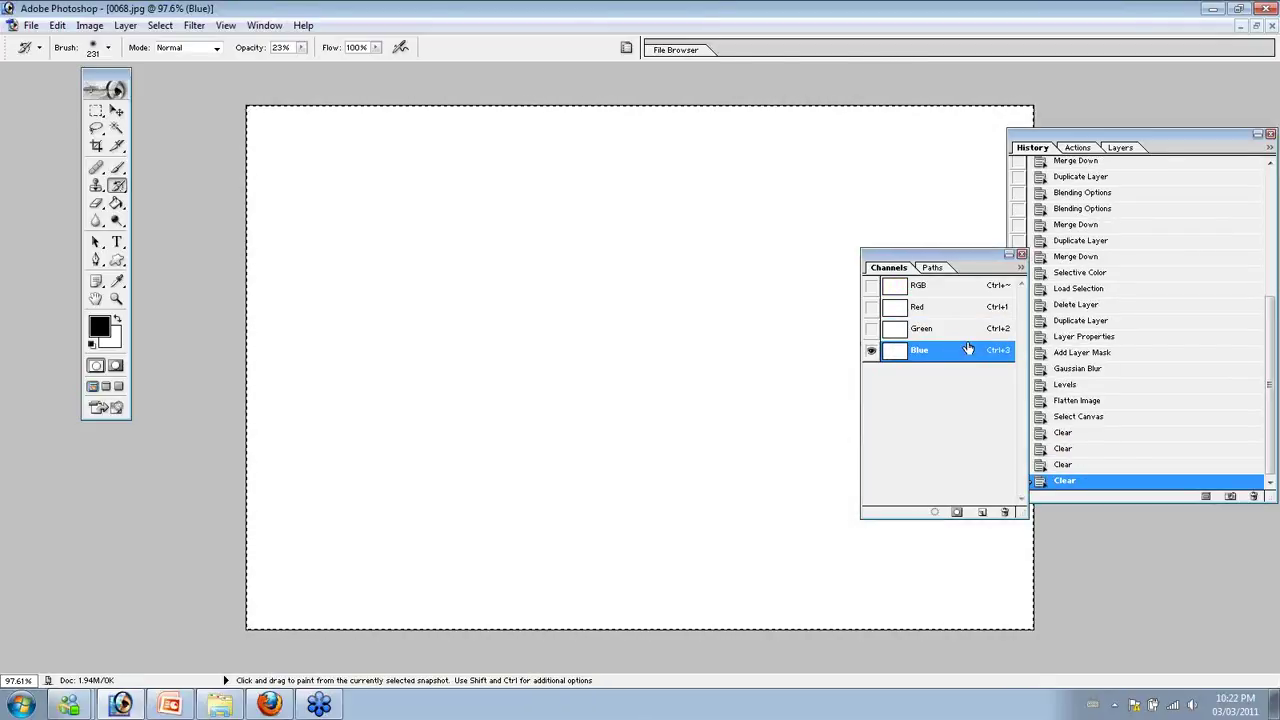
{"action": "left_click", "coordinate": [939, 293]}
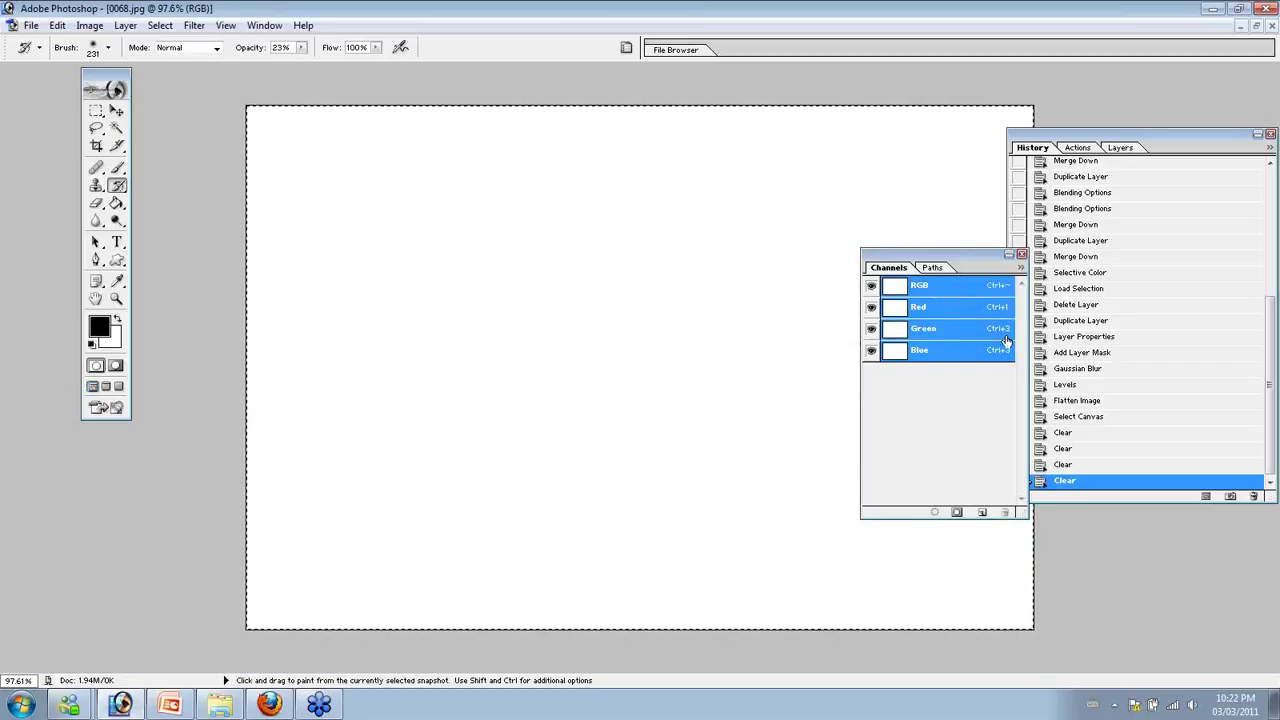
{"action": "key", "text": "ctrl+d"}
Check the steps of the Black&WhiteLAB action and revert the cleared RGB channels to the Flatten Image history state
{"action": "left_click", "coordinate": [1077, 147]}
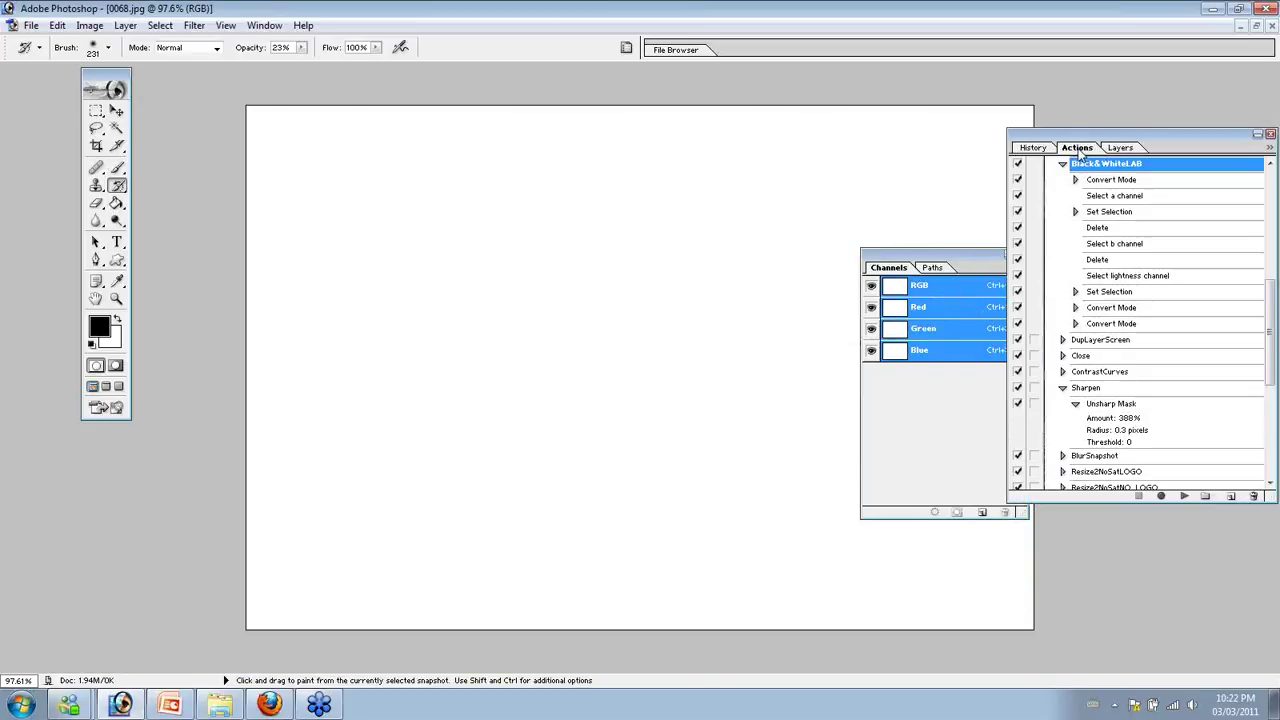
{"action": "left_click", "coordinate": [1040, 148]}
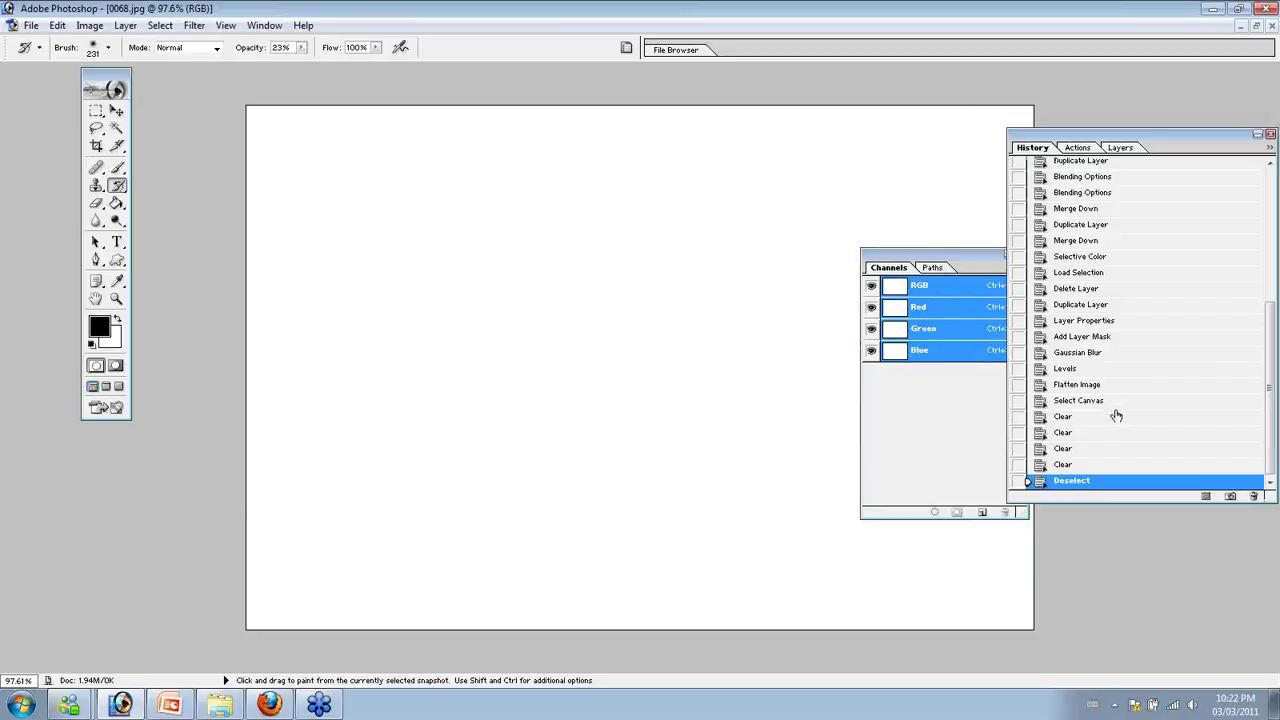
{"action": "left_click", "coordinate": [1122, 401]}
{"action": "left_click", "coordinate": [1125, 388]}
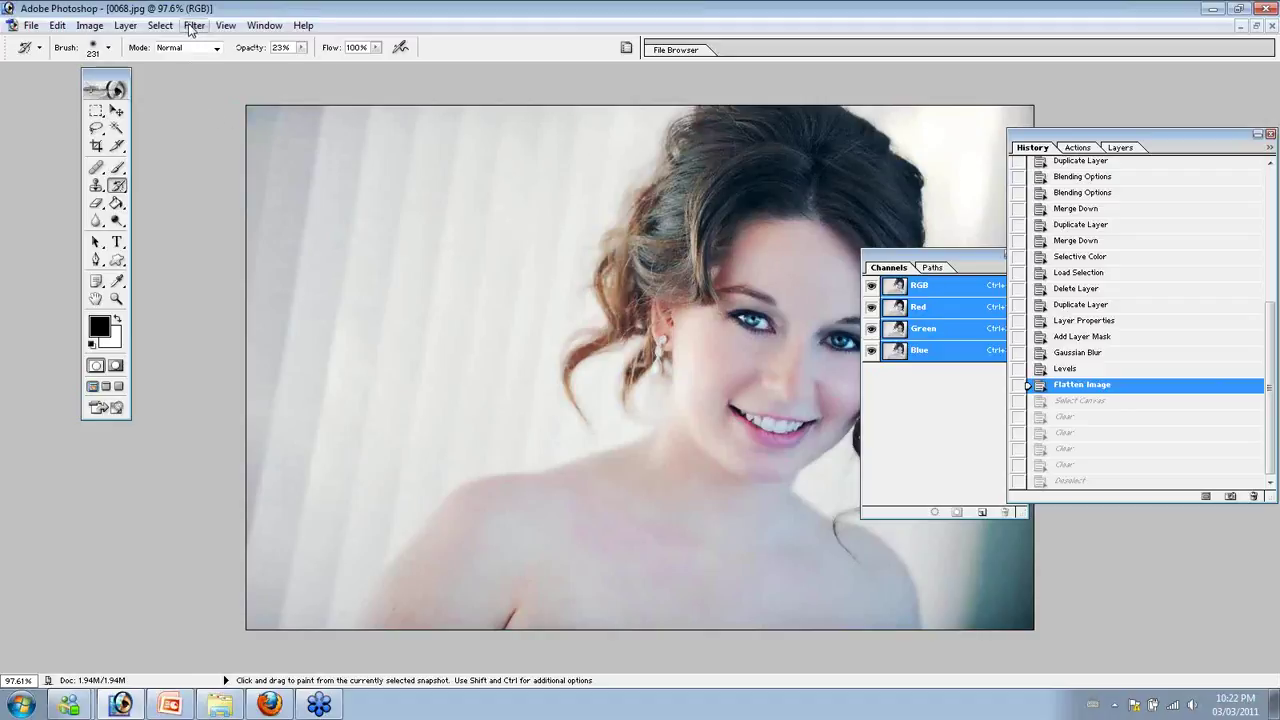
Convert the colour portrait from RGB to Lab Color mode
{"action": "left_click", "coordinate": [224, 26]}
{"action": "left_click", "coordinate": [226, 26]}
{"action": "left_click", "coordinate": [57, 26]}
{"action": "mouse_move", "coordinate": [89, 26]}
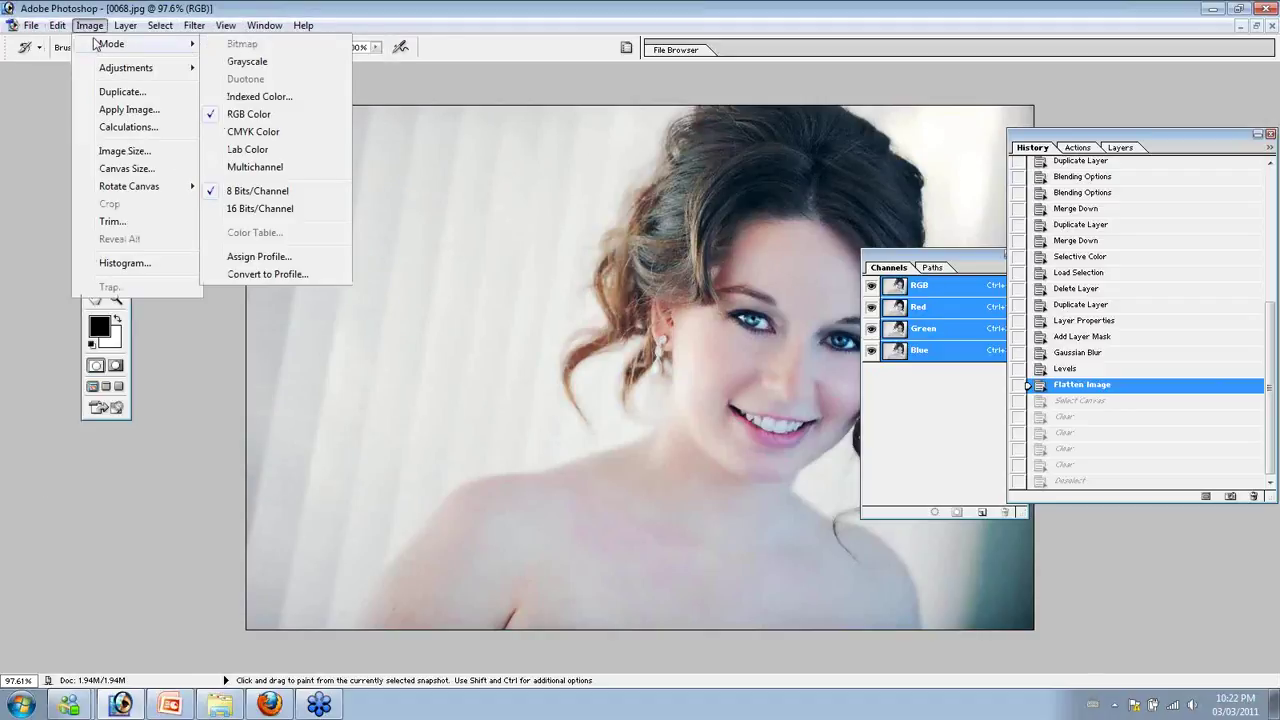
{"action": "left_click", "coordinate": [250, 149]}
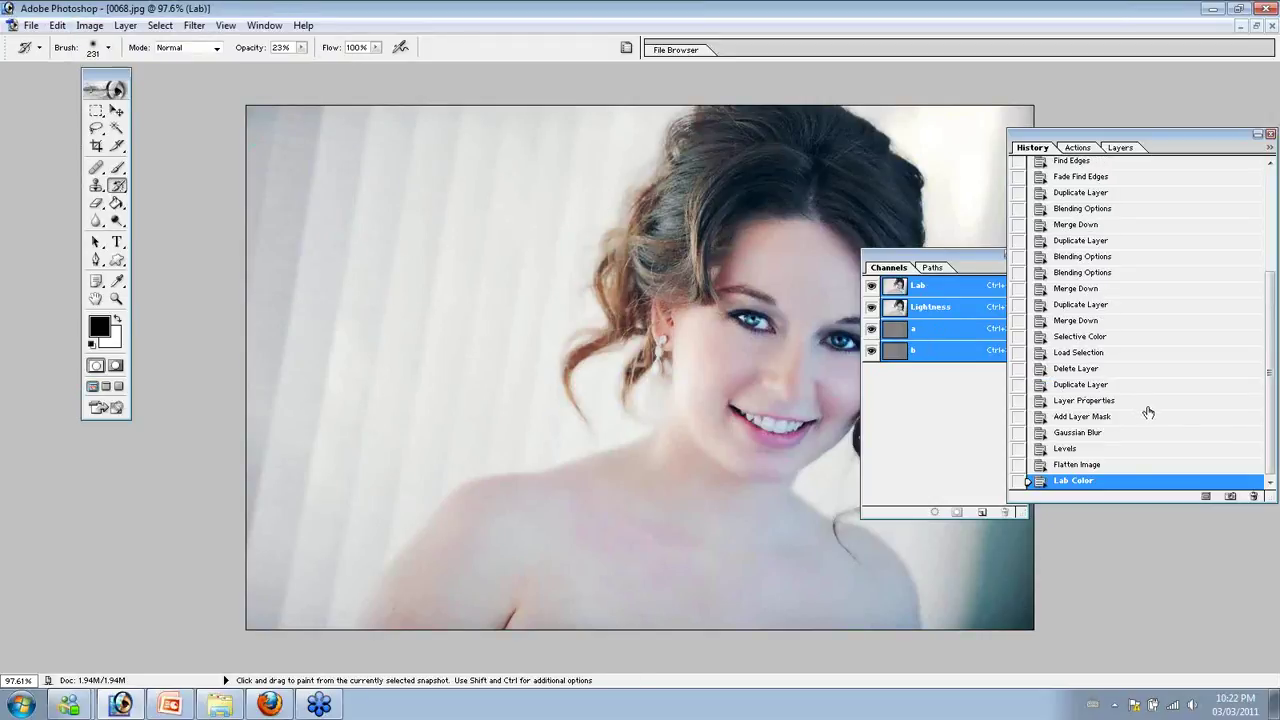
{"action": "left_click", "coordinate": [89, 26]}
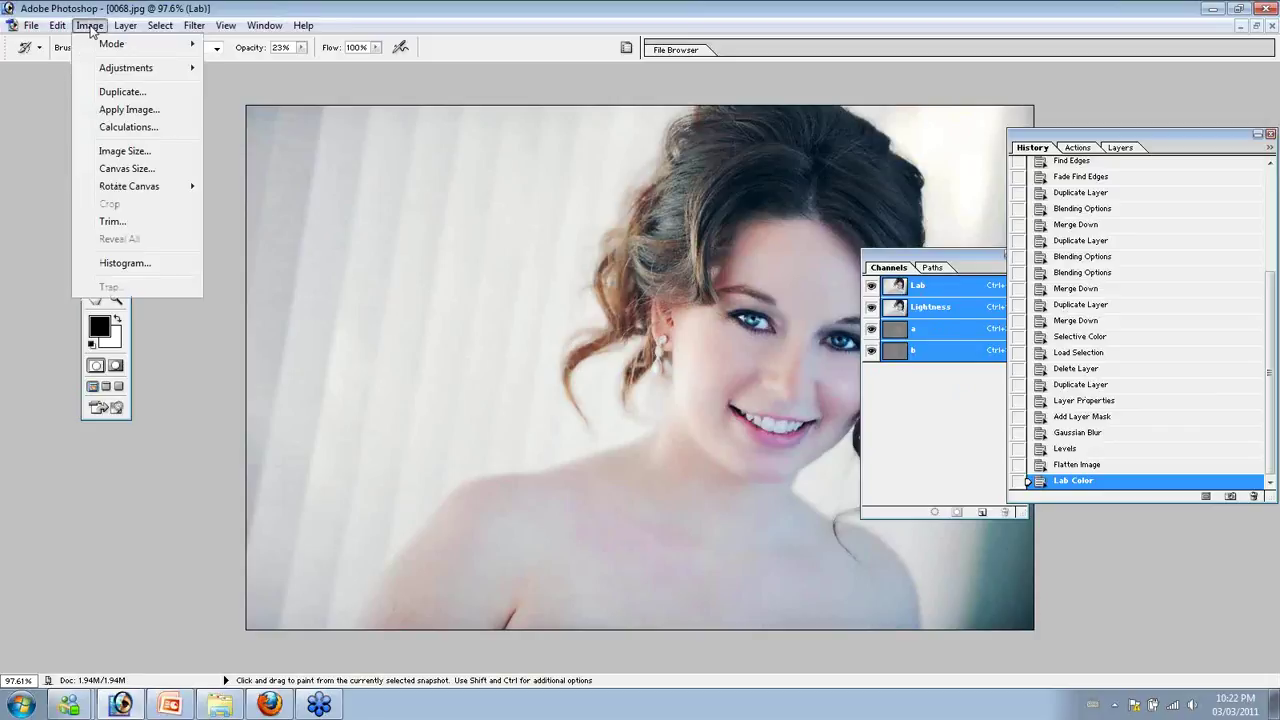
{"action": "mouse_move", "coordinate": [112, 44]}
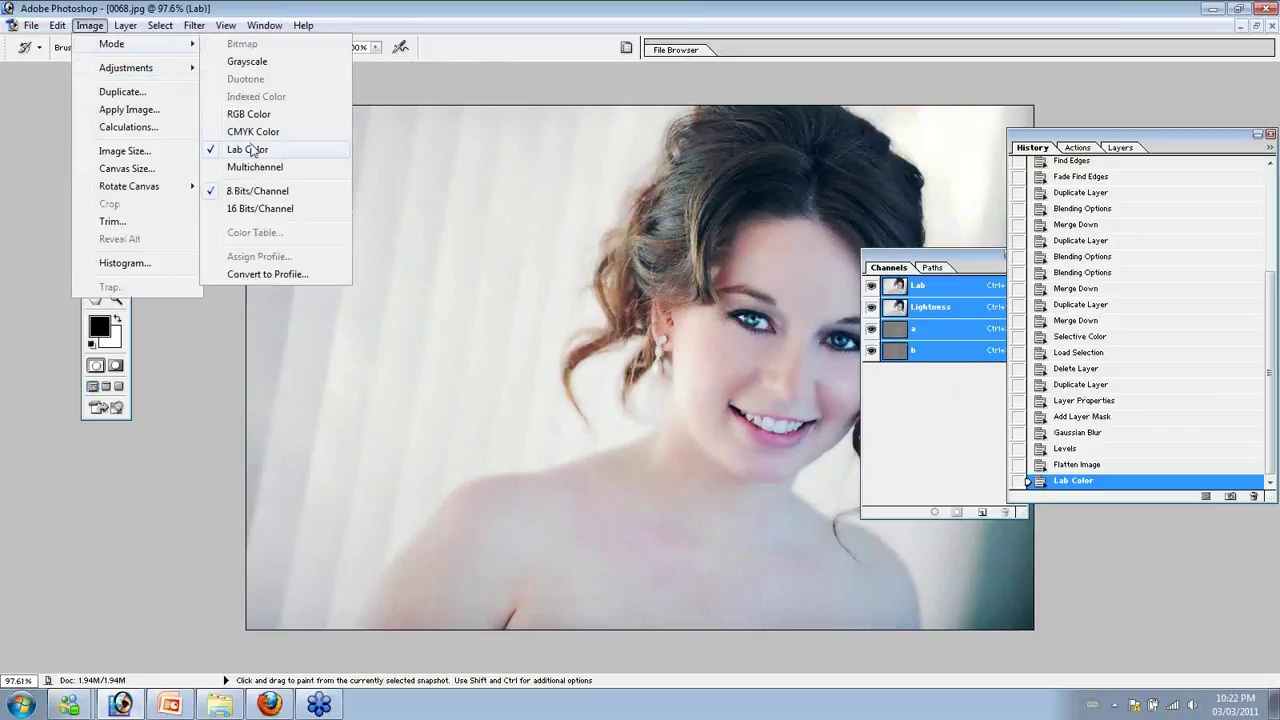
Select the whole canvas, clear the a and b channels, isolate the Lightness channel and deselect
{"action": "left_click", "coordinate": [930, 333]}
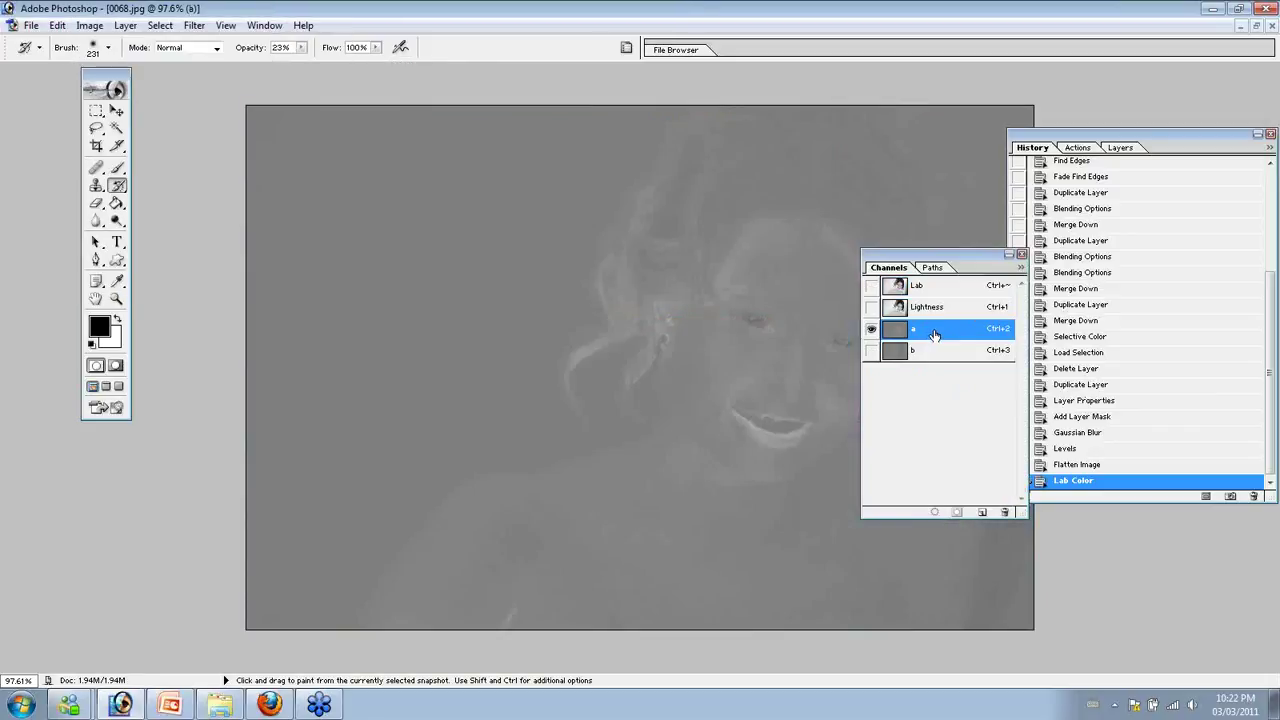
{"action": "key", "text": "ctrl+a"}
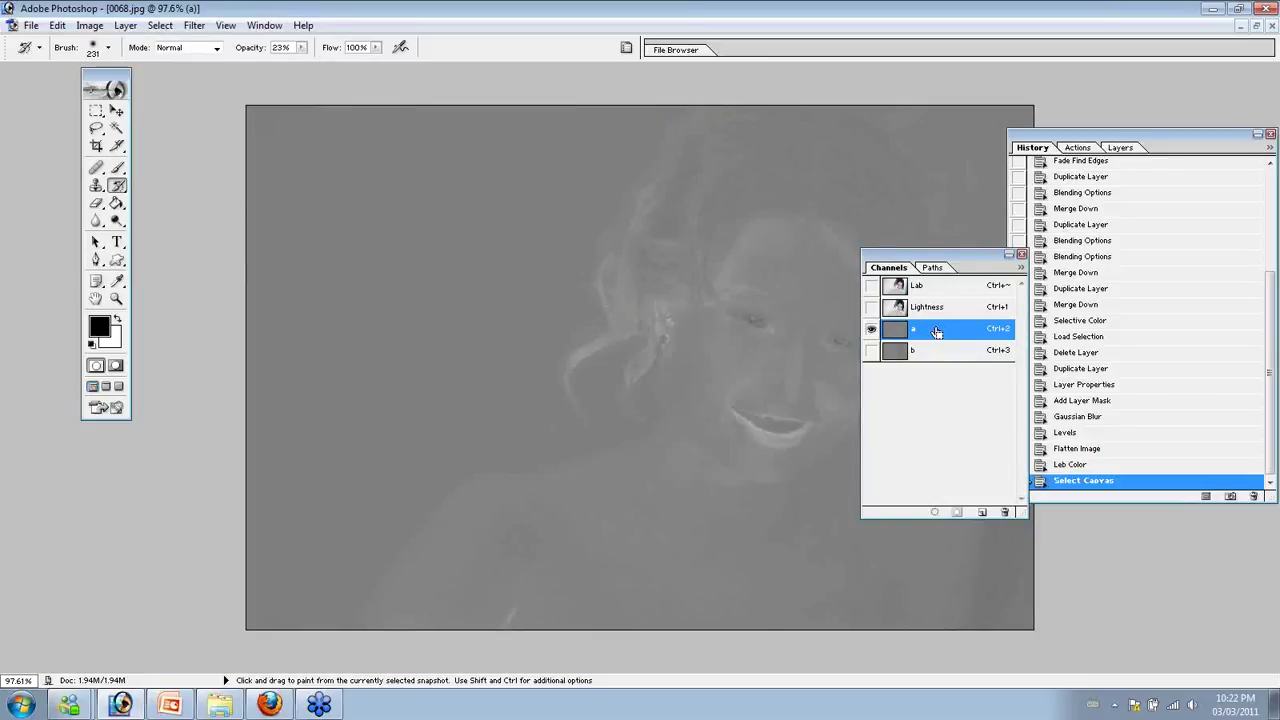
{"action": "key", "text": "Delete"}
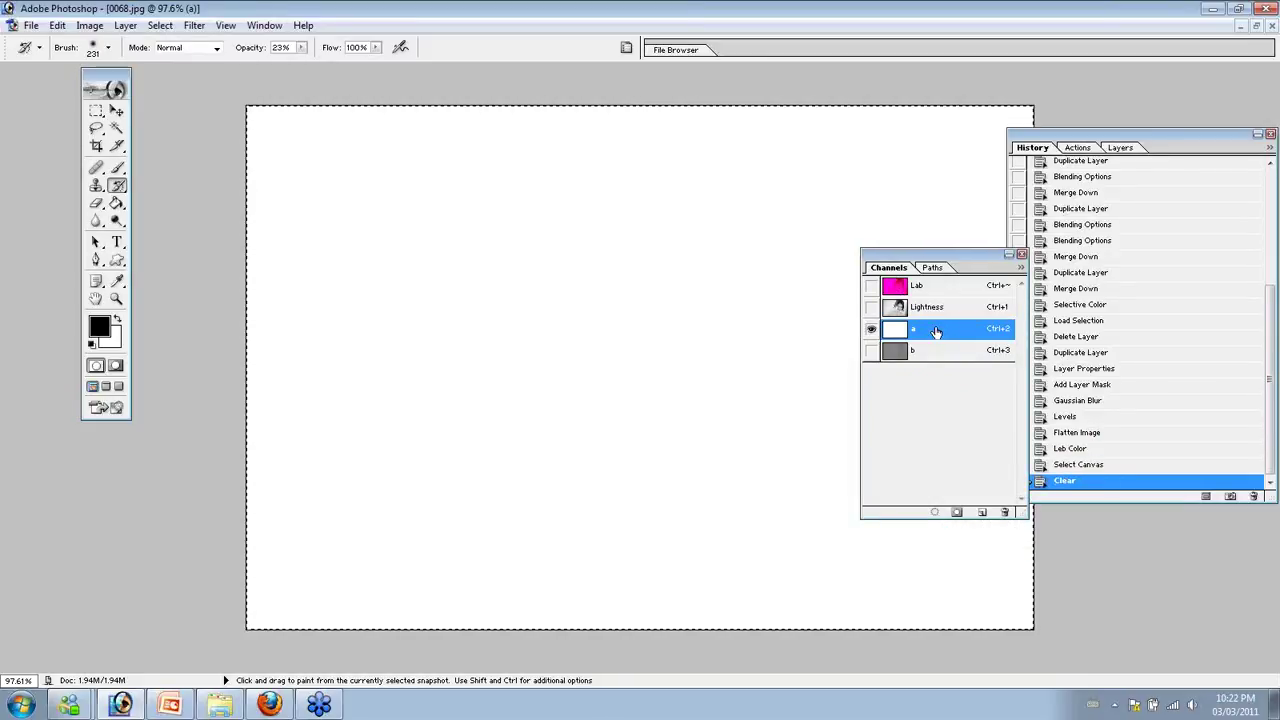
{"action": "left_click", "coordinate": [946, 351]}
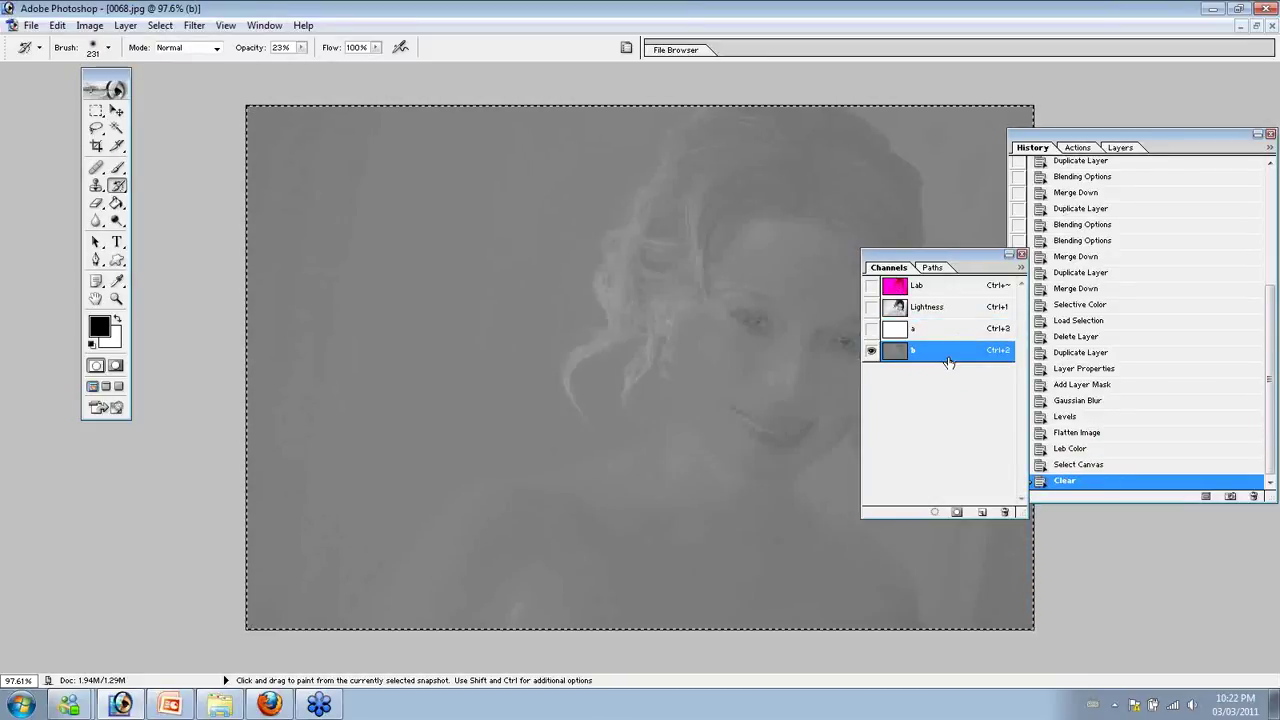
{"action": "key", "text": "Delete"}
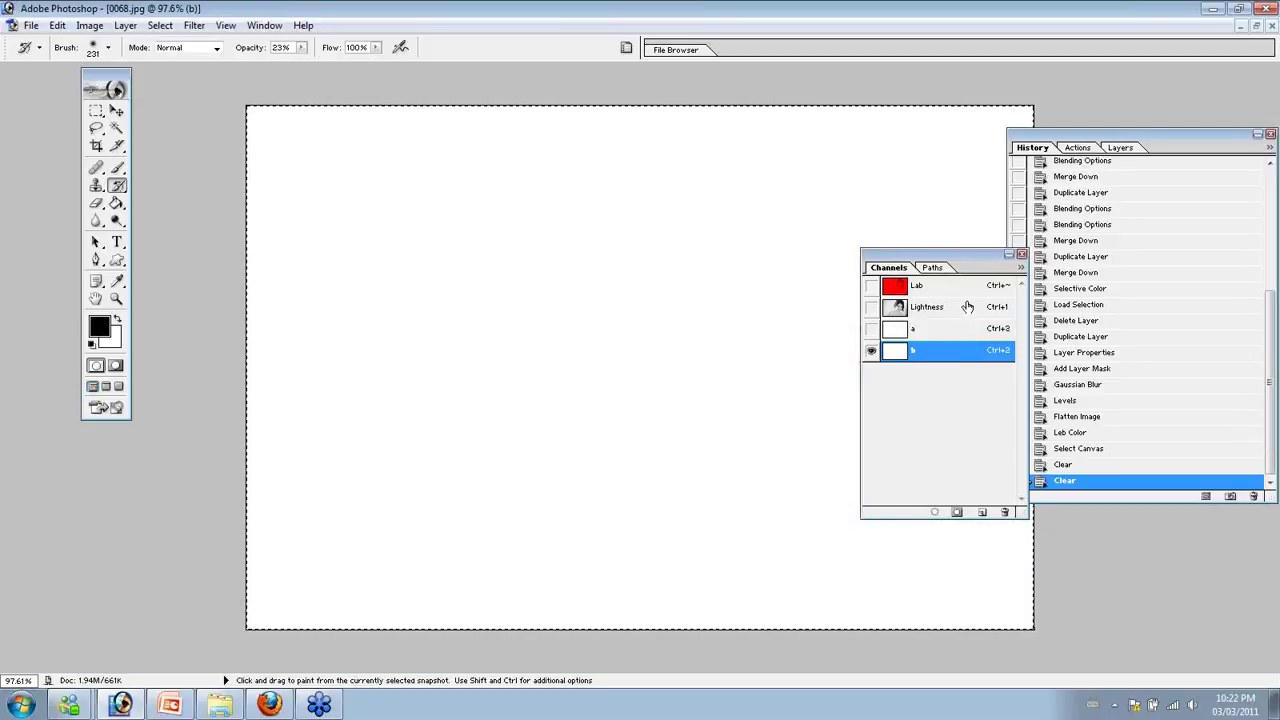
{"action": "left_click", "coordinate": [950, 289]}
{"action": "left_click", "coordinate": [950, 307]}
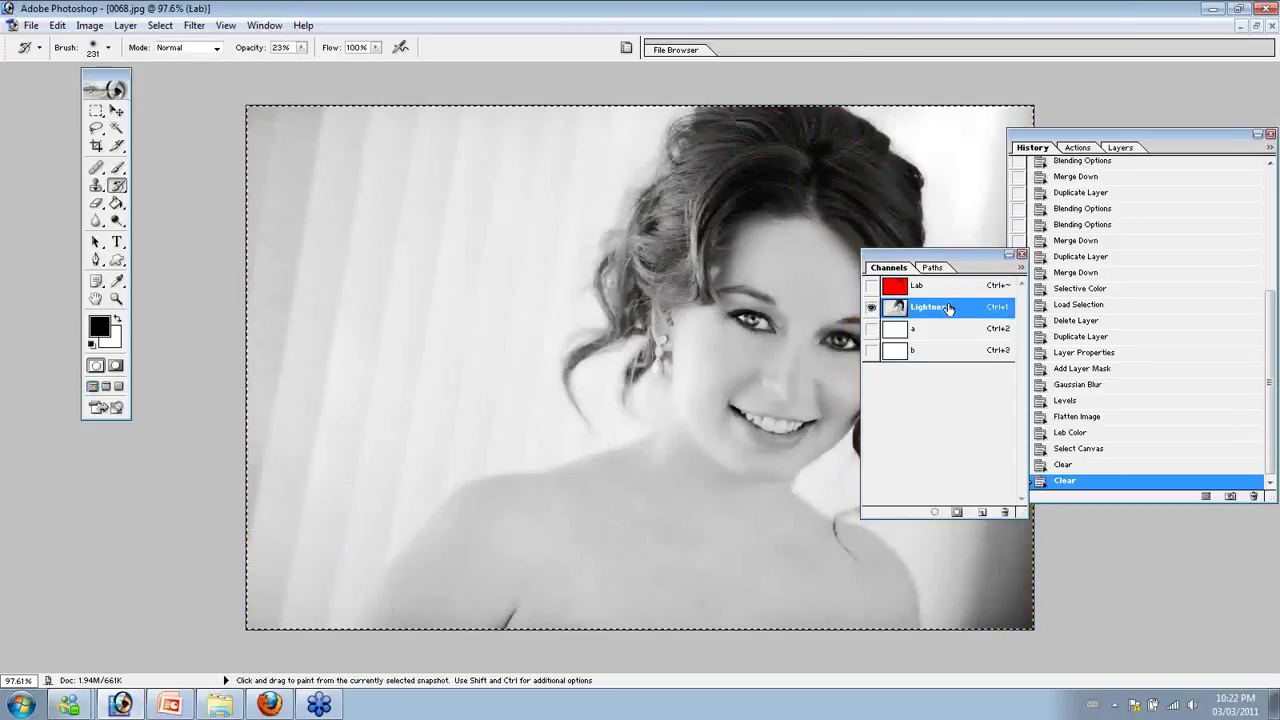
{"action": "key", "text": "ctrl+d"}
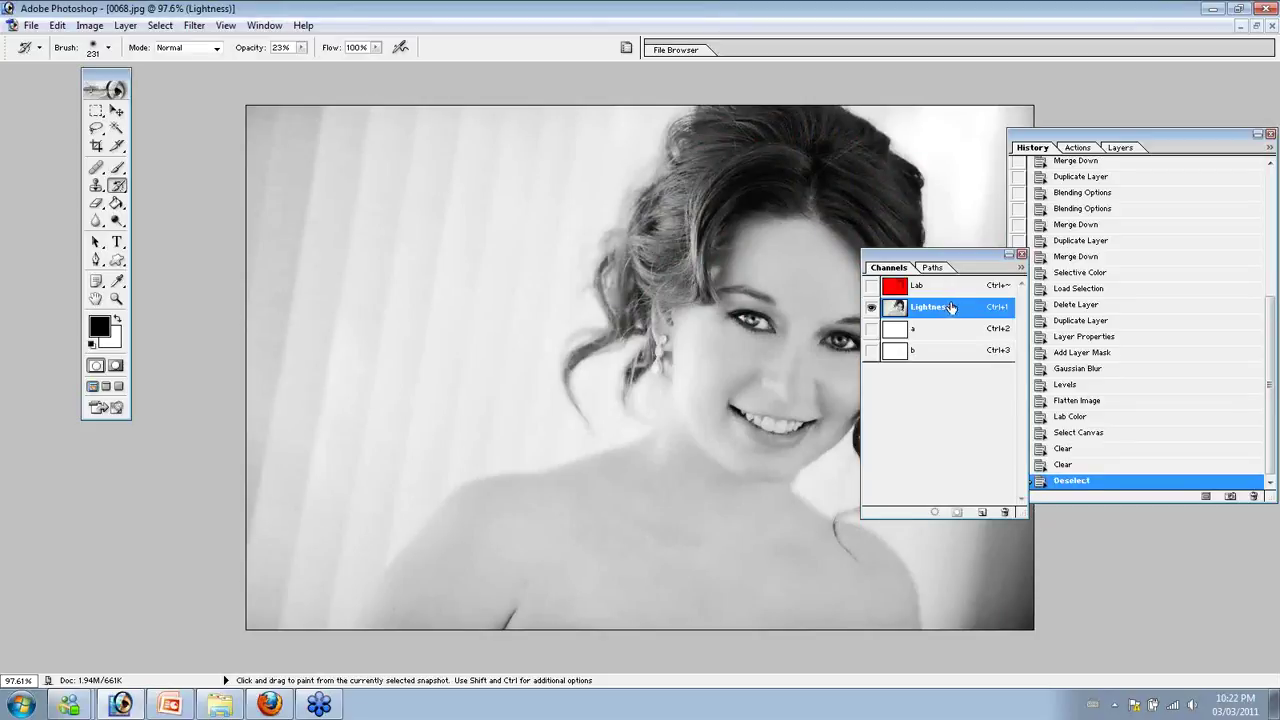
Try converting the cleared Lab image back to RGB Color and view its Red channel
{"action": "left_click", "coordinate": [89, 25]}
{"action": "mouse_move", "coordinate": [100, 44]}
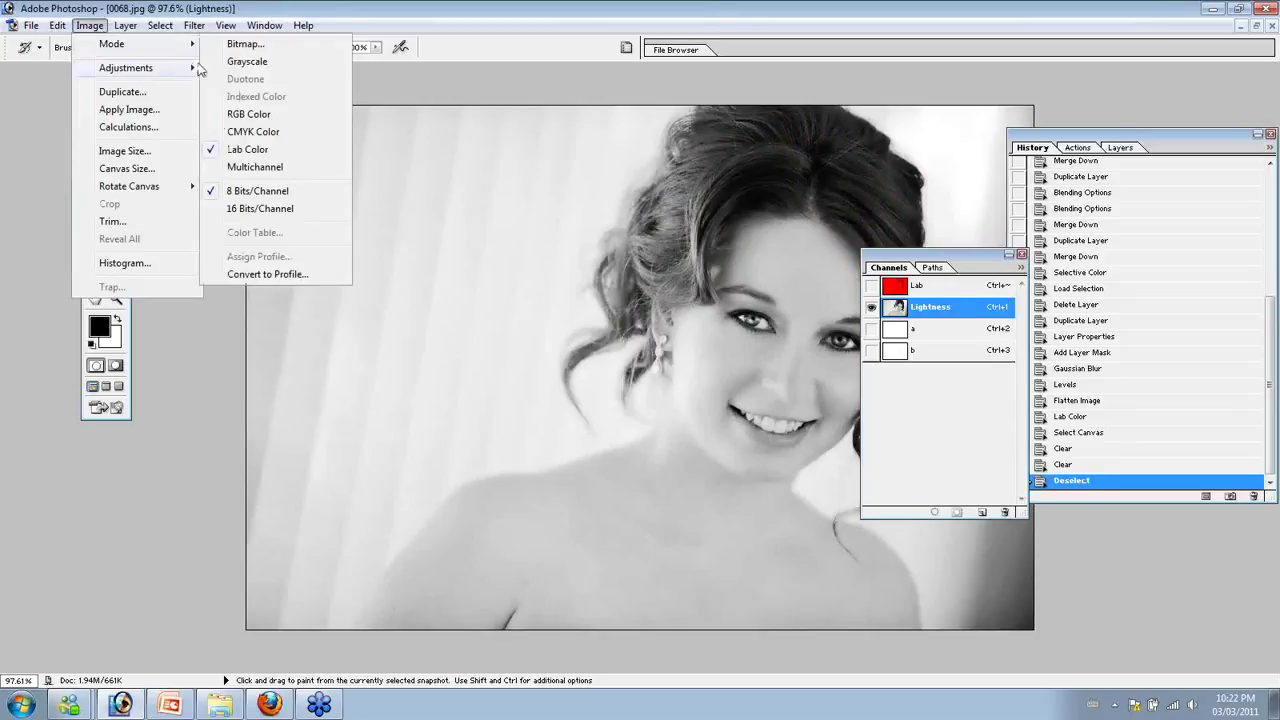
{"action": "left_click", "coordinate": [249, 114]}
{"action": "left_click", "coordinate": [948, 307]}
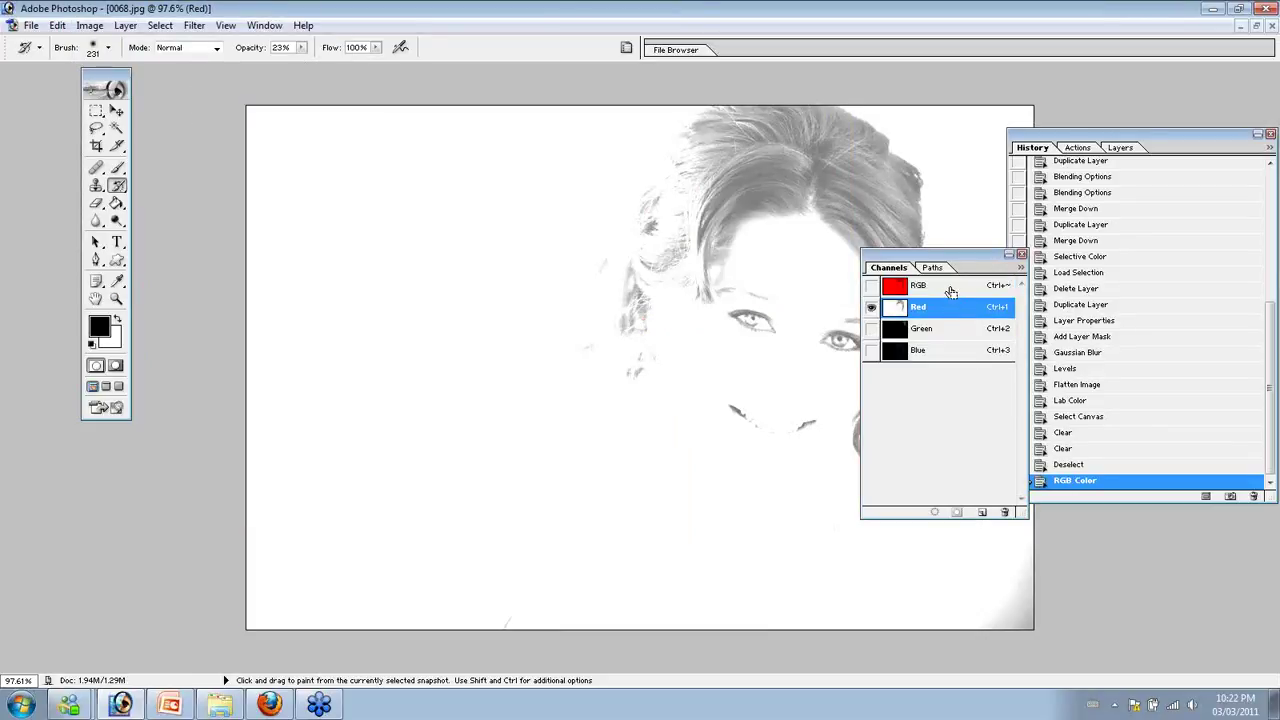
Undo the RGB conversion, the deselection and both channel clears, back to the Select Canvas state
{"action": "key", "text": "ctrl+alt+z"}
{"action": "key", "text": "ctrl+alt+z"}
{"action": "key", "text": "ctrl+alt+z"}
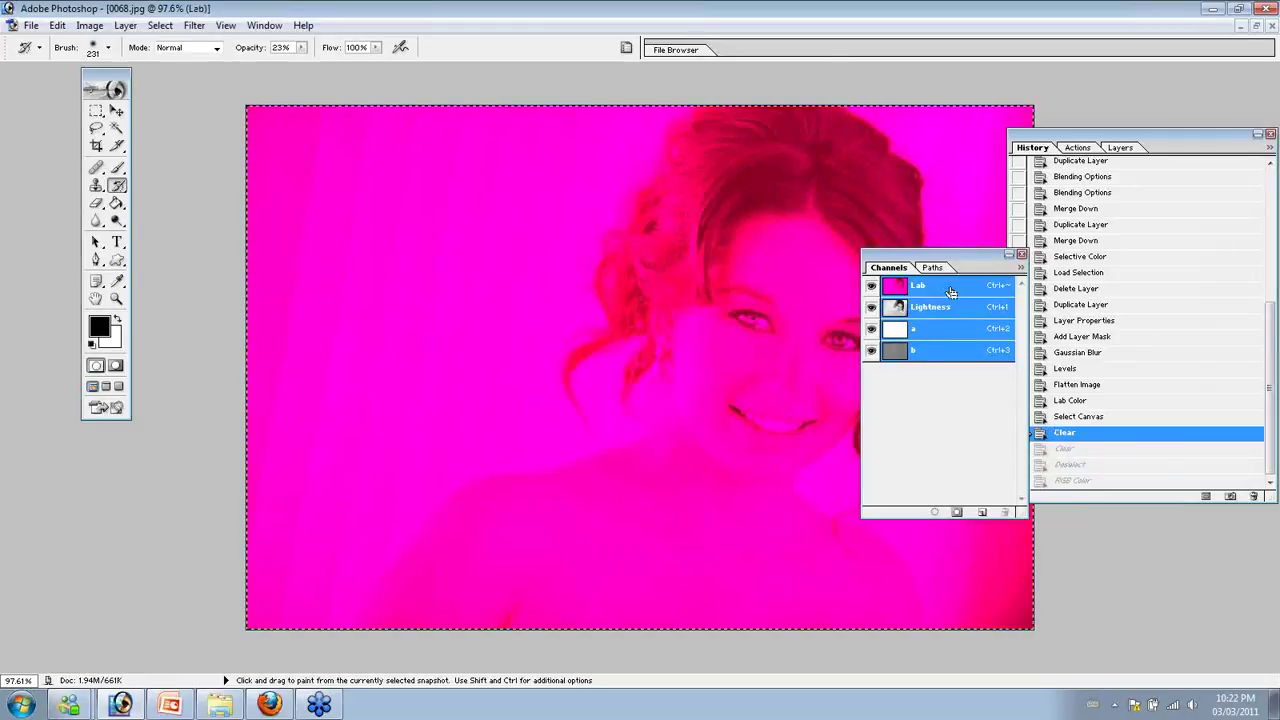
{"action": "key", "text": "ctrl+alt+z"}
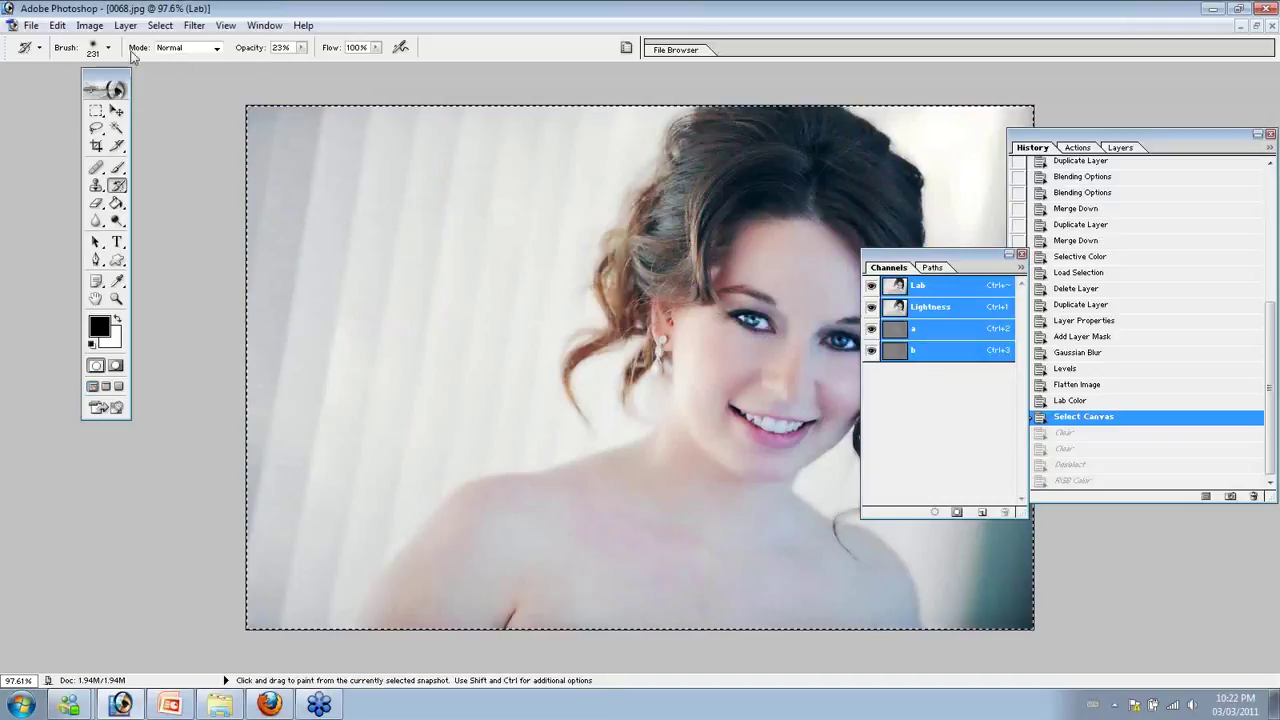
Close the 0068.jpg portrait without saving and activate the Move tool on the 0017.jpg shoes photo
{"action": "left_click", "coordinate": [1256, 25]}
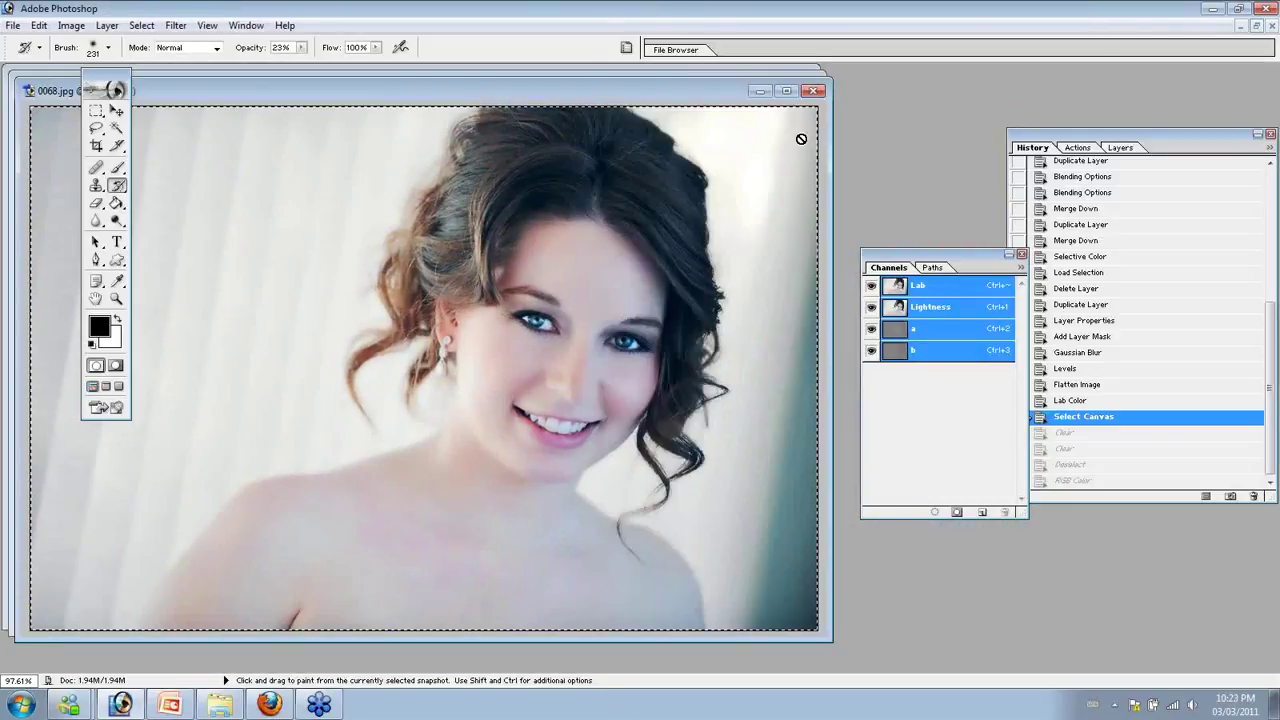
{"action": "left_click", "coordinate": [813, 91]}
{"action": "left_click", "coordinate": [666, 266]}
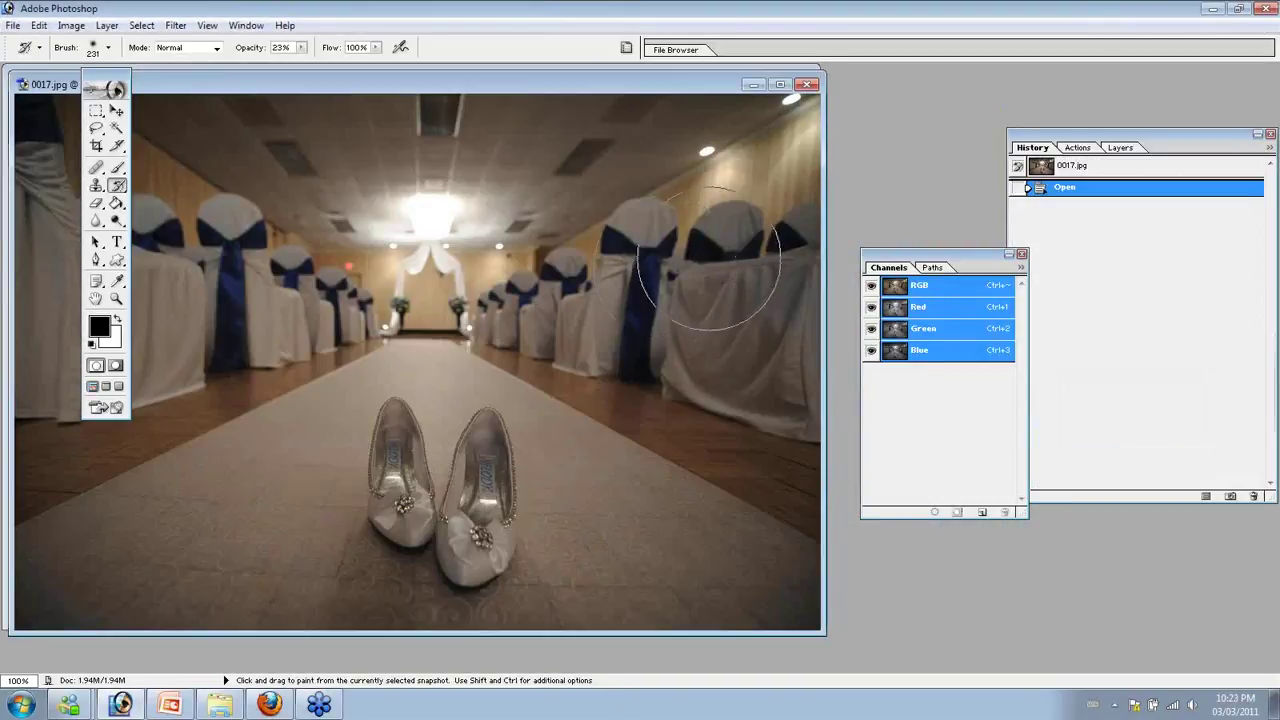
{"action": "key", "text": "v"}
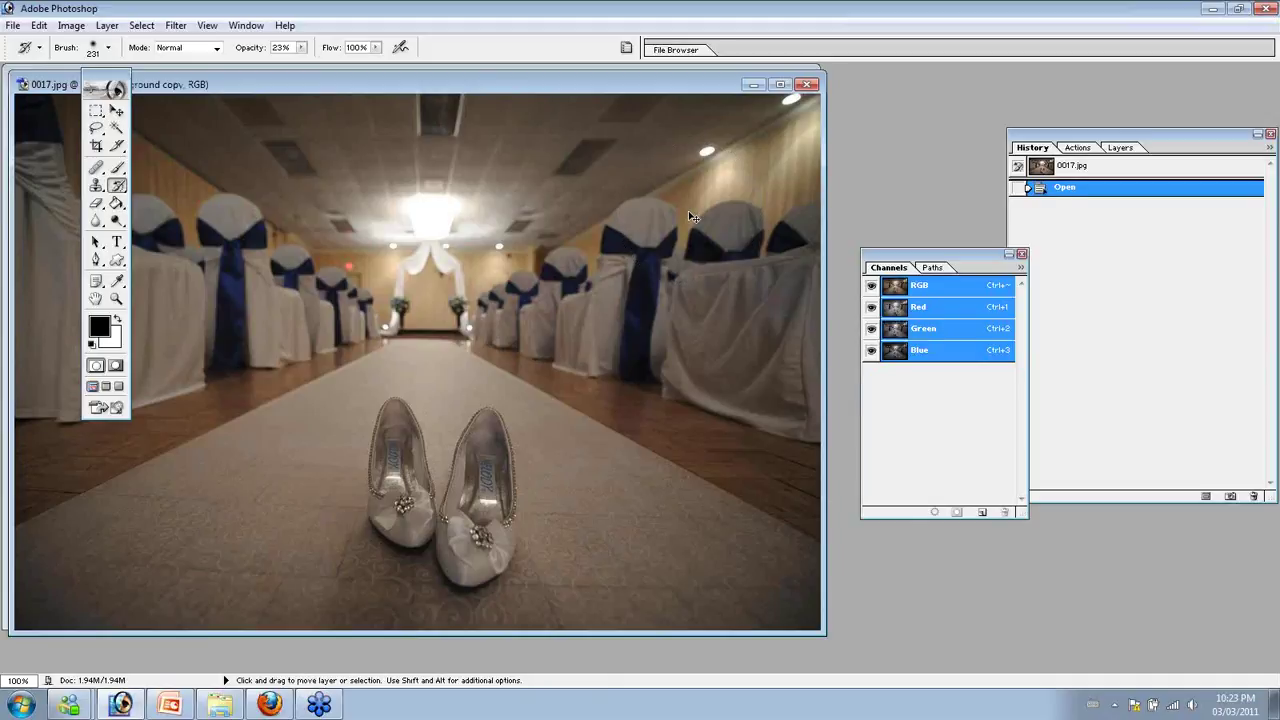
Apply the Topaz Adjust 4 filter to the 0017.jpg shoes photo with its current settings
{"action": "left_click", "coordinate": [175, 25]}
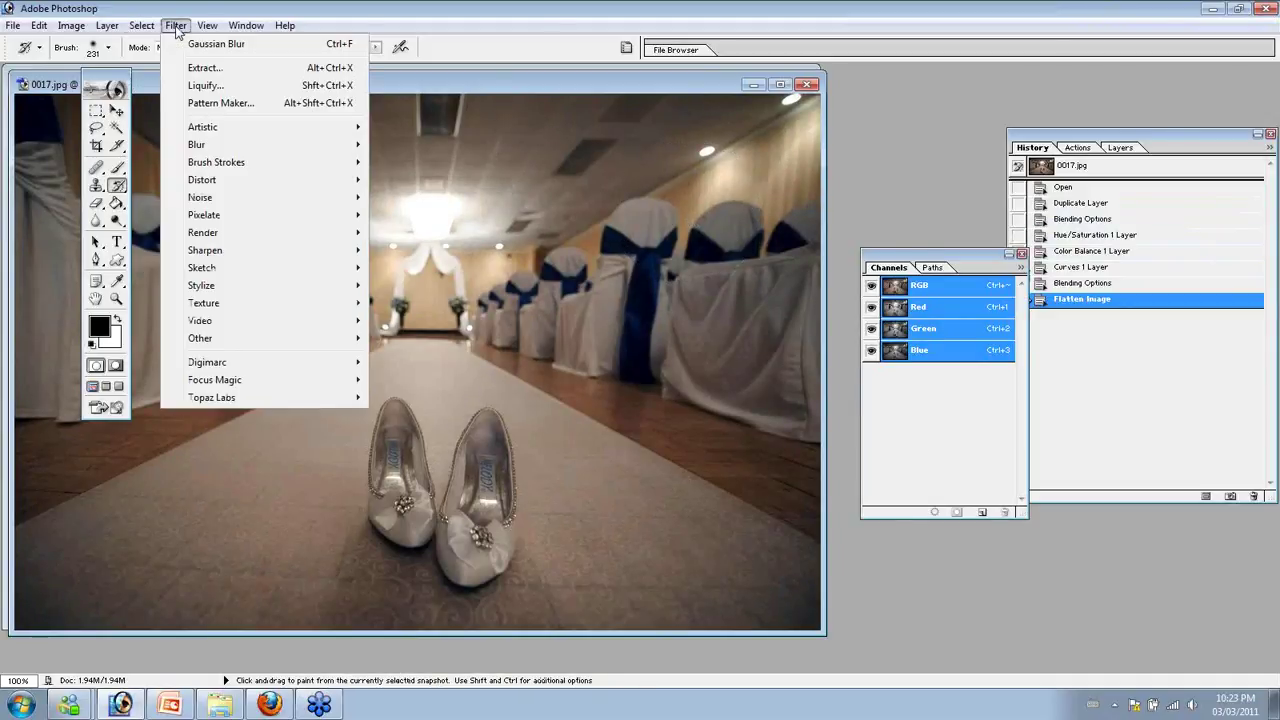
{"action": "mouse_move", "coordinate": [266, 397]}
{"action": "left_click", "coordinate": [408, 396]}
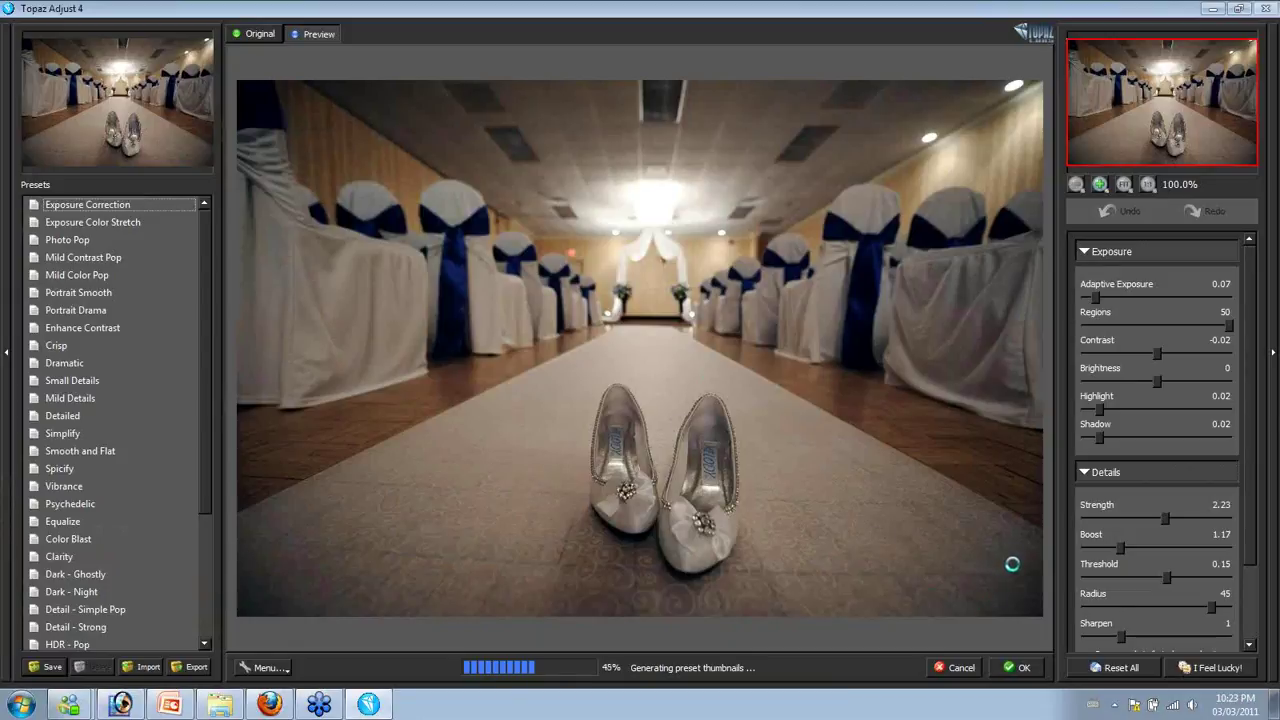
{"action": "left_click", "coordinate": [1017, 667]}
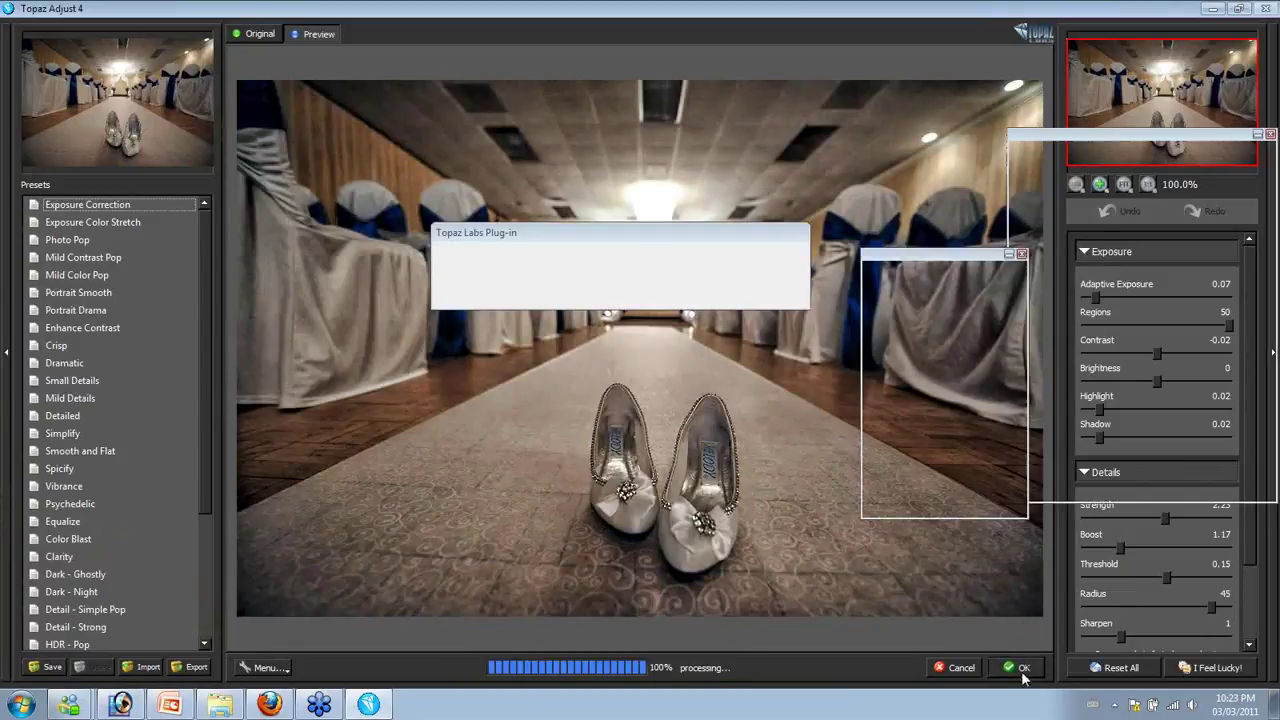
Maximize the shoes photo, duplicate its Background layer and set the copy's blend mode to Multiply
{"action": "key", "text": "ctrl+0"}
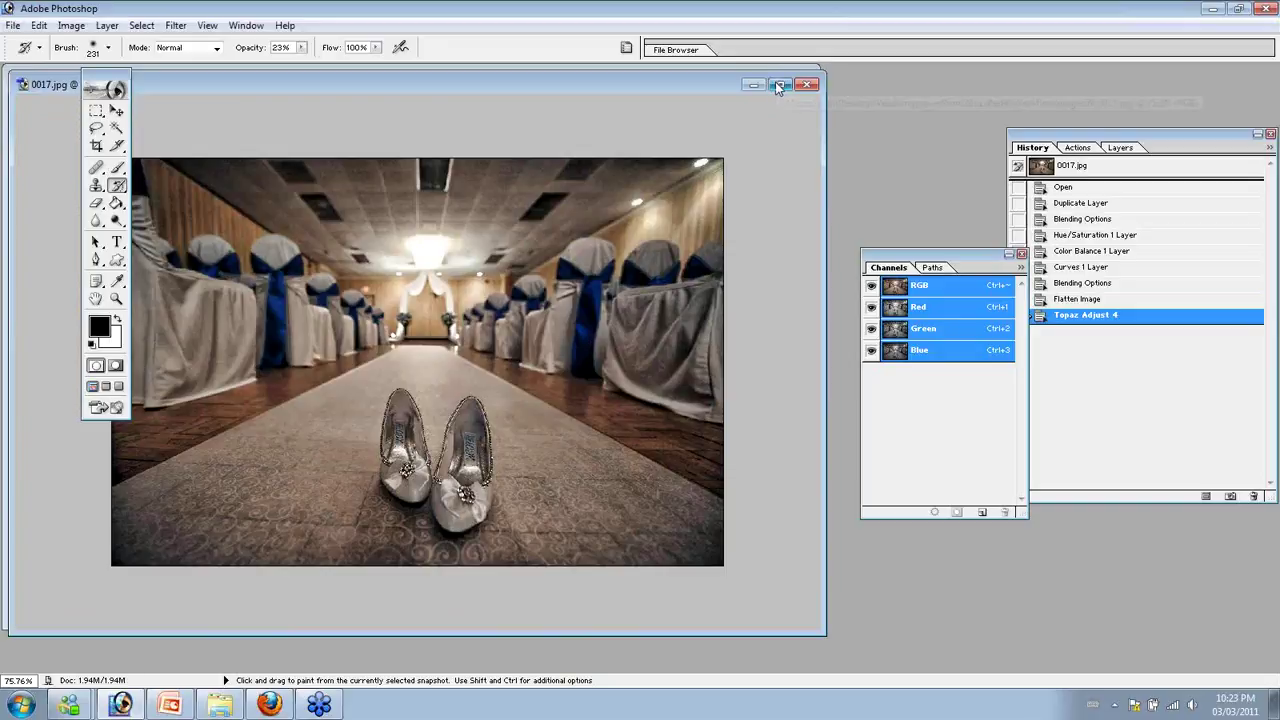
{"action": "left_click", "coordinate": [779, 85]}
{"action": "left_click", "coordinate": [1118, 148]}
{"action": "left_click_drag", "start_coordinate": [988, 271], "coordinate": [1233, 497]}
{"action": "left_click", "coordinate": [1050, 164]}
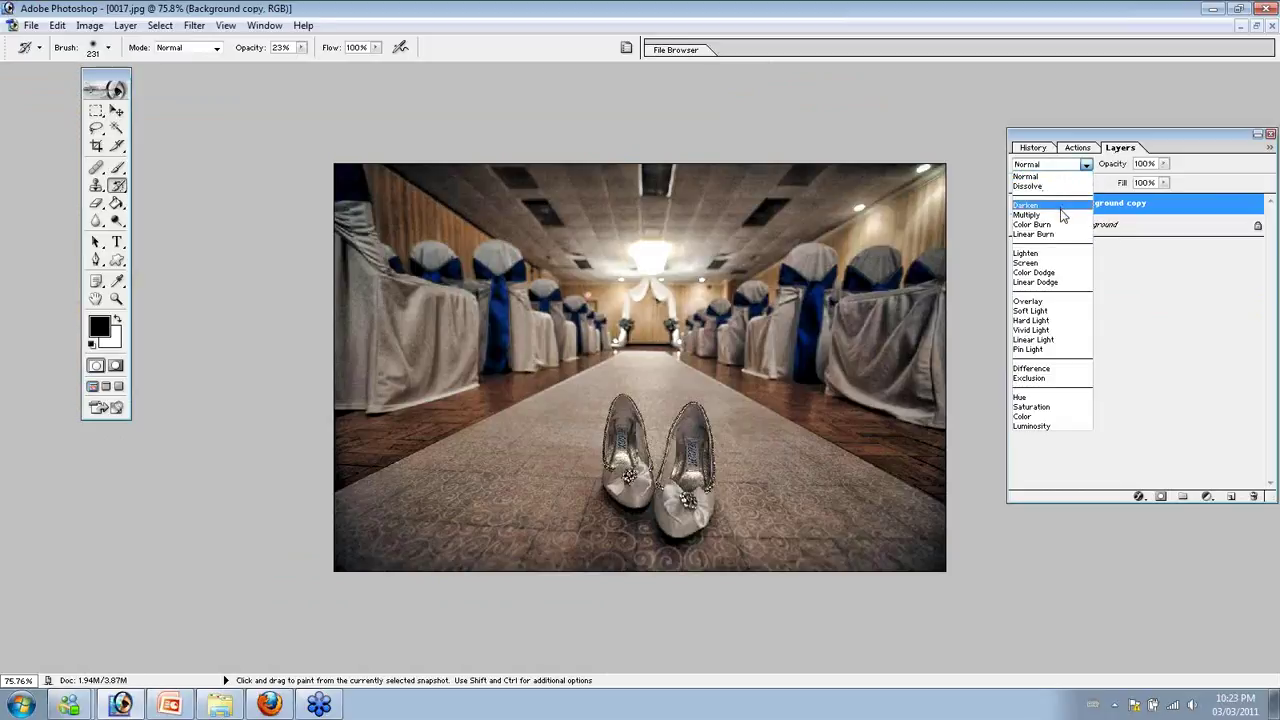
{"action": "left_click", "coordinate": [1063, 216]}
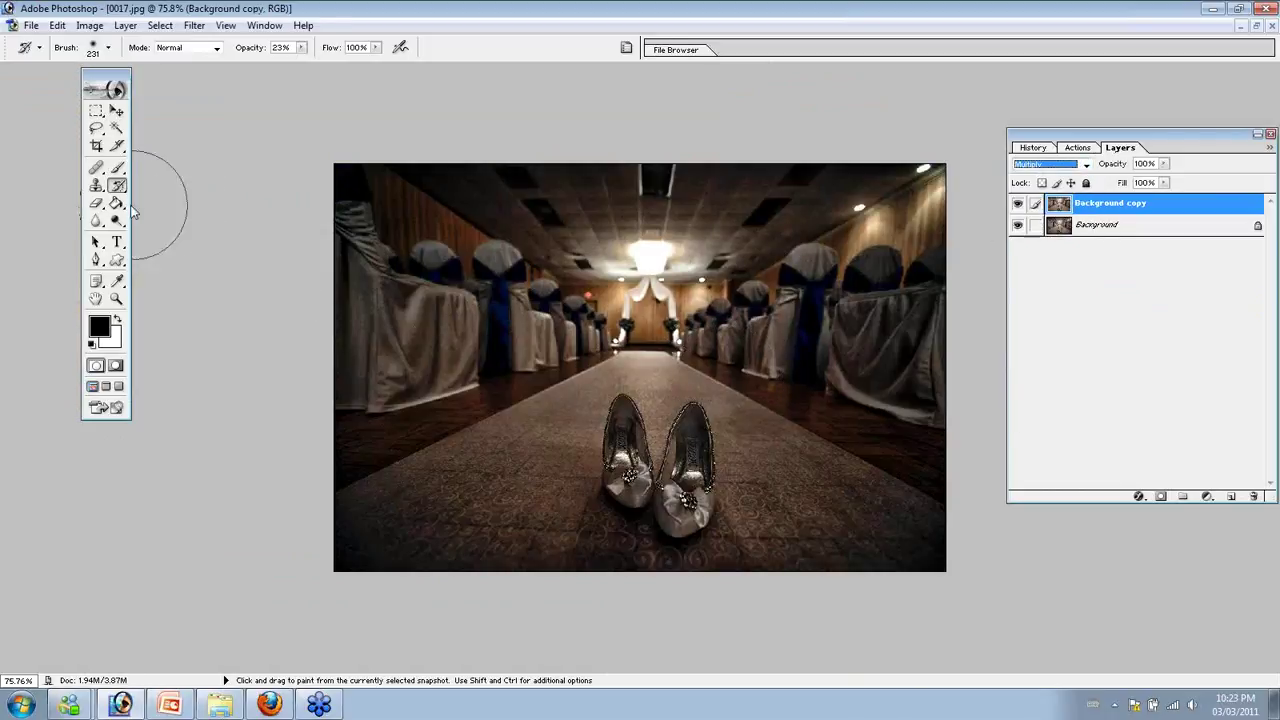
Erase the Multiply copy over the shoes and aisle at 84% opacity, leaving the edges dark, and merge the layers
{"action": "left_click", "coordinate": [96, 203]}
{"action": "mouse_move", "coordinate": [531, 423]}
{"action": "left_mouse_down"}
{"action": "mouse_move", "coordinate": [677, 491]}
{"action": "mouse_move", "coordinate": [751, 433]}
{"action": "mouse_move", "coordinate": [520, 460]}
{"action": "mouse_move", "coordinate": [570, 330]}
{"action": "left_mouse_up"}
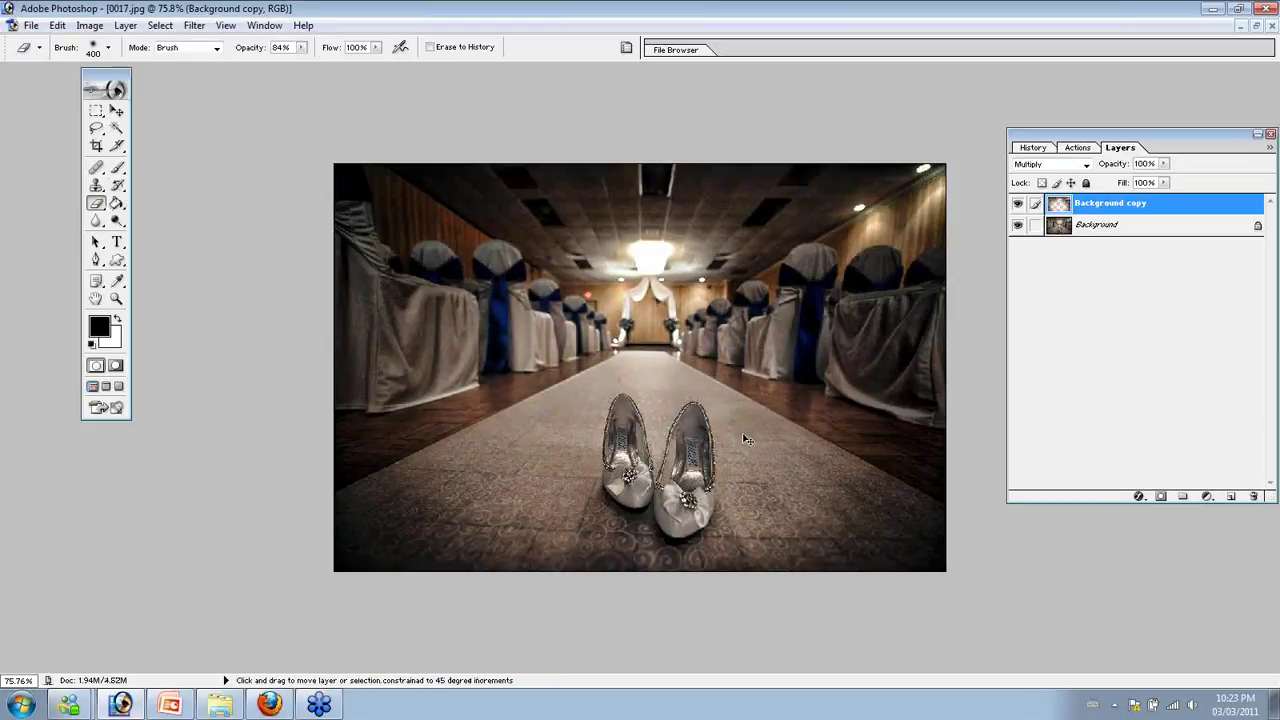
{"action": "key", "text": "ctrl+e"}
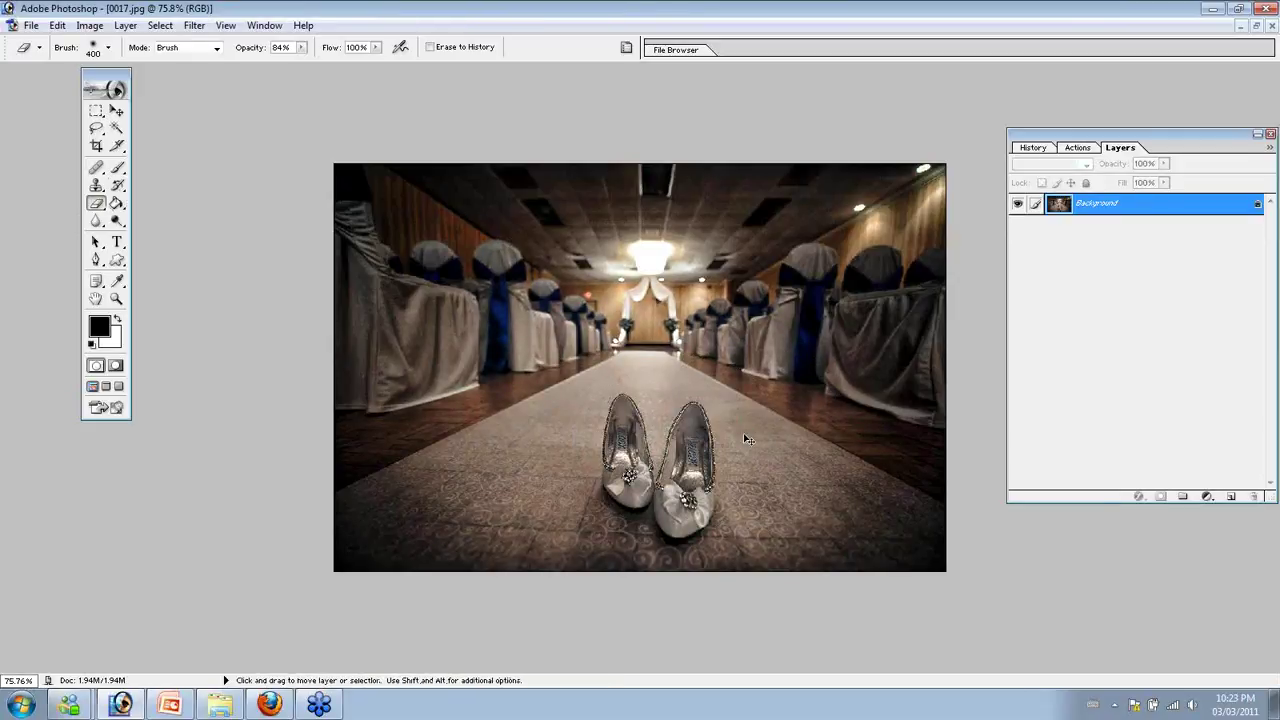
Switch to the _DSC3768.jpg photo and enhance it with the layered color and curves adjustments, flattening the result
{"action": "key", "text": "ctrl+Tab"}
{"action": "key", "text": "ctrl+j"}
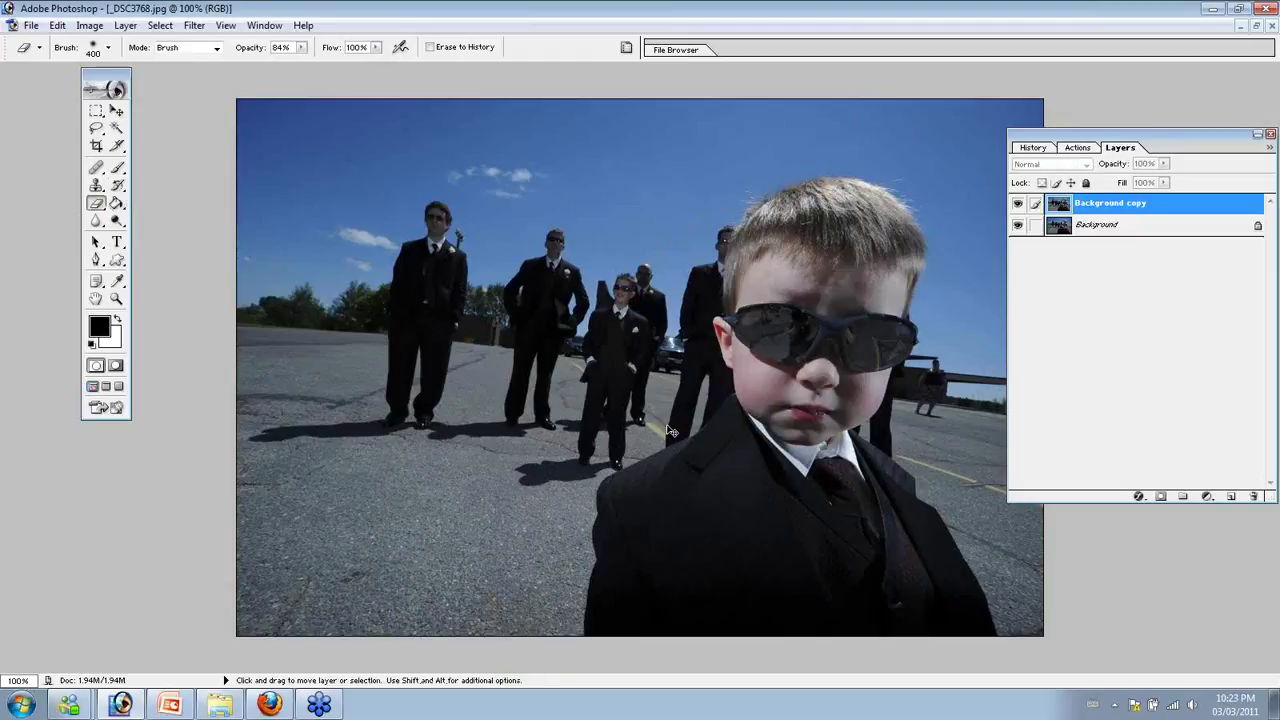
{"action": "key", "text": "ctrl+e"}
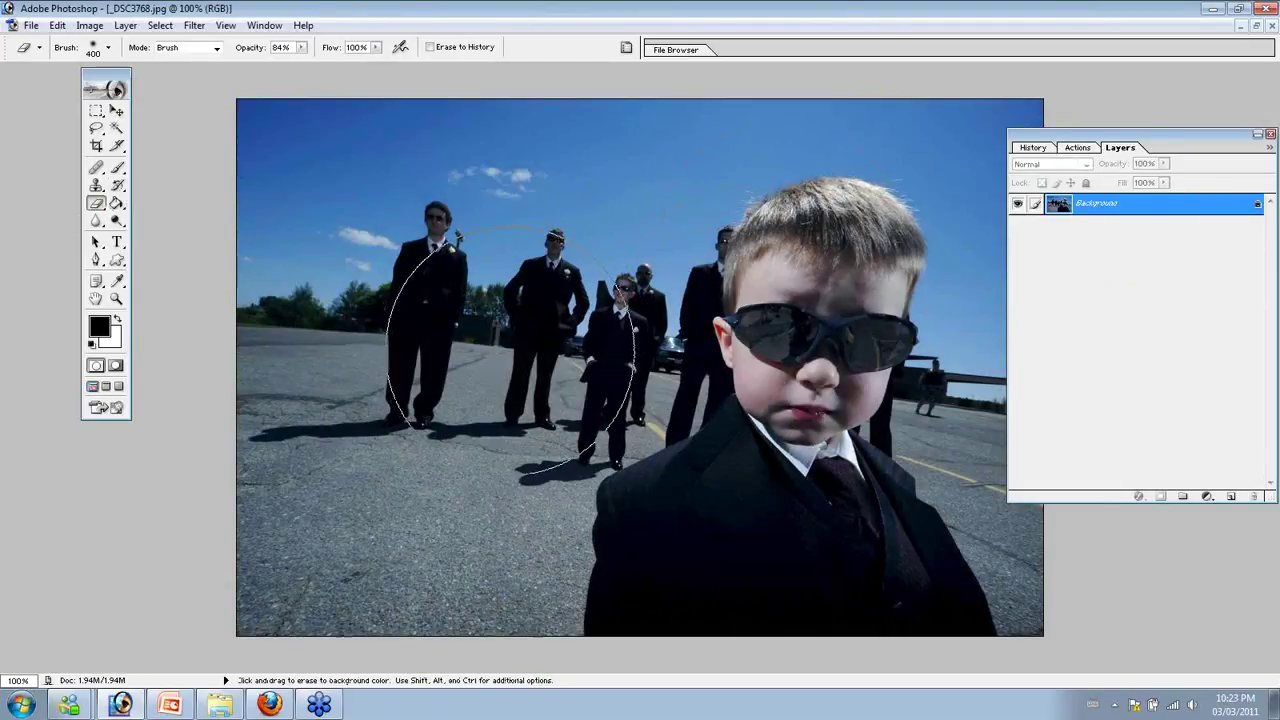
Compare the Topaz Adjust 4 presets Dramatic, Mild Details, Portrait Drama and Photo Pop on the photo, and apply Small Details
{"action": "left_click", "coordinate": [194, 25]}
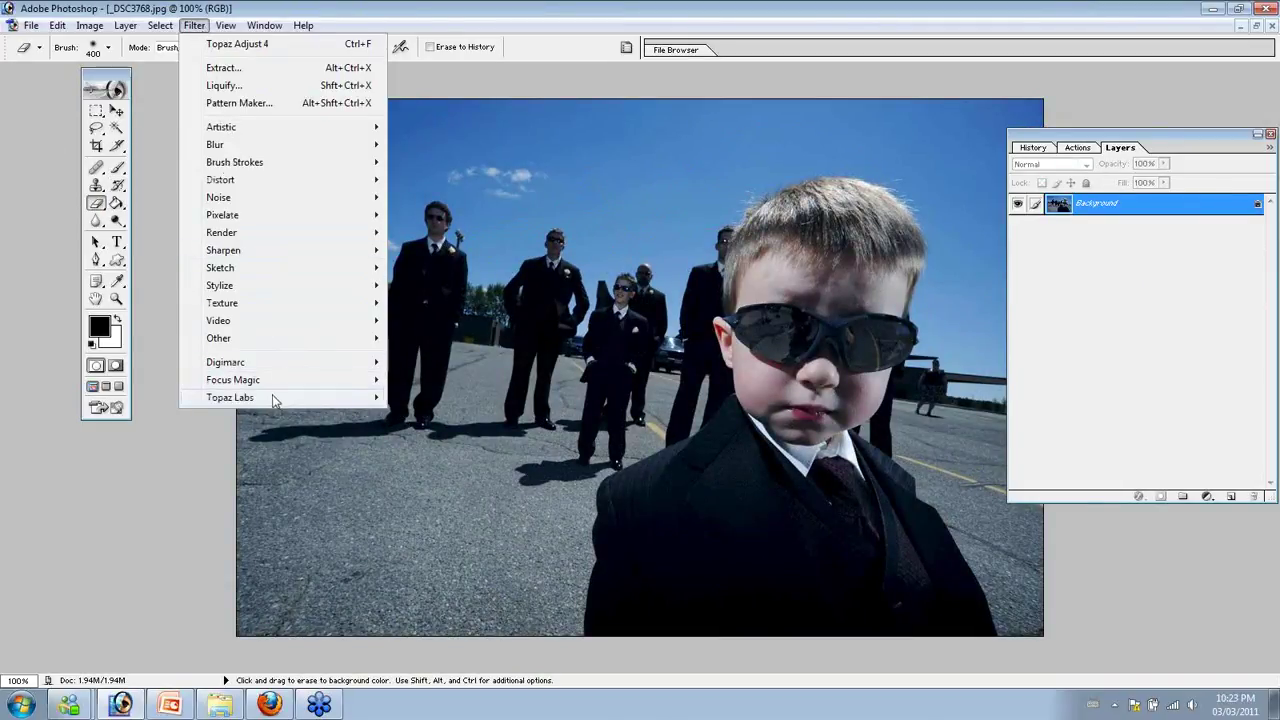
{"action": "mouse_move", "coordinate": [273, 398]}
{"action": "left_click", "coordinate": [420, 397]}
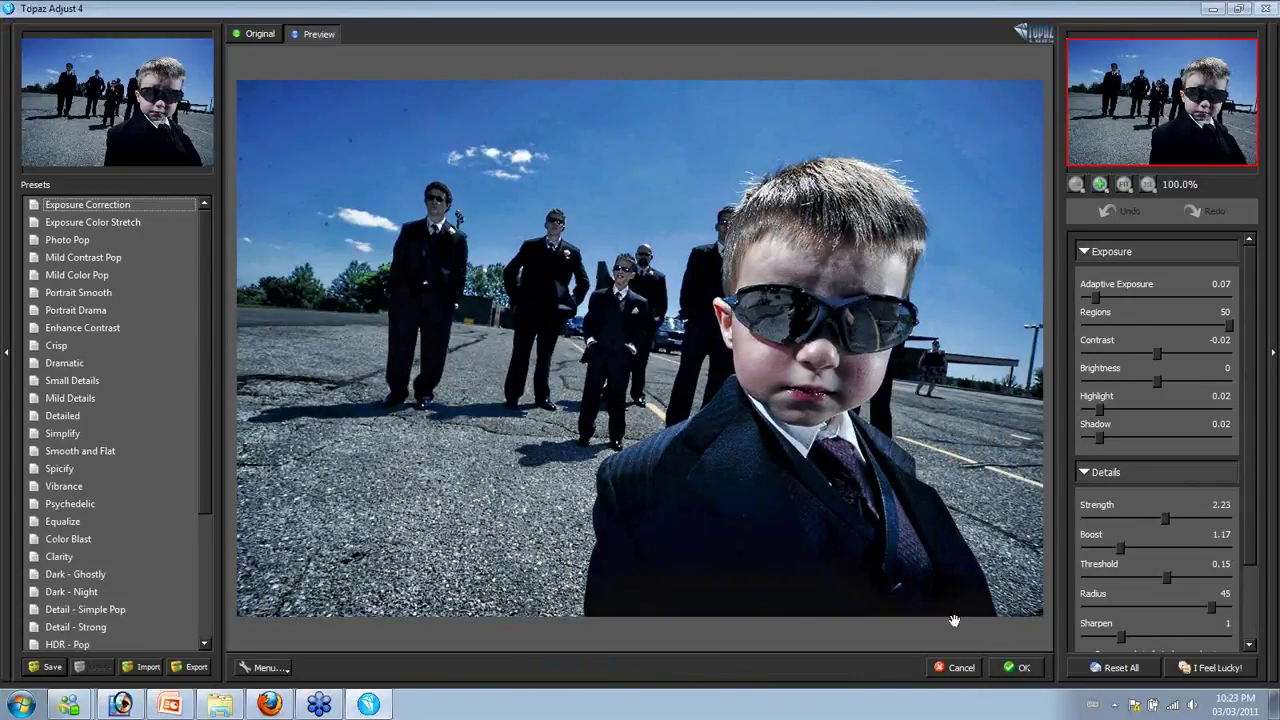
{"action": "left_click", "coordinate": [82, 381]}
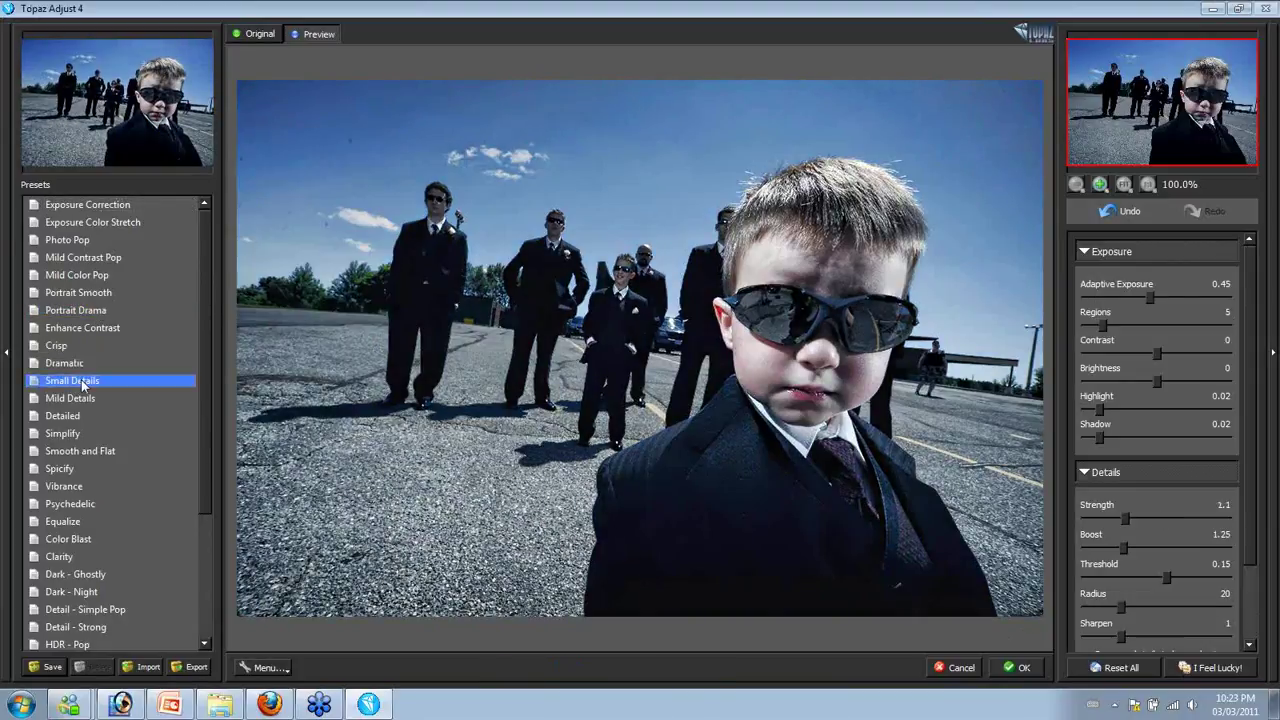
{"action": "left_click", "coordinate": [79, 365]}
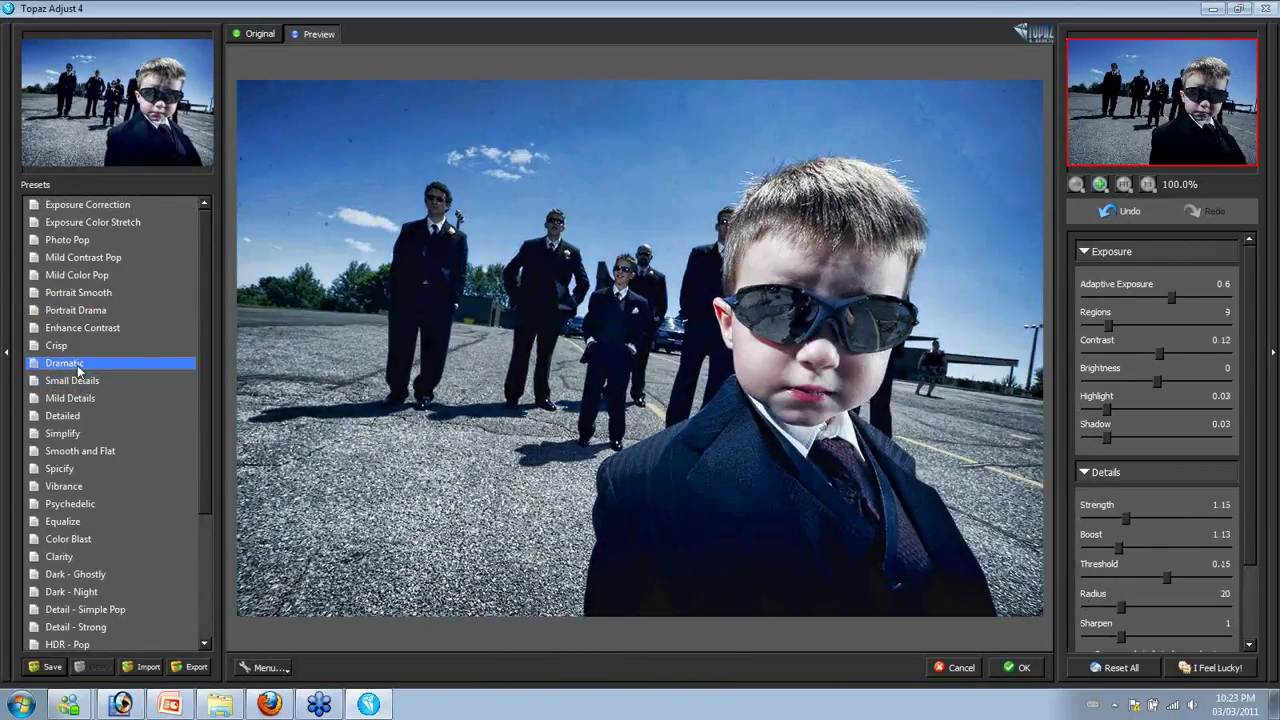
{"action": "left_click", "coordinate": [75, 381]}
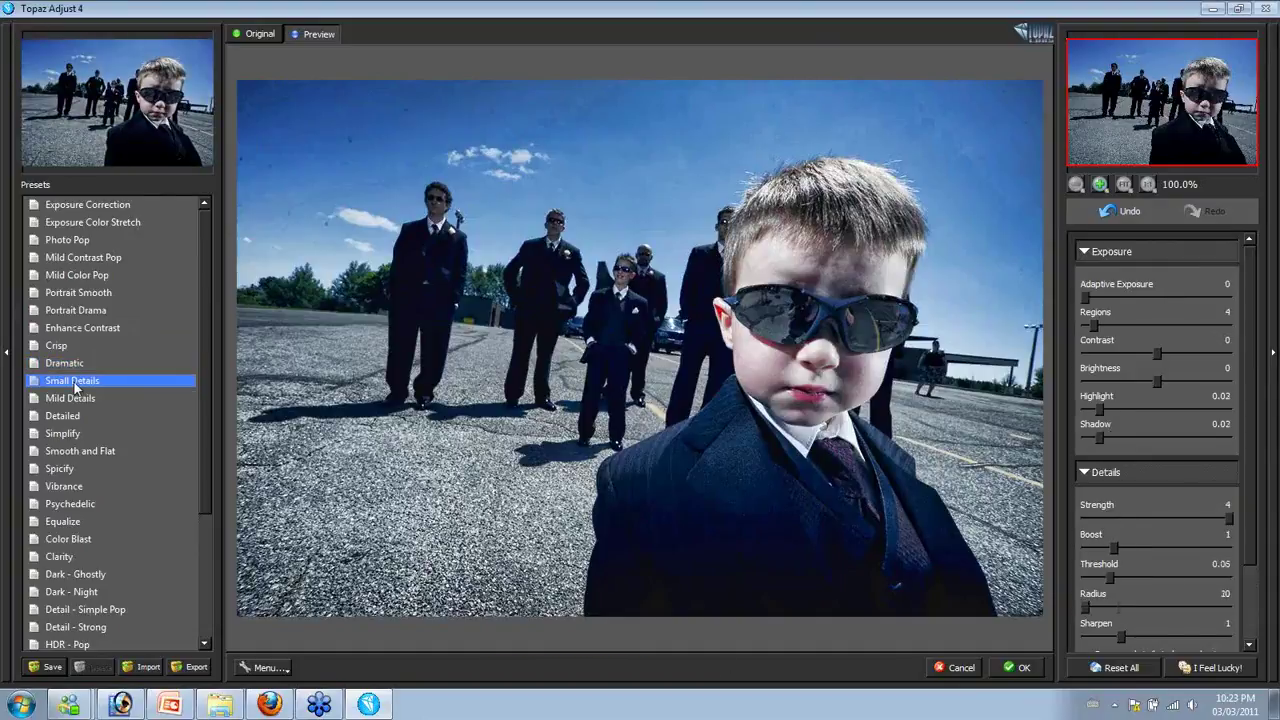
{"action": "left_click", "coordinate": [72, 398]}
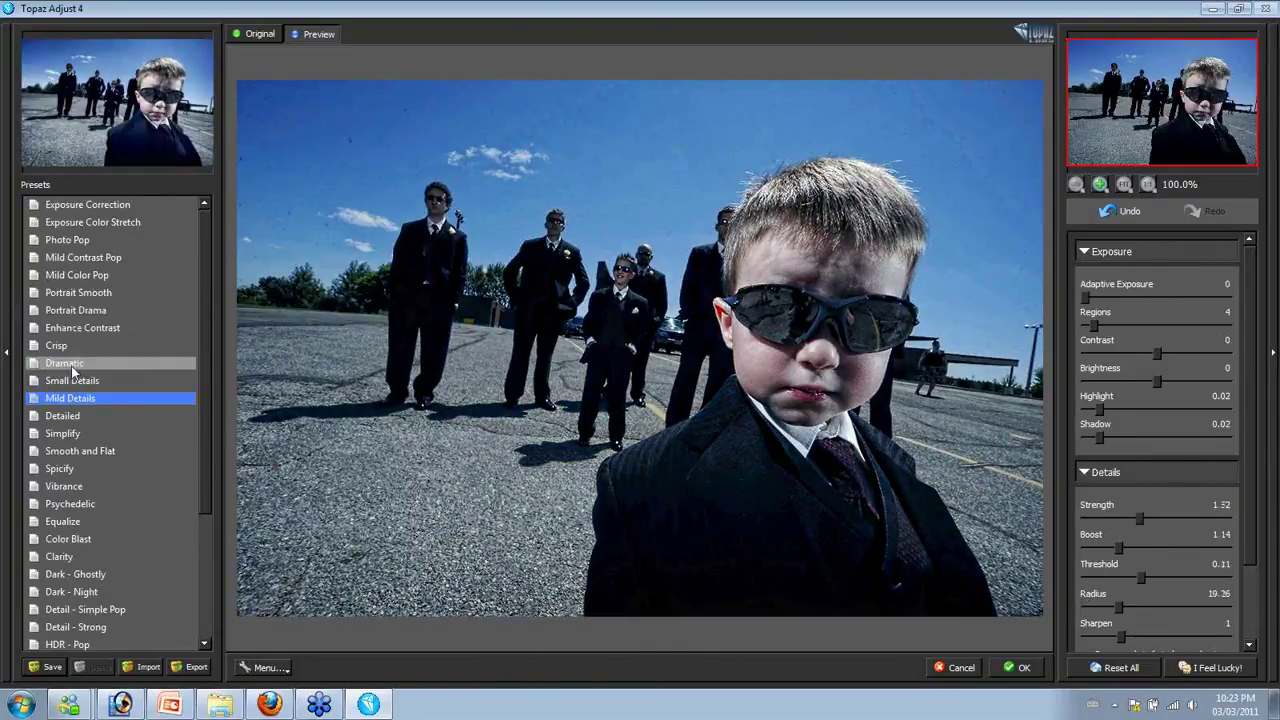
{"action": "left_click", "coordinate": [85, 313]}
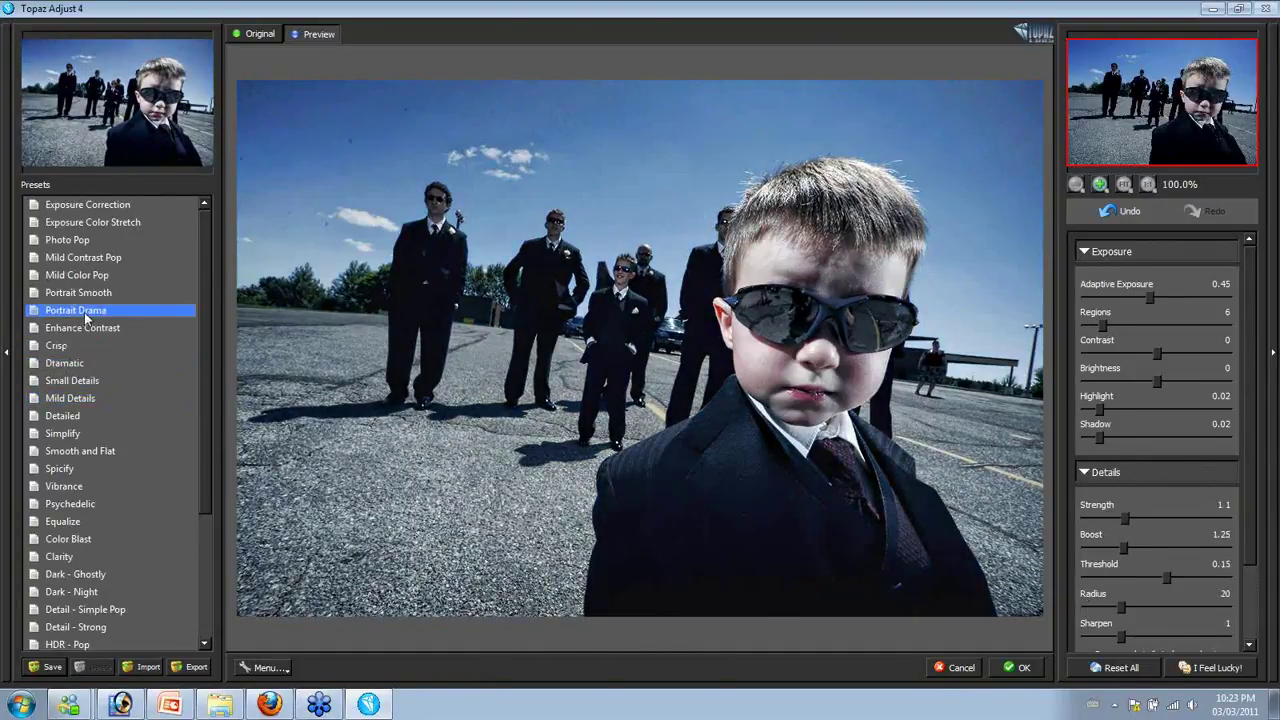
{"action": "left_click", "coordinate": [80, 243]}
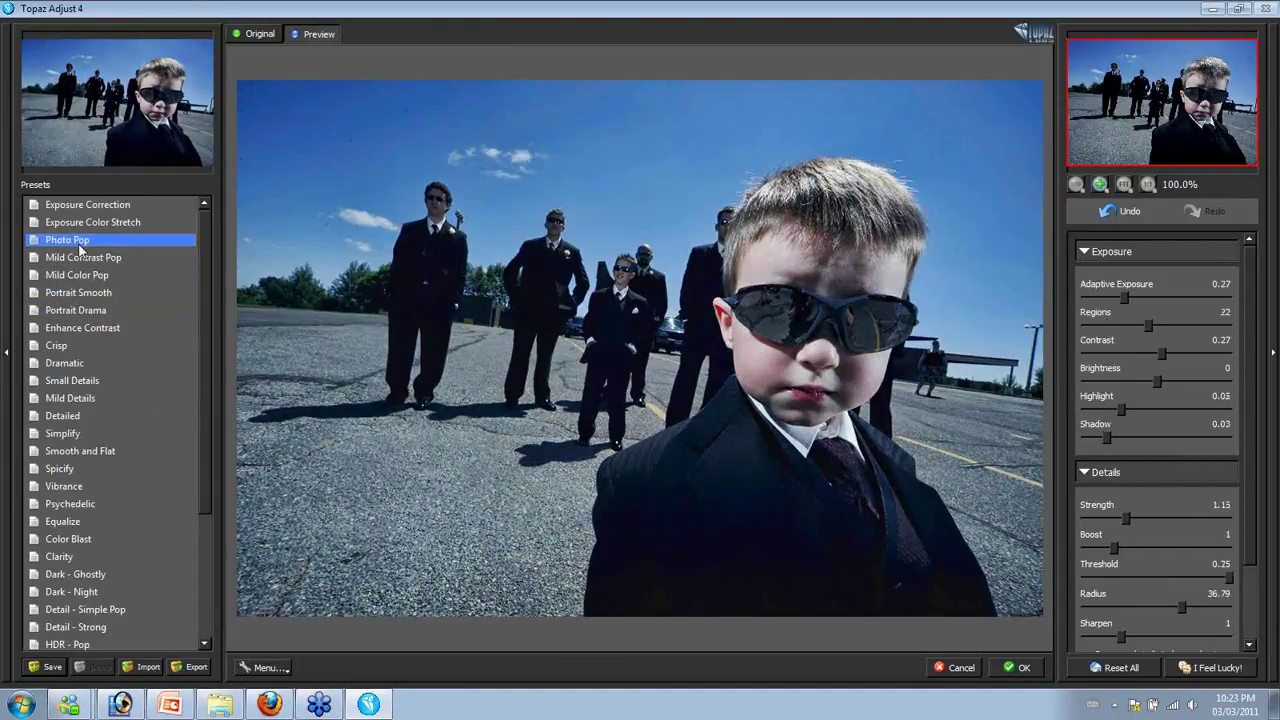
{"action": "left_click", "coordinate": [72, 381]}
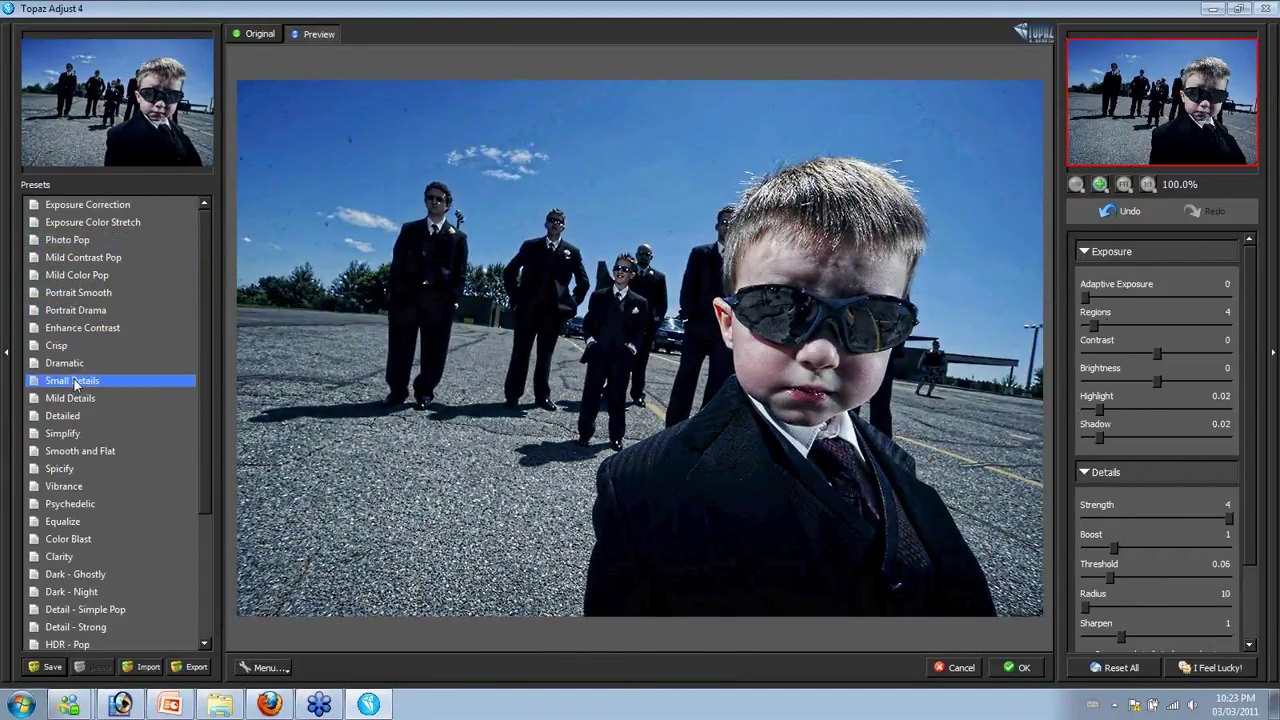
{"action": "left_click", "coordinate": [1017, 667]}
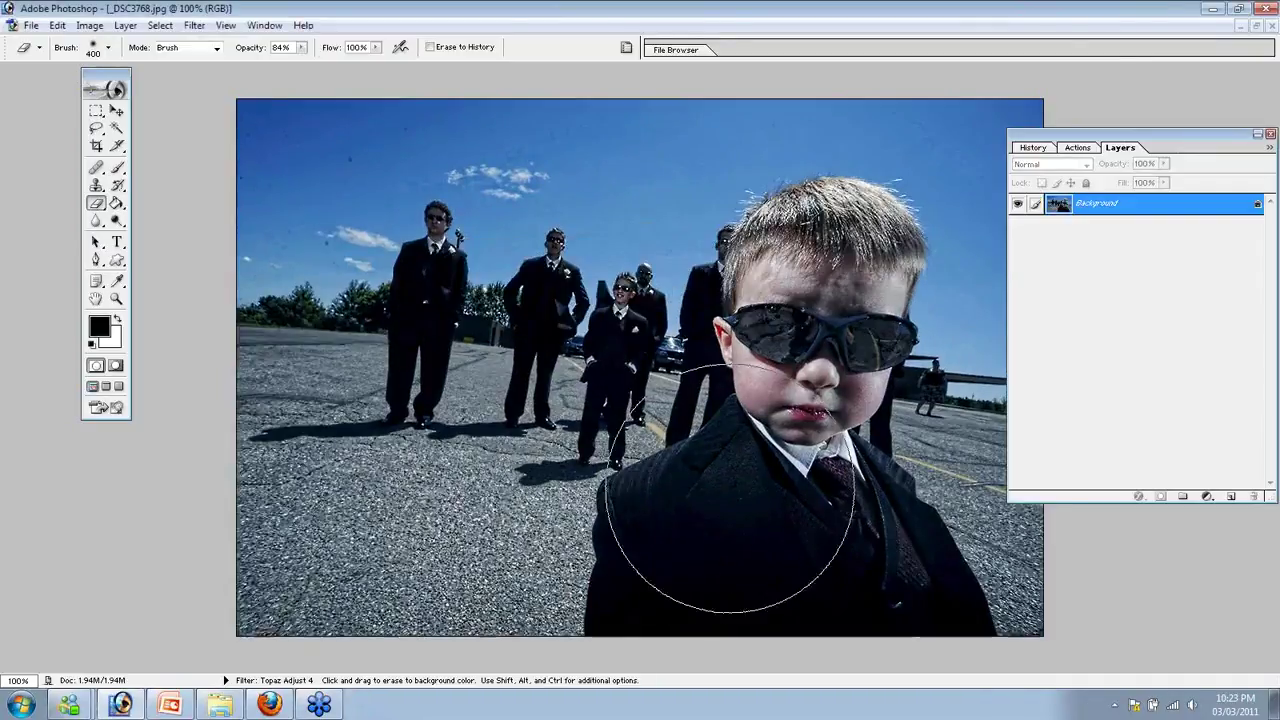
Fade the Topaz Adjust 4 effect in Normal mode and reactivate the Eraser tool
{"action": "key", "text": "ctrl+shift+f"}
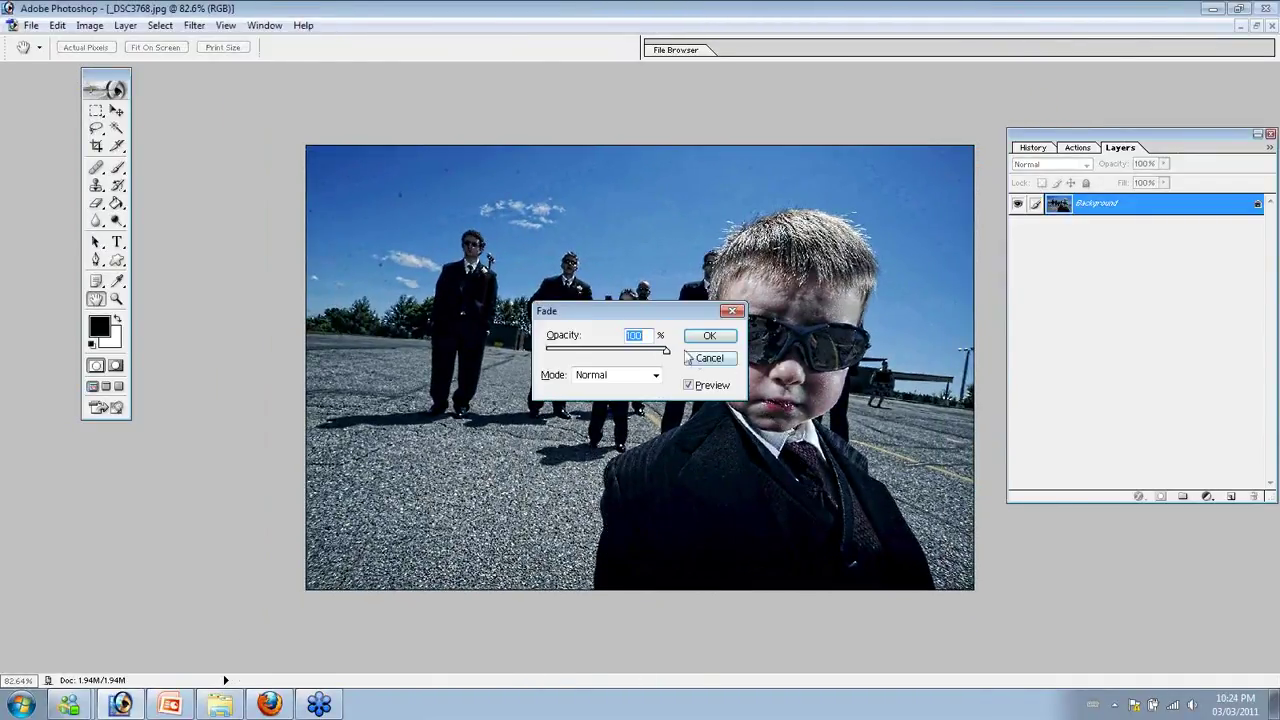
{"action": "left_click", "coordinate": [730, 336]}
{"action": "key", "text": "e"}
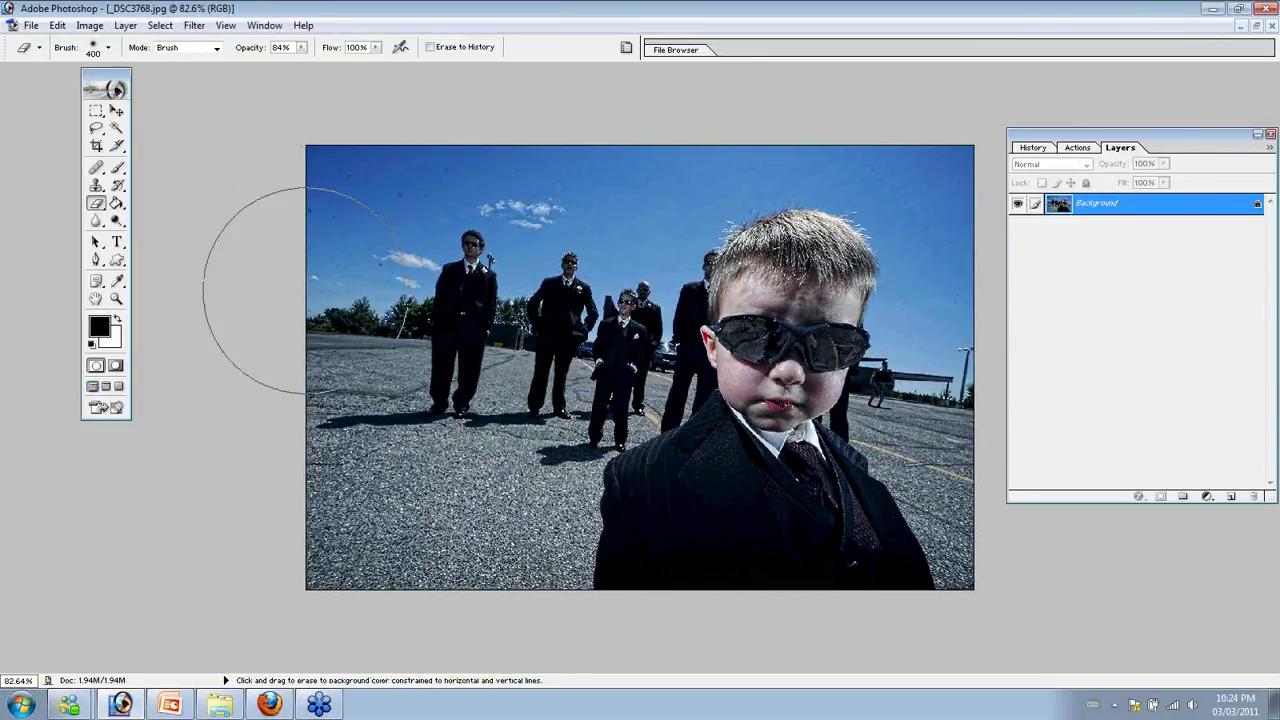
Duplicate the Background layer of the boy's photo and set the copy's blend mode to Multiply
{"action": "left_click_drag", "start_coordinate": [1206, 223], "coordinate": [1250, 496]}
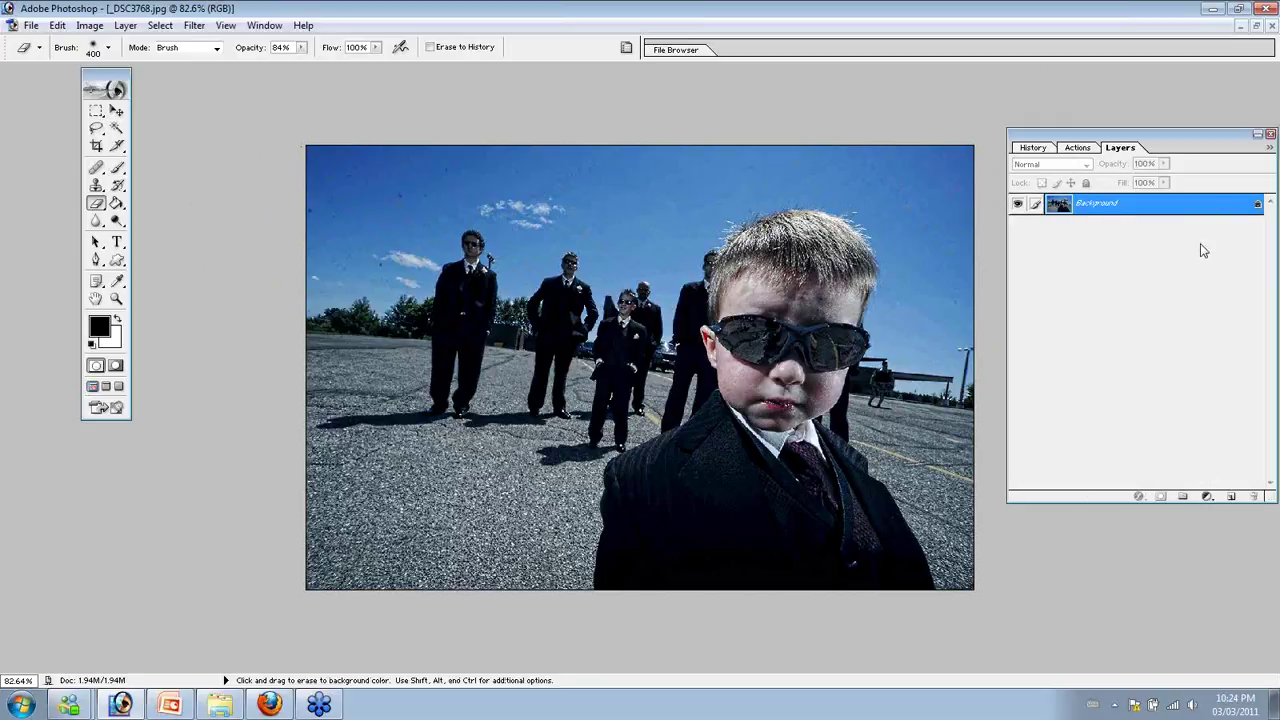
{"action": "left_click_drag", "start_coordinate": [1208, 218], "coordinate": [1231, 496]}
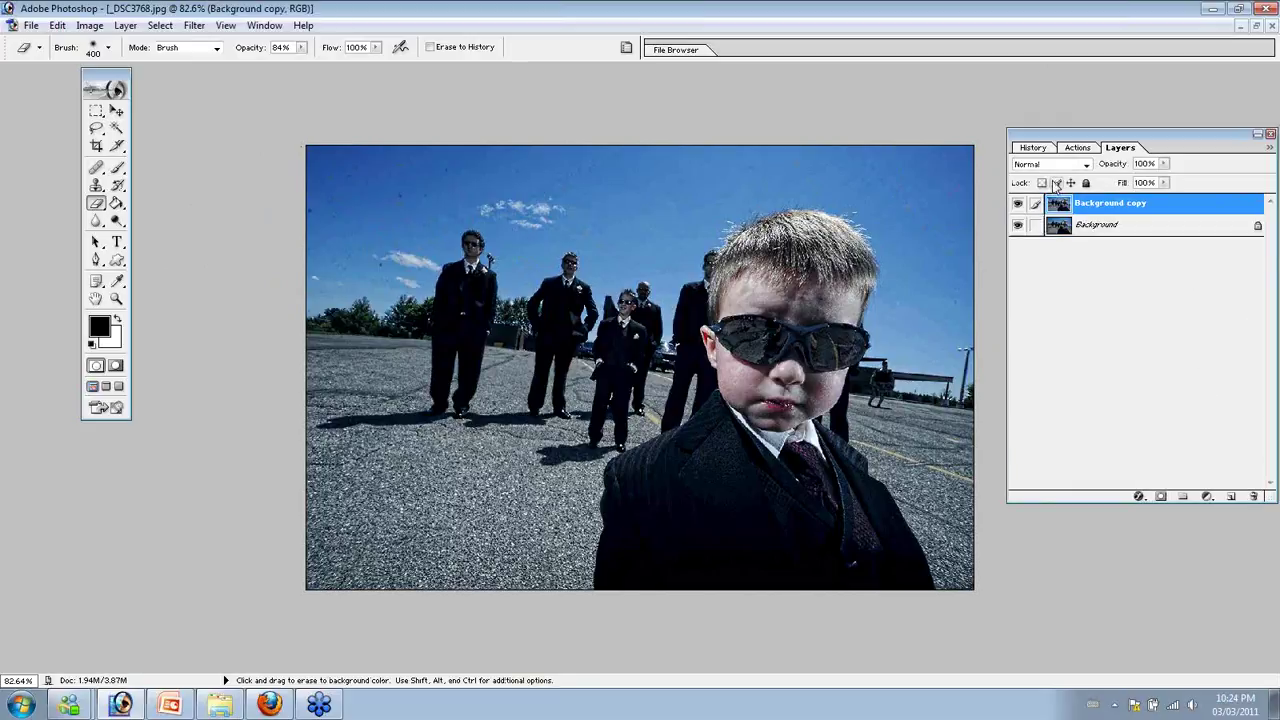
{"action": "left_click", "coordinate": [1054, 166]}
{"action": "left_click", "coordinate": [1033, 213]}
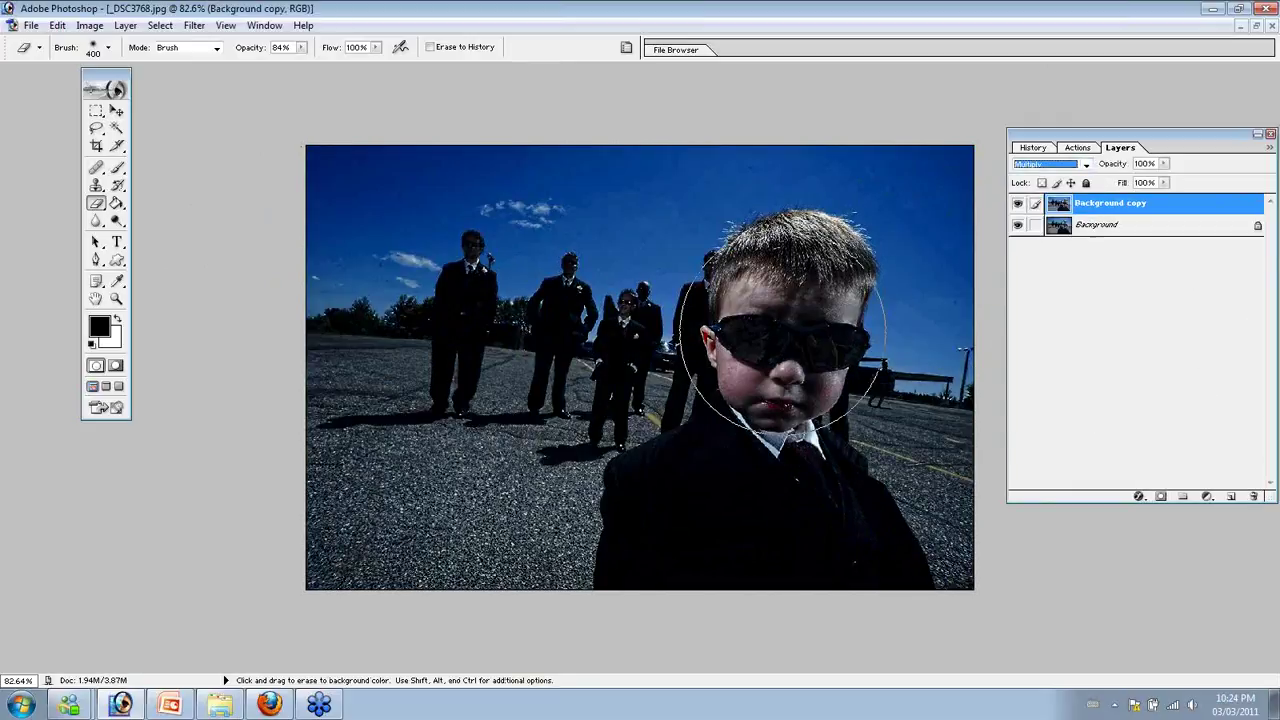
Erase the darkened copy over the boy and the groomsmen to leave a vignette, and merge the layers
{"action": "mouse_move", "coordinate": [703, 348]}
{"action": "left_mouse_down"}
{"action": "mouse_move", "coordinate": [720, 420]}
{"action": "mouse_move", "coordinate": [790, 290]}
{"action": "mouse_move", "coordinate": [457, 329]}
{"action": "mouse_move", "coordinate": [588, 496]}
{"action": "mouse_move", "coordinate": [700, 430]}
{"action": "mouse_move", "coordinate": [460, 370]}
{"action": "mouse_move", "coordinate": [570, 370]}
{"action": "mouse_move", "coordinate": [480, 300]}
{"action": "left_mouse_up"}
{"action": "key", "text": "ctrl+e"}
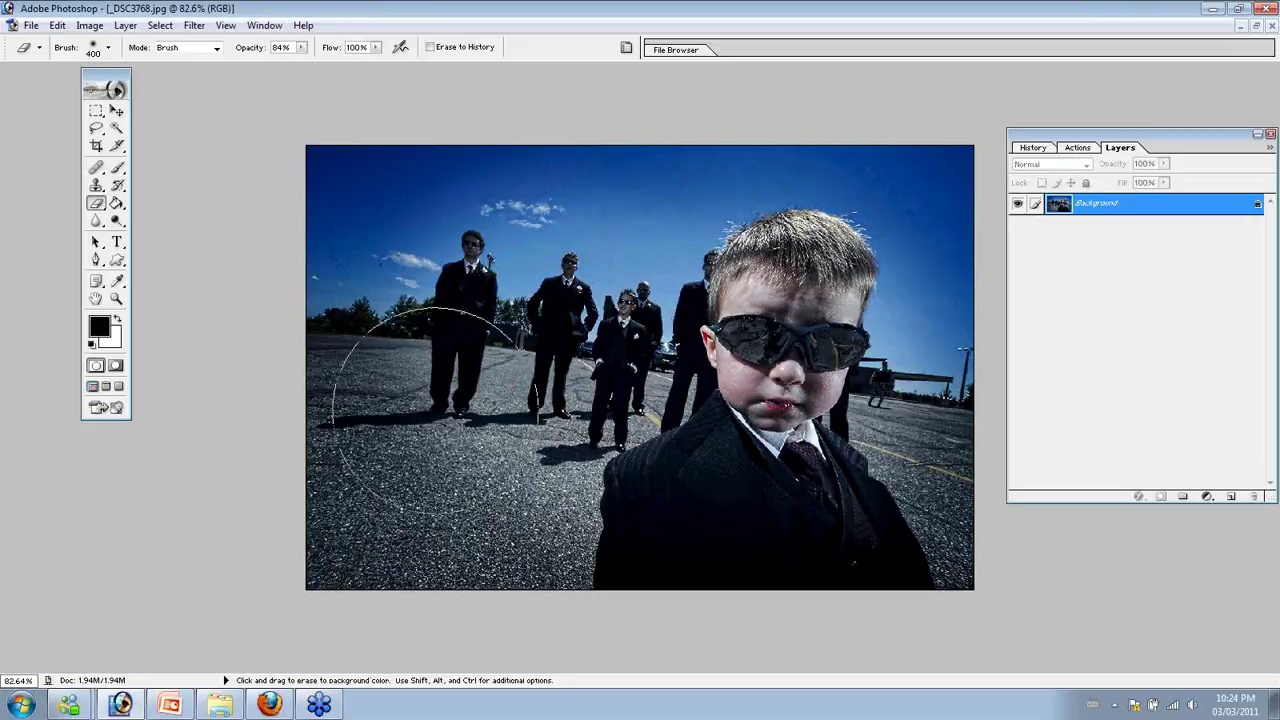
Lower the photo's overall saturation to -32 with Hue/Saturation and return to the Eraser tool
{"action": "key", "text": "ctrl+u"}
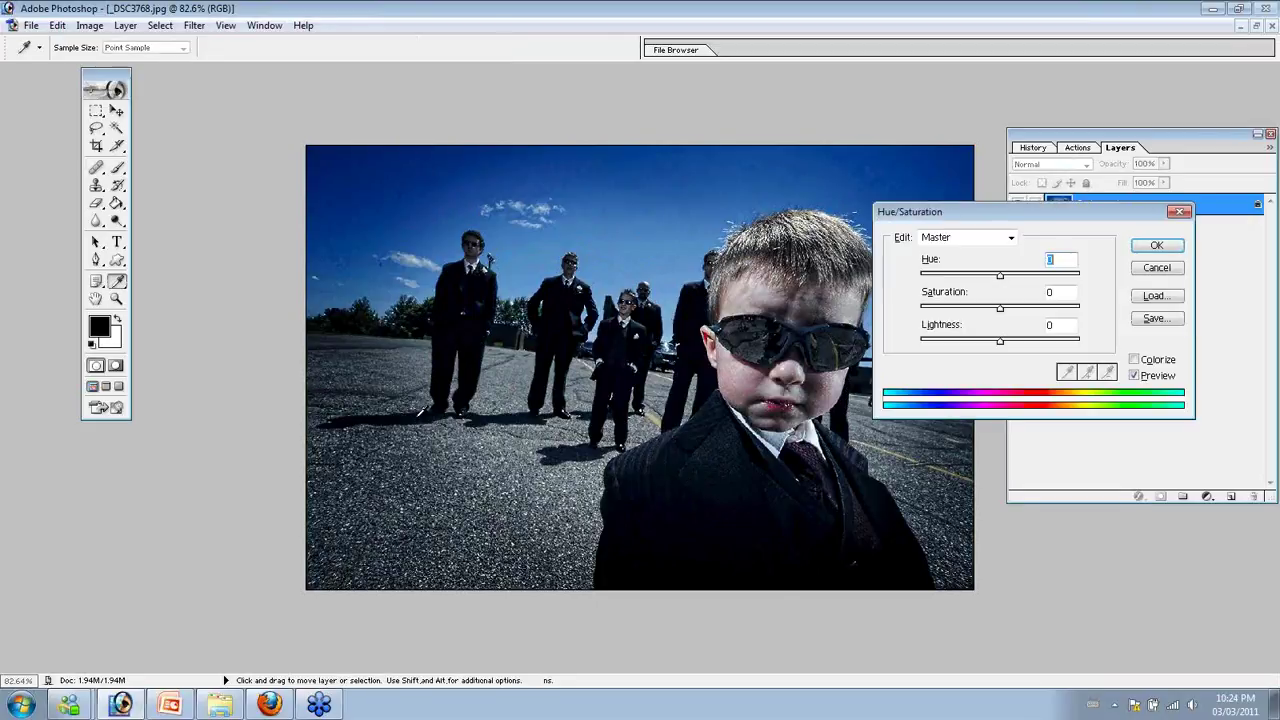
{"action": "left_click_drag", "start_coordinate": [1000, 307], "coordinate": [983, 312]}
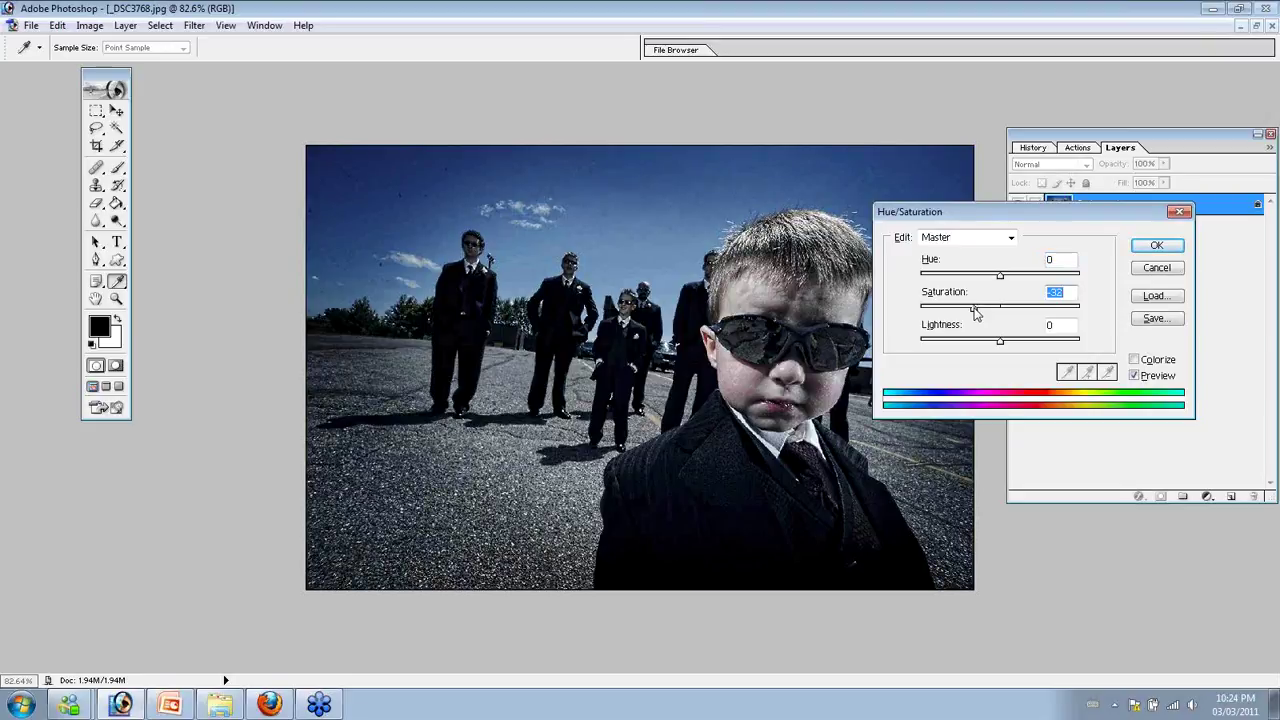
{"action": "left_click", "coordinate": [1157, 246]}
{"action": "key", "text": "e"}
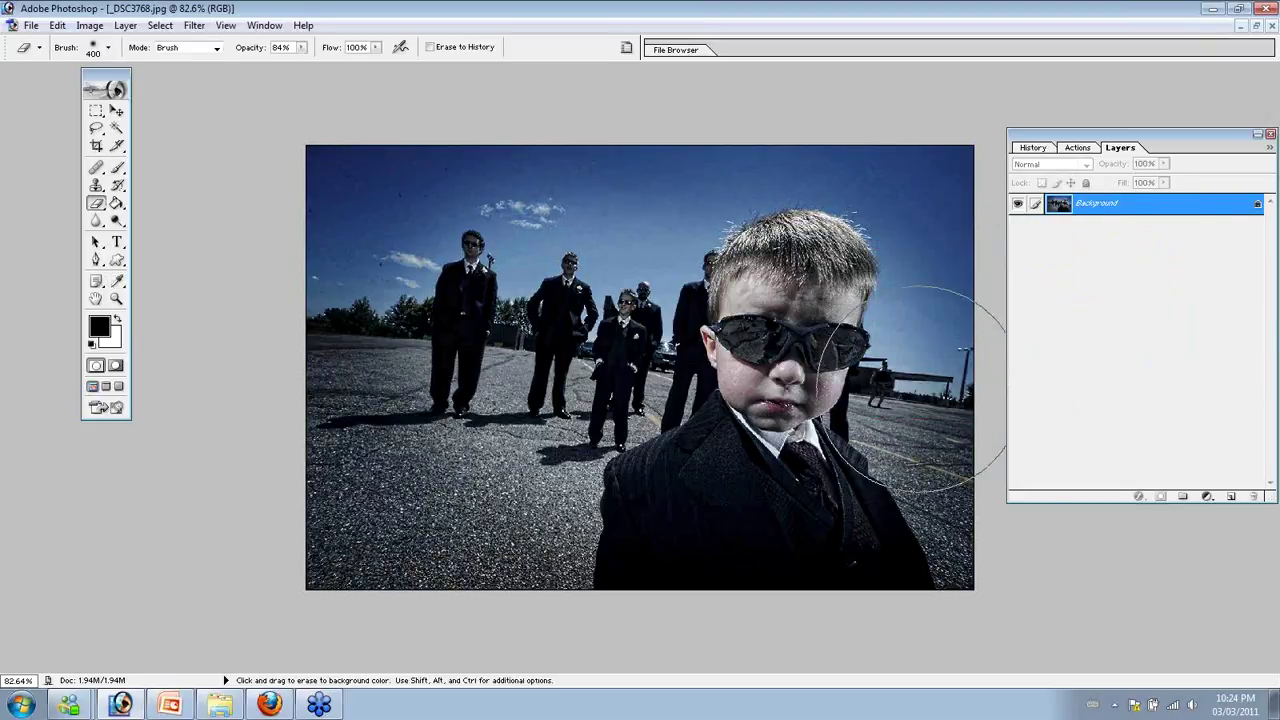
Desaturate the photo further with a second Hue/Saturation adjustment at saturation -52
{"action": "key", "text": "ctrl+alt+0"}
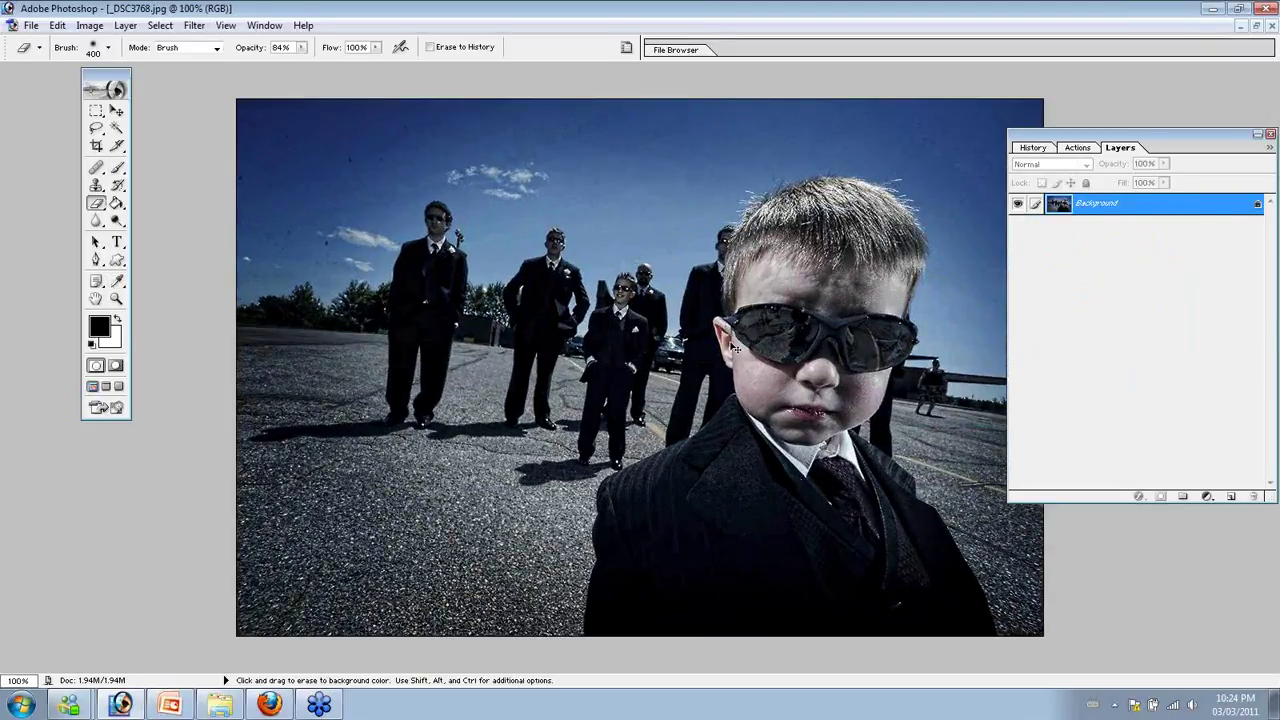
{"action": "key", "text": "ctrl+u"}
{"action": "left_click_drag", "start_coordinate": [1007, 310], "coordinate": [960, 313]}
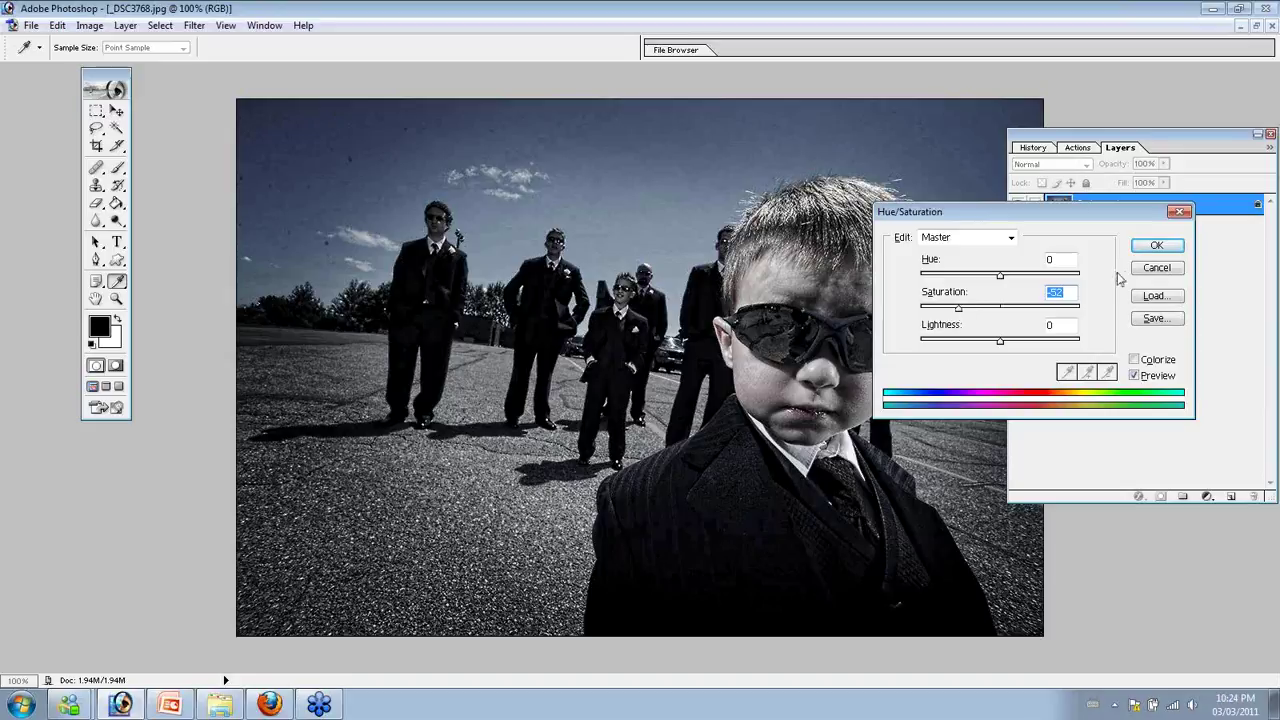
{"action": "left_click", "coordinate": [1157, 247]}
Compare the merged state with both Hue/Saturation states in the history, return to the latest state and restore the document window
{"action": "left_click", "coordinate": [1033, 148]}
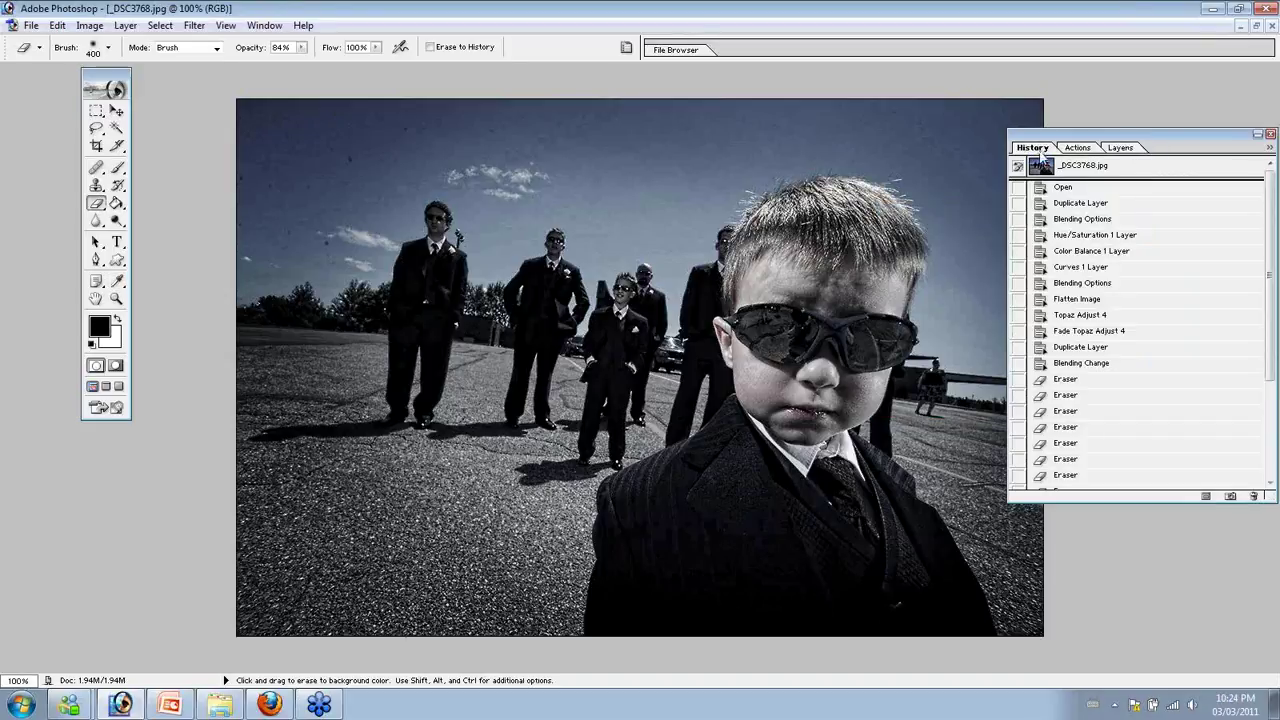
{"action": "left_click", "coordinate": [1110, 447]}
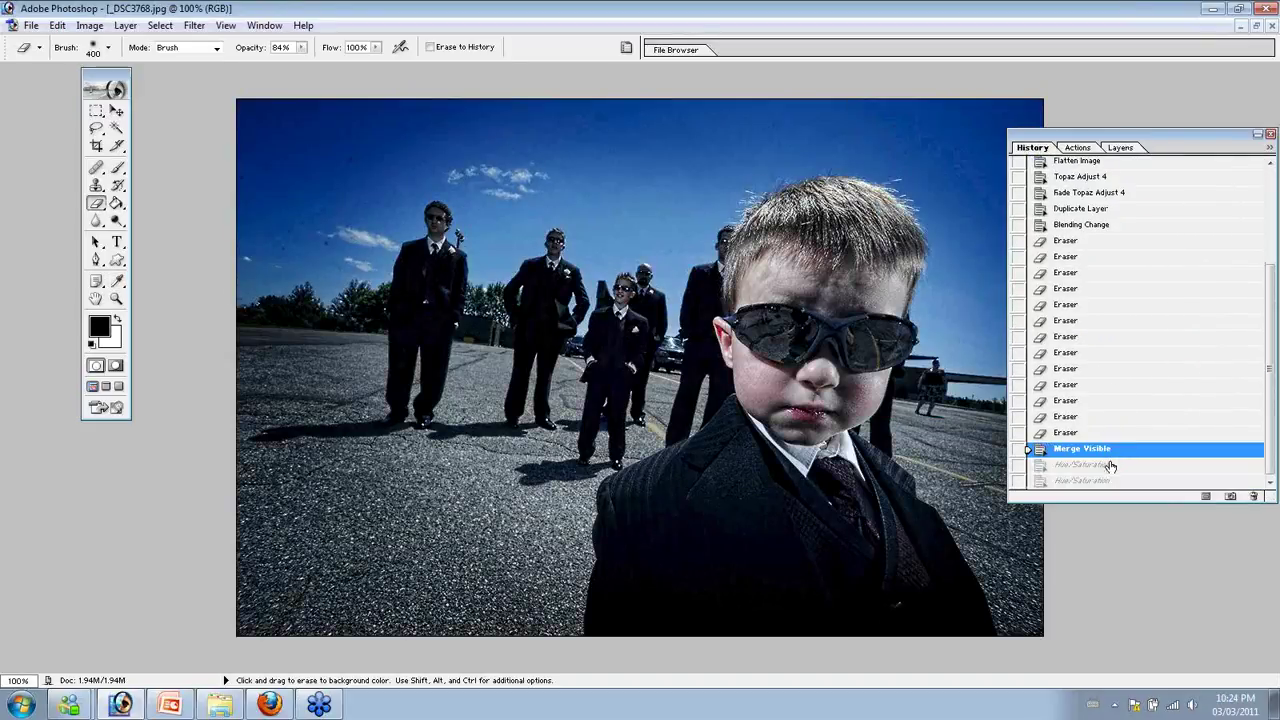
{"action": "left_click", "coordinate": [1111, 465]}
{"action": "left_click", "coordinate": [1110, 481]}
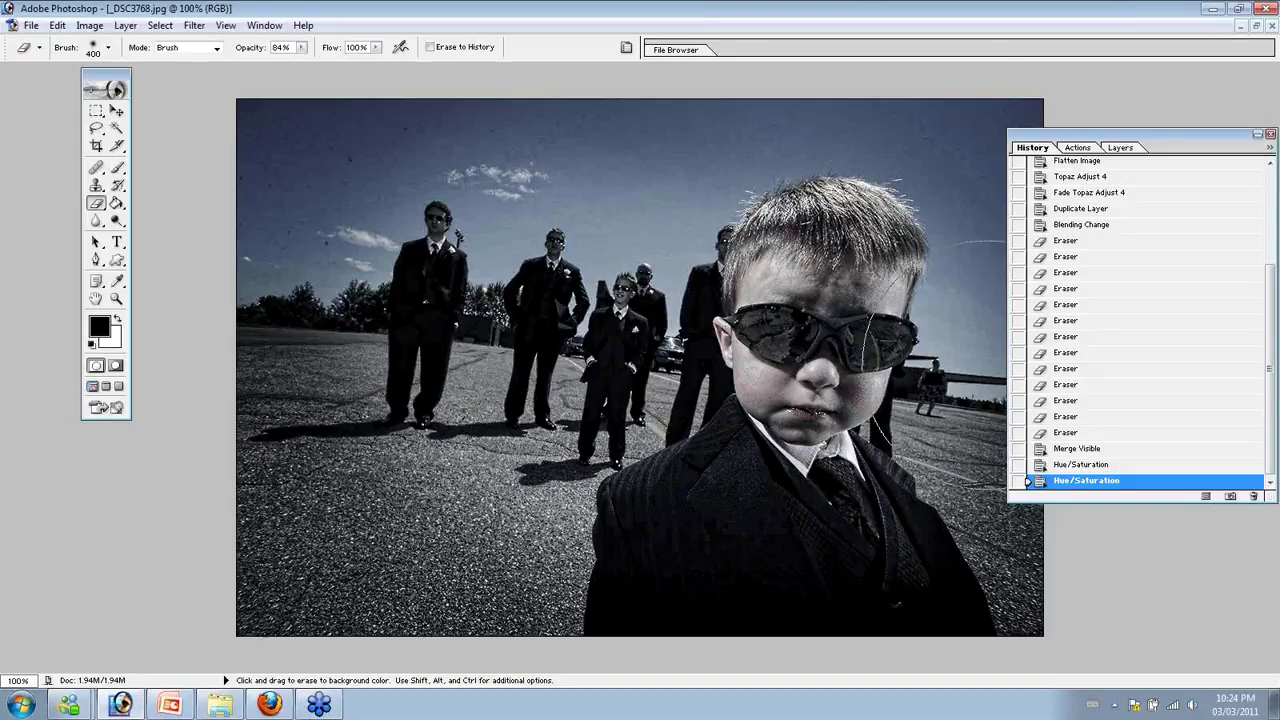
{"action": "left_click", "coordinate": [1257, 27]}
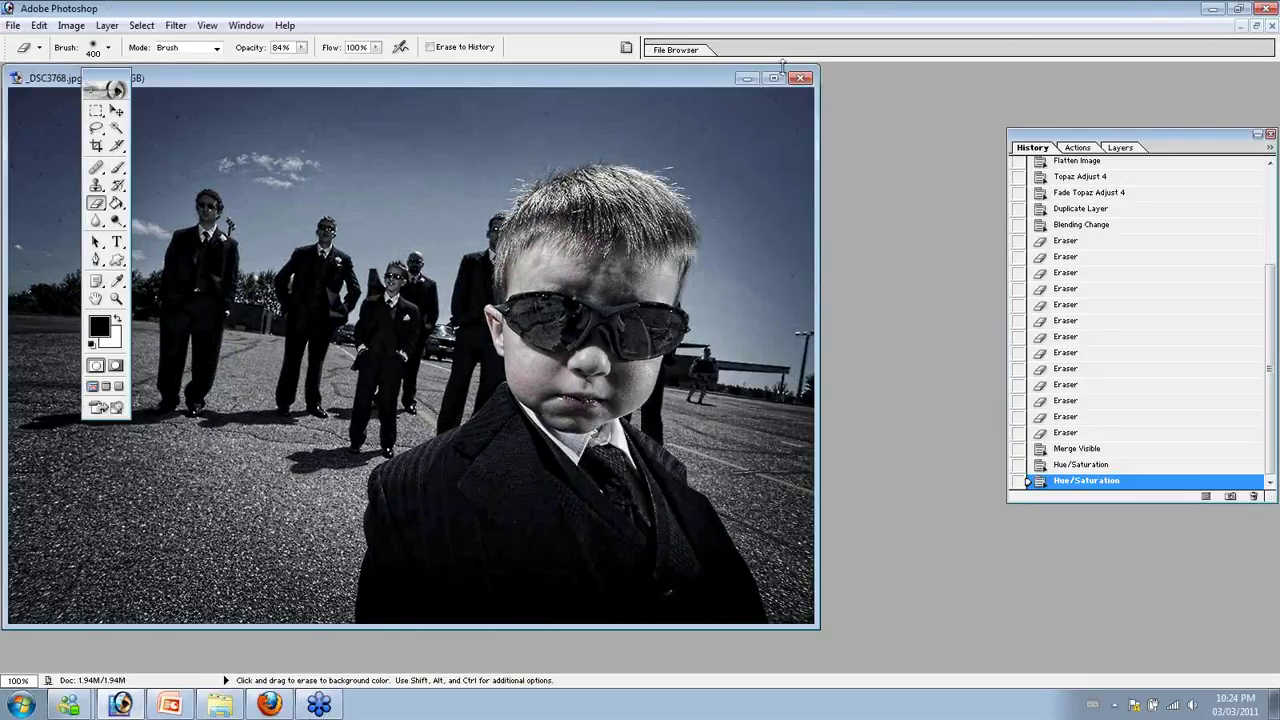
Close the boy and groomsmen photo and browse the wedding photo folder for the outdoor snow pictures
{"action": "left_click", "coordinate": [805, 70]}
{"action": "left_click", "coordinate": [672, 268]}
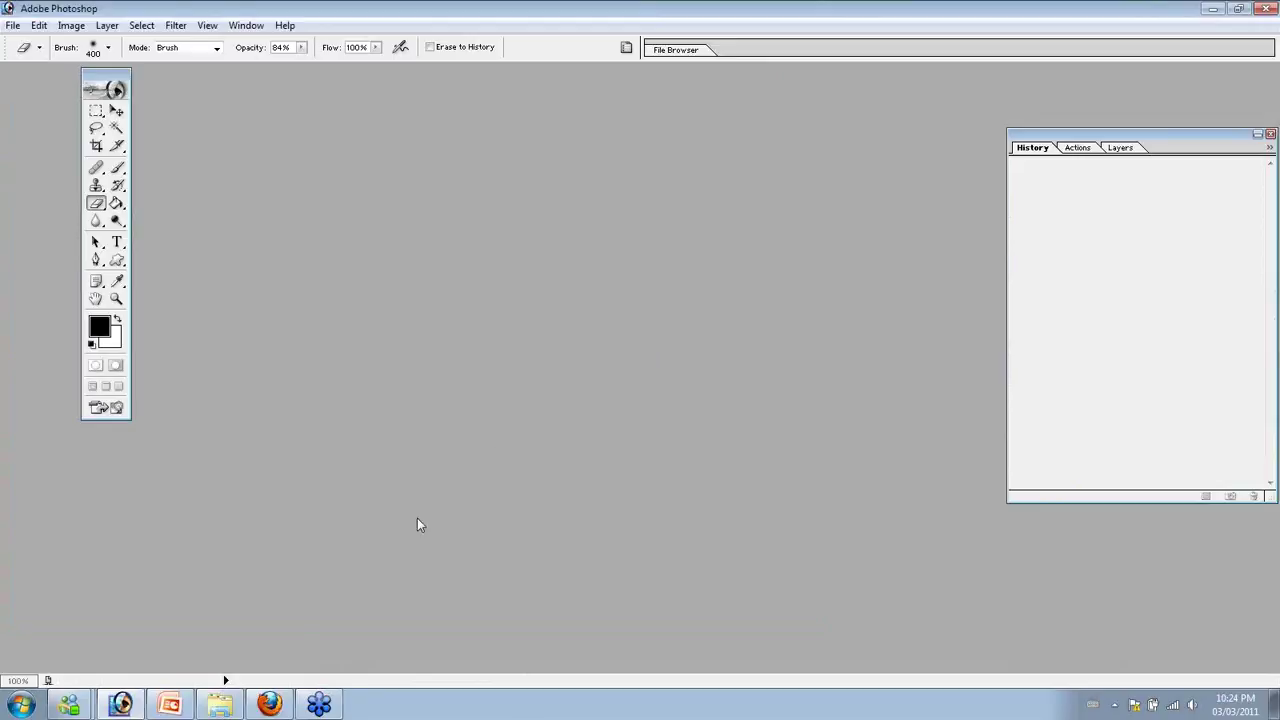
{"action": "left_click", "coordinate": [225, 705]}
{"action": "scroll", "coordinate": [372, 503], "scroll_direction": "down", "scroll_amount": 3}
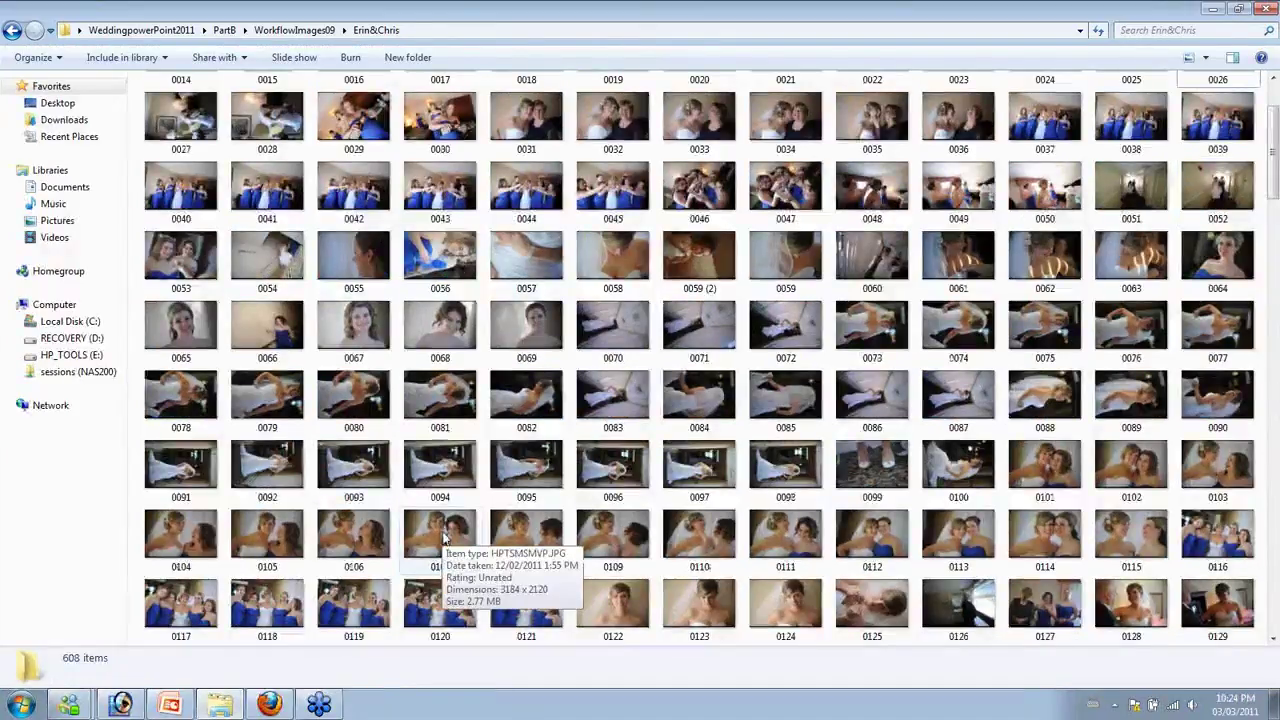
{"action": "scroll", "coordinate": [437, 537], "scroll_direction": "down", "scroll_amount": 15}
{"action": "left_click", "coordinate": [490, 520]}
{"action": "scroll", "coordinate": [490, 520], "scroll_direction": "down", "scroll_amount": 10}
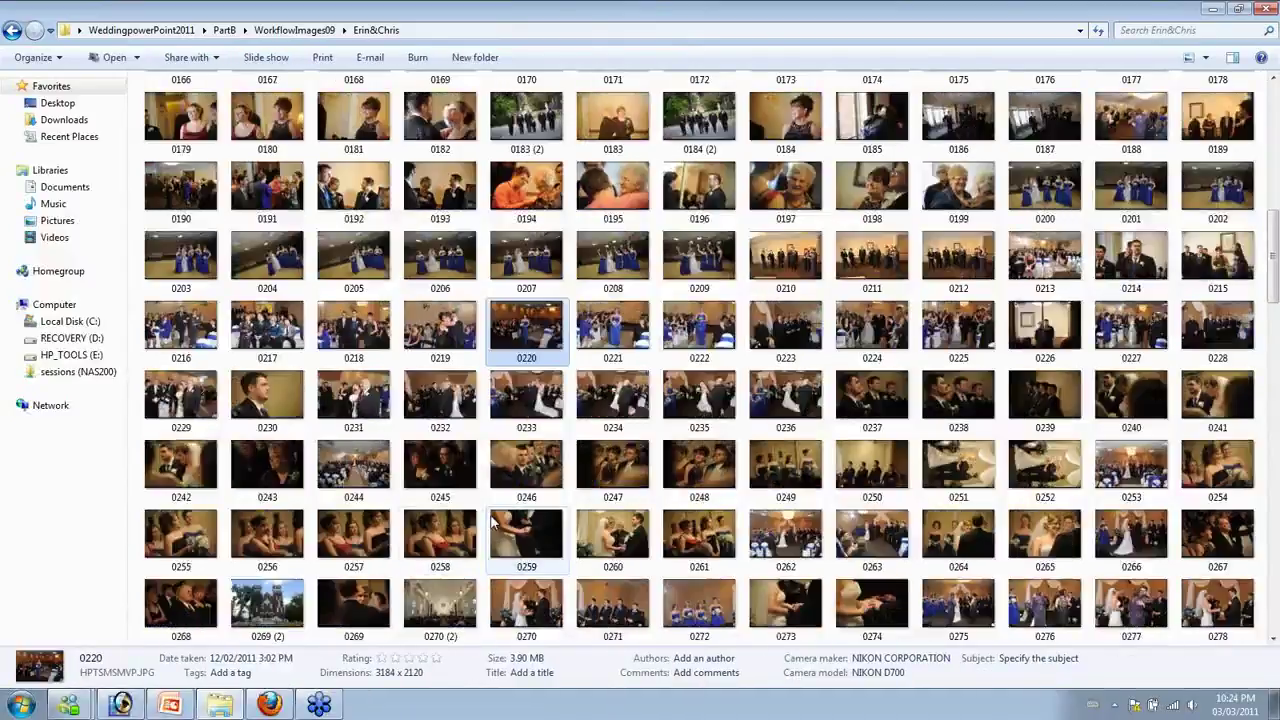
{"action": "scroll", "coordinate": [490, 520], "scroll_direction": "down", "scroll_amount": 10}
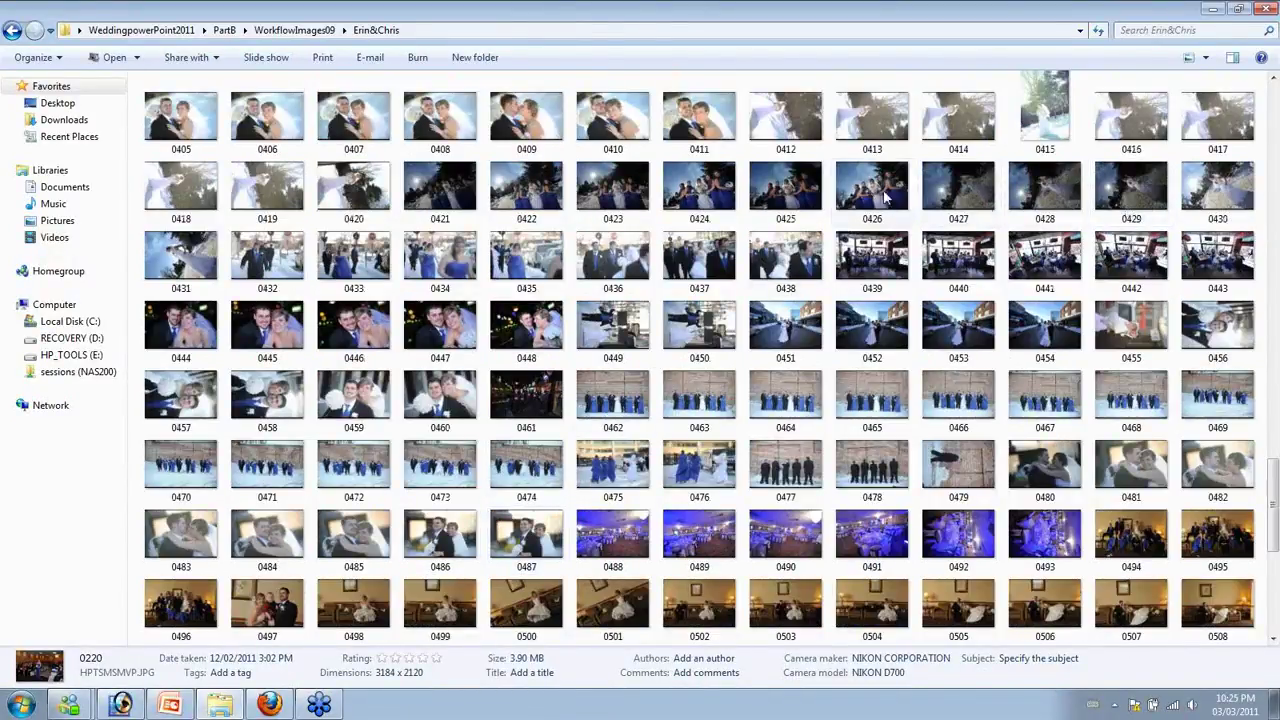
{"action": "scroll", "coordinate": [703, 196], "scroll_direction": "down", "scroll_amount": 8}
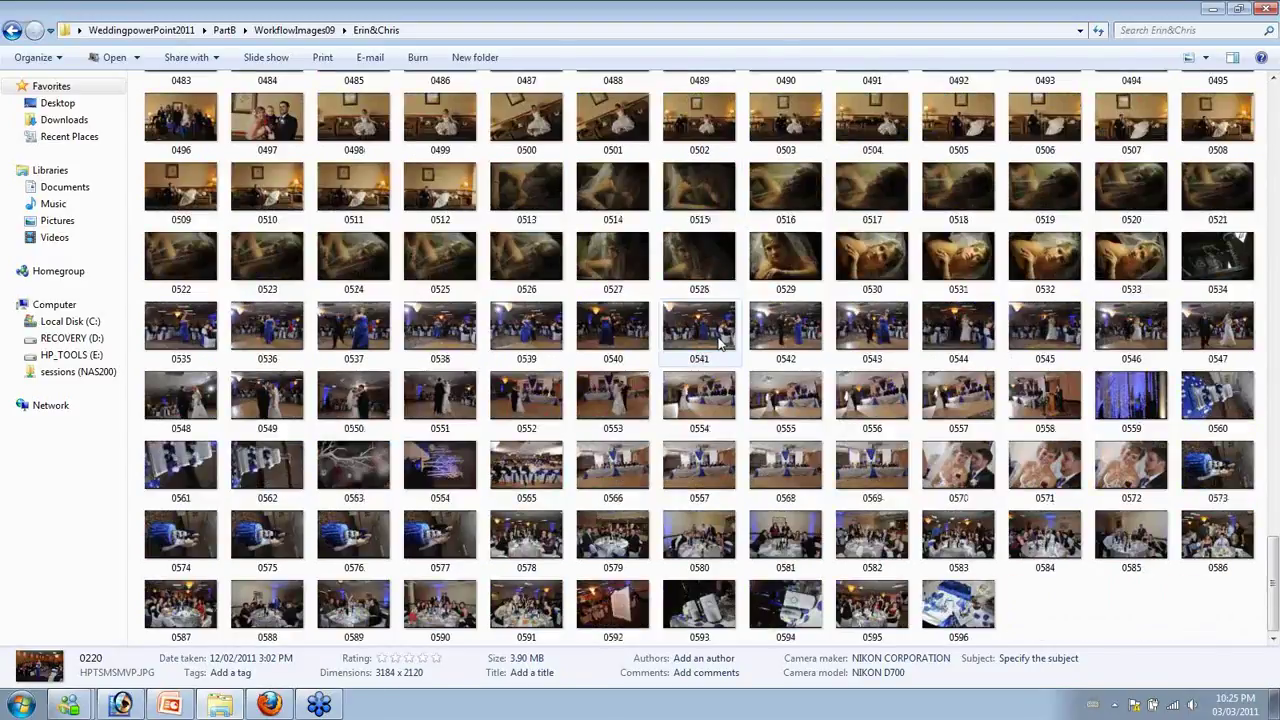
{"action": "scroll", "coordinate": [718, 342], "scroll_direction": "up", "scroll_amount": 3}
{"action": "scroll", "coordinate": [718, 342], "scroll_direction": "up", "scroll_amount": 12}
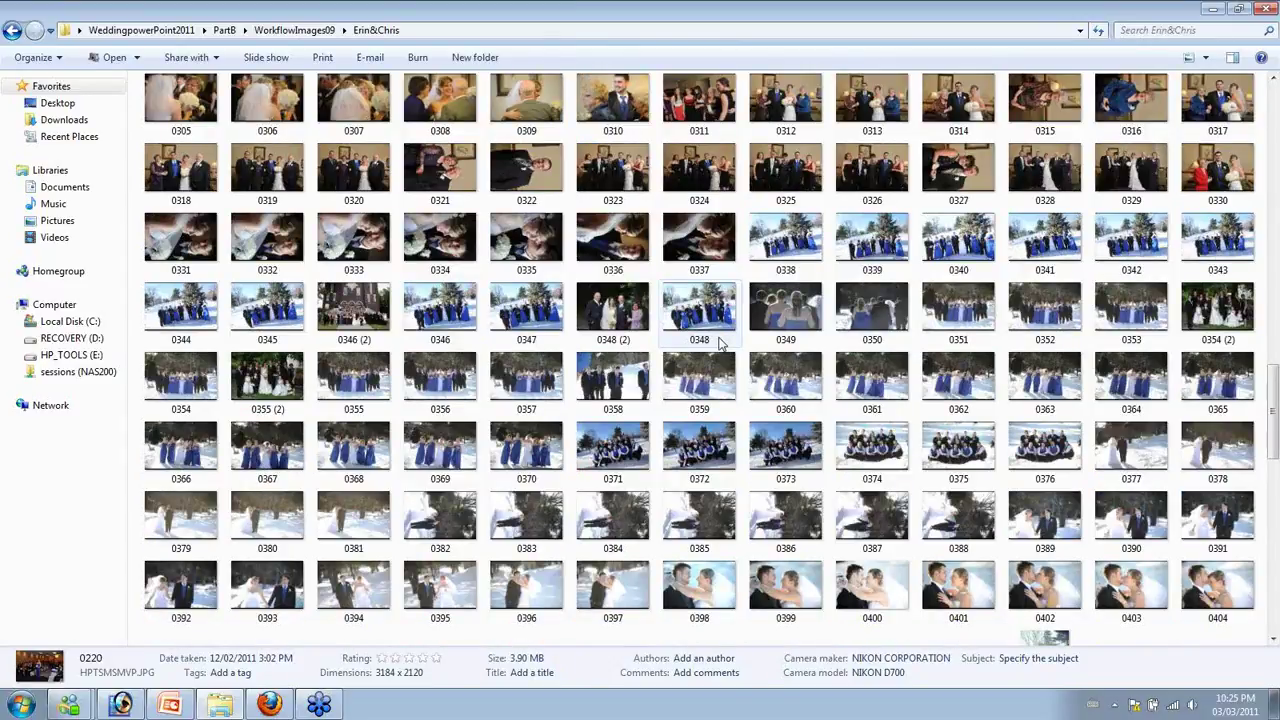
{"action": "scroll", "coordinate": [800, 332], "scroll_direction": "up", "scroll_amount": 3}
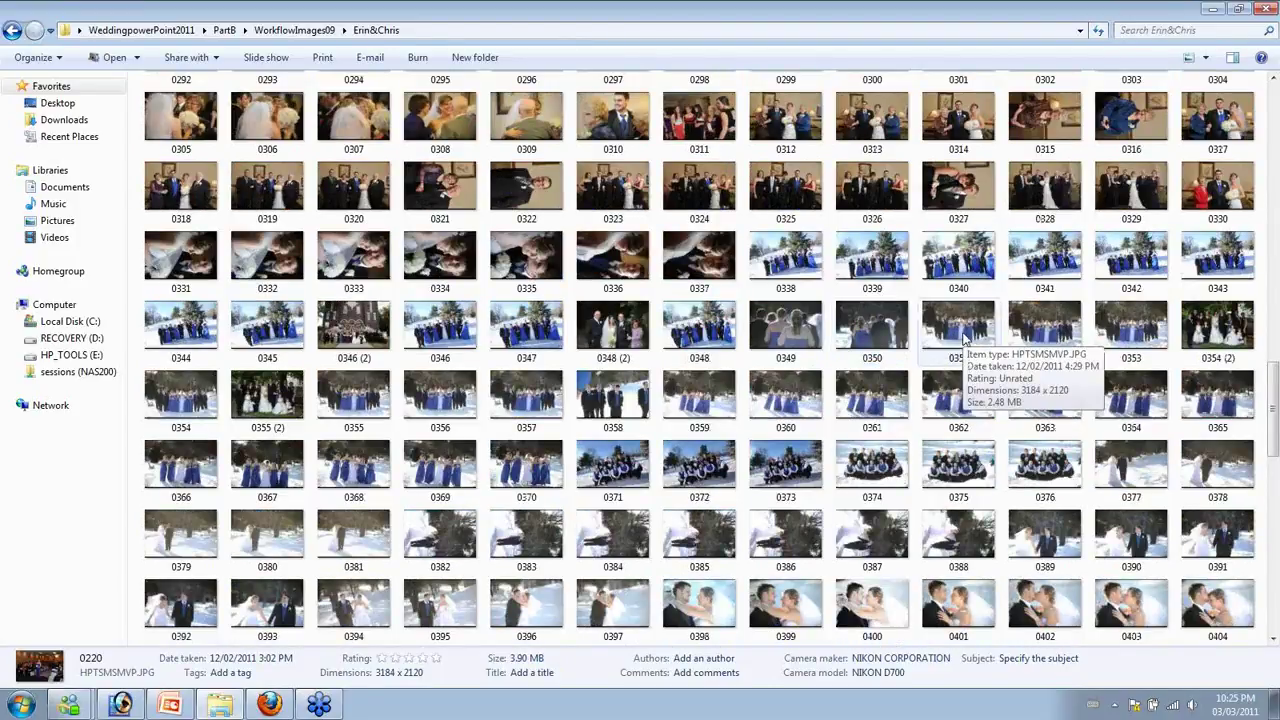
Open wedding photos 0387, 0388, 0393, 0397 and 0419 together in Photoshop
{"action": "left_click", "coordinate": [870, 534]}
{"action": "left_click", "coordinate": [960, 537], "text": "ctrl"}
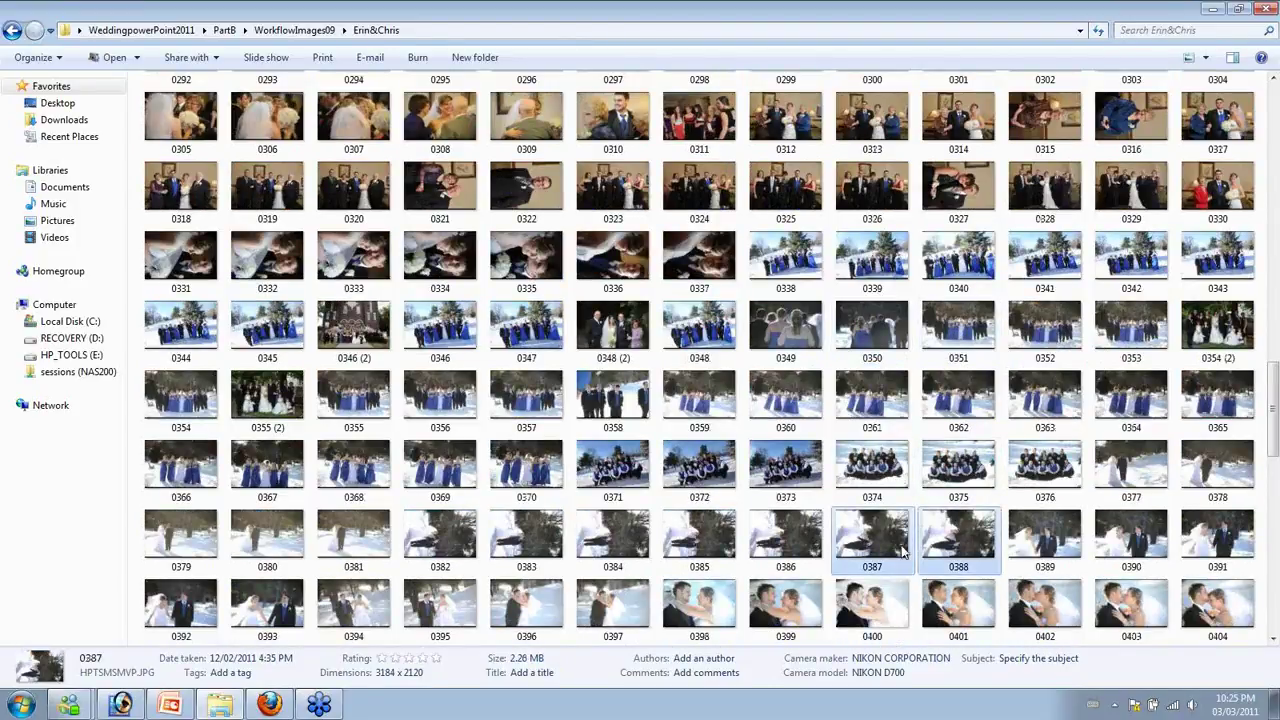
{"action": "left_click", "coordinate": [605, 605], "text": "ctrl"}
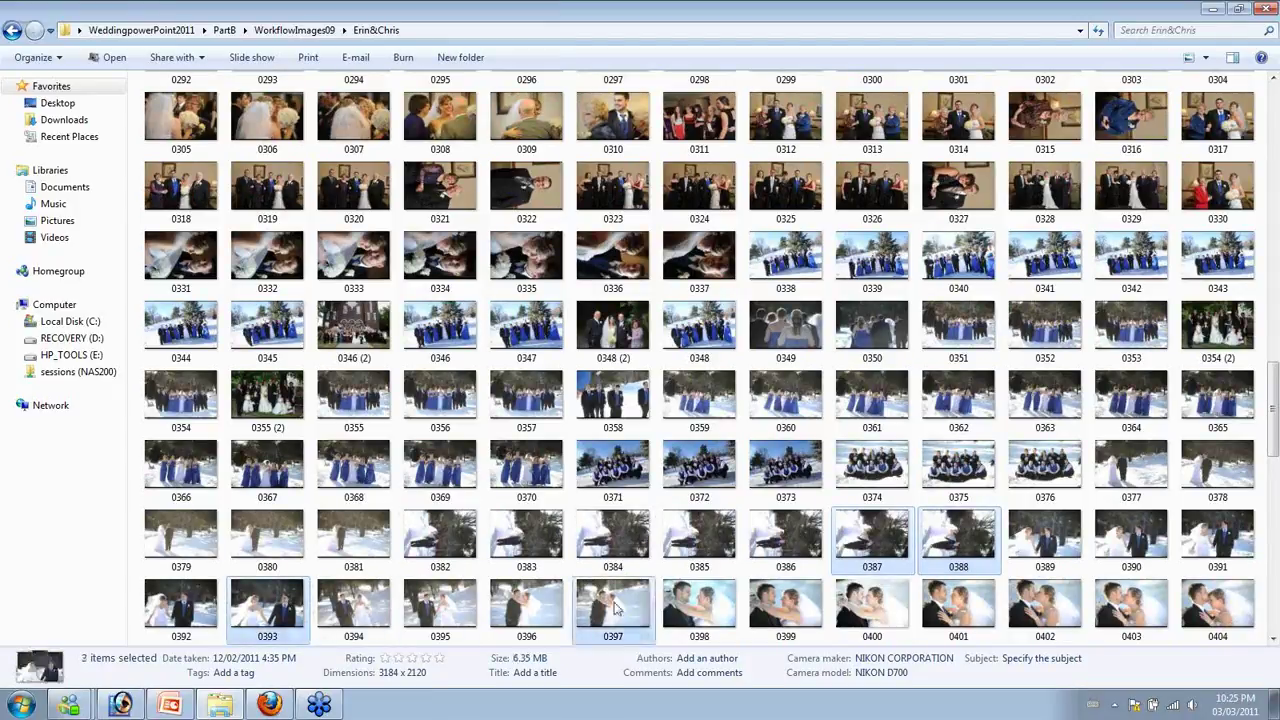
{"action": "scroll", "coordinate": [720, 570], "scroll_direction": "down", "scroll_amount": 3}
{"action": "left_click", "coordinate": [380, 540], "text": "ctrl"}
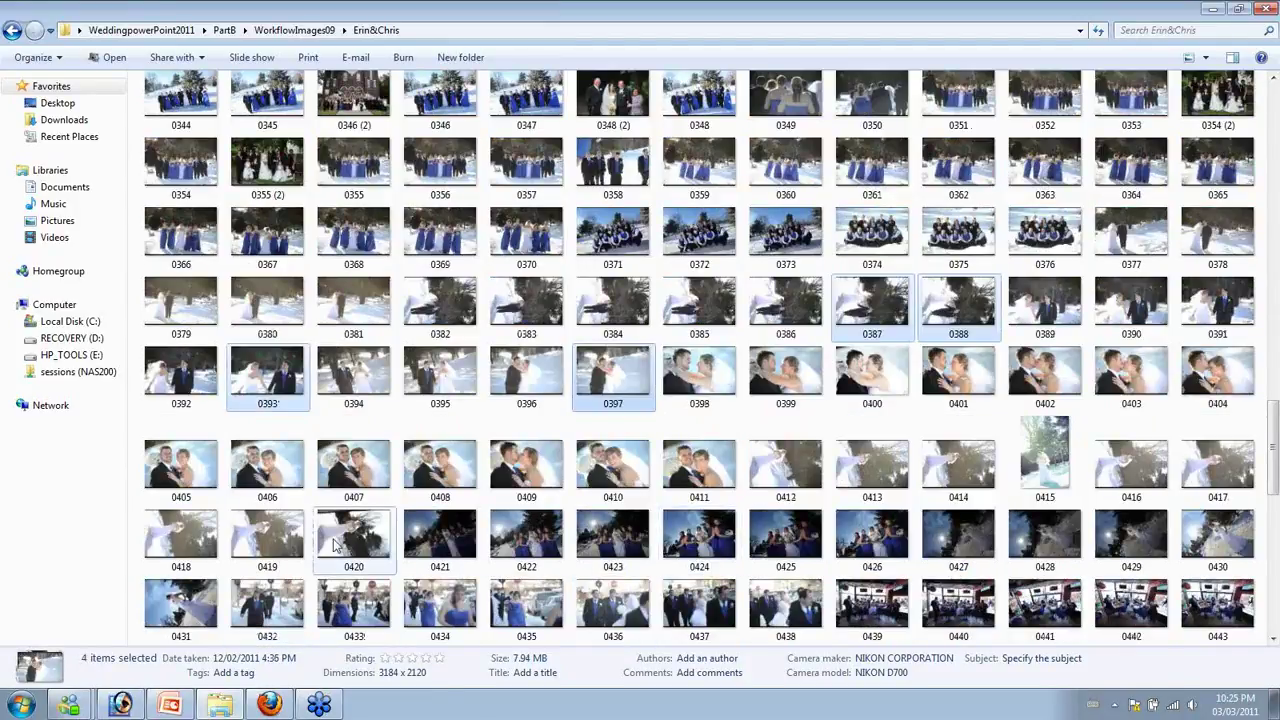
{"action": "left_click", "coordinate": [267, 535], "text": "ctrl"}
{"action": "key", "text": "Return"}
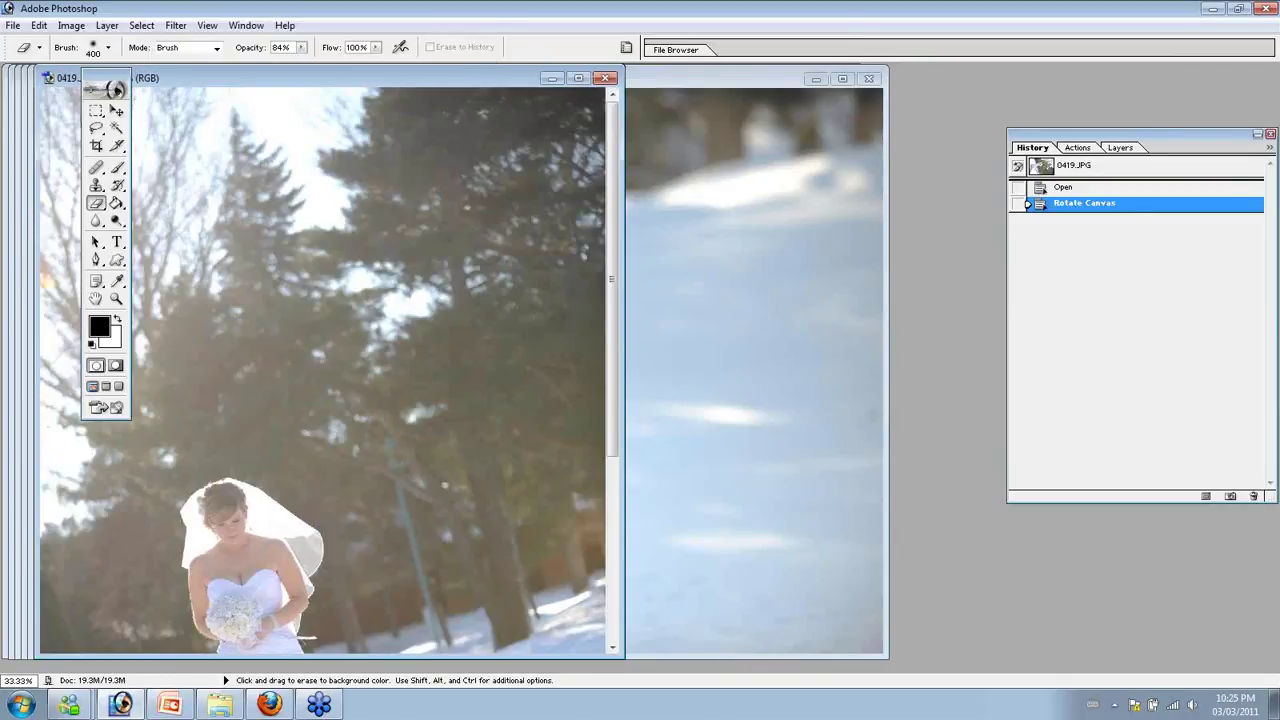
Maximize photo 0419, collapse the Westmount Main action set and look through the robsfaves actions
{"action": "left_click", "coordinate": [578, 78]}
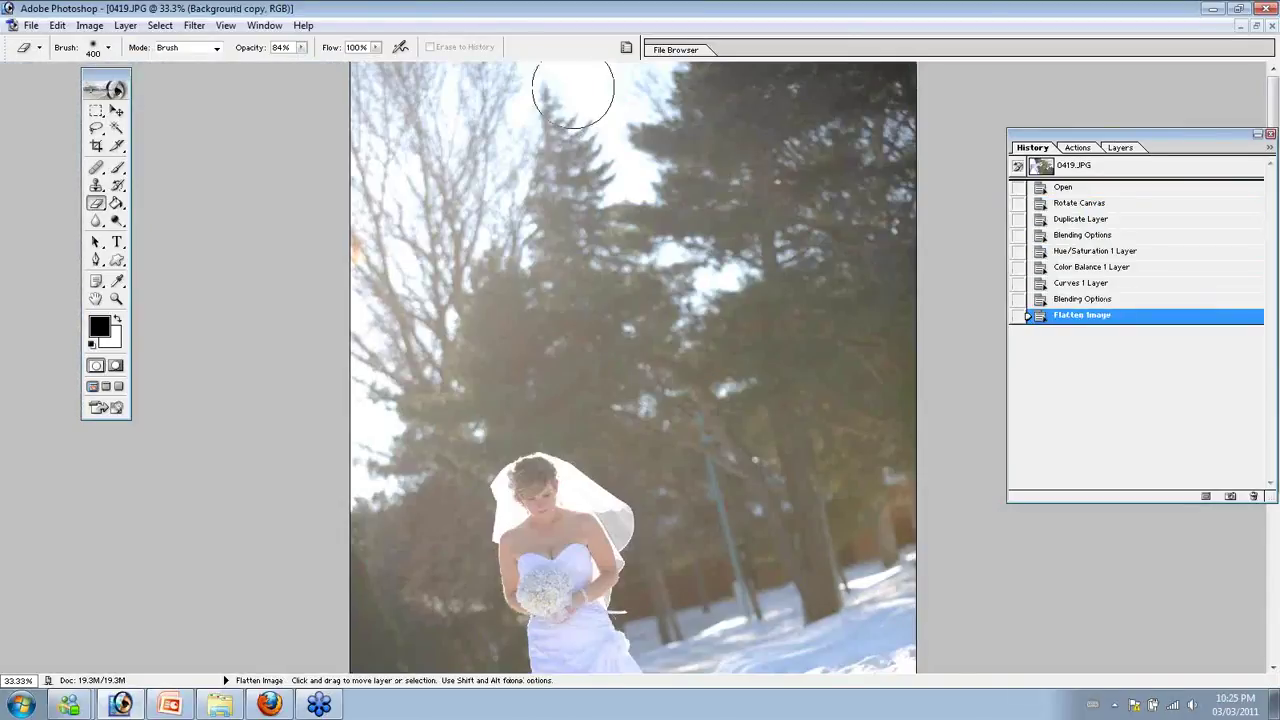
{"action": "left_click", "coordinate": [1075, 147]}
{"action": "scroll", "coordinate": [1134, 271], "scroll_direction": "down", "scroll_amount": 5}
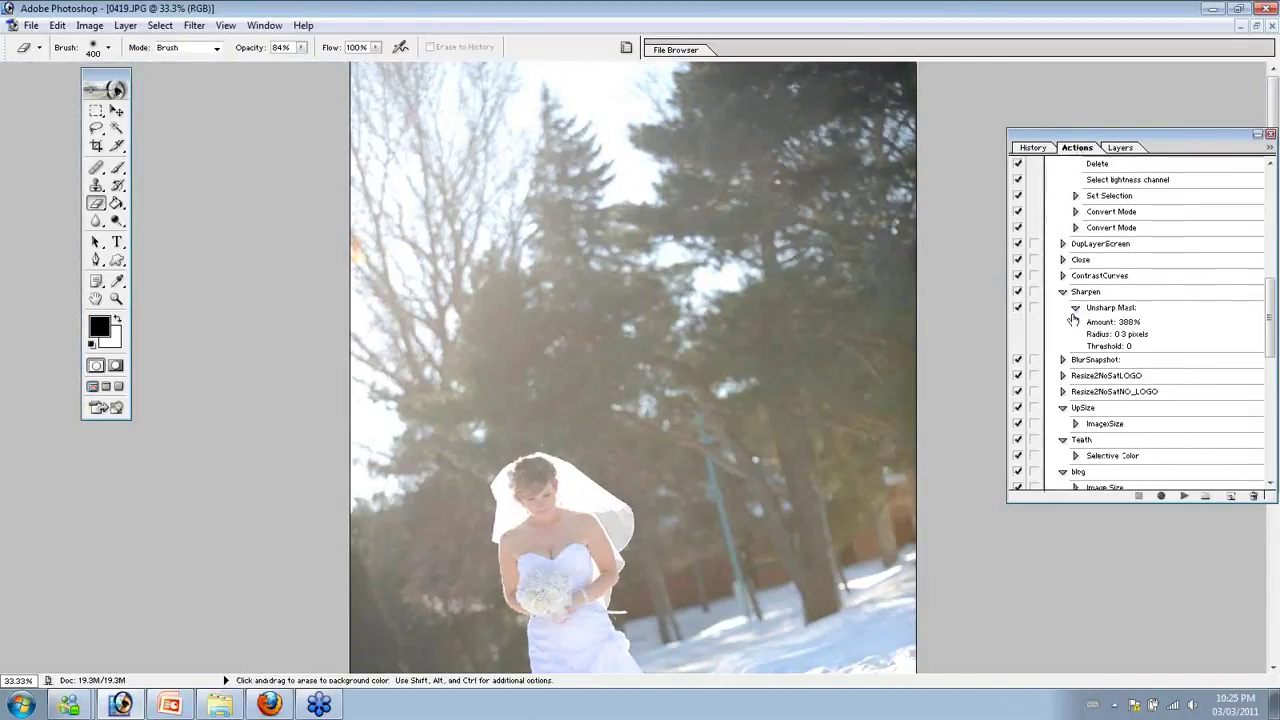
{"action": "left_click_drag", "start_coordinate": [1271, 313], "coordinate": [1271, 200]}
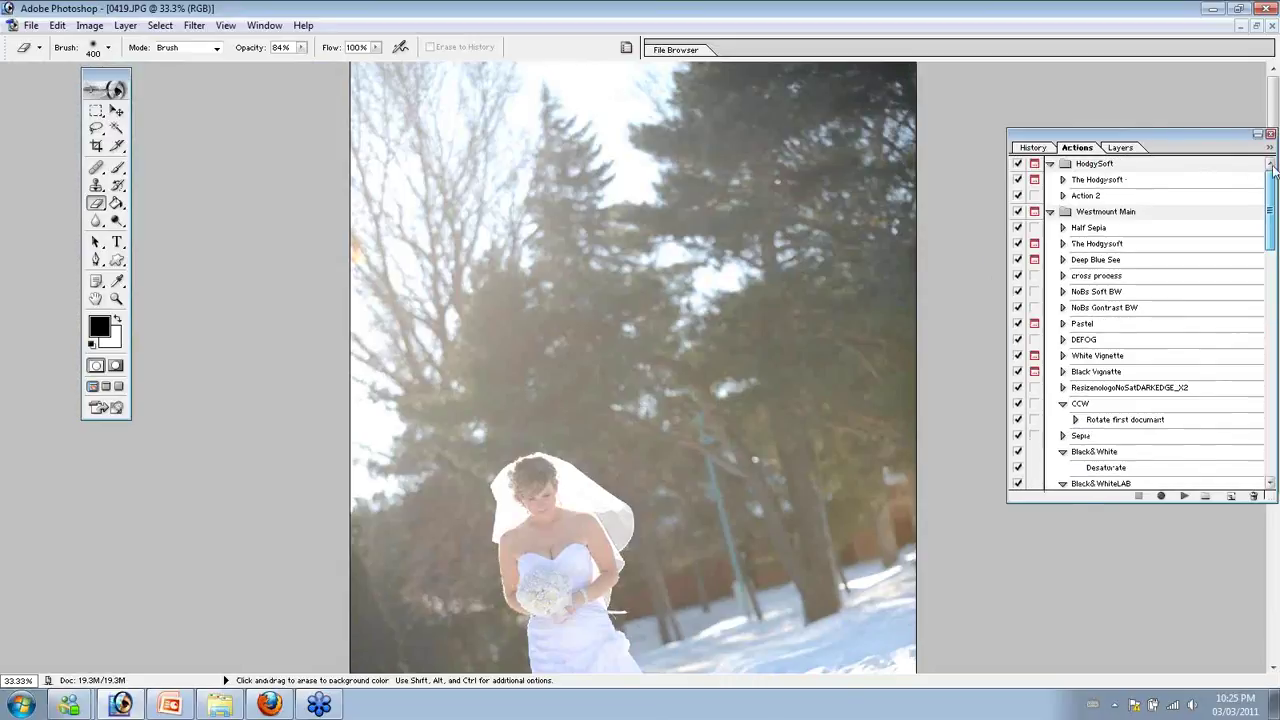
{"action": "left_click", "coordinate": [1050, 212]}
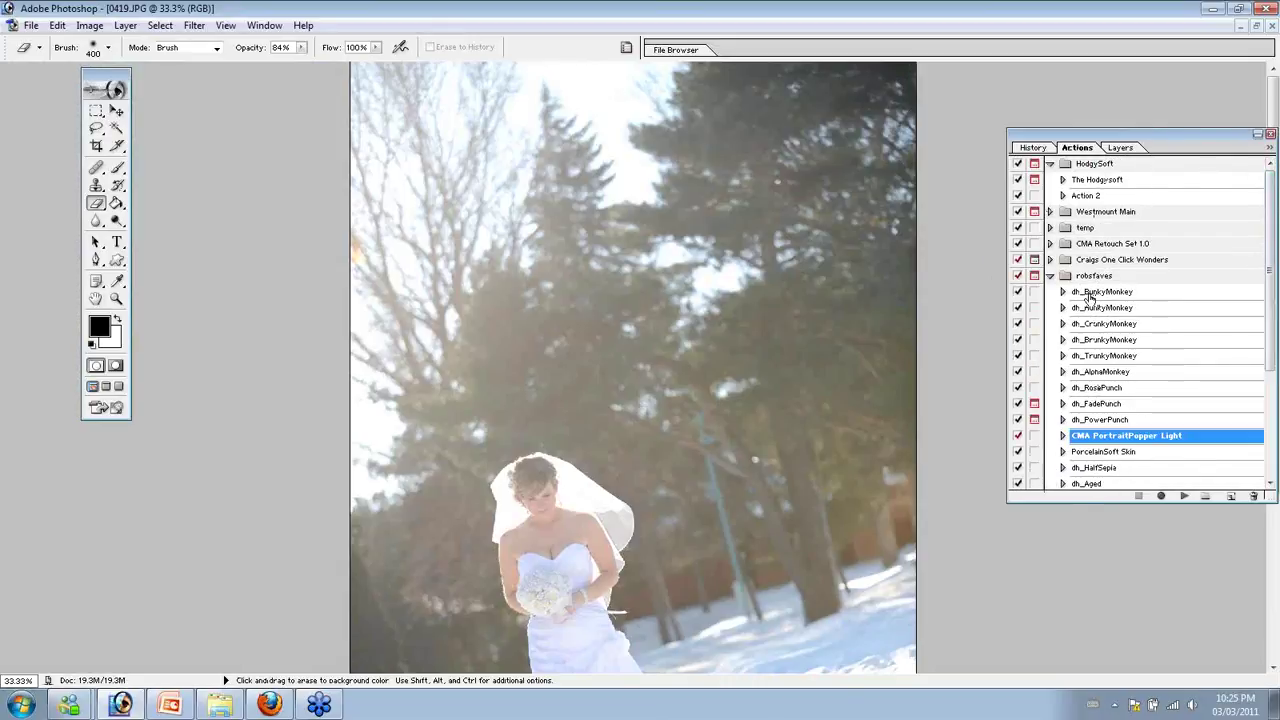
{"action": "scroll", "coordinate": [1118, 356], "scroll_direction": "down", "scroll_amount": 5}
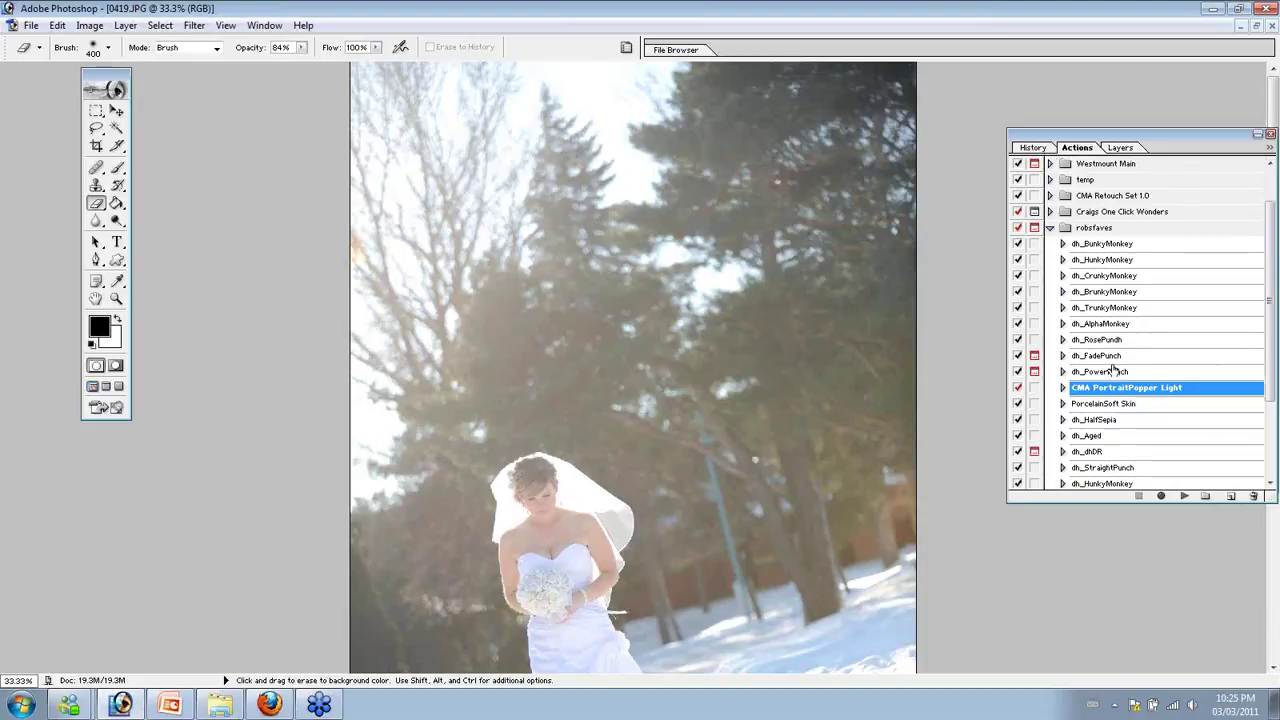
{"action": "scroll", "coordinate": [1115, 380], "scroll_direction": "down", "scroll_amount": 5}
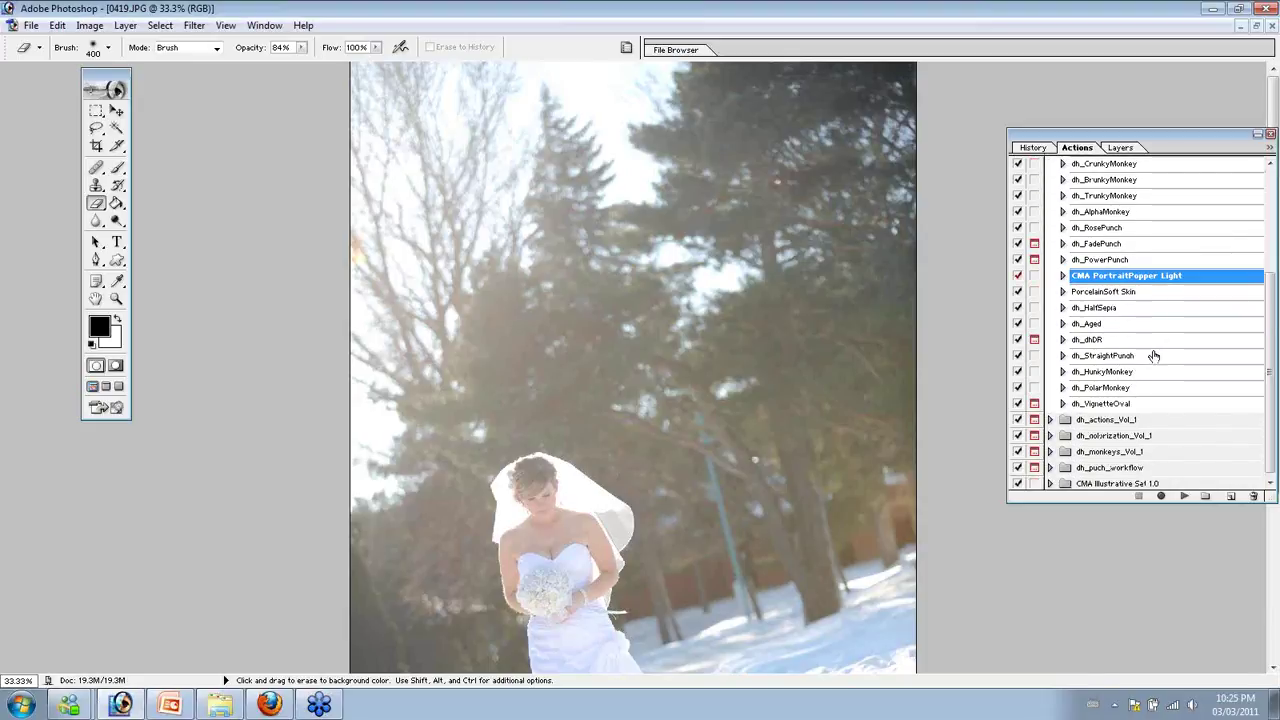
Run the dh_dhDR action on the bride photo, continuing past its message and accepting the Gradient Map 1 layer
{"action": "left_click", "coordinate": [1150, 344]}
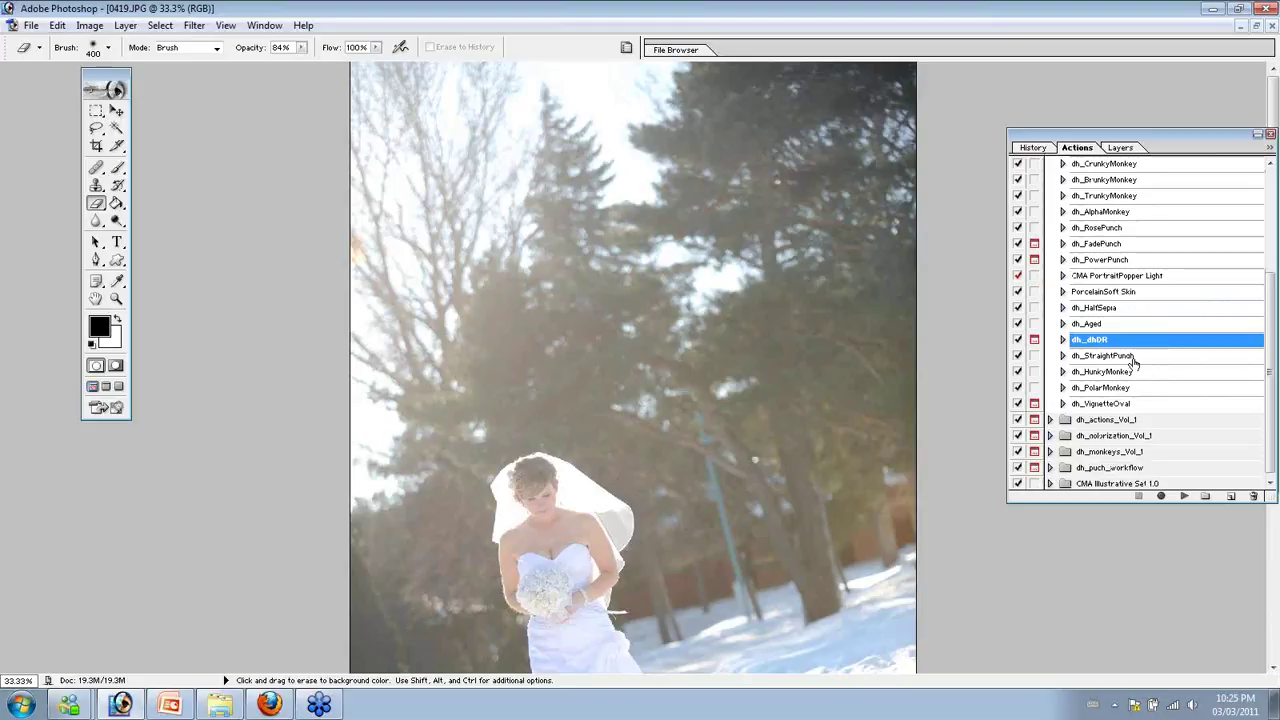
{"action": "left_click", "coordinate": [1184, 497]}
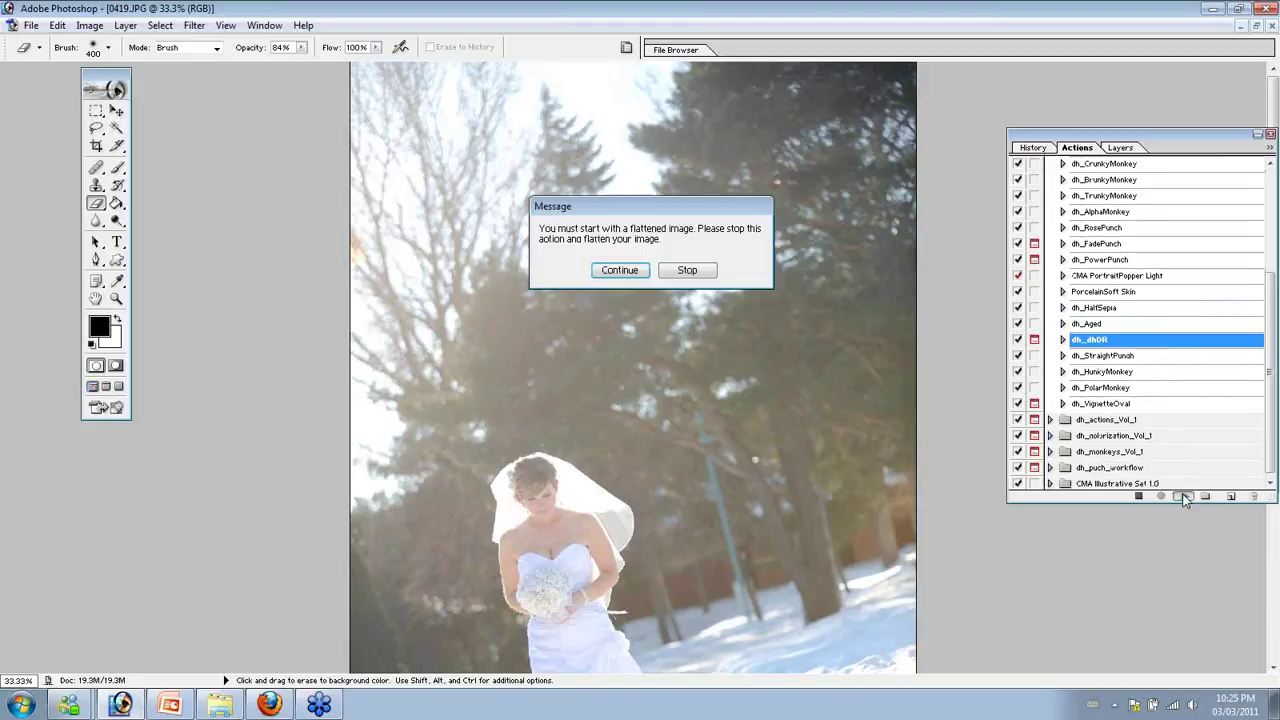
{"action": "left_click", "coordinate": [630, 279]}
{"action": "left_click", "coordinate": [655, 286]}
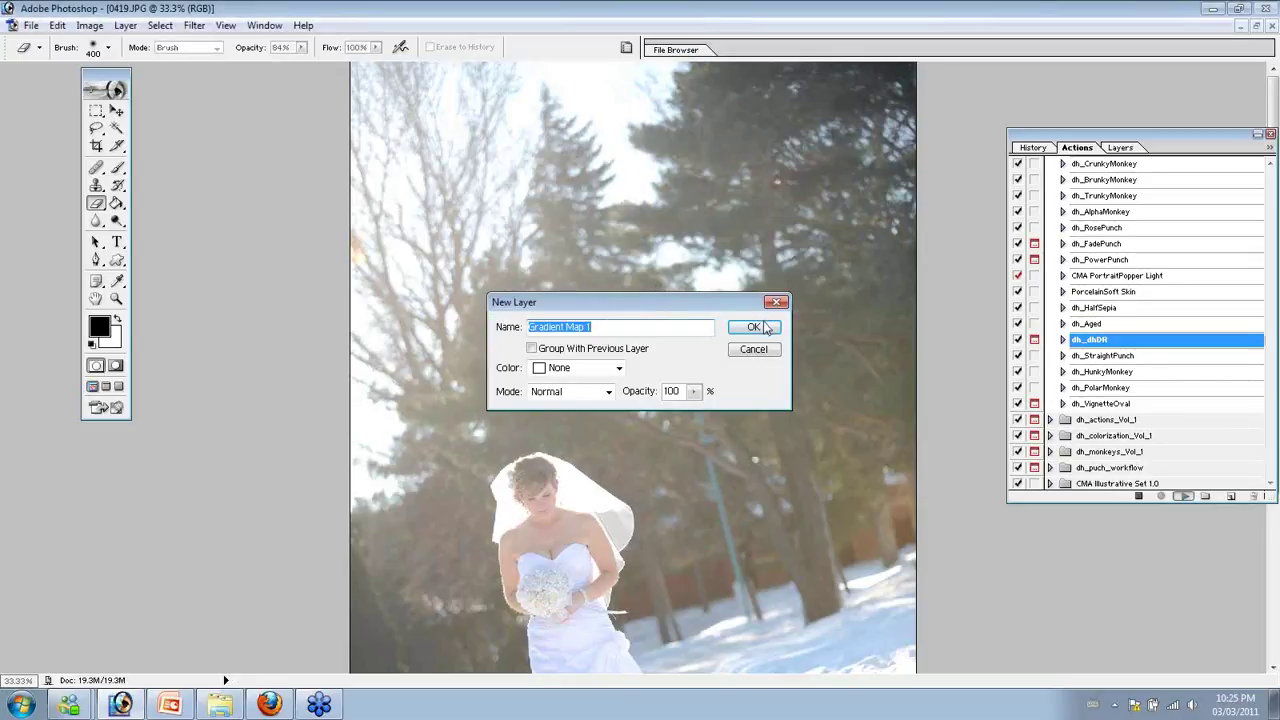
{"action": "left_click", "coordinate": [765, 327]}
{"action": "left_click", "coordinate": [770, 308]}
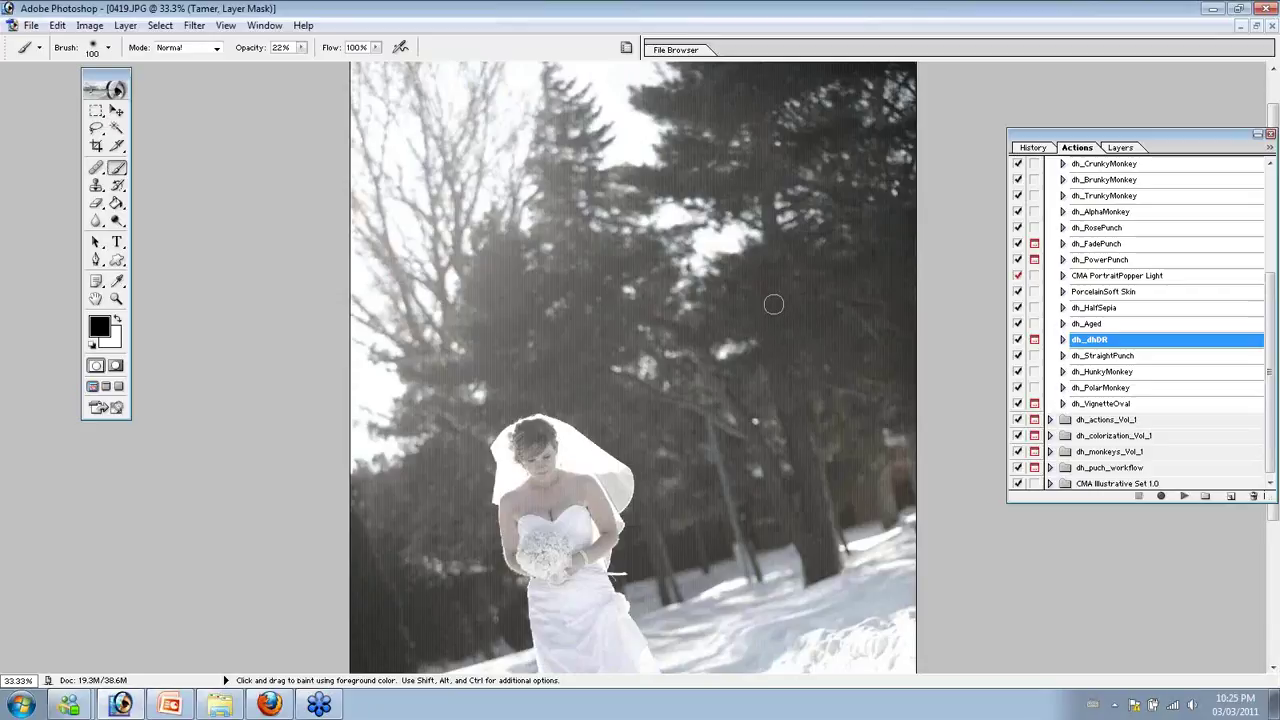
Soften the effect by painting black once over the trees and bride on the Tamer layer mask with a 2500 px brush
{"action": "left_click", "coordinate": [96, 50]}
{"action": "left_click_drag", "start_coordinate": [96, 89], "coordinate": [145, 89]}
{"action": "type", "text": "2500"}
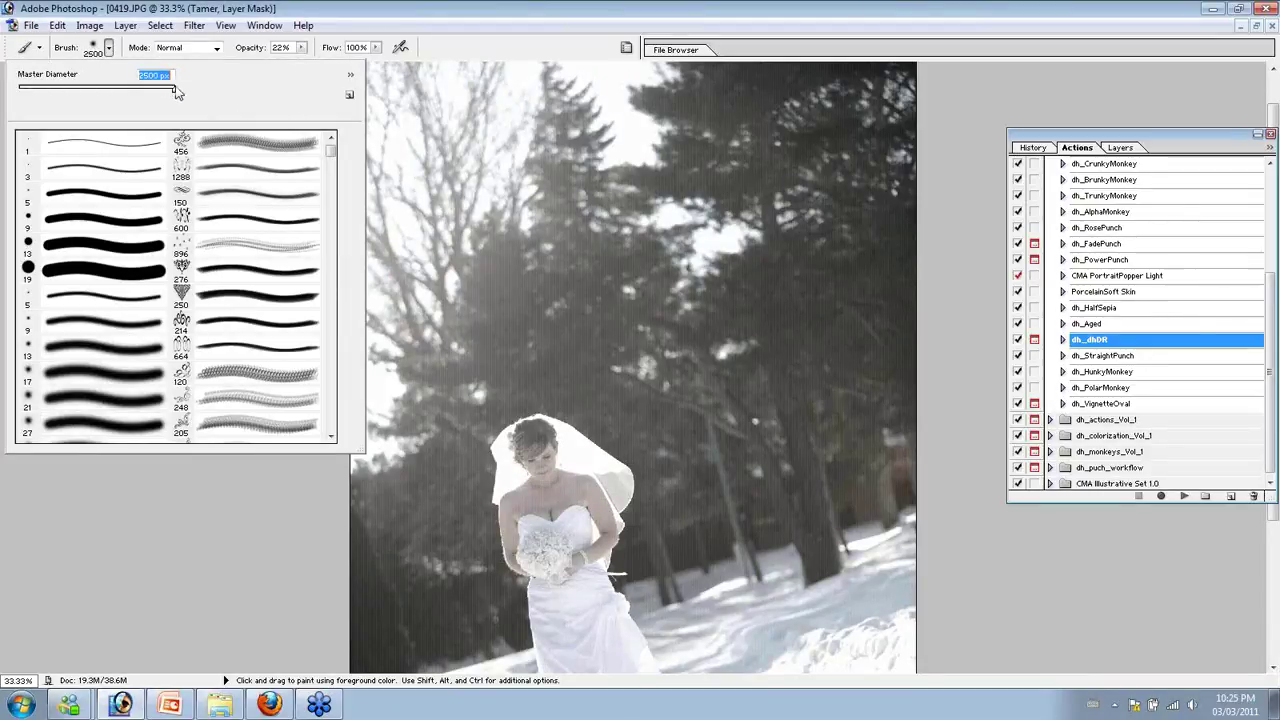
{"action": "key", "text": "Return"}
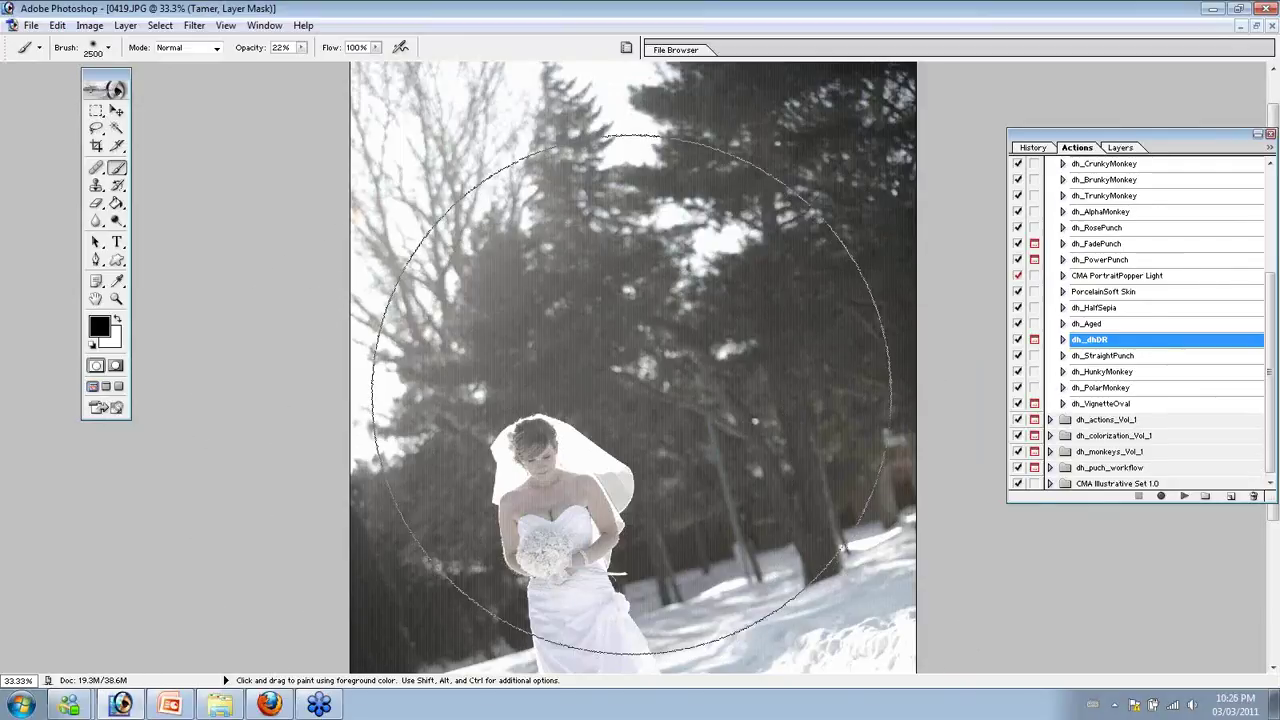
{"action": "left_click", "coordinate": [591, 337]}
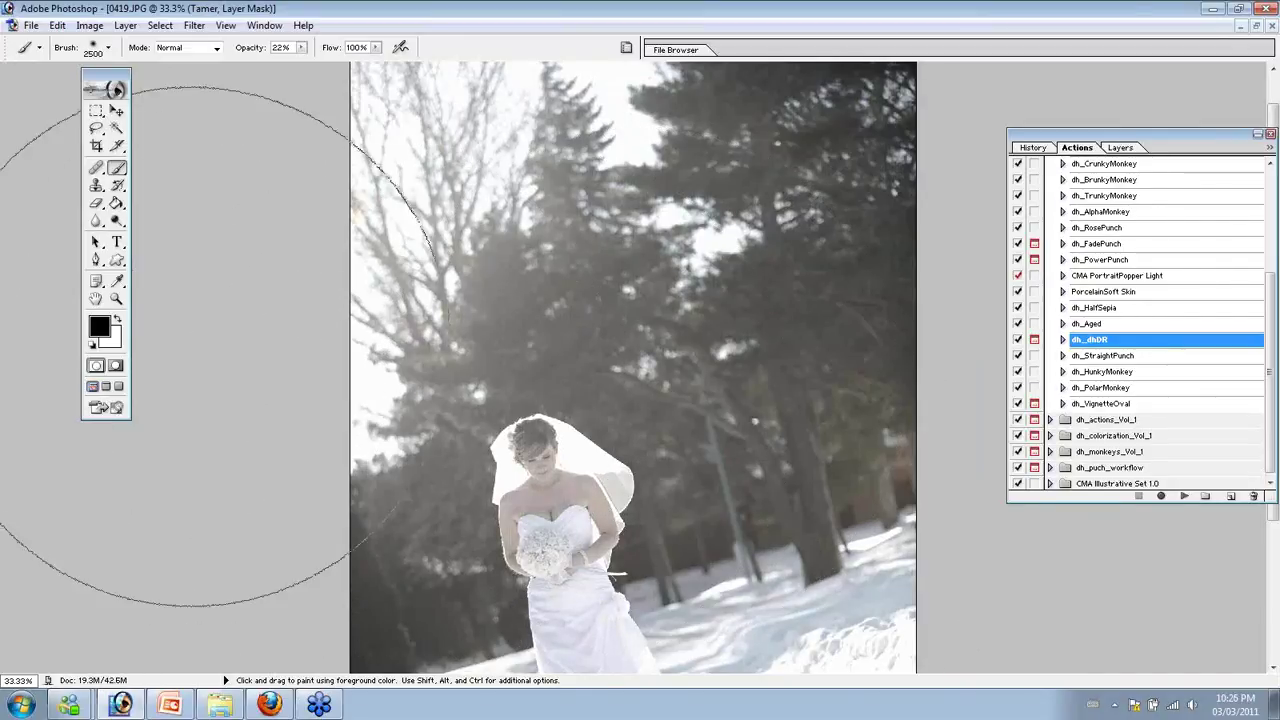
Merge the visible layers of the bride photo and view the whole image at 25%
{"action": "left_click", "coordinate": [116, 298]}
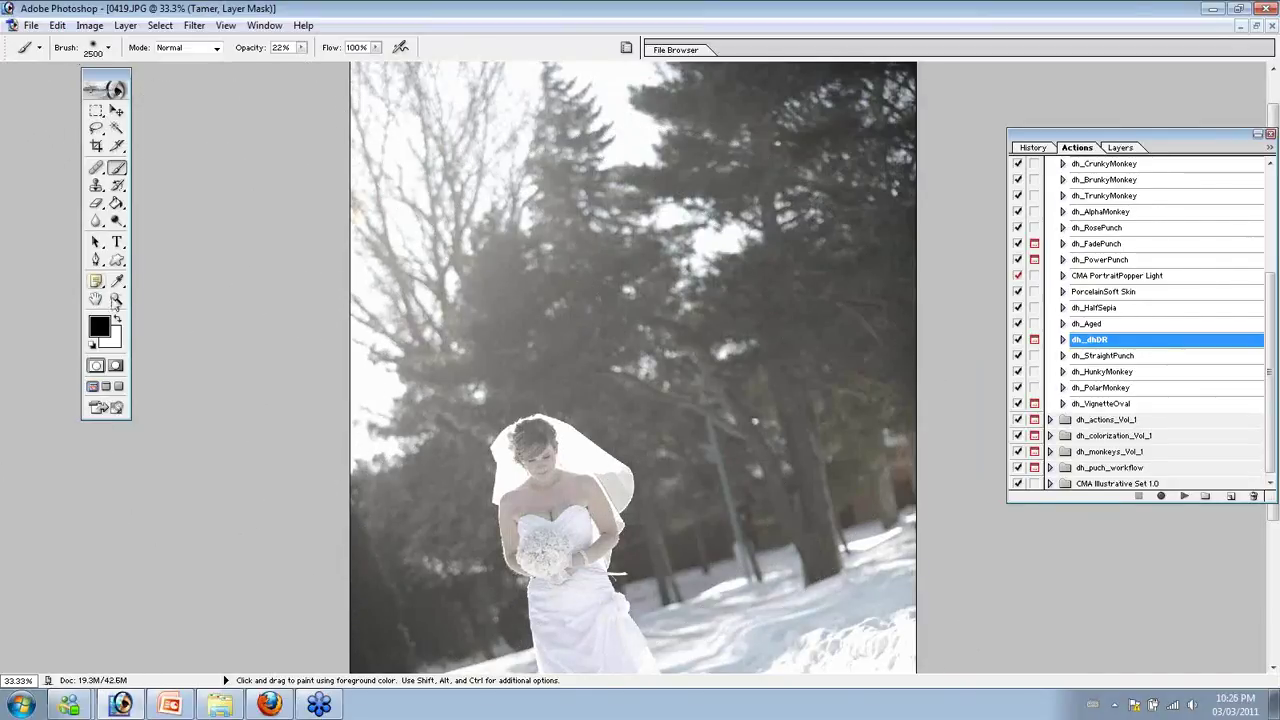
{"action": "left_click", "coordinate": [614, 413]}
{"action": "left_click", "coordinate": [614, 418], "text": "alt"}
{"action": "left_click", "coordinate": [614, 418], "text": "alt"}
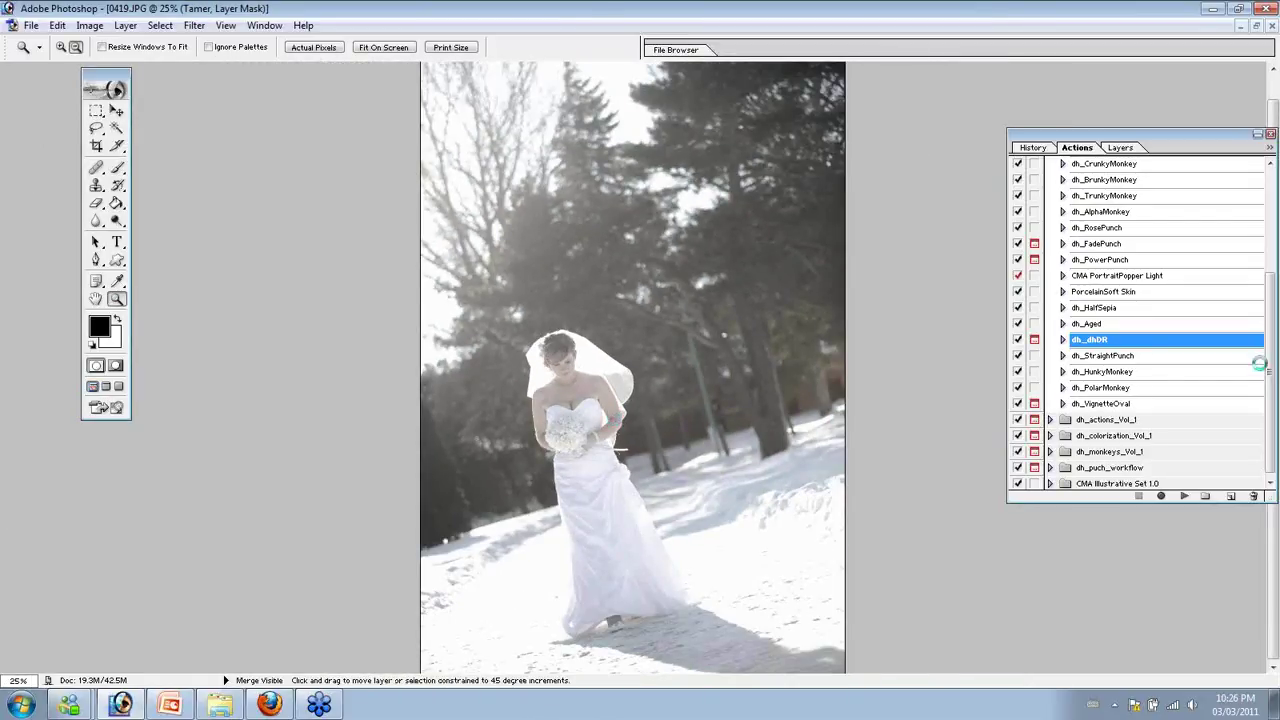
{"action": "left_click", "coordinate": [1124, 150]}
{"action": "left_click", "coordinate": [1086, 152]}
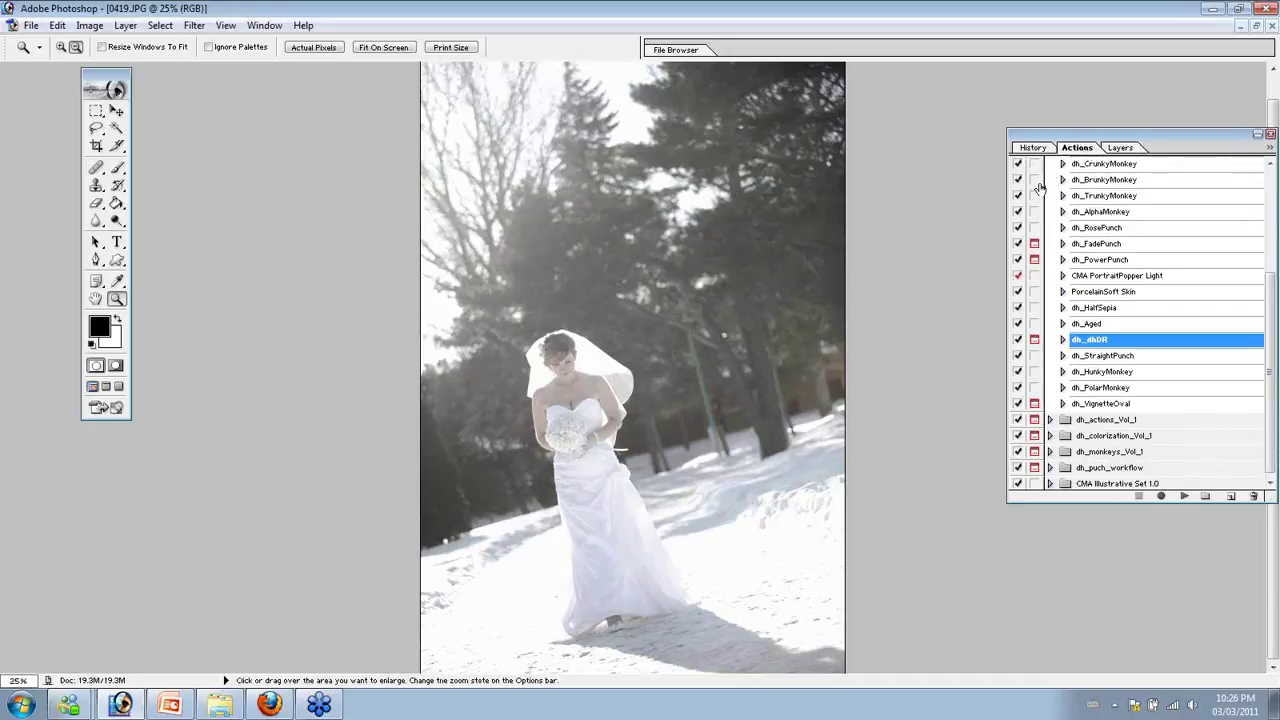
Add contrast with Curves by lowering the shadows from input 79 to output 53 and placing a midtone point
{"action": "key", "text": "ctrl+m"}
{"action": "left_click", "coordinate": [321, 245]}
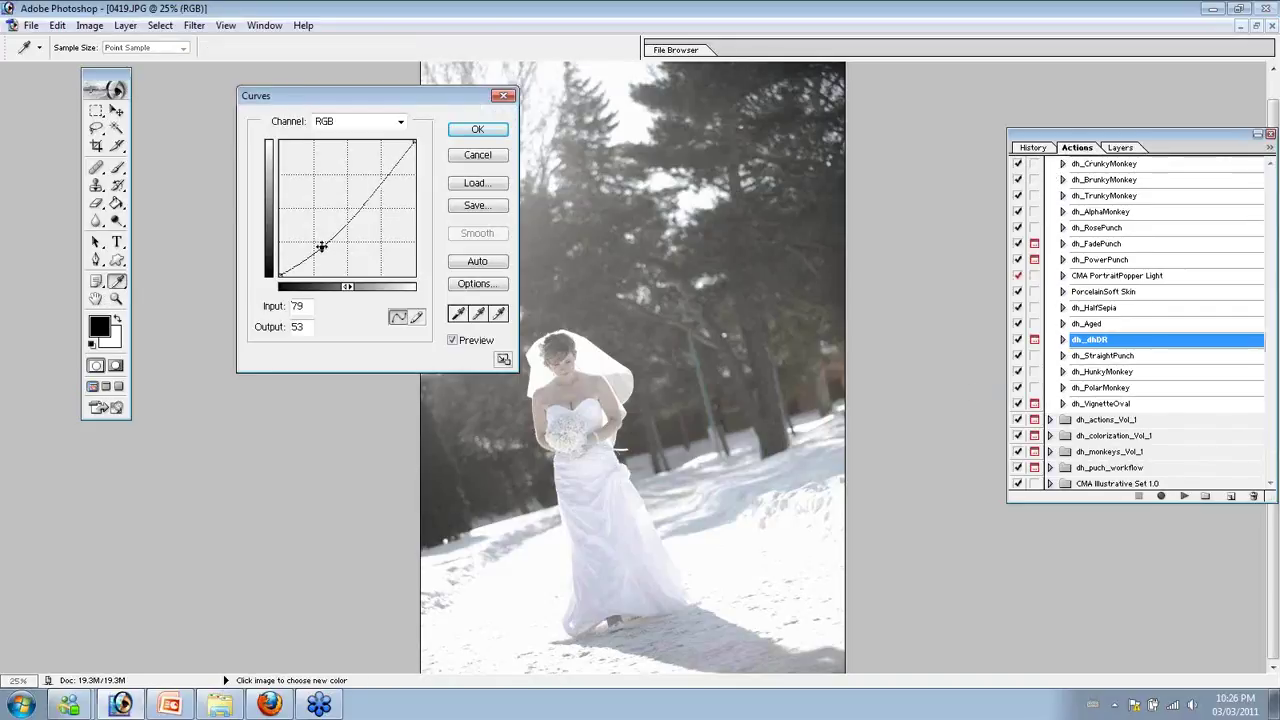
{"action": "left_click", "coordinate": [346, 210]}
{"action": "left_click", "coordinate": [477, 129]}
{"action": "key", "text": "z"}
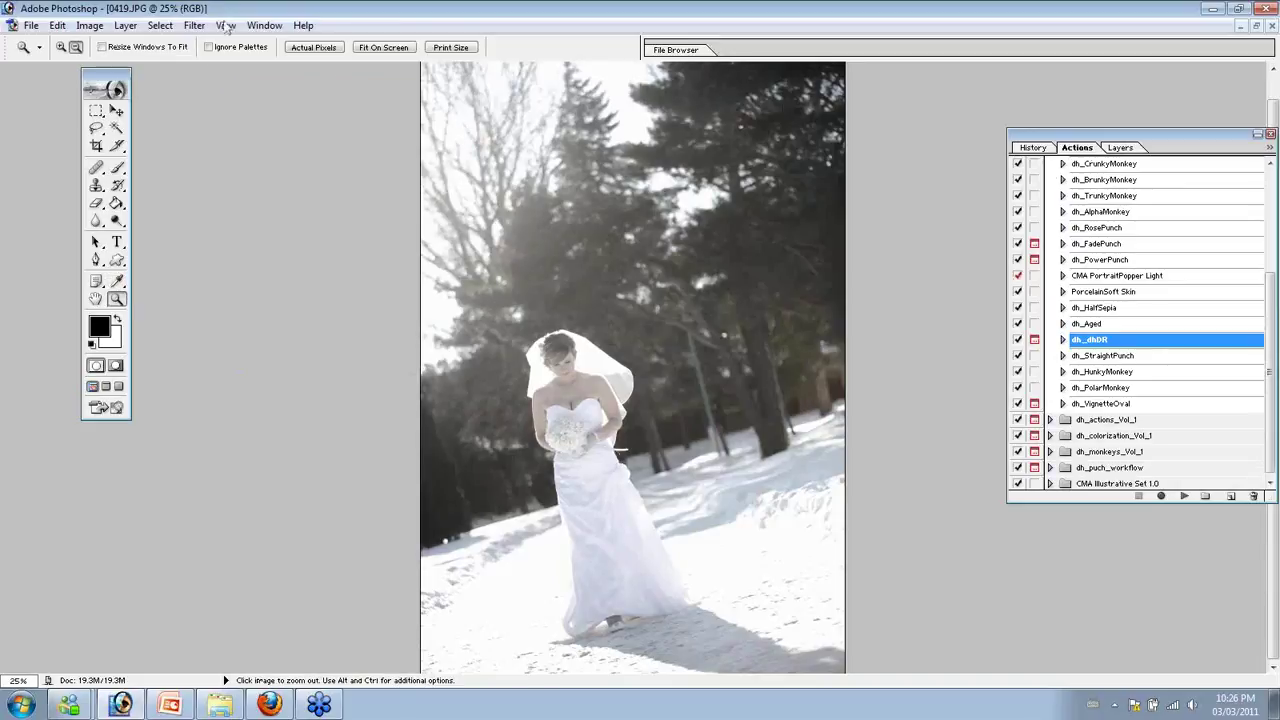
Apply the Topaz Adjust 4 Mild Details preset to the bride photo and check the result up close
{"action": "left_click", "coordinate": [194, 25]}
{"action": "mouse_move", "coordinate": [375, 397]}
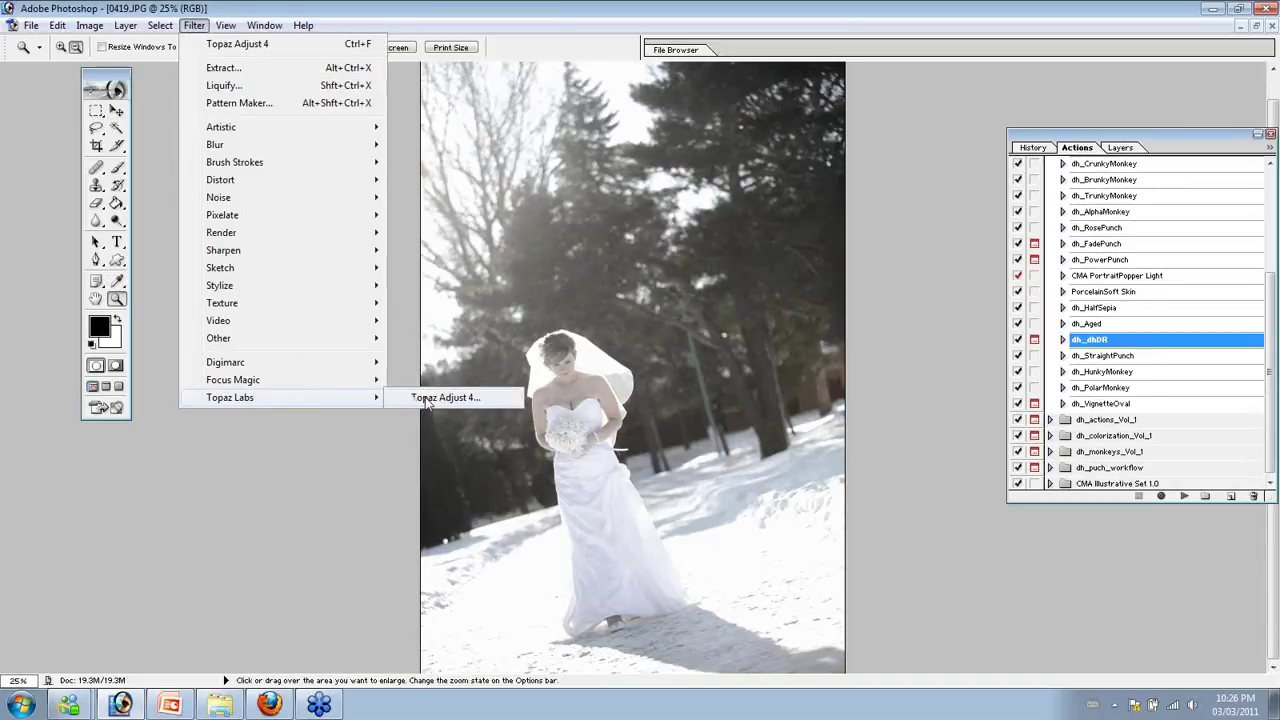
{"action": "left_click", "coordinate": [445, 397]}
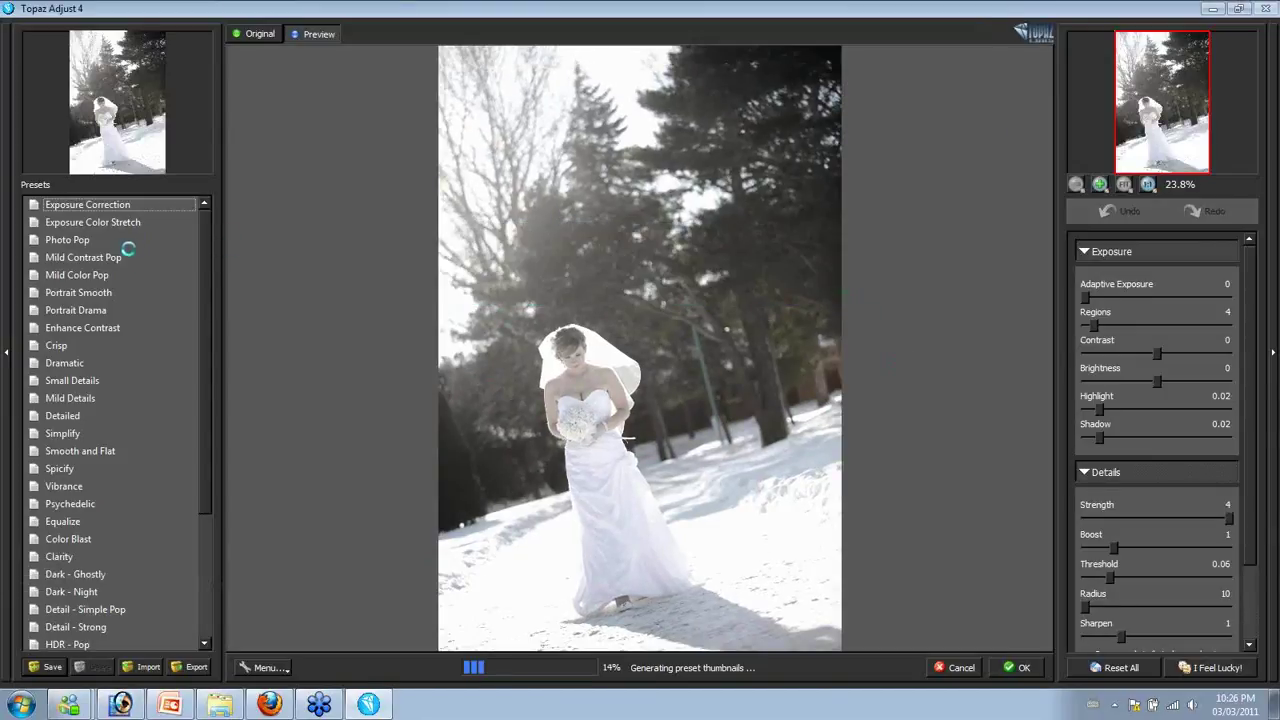
{"action": "left_click", "coordinate": [70, 398]}
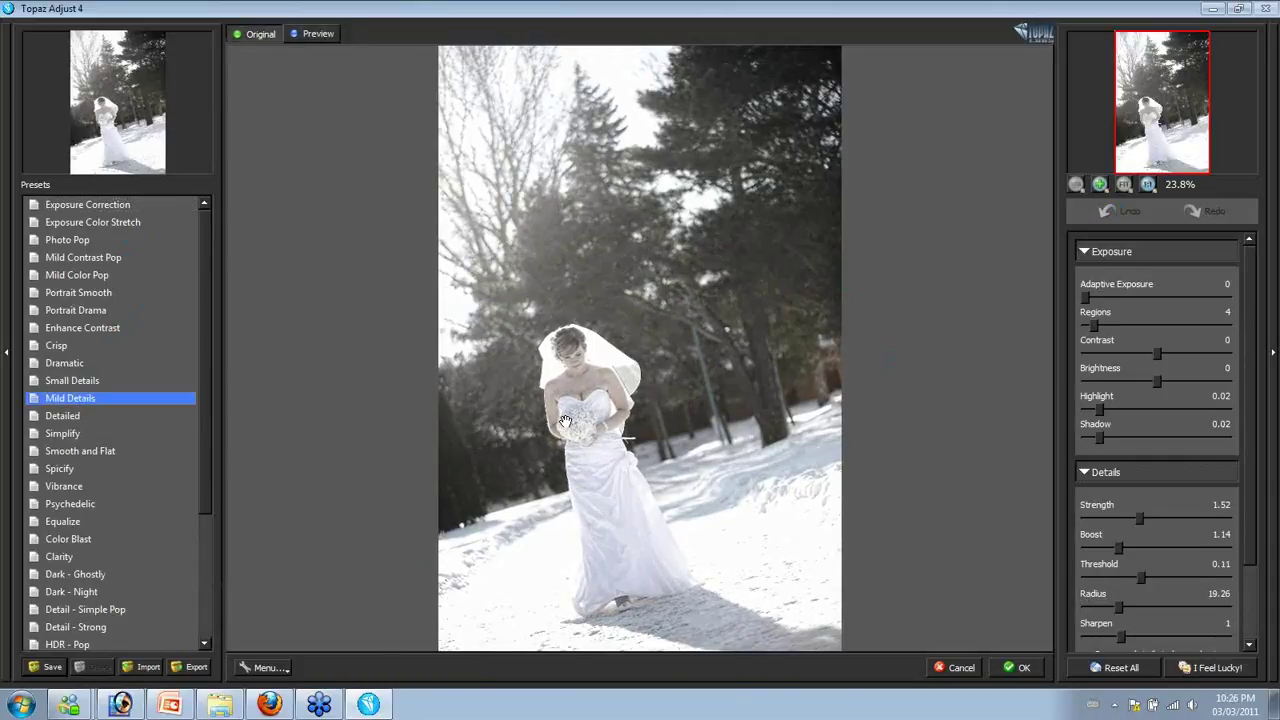
{"action": "left_click", "coordinate": [1022, 668]}
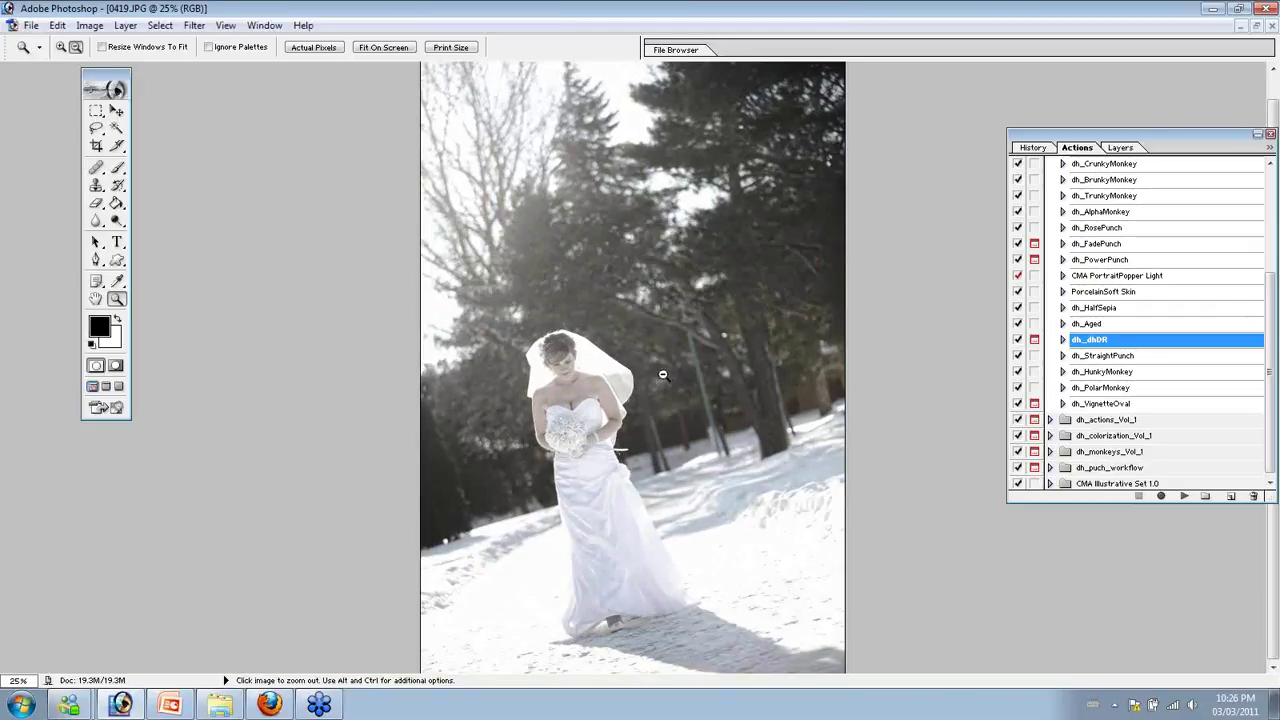
{"action": "left_click", "coordinate": [601, 418], "text": "alt"}
{"action": "left_click", "coordinate": [601, 418], "text": "alt"}
{"action": "left_click", "coordinate": [601, 418], "text": "alt"}
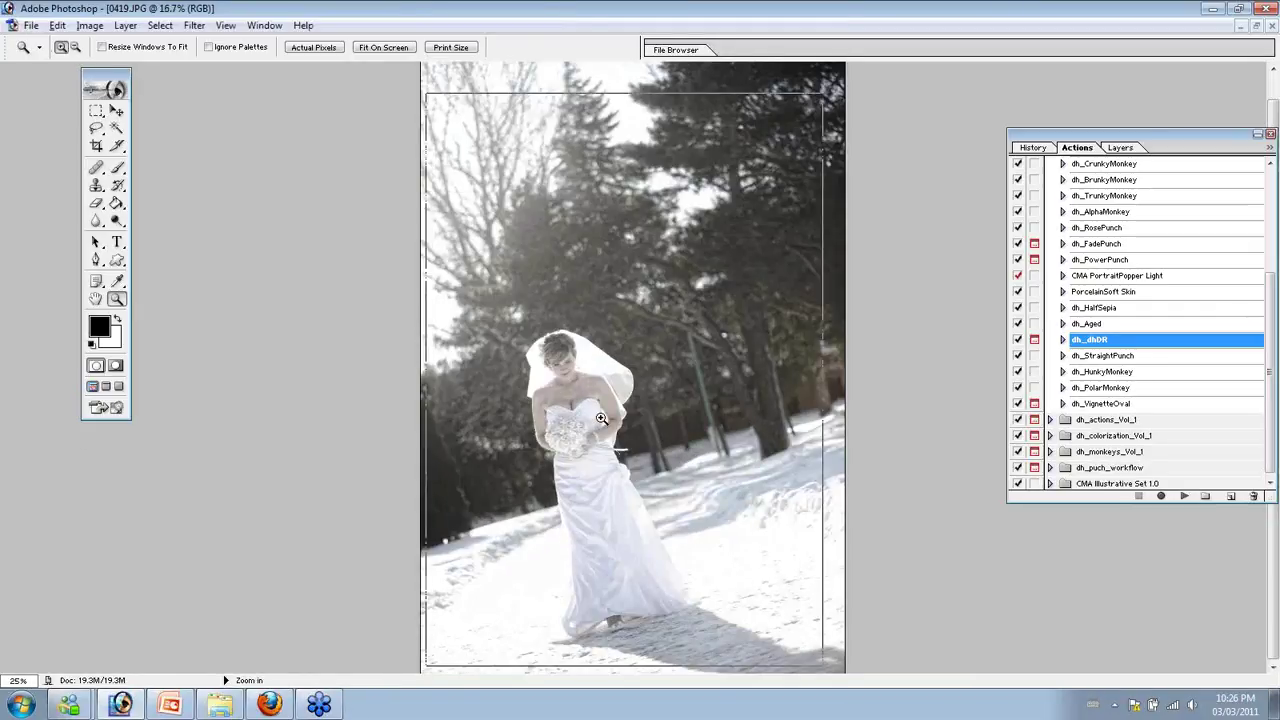
{"action": "left_click", "coordinate": [601, 418], "text": "alt"}
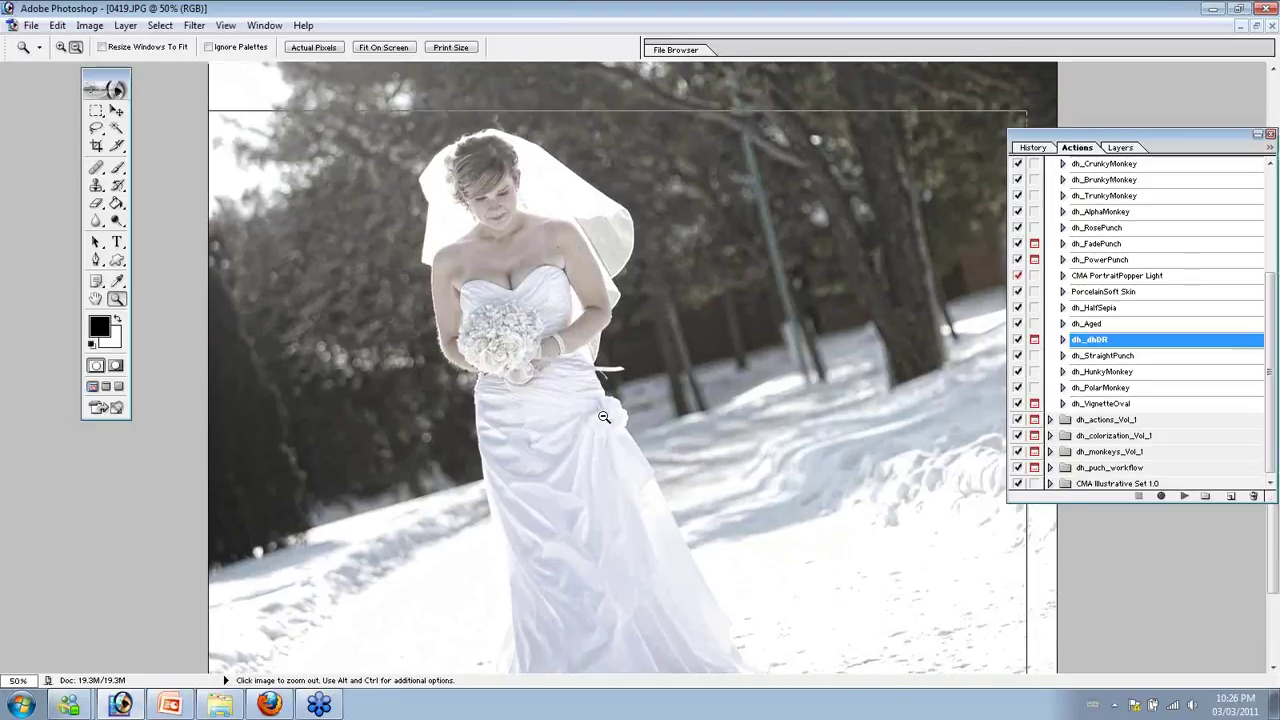
Run the PorcelainSoft Skin action on the bride photo, keeping the whole image in view at 25%
{"action": "left_click", "coordinate": [602, 418], "text": "alt"}
{"action": "left_click", "coordinate": [604, 417], "text": "alt"}
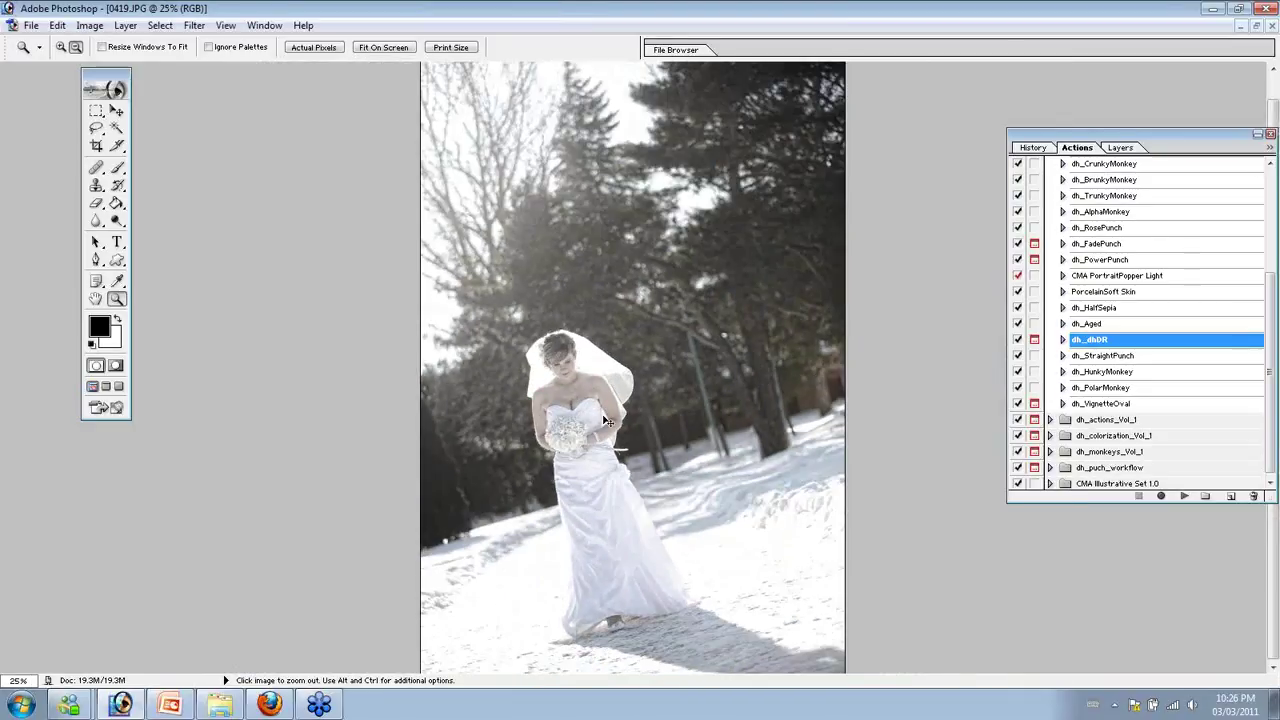
{"action": "key", "text": "F2"}
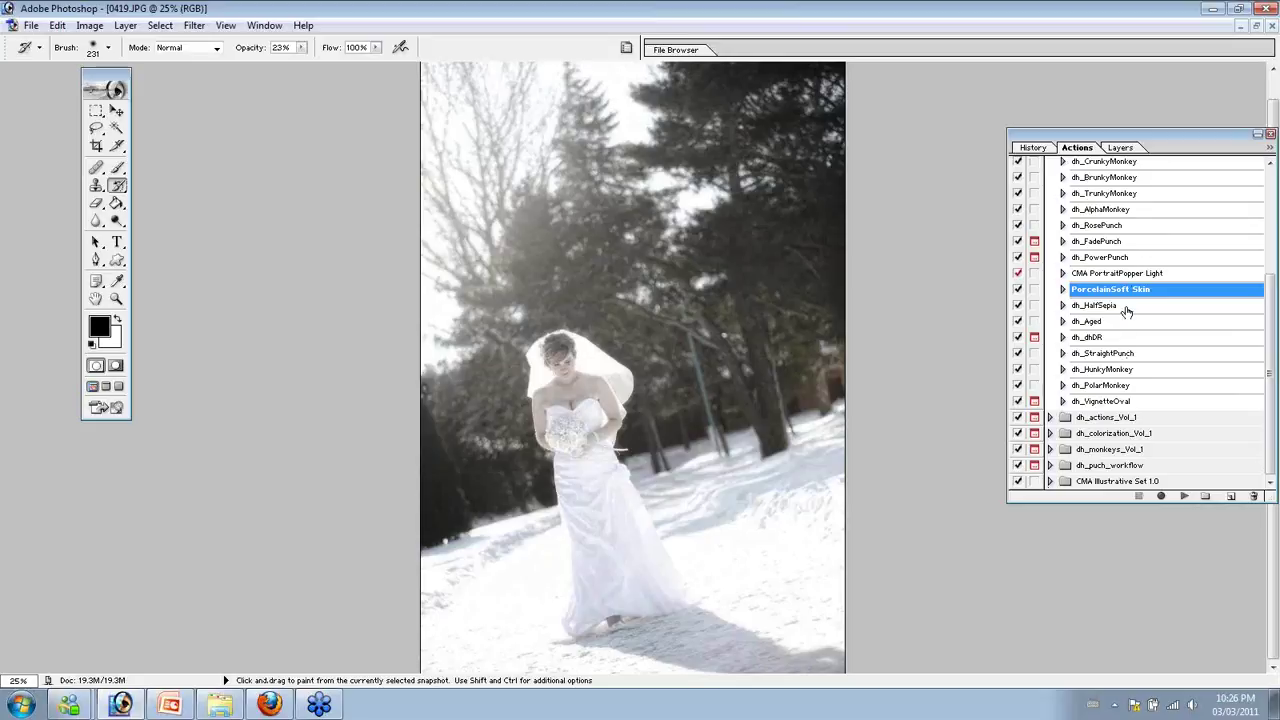
Try the dh_BunkyMonkey action on the bride photo with a reduced layer opacity, and undo it
{"action": "scroll", "coordinate": [1147, 385], "scroll_direction": "up", "scroll_amount": 5}
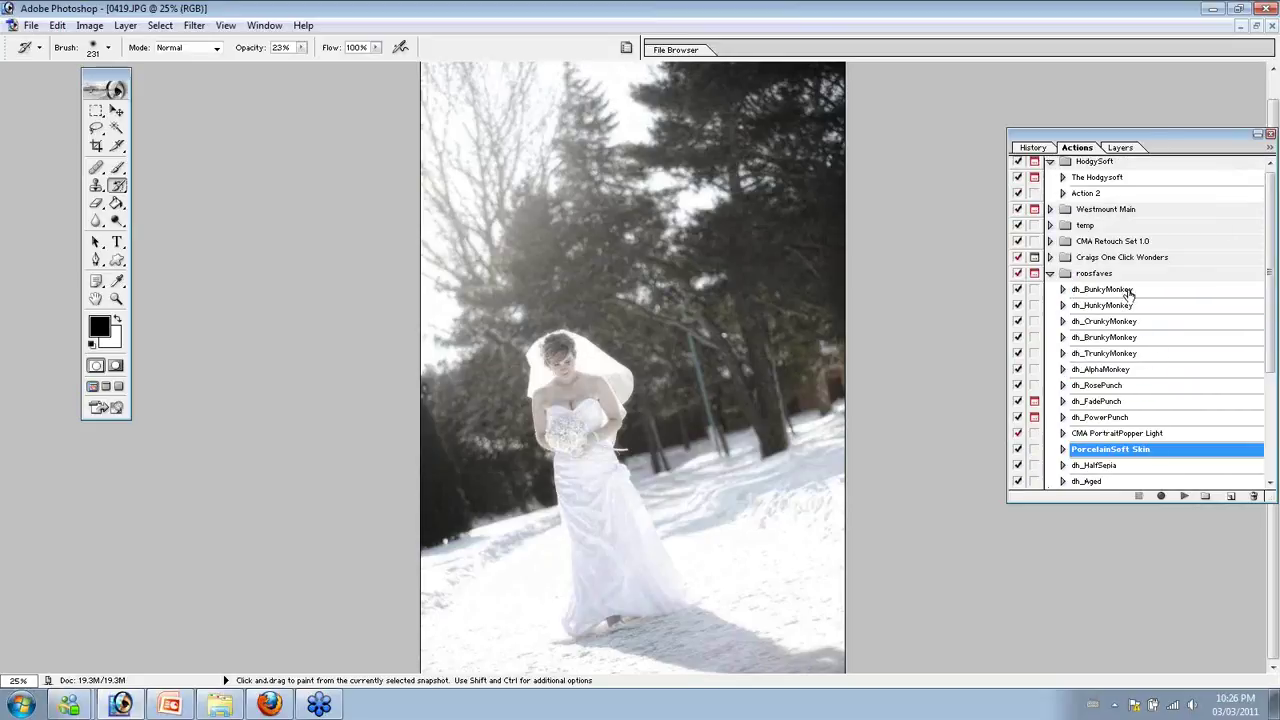
{"action": "left_click", "coordinate": [1115, 291]}
{"action": "left_click", "coordinate": [1184, 497]}
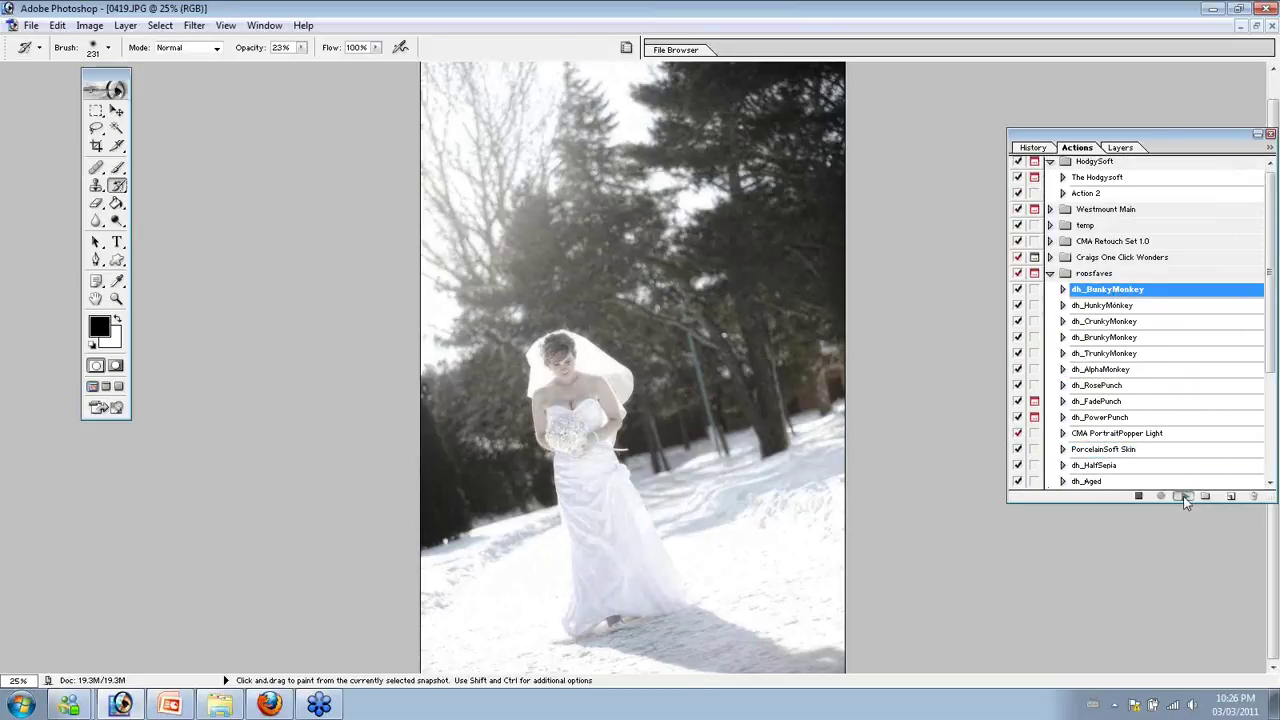
{"action": "left_click", "coordinate": [612, 271]}
{"action": "left_click", "coordinate": [1120, 148]}
{"action": "left_click", "coordinate": [1163, 165]}
{"action": "left_click_drag", "start_coordinate": [1148, 180], "coordinate": [1112, 182]}
{"action": "key", "text": "ctrl+alt+z"}
{"action": "key", "text": "ctrl+alt+z"}
{"action": "key", "text": "ctrl+alt+z"}
{"action": "key", "text": "ctrl+alt+z"}
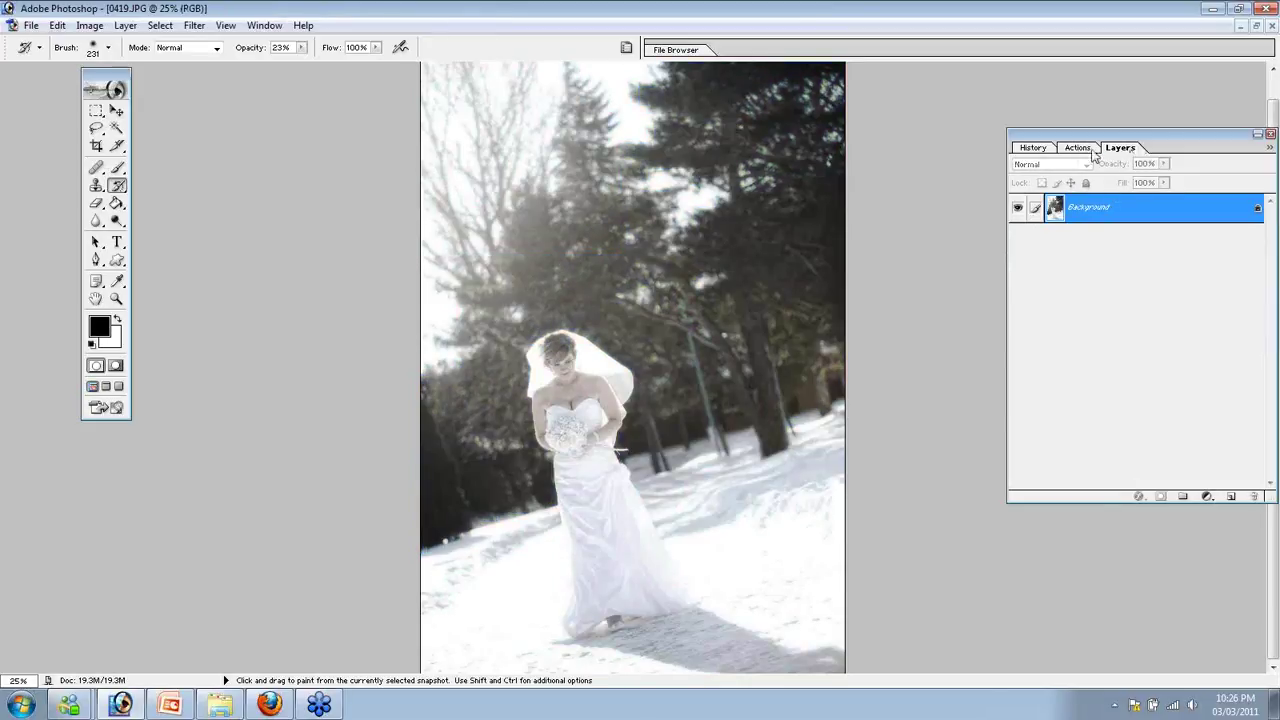
Try the dh_HunkyMonkey action with a reduced layer opacity and merge it into the bride photo
{"action": "left_click", "coordinate": [1082, 149]}
{"action": "left_click", "coordinate": [1120, 305]}
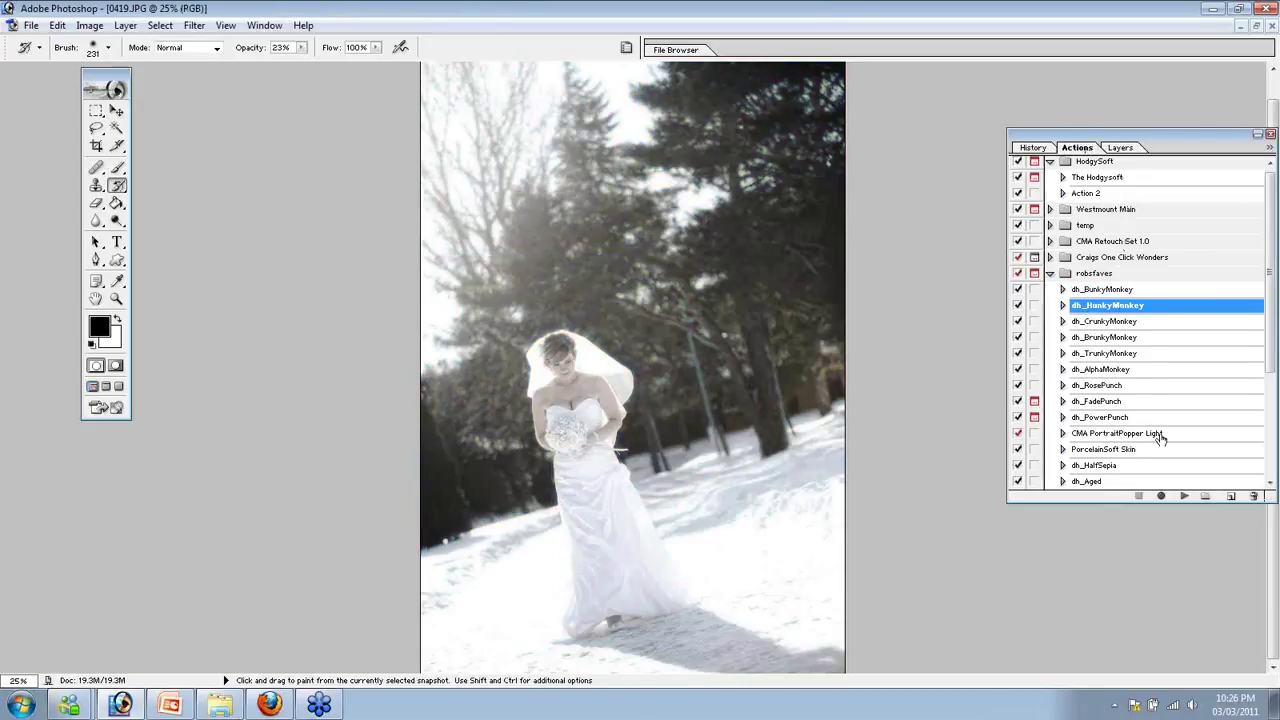
{"action": "left_click", "coordinate": [1181, 497]}
{"action": "left_click", "coordinate": [626, 271]}
{"action": "left_click", "coordinate": [1120, 148]}
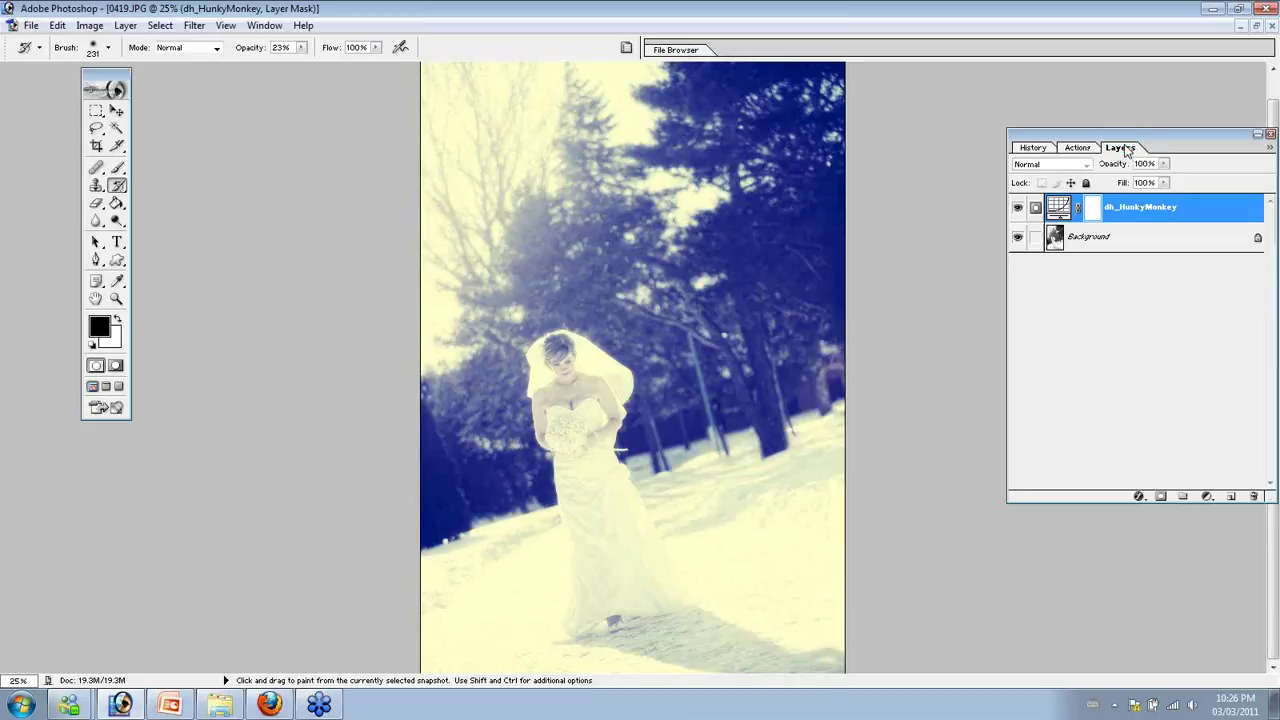
{"action": "left_click_drag", "start_coordinate": [1163, 163], "coordinate": [1138, 183]}
{"action": "key", "text": "ctrl+shift+e"}
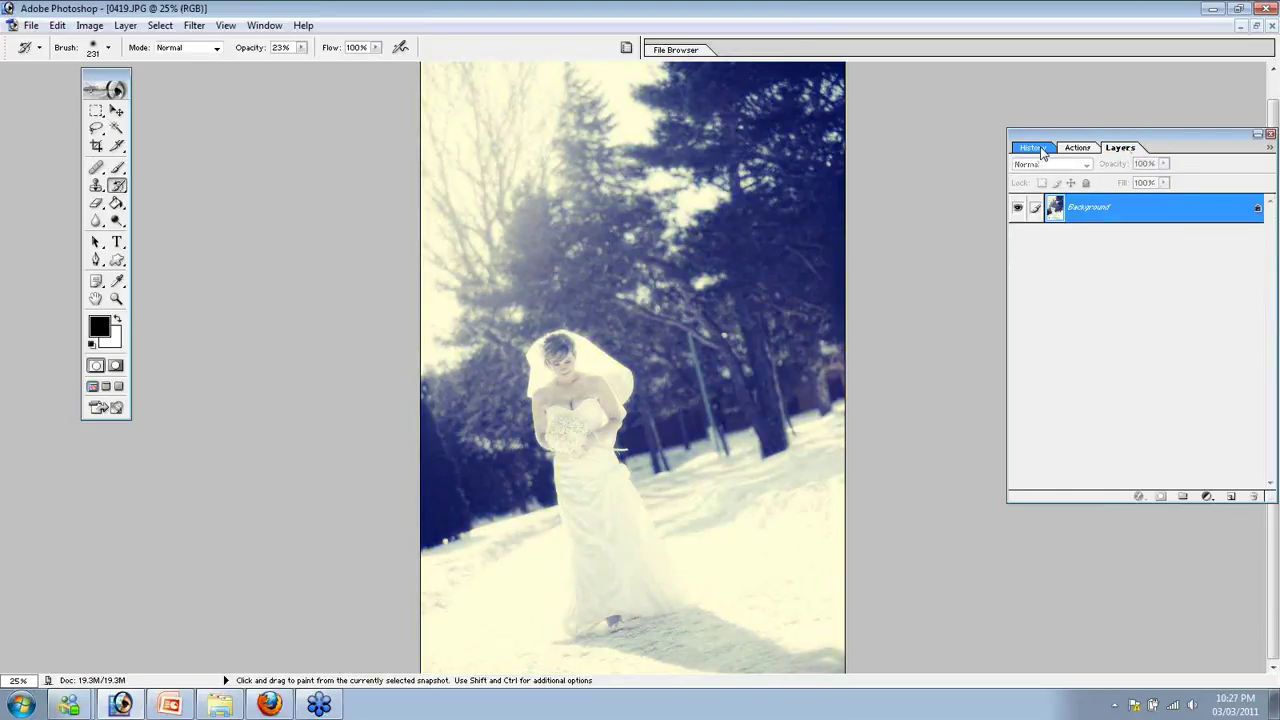
Revert the bride photo to its Flatten Image history state
{"action": "left_click", "coordinate": [1032, 147]}
{"action": "left_click_drag", "start_coordinate": [1272, 290], "coordinate": [1272, 410]}
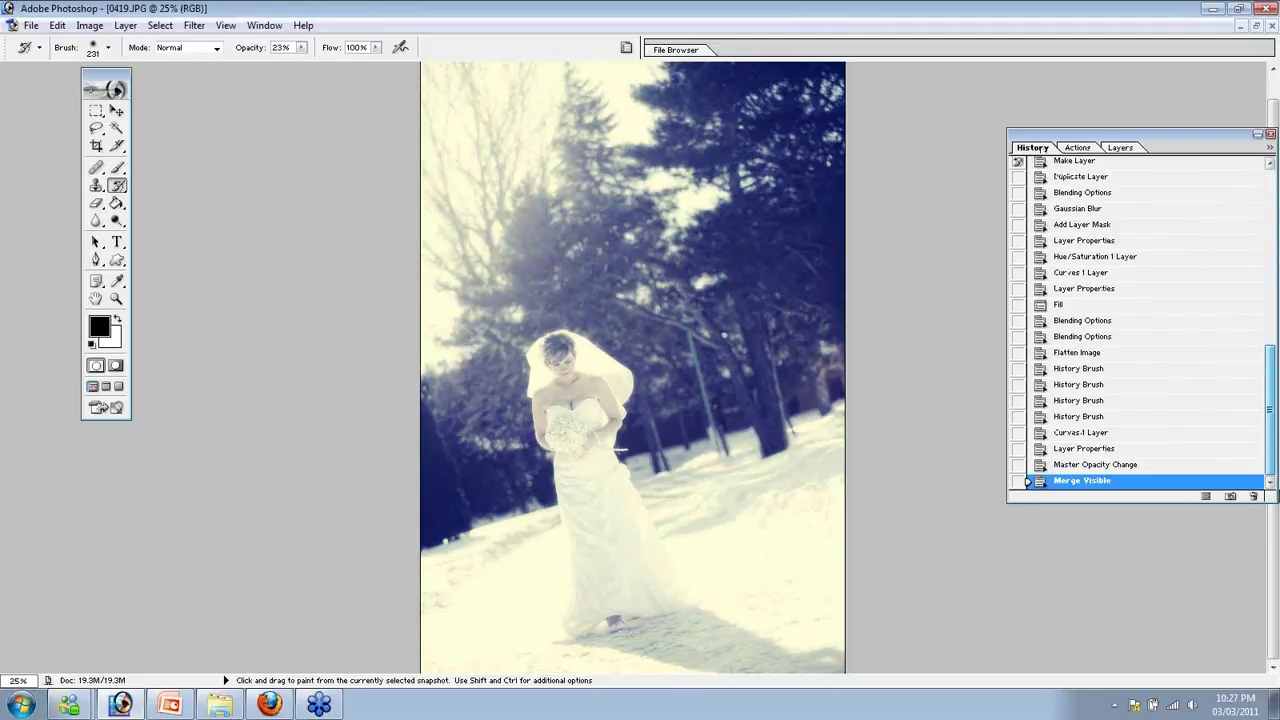
{"action": "left_click", "coordinate": [1157, 353]}
{"action": "left_click", "coordinate": [1118, 149]}
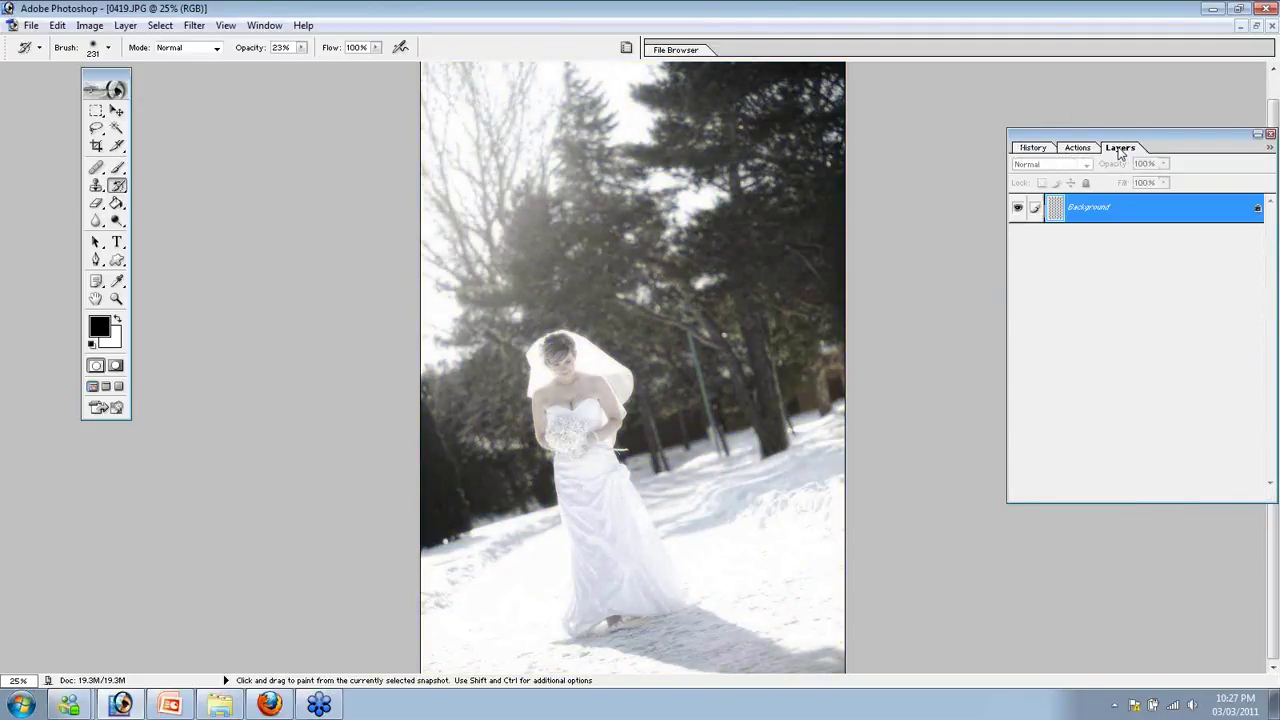
Apply the dh_CrunkyMonkey action at about 68% layer opacity and merge it into the bride photo
{"action": "left_click", "coordinate": [1090, 149]}
{"action": "left_click", "coordinate": [1127, 322]}
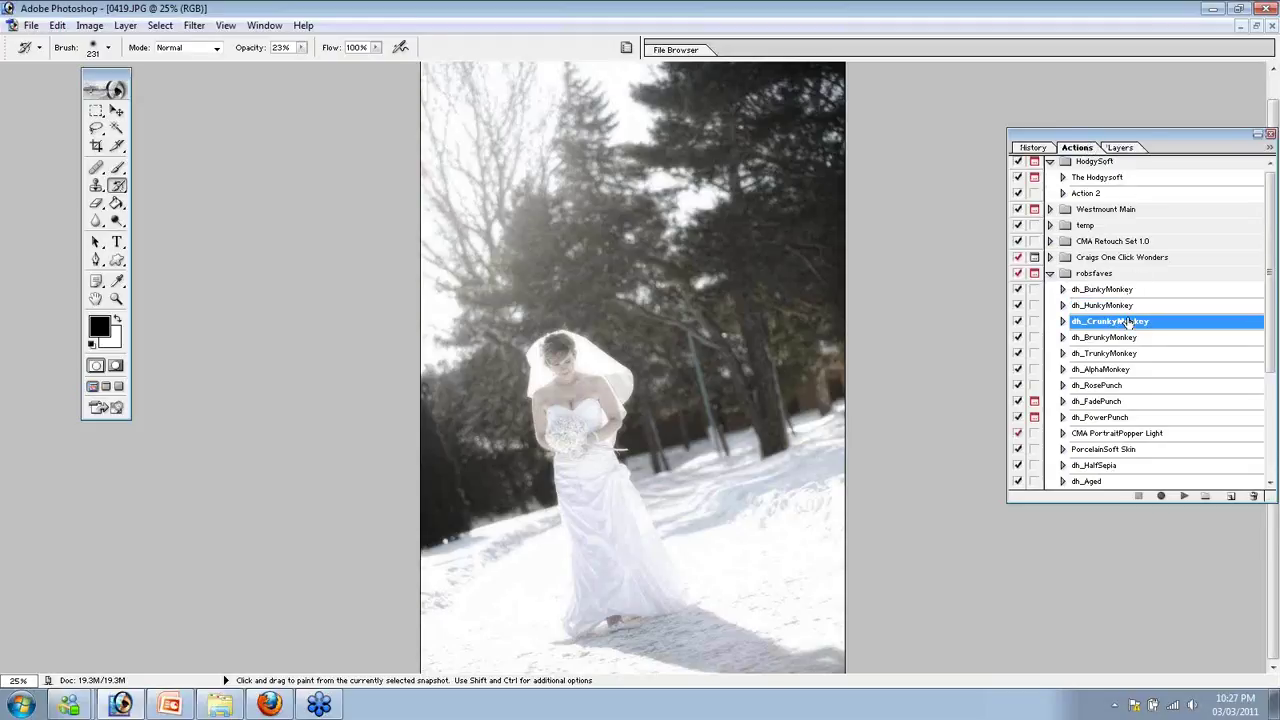
{"action": "left_click", "coordinate": [1184, 496]}
{"action": "key", "text": "Return"}
{"action": "left_click", "coordinate": [1121, 149]}
{"action": "left_click", "coordinate": [1164, 164]}
{"action": "left_click_drag", "start_coordinate": [1150, 180], "coordinate": [1128, 183]}
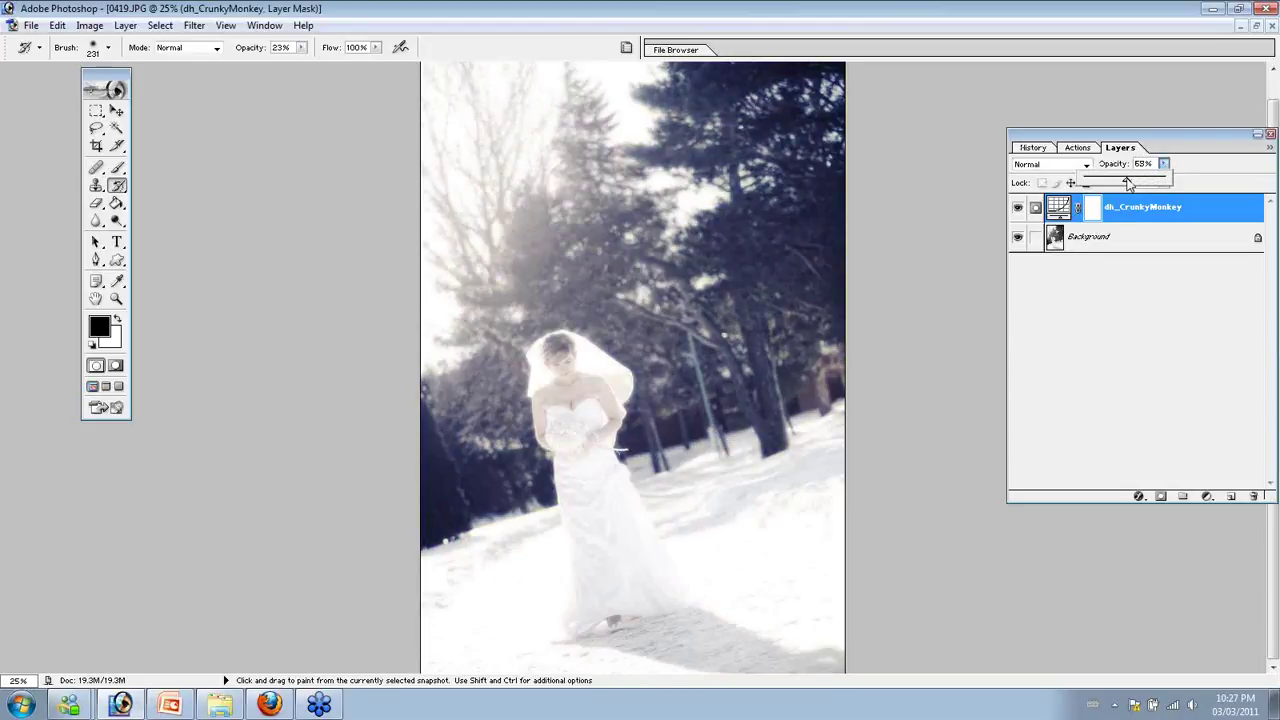
Run the dh_TrunkyMonkey action on the bride photo and lower its layer opacity to 26%
{"action": "left_click", "coordinate": [1077, 148]}
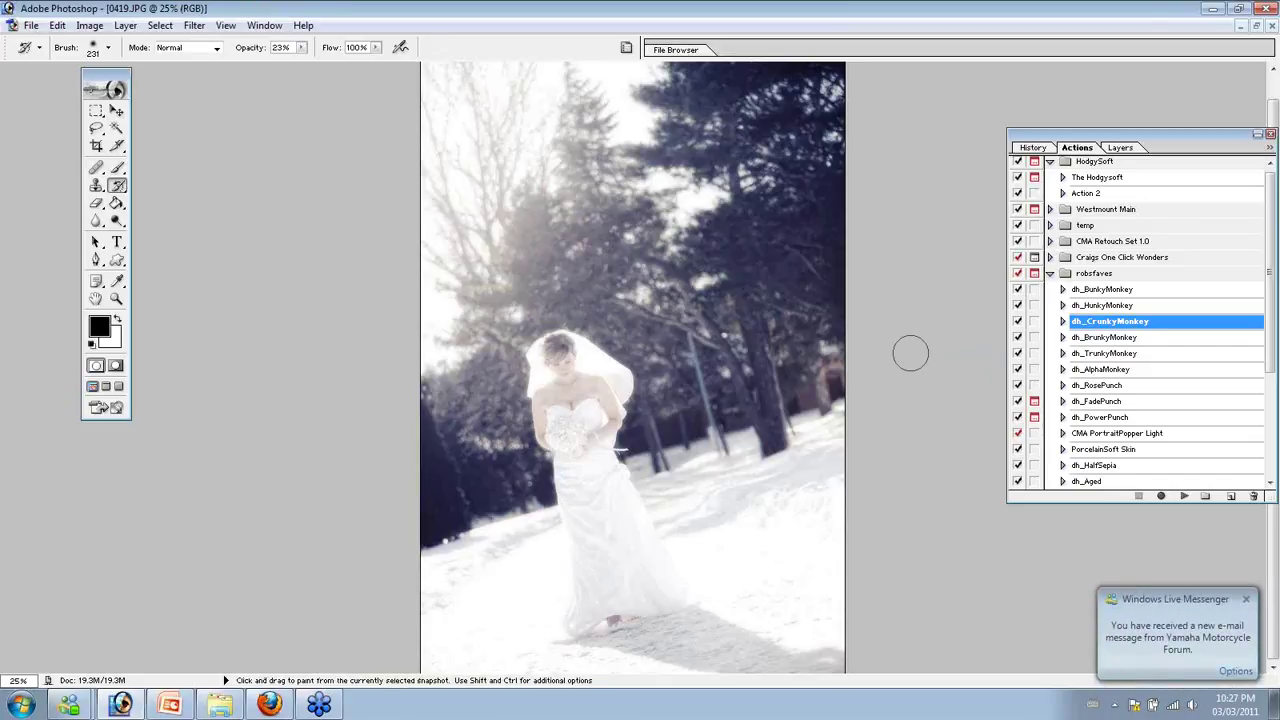
{"action": "left_click", "coordinate": [1141, 341]}
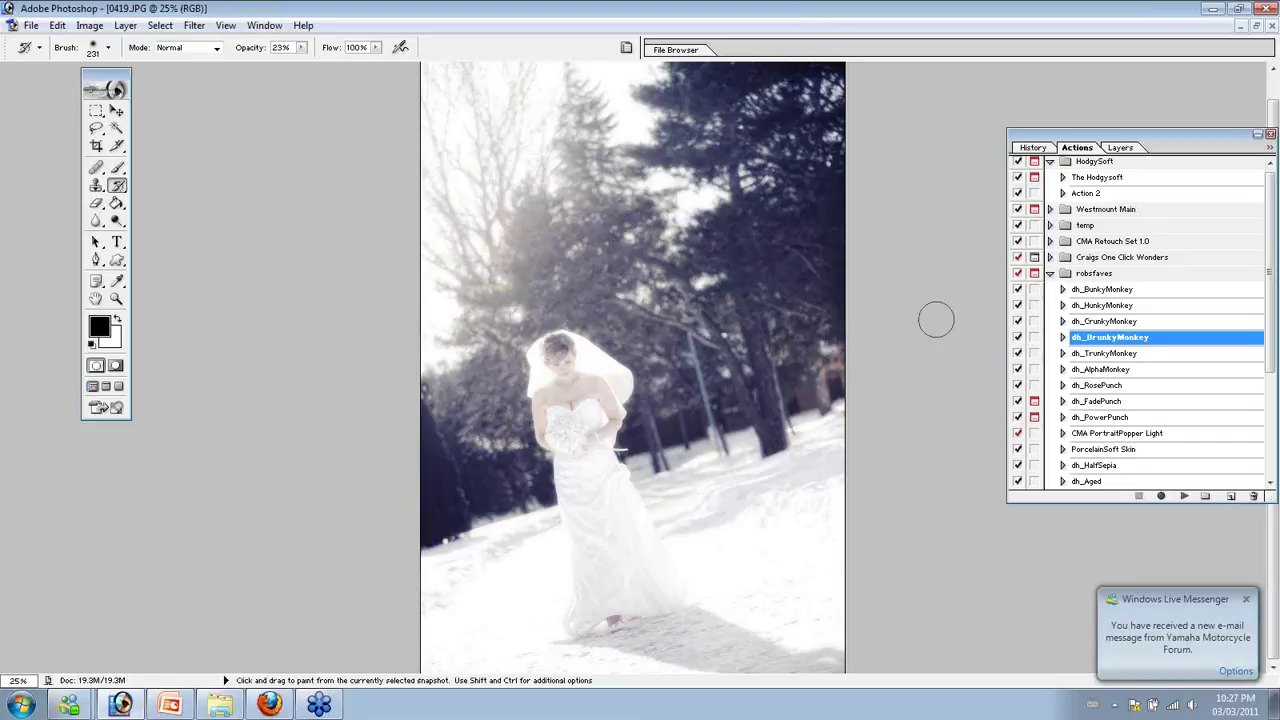
{"action": "left_click", "coordinate": [1127, 387]}
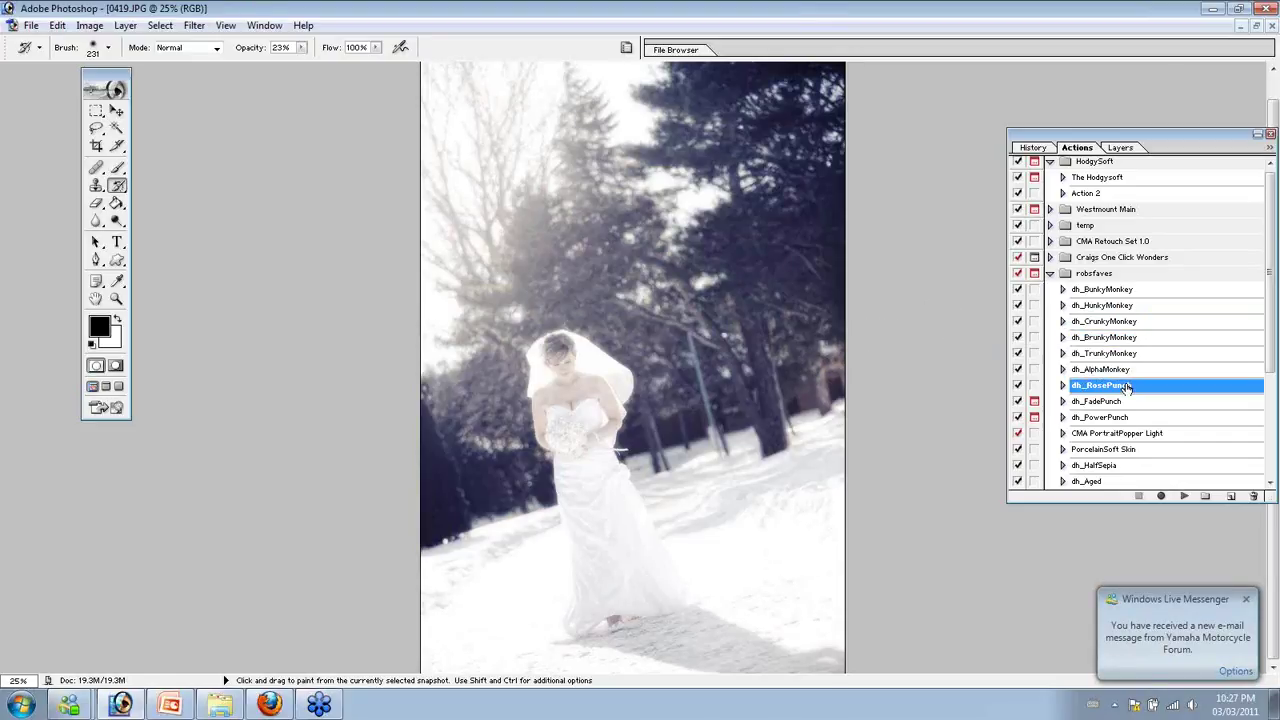
{"action": "left_click", "coordinate": [1129, 353]}
{"action": "left_click", "coordinate": [1184, 496]}
{"action": "left_click", "coordinate": [616, 269]}
{"action": "left_click", "coordinate": [1120, 147]}
{"action": "left_click", "coordinate": [1163, 163]}
{"action": "left_click_drag", "start_coordinate": [1160, 178], "coordinate": [1115, 183]}
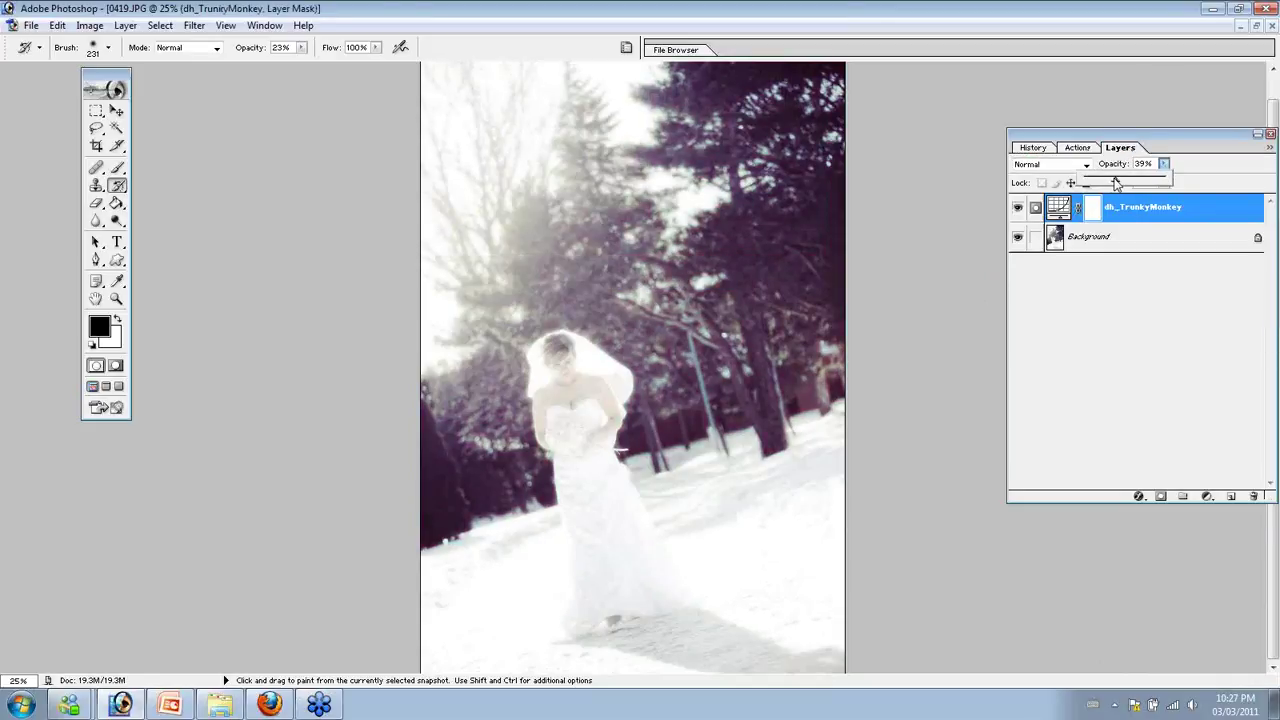
{"action": "left_click", "coordinate": [893, 112]}
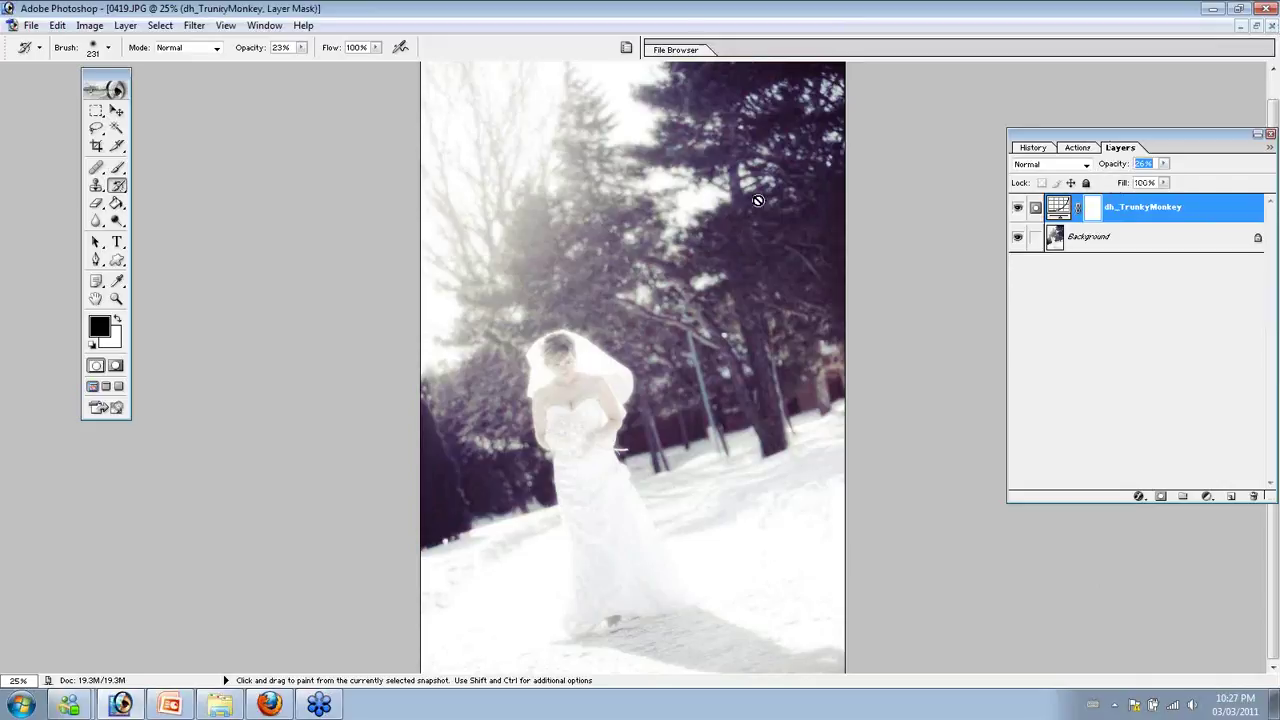
Close 0419.JPG without saving the changes
{"action": "left_click", "coordinate": [1272, 26]}
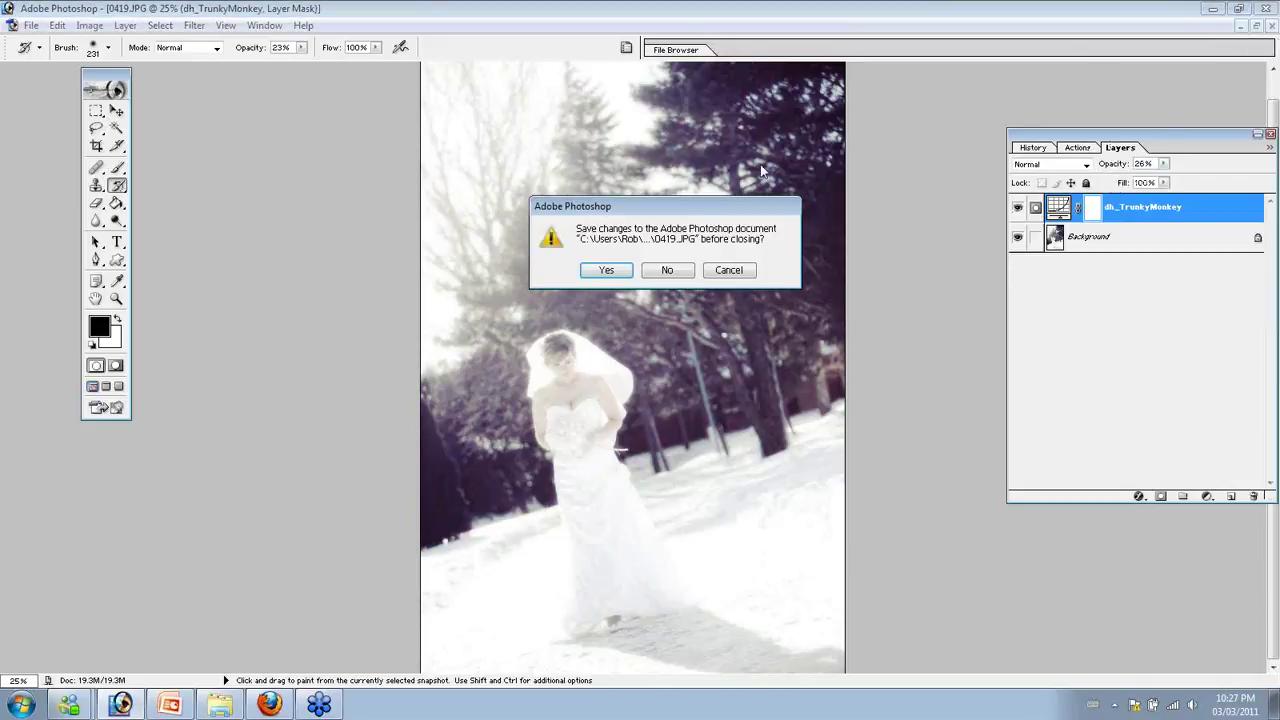
{"action": "left_click", "coordinate": [662, 271]}
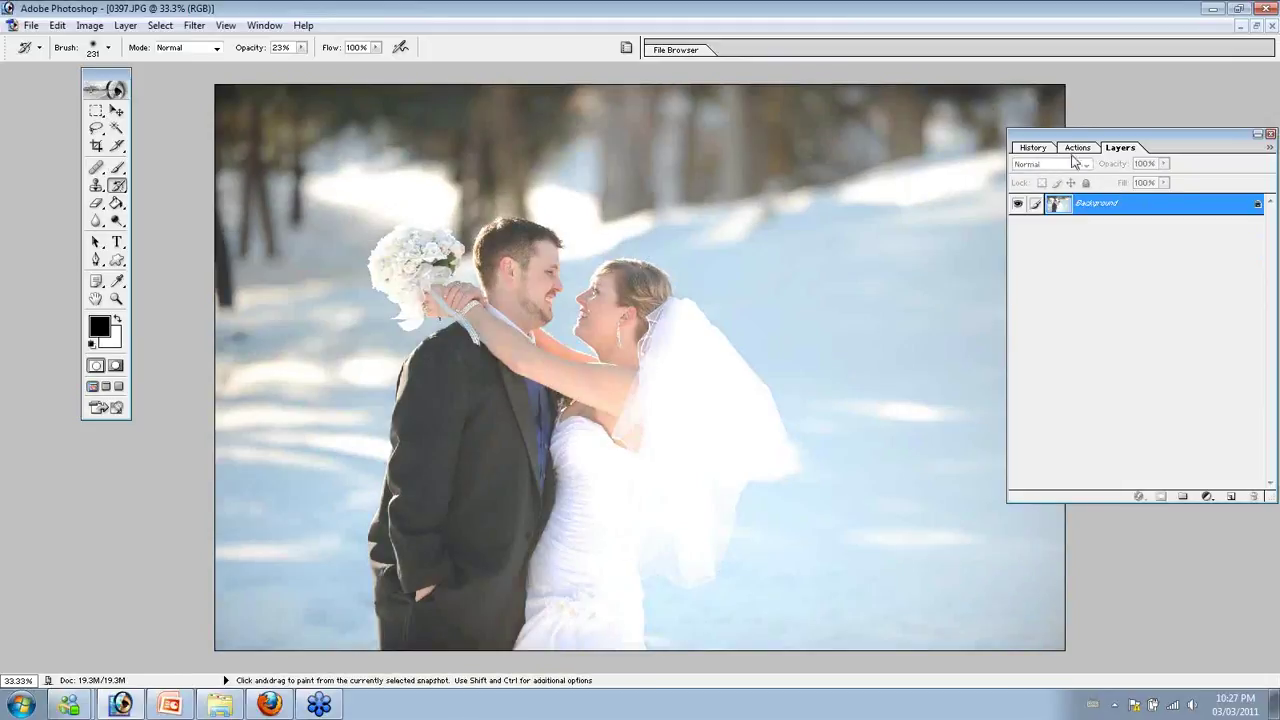
Run the dh_PolarMonkey action from robsfaves on the couple photo 0397.JPG and lower its layer opacity to 59%
{"action": "left_click", "coordinate": [1077, 148]}
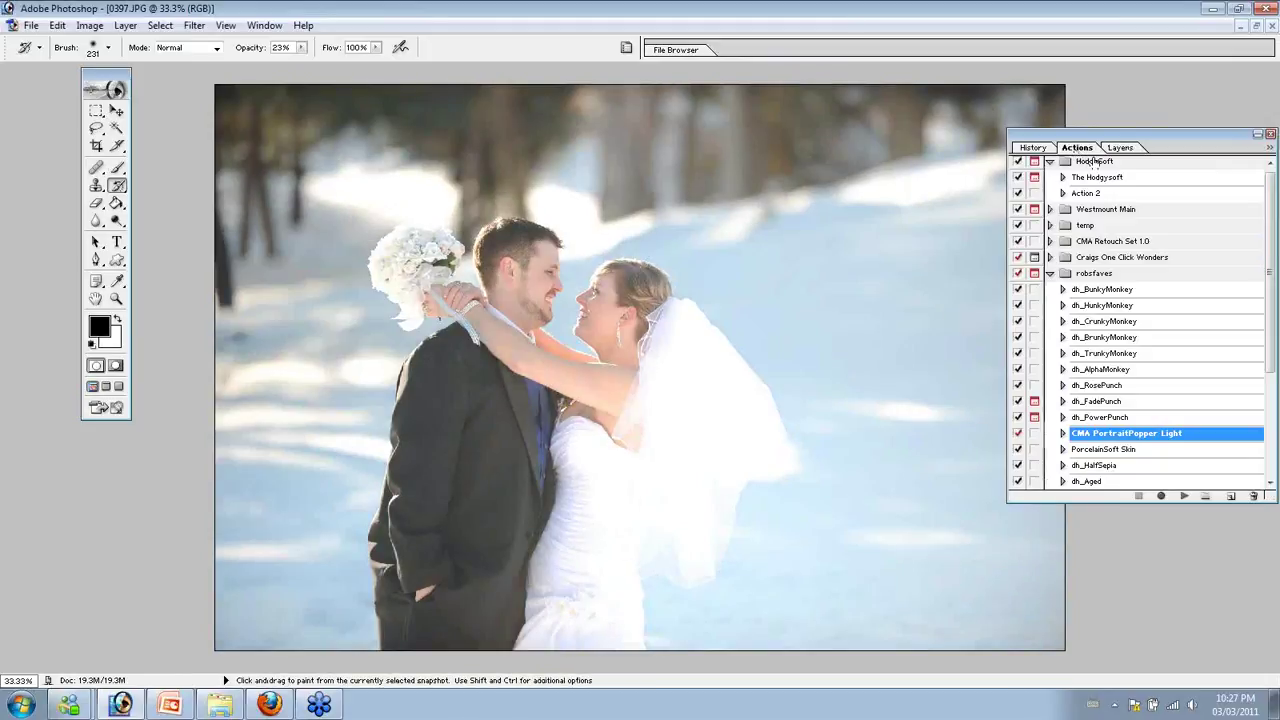
{"action": "scroll", "coordinate": [1118, 395], "scroll_direction": "down", "scroll_amount": 1}
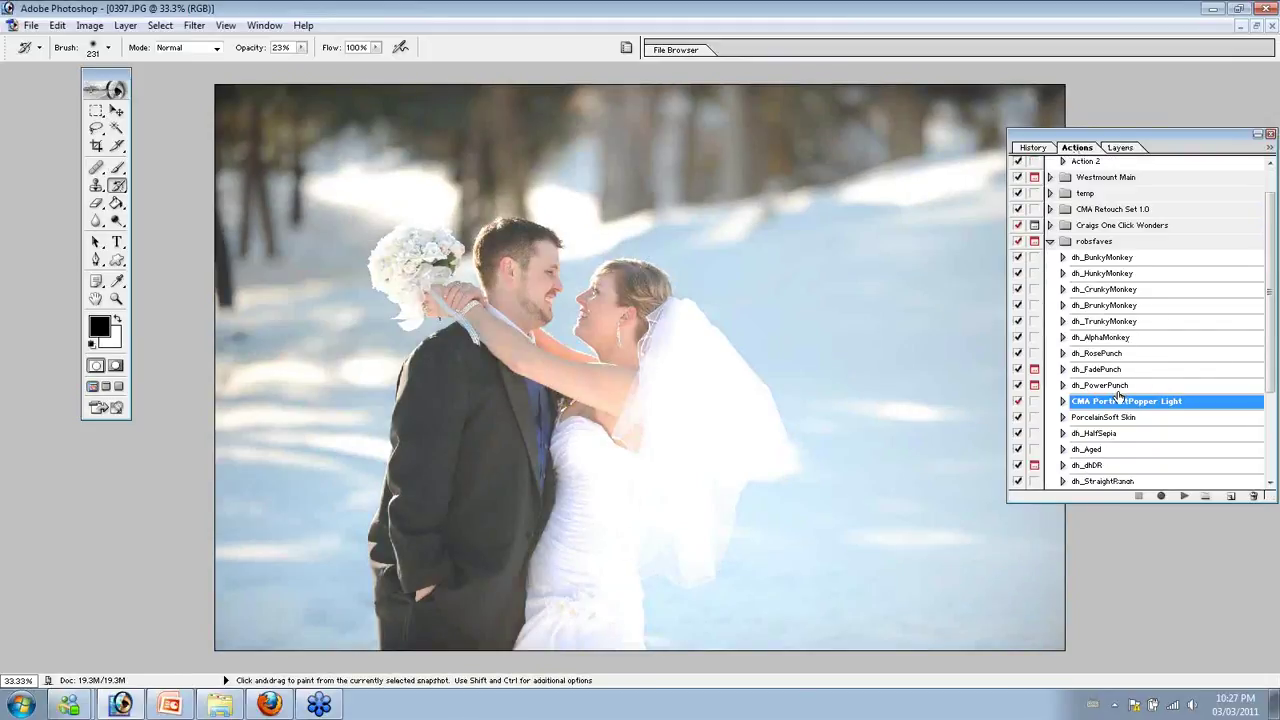
{"action": "scroll", "coordinate": [1118, 395], "scroll_direction": "down", "scroll_amount": 3}
{"action": "scroll", "coordinate": [1127, 432], "scroll_direction": "up", "scroll_amount": 2}
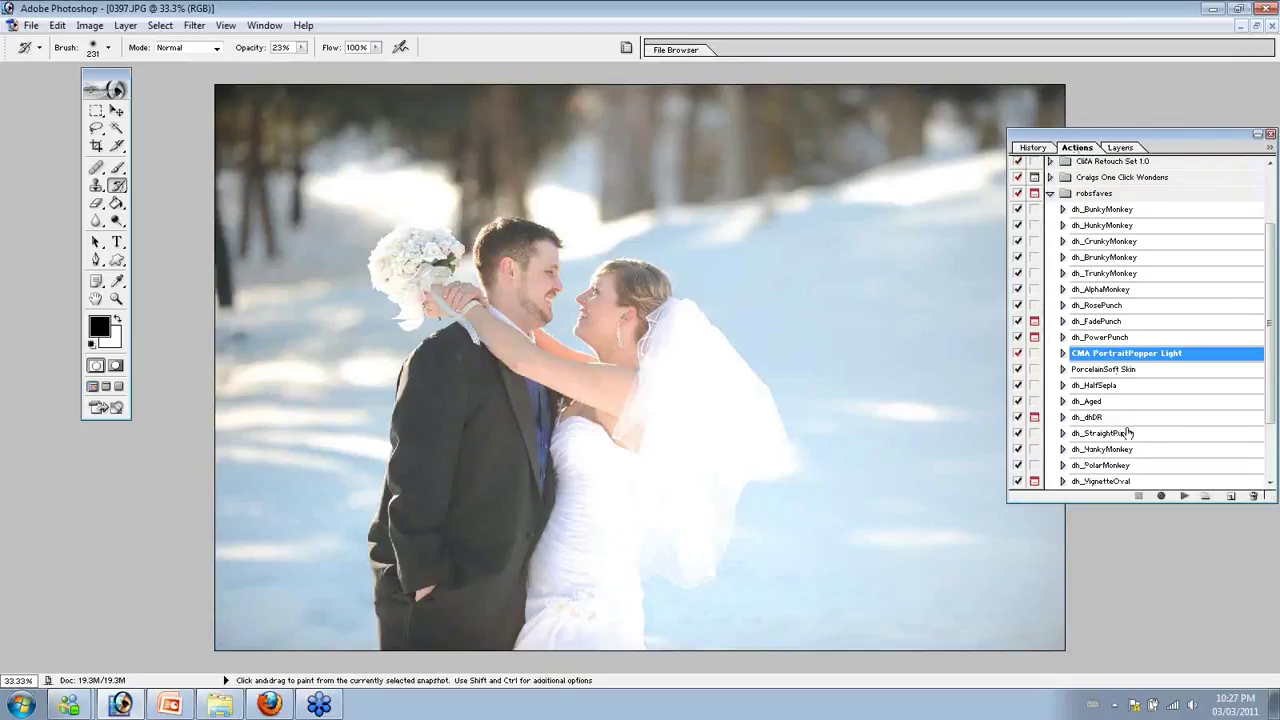
{"action": "scroll", "coordinate": [1130, 390], "scroll_direction": "down", "scroll_amount": 3}
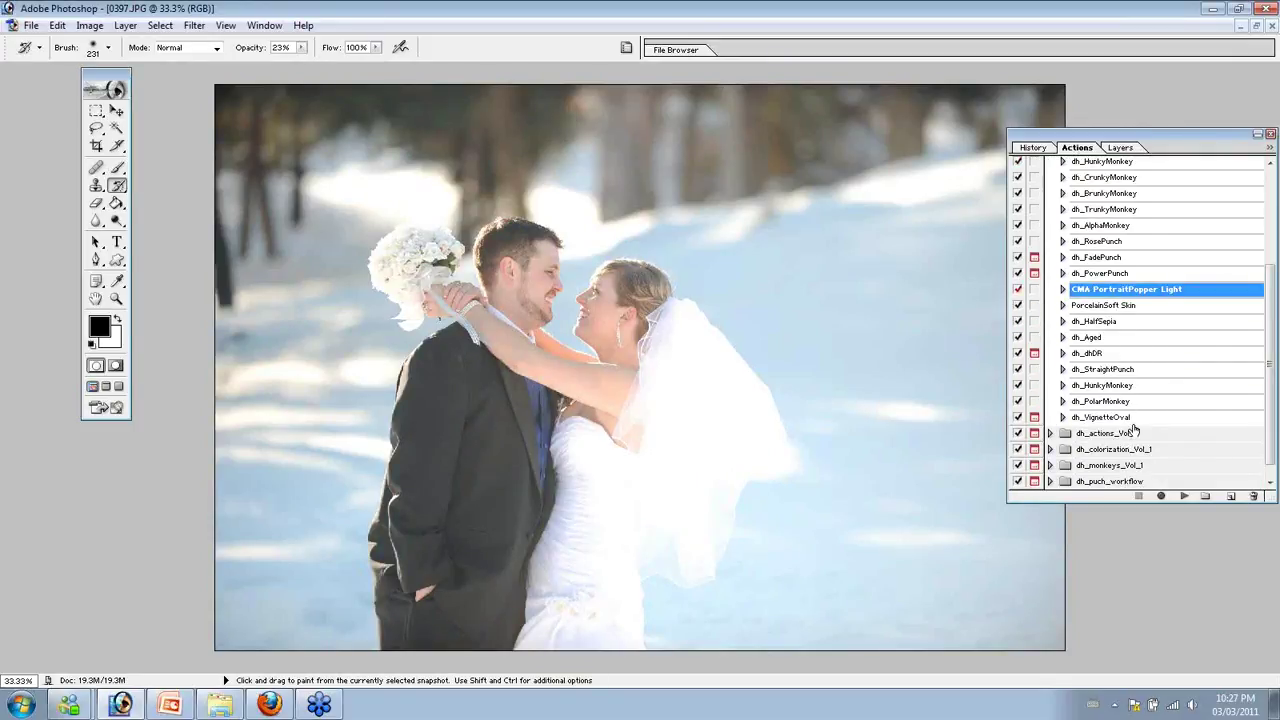
{"action": "left_click", "coordinate": [1138, 402]}
{"action": "left_click", "coordinate": [1182, 497]}
{"action": "left_click", "coordinate": [640, 274]}
{"action": "left_click", "coordinate": [1124, 148]}
{"action": "left_click", "coordinate": [1163, 164]}
{"action": "left_click_drag", "start_coordinate": [1140, 183], "coordinate": [1134, 184]}
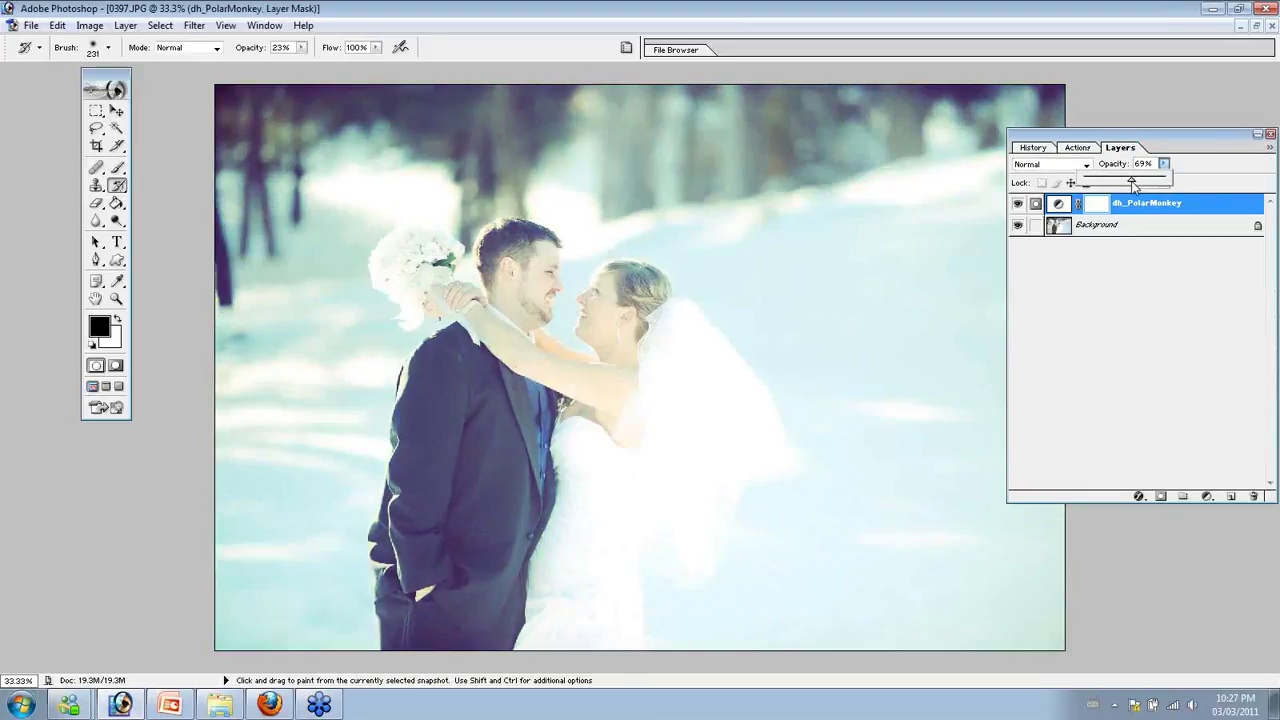
Switch to the Eraser with its opacity set to 37%
{"action": "left_click", "coordinate": [96, 203]}
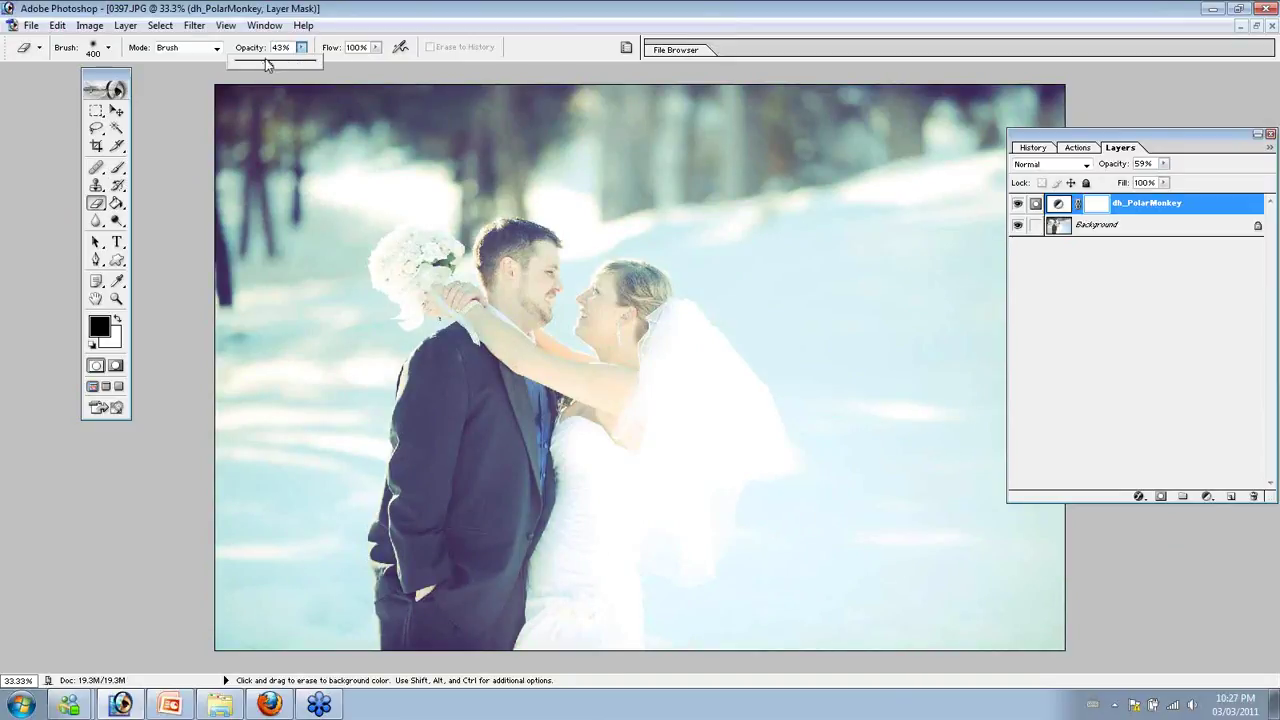
{"action": "type", "text": "37"}
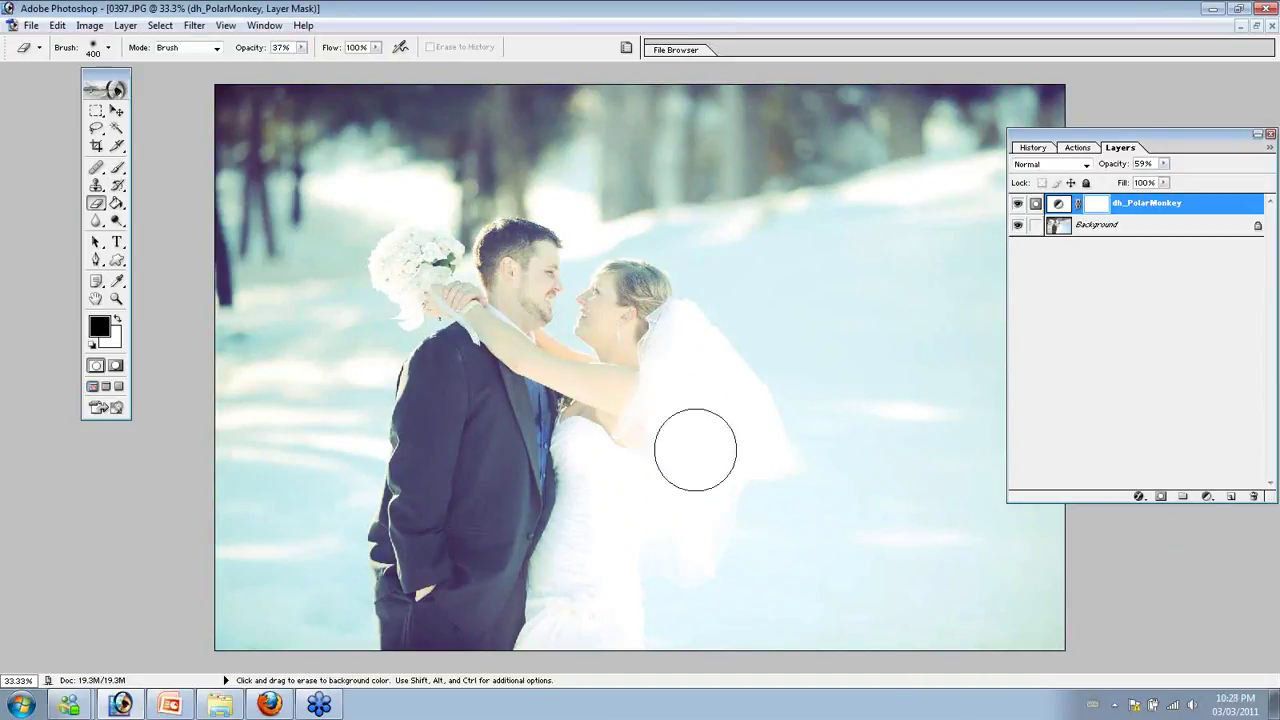
Close 0397.JPG without saving the changes
{"action": "left_click", "coordinate": [1256, 28]}
{"action": "left_click", "coordinate": [871, 78]}
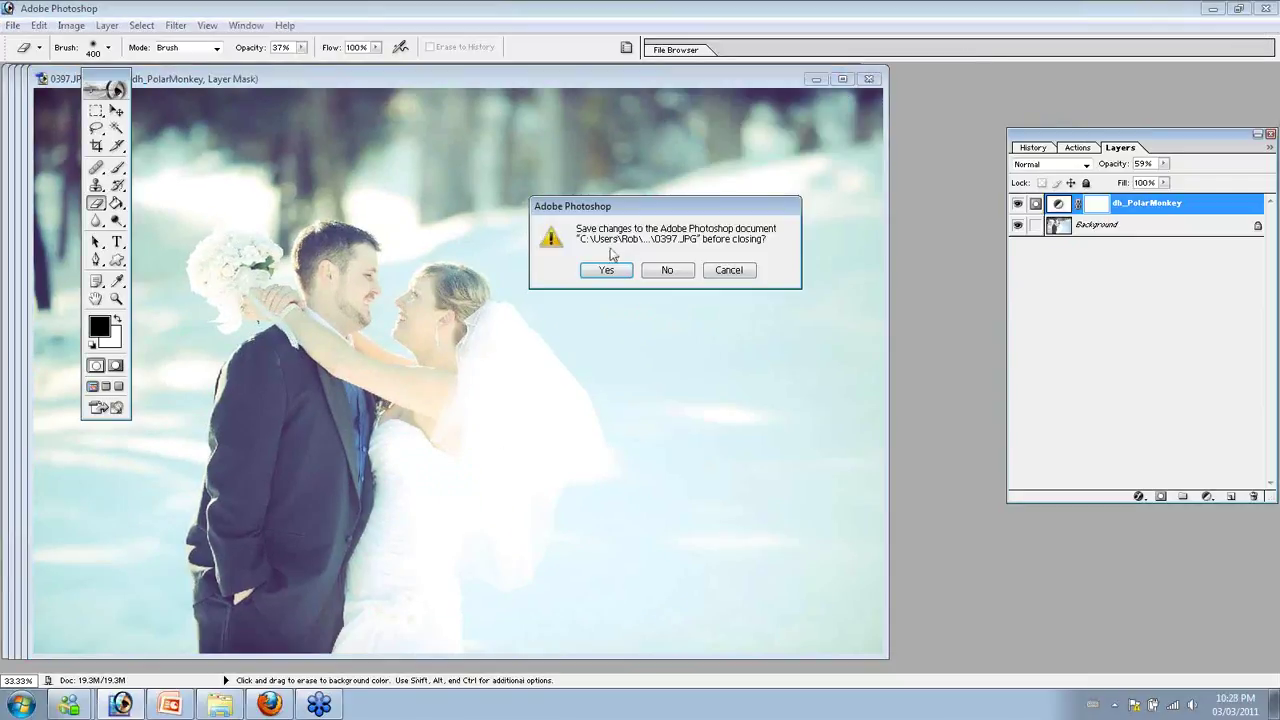
{"action": "left_click", "coordinate": [664, 270]}
{"action": "key", "text": "alt+bracketleft"}
{"action": "key", "text": "ctrl+z"}
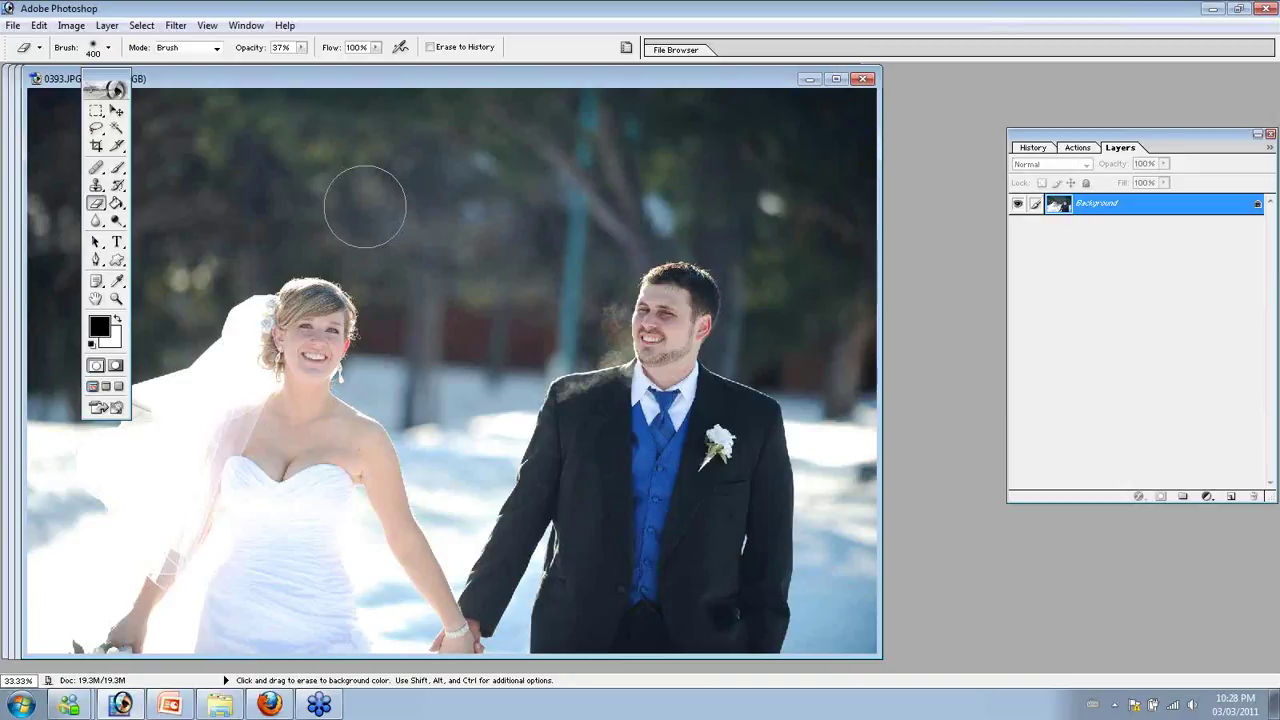
Run the dh_FadePunch action on the snowy couple photo 0393.JPG, accepting the Gaussian Blur radius and continuing past the unavailable commands
{"action": "key", "text": "ctrl+plus"}
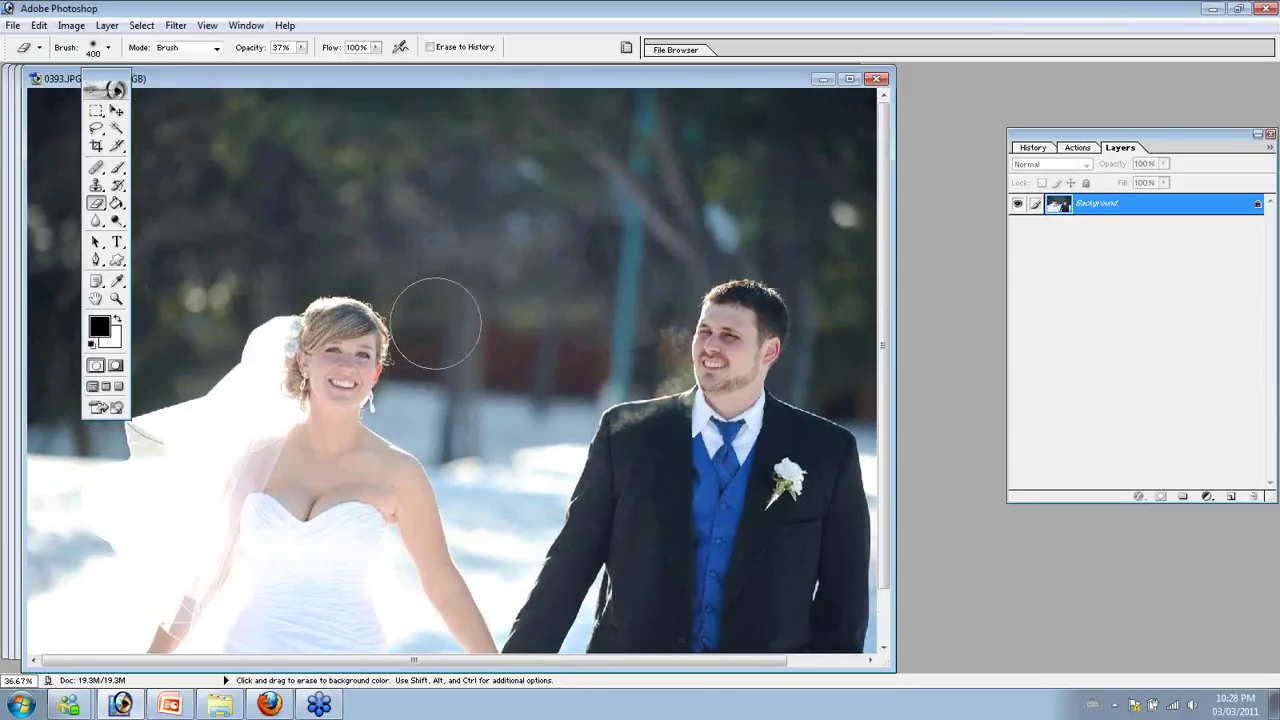
{"action": "key", "text": "z"}
{"action": "left_click", "coordinate": [458, 340], "text": "alt"}
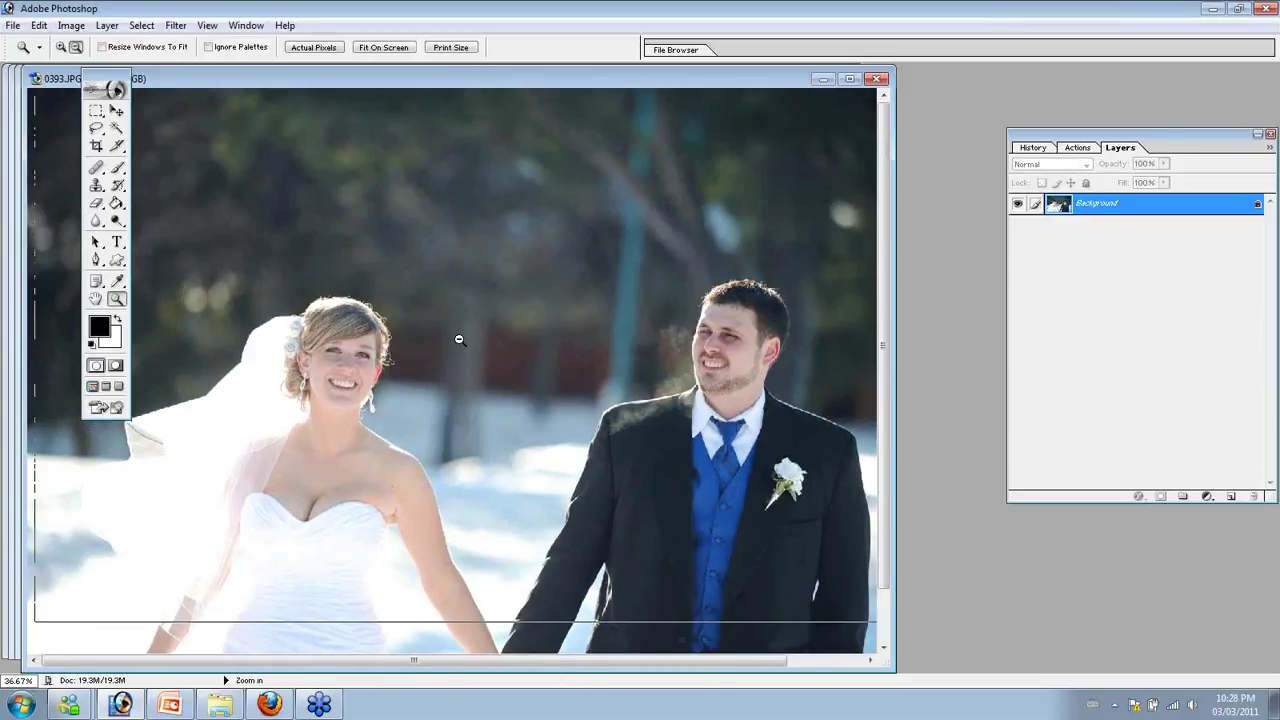
{"action": "left_click", "coordinate": [458, 340], "text": "alt"}
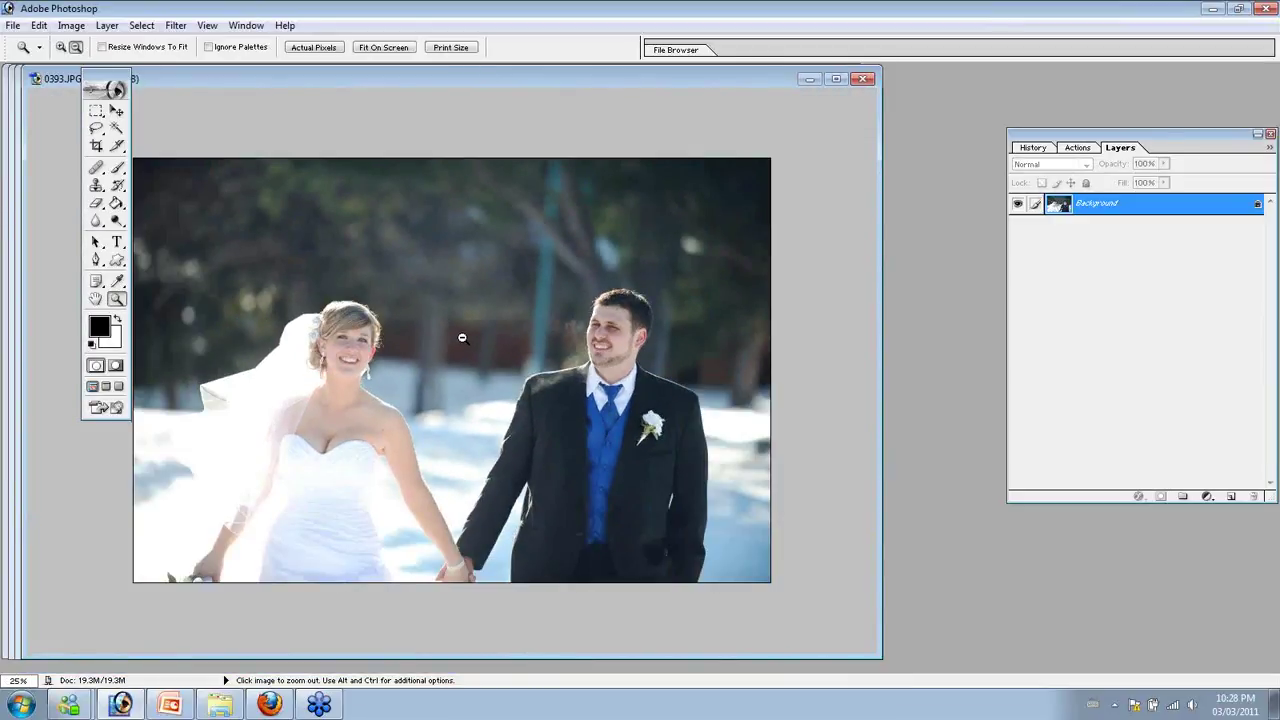
{"action": "left_click", "coordinate": [1079, 148]}
{"action": "left_click", "coordinate": [1117, 260]}
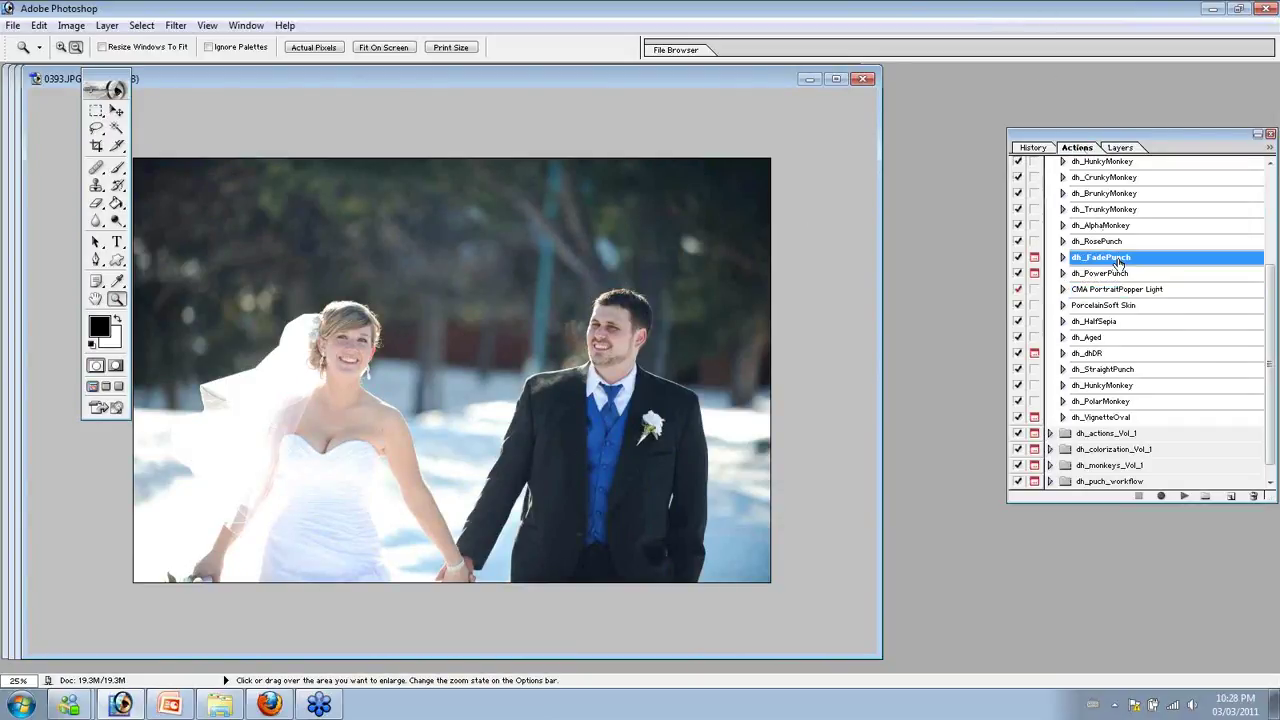
{"action": "left_click", "coordinate": [1184, 496]}
{"action": "left_click", "coordinate": [636, 264]}
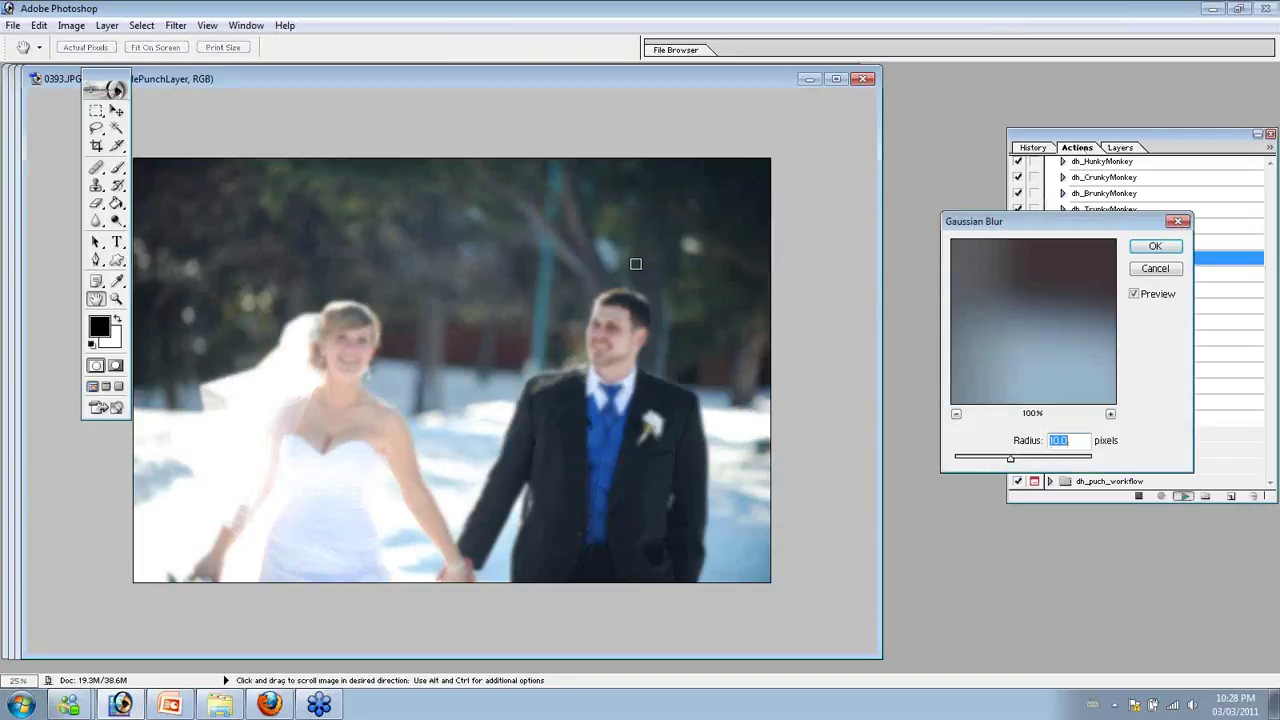
{"action": "left_click", "coordinate": [1140, 252]}
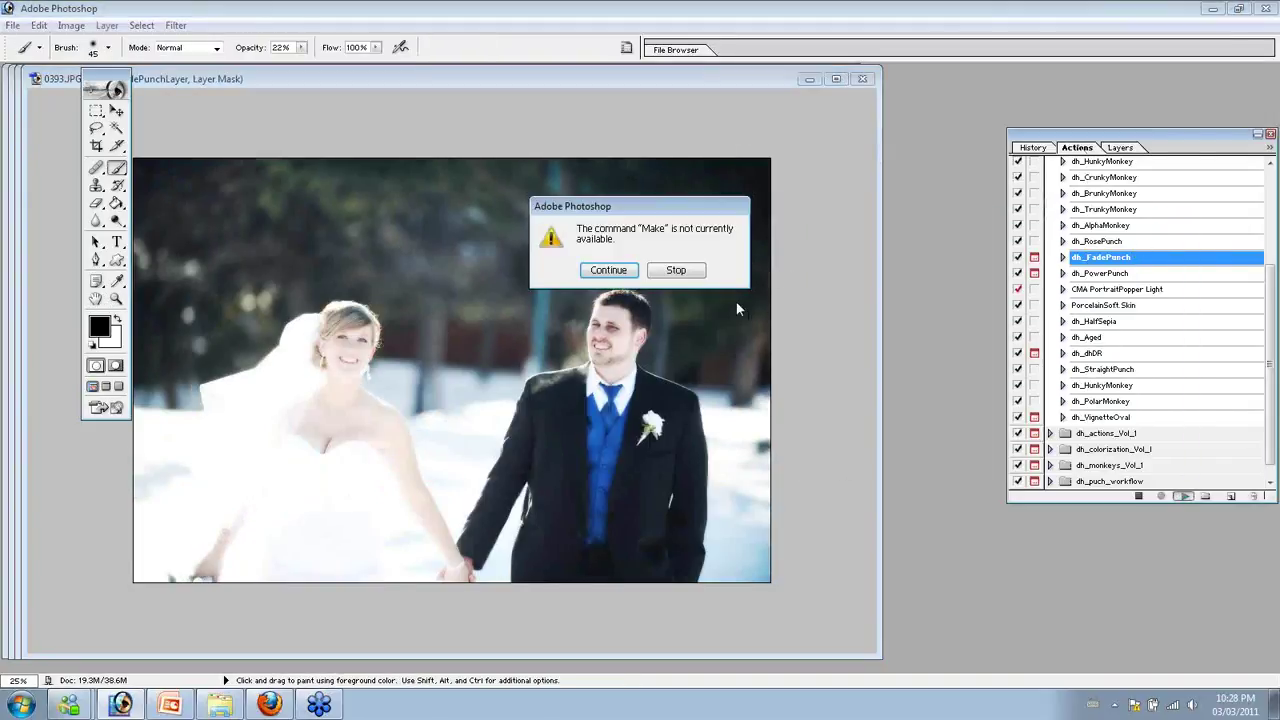
{"action": "left_click", "coordinate": [601, 266]}
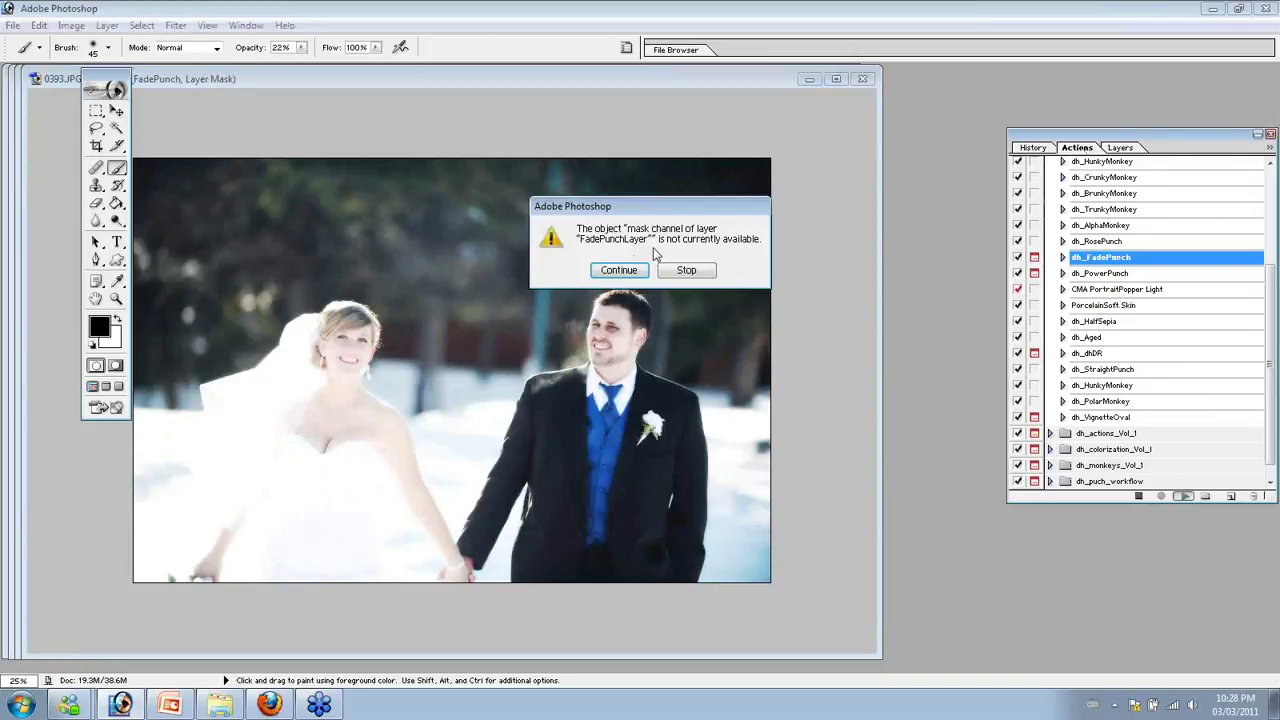
{"action": "left_click", "coordinate": [606, 272]}
Lower the dh_FadePunch layer's opacity to 59% and merge the visible layers
{"action": "left_click", "coordinate": [1121, 148]}
{"action": "left_click_drag", "start_coordinate": [1160, 164], "coordinate": [1133, 182]}
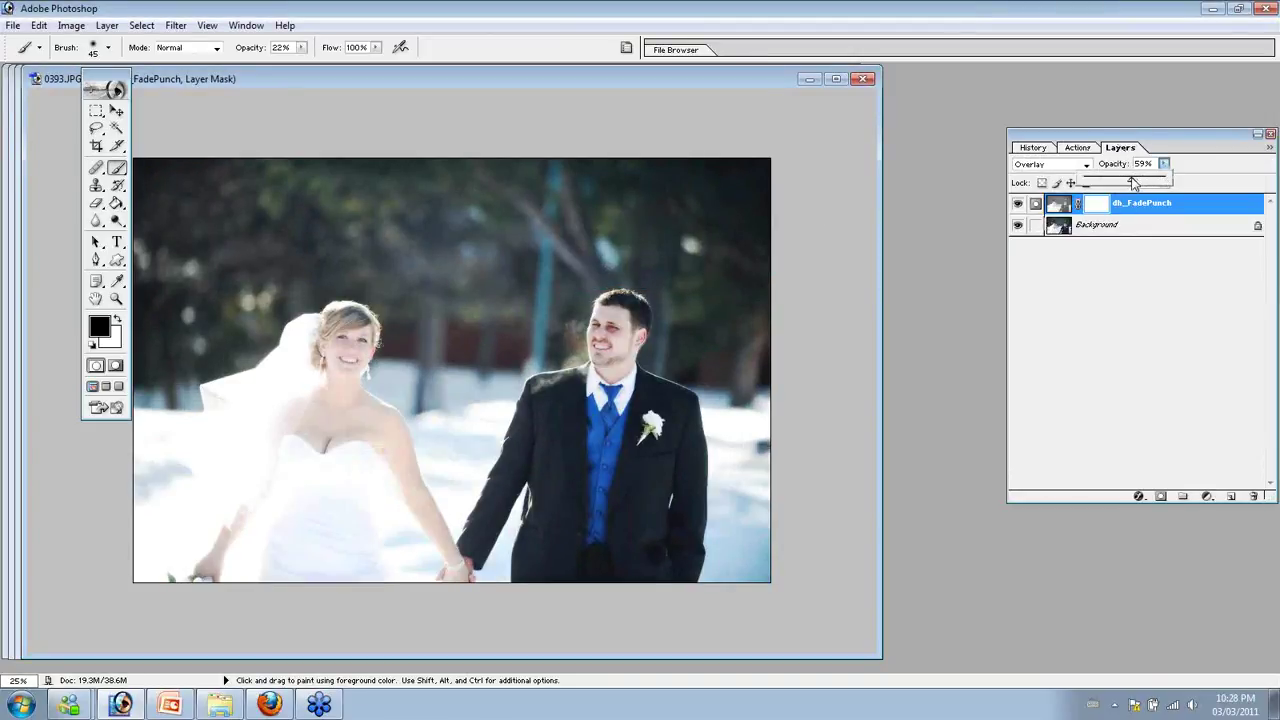
{"action": "key", "text": "ctrl+shift+e"}
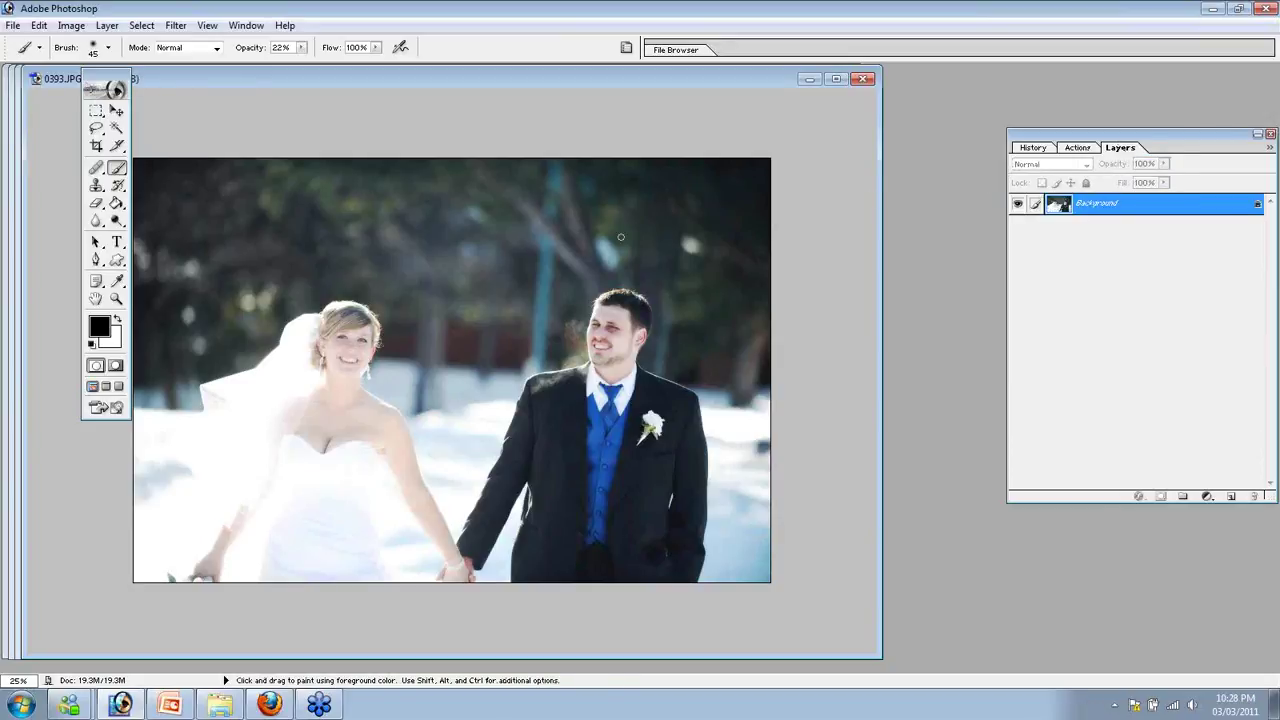
Apply the Topaz Adjust 4 filter to the merged couple photo
{"action": "left_click", "coordinate": [1033, 147]}
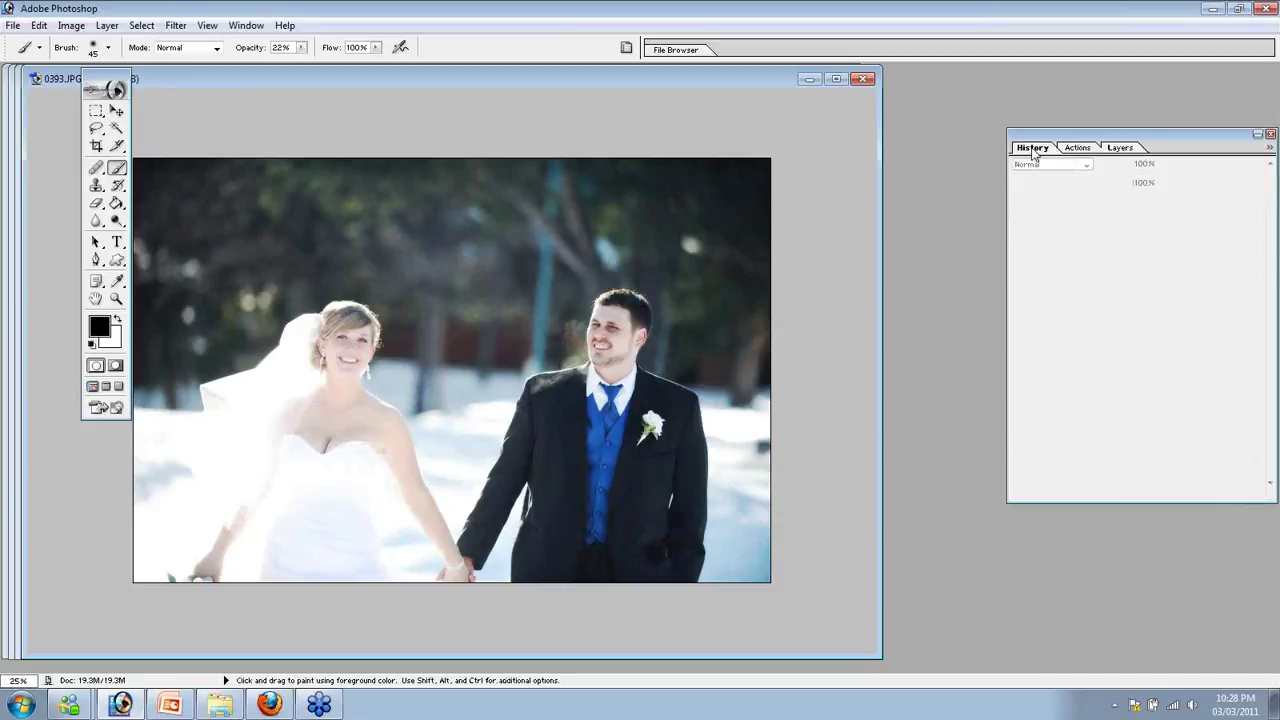
{"action": "left_click", "coordinate": [1077, 147]}
{"action": "left_click", "coordinate": [1106, 148]}
{"action": "left_click", "coordinate": [1080, 148]}
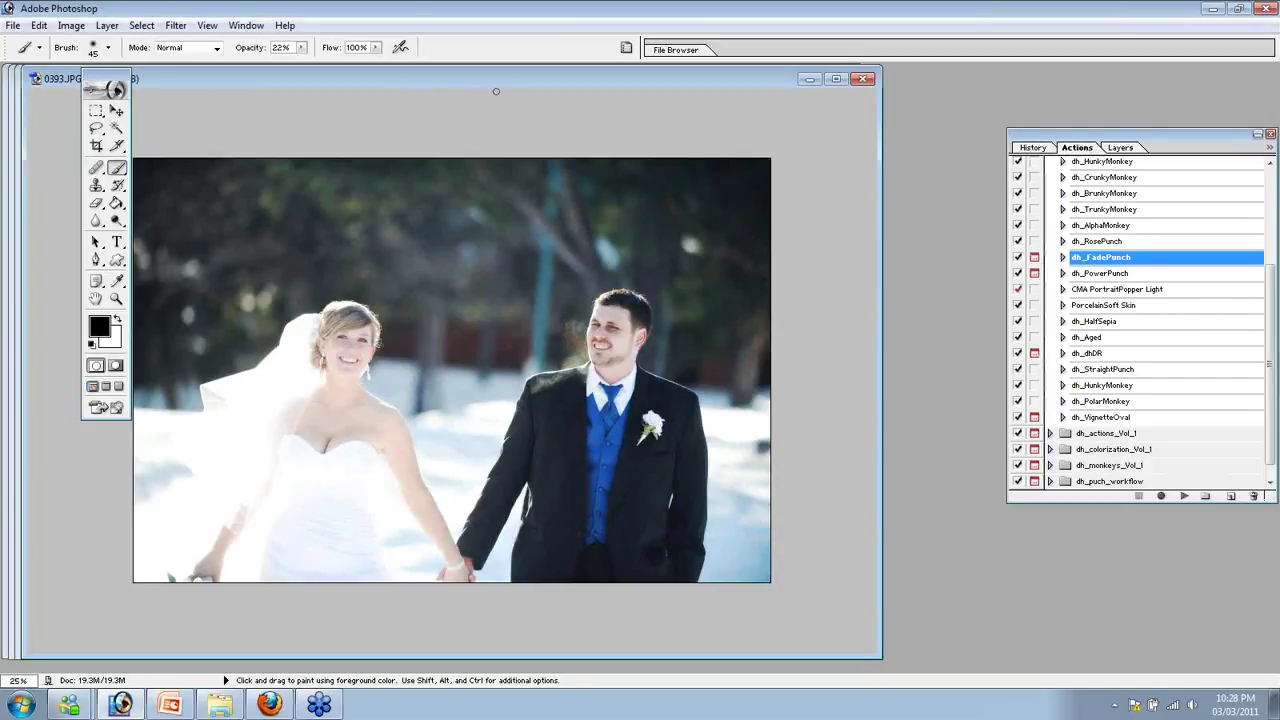
{"action": "left_click", "coordinate": [207, 25]}
{"action": "mouse_move", "coordinate": [175, 25]}
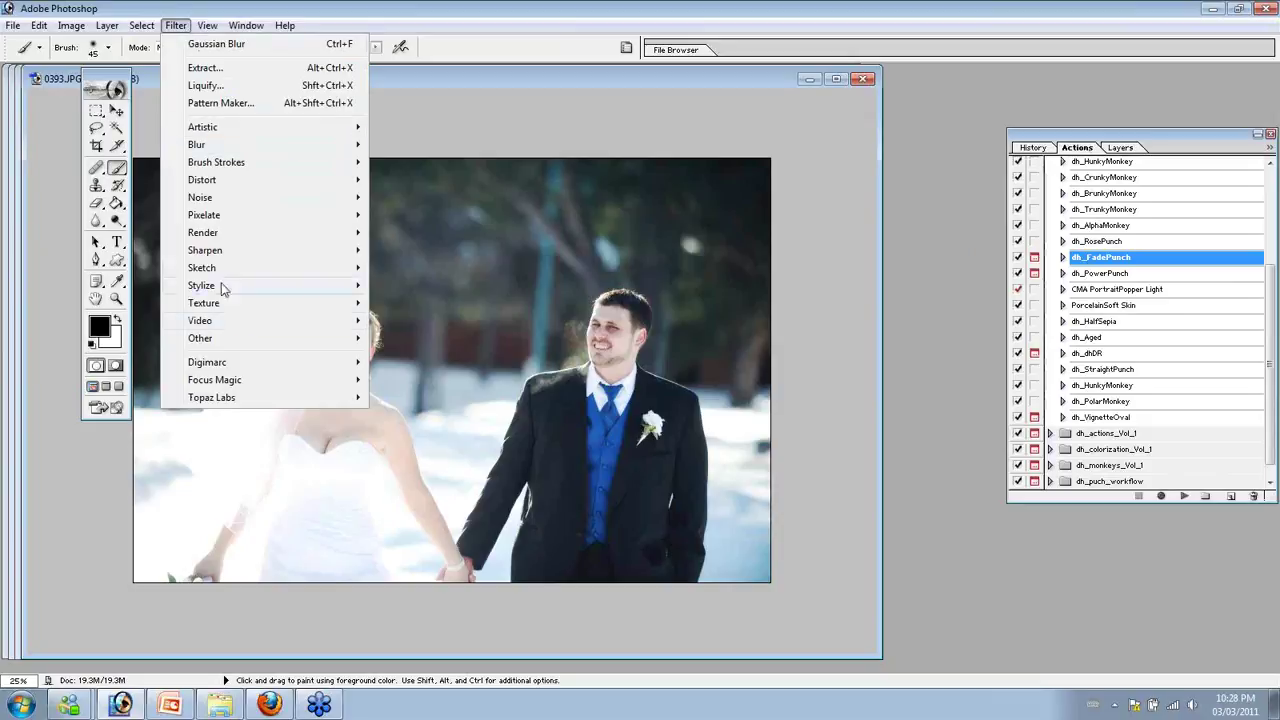
{"action": "mouse_move", "coordinate": [306, 398]}
{"action": "left_click", "coordinate": [430, 397]}
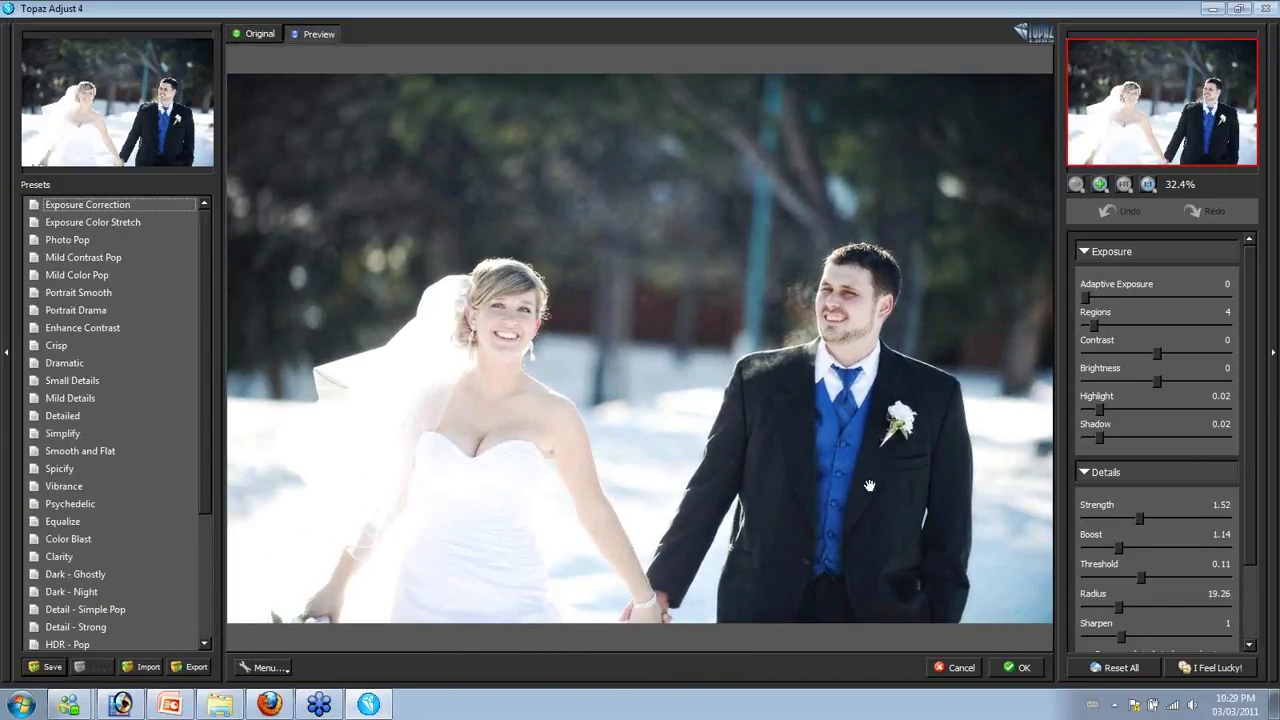
{"action": "left_click", "coordinate": [1018, 667]}
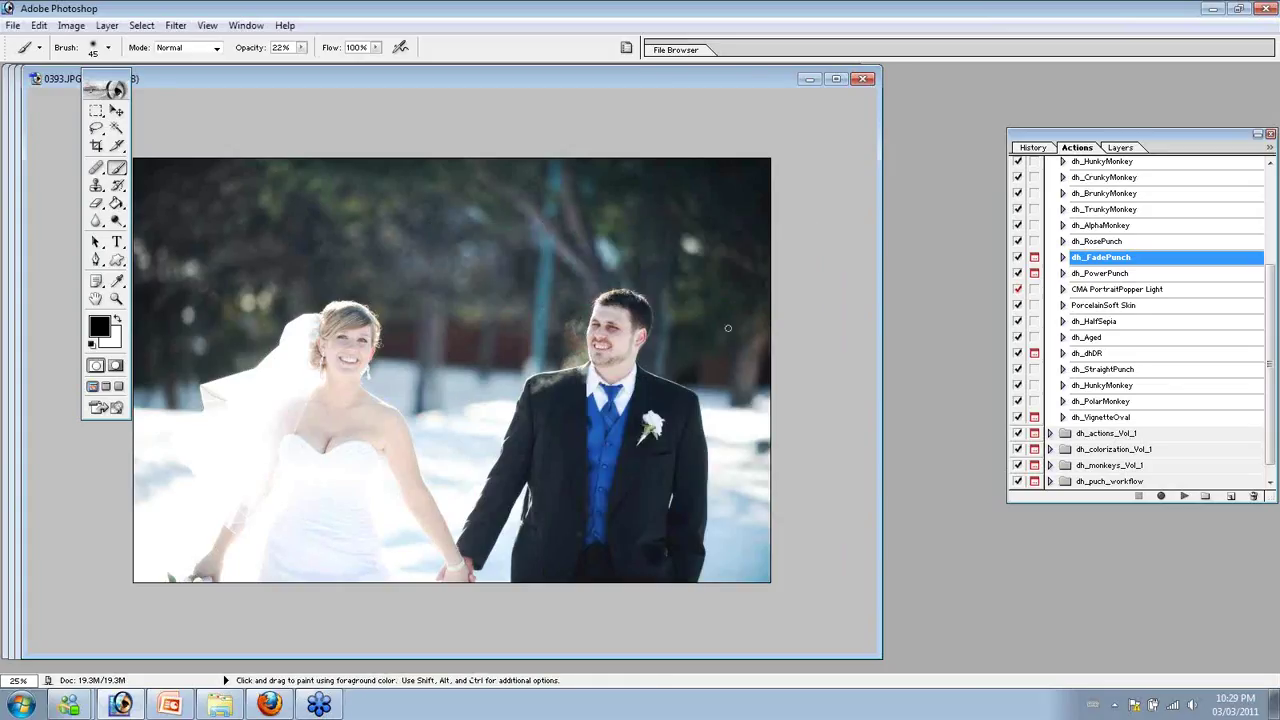
Compare the enlarged photo before and after the Topaz Adjust 4 filter using its history states
{"action": "key", "text": "ctrl+minus"}
{"action": "left_click", "coordinate": [836, 78]}
{"action": "key", "text": "ctrl+0"}
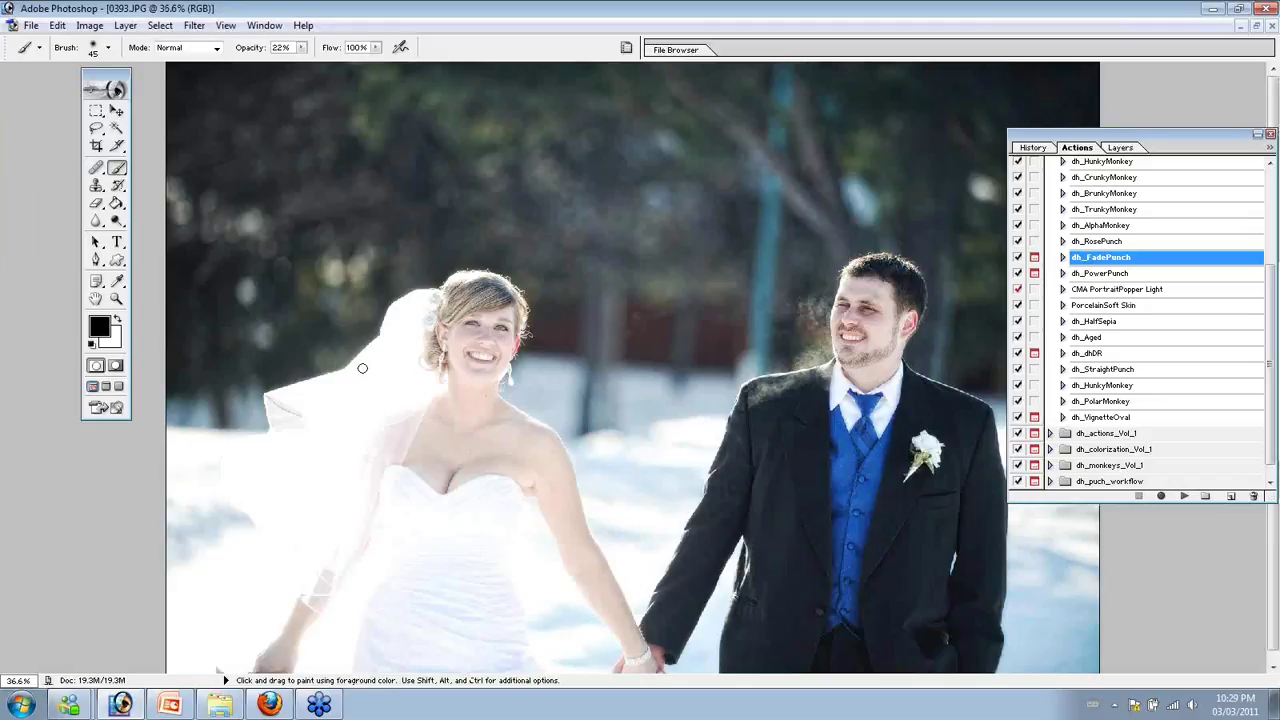
{"action": "left_click", "coordinate": [1033, 147]}
{"action": "left_click", "coordinate": [1095, 443]}
{"action": "left_click", "coordinate": [1090, 460]}
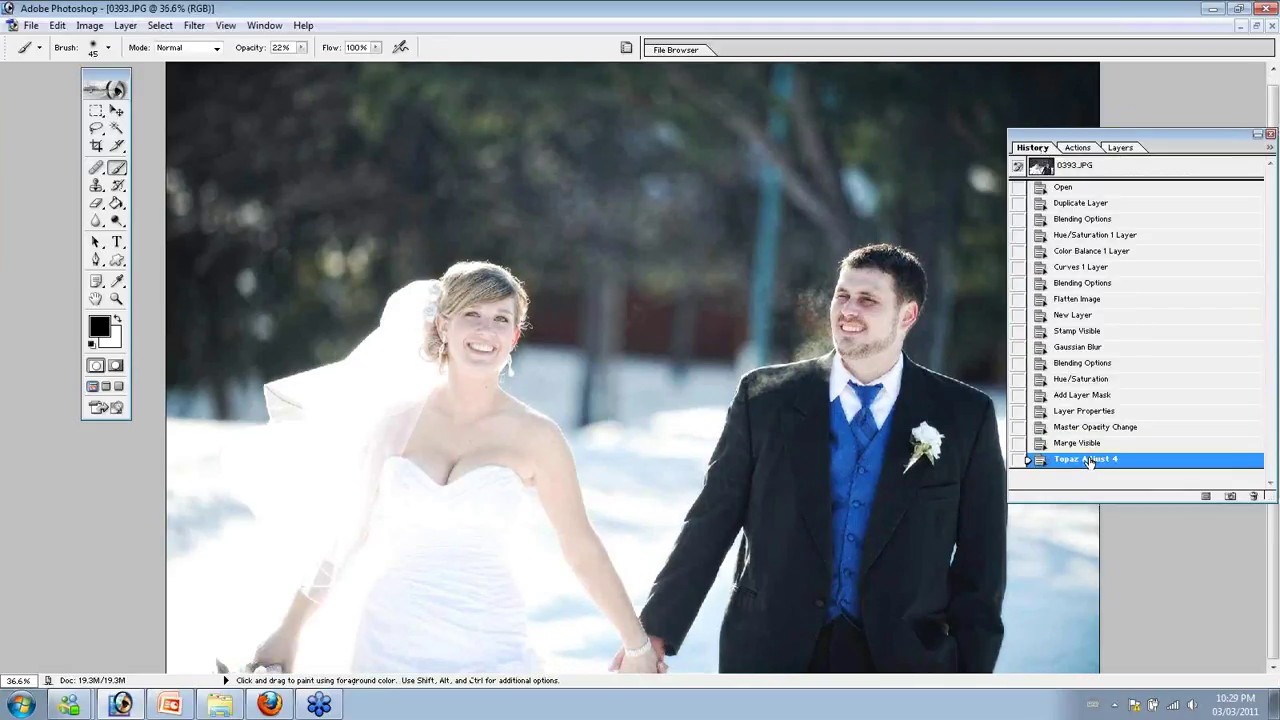
{"action": "left_click", "coordinate": [116, 298]}
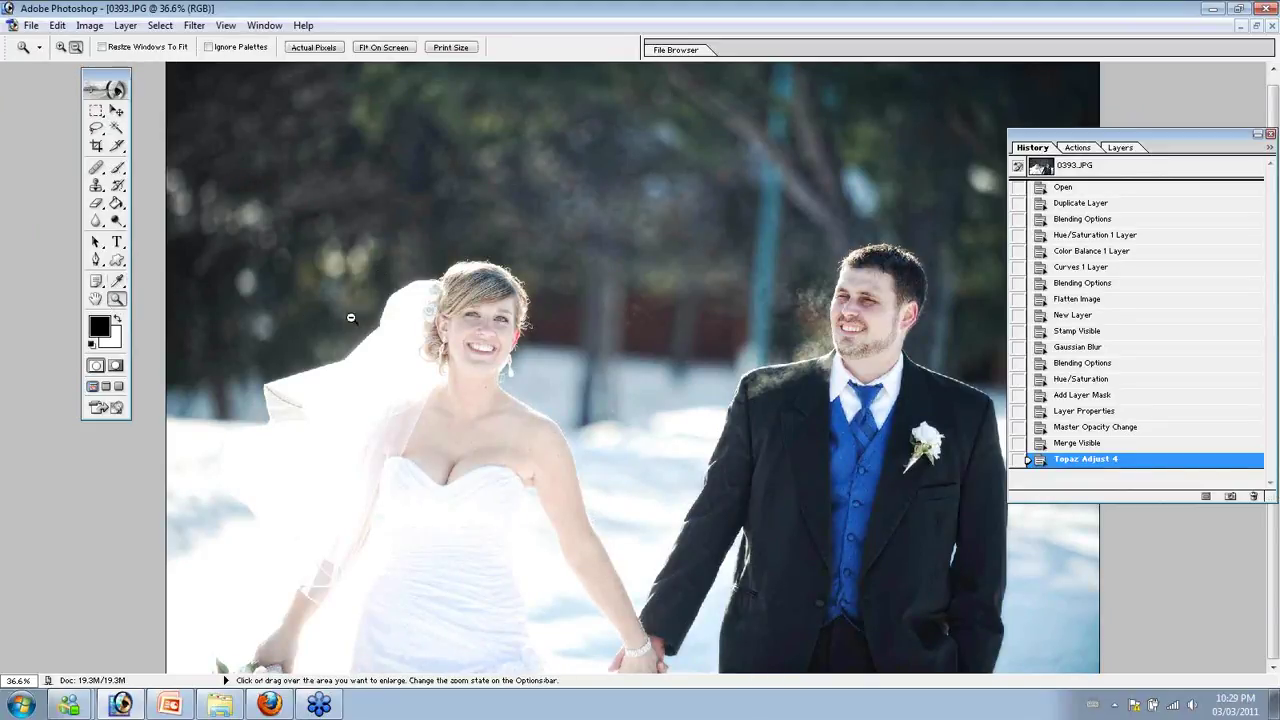
{"action": "left_click", "coordinate": [491, 363], "text": "alt"}
{"action": "left_click", "coordinate": [466, 337], "text": "alt"}
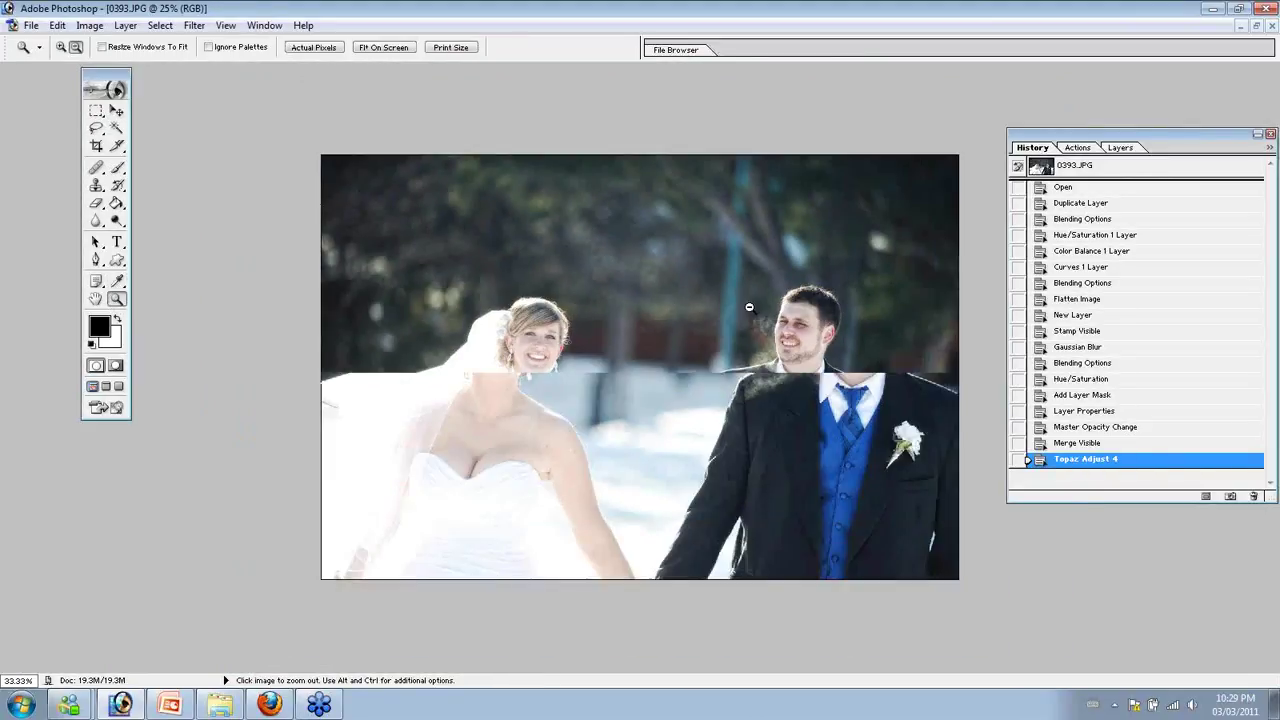
Duplicate the Background layer and set the copy's blending mode to Multiply
{"action": "left_click", "coordinate": [1120, 147]}
{"action": "left_click_drag", "start_coordinate": [1150, 205], "coordinate": [1230, 494]}
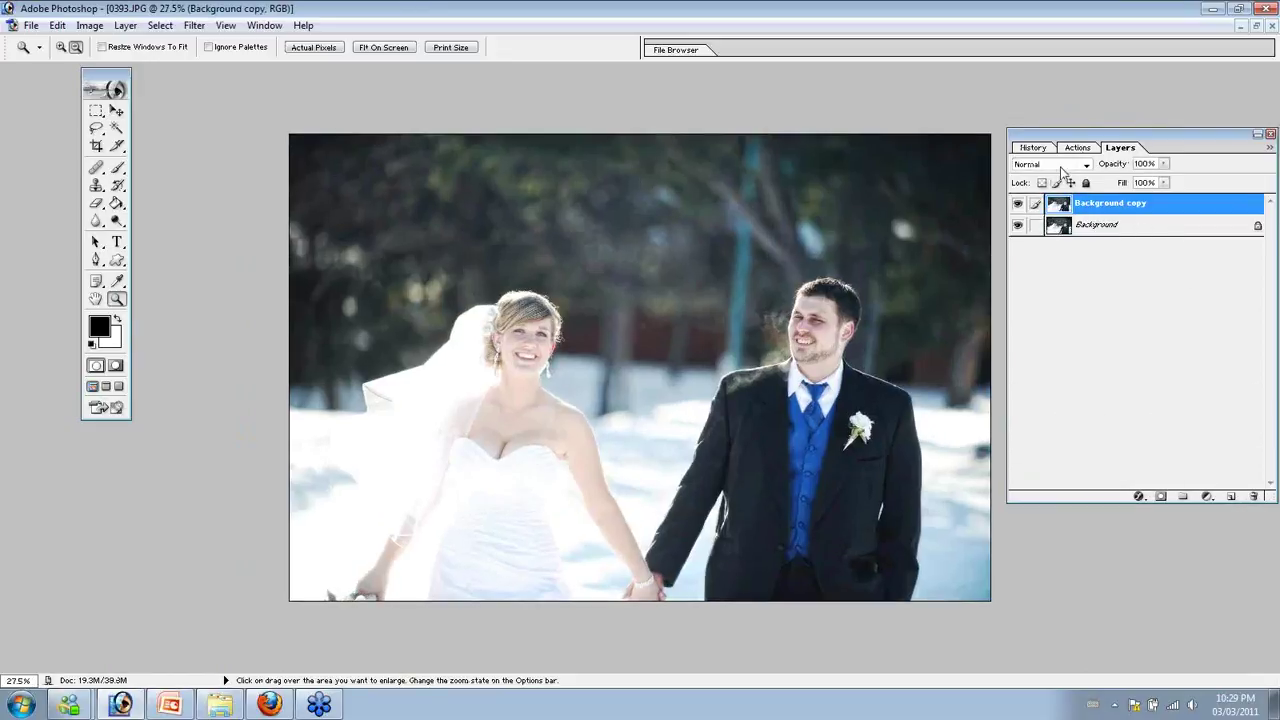
{"action": "left_click", "coordinate": [1086, 164]}
{"action": "left_click", "coordinate": [1052, 215]}
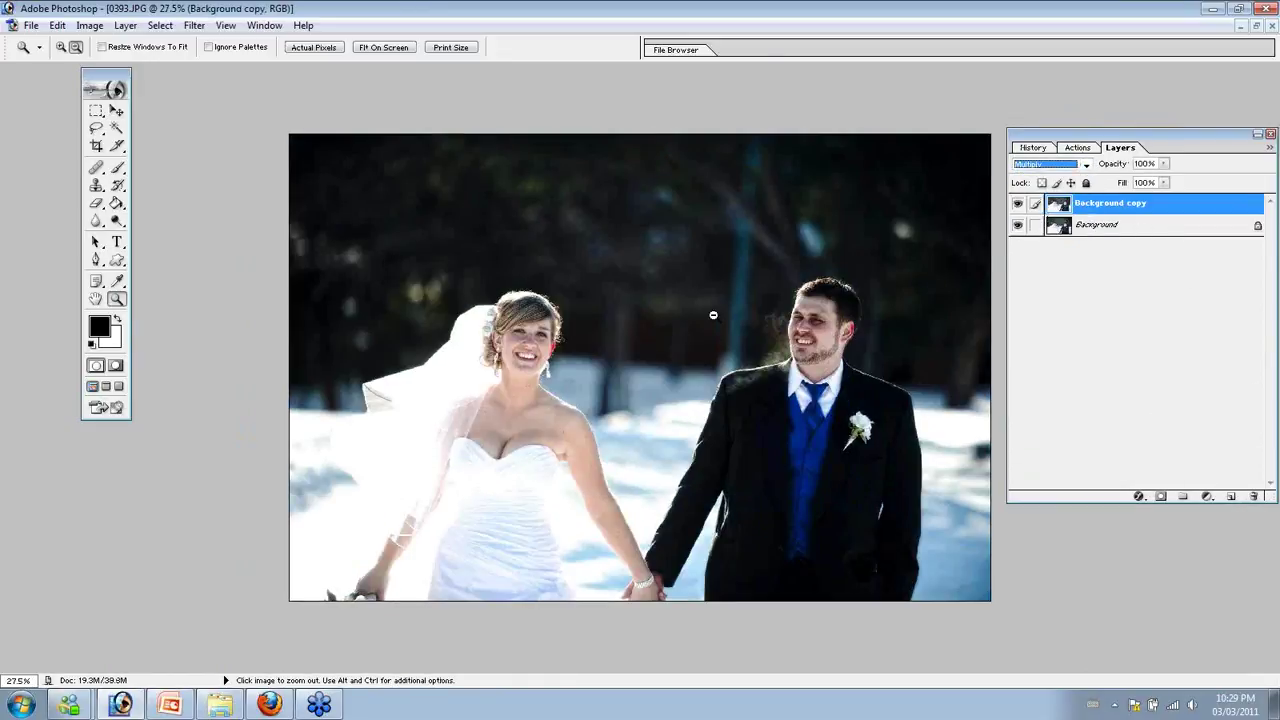
Erase the Multiply layer over the couple and central background with a 1411 px Eraser at 37% opacity, and merge the visible layers
{"action": "left_click", "coordinate": [96, 204]}
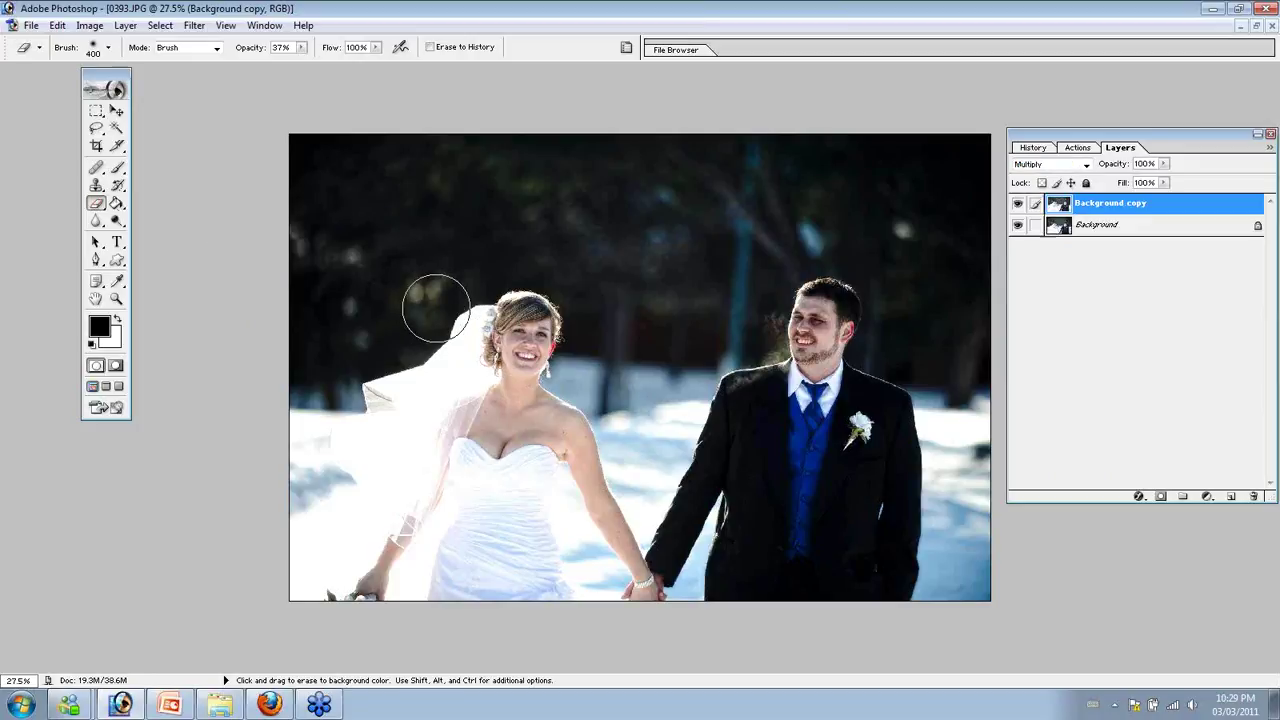
{"action": "left_click", "coordinate": [108, 47]}
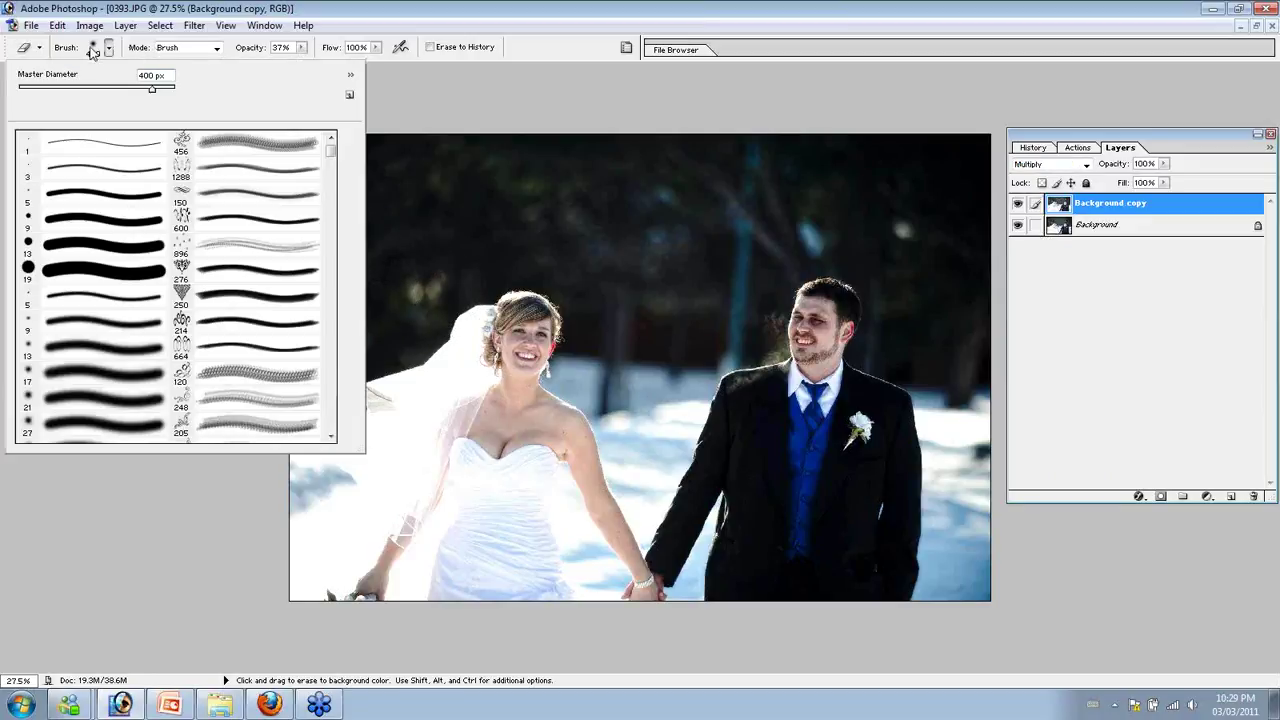
{"action": "left_click_drag", "start_coordinate": [156, 89], "coordinate": [161, 90]}
{"action": "left_click", "coordinate": [560, 325]}
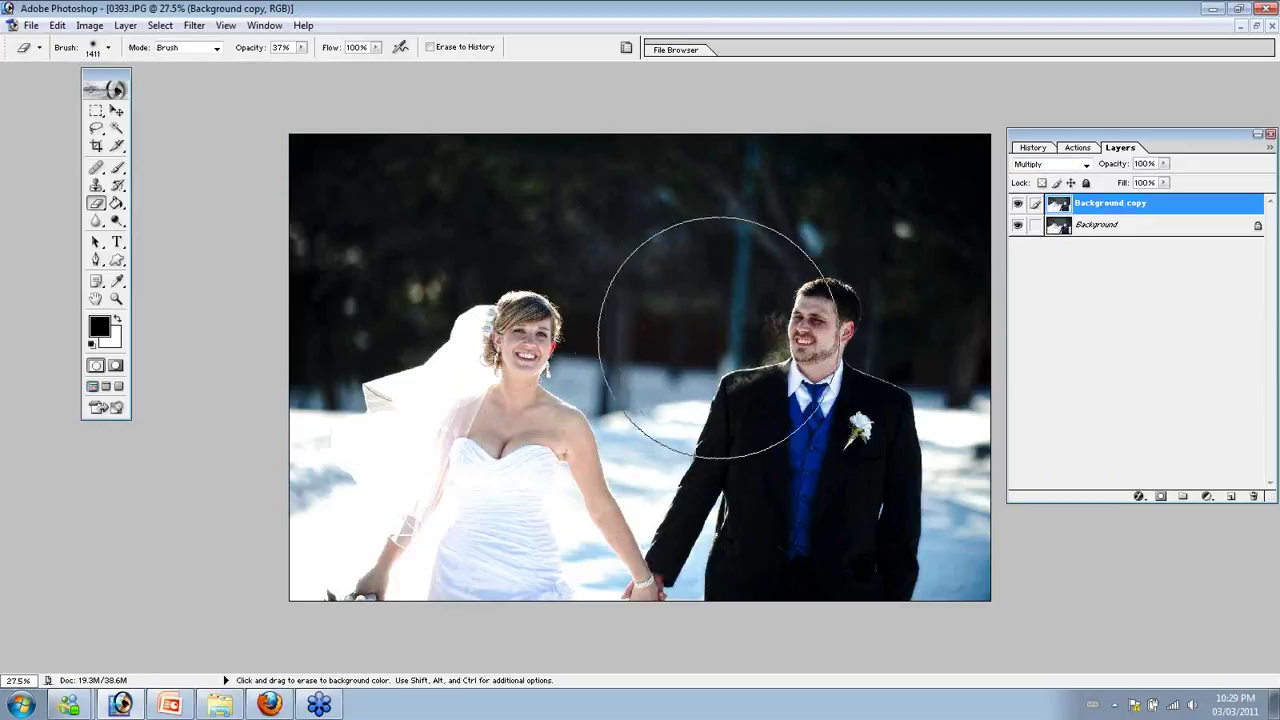
{"action": "mouse_move", "coordinate": [517, 313]}
{"action": "left_mouse_down"}
{"action": "mouse_move", "coordinate": [780, 383]}
{"action": "mouse_move", "coordinate": [617, 340]}
{"action": "mouse_move", "coordinate": [637, 386]}
{"action": "mouse_move", "coordinate": [687, 321]}
{"action": "mouse_move", "coordinate": [974, 283]}
{"action": "mouse_move", "coordinate": [857, 260]}
{"action": "left_mouse_up"}
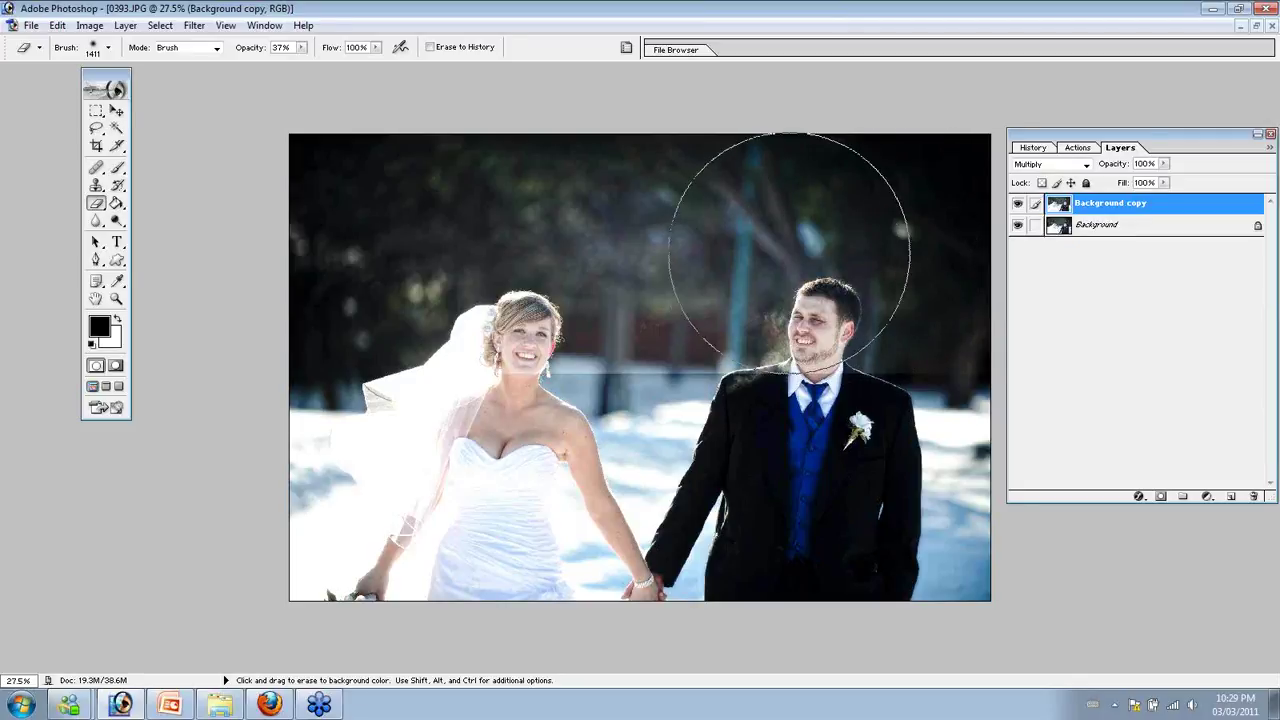
{"action": "mouse_move", "coordinate": [814, 407]}
{"action": "left_mouse_down"}
{"action": "mouse_move", "coordinate": [614, 451]}
{"action": "mouse_move", "coordinate": [357, 629]}
{"action": "left_mouse_up"}
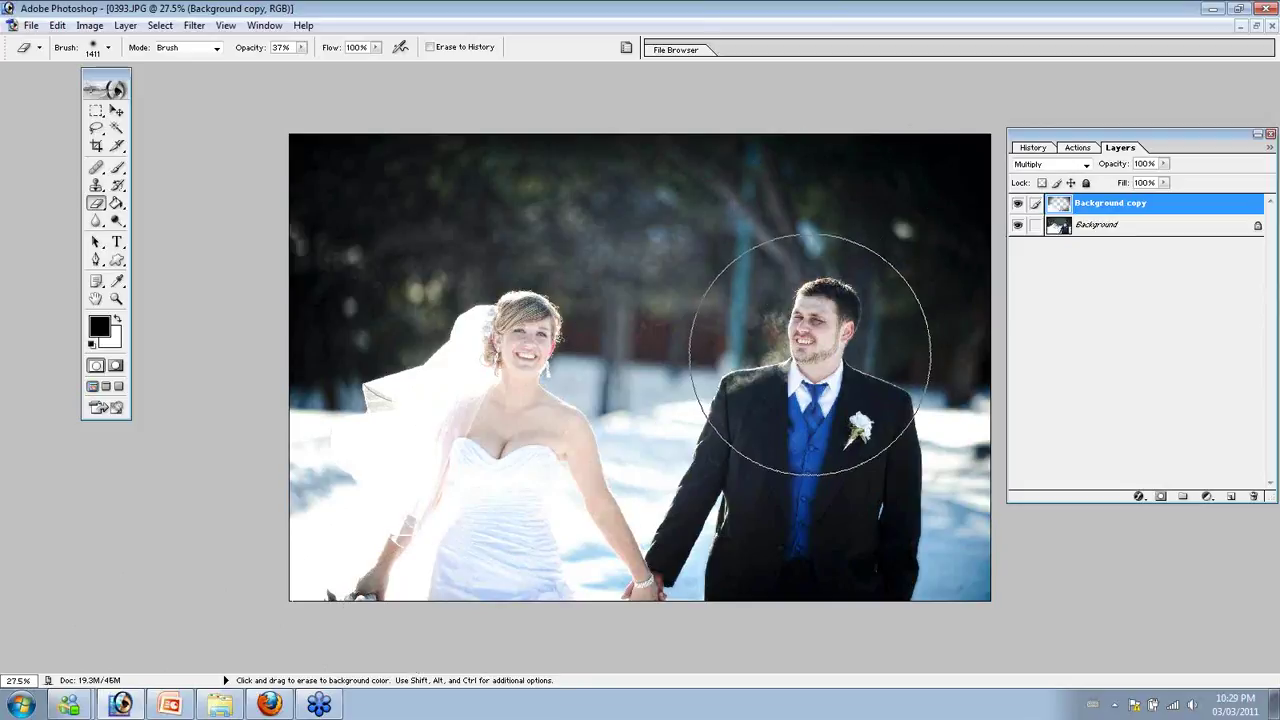
{"action": "left_click", "coordinate": [1256, 25]}
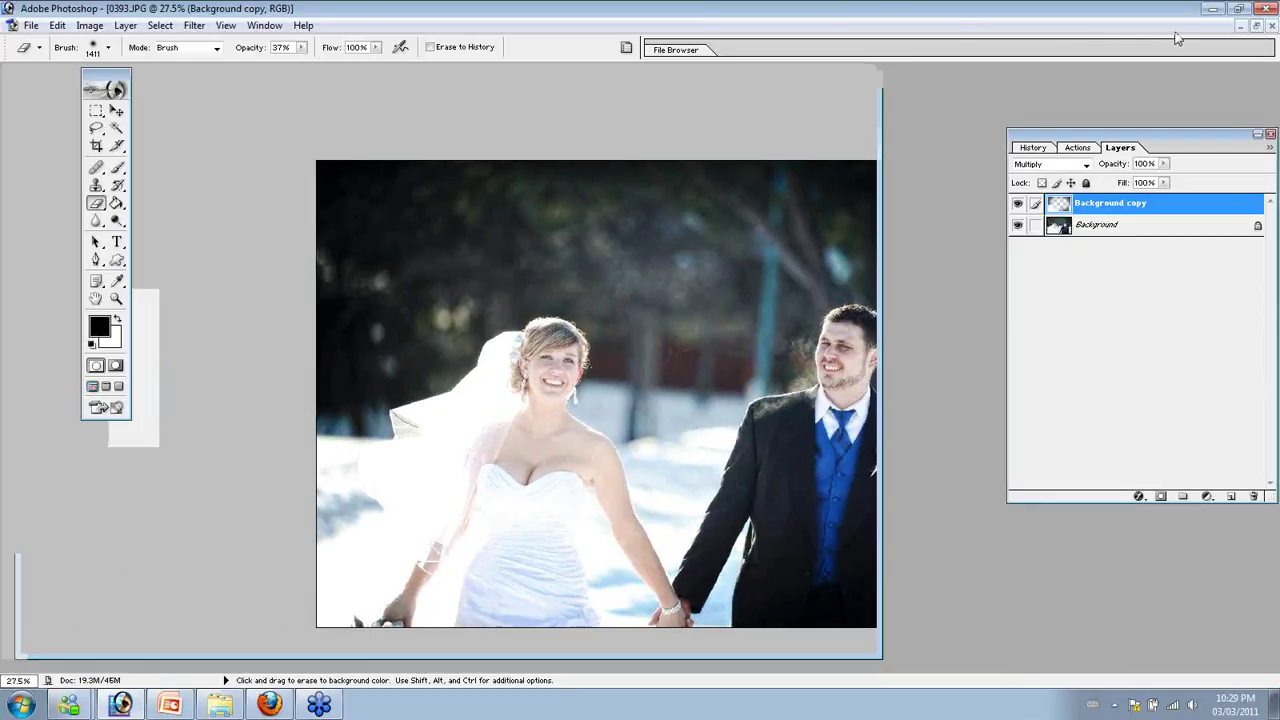
{"action": "key", "text": "shift+ctrl+e"}
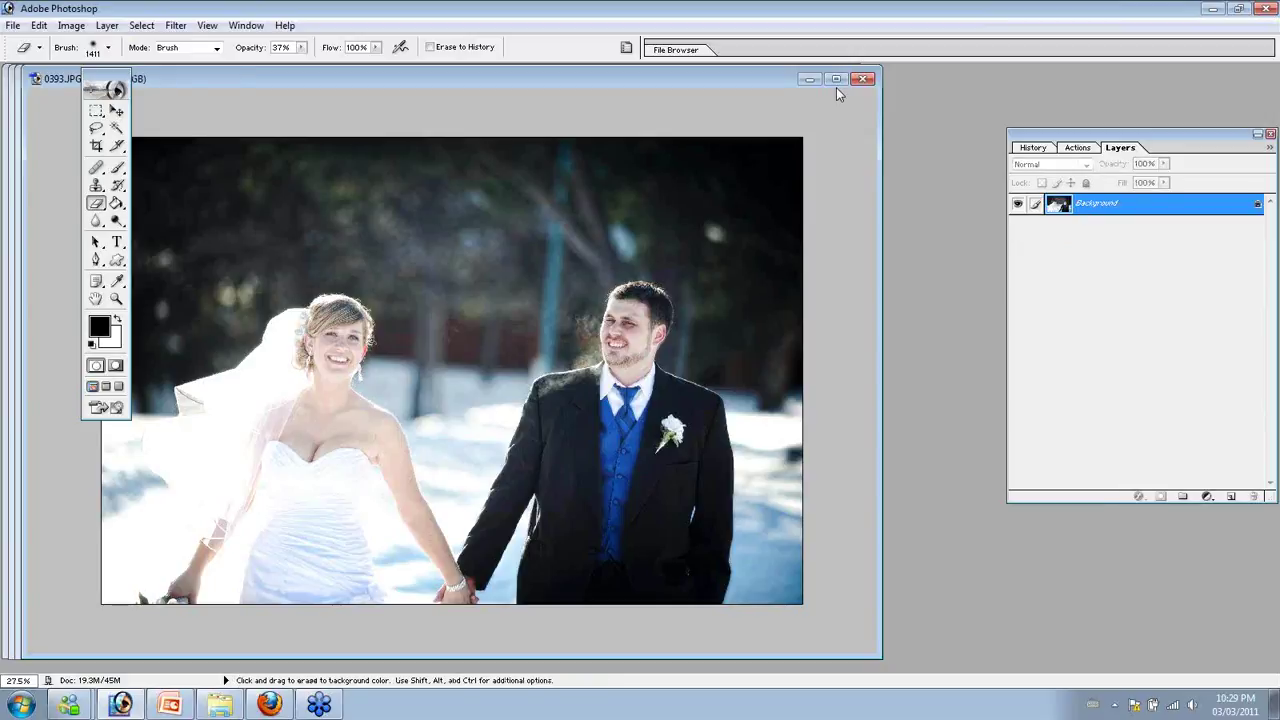
Colorize the merged photo in sepia with Hue/Saturation, using a hue of 25
{"action": "key", "text": "ctrl+u"}
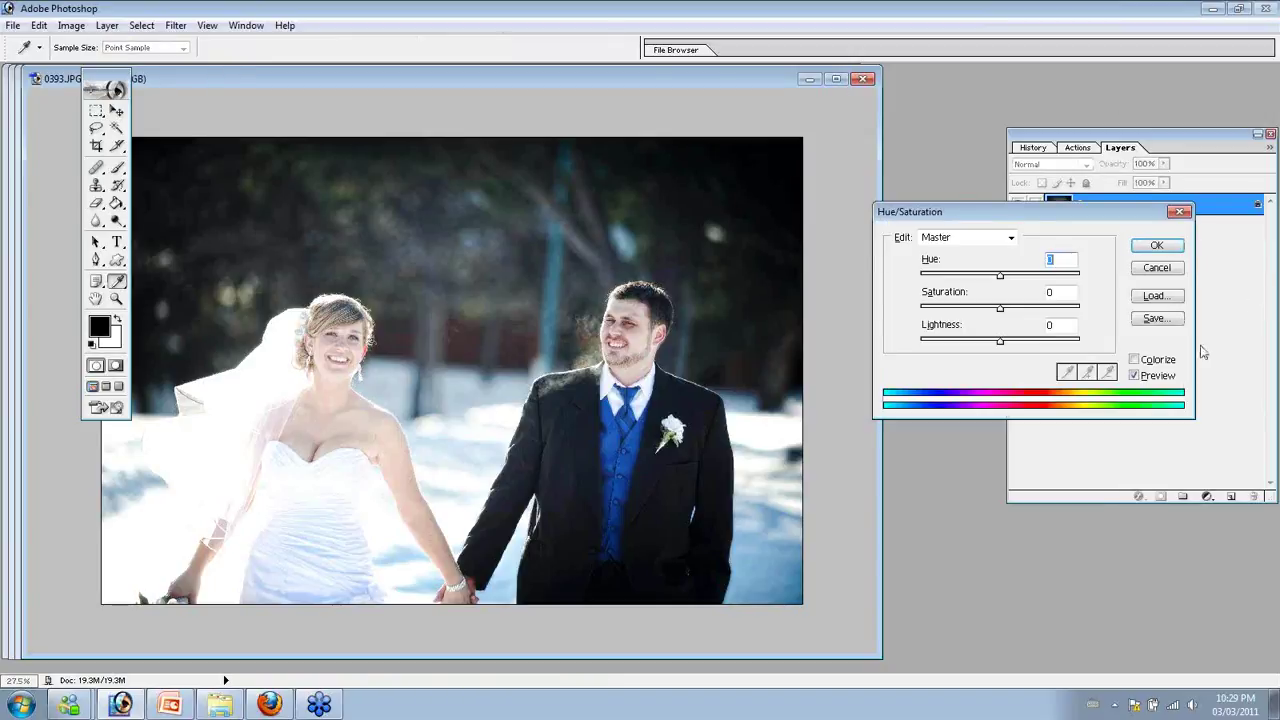
{"action": "left_click", "coordinate": [1145, 357]}
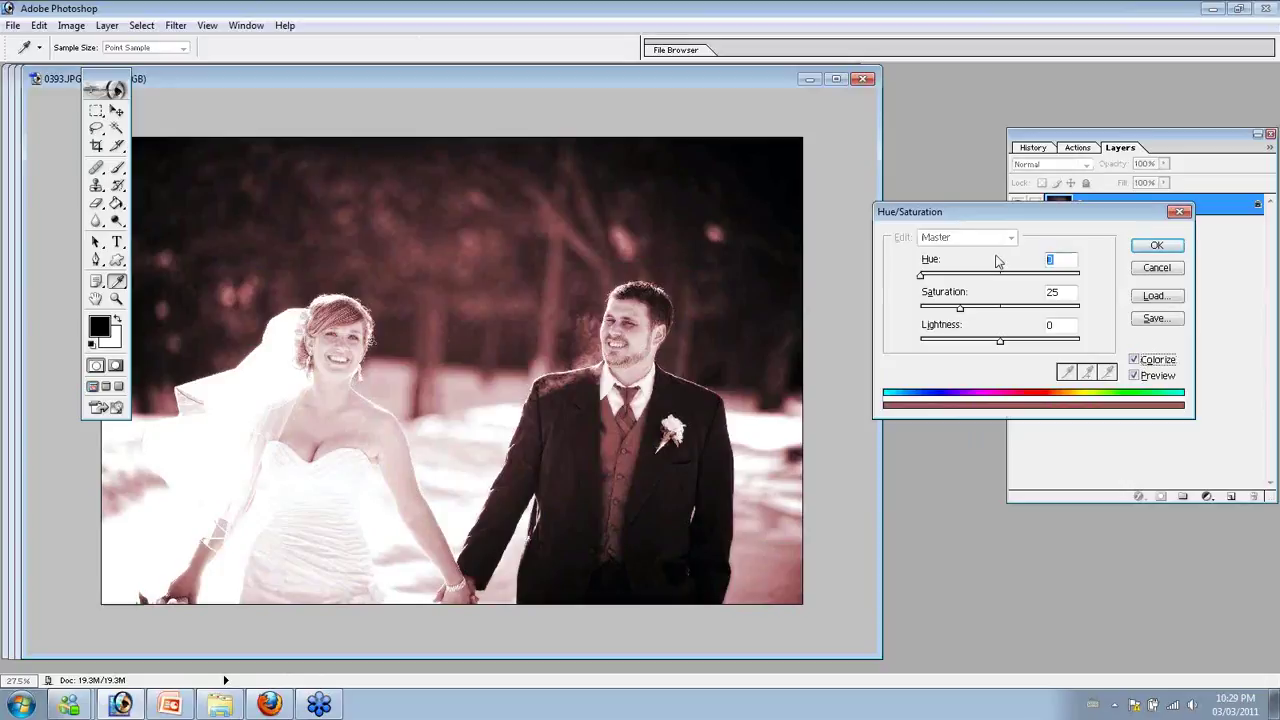
{"action": "type", "text": "25"}
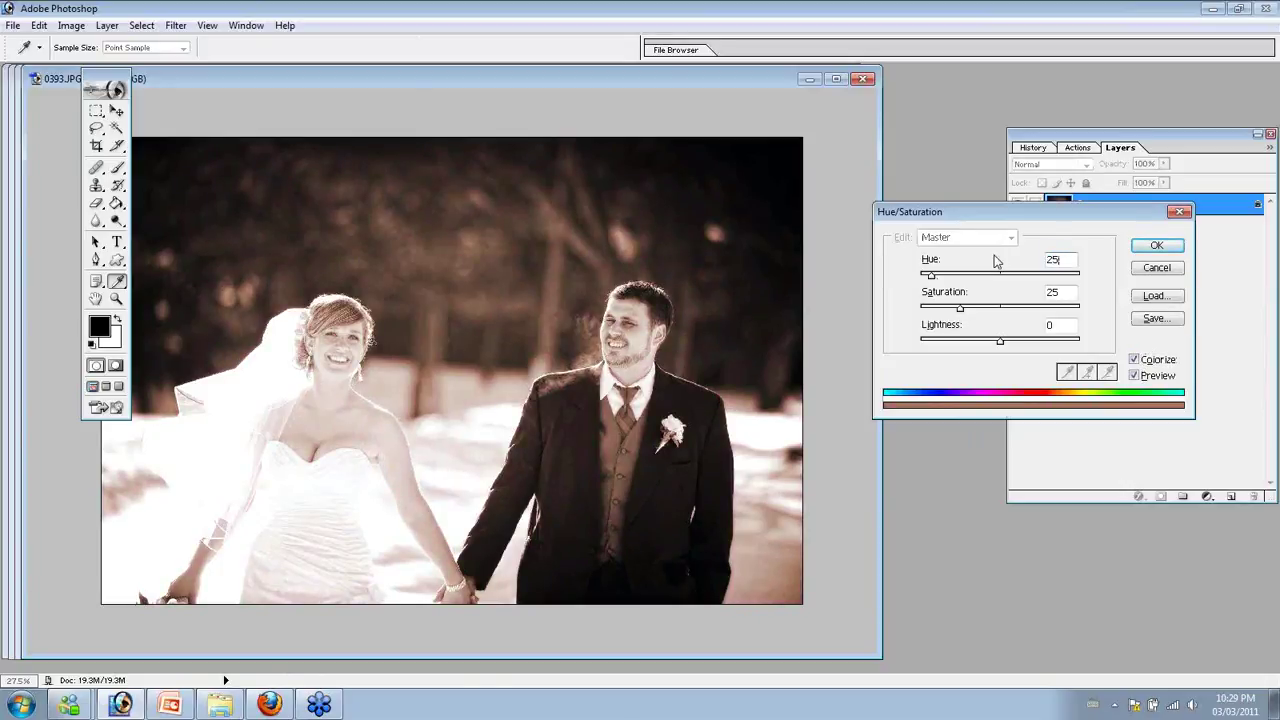
{"action": "key", "text": "Return"}
{"action": "key", "text": "e"}
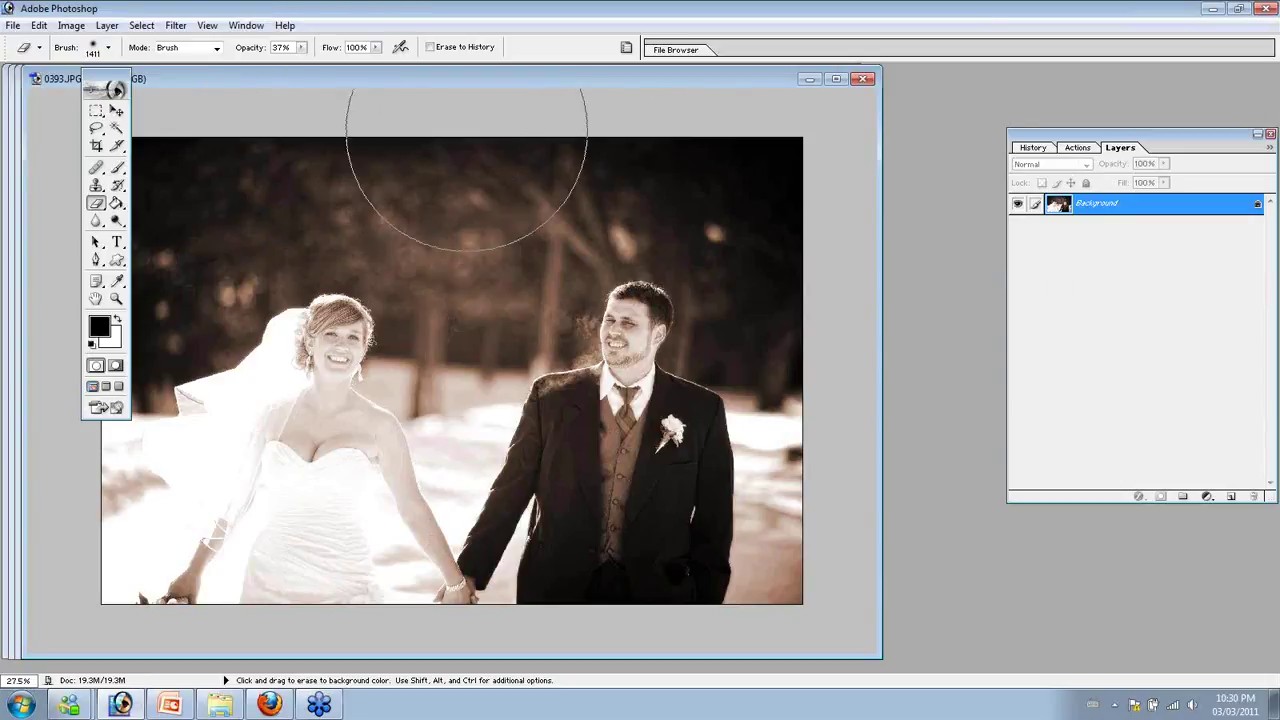
Repeat the Hue/Saturation Colorize adjustment with a hue of 25 and undo the sepia tint
{"action": "key", "text": "i"}
{"action": "key", "text": "ctrl+u"}
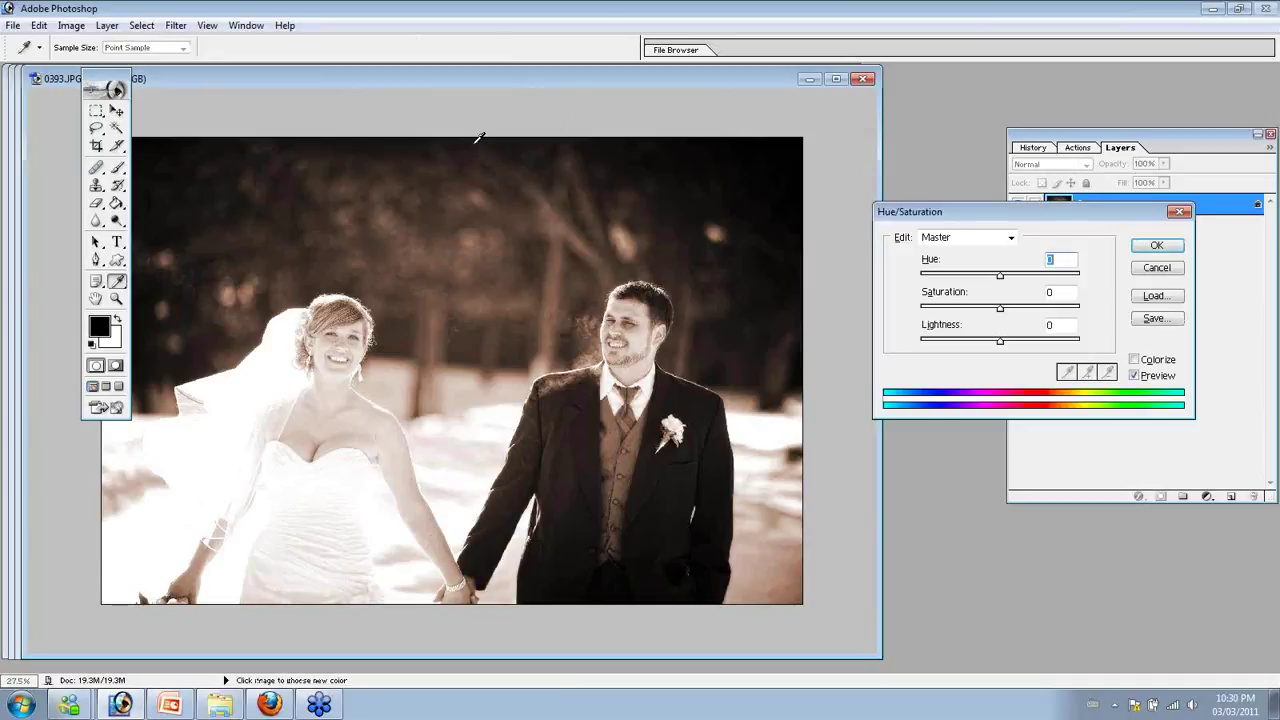
{"action": "left_click", "coordinate": [1134, 359]}
{"action": "left_click", "coordinate": [1056, 260]}
{"action": "type", "text": "25"}
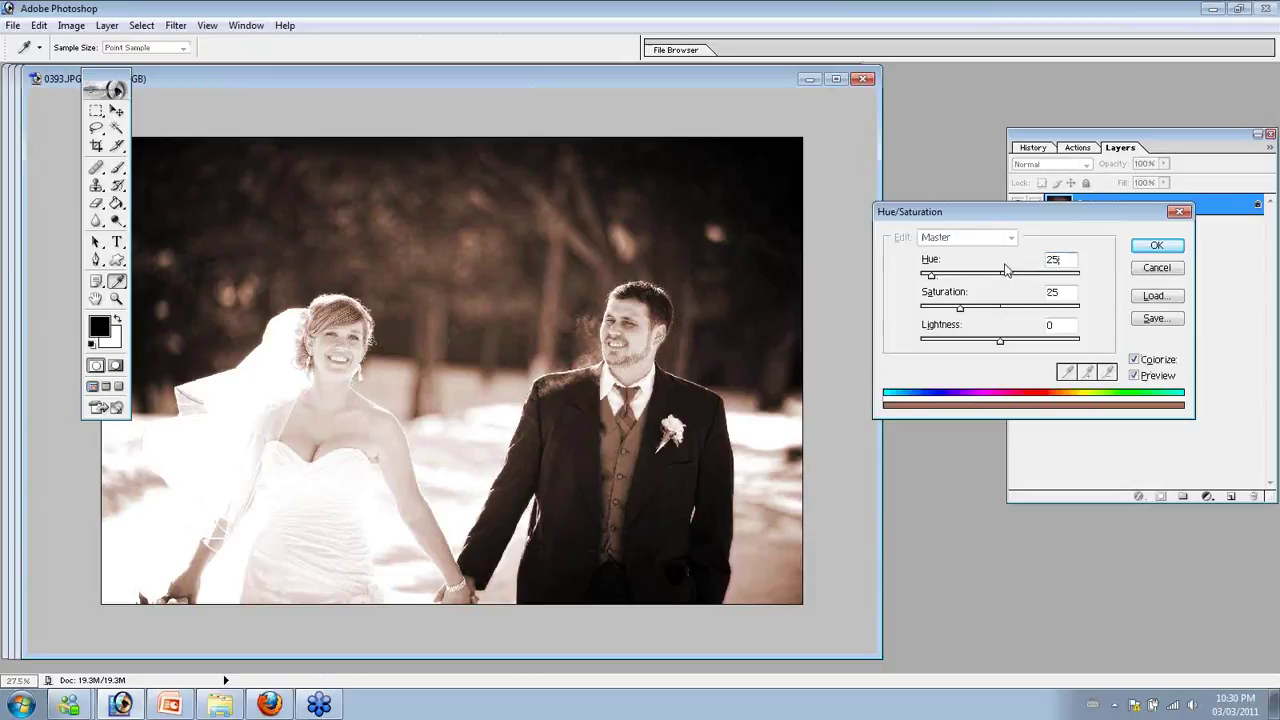
{"action": "key", "text": "Return"}
{"action": "key", "text": "e"}
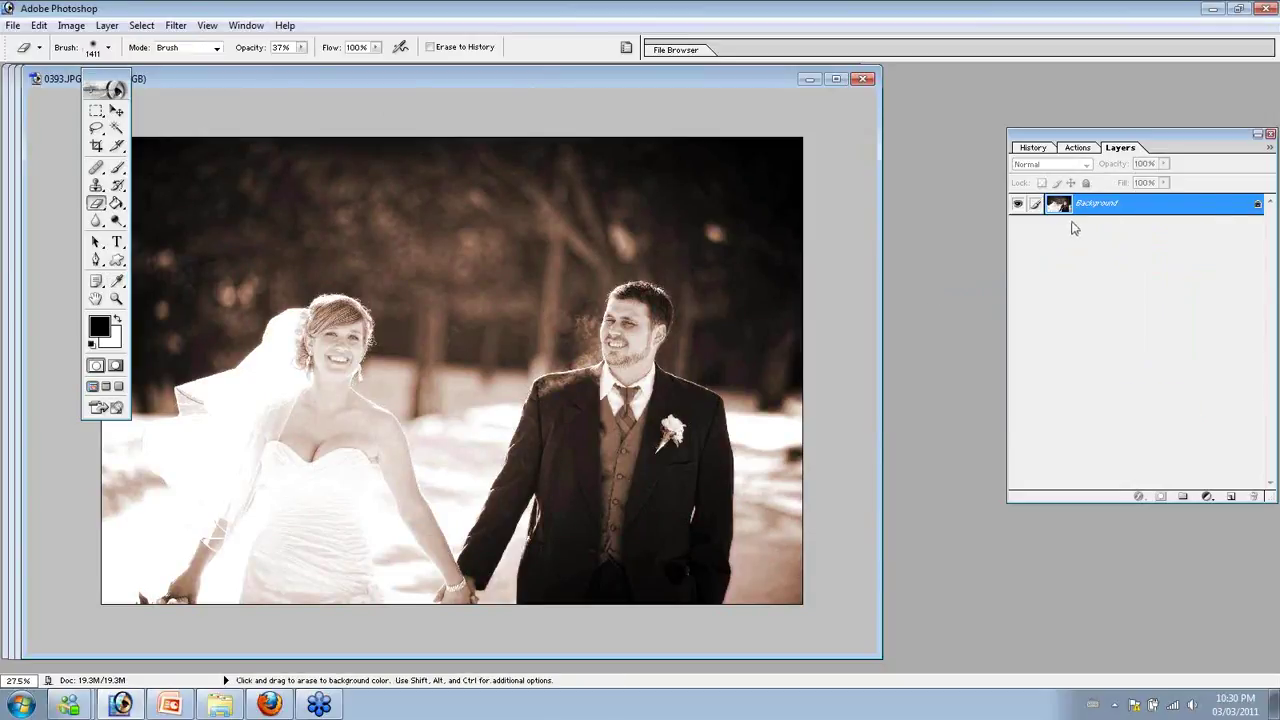
{"action": "key", "text": "ctrl+z"}
{"action": "key", "text": "i"}
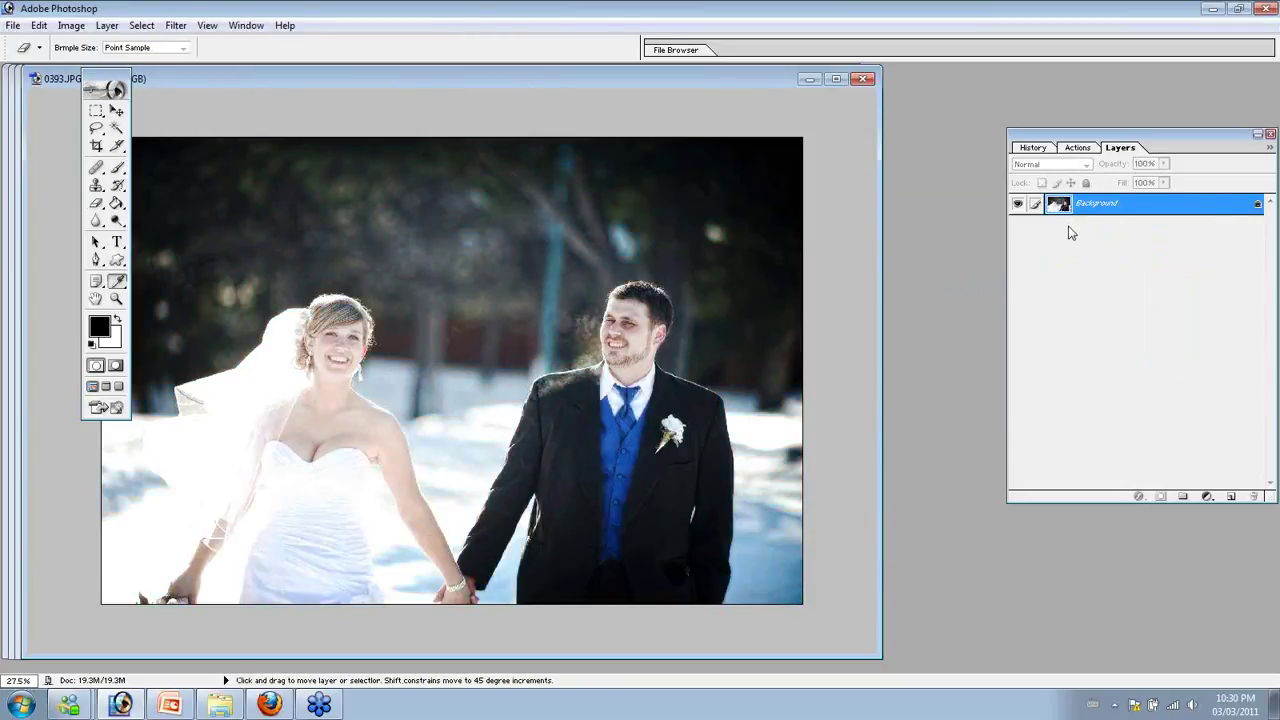
Colorize the snowy couple portrait in sepia with Hue/Saturation, using a hue of 30
{"action": "key", "text": "ctrl+u"}
{"action": "left_click", "coordinate": [1140, 360]}
{"action": "double_click", "coordinate": [1062, 259]}
{"action": "type", "text": "30"}
{"action": "key", "text": "Return"}
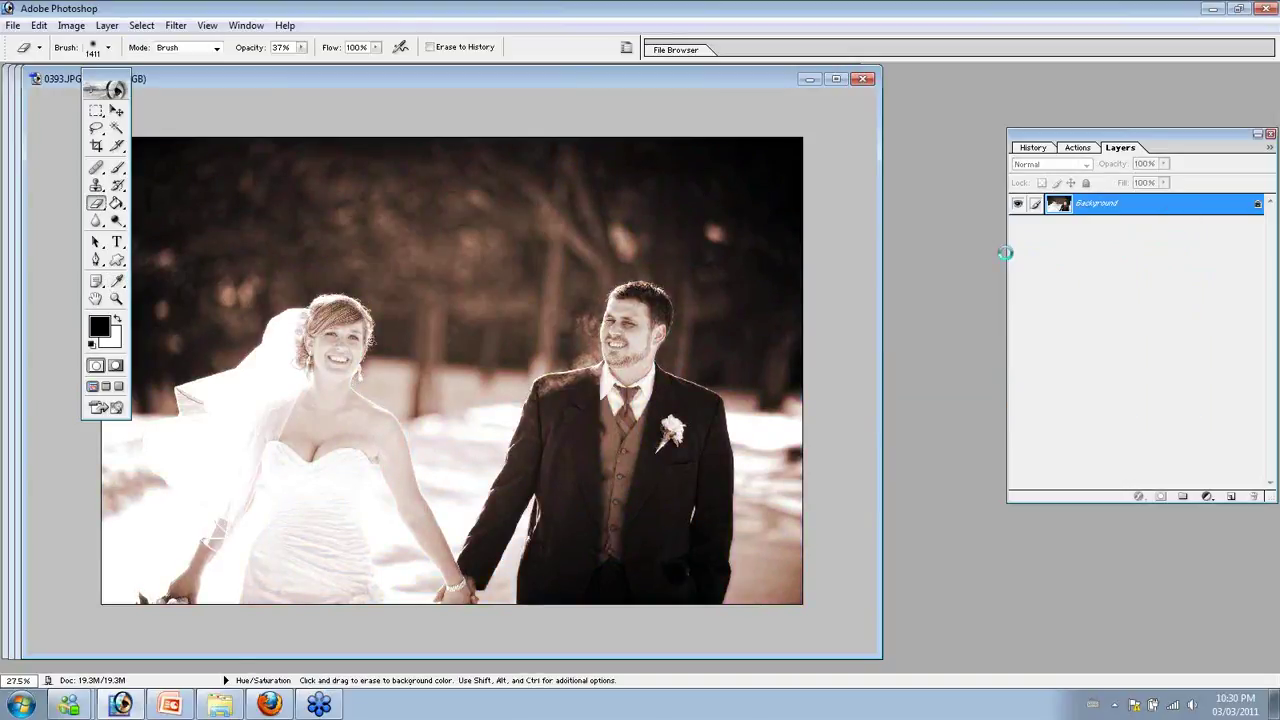
Fade the Hue/Saturation tint to a partial sepia that lets the original colours through, and close 0393.JPG
{"action": "left_click", "coordinate": [69, 27]}
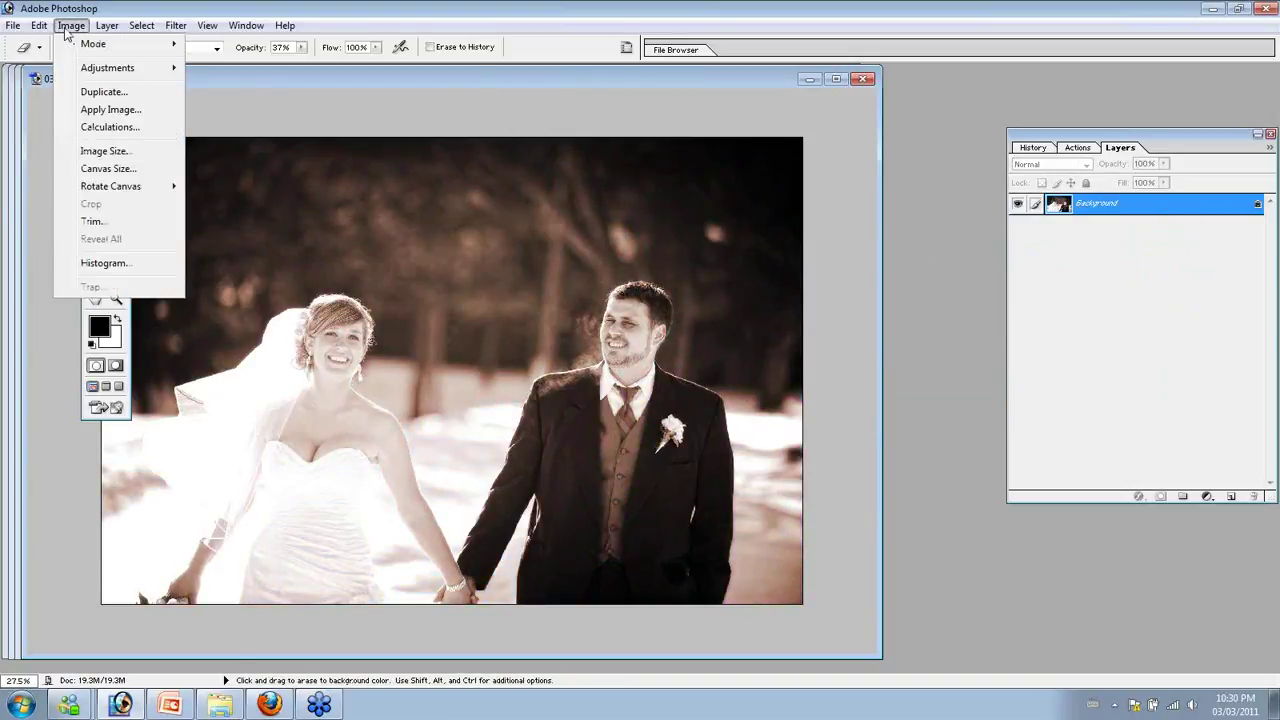
{"action": "mouse_move", "coordinate": [42, 27]}
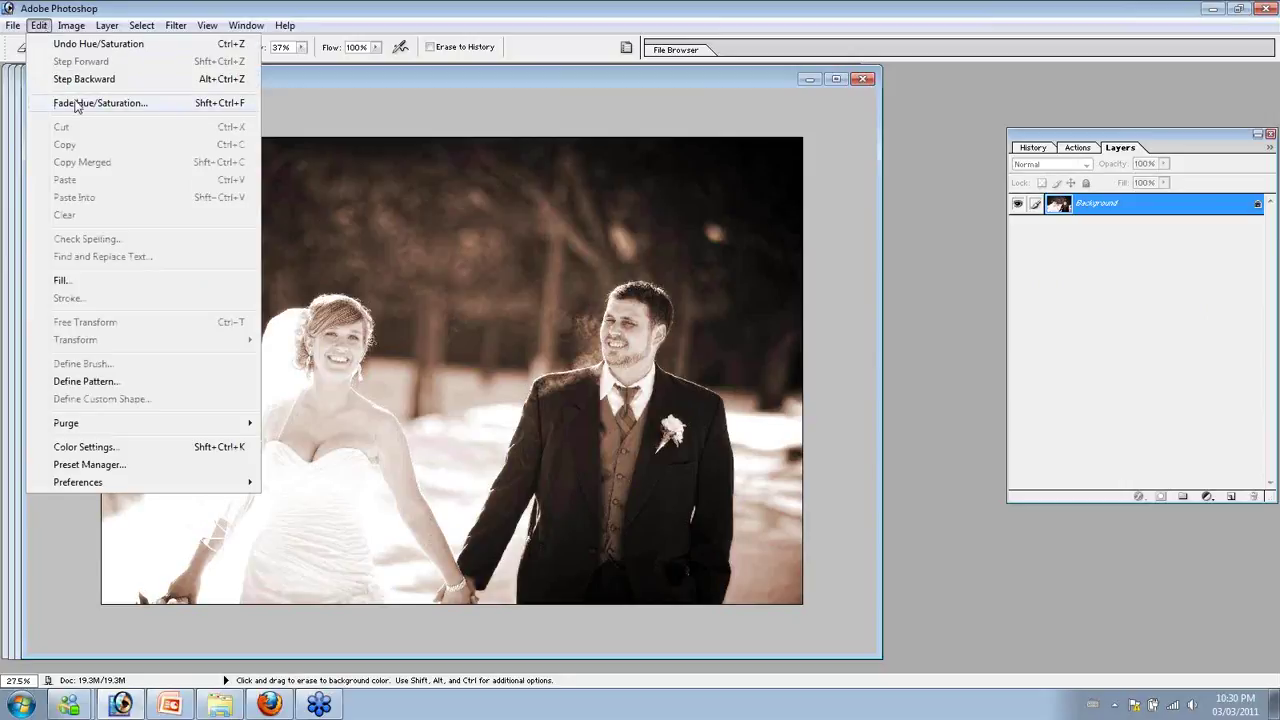
{"action": "left_click", "coordinate": [211, 103]}
{"action": "left_click", "coordinate": [609, 353]}
{"action": "key", "text": "Return"}
{"action": "key", "text": "e"}
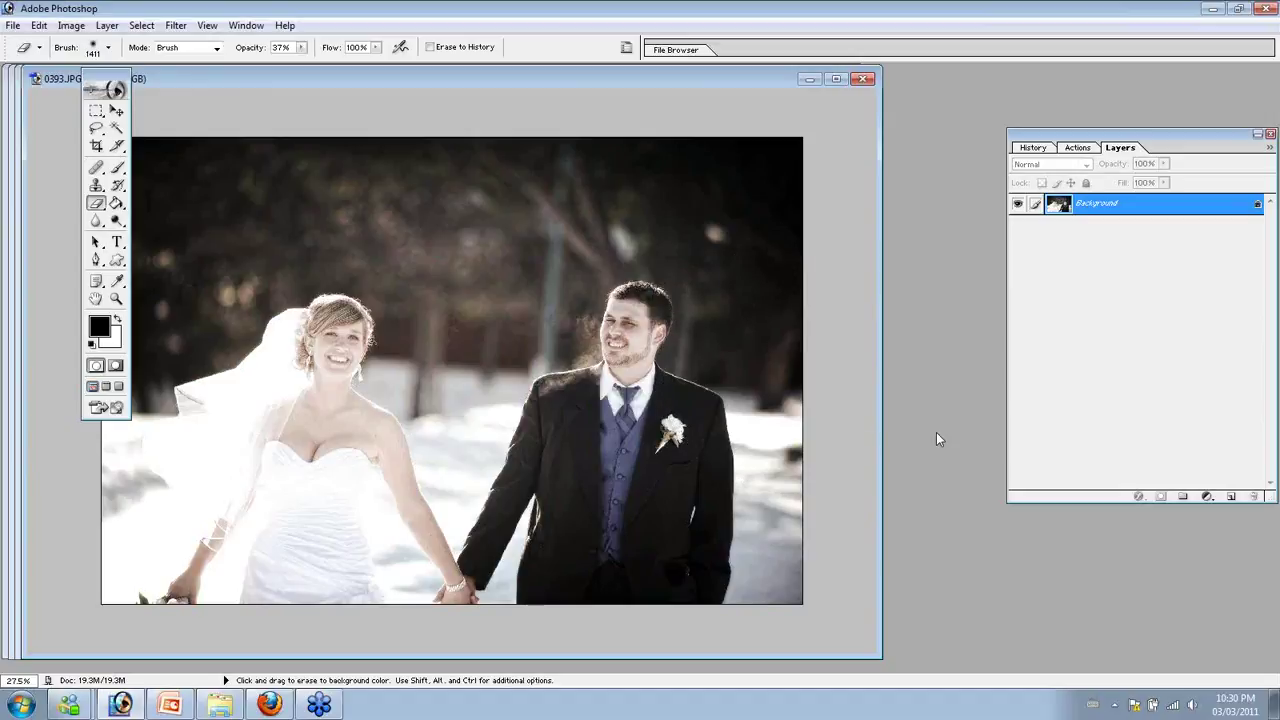
{"action": "left_click", "coordinate": [866, 78]}
{"action": "left_click", "coordinate": [662, 266]}
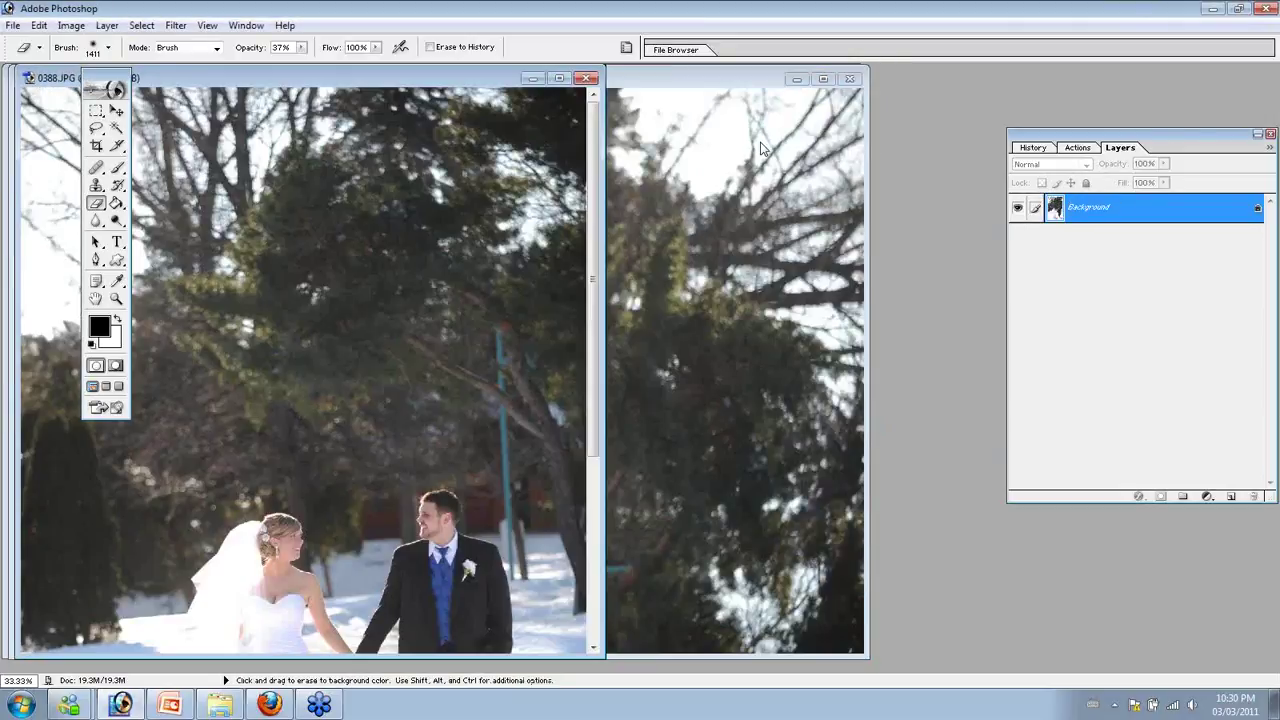
Turn 0388.JPG black and white by fully reducing its saturation with Hue/Saturation, leaving Colorize off
{"action": "key", "text": "ctrl+u"}
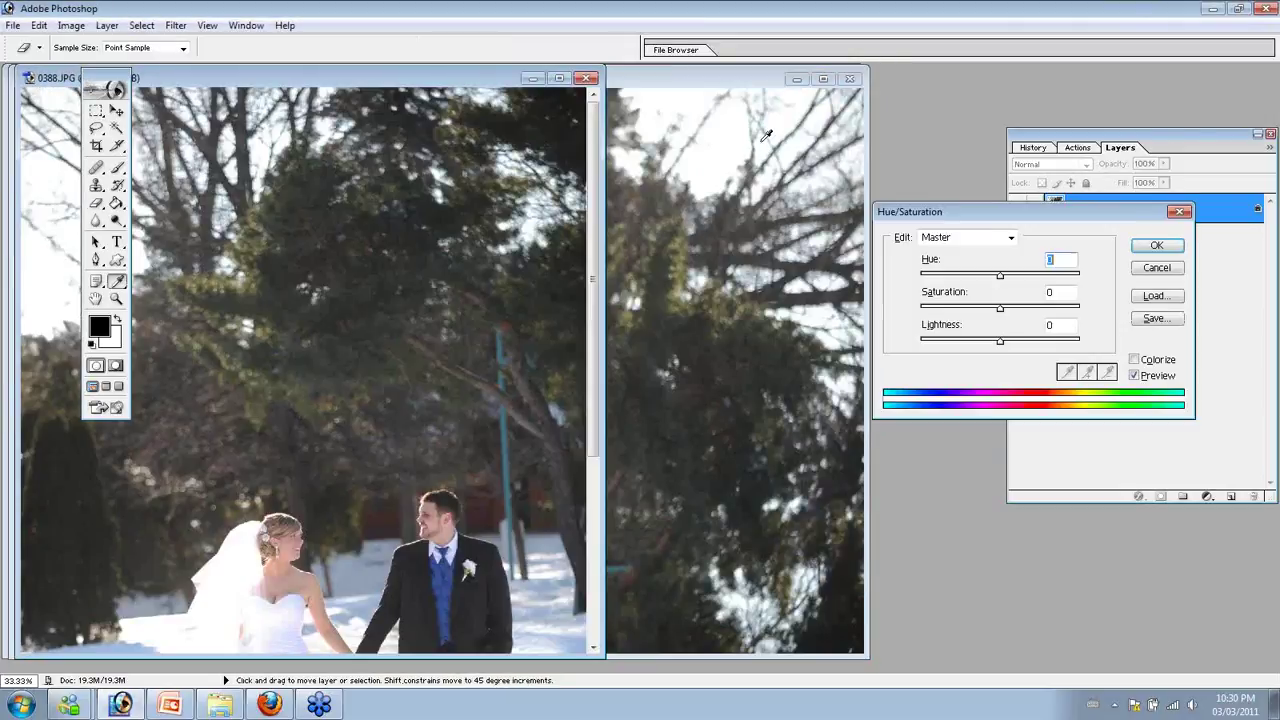
{"action": "left_click", "coordinate": [1135, 361]}
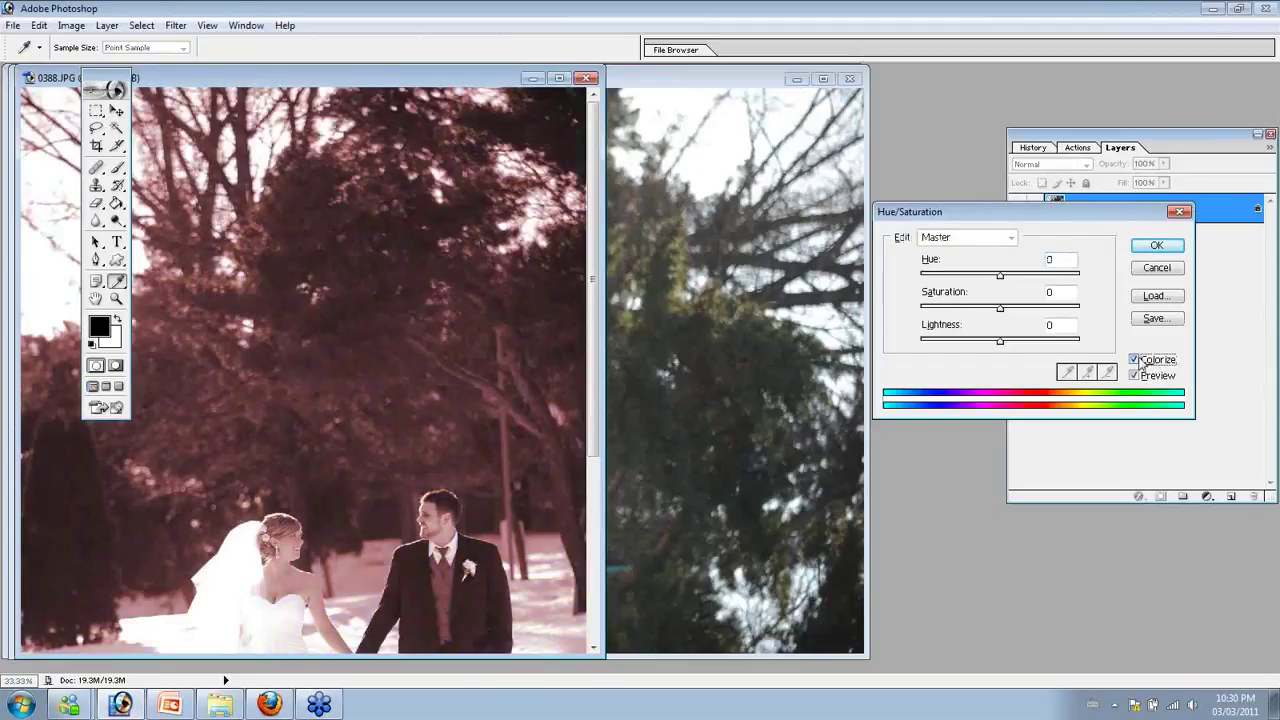
{"action": "left_click", "coordinate": [1135, 361]}
{"action": "left_click_drag", "start_coordinate": [1000, 308], "coordinate": [918, 308]}
{"action": "left_click", "coordinate": [1155, 246]}
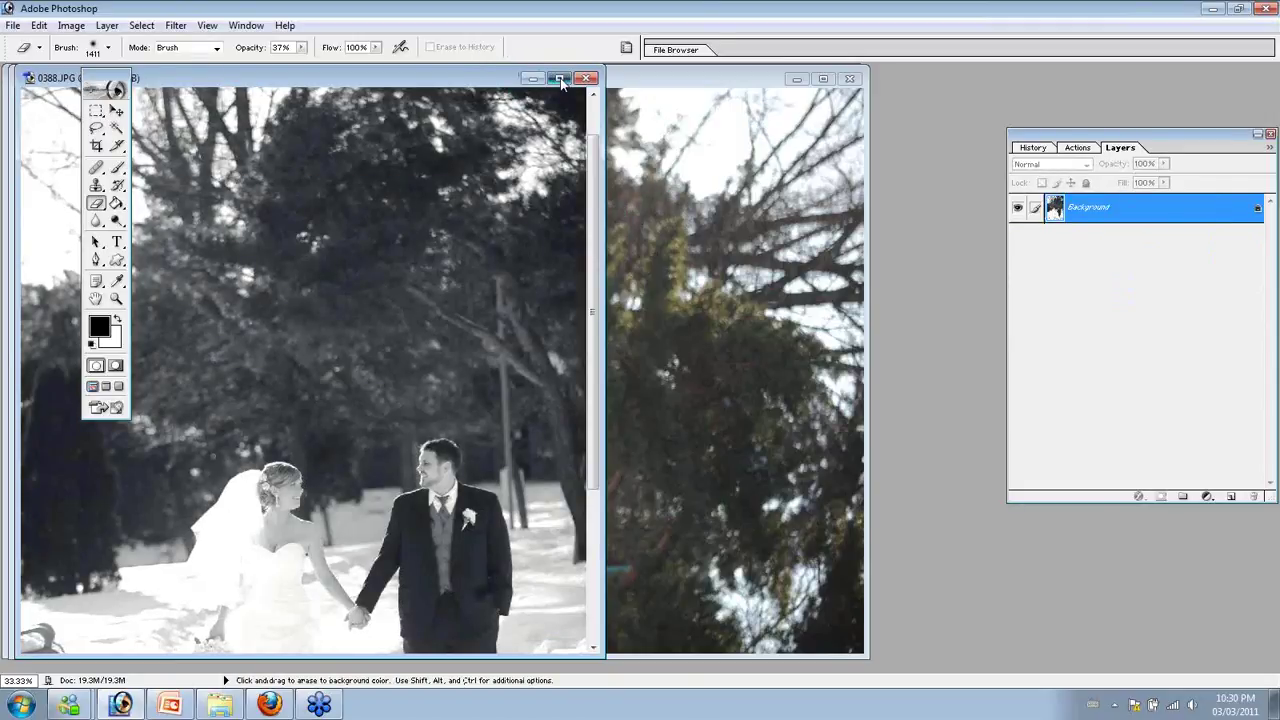
Maximize the black-and-white photo's window and darken its shadows and midtones slightly with Curves
{"action": "left_click", "coordinate": [561, 80]}
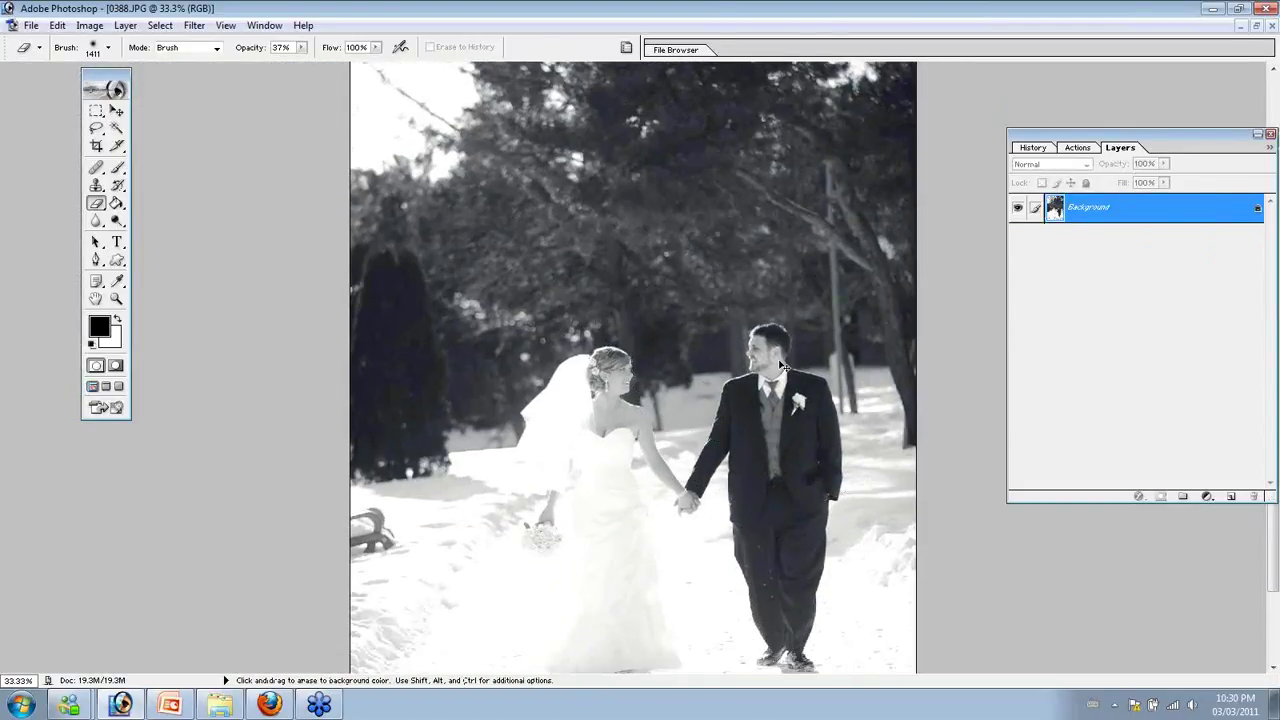
{"action": "key", "text": "ctrl+m"}
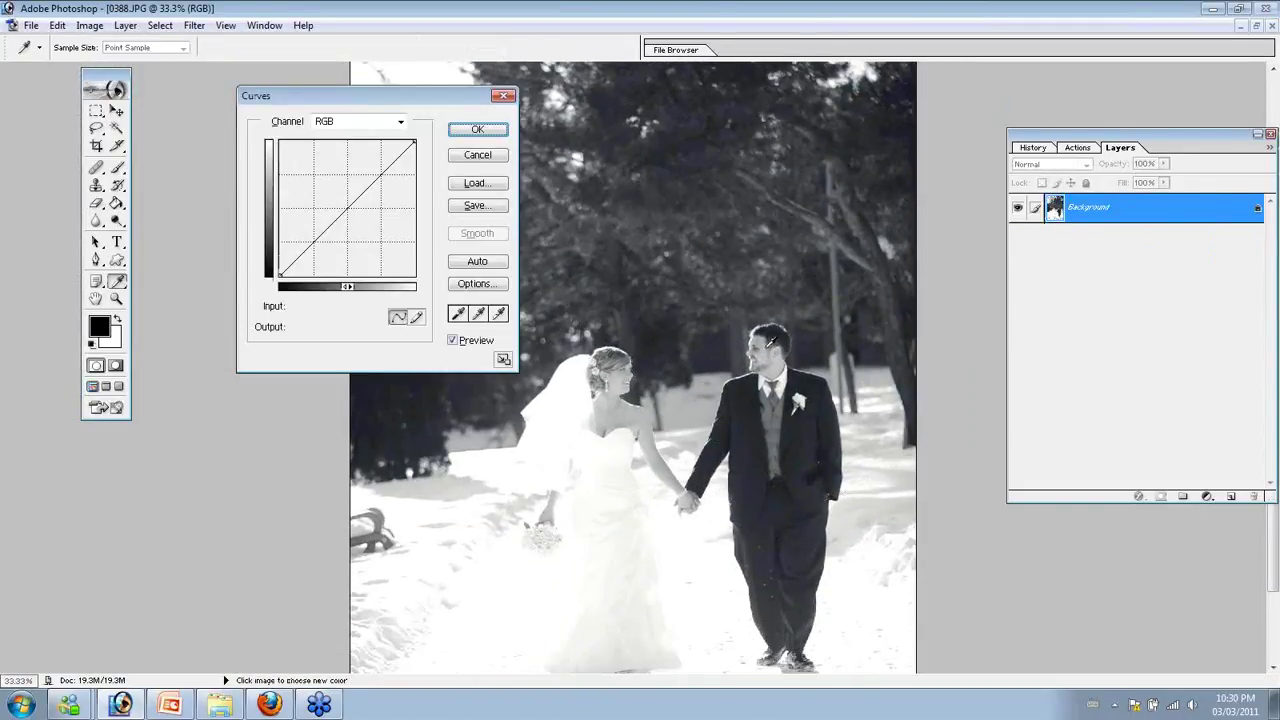
{"action": "left_click_drag", "start_coordinate": [323, 232], "coordinate": [323, 240]}
{"action": "left_click", "coordinate": [353, 210]}
{"action": "left_click", "coordinate": [460, 156]}
{"action": "key", "text": "e"}
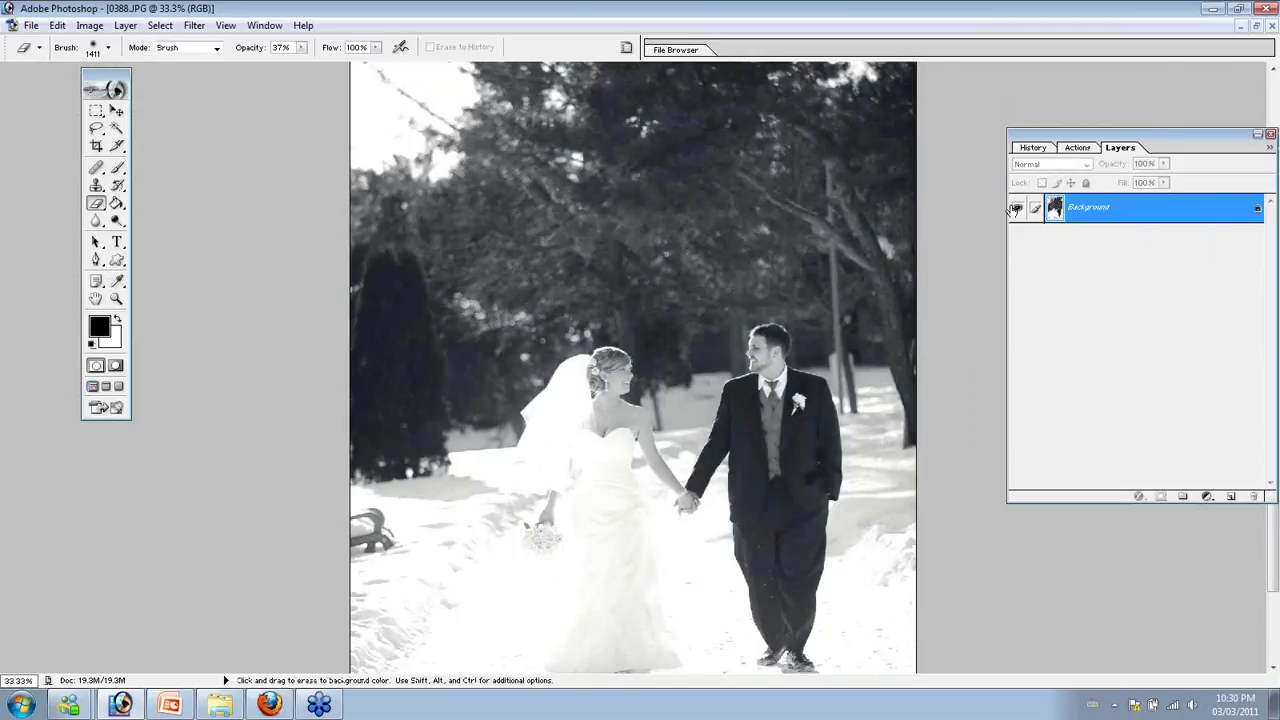
Restore 0388.JPG to a floating window and close the tree photo open directly behind it
{"action": "left_click", "coordinate": [1256, 25]}
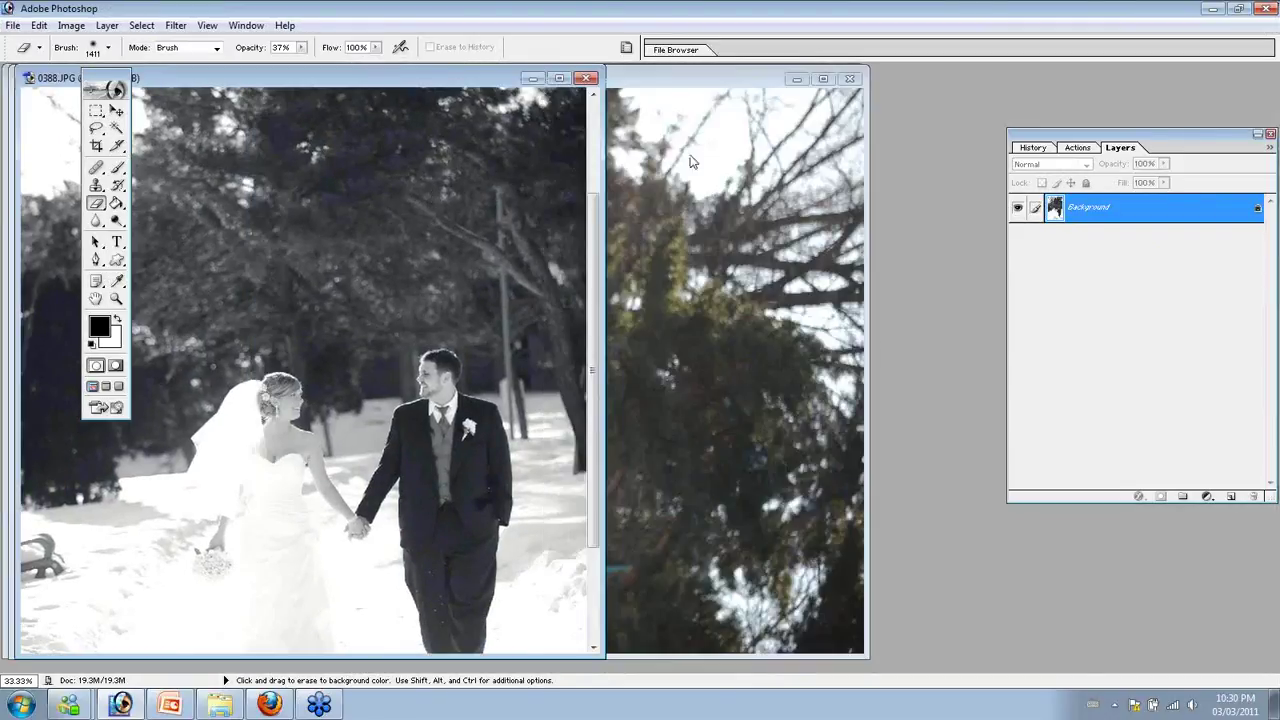
{"action": "left_click", "coordinate": [705, 190]}
{"action": "left_click", "coordinate": [862, 80]}
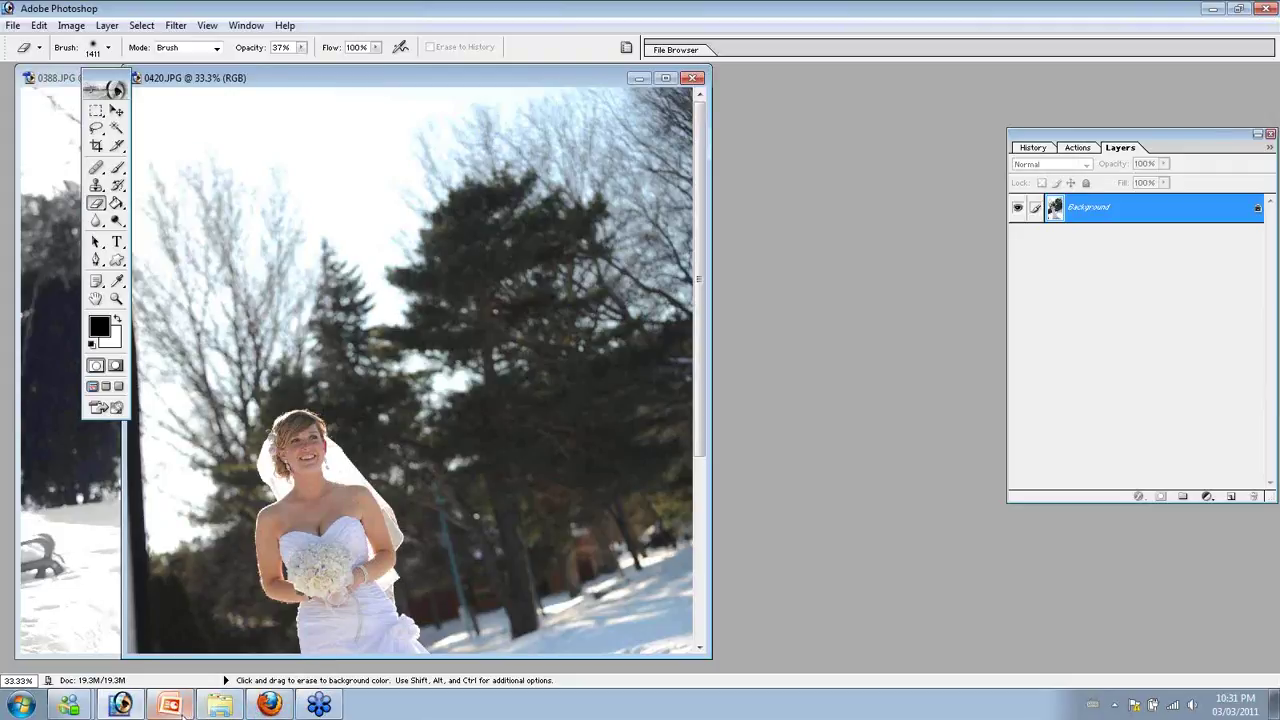
Switch to PowerPoint, play the slide show from the website address slide through the success rules slide, and end the show
{"action": "left_click", "coordinate": [172, 706]}
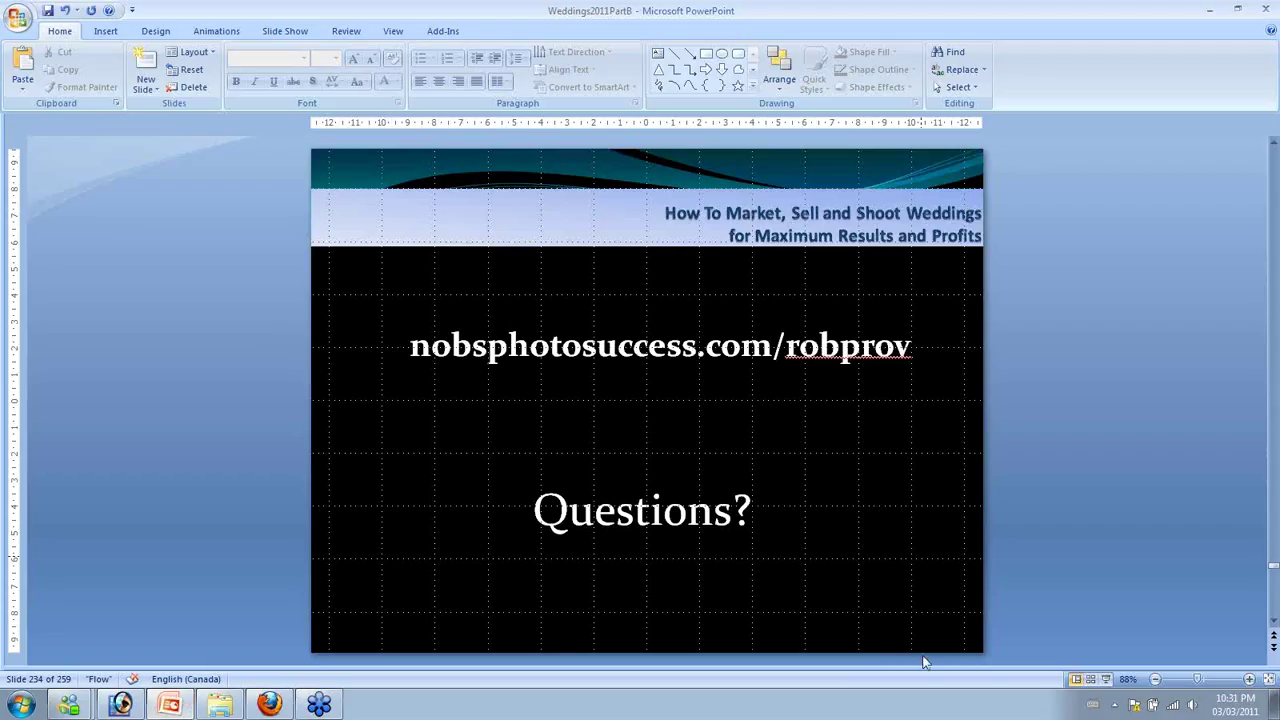
{"action": "left_click", "coordinate": [1105, 679]}
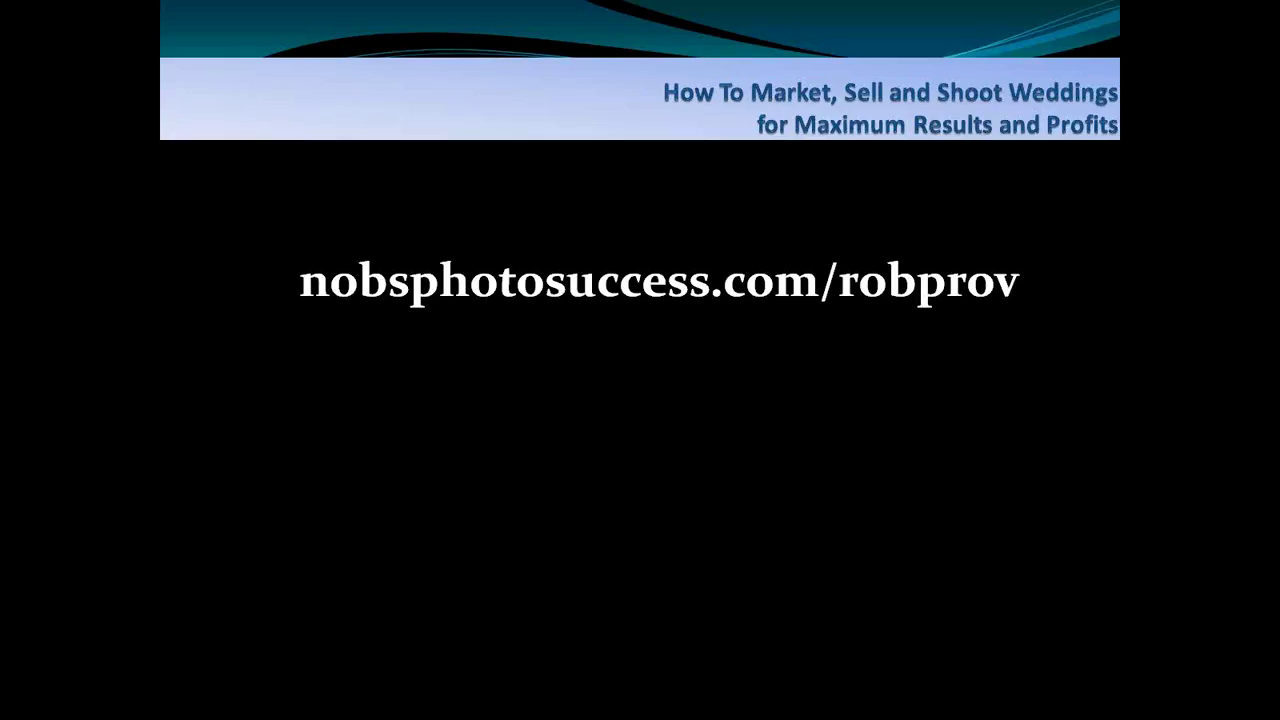
{"action": "key", "text": "Right"}
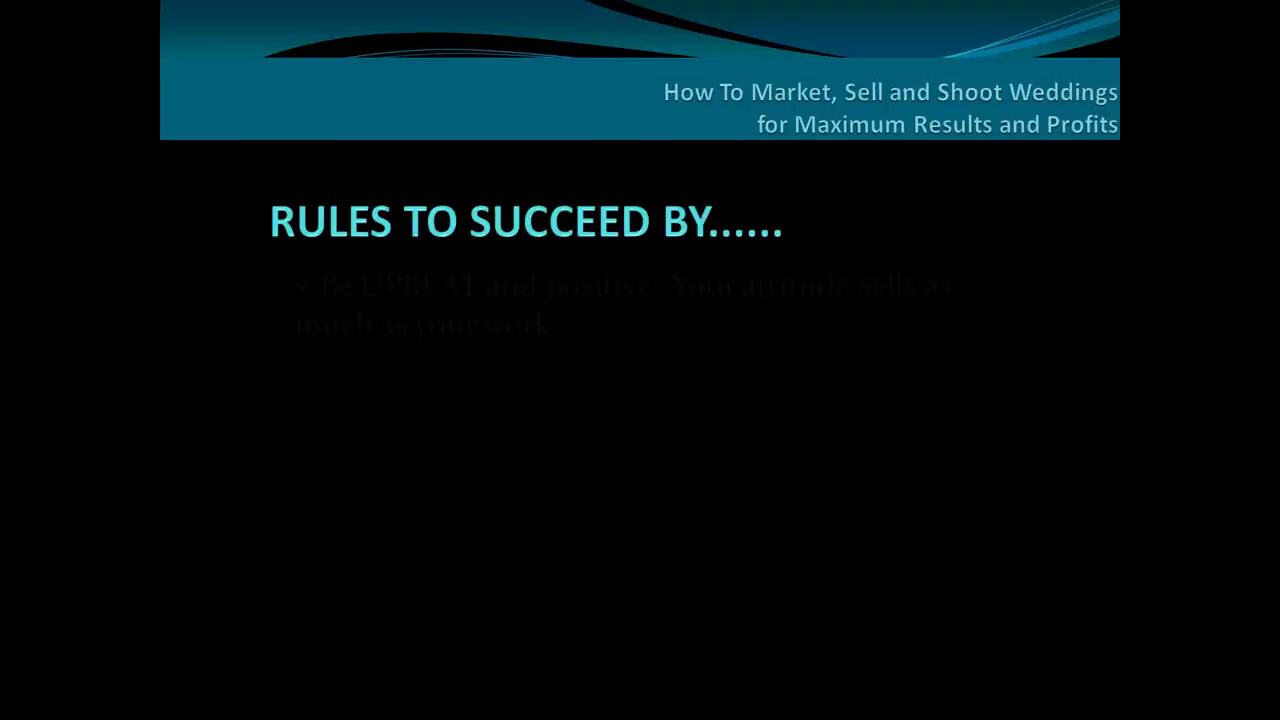
{"action": "key", "text": "Right"}
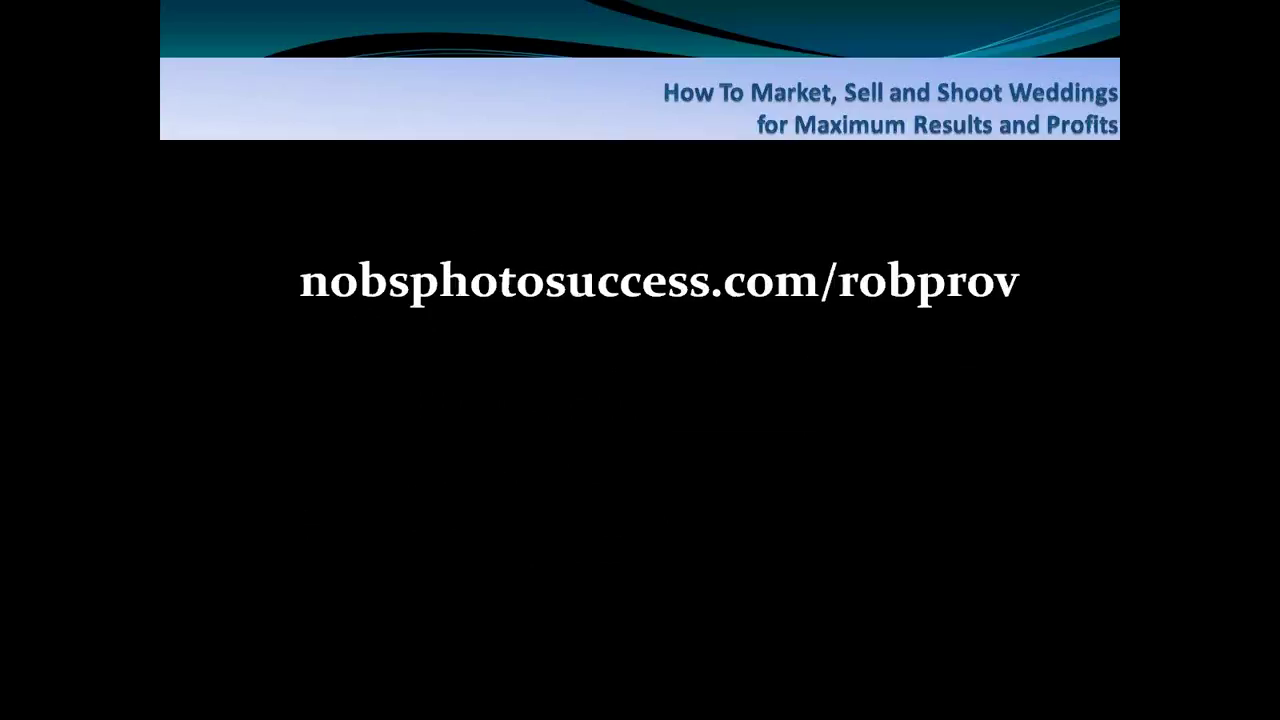
{"action": "key", "text": "Escape"}
Switch to Firefox and look through the Westmount Photography wedding page, including its sepia photo and slide show videos
{"action": "mouse_move", "coordinate": [322, 705]}
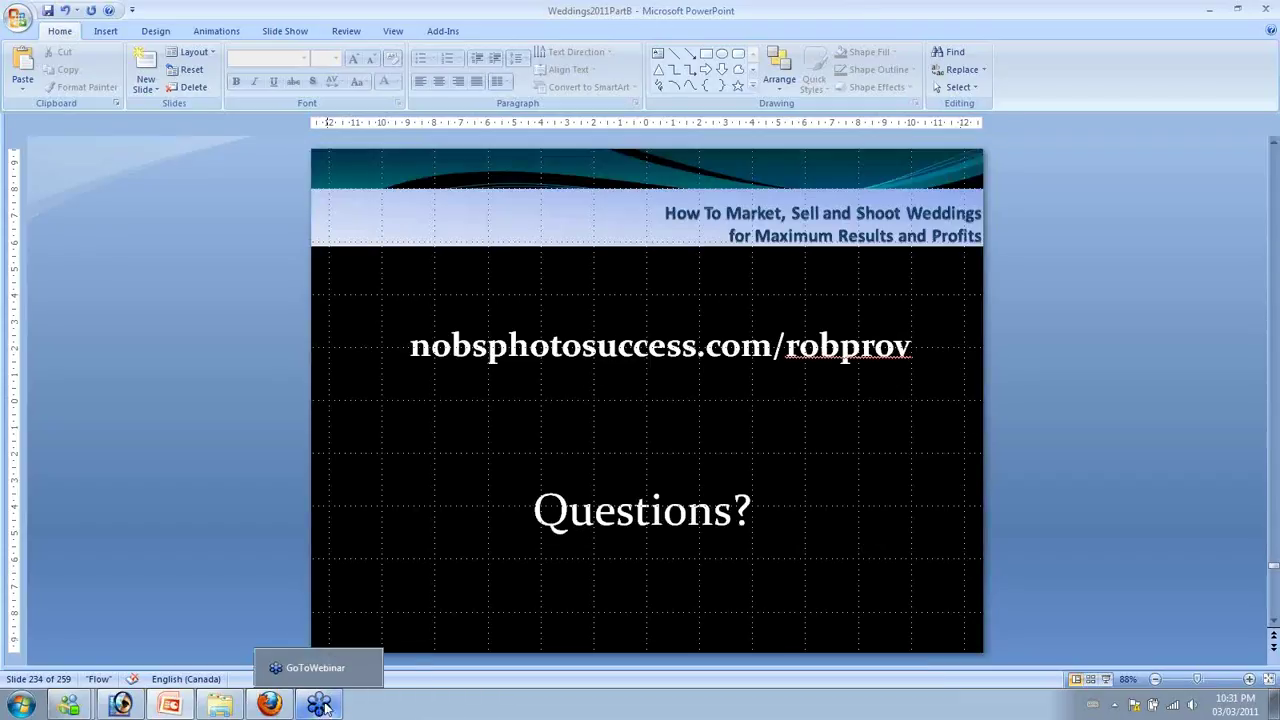
{"action": "left_click", "coordinate": [269, 705]}
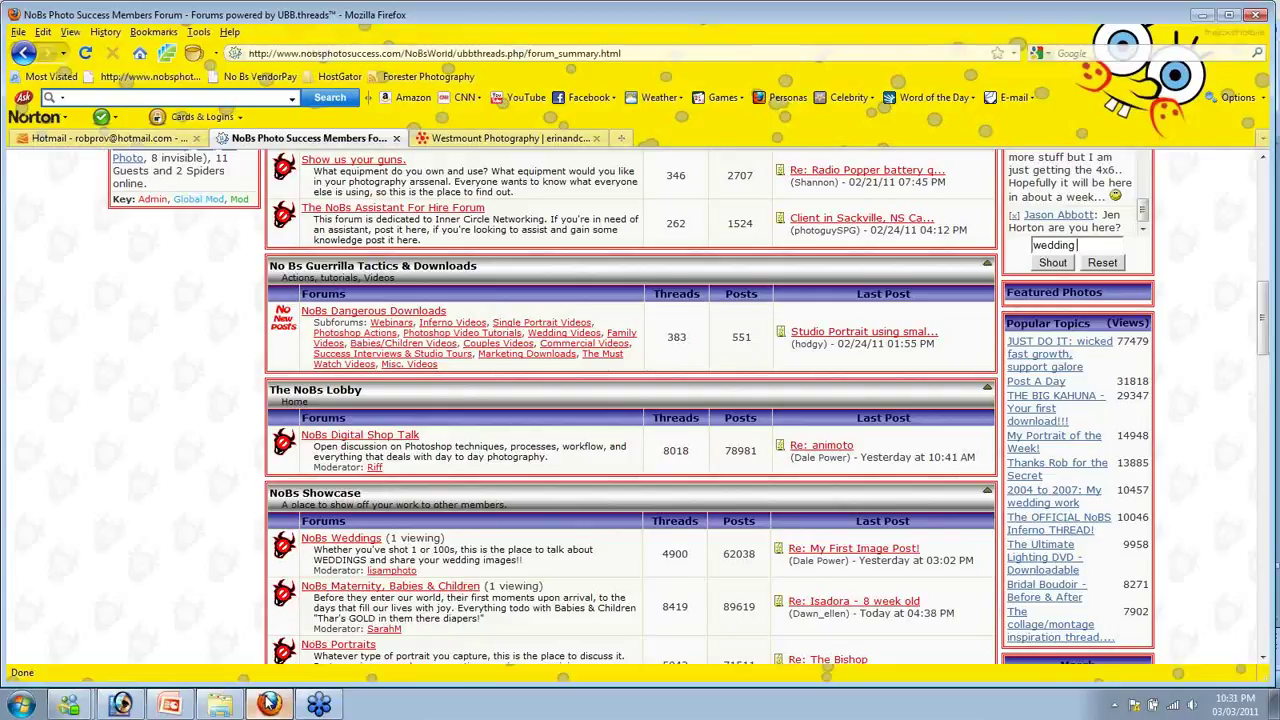
{"action": "left_click", "coordinate": [549, 140]}
{"action": "mouse_move", "coordinate": [640, 295]}
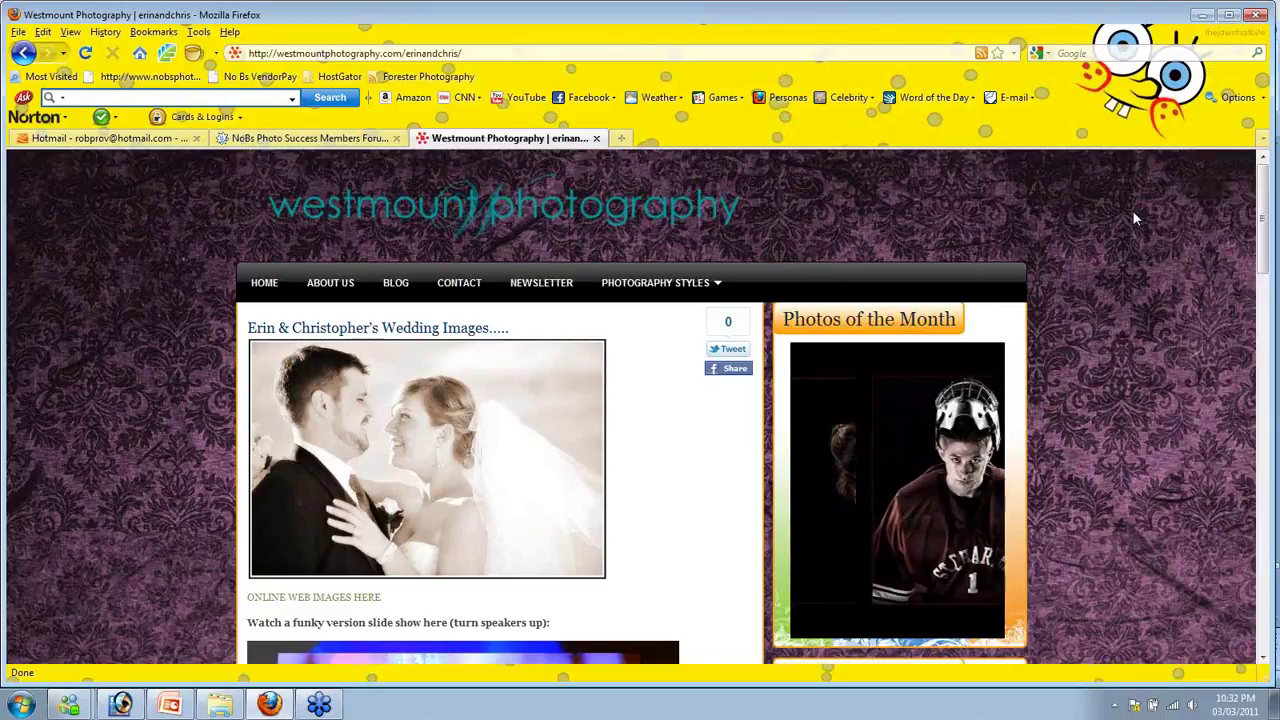
{"action": "scroll", "coordinate": [1139, 311], "scroll_direction": "down", "scroll_amount": 1}
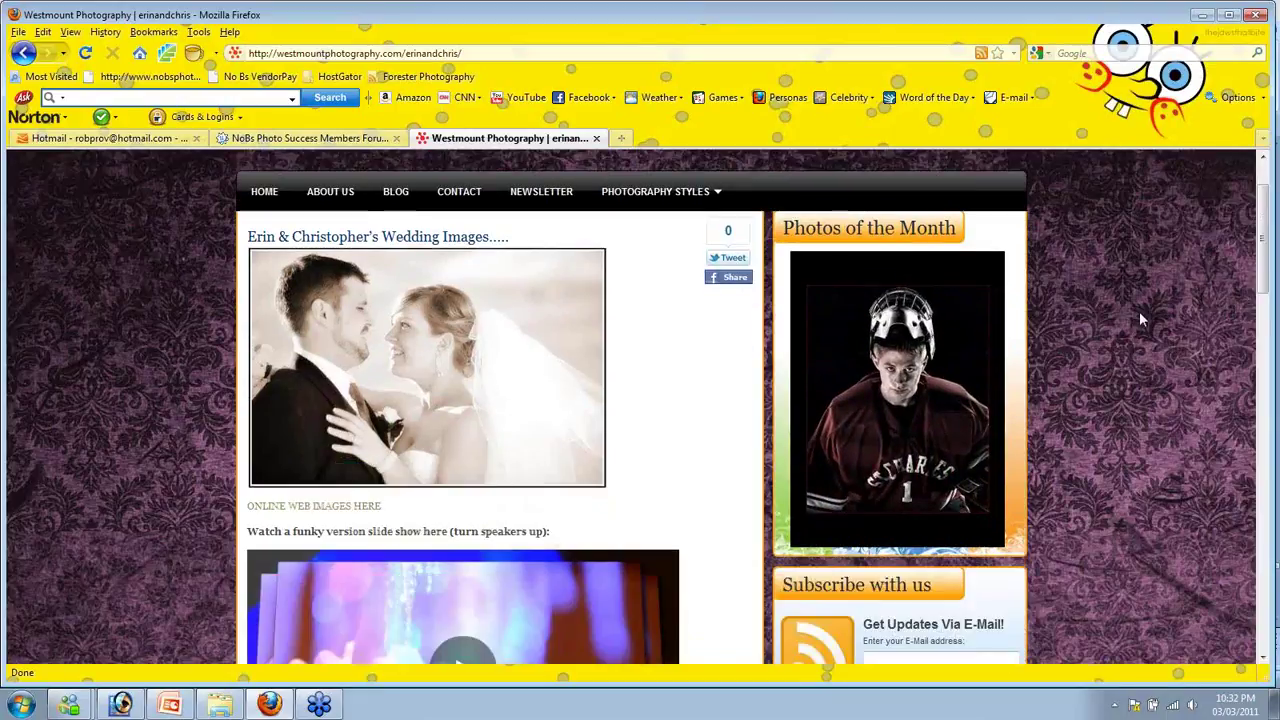
{"action": "scroll", "coordinate": [1141, 318], "scroll_direction": "down", "scroll_amount": 2}
{"action": "scroll", "coordinate": [1143, 319], "scroll_direction": "down", "scroll_amount": 6}
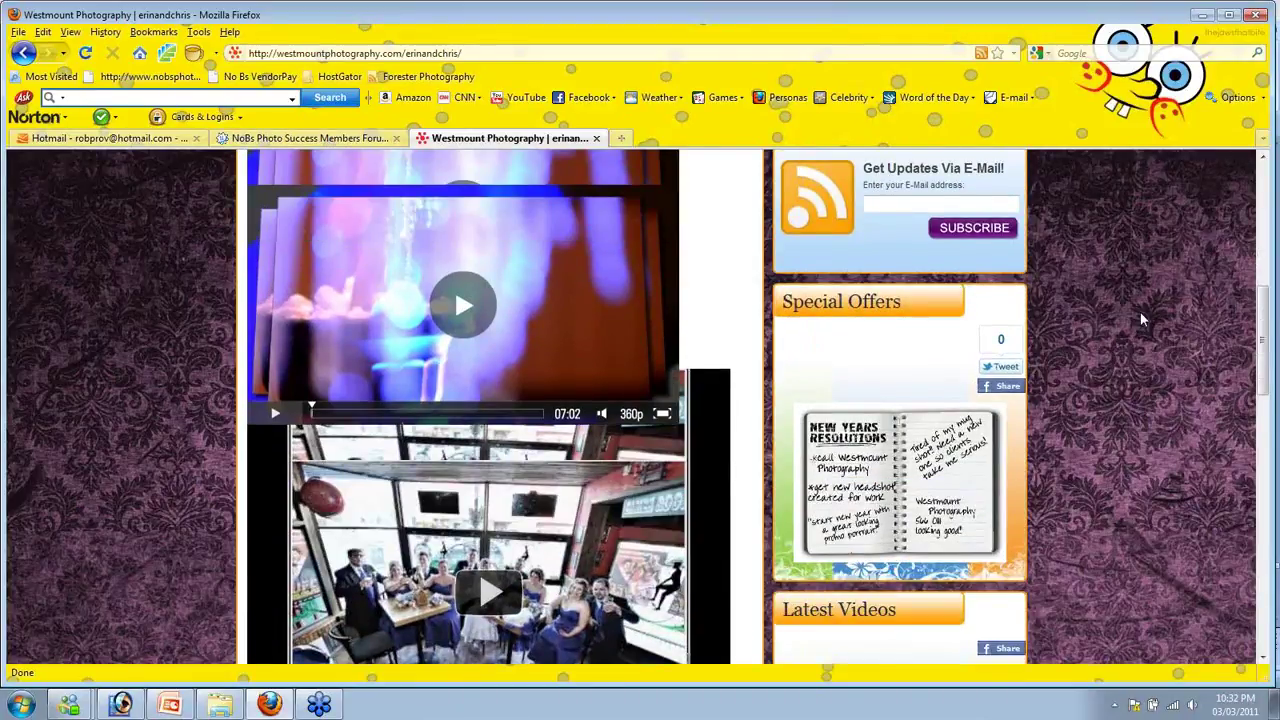
{"action": "scroll", "coordinate": [1141, 318], "scroll_direction": "up", "scroll_amount": 3}
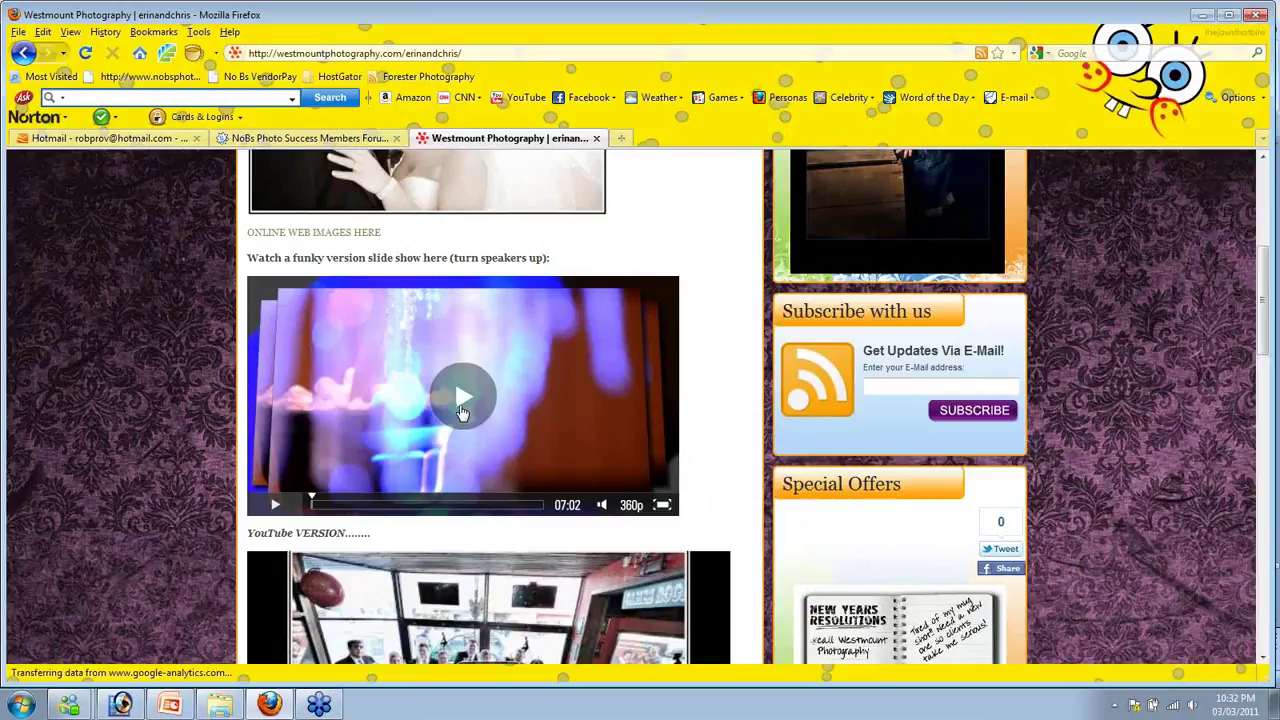
{"action": "scroll", "coordinate": [548, 388], "scroll_direction": "up", "scroll_amount": 3}
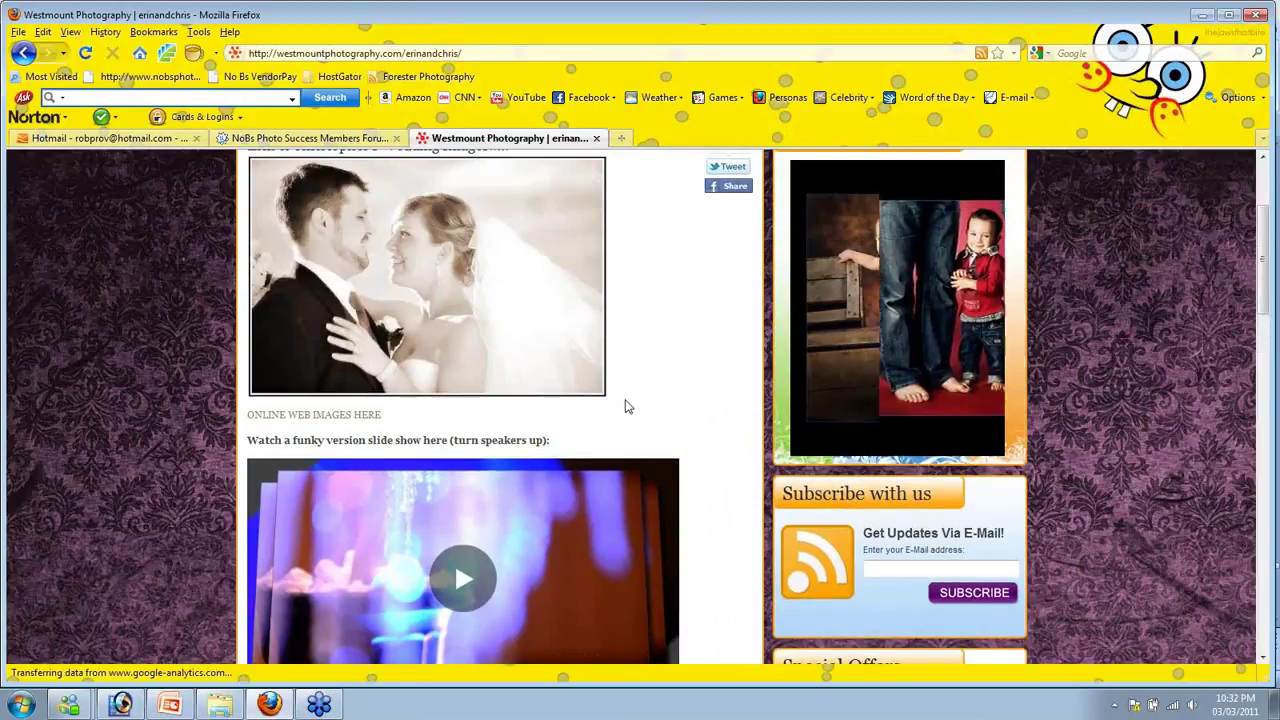